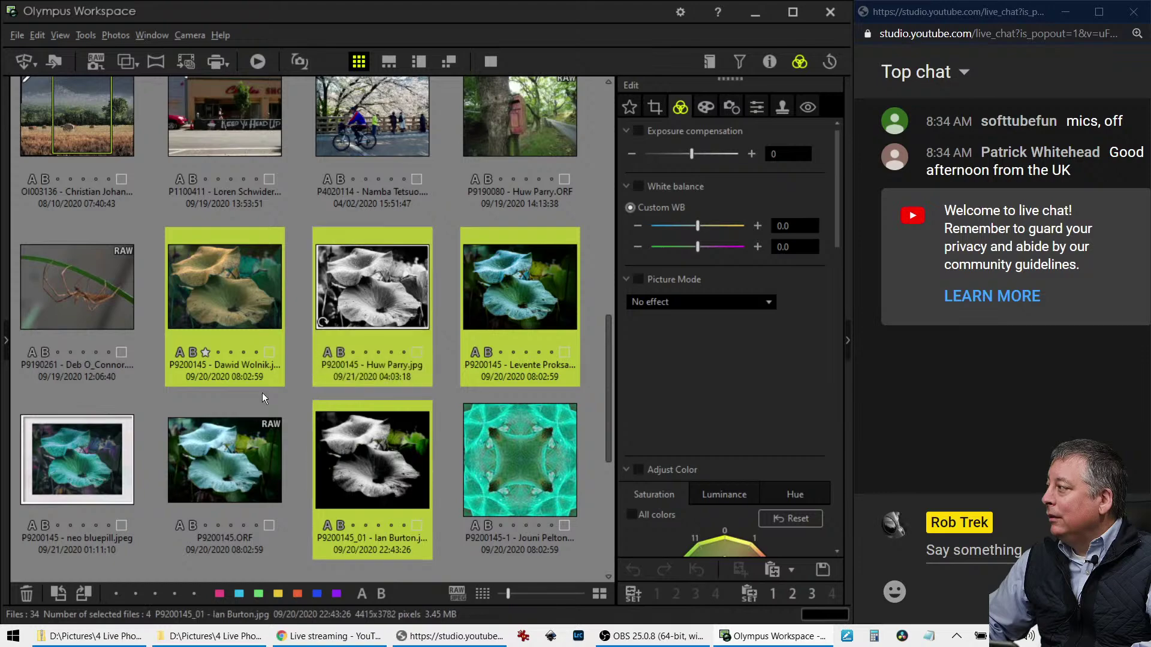
Add the remaining P9200145 blue-green flower images to the selection and move all selected versions into the Viewer edits folder
{"action": "left_click", "coordinate": [81, 447], "text": "ctrl"}
{"action": "left_click", "coordinate": [504, 480], "text": "ctrl"}
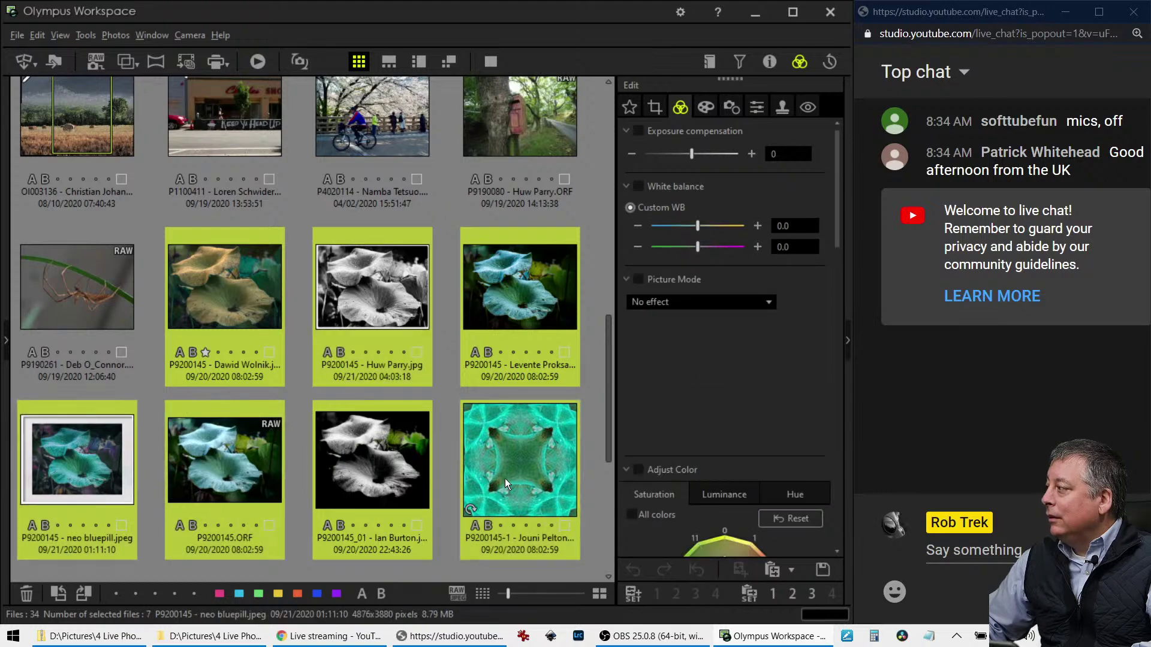
{"action": "scroll", "coordinate": [505, 480], "scroll_direction": "down", "scroll_amount": 3}
{"action": "scroll", "coordinate": [504, 479], "scroll_direction": "up", "scroll_amount": 9}
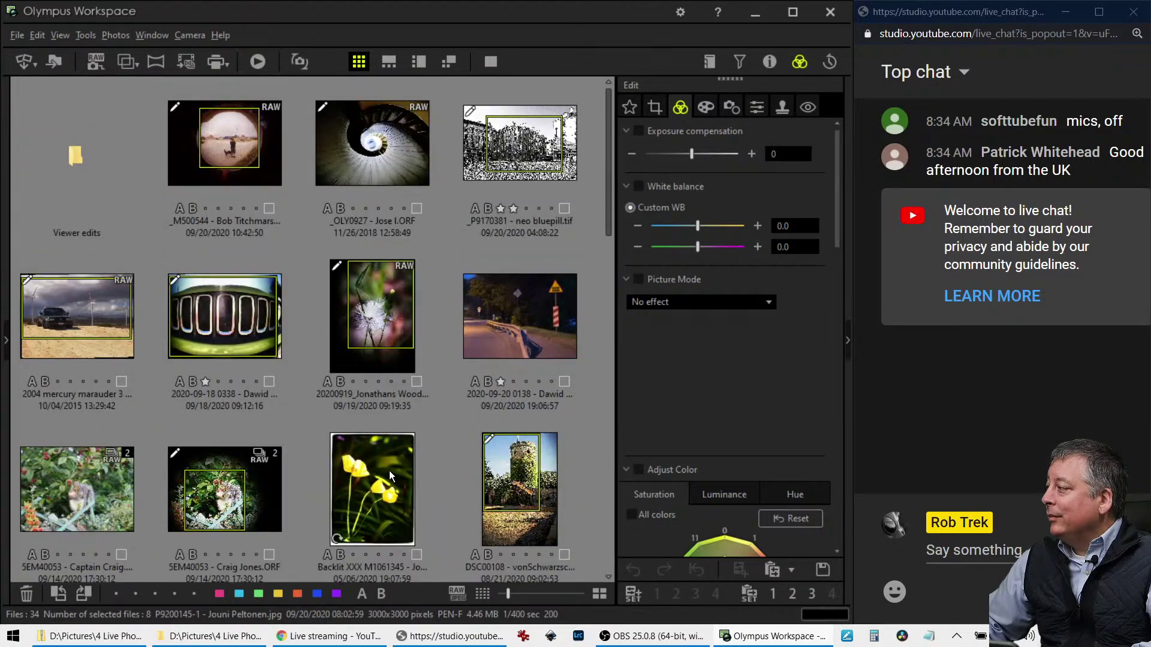
{"action": "scroll", "coordinate": [382, 469], "scroll_direction": "down", "scroll_amount": 4}
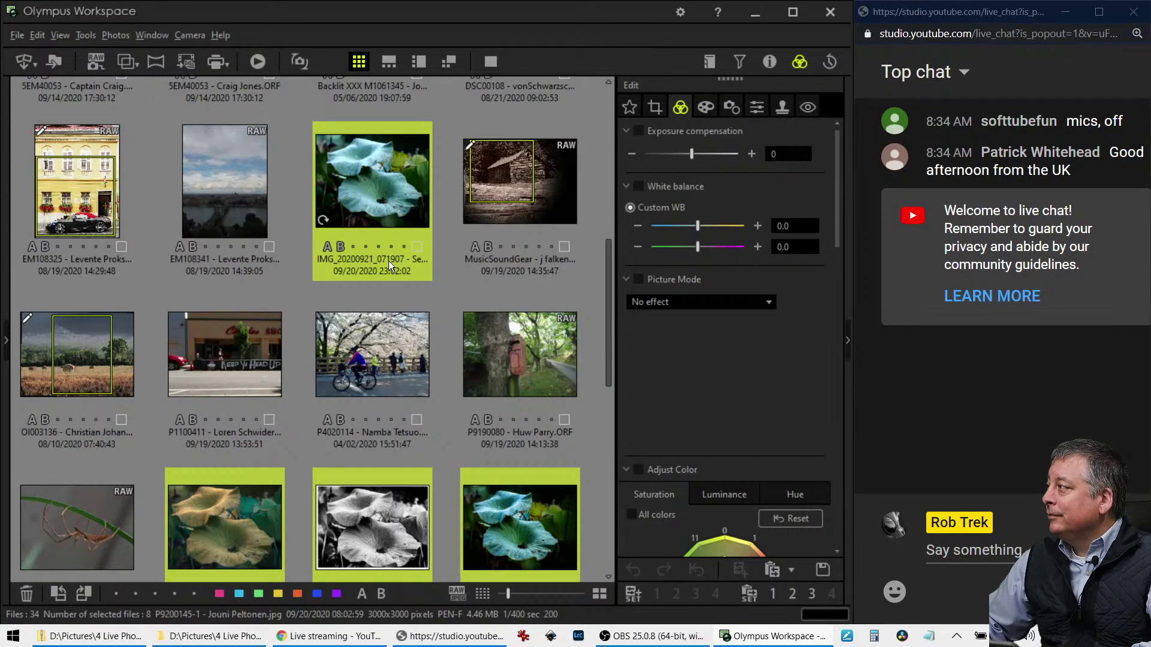
{"action": "scroll", "coordinate": [383, 258], "scroll_direction": "up", "scroll_amount": 2}
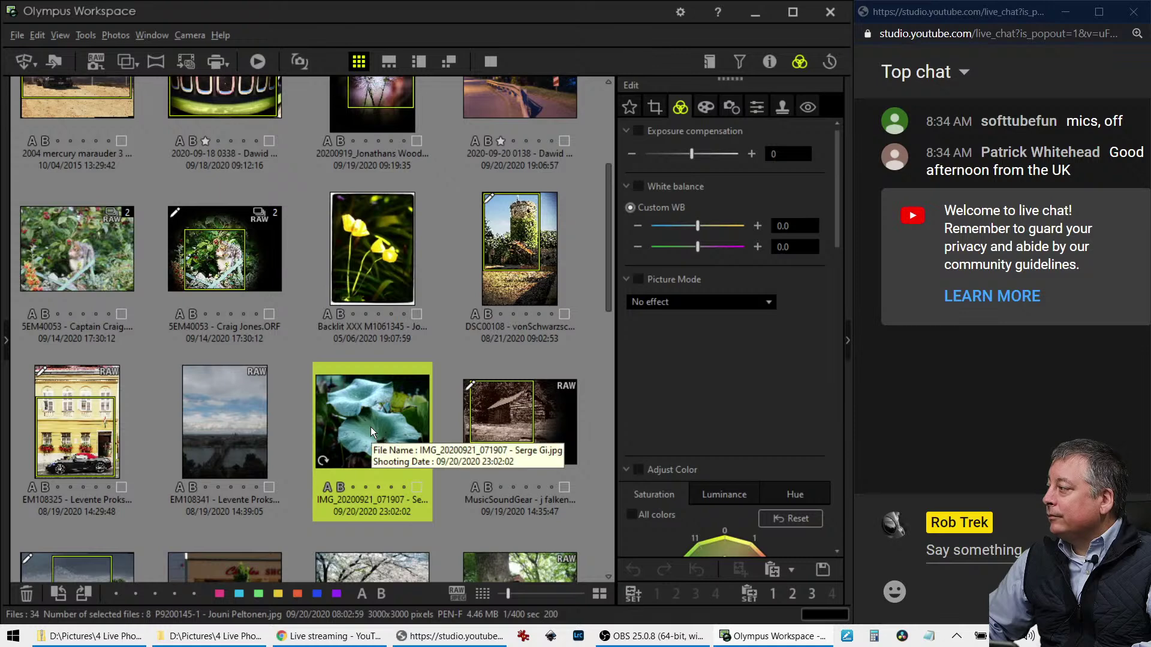
{"action": "left_click_drag", "start_coordinate": [372, 427], "coordinate": [70, 146]}
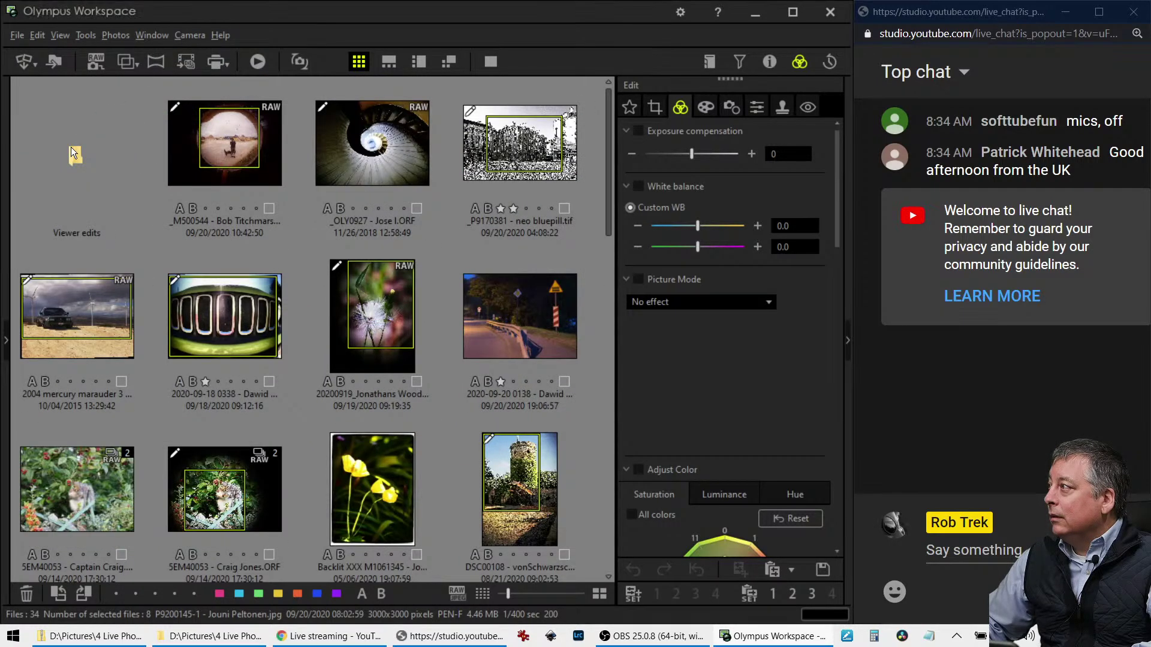
Select the three light-blue Beetle images, including PA127158.ORF, and move them into the Viewer edits folder
{"action": "scroll", "coordinate": [293, 361], "scroll_direction": "down", "scroll_amount": 9}
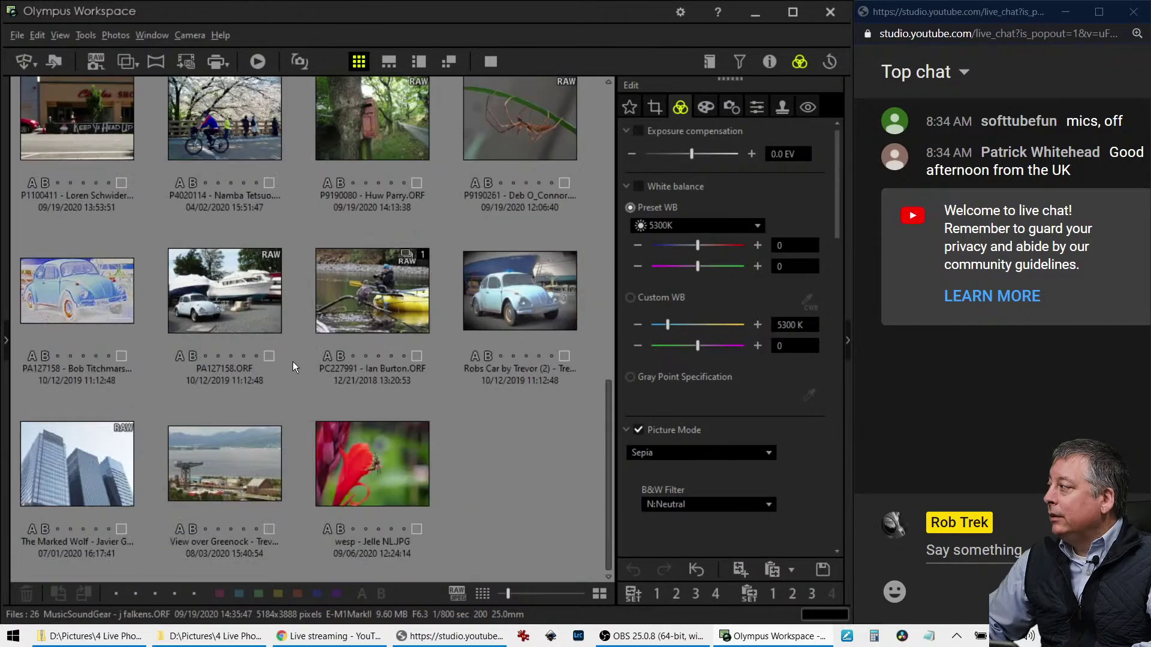
{"action": "left_click", "coordinate": [56, 307]}
{"action": "left_click", "coordinate": [271, 299], "text": "ctrl"}
{"action": "left_click", "coordinate": [519, 314], "text": "ctrl"}
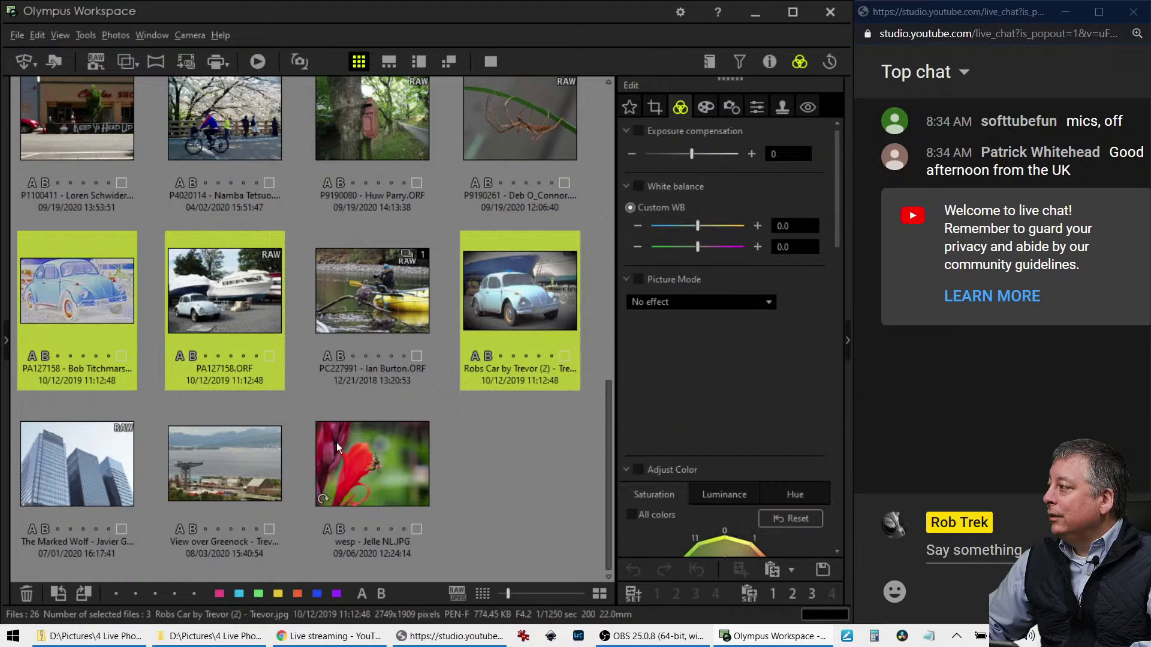
{"action": "scroll", "coordinate": [345, 401], "scroll_direction": "up", "scroll_amount": 4}
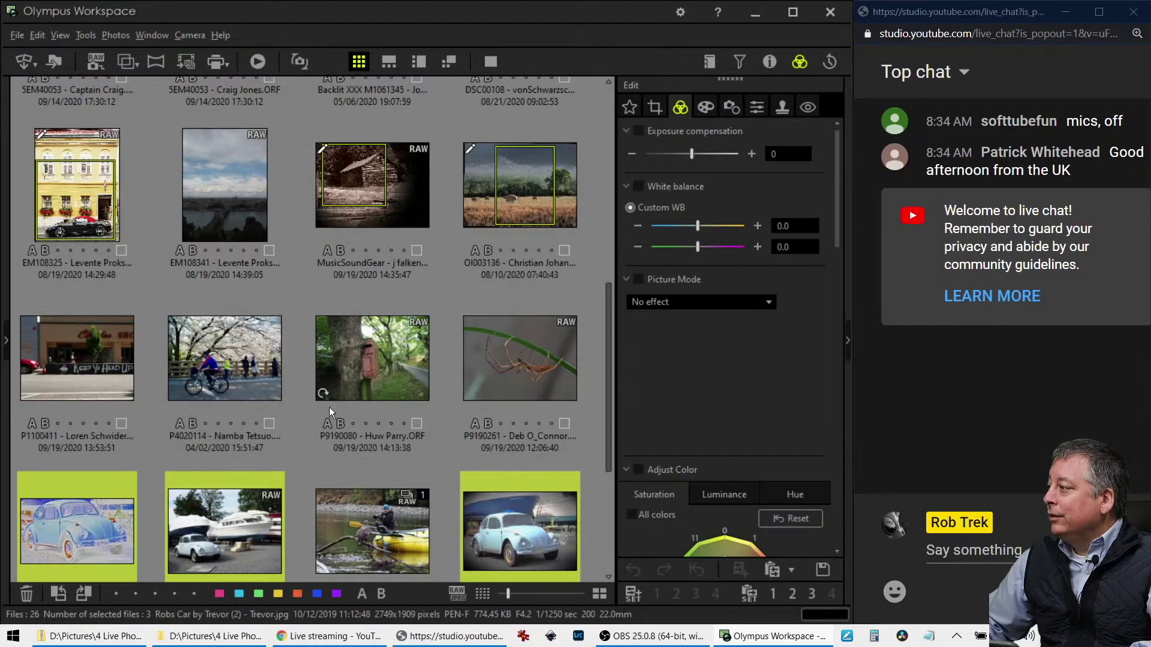
{"action": "left_click_drag", "start_coordinate": [232, 512], "coordinate": [73, 152]}
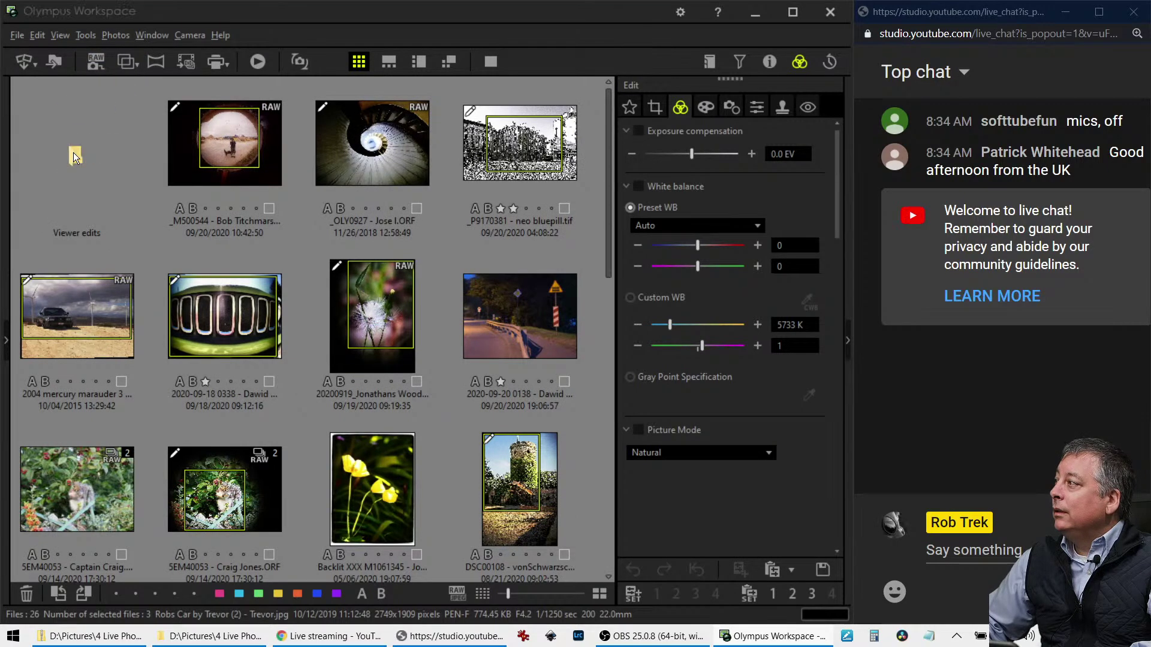
{"action": "scroll", "coordinate": [323, 301], "scroll_direction": "down", "scroll_amount": 5}
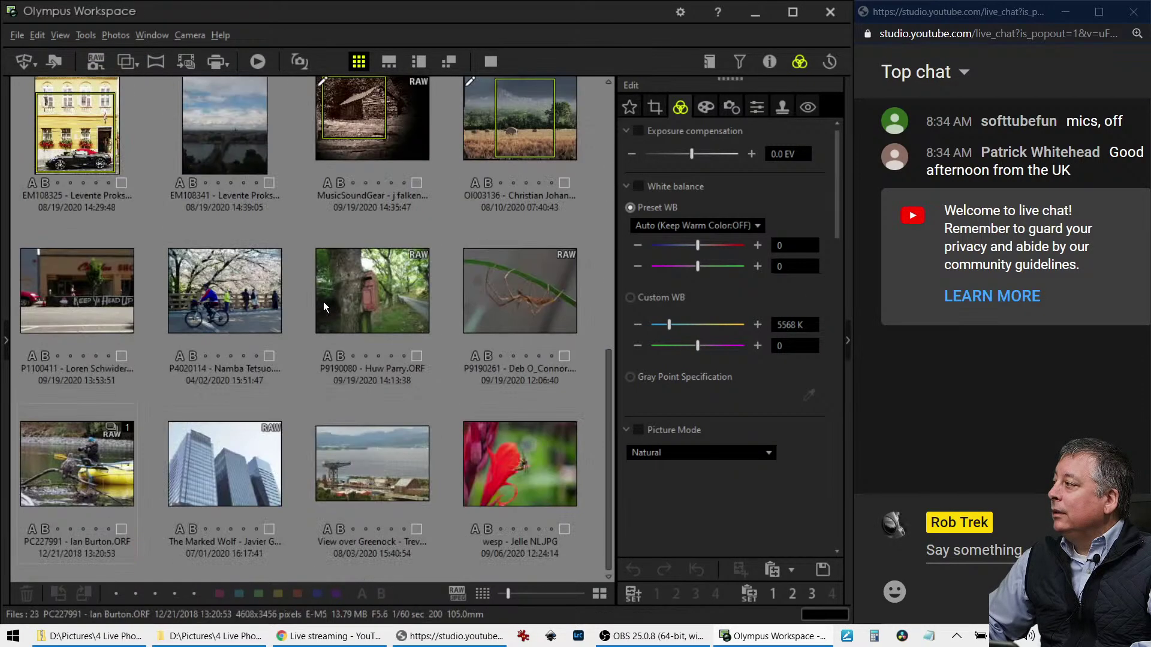
{"action": "scroll", "coordinate": [336, 344], "scroll_direction": "up", "scroll_amount": 3}
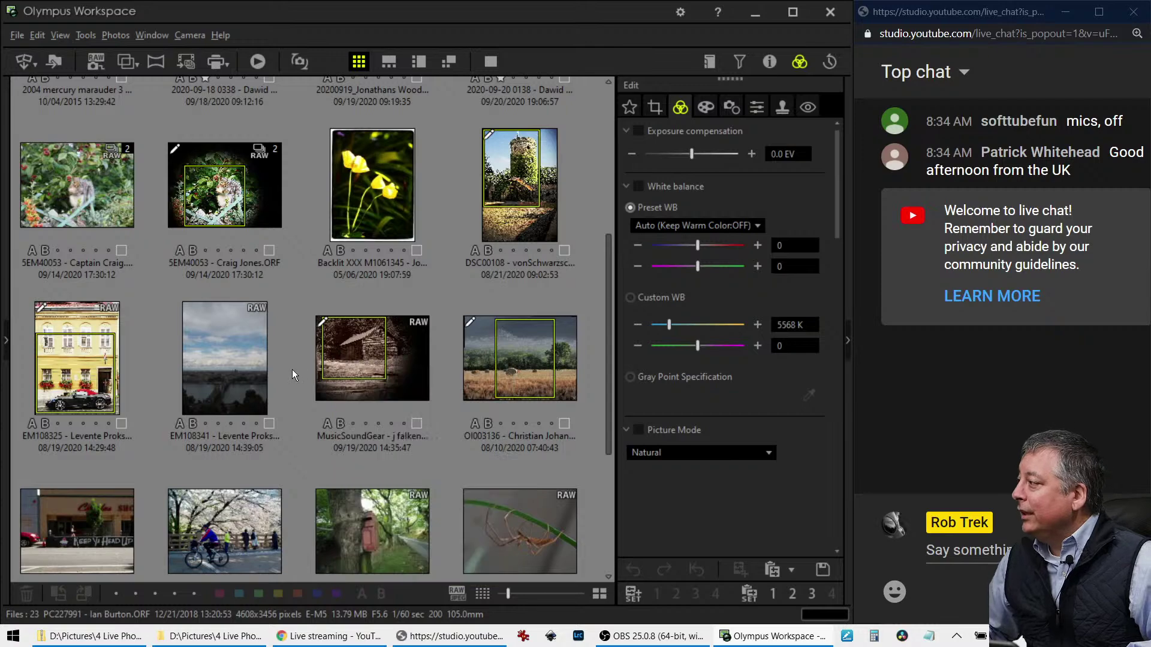
{"action": "scroll", "coordinate": [350, 344], "scroll_direction": "up", "scroll_amount": 3}
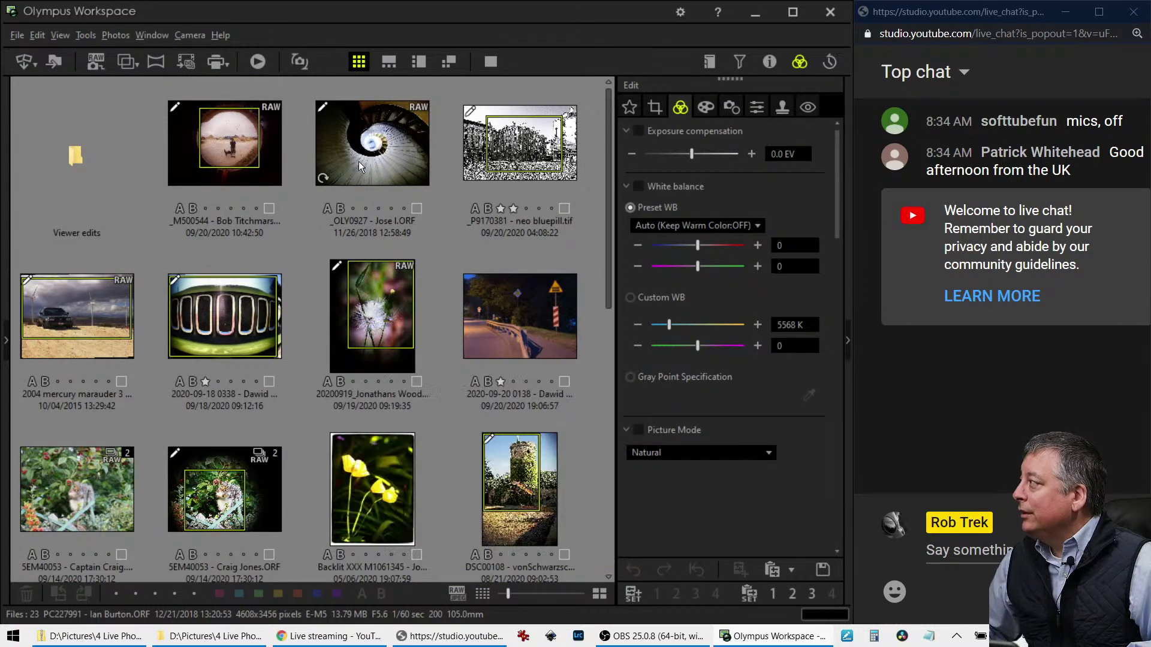
{"action": "left_click", "coordinate": [491, 312]}
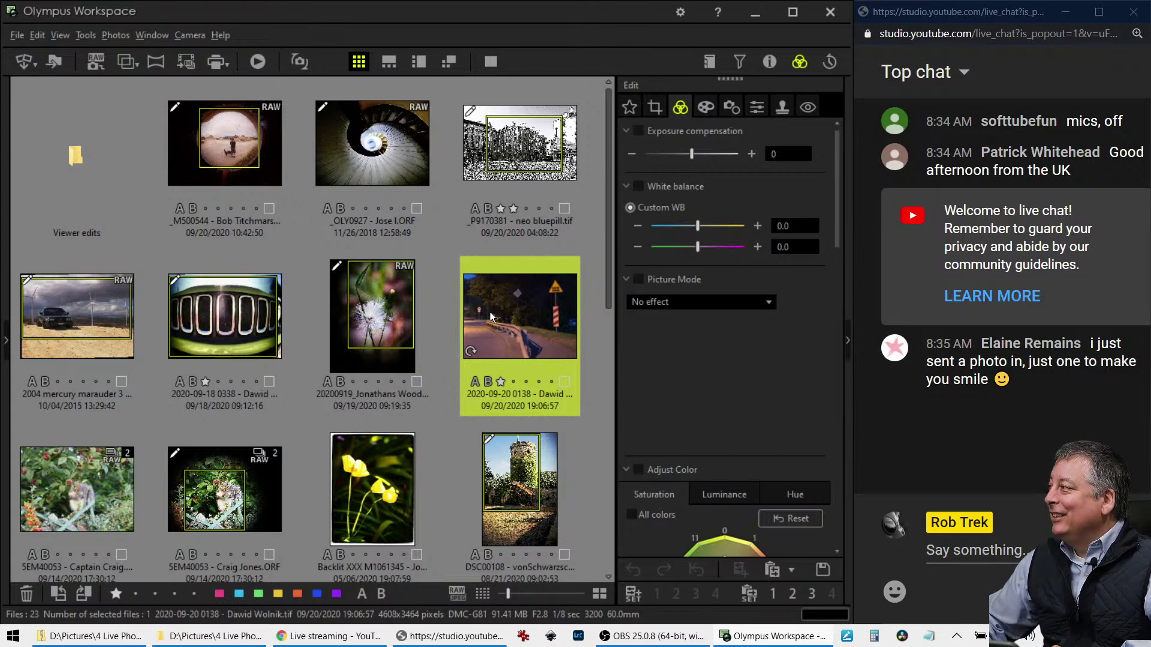
{"action": "double_click", "coordinate": [490, 316]}
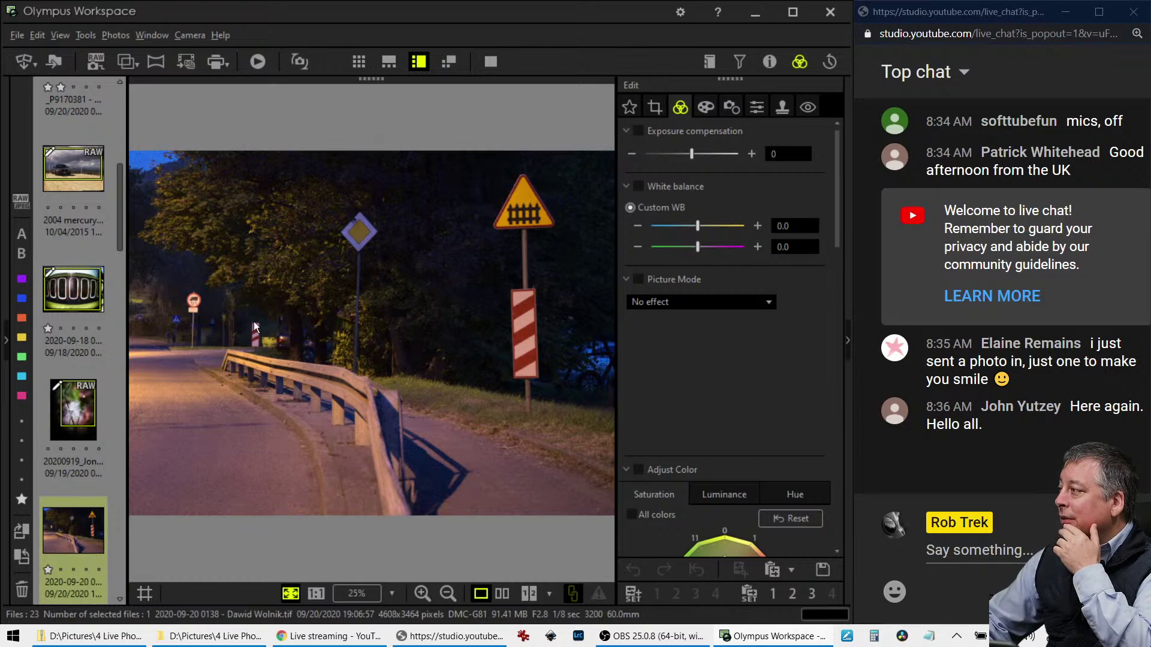
Inspect the pedestrian sign area and the parked car behind the guardrail at 1:1, and return to the full photo
{"action": "left_click", "coordinate": [171, 335]}
{"action": "left_click_drag", "start_coordinate": [211, 396], "coordinate": [296, 396]}
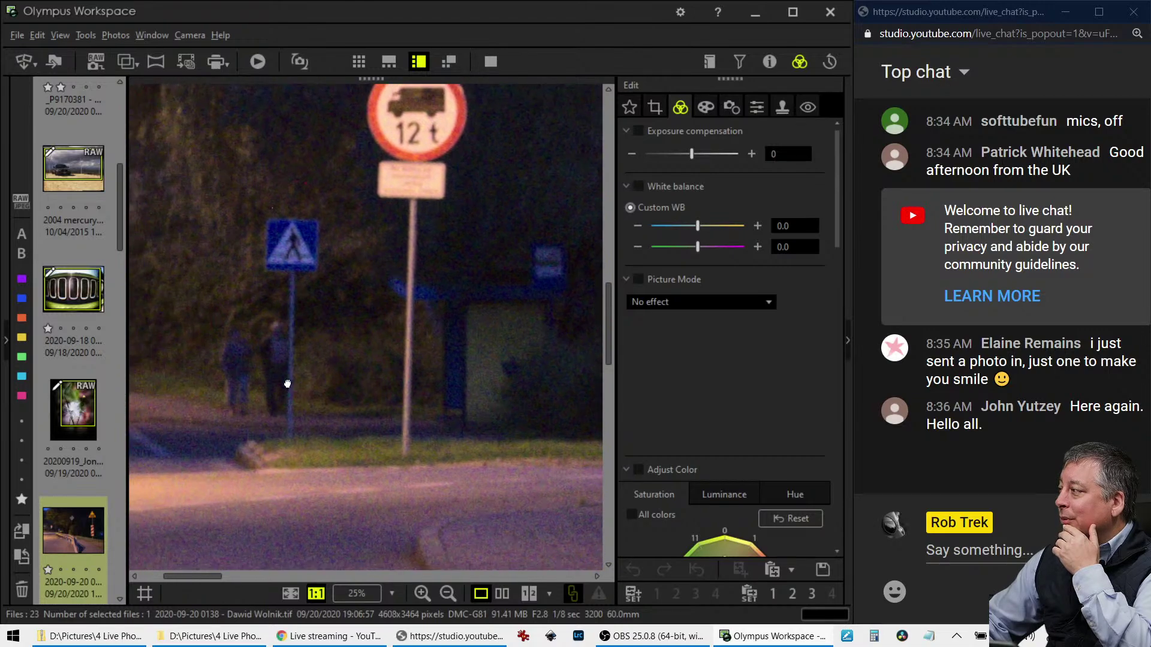
{"action": "left_click", "coordinate": [286, 380]}
{"action": "left_click", "coordinate": [296, 358]}
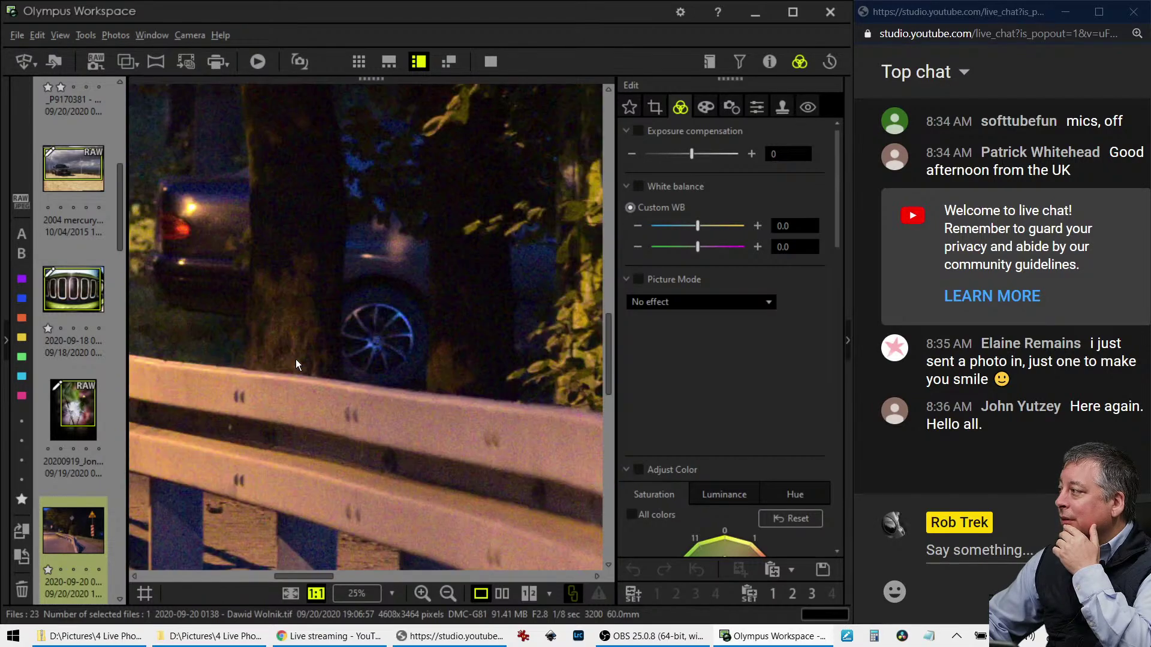
{"action": "left_click", "coordinate": [297, 358]}
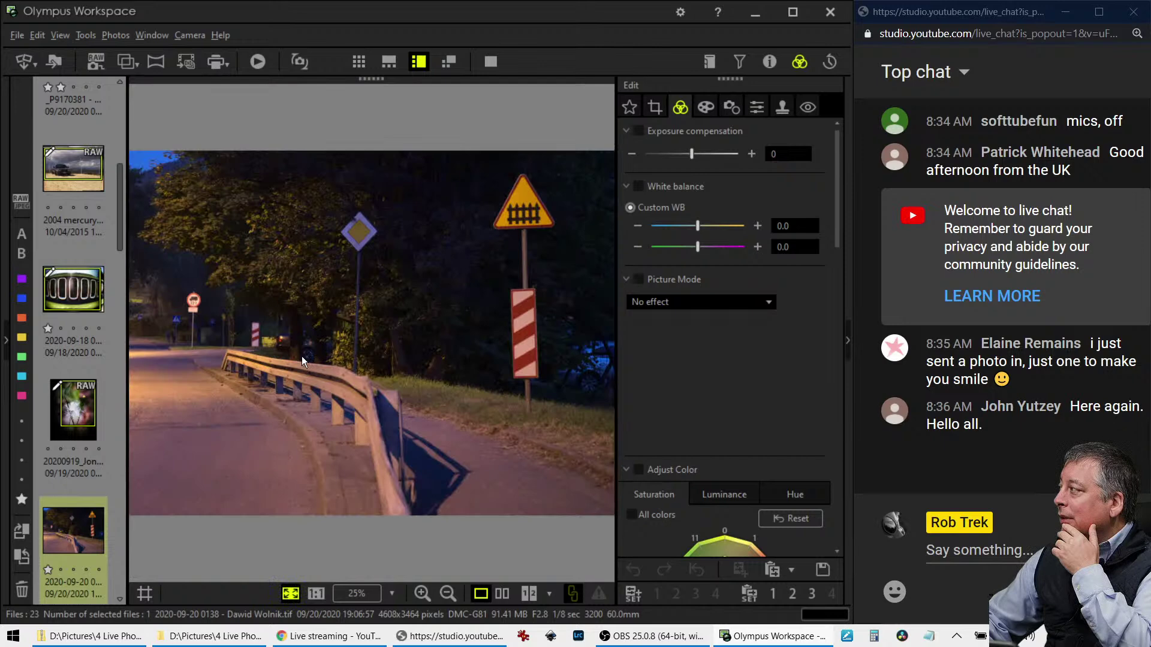
Show the night road photo's histogram and shooting details, review them, and hide the properties again
{"action": "left_click", "coordinate": [768, 62]}
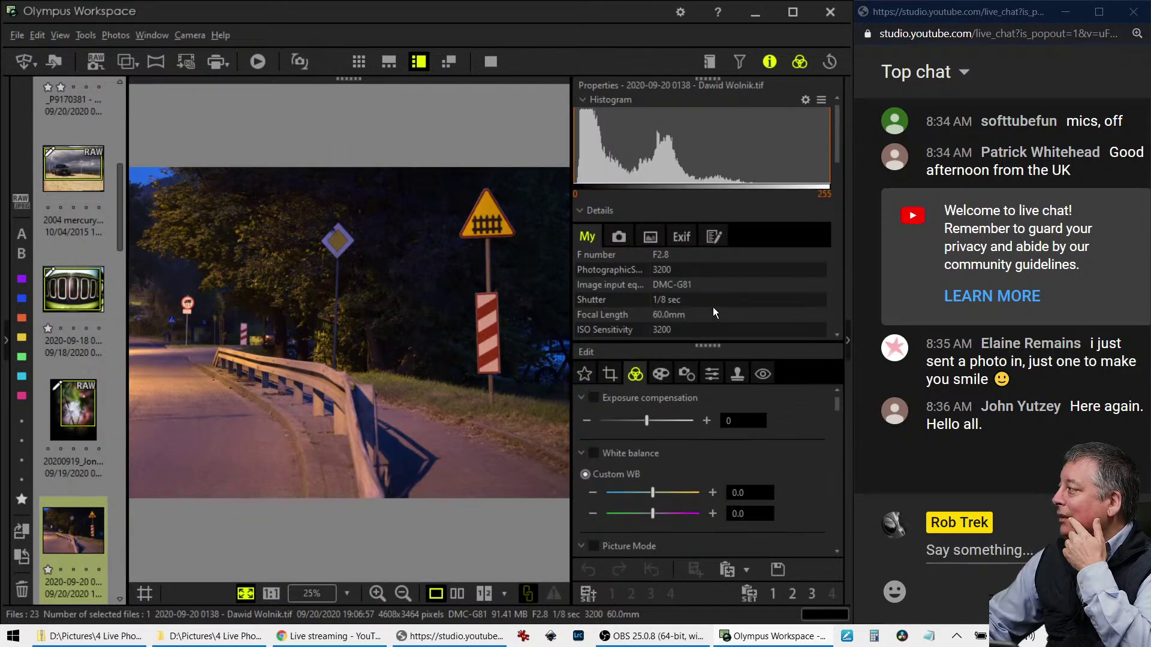
{"action": "scroll", "coordinate": [714, 309], "scroll_direction": "down", "scroll_amount": 1}
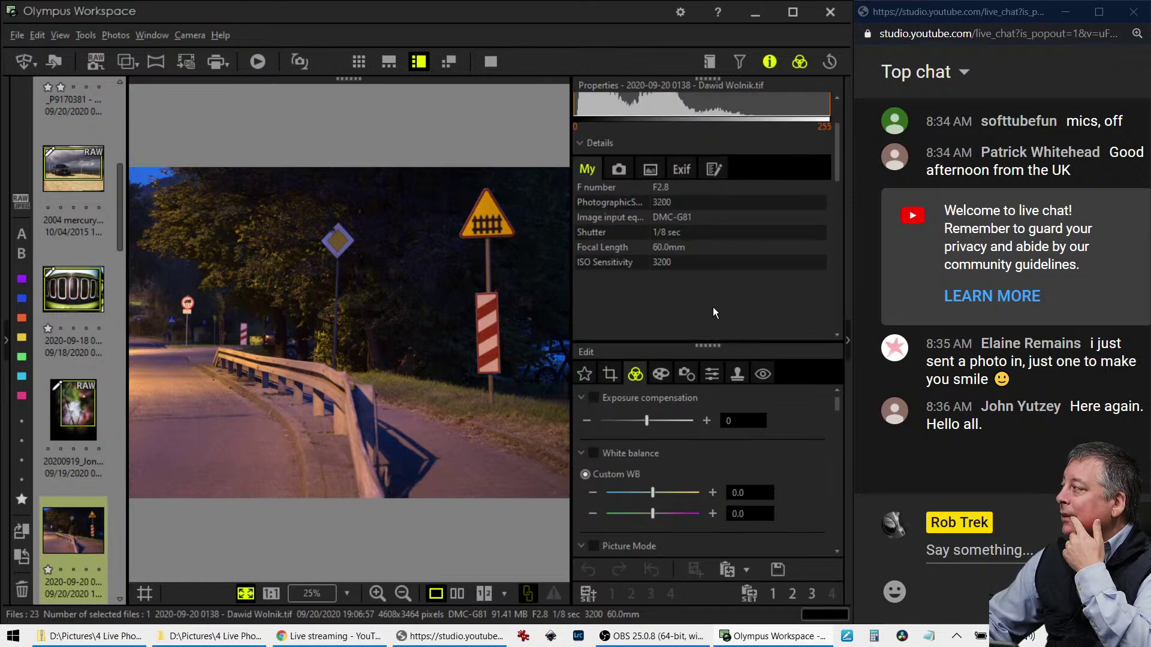
{"action": "scroll", "coordinate": [713, 307], "scroll_direction": "up", "scroll_amount": 1}
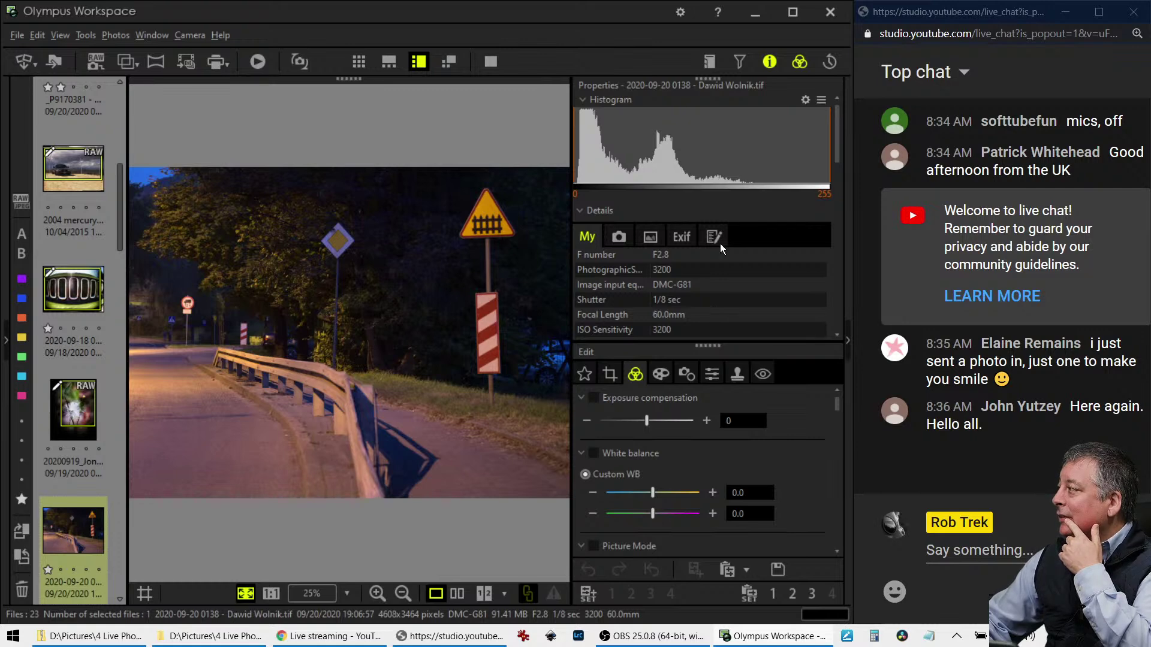
{"action": "left_click", "coordinate": [768, 66]}
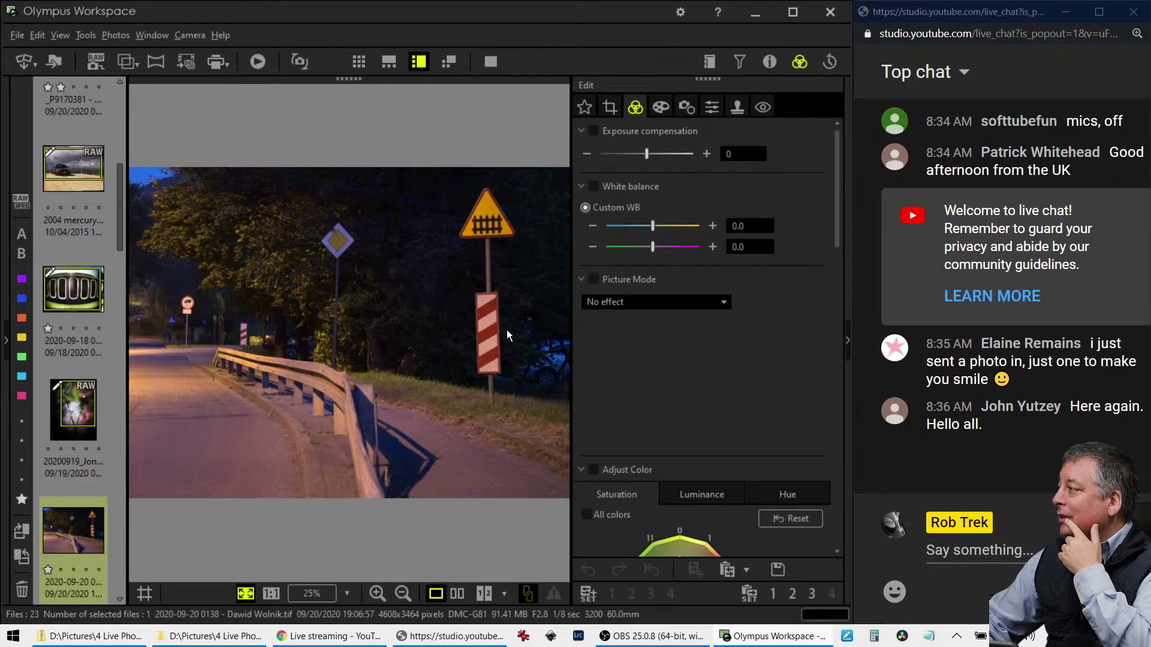
Examine the diamond sign, the railway crossing sign, the guardrail and the sign post at 1:1 for sharpness and noise
{"action": "left_click", "coordinate": [345, 246]}
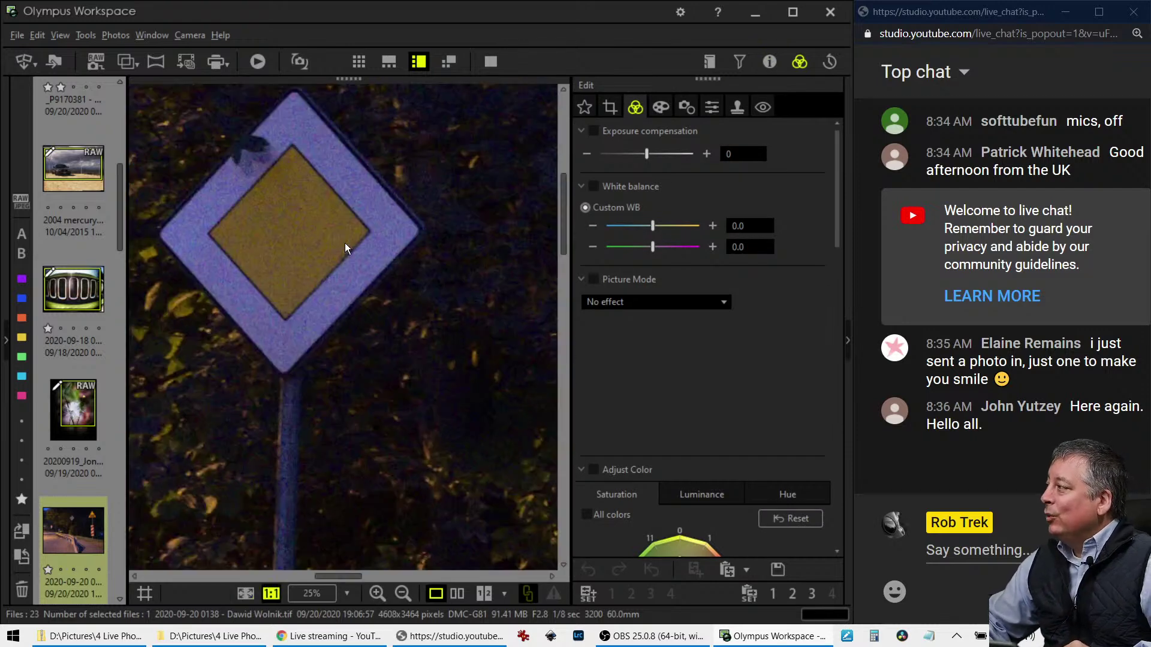
{"action": "left_click", "coordinate": [344, 242]}
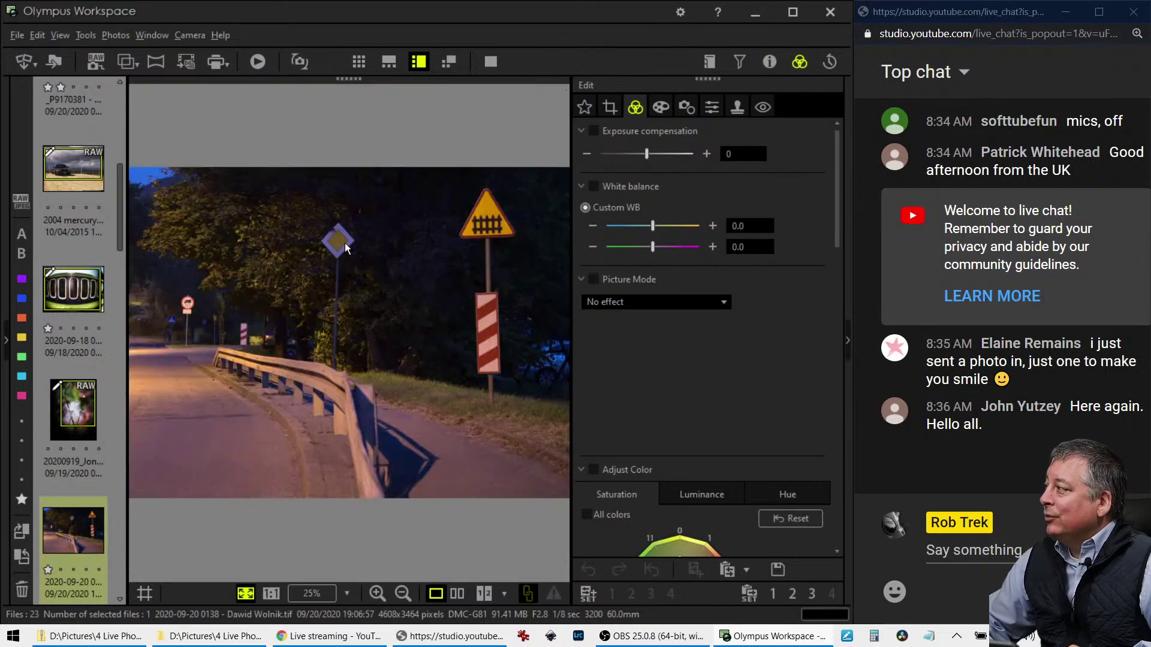
{"action": "left_click", "coordinate": [480, 206]}
{"action": "left_click", "coordinate": [488, 259]}
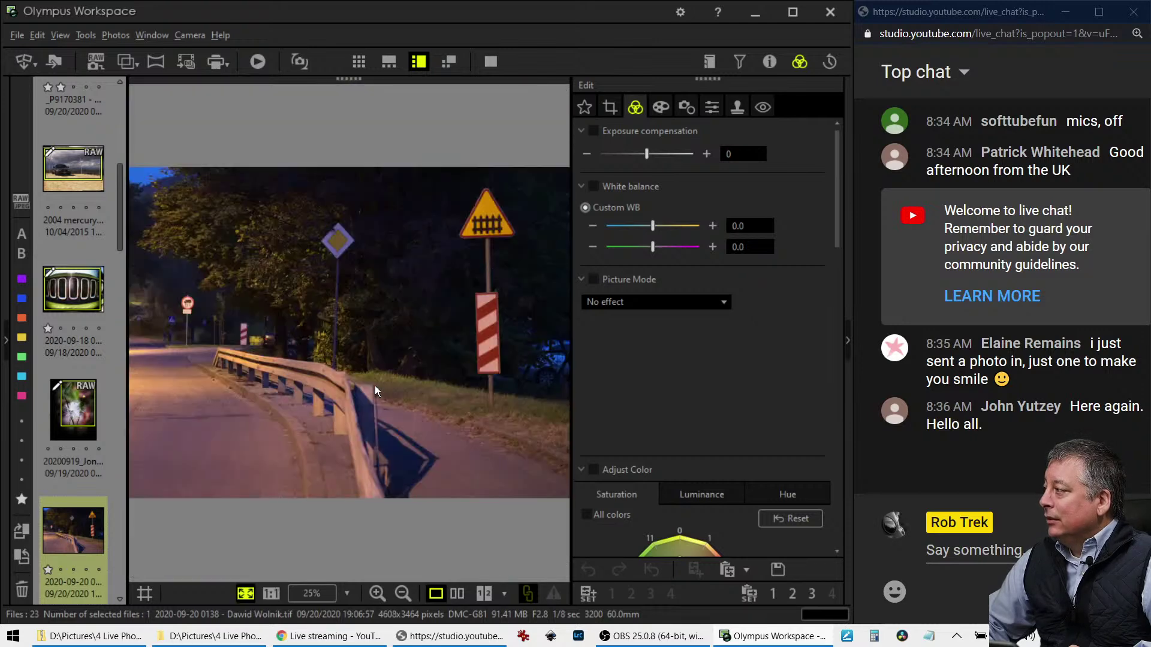
{"action": "left_click", "coordinate": [376, 389]}
{"action": "left_click_drag", "start_coordinate": [307, 311], "coordinate": [481, 468]}
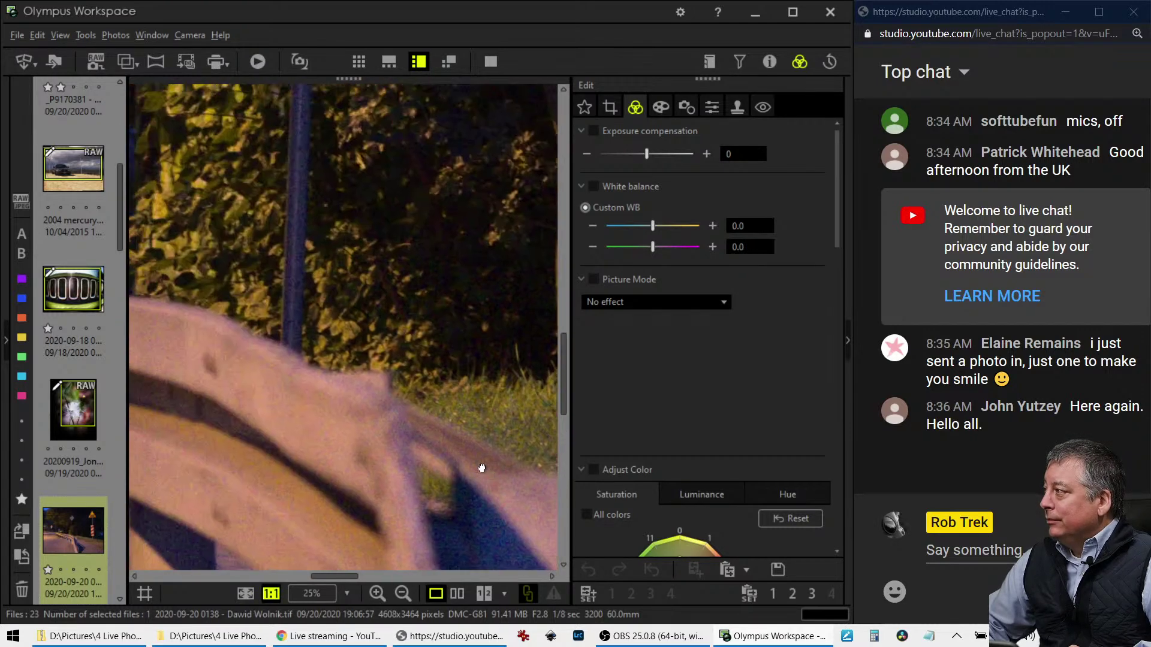
{"action": "left_click_drag", "start_coordinate": [350, 328], "coordinate": [388, 381]}
{"action": "left_click_drag", "start_coordinate": [346, 197], "coordinate": [343, 224]}
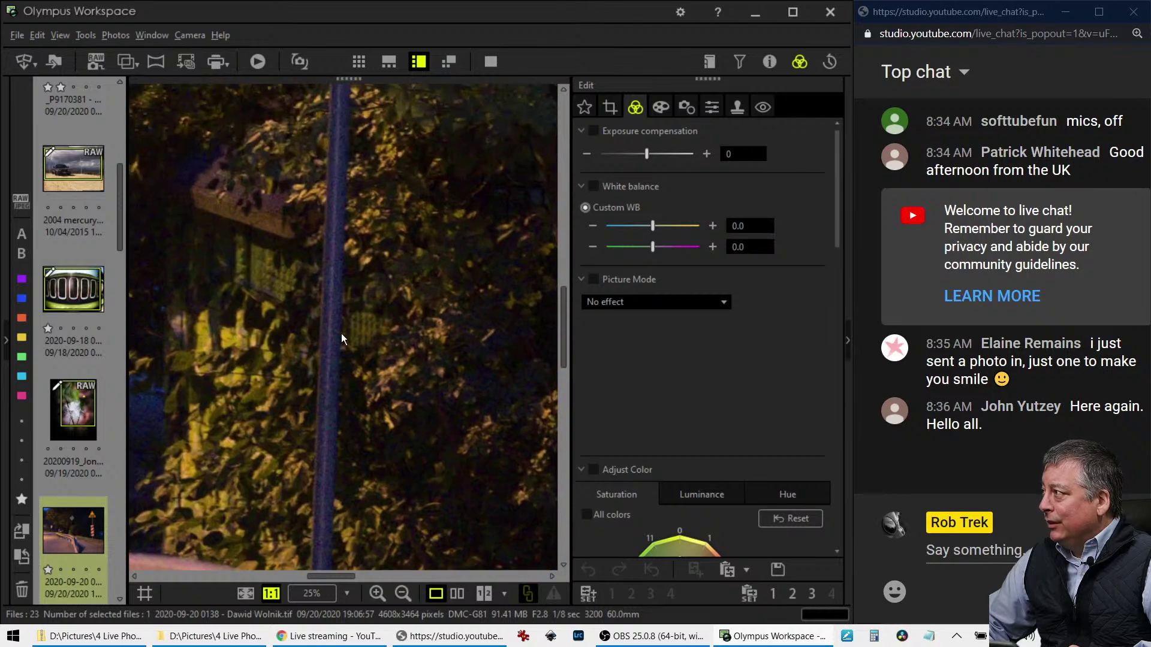
{"action": "left_click", "coordinate": [342, 304]}
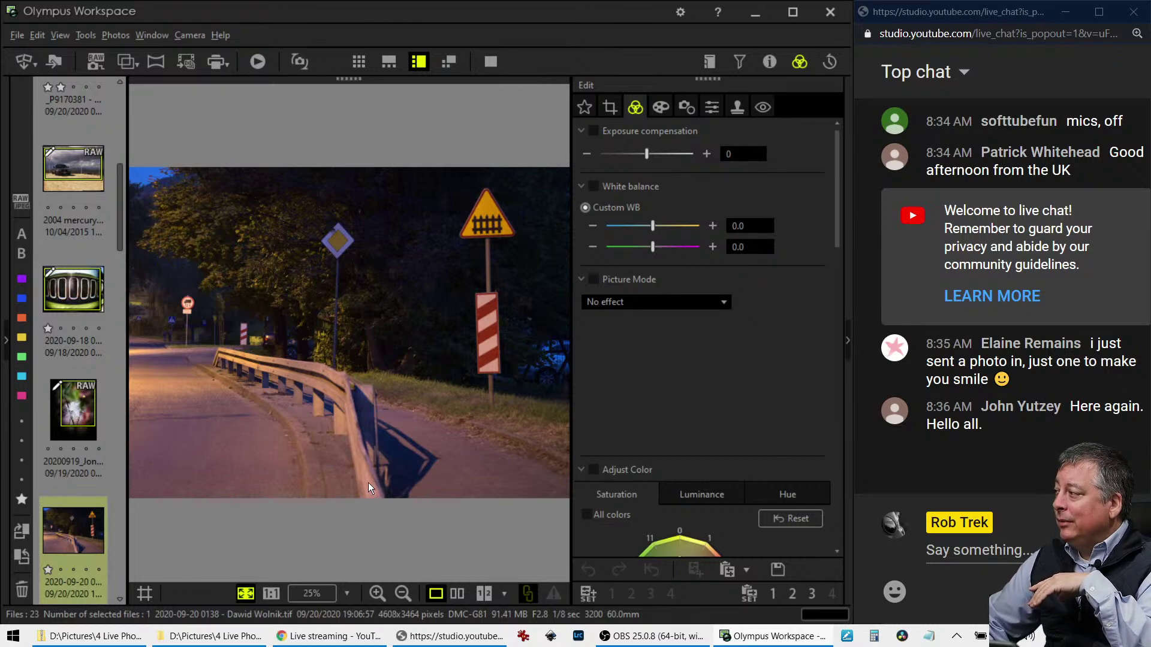
Examine the near end of the guardrail and the grass and path behind it at 1:1
{"action": "left_click", "coordinate": [361, 415]}
{"action": "left_click_drag", "start_coordinate": [353, 329], "coordinate": [257, 290]}
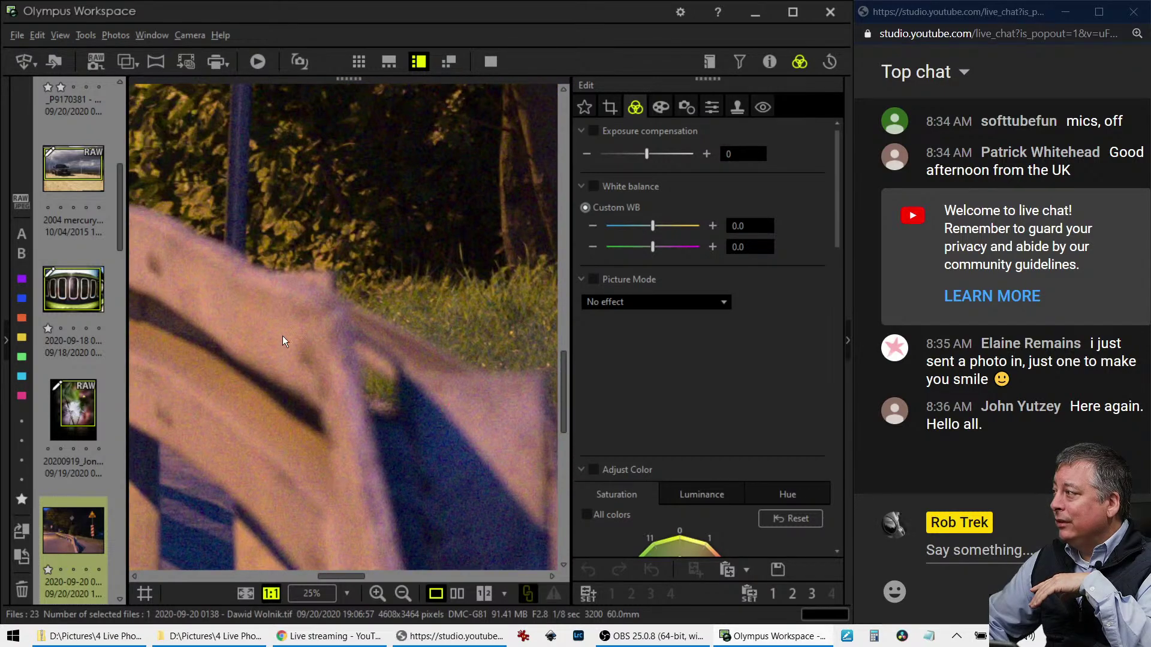
{"action": "left_click_drag", "start_coordinate": [282, 342], "coordinate": [386, 386]}
{"action": "left_click", "coordinate": [385, 387]}
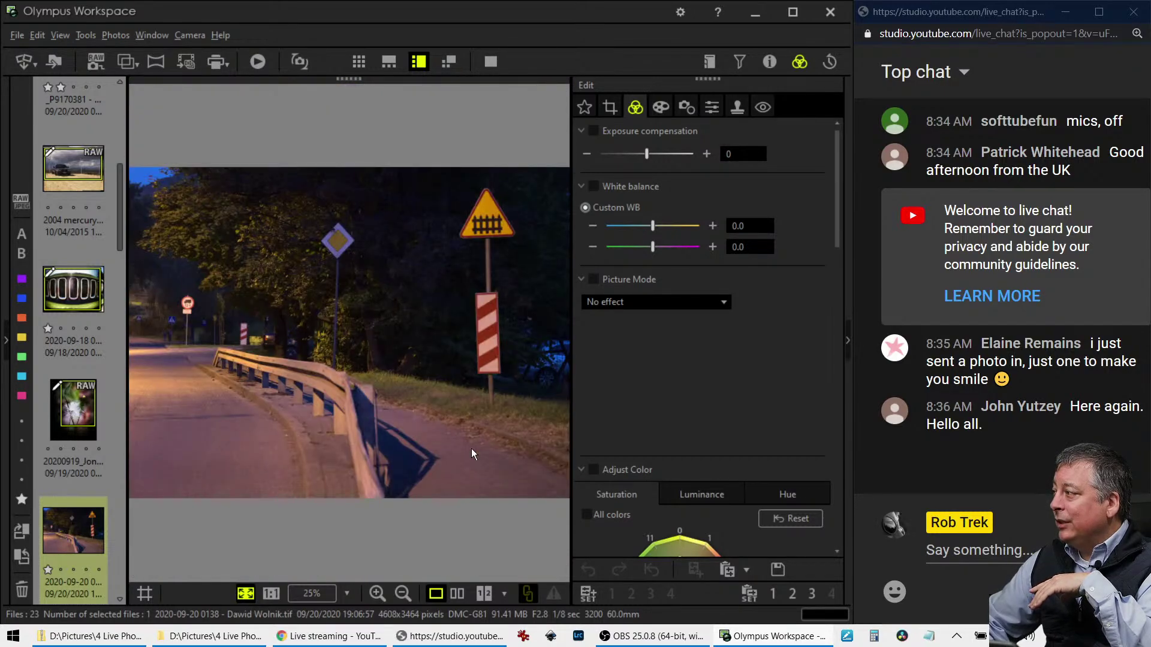
{"action": "left_click", "coordinate": [491, 408]}
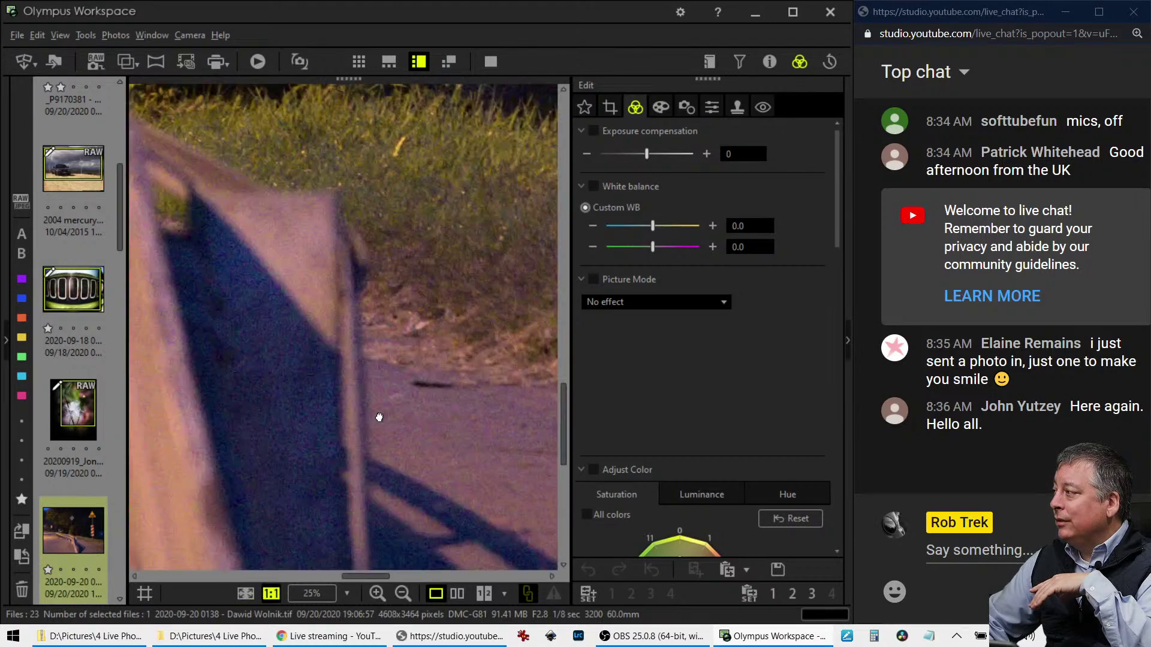
{"action": "left_click_drag", "start_coordinate": [343, 368], "coordinate": [527, 487]}
{"action": "left_click_drag", "start_coordinate": [336, 302], "coordinate": [430, 430]}
{"action": "left_click", "coordinate": [431, 426]}
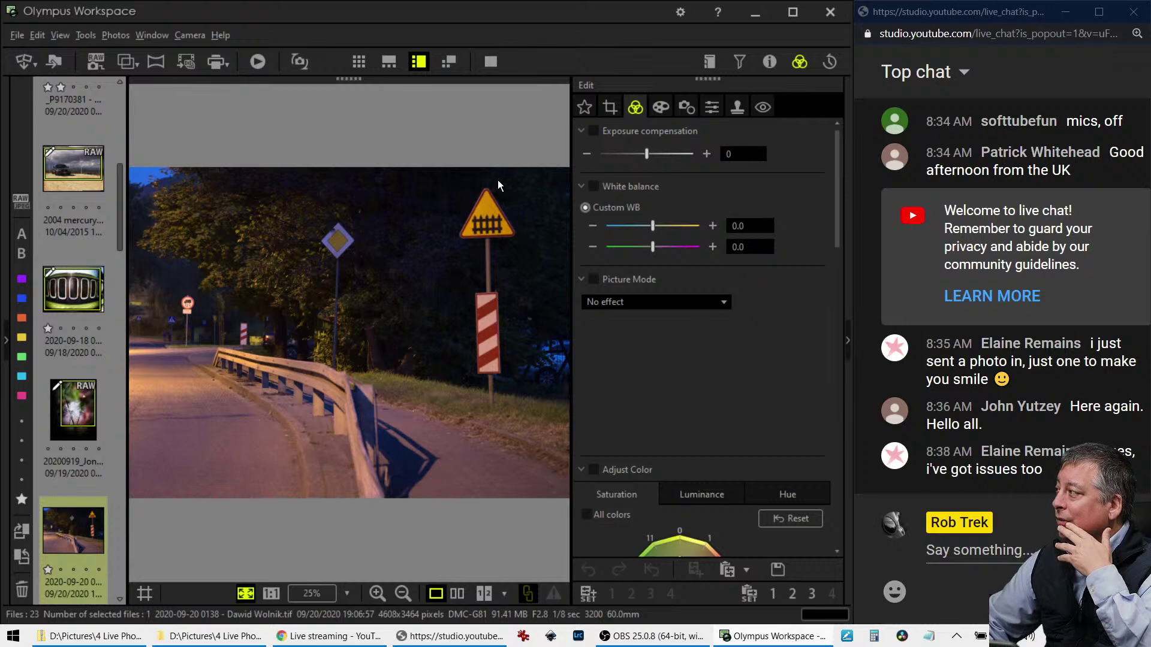
Crop the night road photo to the 3.0:4.0 ratio, framing the diamond sign, railway crossing sign and near guardrail end
{"action": "left_click", "coordinate": [609, 107]}
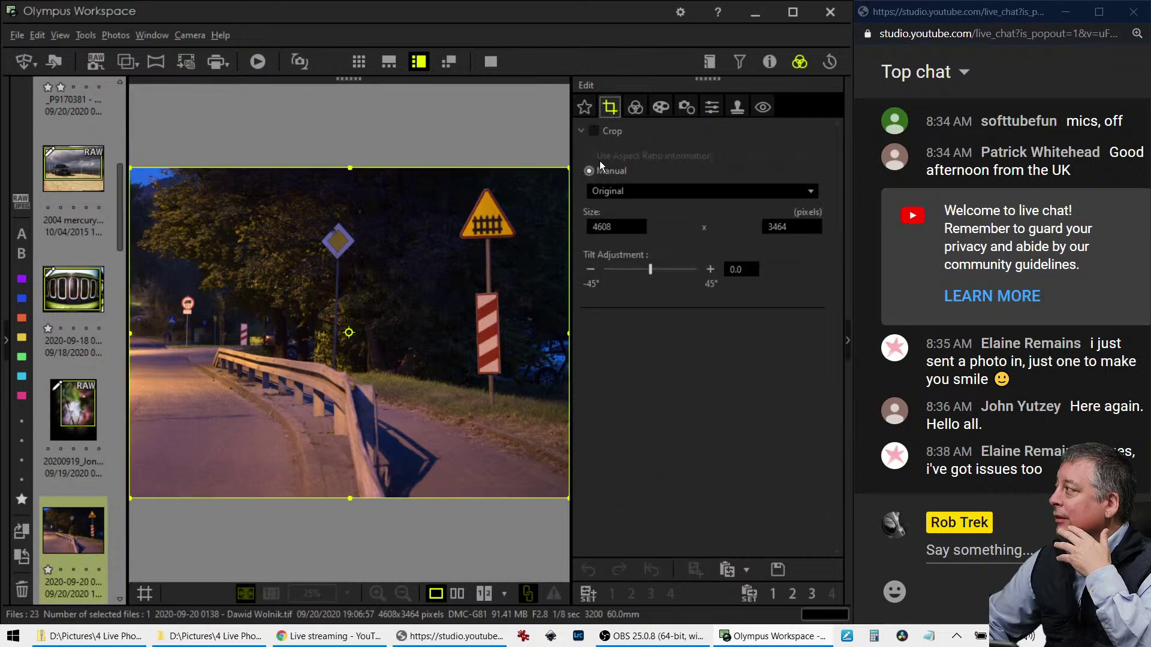
{"action": "left_click", "coordinate": [622, 192]}
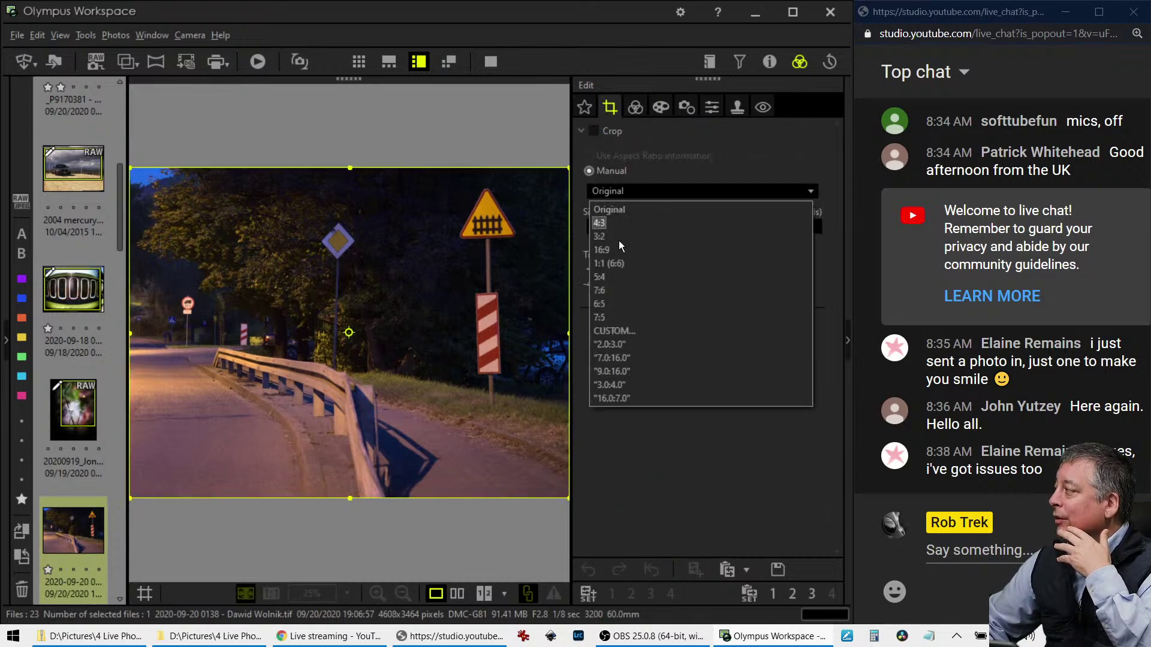
{"action": "left_click", "coordinate": [661, 385]}
{"action": "left_click_drag", "start_coordinate": [408, 365], "coordinate": [481, 366]}
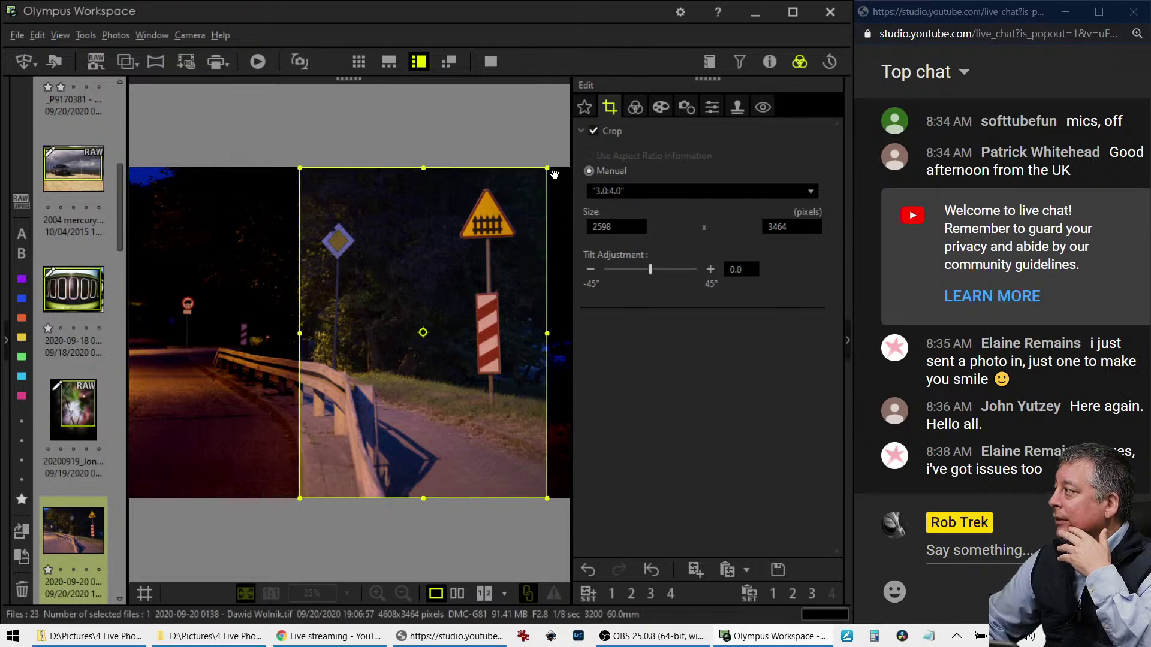
{"action": "left_click_drag", "start_coordinate": [550, 172], "coordinate": [543, 183]}
{"action": "left_click", "coordinate": [639, 111]}
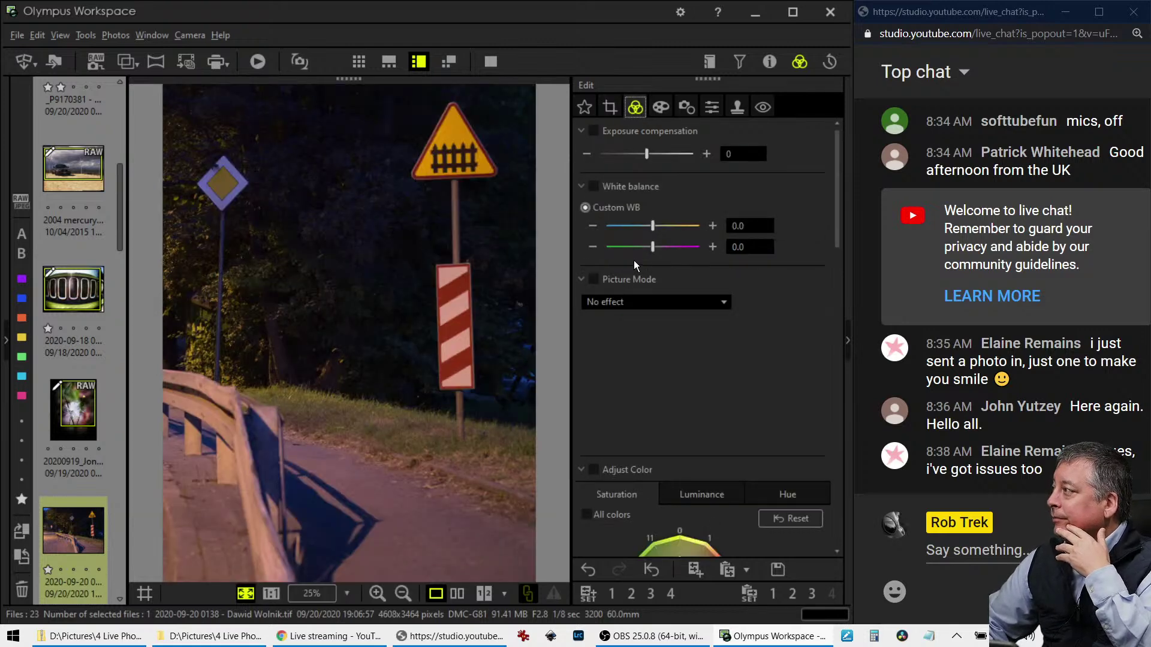
Try the Dramatic Tone, Bleach Bypass and Bleach Bypass II art filters on the night road photo and return to No Filter
{"action": "left_click", "coordinate": [661, 109]}
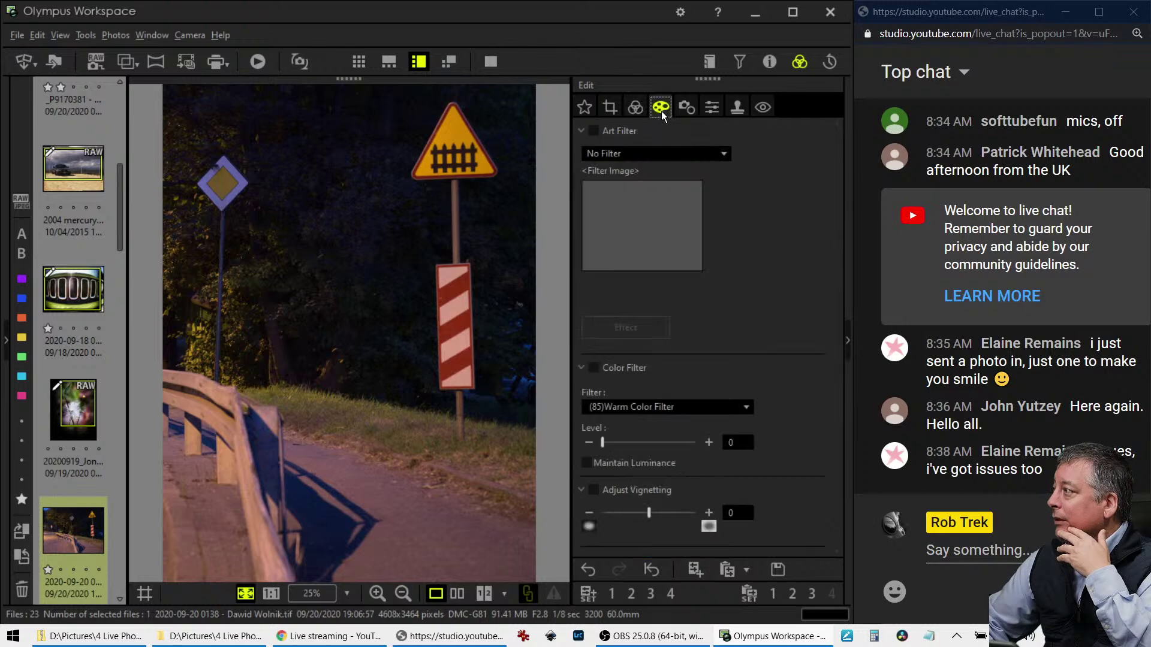
{"action": "left_click", "coordinate": [657, 157]}
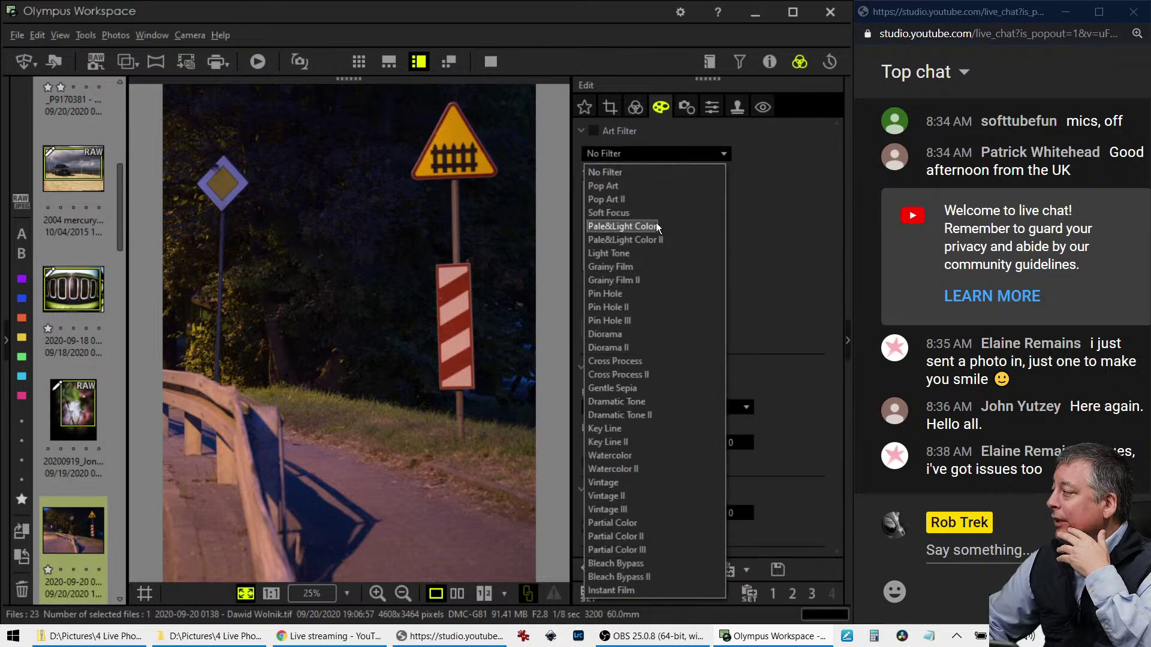
{"action": "left_click", "coordinate": [645, 398]}
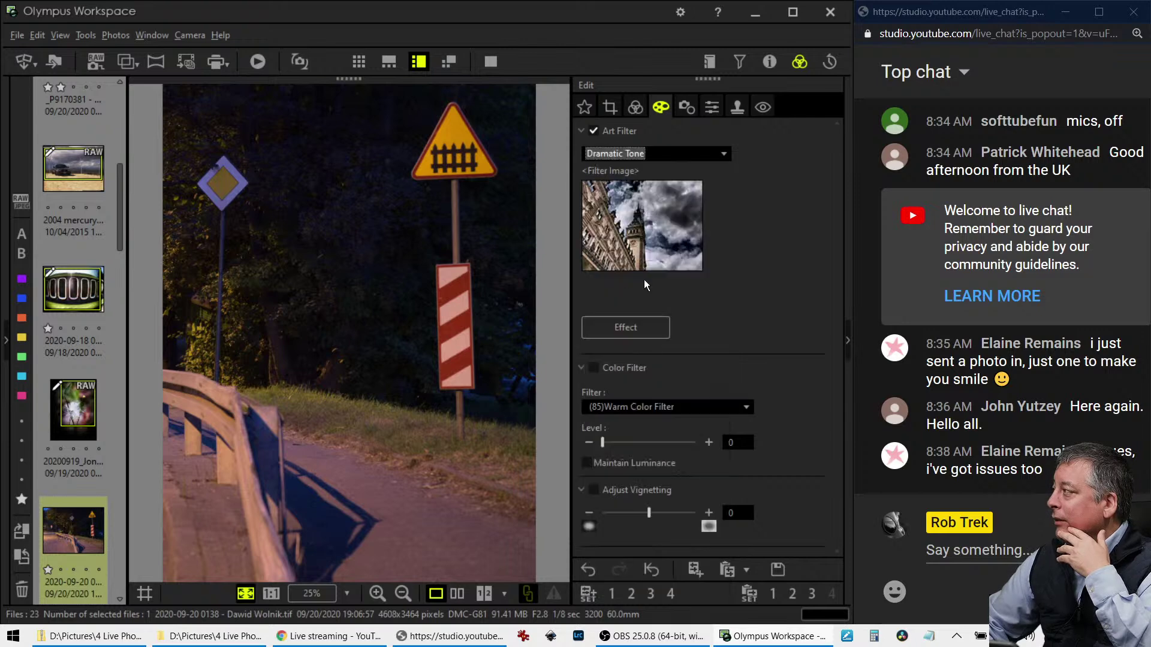
{"action": "left_click", "coordinate": [643, 154]}
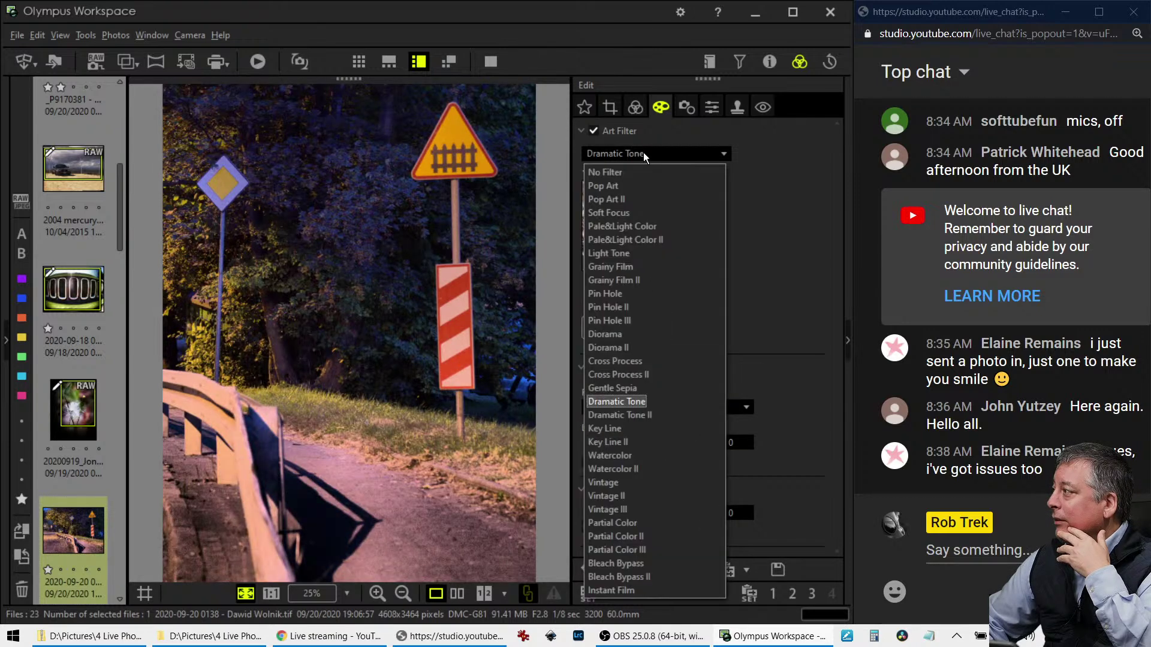
{"action": "left_click", "coordinate": [628, 566]}
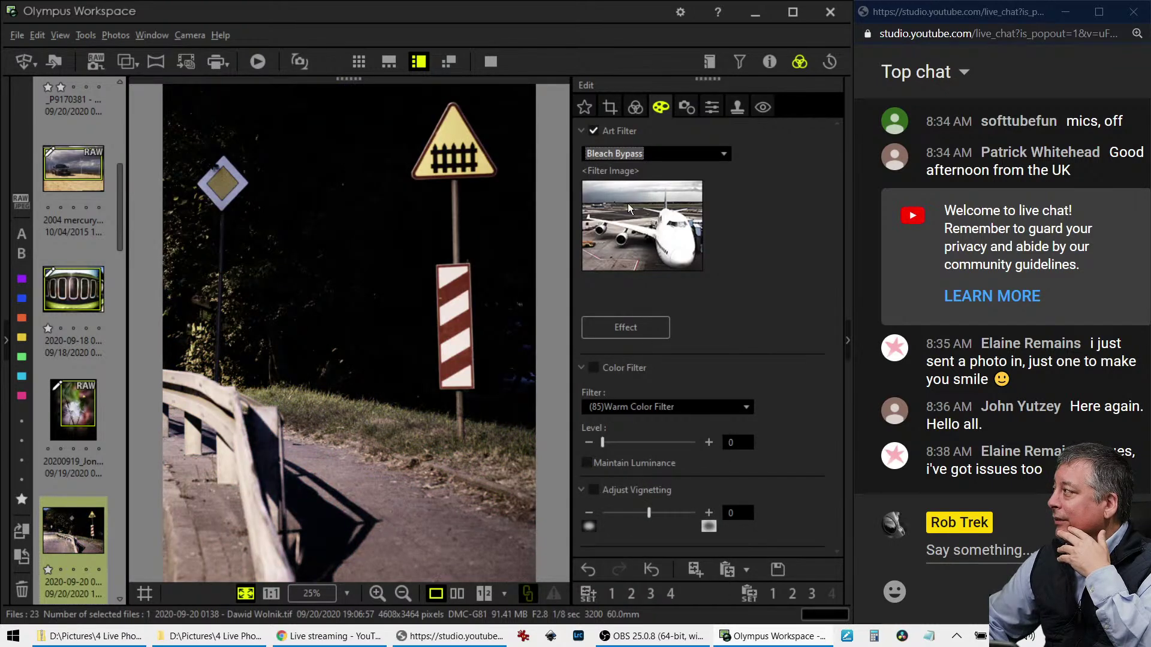
{"action": "left_click", "coordinate": [628, 157]}
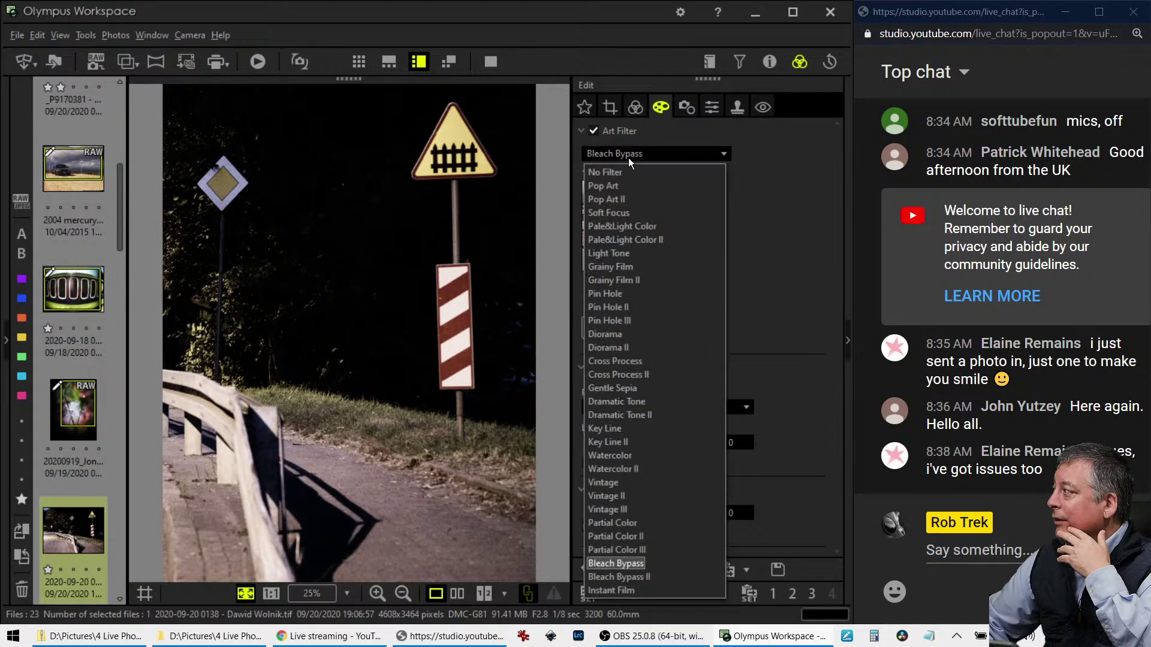
{"action": "left_click", "coordinate": [613, 582]}
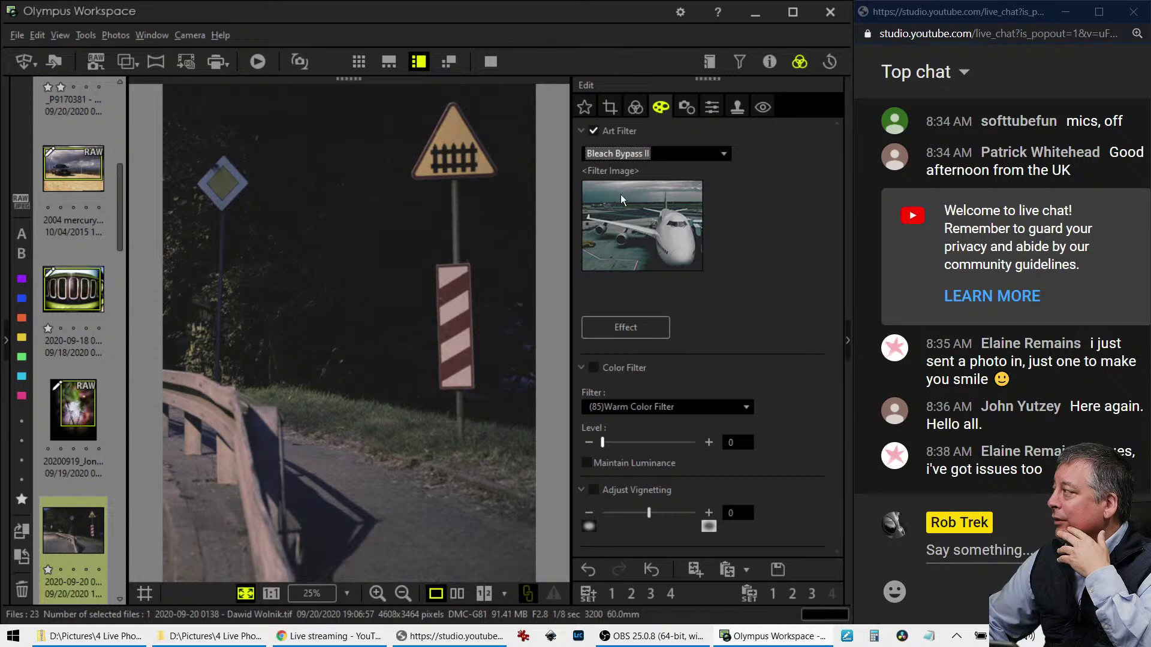
{"action": "left_click", "coordinate": [632, 155]}
{"action": "left_click", "coordinate": [626, 170]}
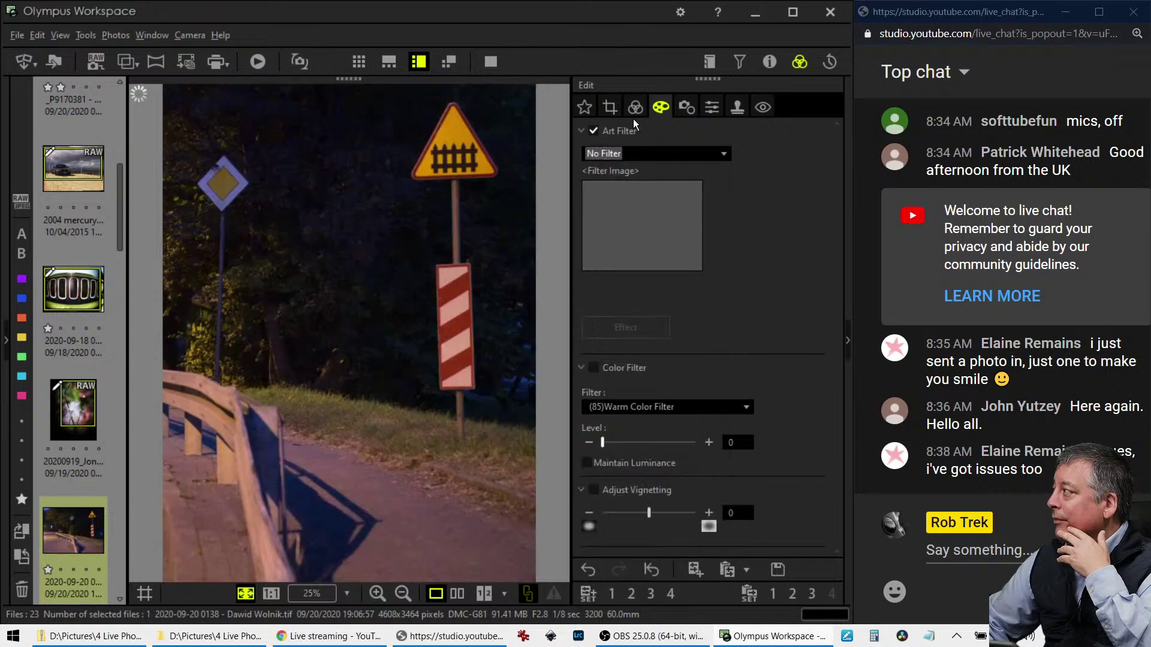
Shift the custom white balance of the night road photo toward blue, setting the blue-yellow value to -0.5
{"action": "left_click", "coordinate": [634, 114]}
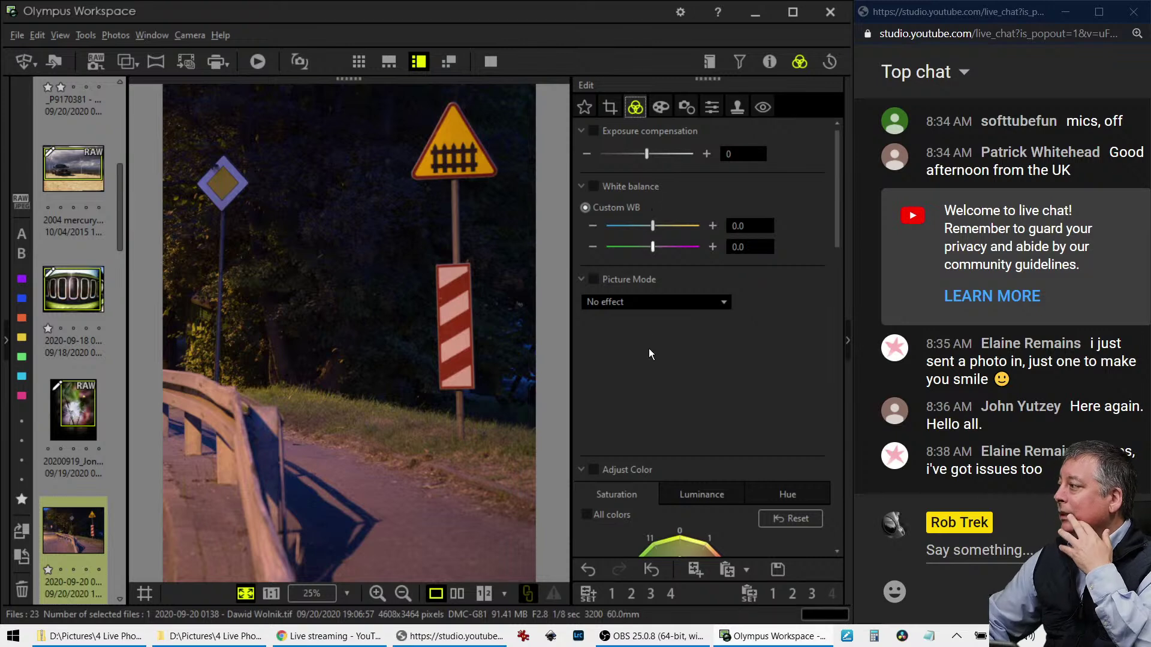
{"action": "left_click_drag", "start_coordinate": [652, 232], "coordinate": [645, 227]}
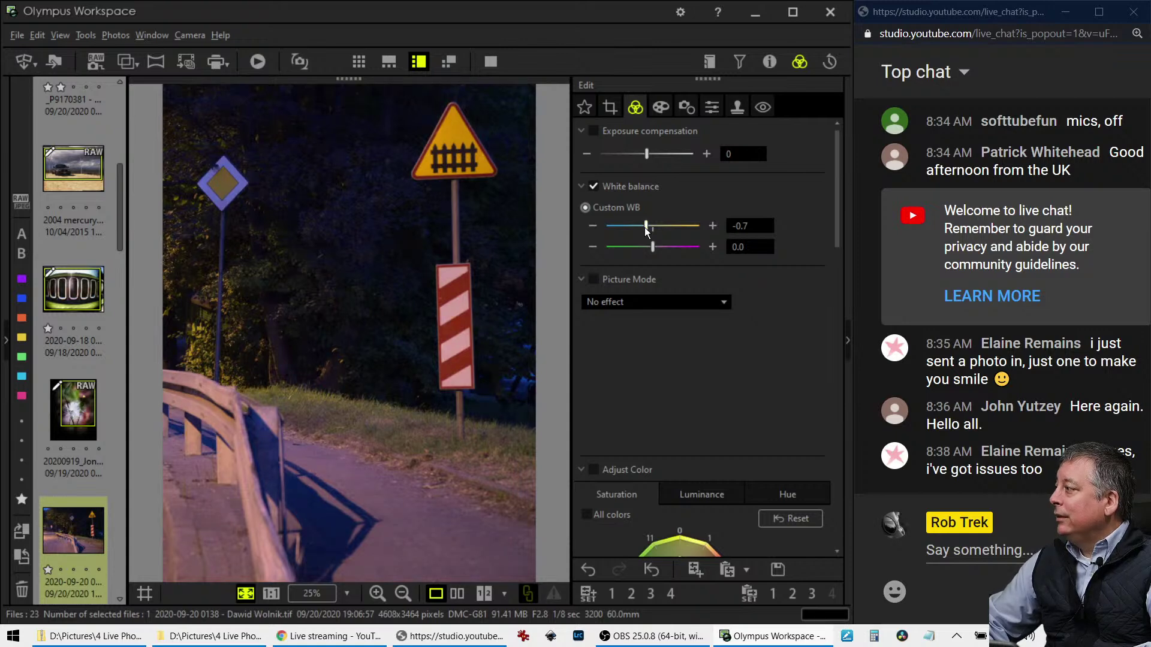
{"action": "left_click_drag", "start_coordinate": [644, 228], "coordinate": [646, 228]}
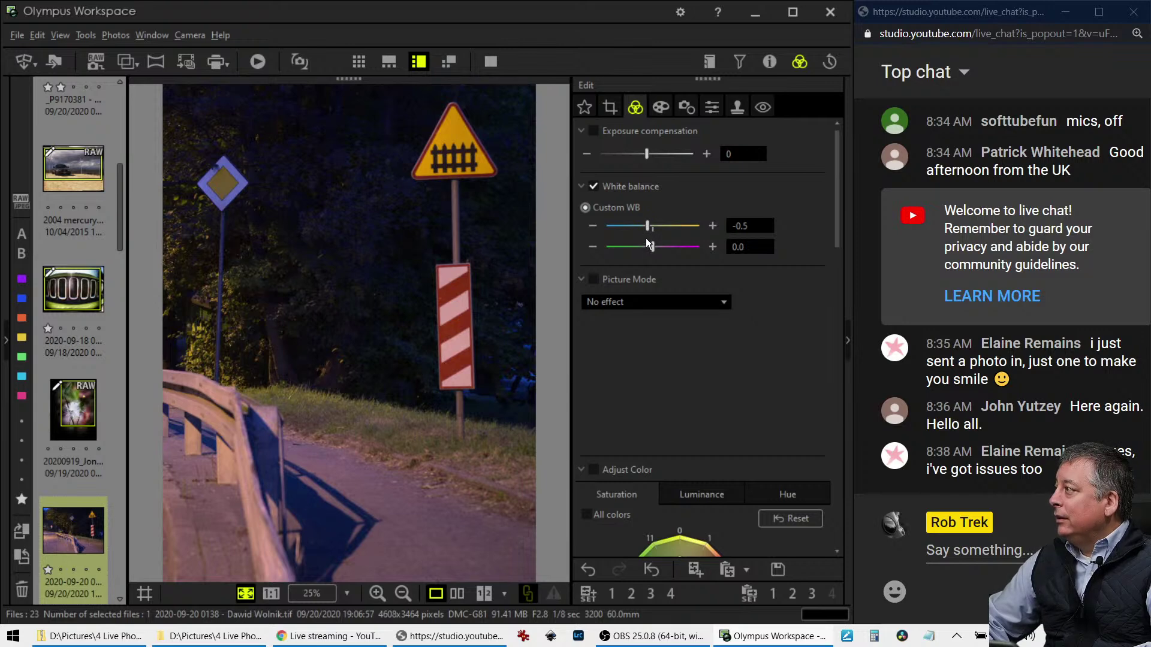
Enlarge the 3.0:4.0 crop up to the photo's upper edge, about 2597 x 3461 pixels
{"action": "left_click", "coordinate": [611, 107]}
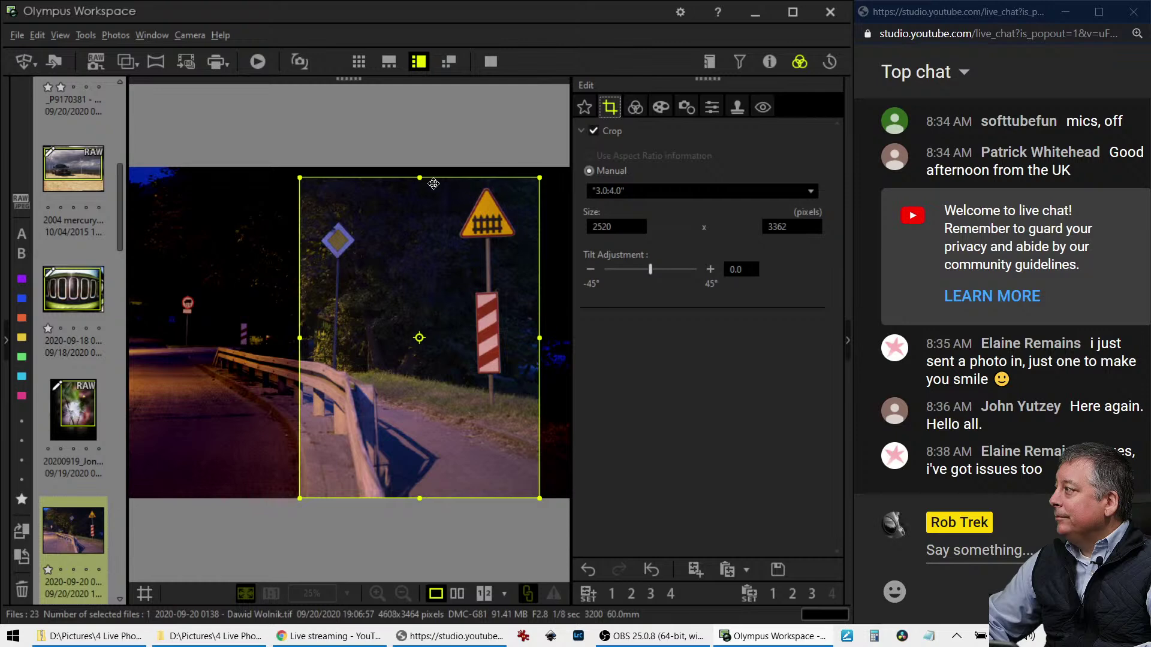
{"action": "left_click_drag", "start_coordinate": [418, 178], "coordinate": [419, 168]}
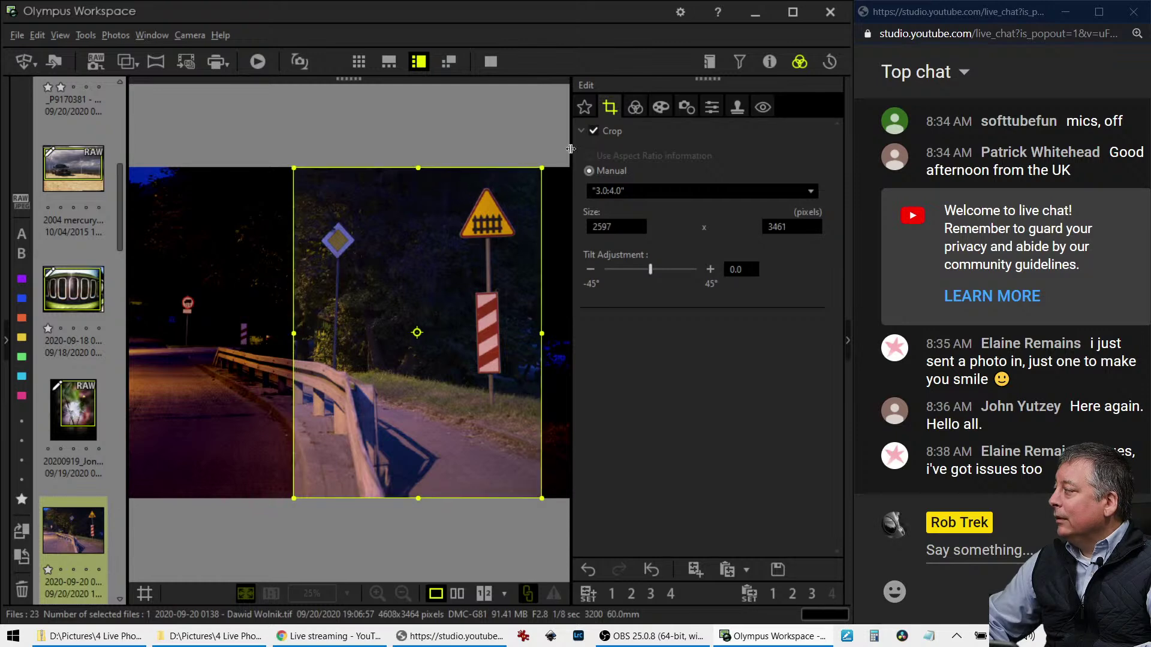
{"action": "left_click", "coordinate": [639, 107]}
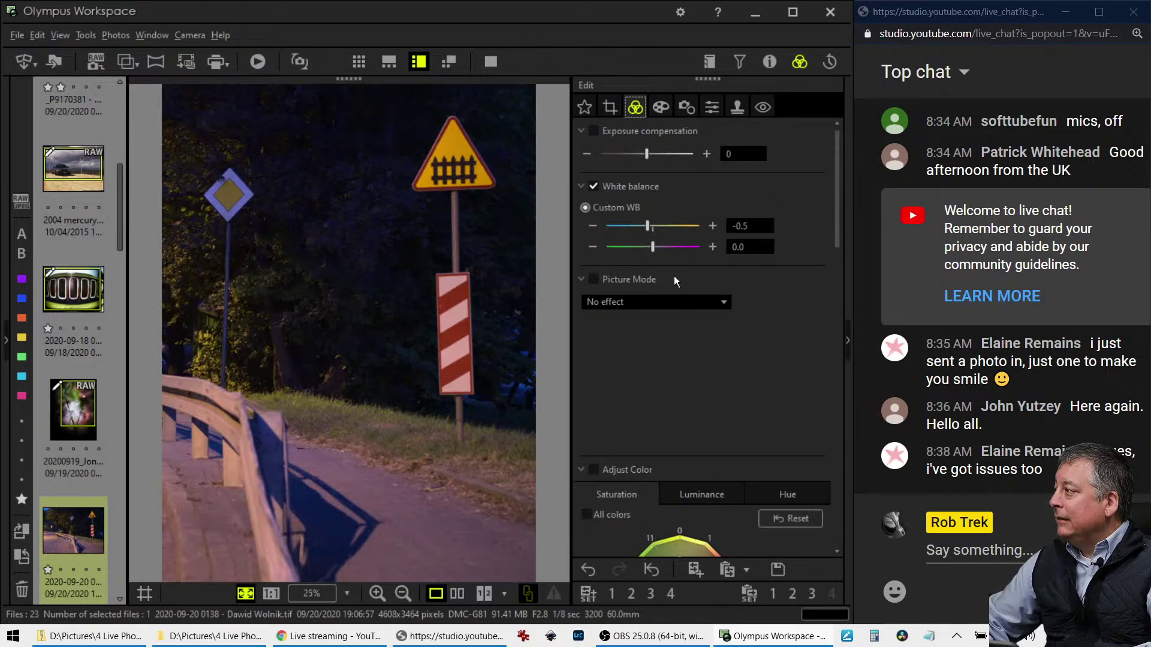
Convert the photo to the Monochrome picture mode and set Dehaze to 100
{"action": "left_click", "coordinate": [670, 302]}
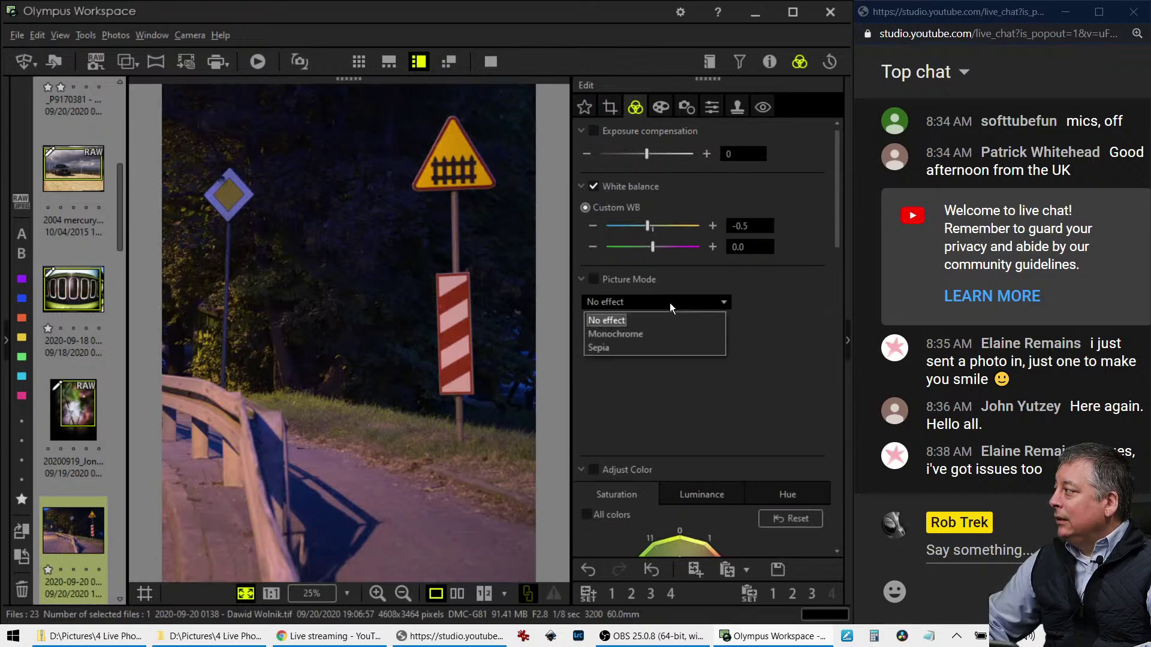
{"action": "left_click", "coordinate": [663, 334]}
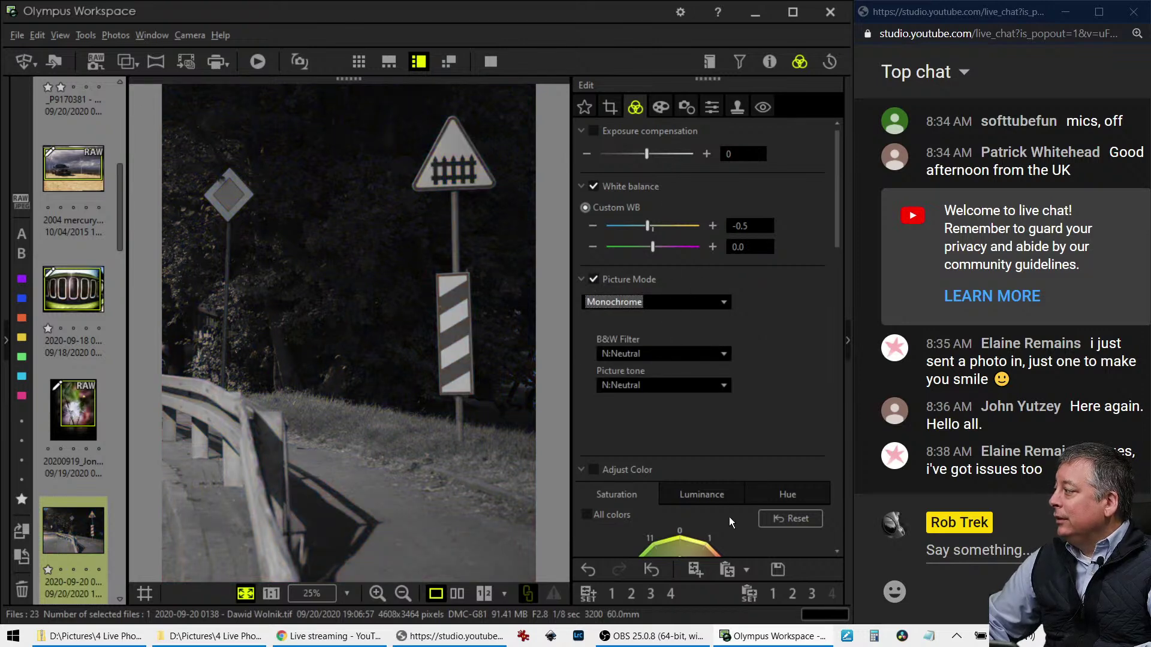
{"action": "scroll", "coordinate": [729, 498], "scroll_direction": "down", "scroll_amount": 10}
{"action": "scroll", "coordinate": [729, 498], "scroll_direction": "down", "scroll_amount": 5}
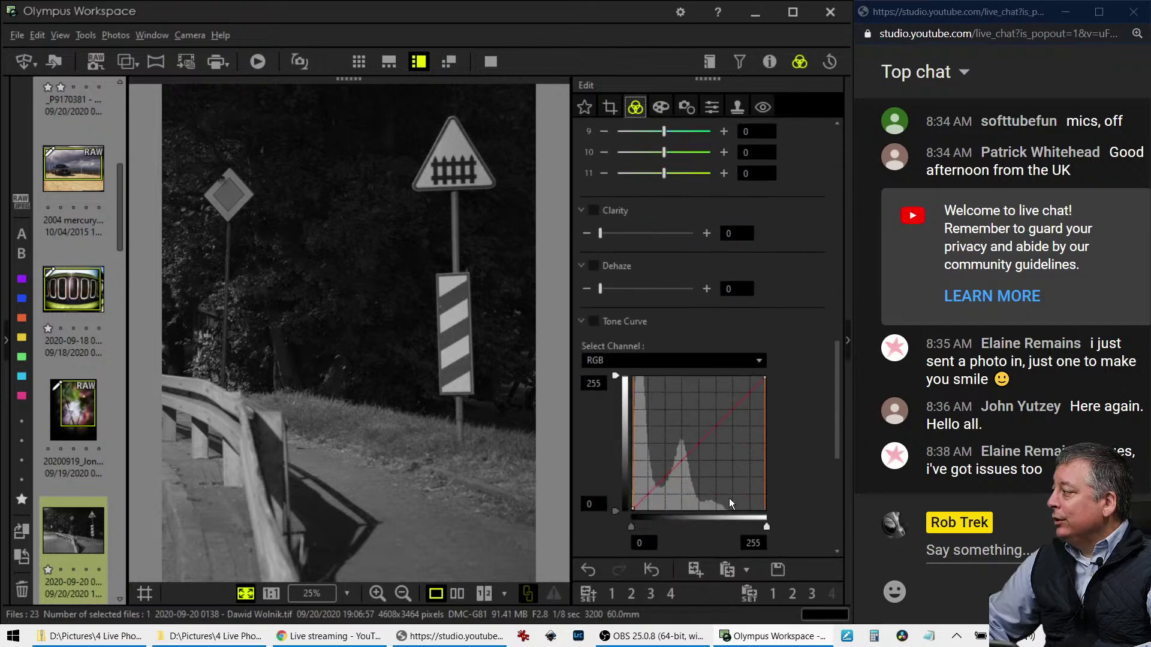
{"action": "left_click_drag", "start_coordinate": [601, 243], "coordinate": [706, 244]}
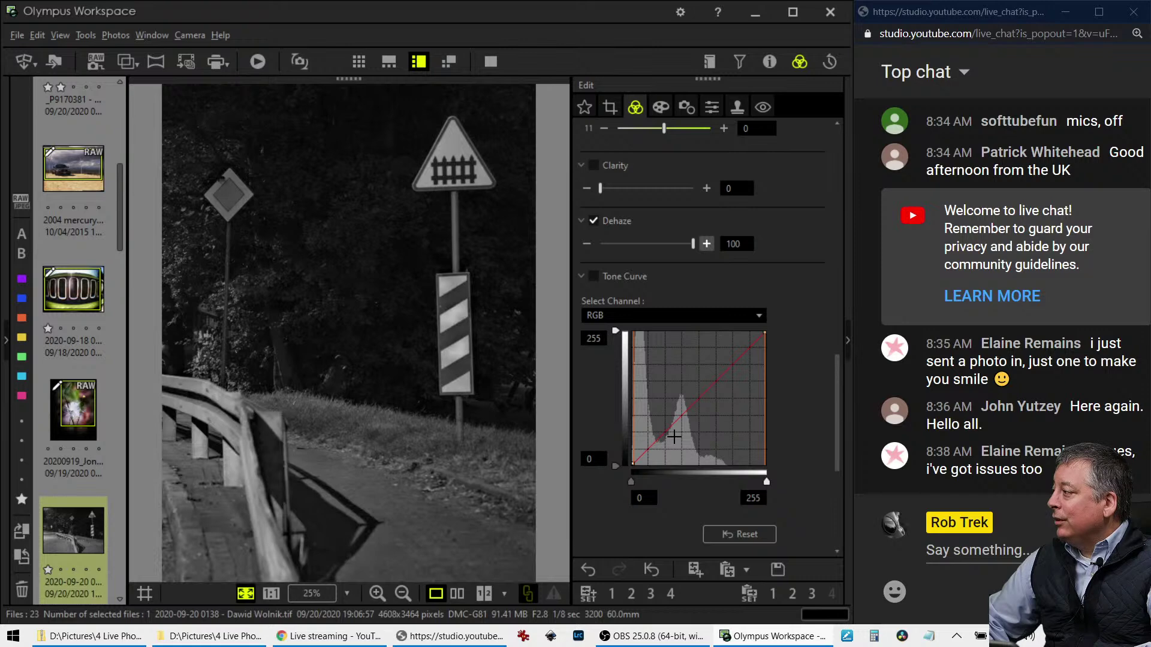
Shape the RGB tone curve into an S, pulling the shadows down and raising the midtones and highlights
{"action": "left_click_drag", "start_coordinate": [646, 450], "coordinate": [645, 458]}
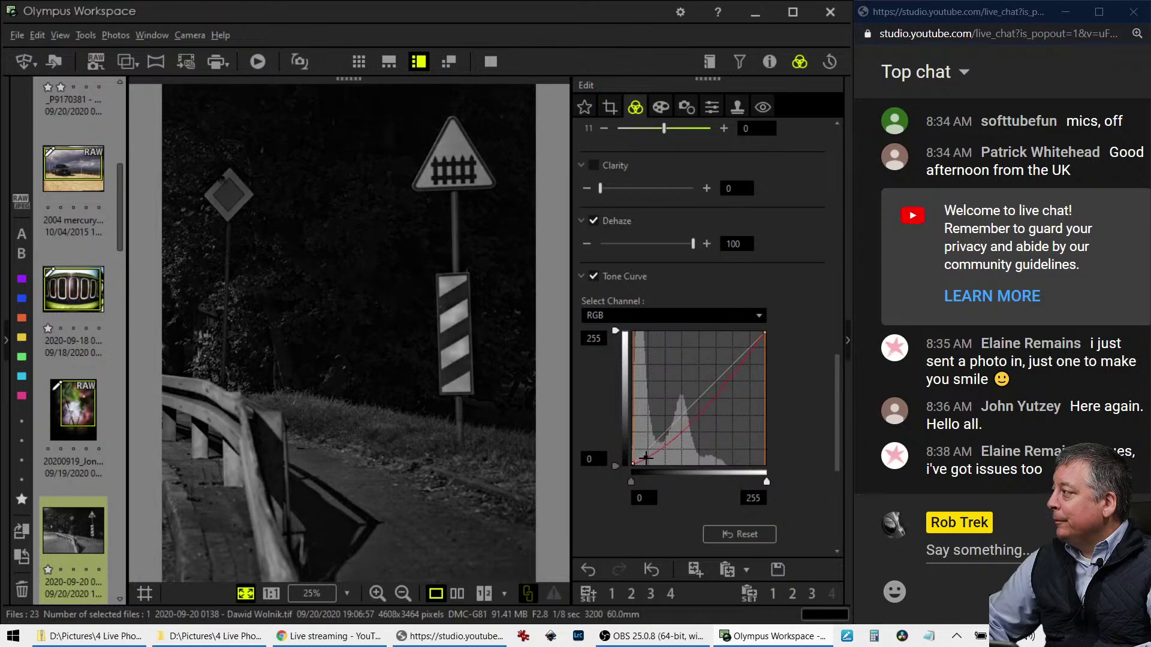
{"action": "left_click_drag", "start_coordinate": [690, 414], "coordinate": [691, 401]}
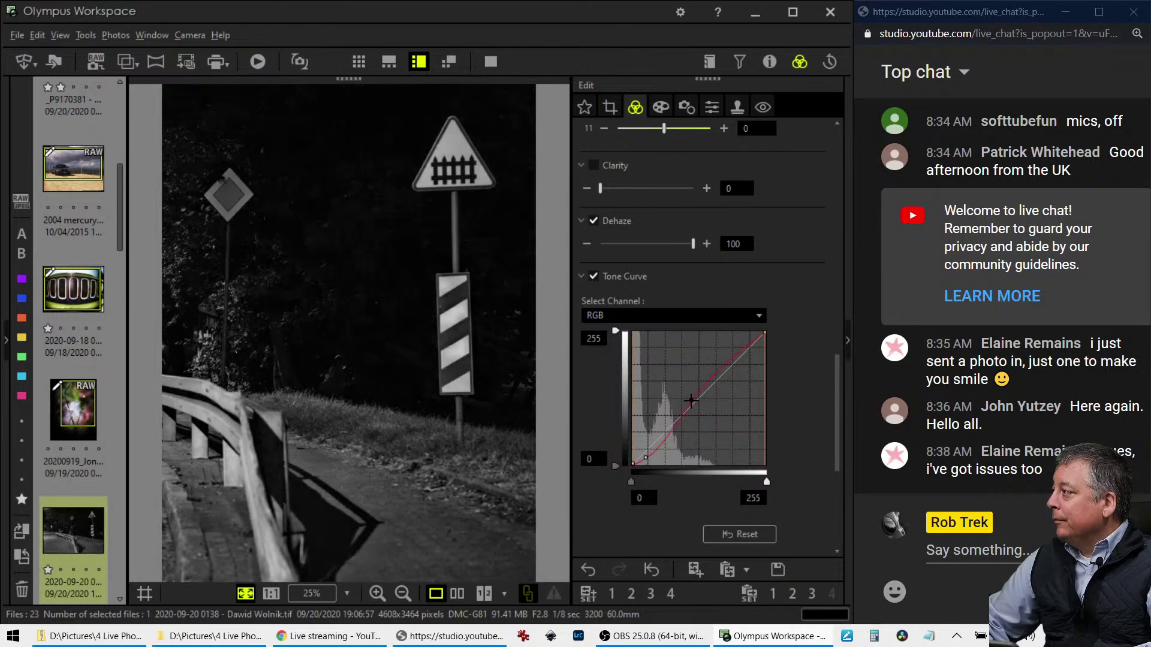
{"action": "left_click_drag", "start_coordinate": [743, 347], "coordinate": [741, 342]}
{"action": "left_click_drag", "start_coordinate": [652, 457], "coordinate": [652, 459]}
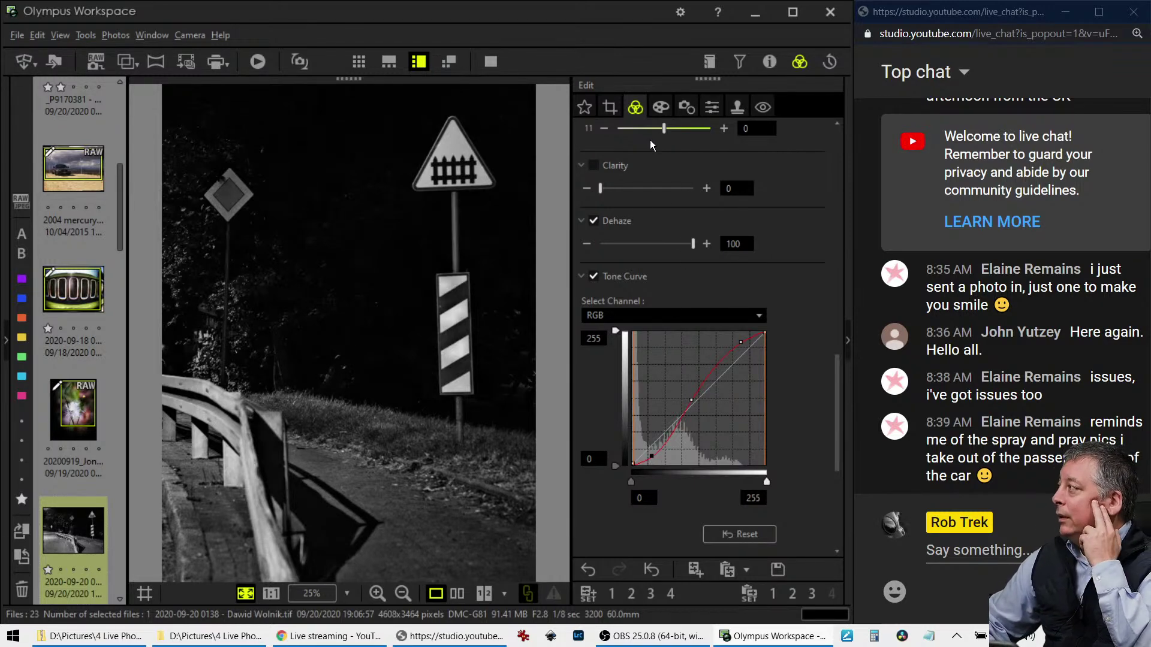
Set the crop's tilt adjustment to 0.1 to straighten the sign posts
{"action": "left_click", "coordinate": [608, 108]}
{"action": "left_click", "coordinate": [709, 269]}
{"action": "left_click", "coordinate": [709, 269]}
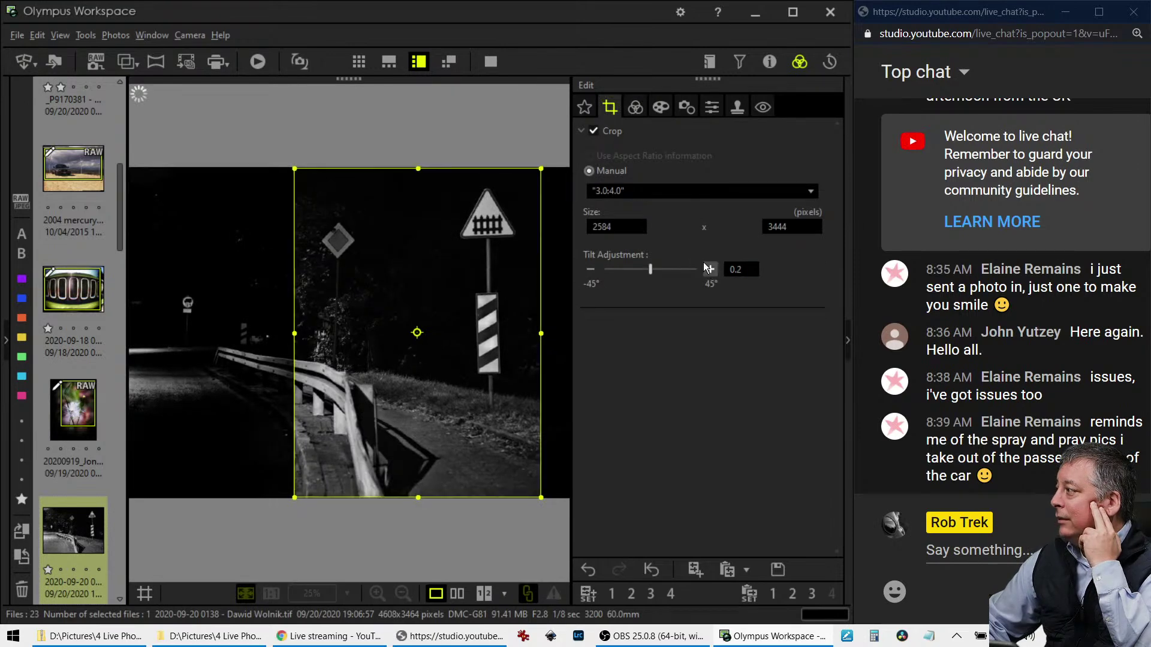
{"action": "left_click", "coordinate": [590, 269]}
Raise the shadow point of the RGB tone curve slightly to lighten the dark areas
{"action": "left_click", "coordinate": [640, 108]}
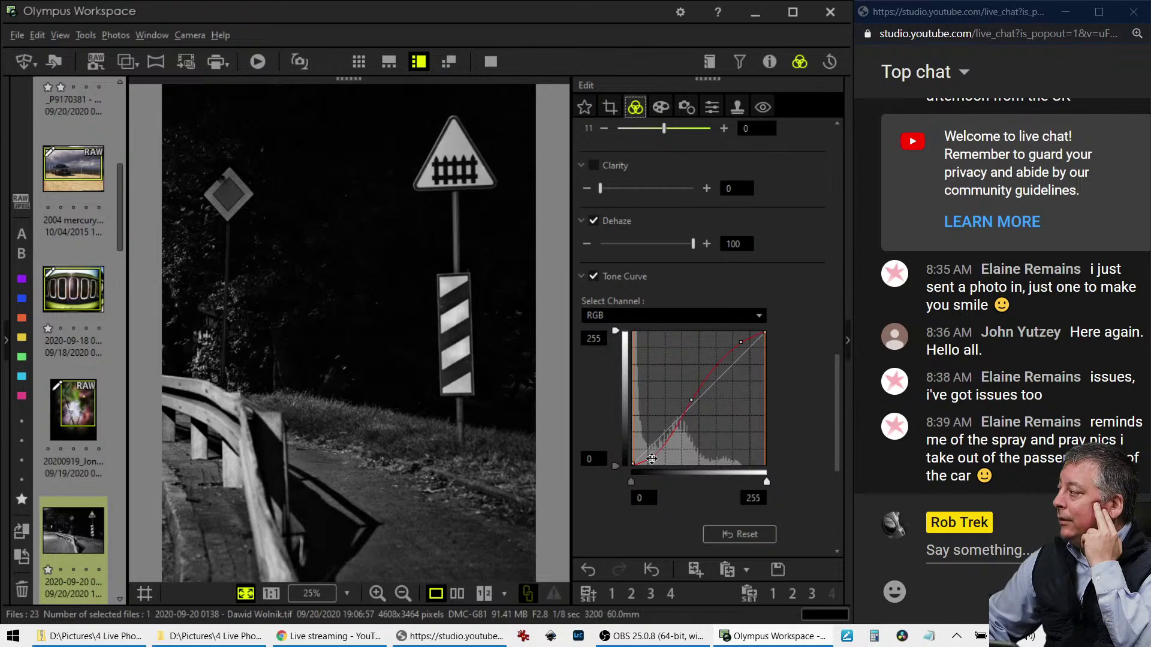
{"action": "left_click_drag", "start_coordinate": [652, 456], "coordinate": [653, 448]}
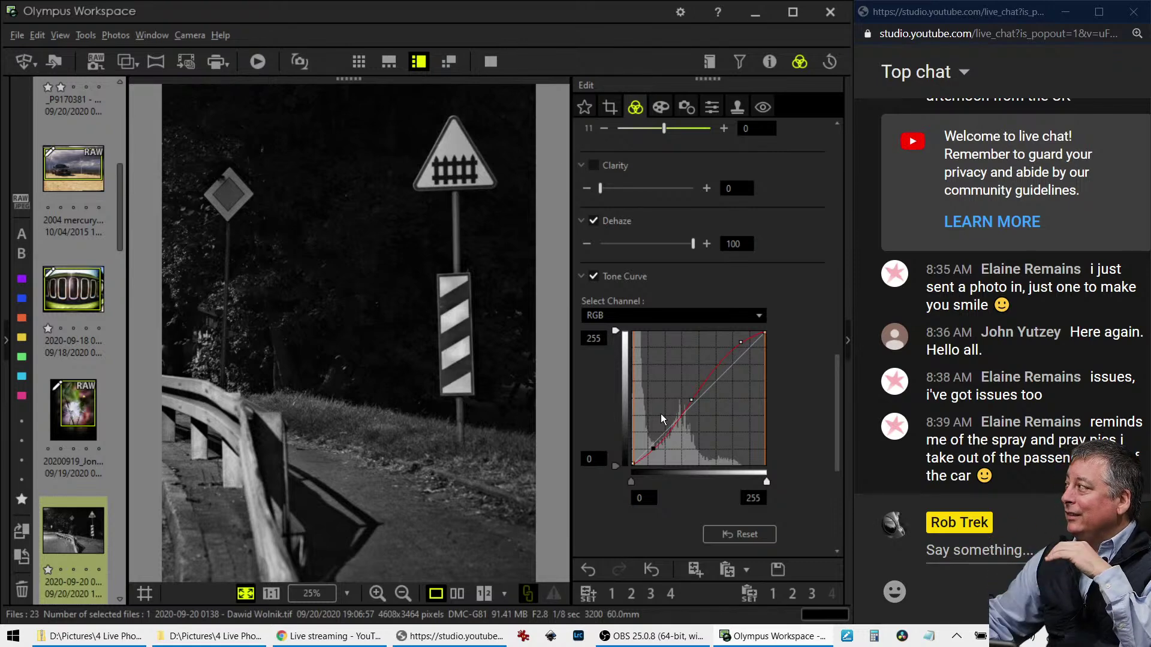
Reframe the 3.0:4.0 crop at about 2502 x 3335 pixels around the road, round sign, guardrail and diamond sign, excluding the railway crossing sign
{"action": "left_click", "coordinate": [608, 110]}
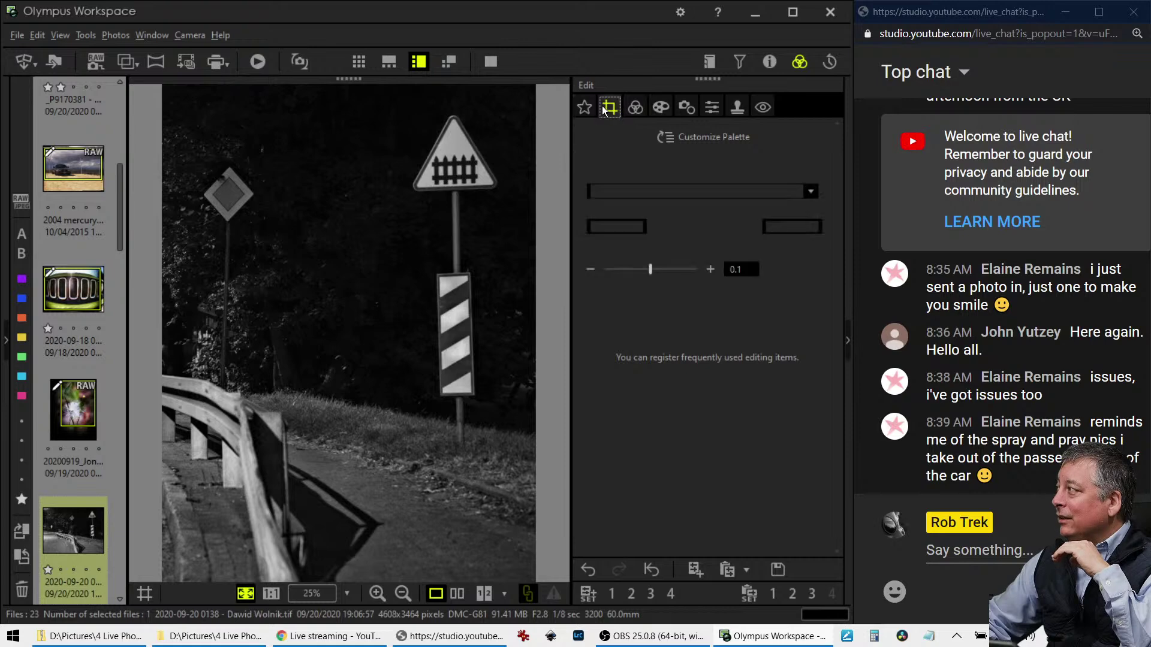
{"action": "left_click_drag", "start_coordinate": [364, 337], "coordinate": [288, 342]}
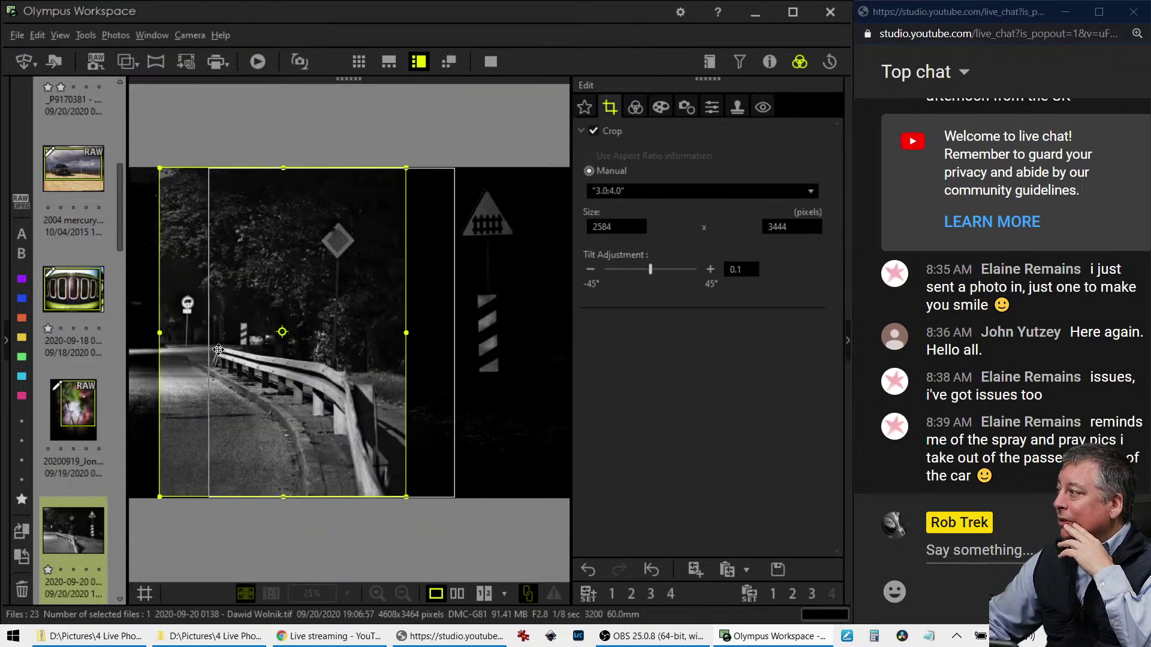
{"action": "left_click_drag", "start_coordinate": [342, 276], "coordinate": [312, 274]}
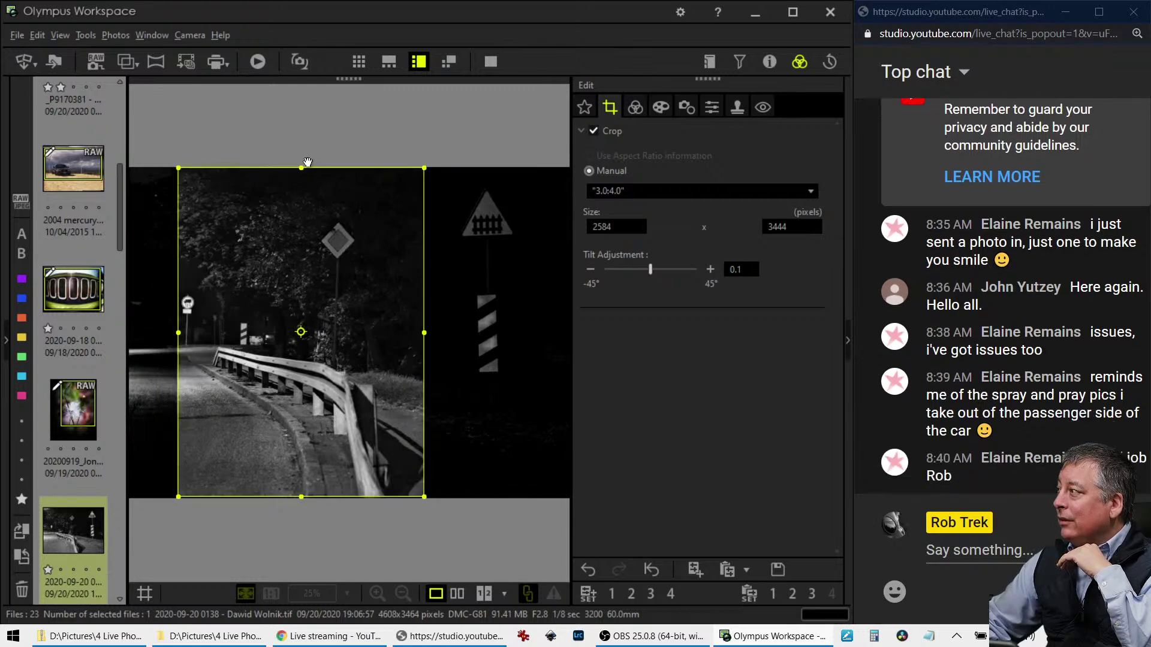
{"action": "left_click_drag", "start_coordinate": [299, 170], "coordinate": [299, 180]}
{"action": "left_click_drag", "start_coordinate": [275, 247], "coordinate": [236, 247]}
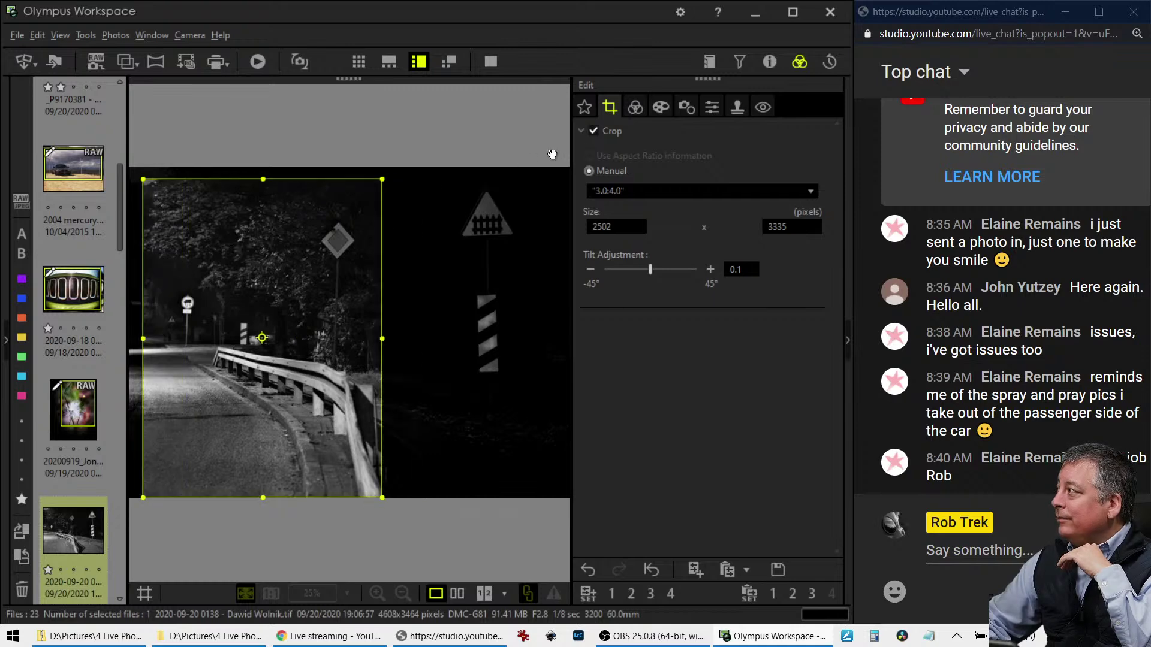
{"action": "left_click", "coordinate": [635, 107]}
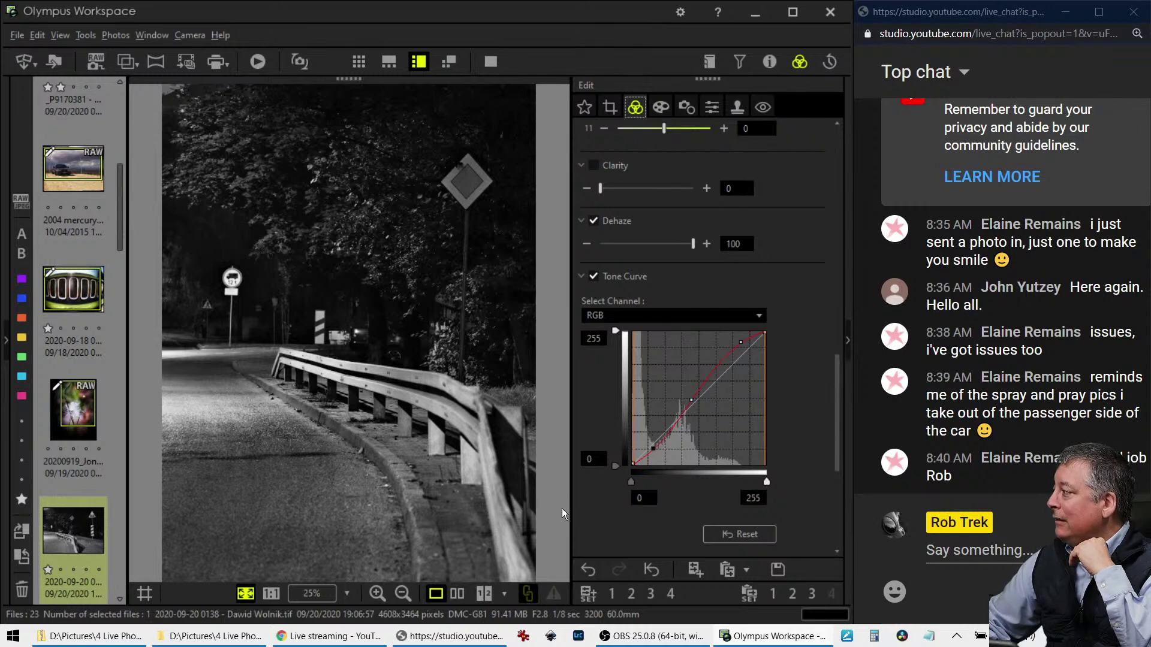
Compare the original and the monochrome edit side by side, and return to the single-image view
{"action": "left_click", "coordinate": [457, 593]}
{"action": "left_click", "coordinate": [490, 61]}
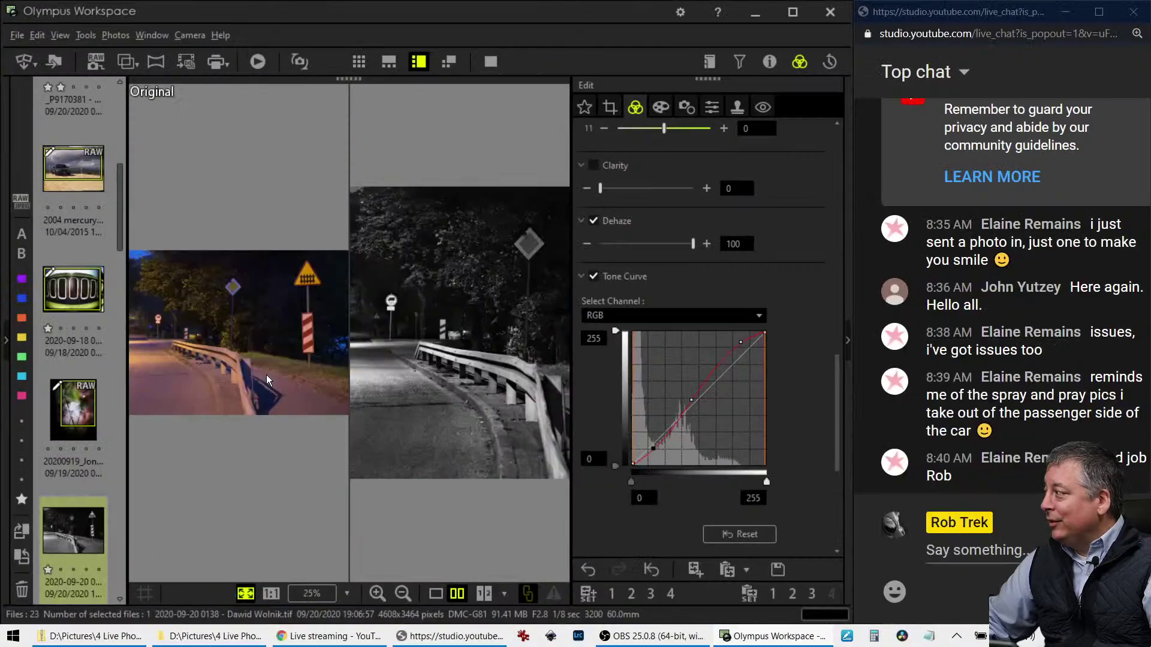
{"action": "left_click", "coordinate": [442, 593]}
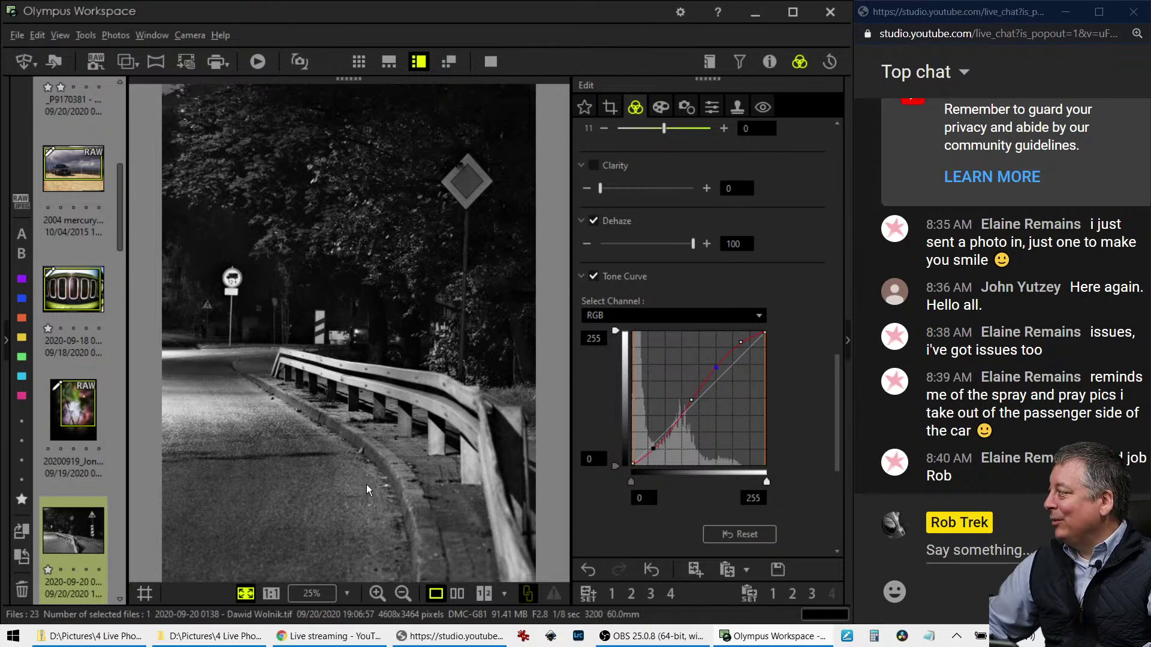
View the unedited squirrel RAW photo, then its cropped and edited version further down the filmstrip
{"action": "scroll", "coordinate": [93, 456], "scroll_direction": "down", "scroll_amount": 3}
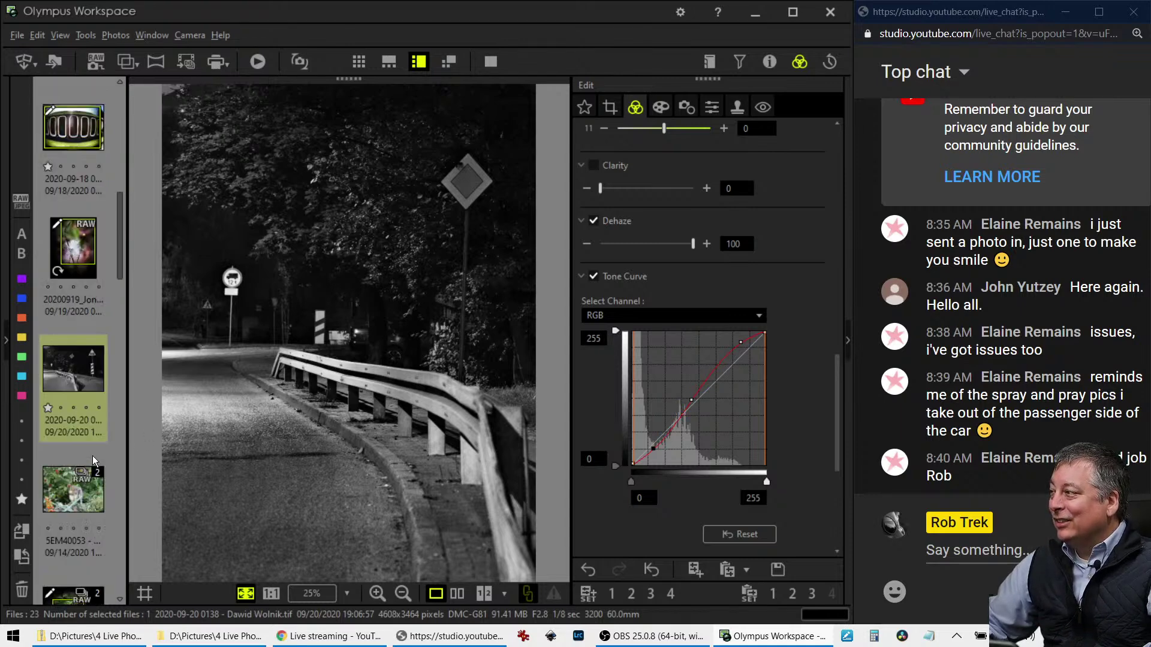
{"action": "left_click", "coordinate": [82, 490]}
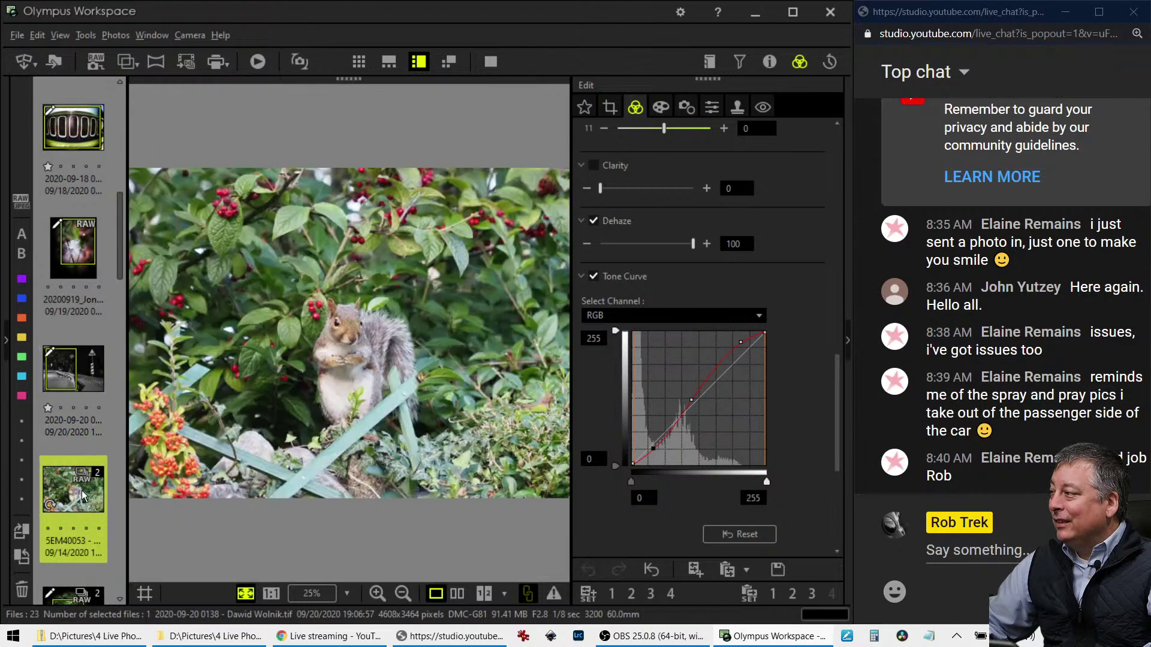
{"action": "left_click", "coordinate": [353, 326]}
{"action": "left_click", "coordinate": [327, 332]}
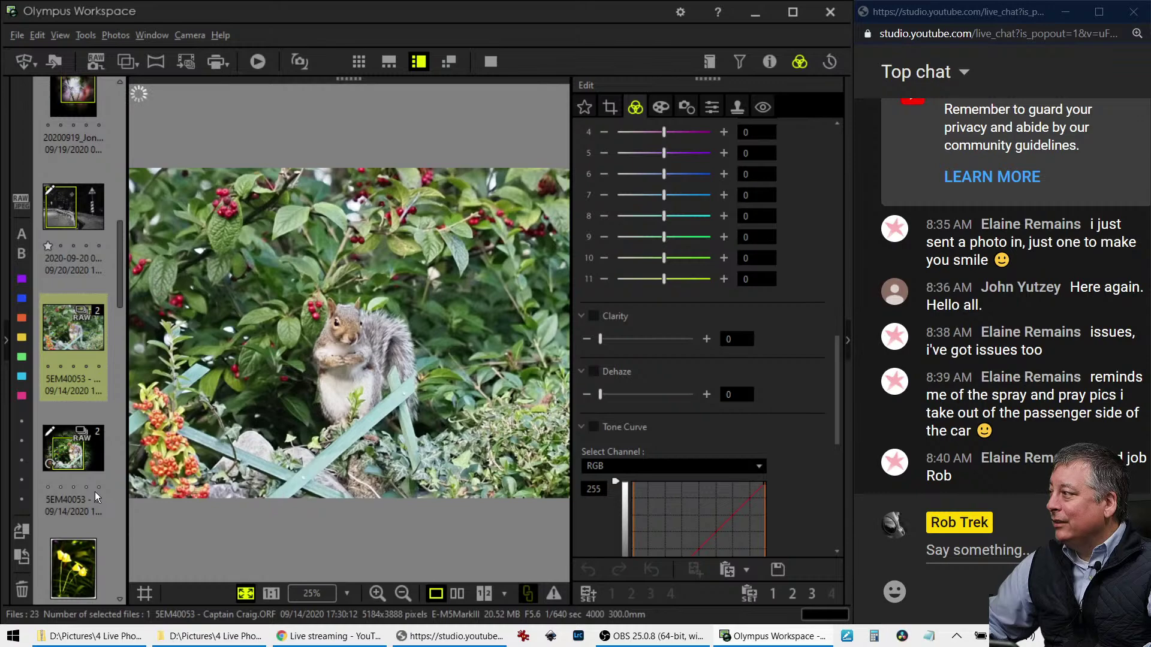
{"action": "left_click", "coordinate": [83, 466]}
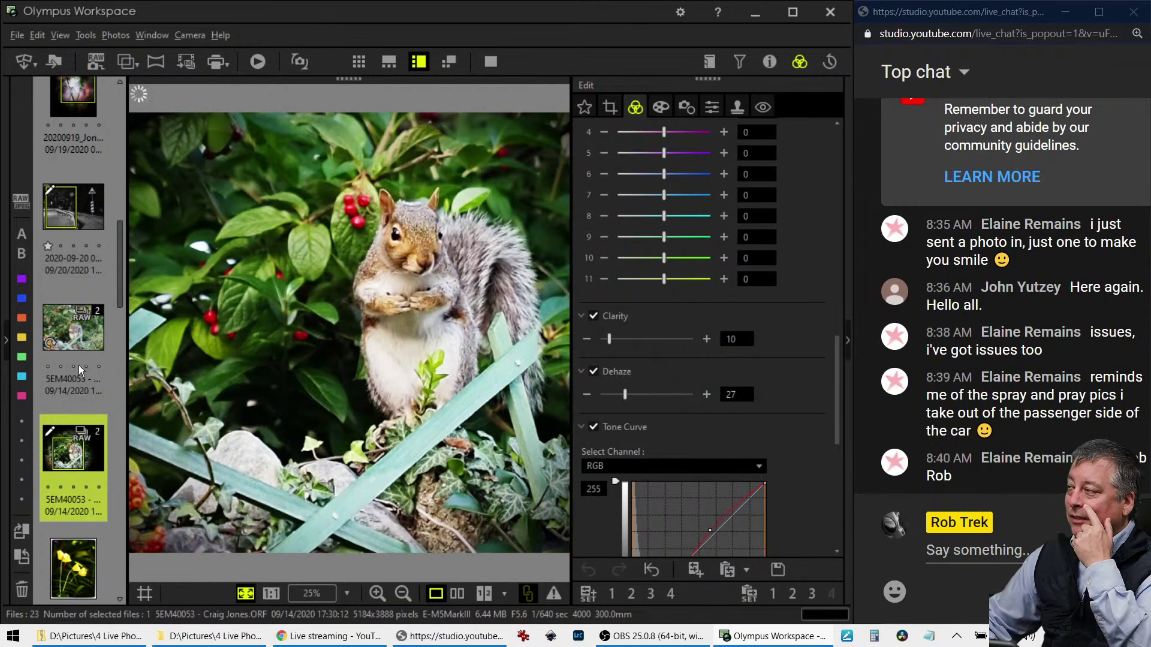
Open the unedited RAW photo of the river bridge under a cloudy sky, view it full screen and return to the editing view
{"action": "mouse_move", "coordinate": [79, 365]}
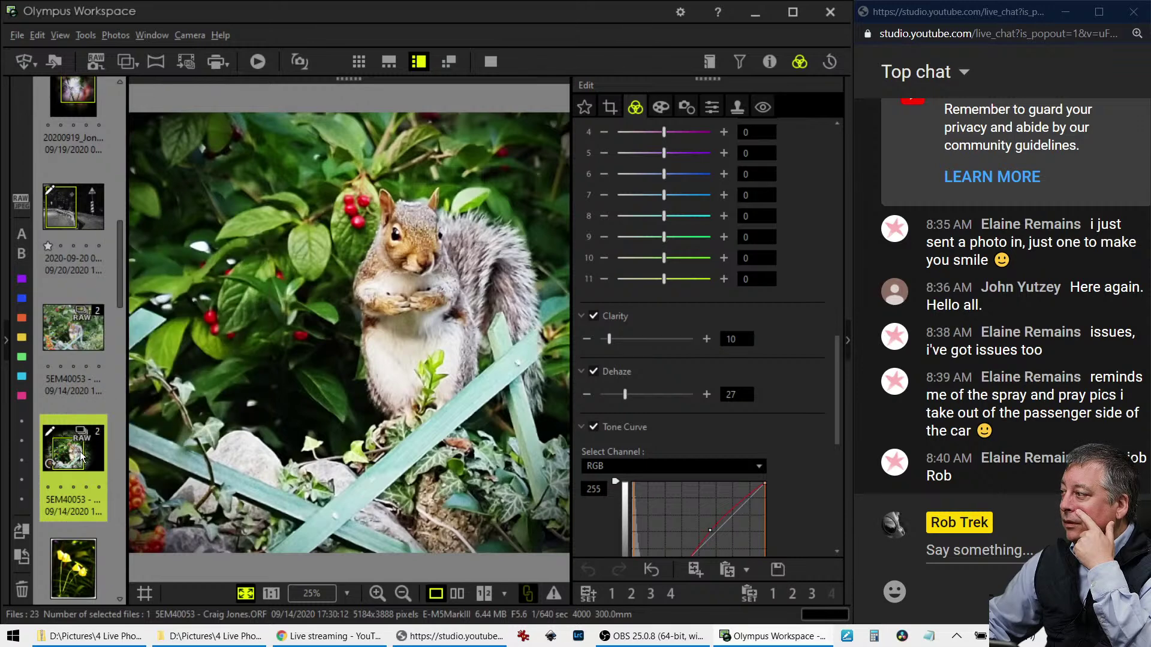
{"action": "scroll", "coordinate": [109, 499], "scroll_direction": "down", "scroll_amount": 3}
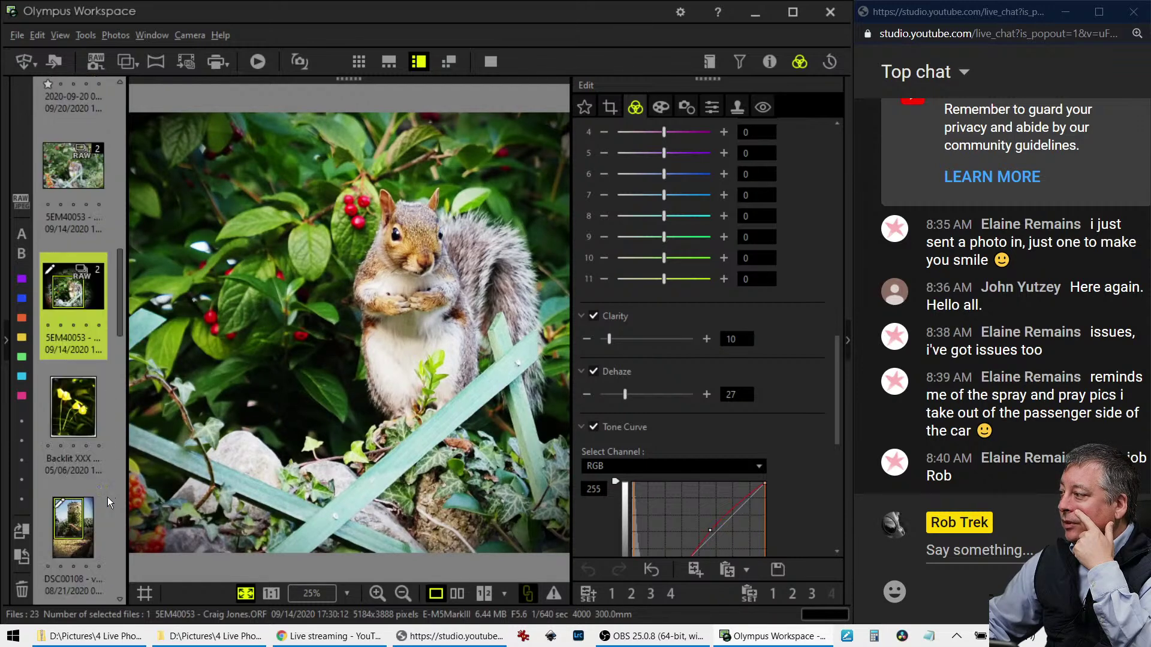
{"action": "scroll", "coordinate": [85, 476], "scroll_direction": "down", "scroll_amount": 6}
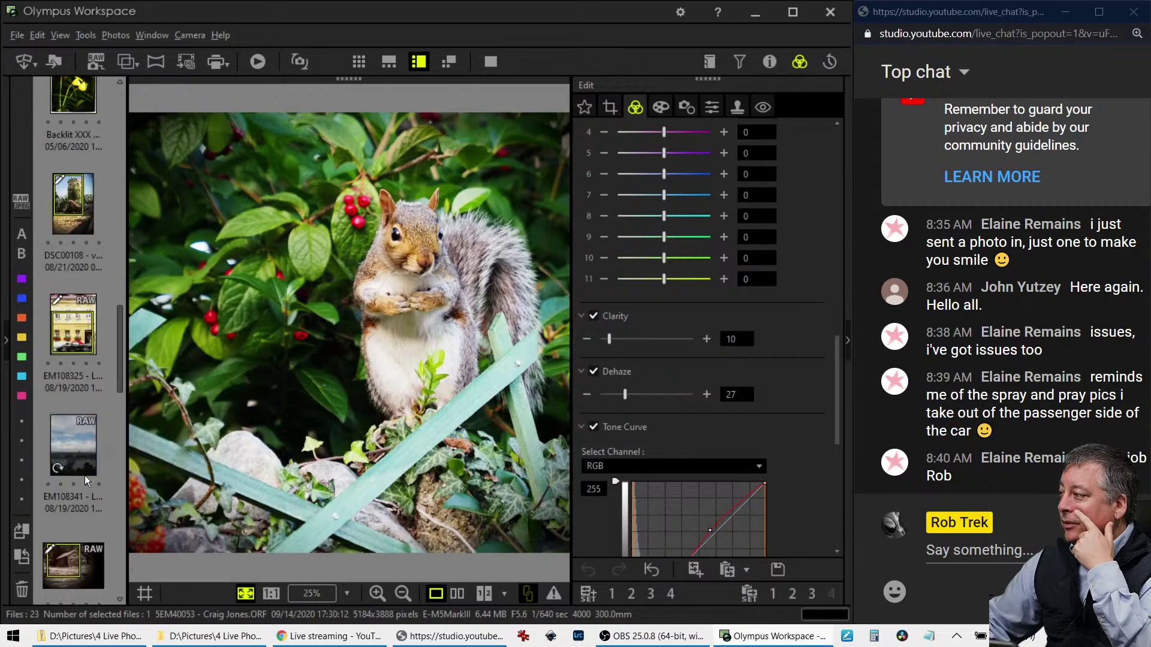
{"action": "left_click", "coordinate": [84, 465]}
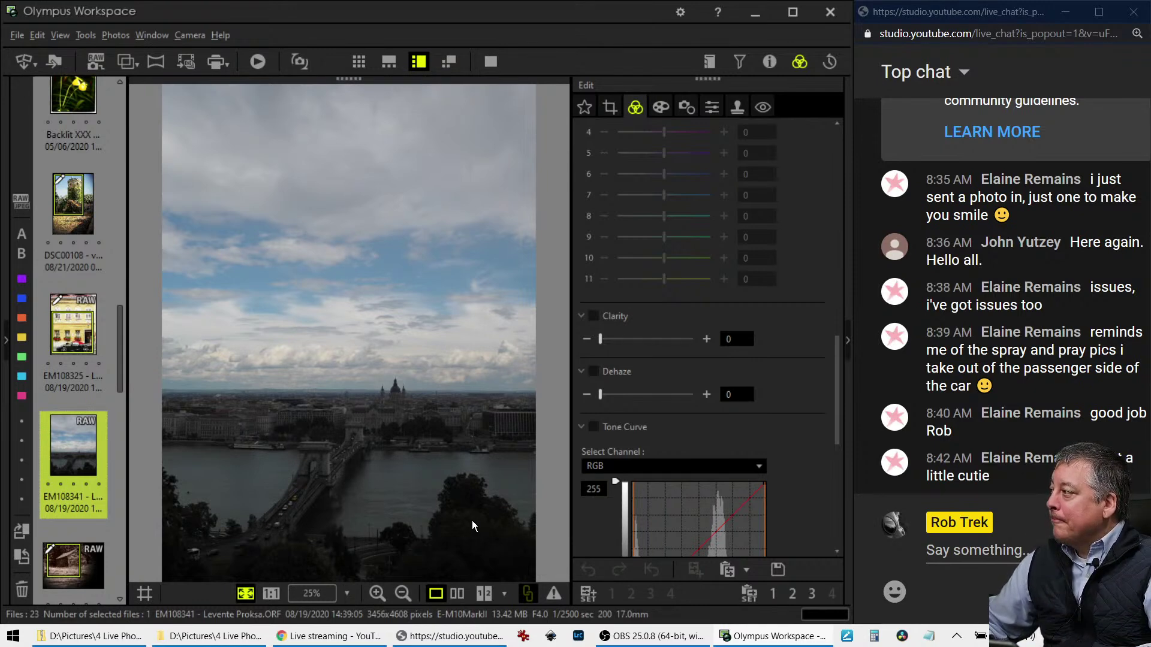
{"action": "left_click", "coordinate": [501, 62]}
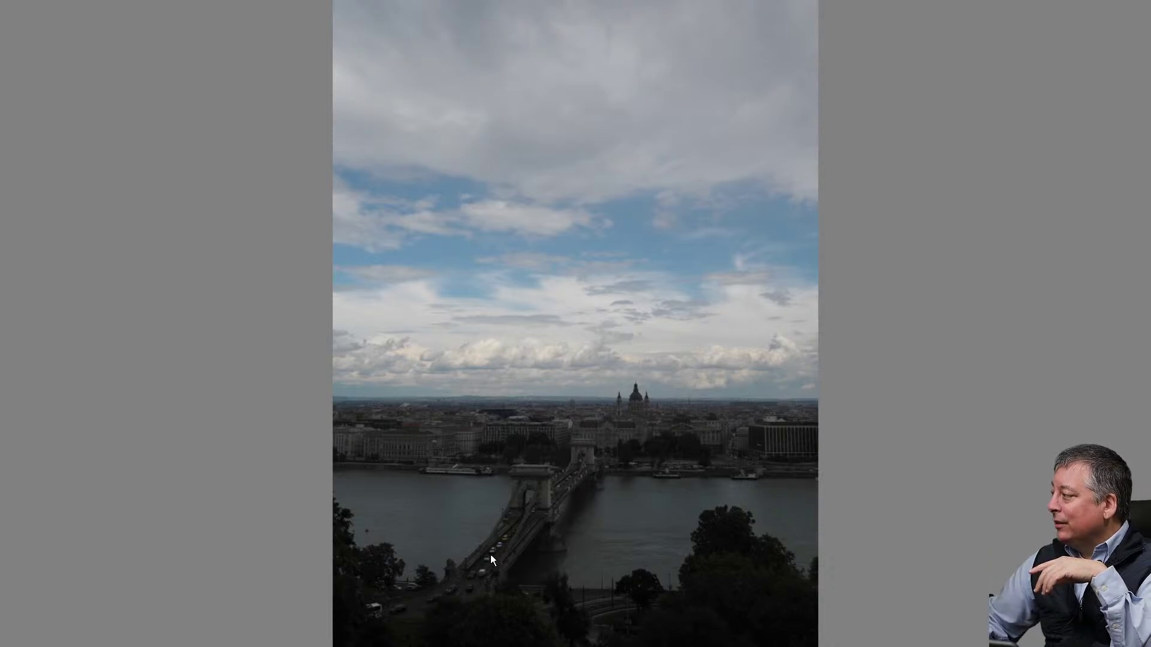
{"action": "key", "text": "Escape"}
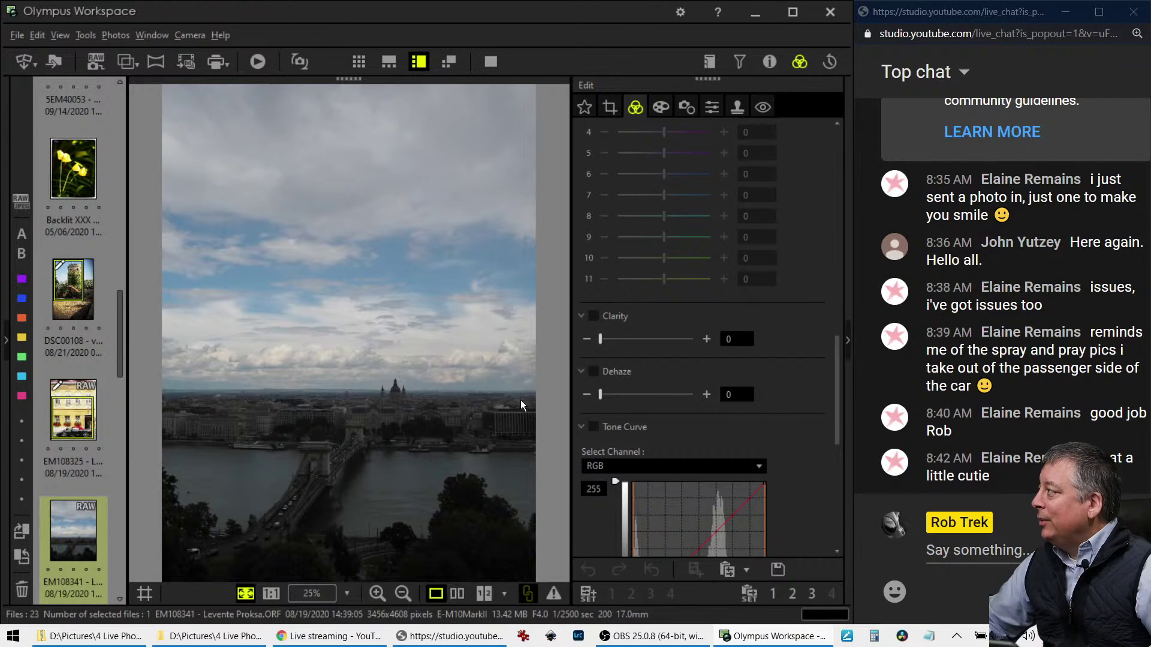
Apply the Pop Art art filter to the bridge photo
{"action": "left_click", "coordinate": [659, 106]}
{"action": "left_click", "coordinate": [658, 155]}
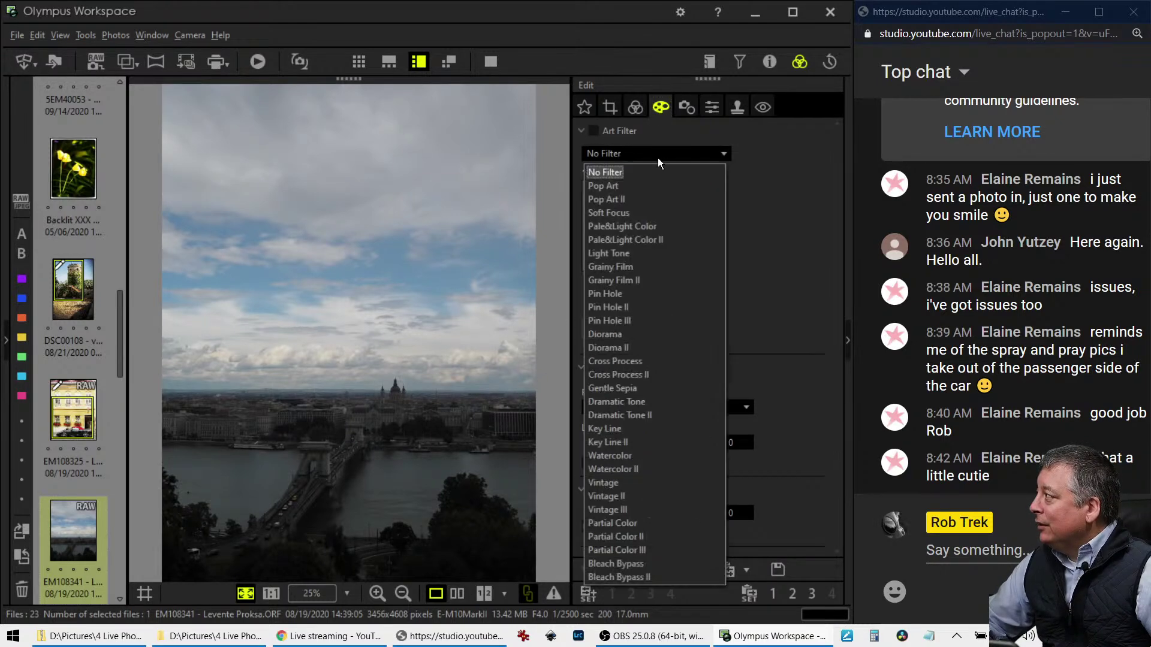
{"action": "left_click", "coordinate": [652, 182]}
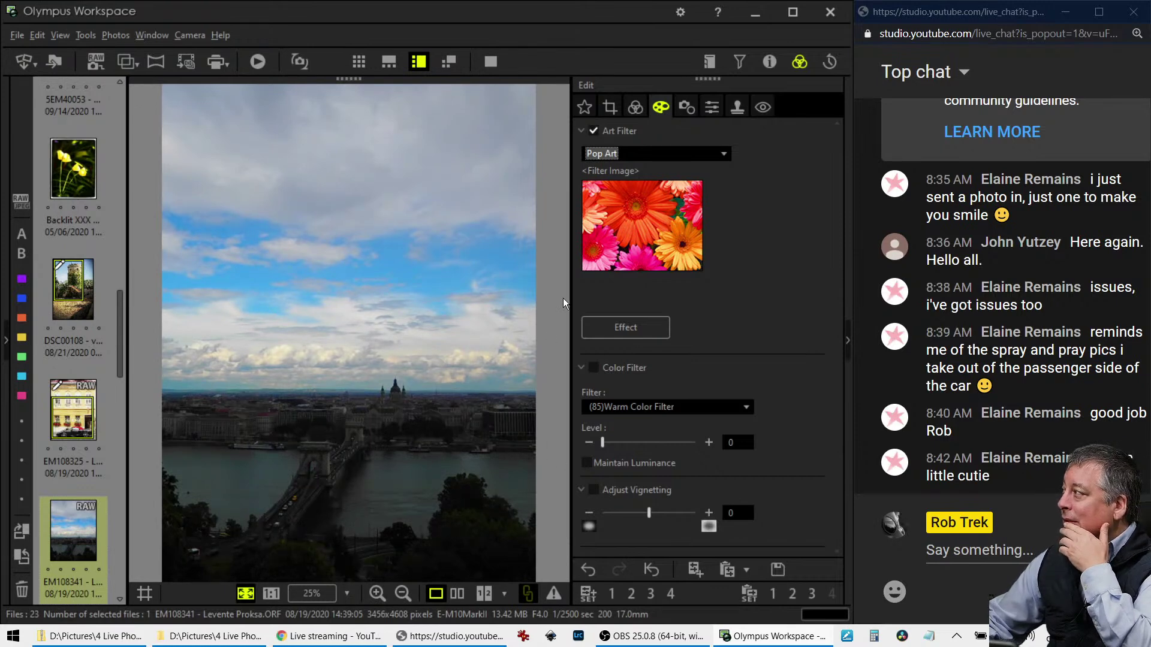
Set the bridge photo's gradation to AUTO and check the bridge traffic at actual size before returning to the whole image
{"action": "left_click", "coordinate": [637, 108]}
{"action": "scroll", "coordinate": [713, 362], "scroll_direction": "down", "scroll_amount": 5}
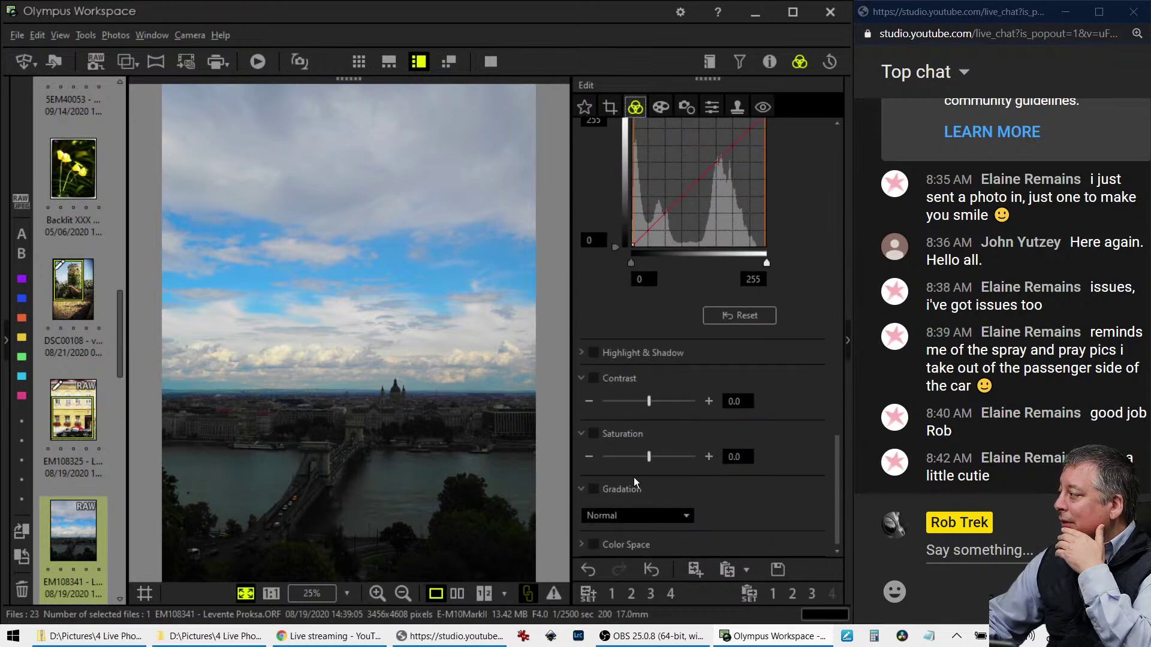
{"action": "left_click", "coordinate": [684, 516]}
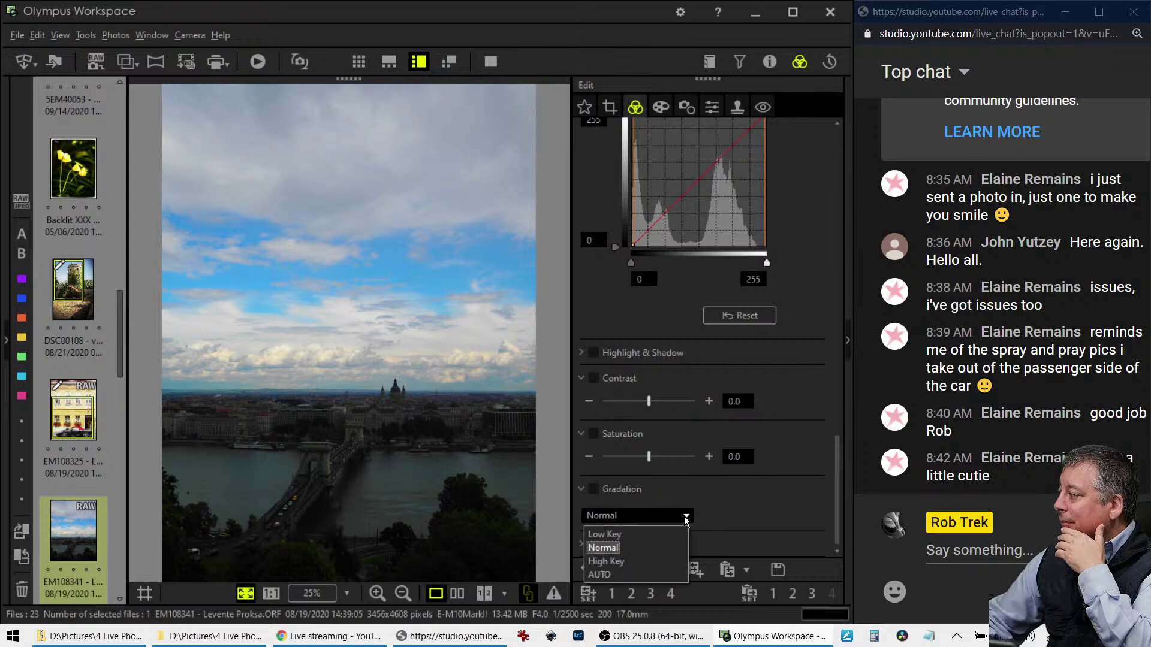
{"action": "left_click", "coordinate": [657, 573]}
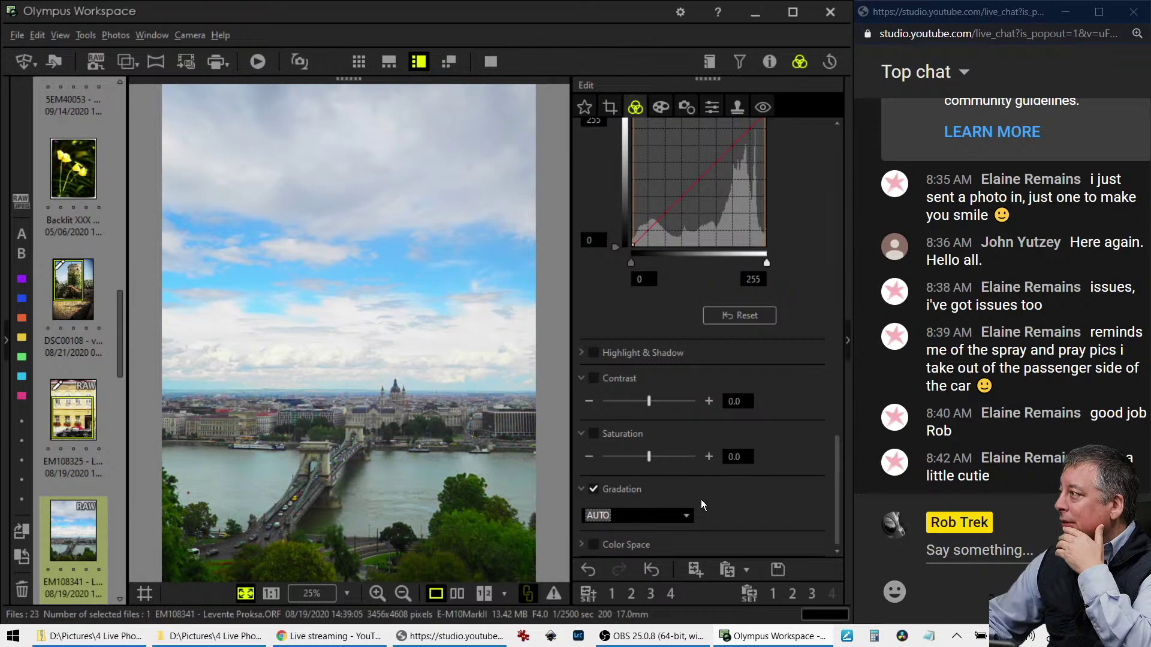
{"action": "left_click", "coordinate": [346, 513]}
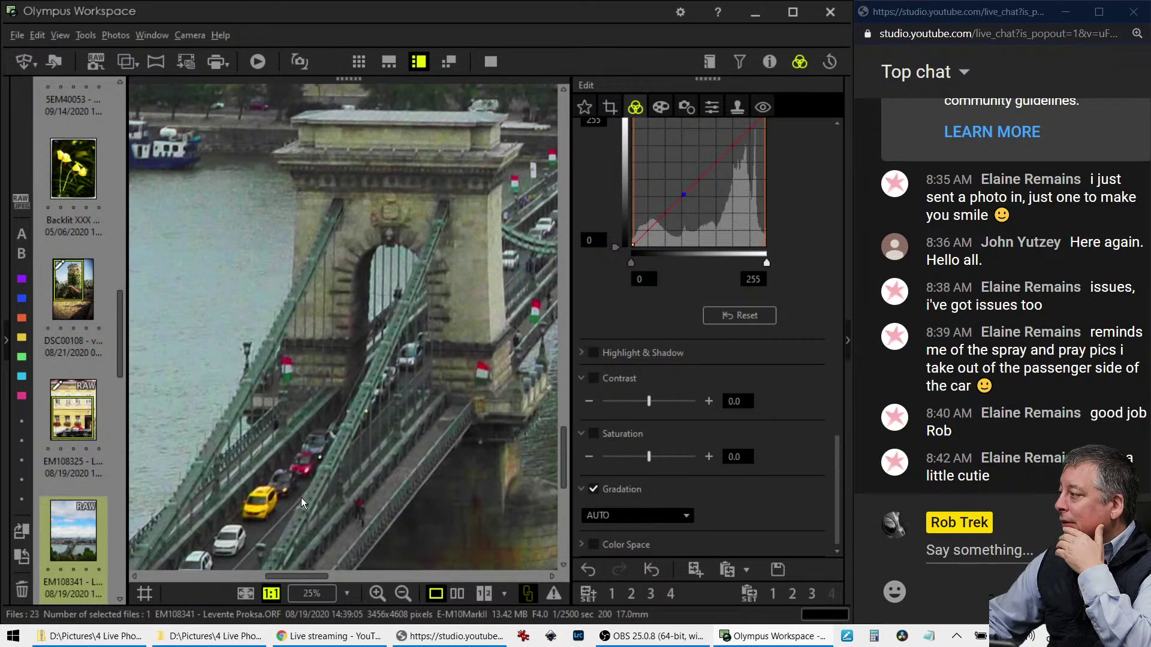
{"action": "left_click", "coordinate": [301, 498]}
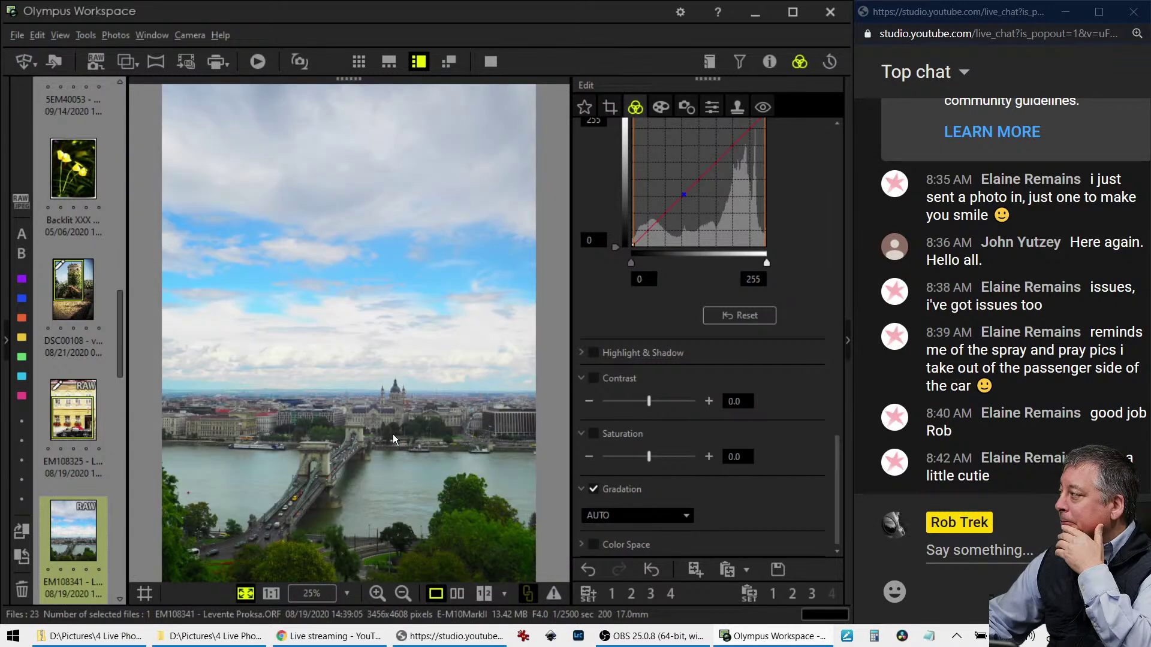
Set a custom white balance of 6500 K and check the bridge and buildings at actual size before returning to the whole image
{"action": "scroll", "coordinate": [602, 329], "scroll_direction": "up", "scroll_amount": 10}
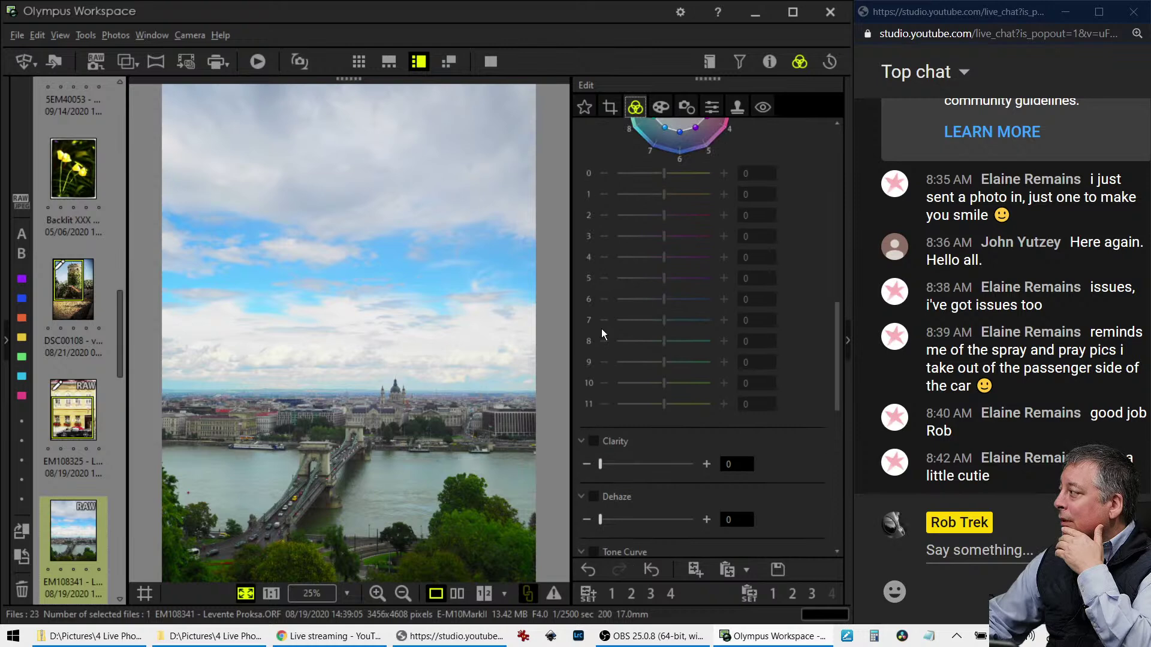
{"action": "scroll", "coordinate": [601, 329], "scroll_direction": "up", "scroll_amount": 5}
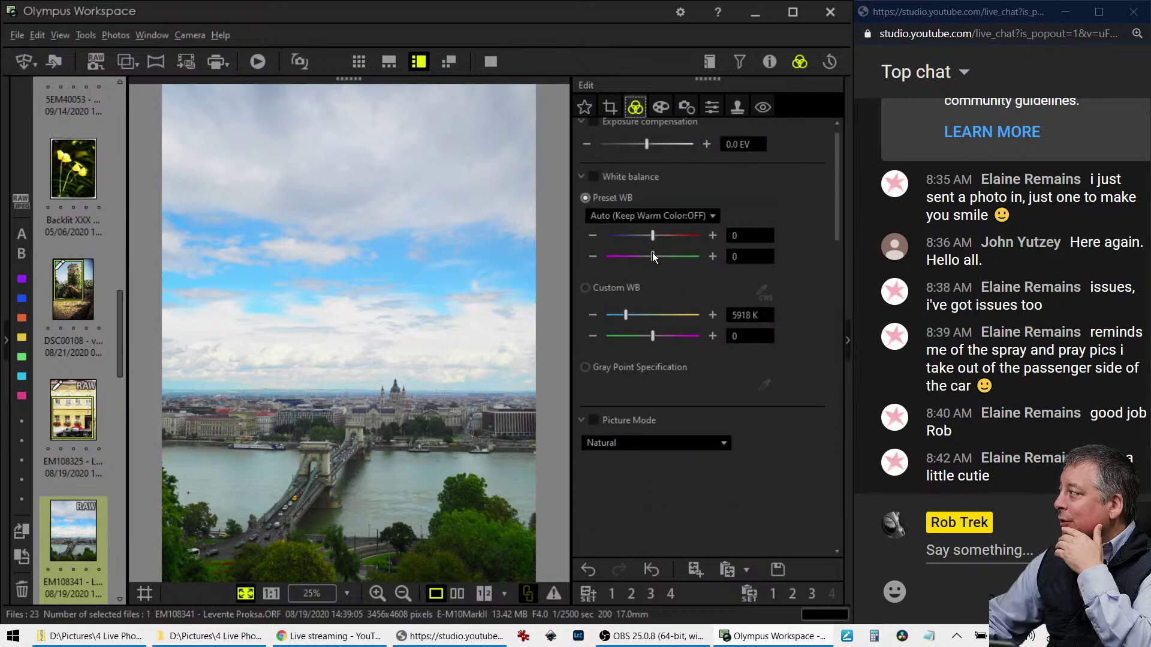
{"action": "left_click", "coordinate": [612, 292]}
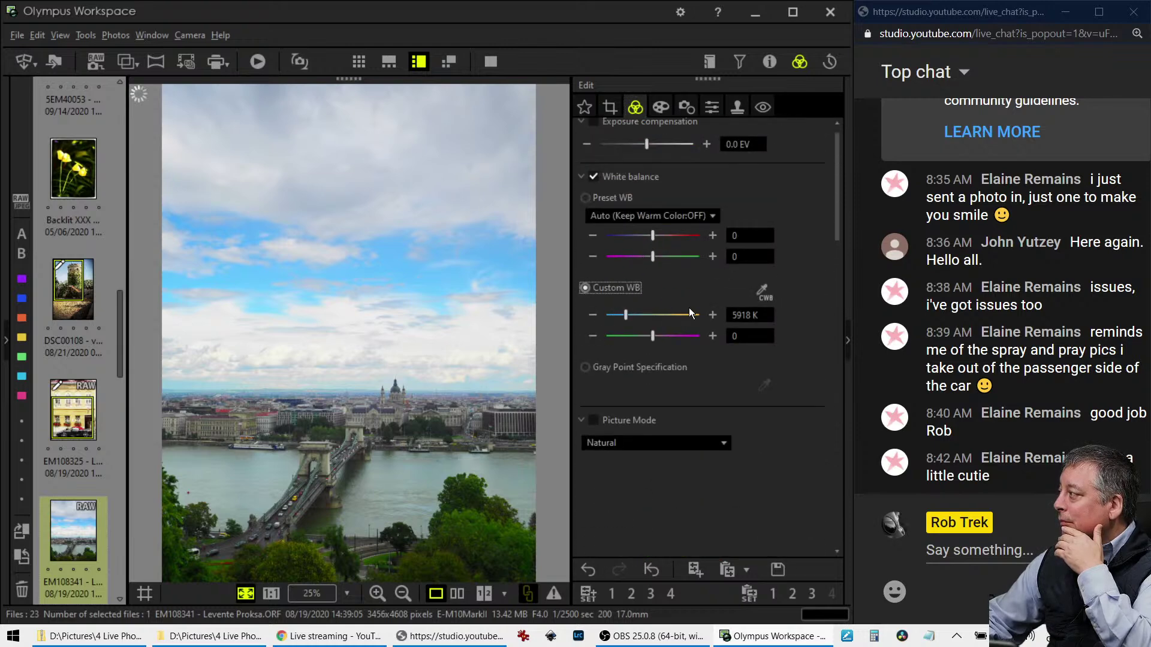
{"action": "key", "text": "Tab"}
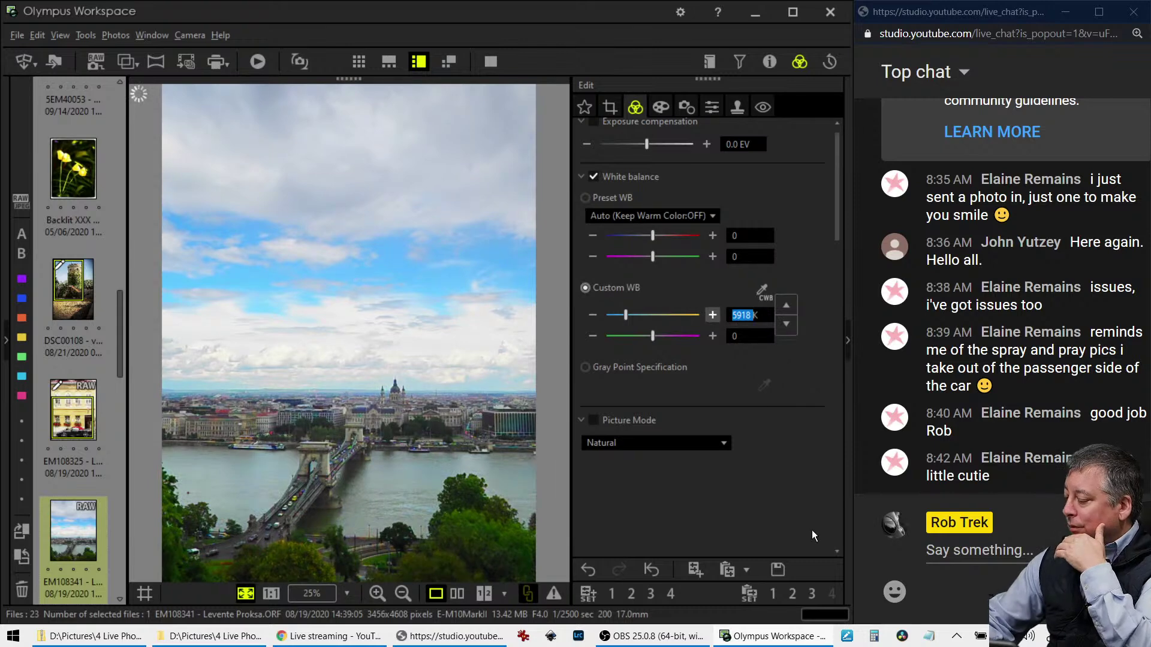
{"action": "type", "text": "6500"}
{"action": "key", "text": "Return"}
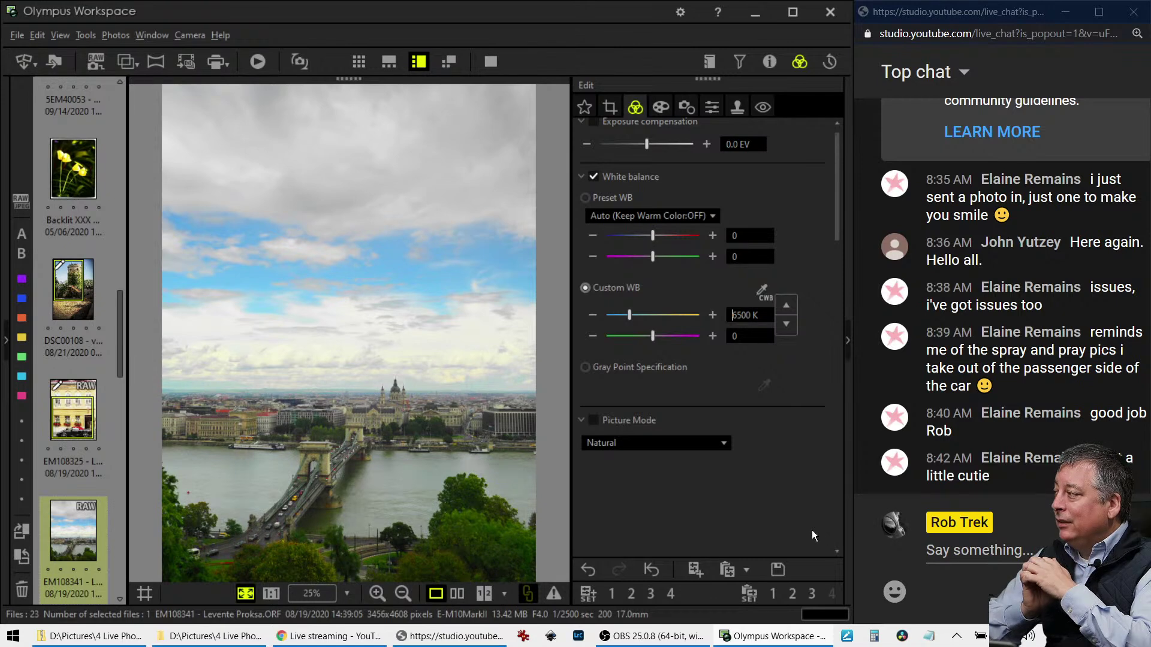
{"action": "left_click", "coordinate": [366, 432]}
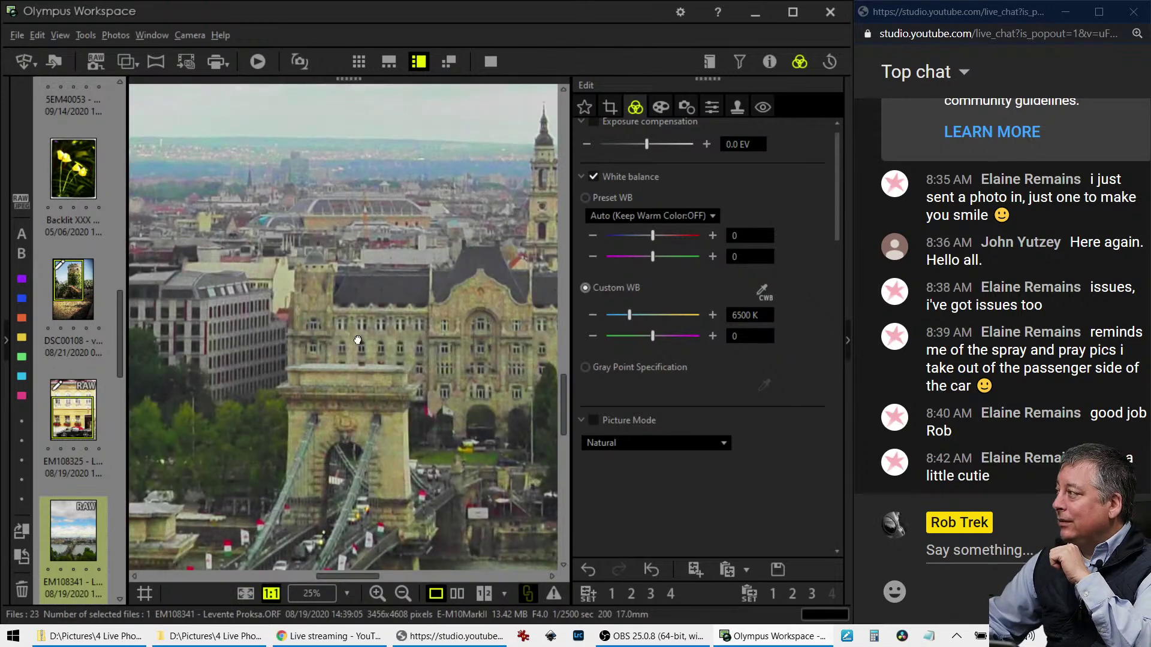
{"action": "left_click_drag", "start_coordinate": [356, 335], "coordinate": [430, 430]}
{"action": "left_click", "coordinate": [430, 430]}
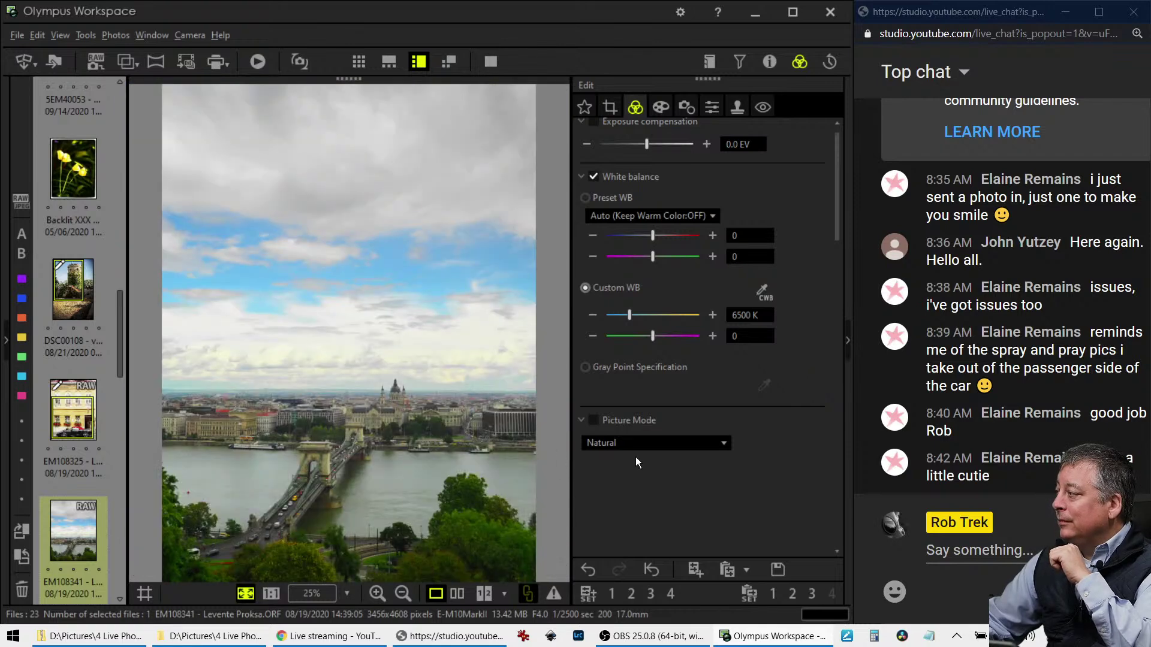
Remove the Pop Art art filter by setting it back to No Filter
{"action": "left_click", "coordinate": [663, 107]}
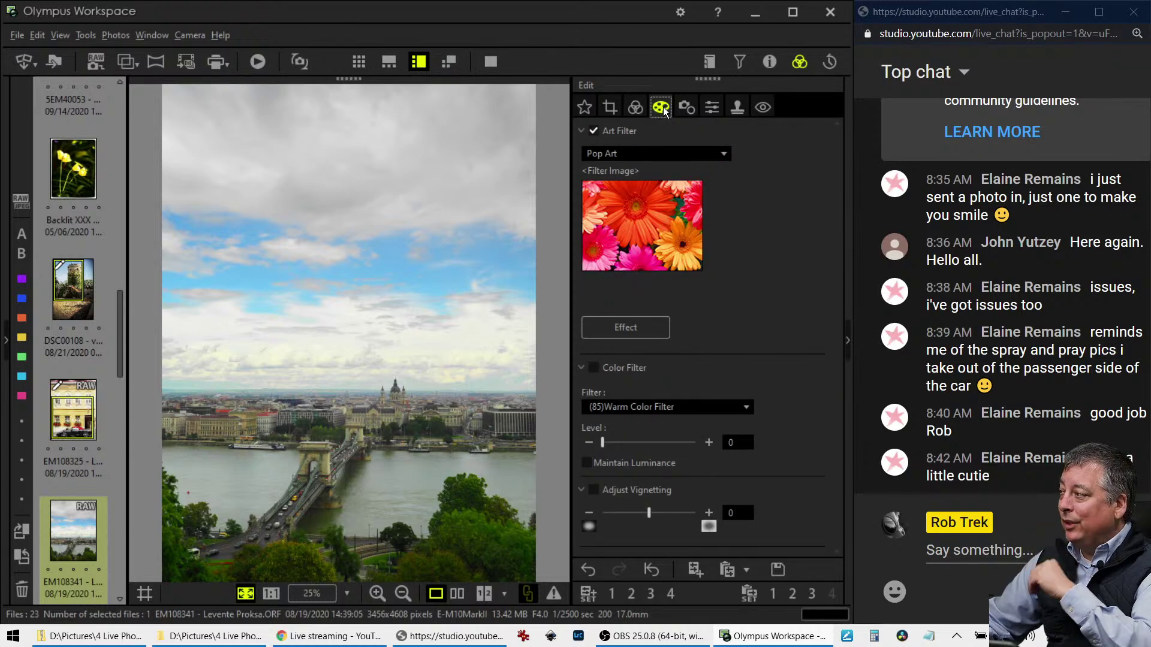
{"action": "left_click", "coordinate": [671, 153]}
{"action": "left_click", "coordinate": [662, 171]}
Convert the bridge photo to the Monotone picture mode with the Red B&W filter
{"action": "left_click", "coordinate": [635, 108]}
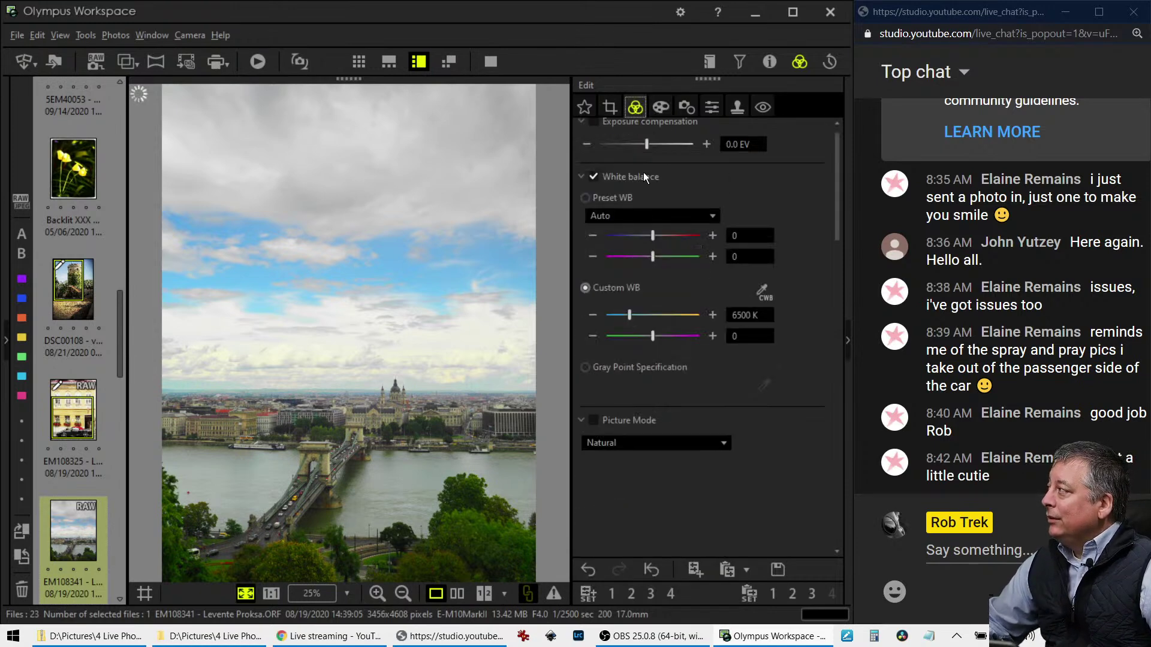
{"action": "left_click", "coordinate": [707, 443]}
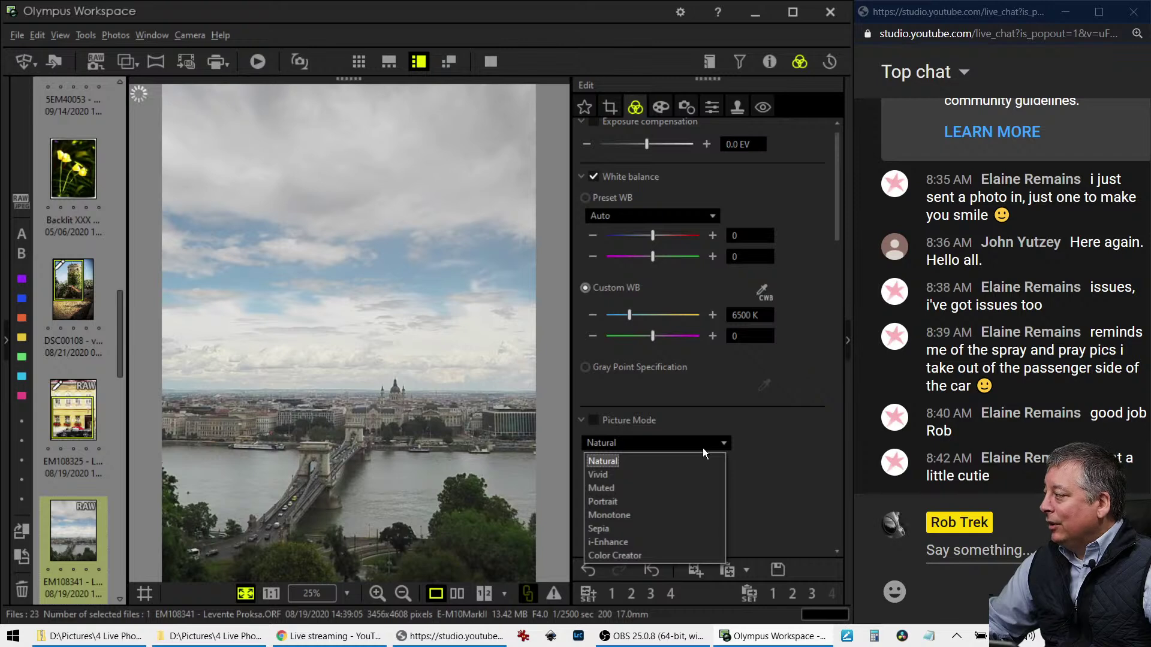
{"action": "left_click", "coordinate": [678, 514]}
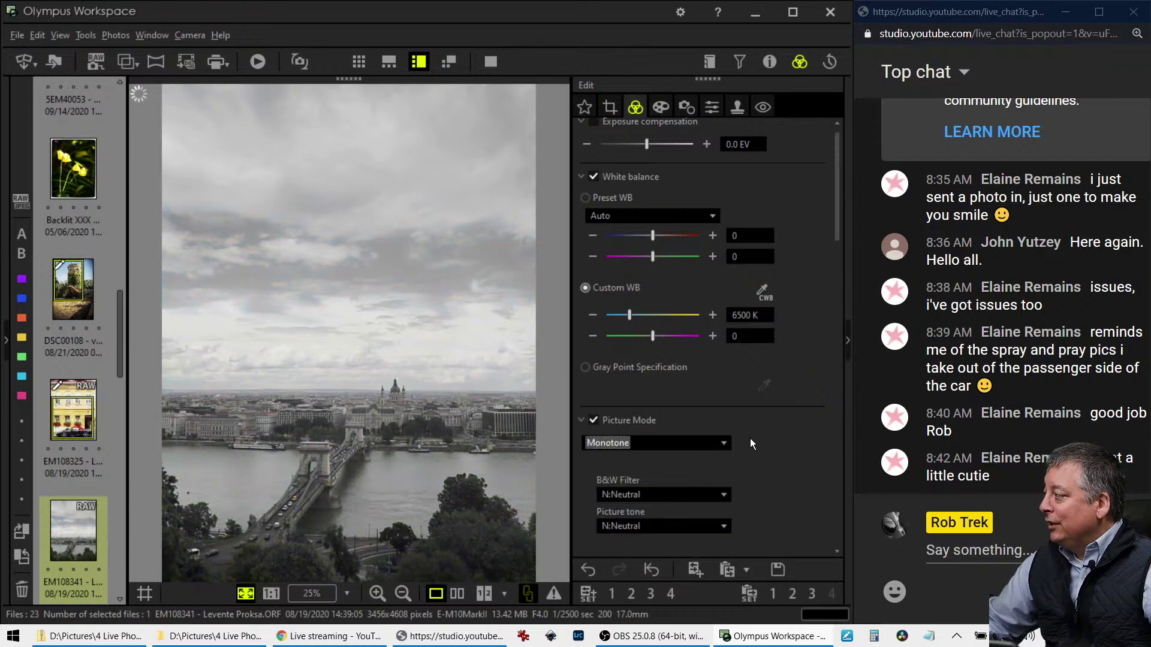
{"action": "left_click", "coordinate": [723, 472]}
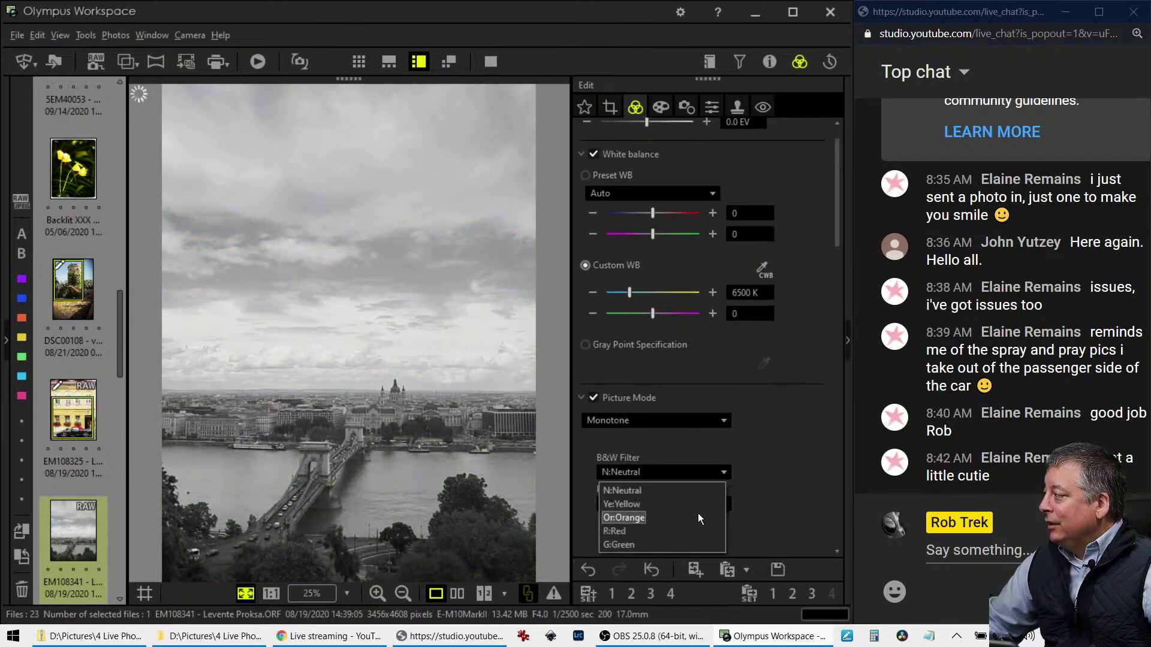
{"action": "left_click", "coordinate": [689, 526]}
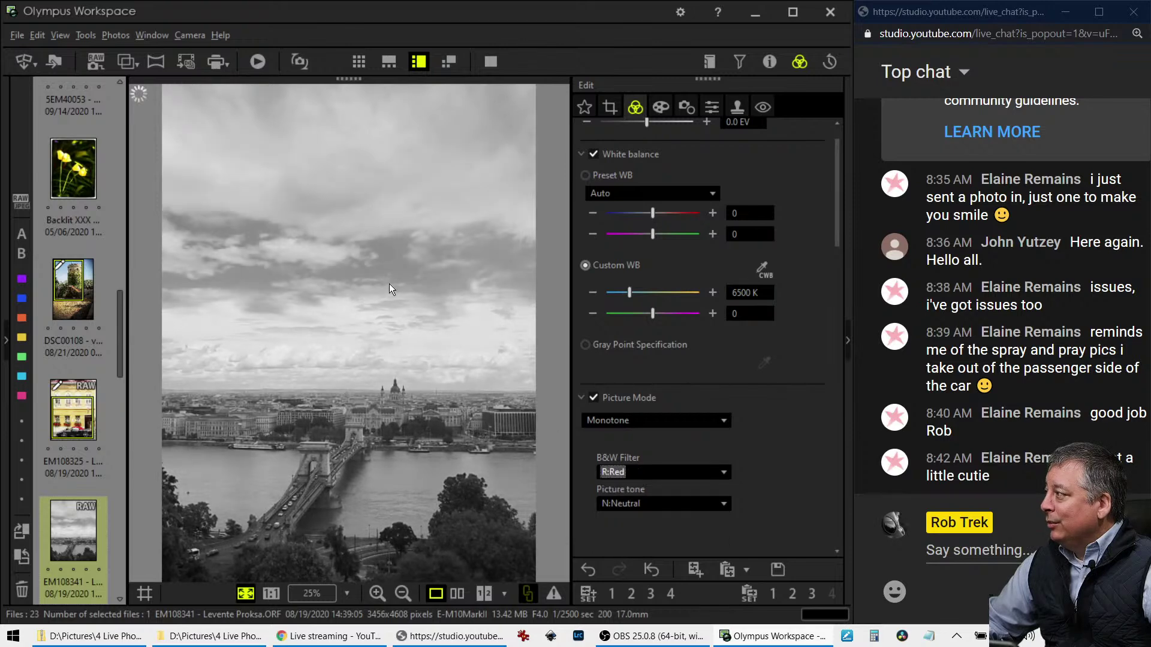
Collapse the color adjustment section, then set Dehaze to 100 and Clarity to 14 for the monochrome bridge photo
{"action": "scroll", "coordinate": [743, 470], "scroll_direction": "down", "scroll_amount": 6}
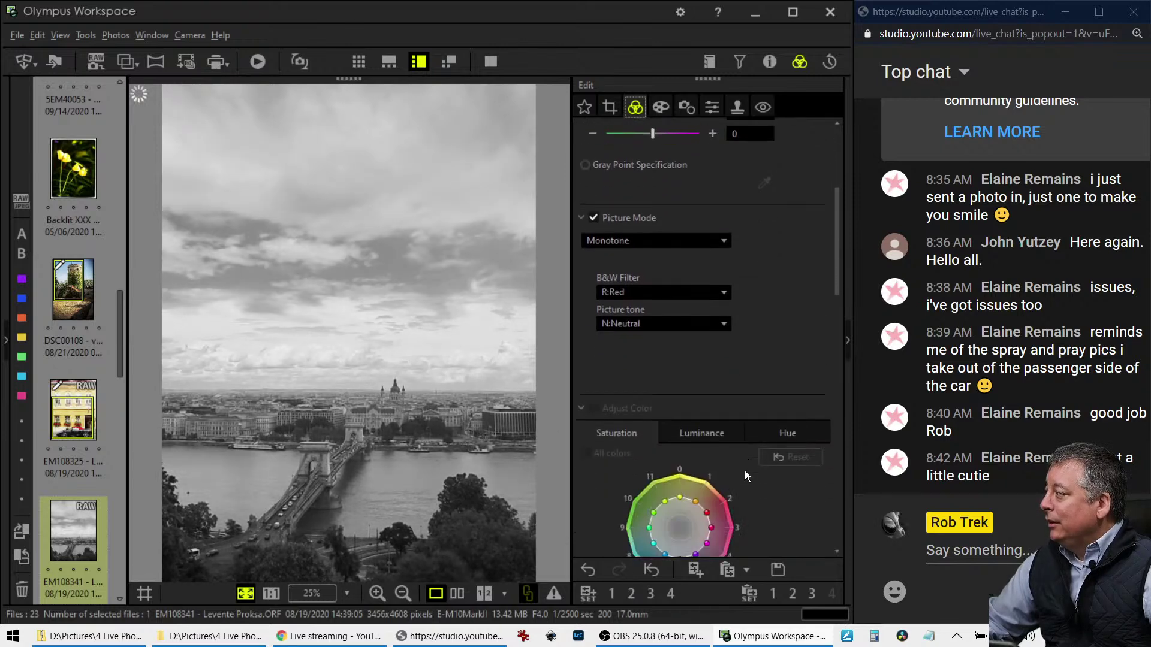
{"action": "left_click", "coordinate": [579, 205]}
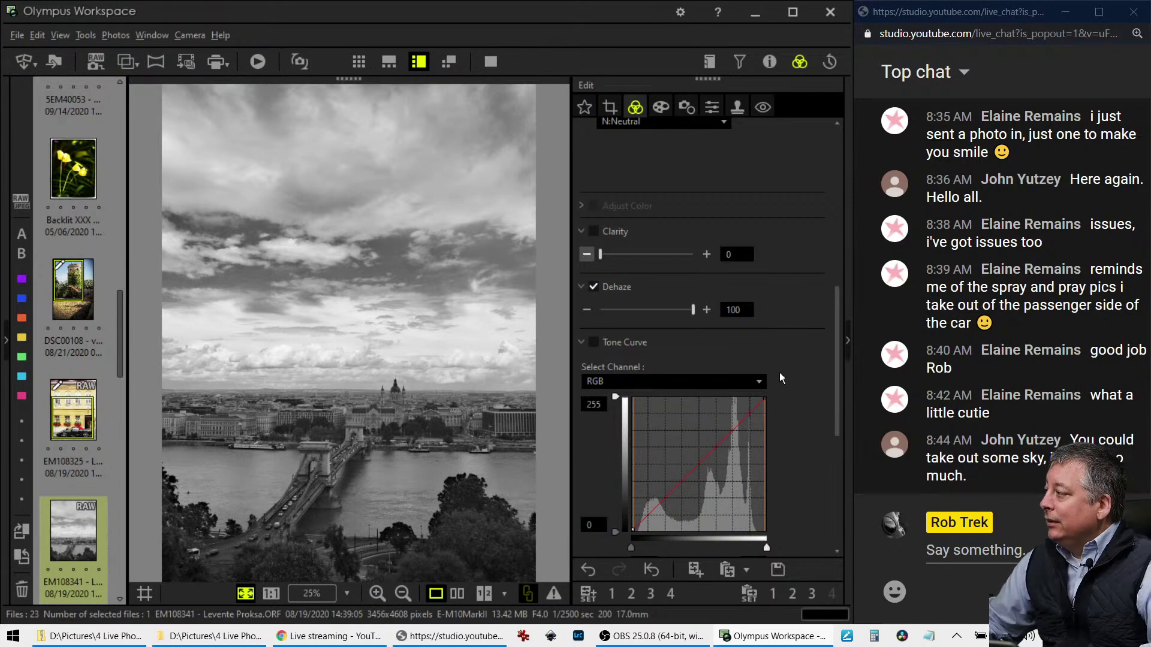
{"action": "left_click_drag", "start_coordinate": [602, 253], "coordinate": [616, 254]}
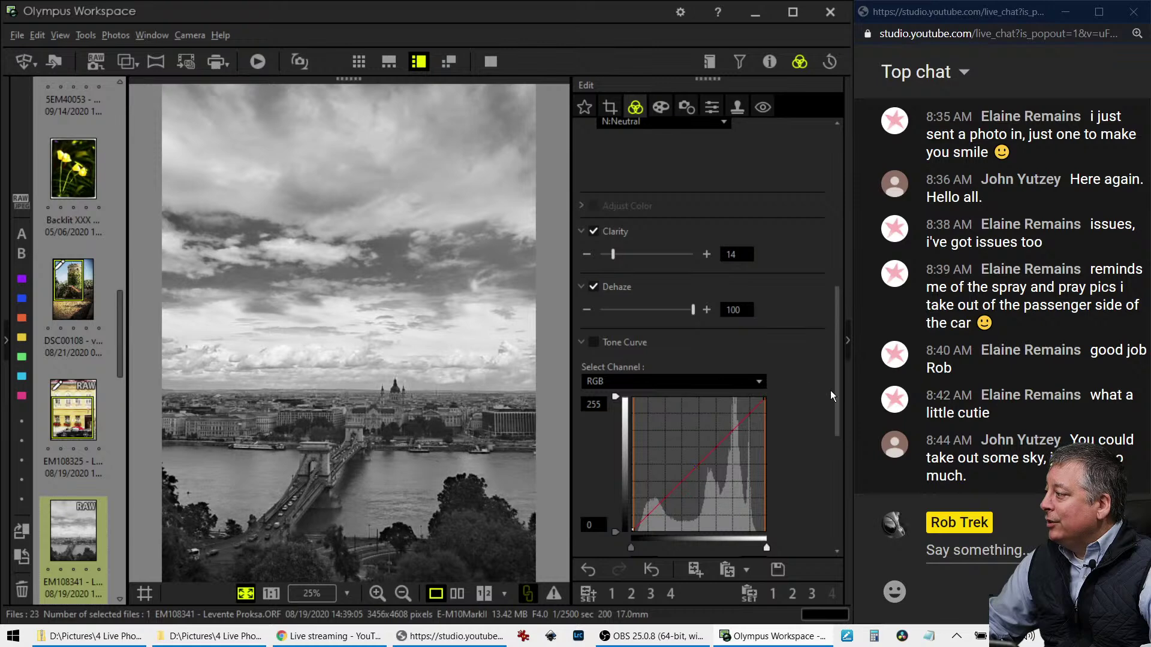
Raise the monochrome bridge photo's contrast to 0.4
{"action": "scroll", "coordinate": [830, 390], "scroll_direction": "down", "scroll_amount": 5}
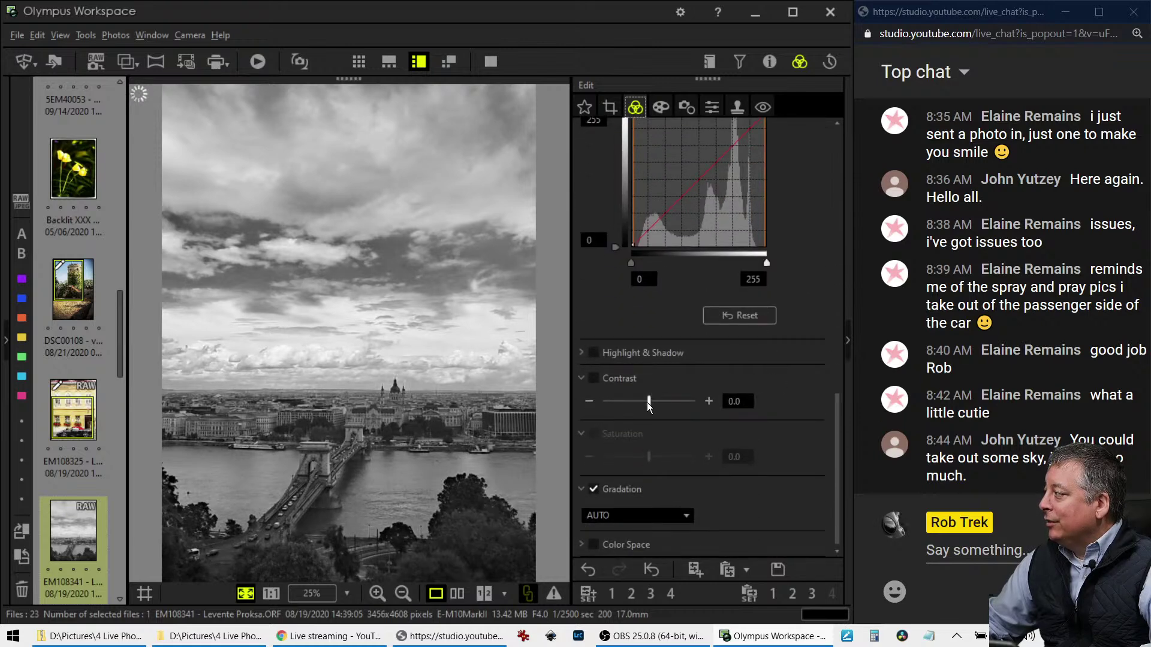
{"action": "left_click_drag", "start_coordinate": [649, 402], "coordinate": [657, 406]}
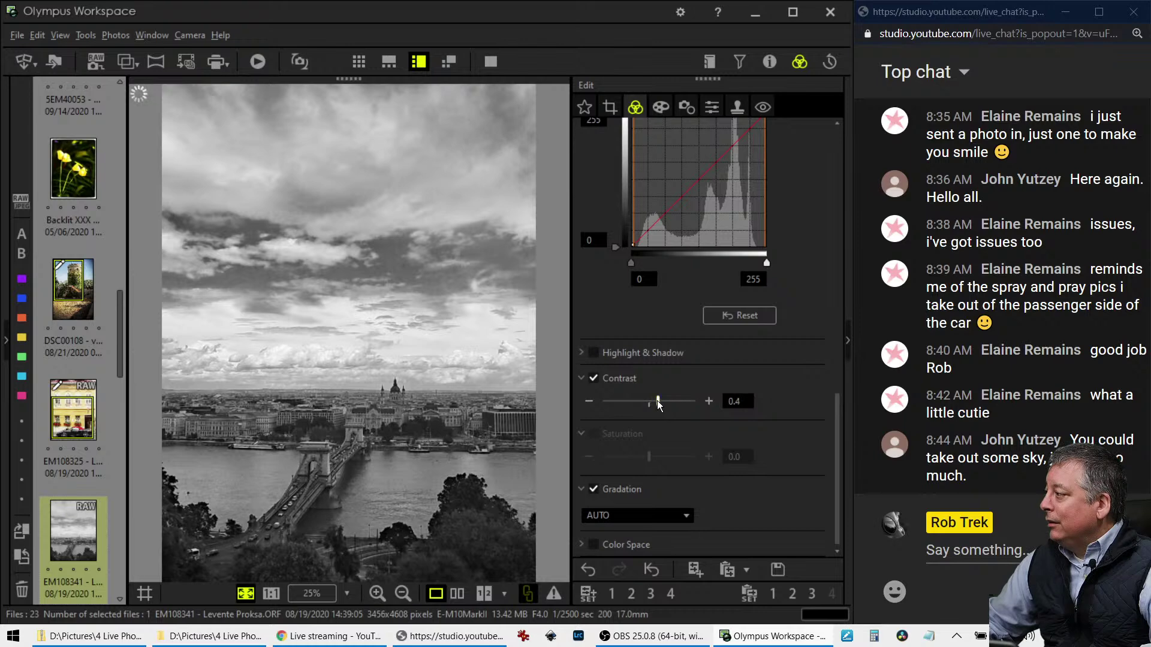
Shape the RGB tone curve for more contrast, with black input 9, a slightly raised highlight point and a slightly lowered shadow point
{"action": "scroll", "coordinate": [772, 358], "scroll_direction": "up", "scroll_amount": 2}
{"action": "scroll", "coordinate": [773, 359], "scroll_direction": "up", "scroll_amount": 7}
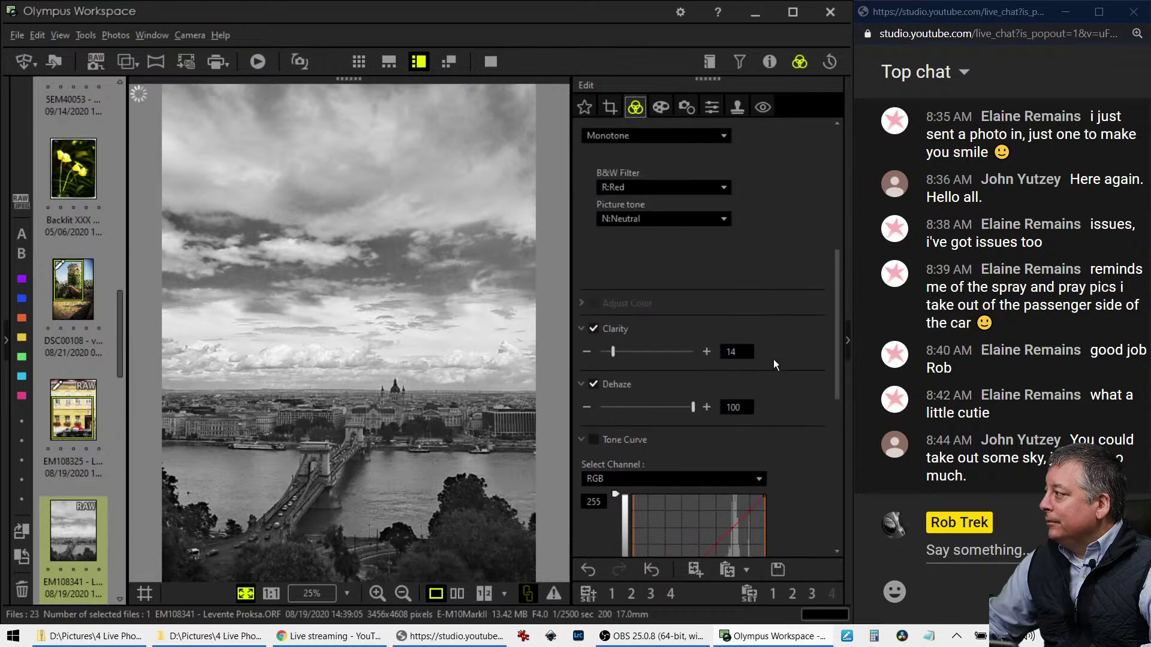
{"action": "scroll", "coordinate": [774, 364], "scroll_direction": "up", "scroll_amount": 4}
{"action": "scroll", "coordinate": [774, 363], "scroll_direction": "down", "scroll_amount": 6}
{"action": "scroll", "coordinate": [773, 359], "scroll_direction": "down", "scroll_amount": 3}
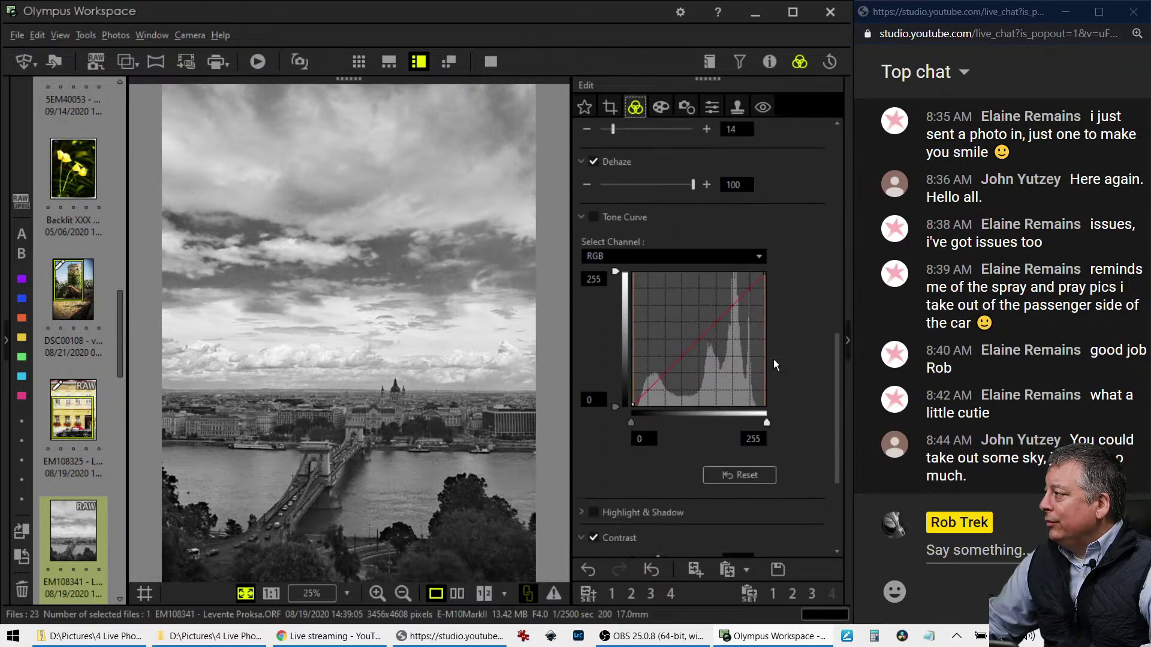
{"action": "left_click_drag", "start_coordinate": [634, 422], "coordinate": [636, 422]}
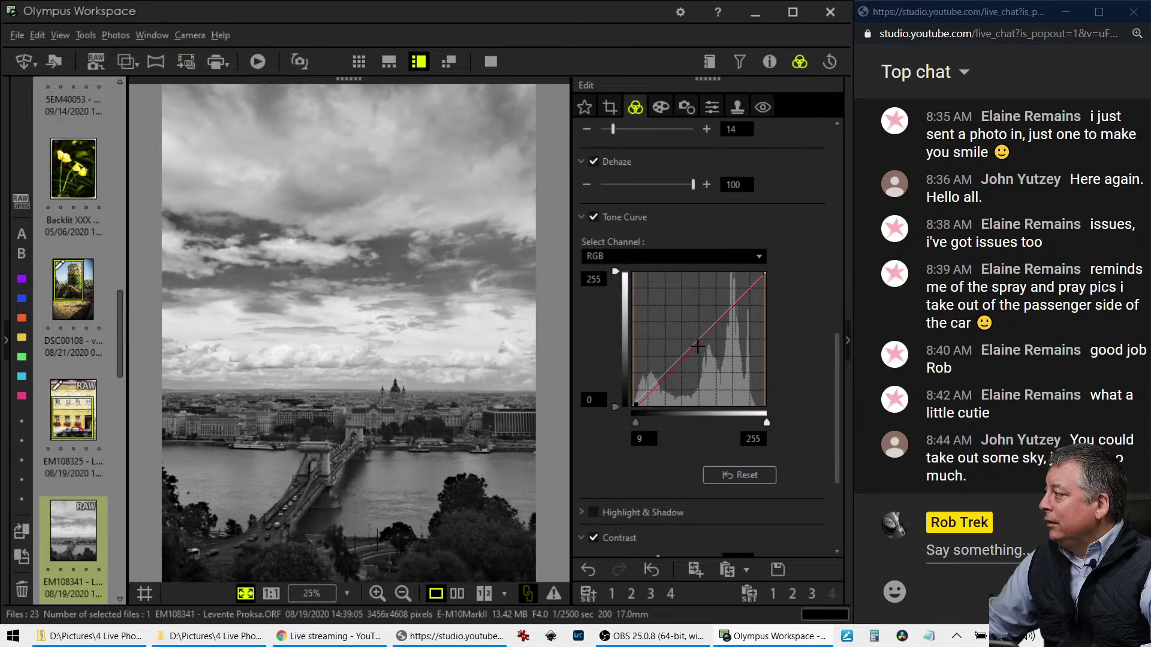
{"action": "left_click_drag", "start_coordinate": [736, 305], "coordinate": [736, 298]}
{"action": "left_click_drag", "start_coordinate": [653, 384], "coordinate": [657, 386]}
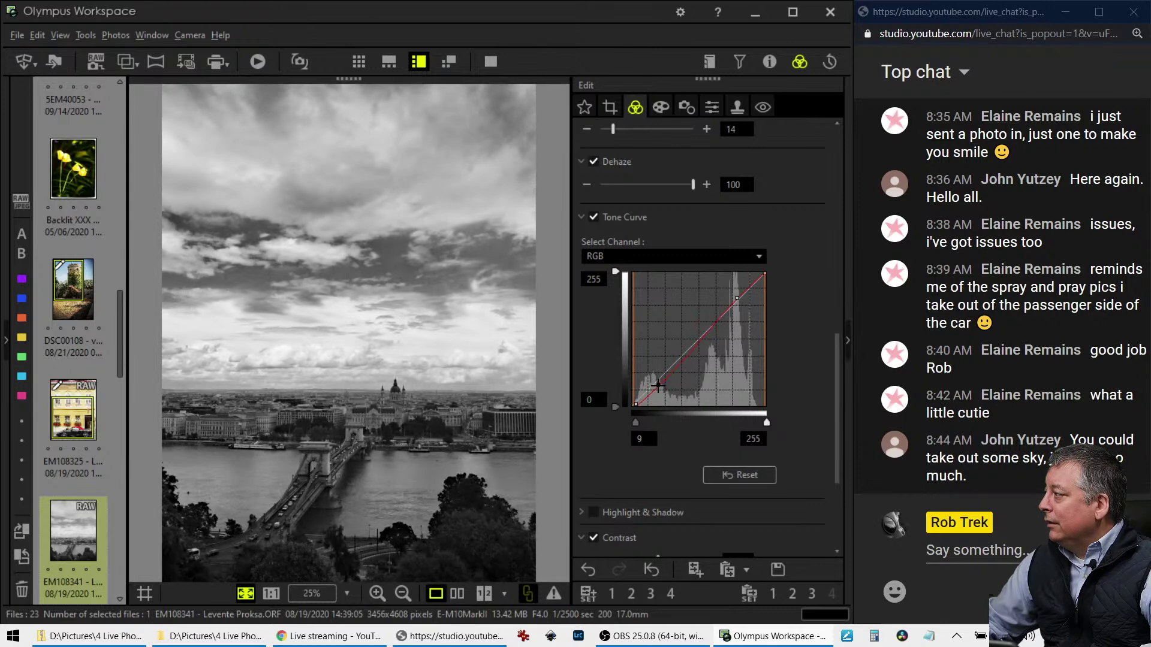
Crop the monochrome bridge photo to a 1:1 square of 3456 x 3456 pixels, keeping the lower part and removing the upper sky
{"action": "left_click", "coordinate": [612, 105]}
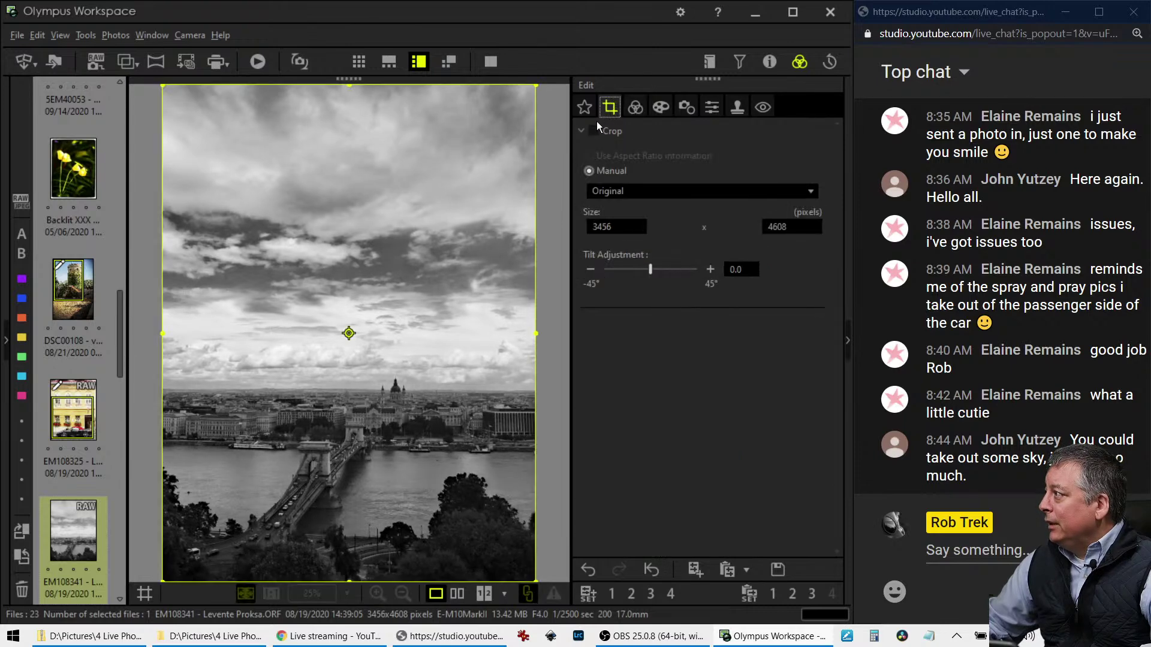
{"action": "left_click", "coordinate": [657, 195]}
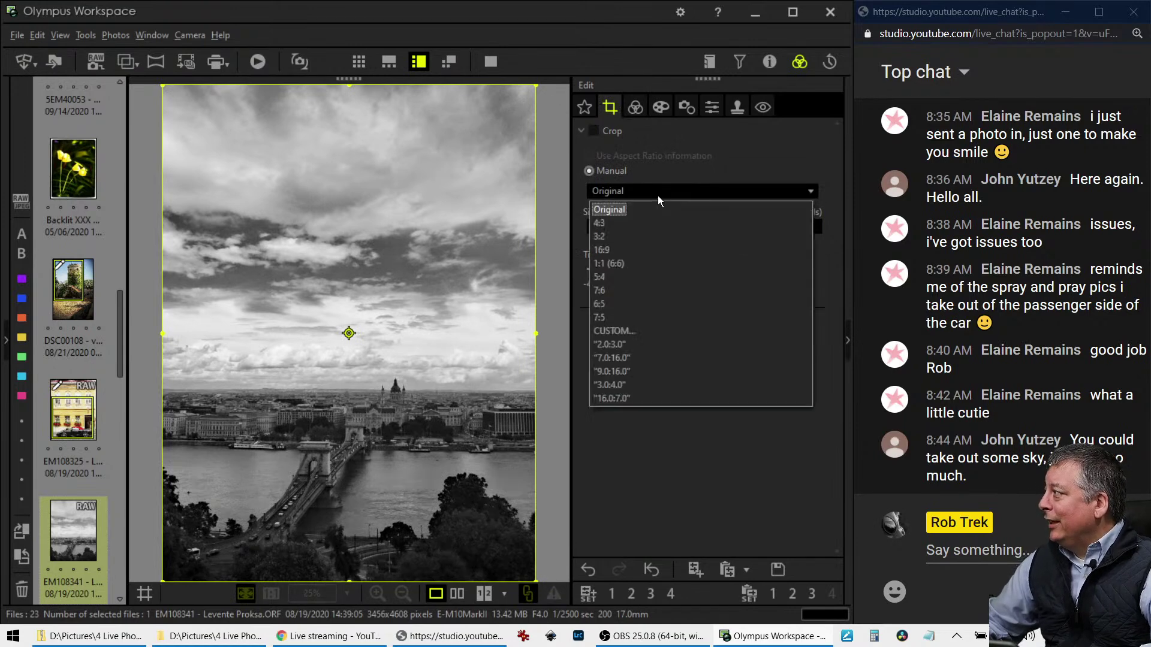
{"action": "left_click", "coordinate": [642, 224]}
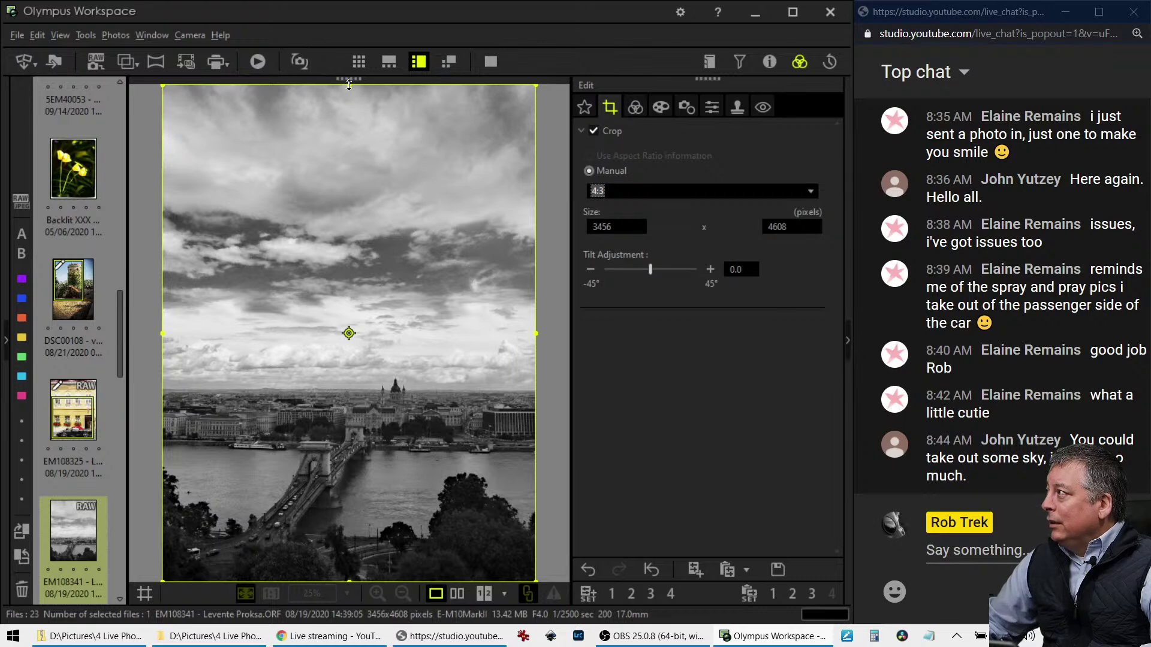
{"action": "left_click_drag", "start_coordinate": [350, 85], "coordinate": [349, 118]}
{"action": "left_click", "coordinate": [619, 191]}
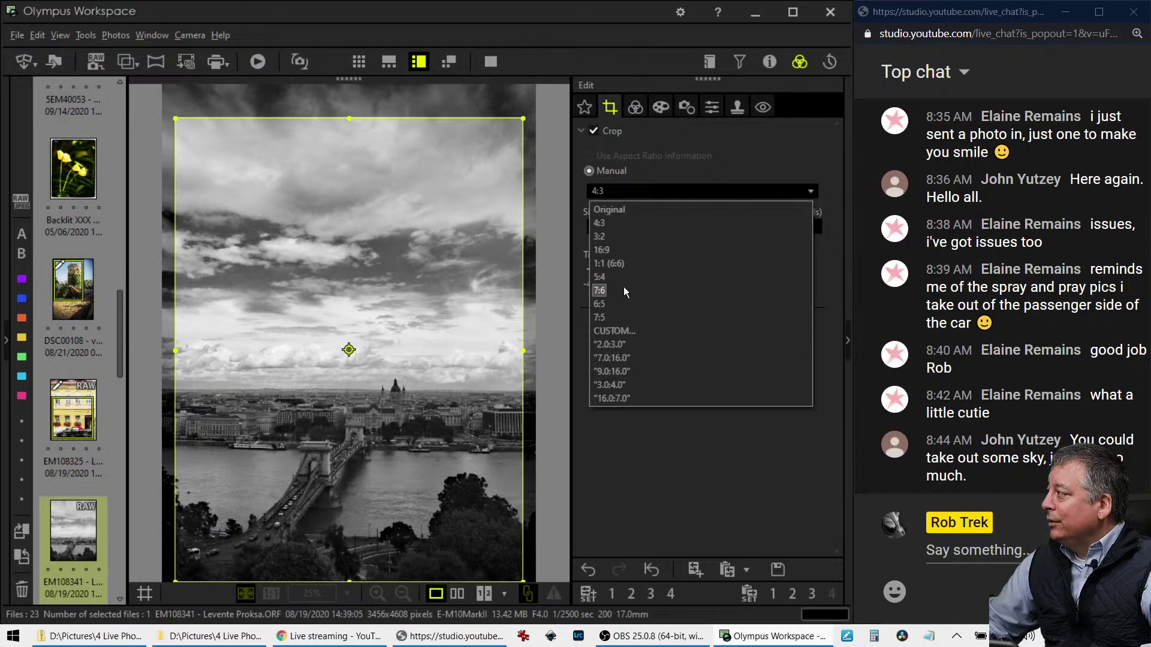
{"action": "left_click", "coordinate": [628, 264]}
{"action": "left_click_drag", "start_coordinate": [456, 242], "coordinate": [429, 377]}
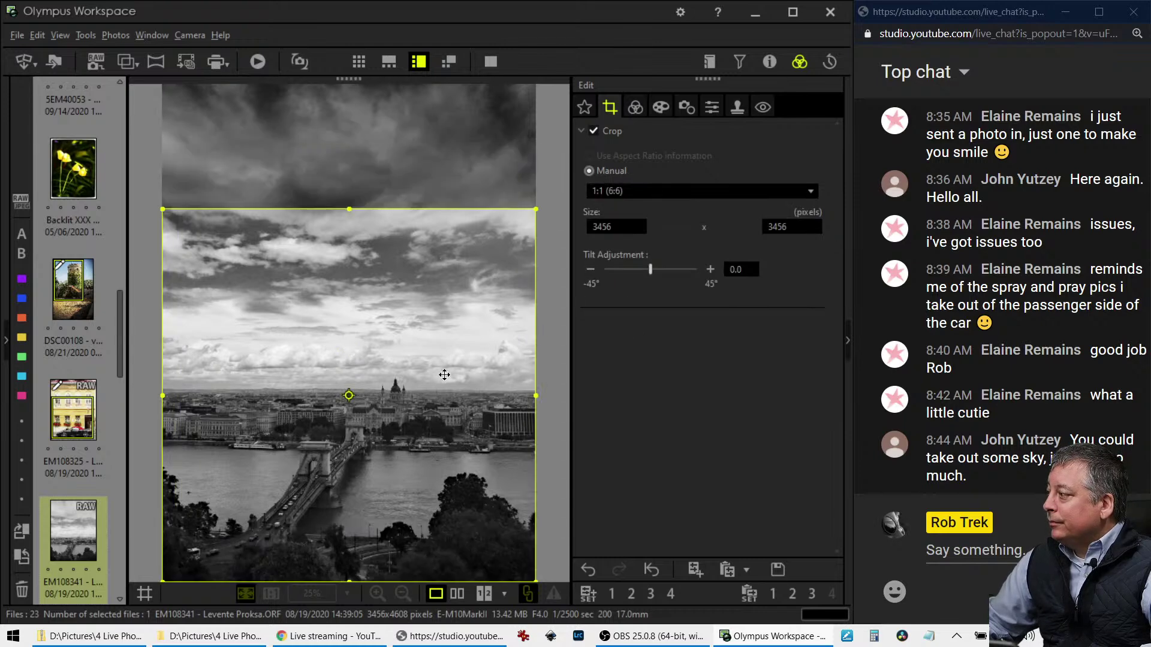
Raise the bridge photo's Clarity to 32 and its Sharpness to 2.0
{"action": "left_click", "coordinate": [635, 109]}
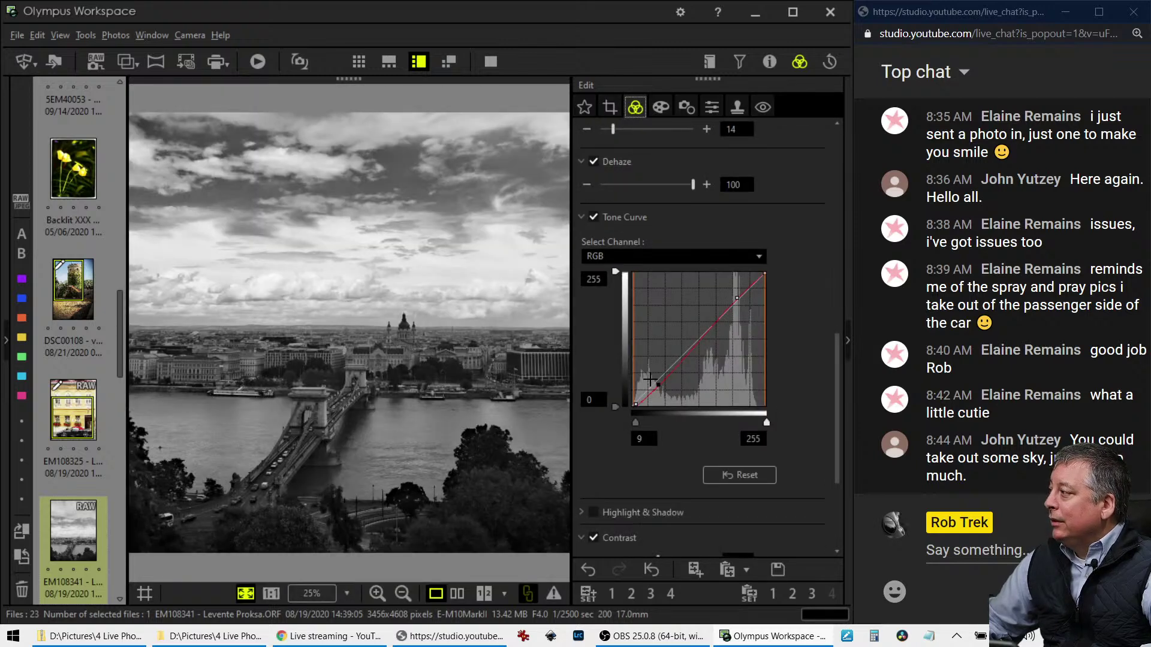
{"action": "left_click", "coordinate": [736, 298]}
{"action": "left_click_drag", "start_coordinate": [612, 129], "coordinate": [629, 130]}
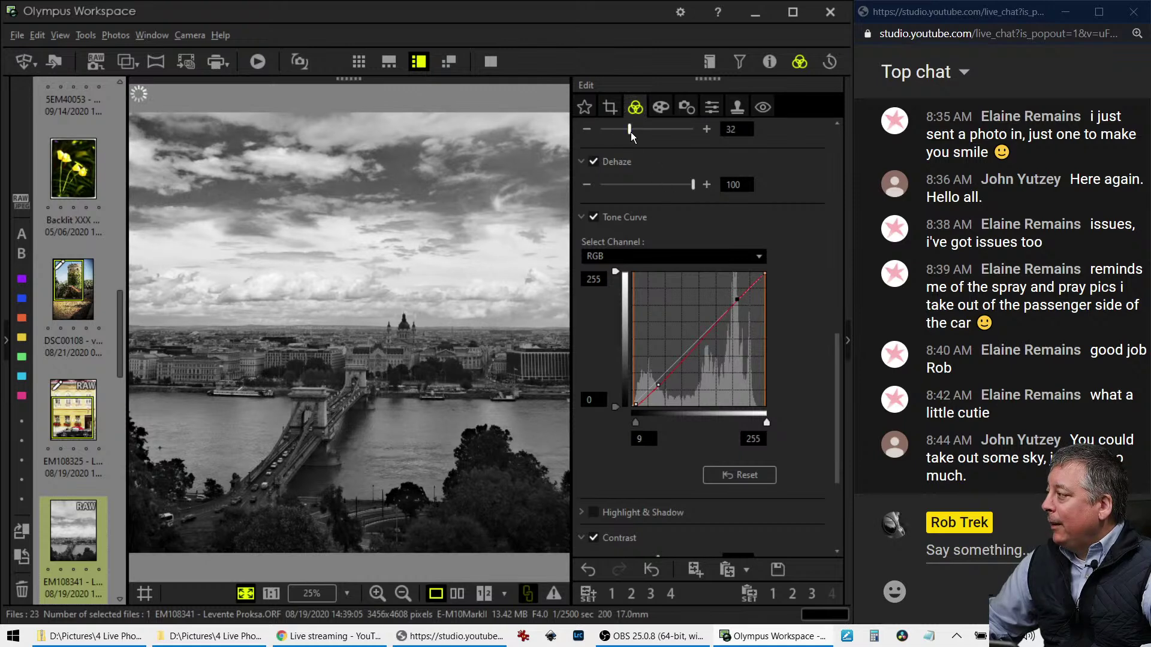
{"action": "left_click", "coordinate": [710, 111]}
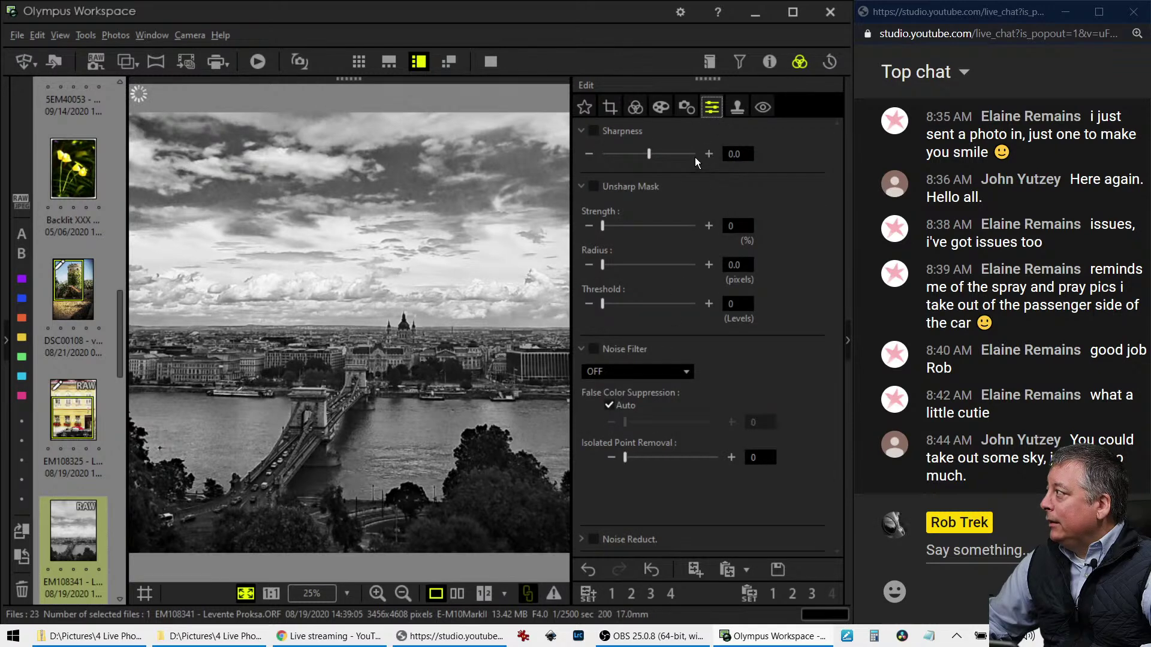
{"action": "left_click_drag", "start_coordinate": [653, 155], "coordinate": [694, 154]}
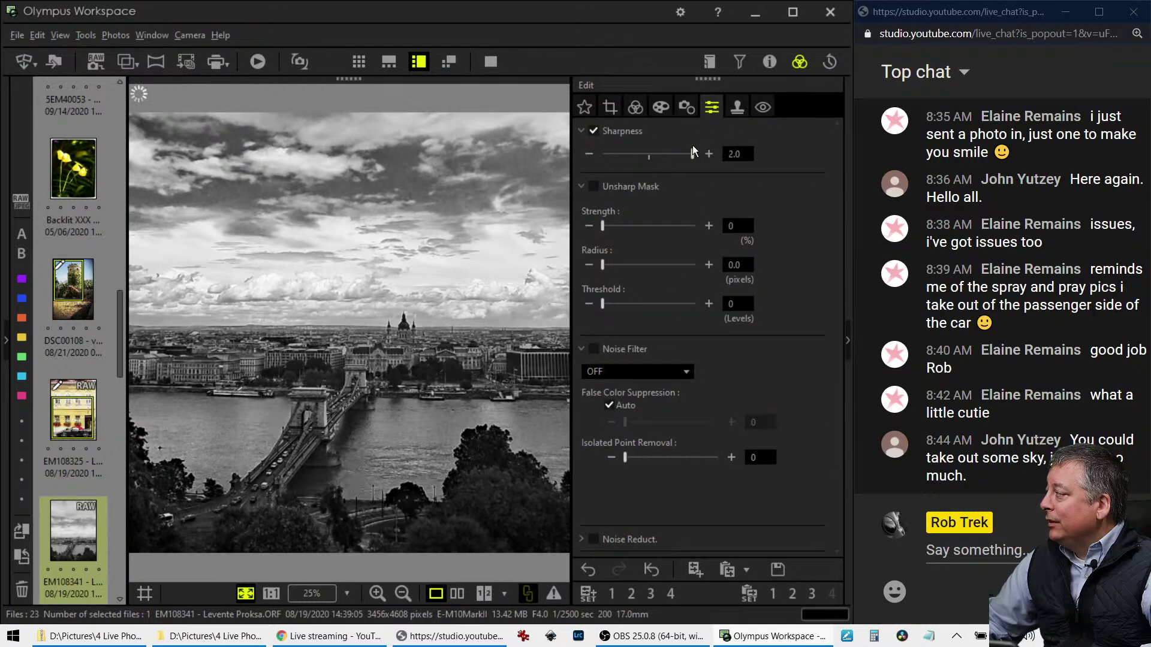
Compare the edited bridge photo with the original side by side in full screen, and view the edited version alone in full screen
{"action": "left_click", "coordinate": [662, 107]}
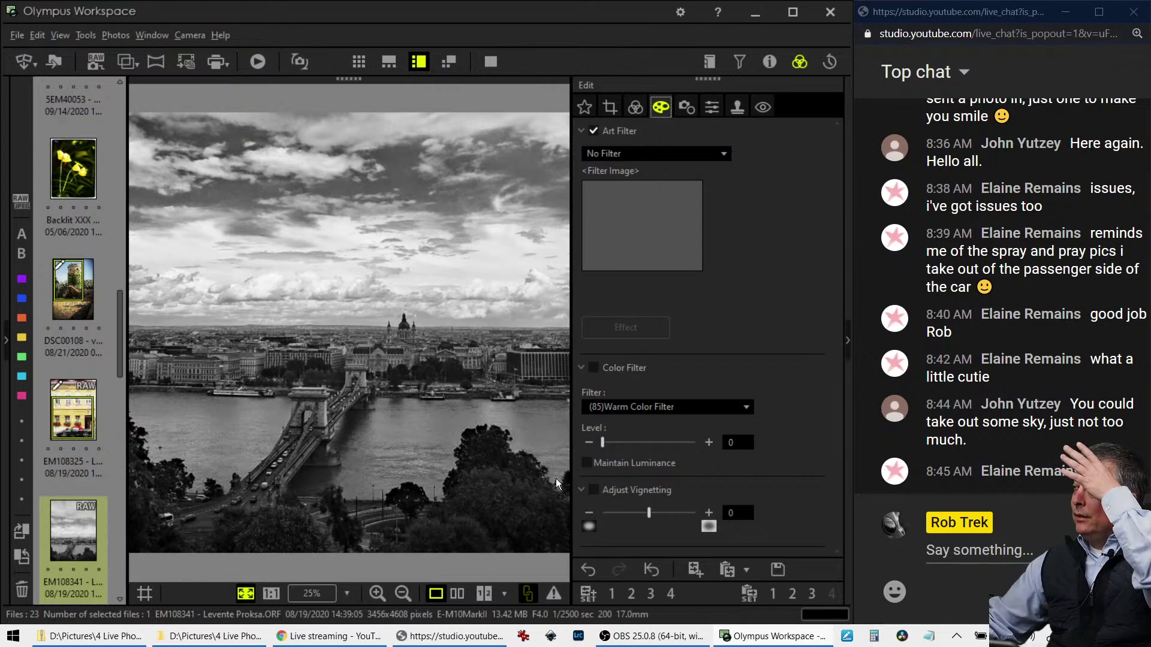
{"action": "left_click", "coordinate": [458, 593]}
{"action": "left_click", "coordinate": [484, 60]}
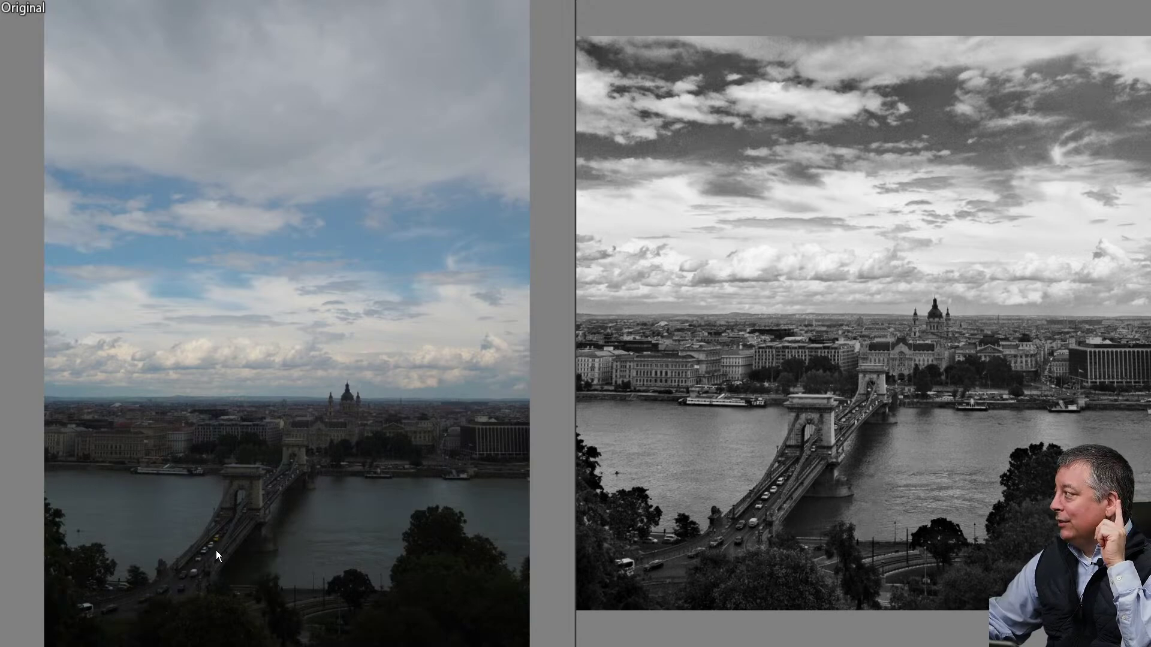
{"action": "key", "text": "Escape"}
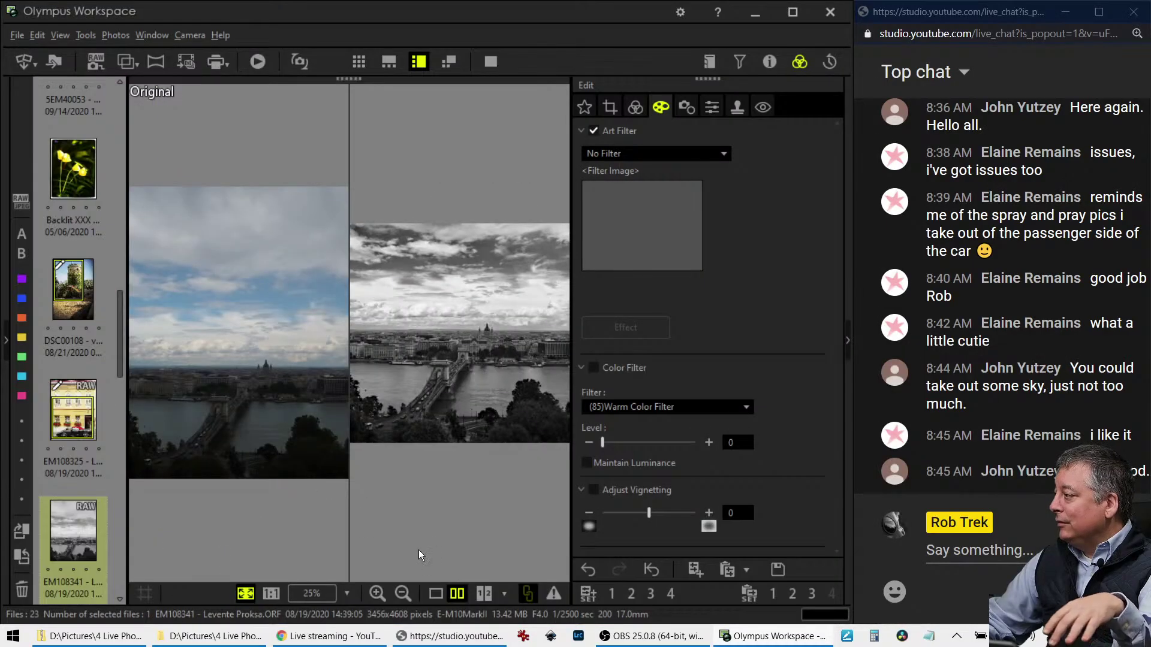
{"action": "left_click", "coordinate": [435, 593]}
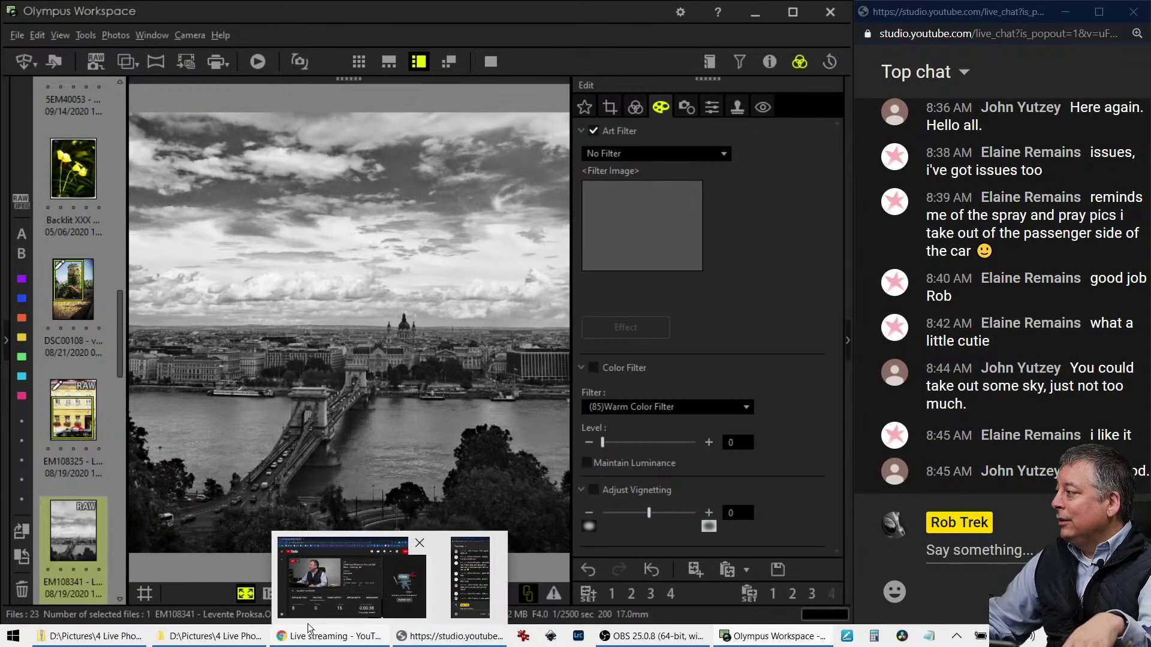
{"action": "left_click", "coordinate": [496, 60]}
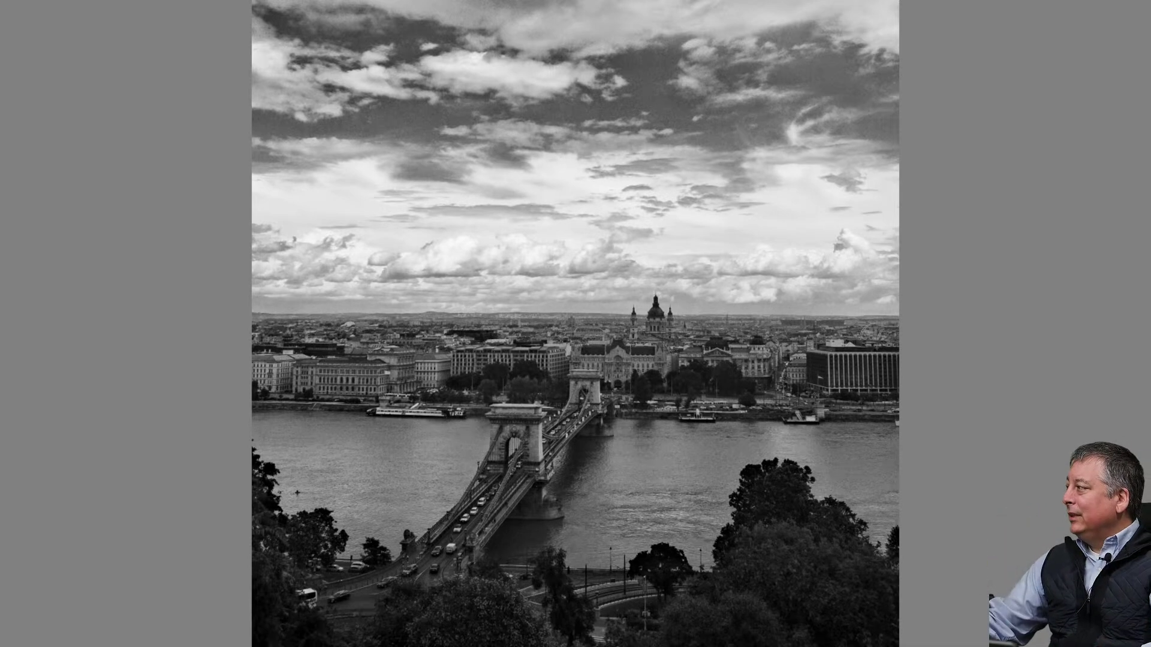
{"action": "key", "text": "Escape"}
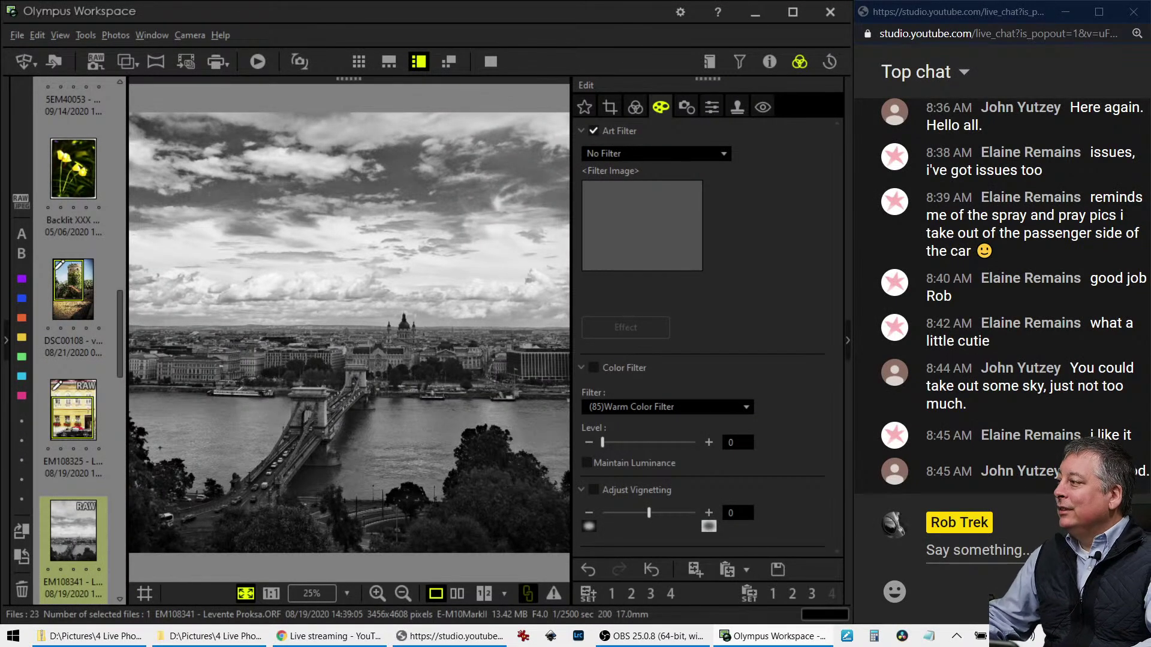
Open the street photo P1100411 of the storefront with the "Keep Ya Head Up" barrier
{"action": "scroll", "coordinate": [78, 353], "scroll_direction": "down", "scroll_amount": 3}
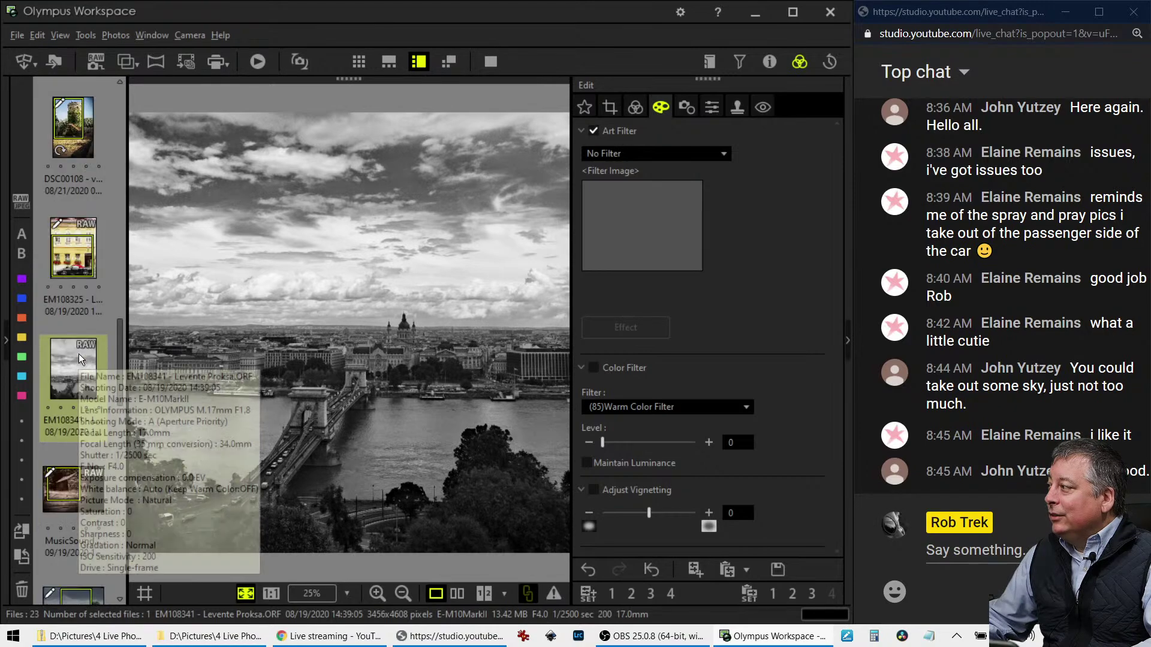
{"action": "scroll", "coordinate": [94, 390], "scroll_direction": "down", "scroll_amount": 3}
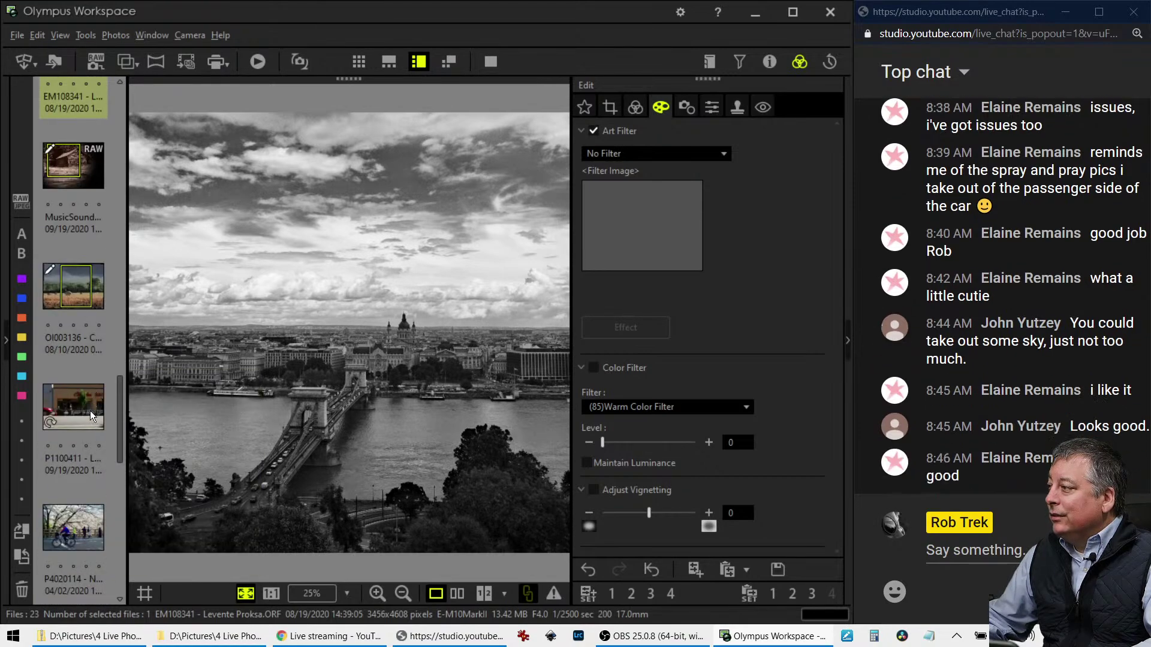
{"action": "left_click", "coordinate": [90, 411]}
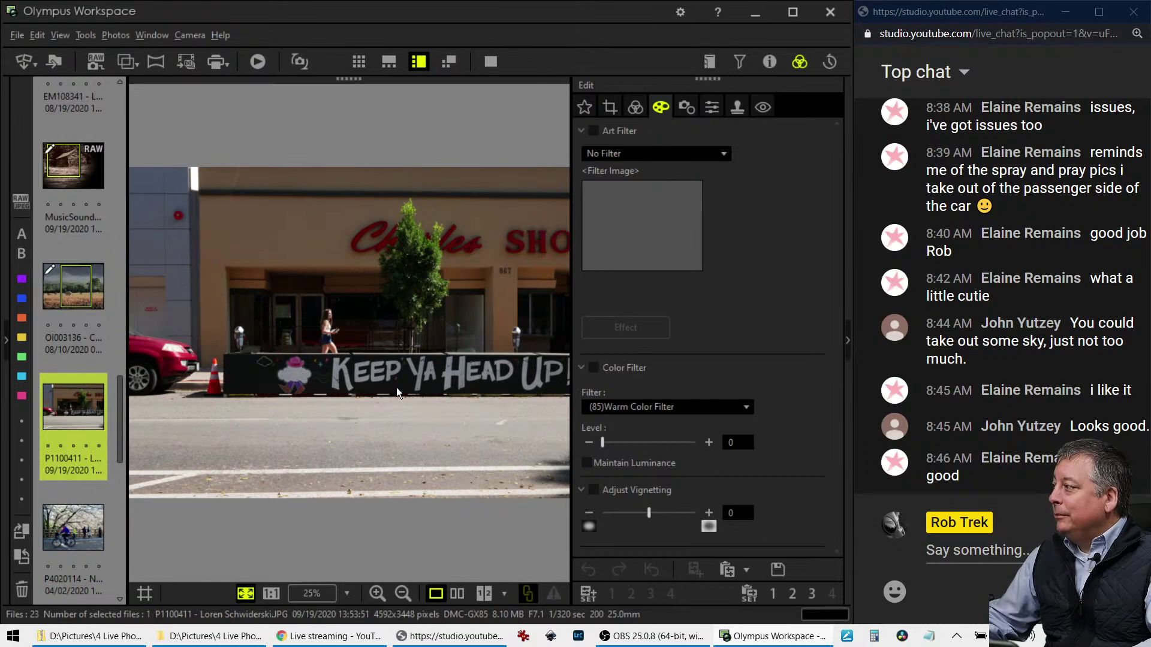
Inspect the walking woman and the store sign area at full size in the storefront photo
{"action": "left_click", "coordinate": [370, 347]}
{"action": "left_click_drag", "start_coordinate": [316, 393], "coordinate": [337, 349]}
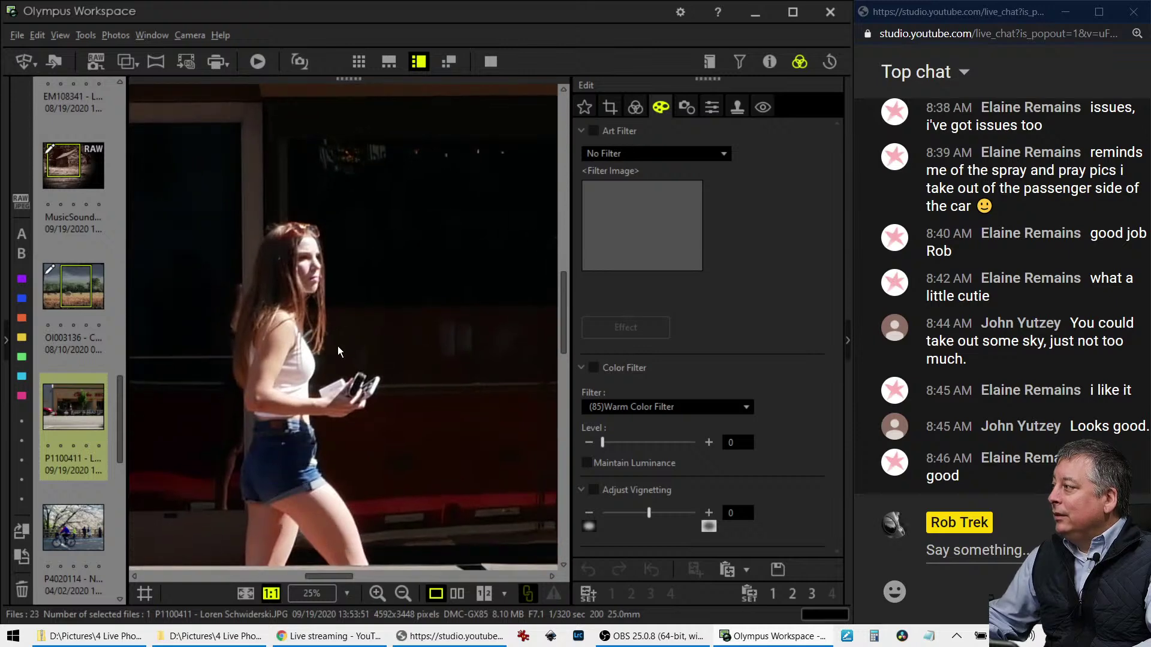
{"action": "left_click", "coordinate": [308, 288]}
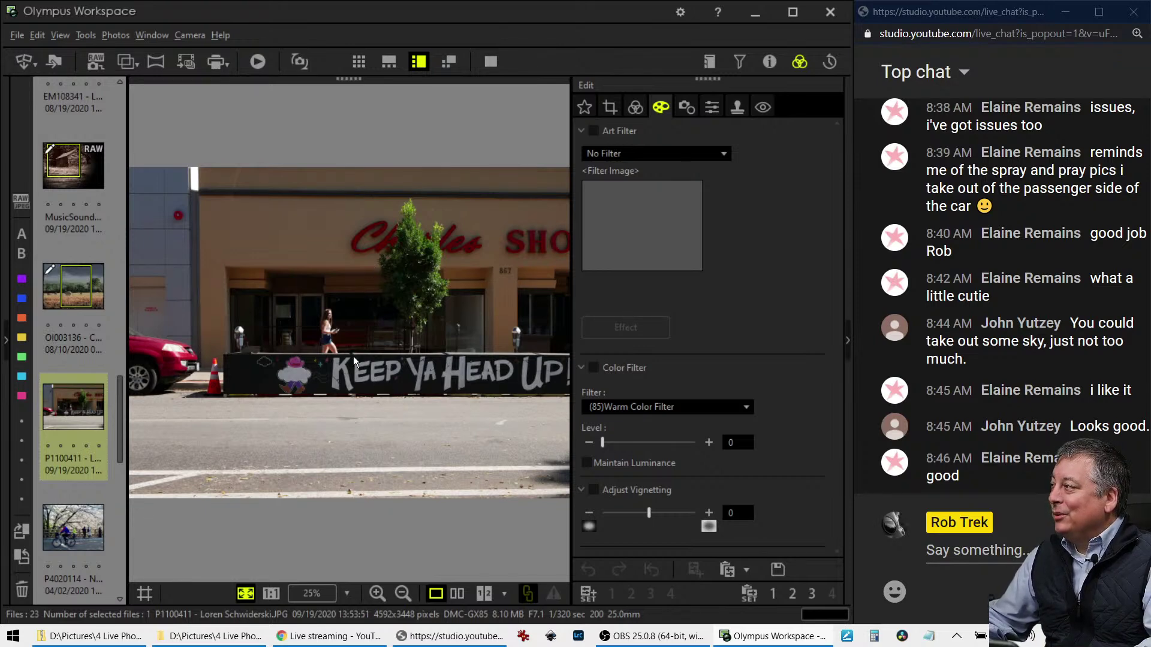
{"action": "left_click", "coordinate": [333, 330]}
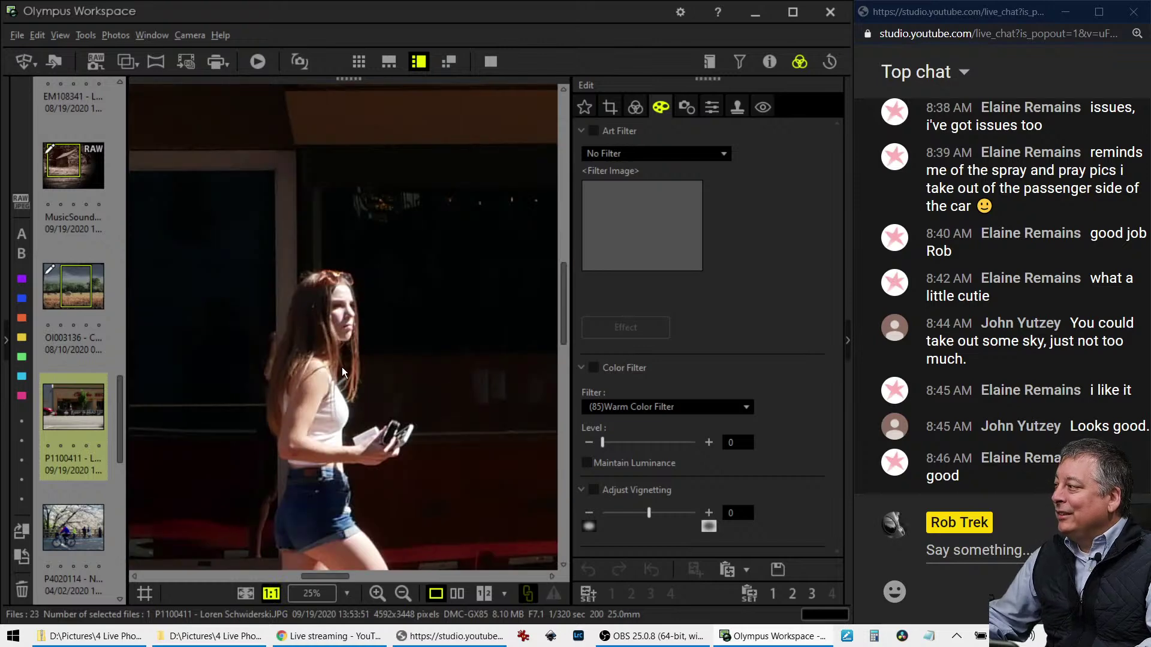
{"action": "left_click", "coordinate": [340, 344]}
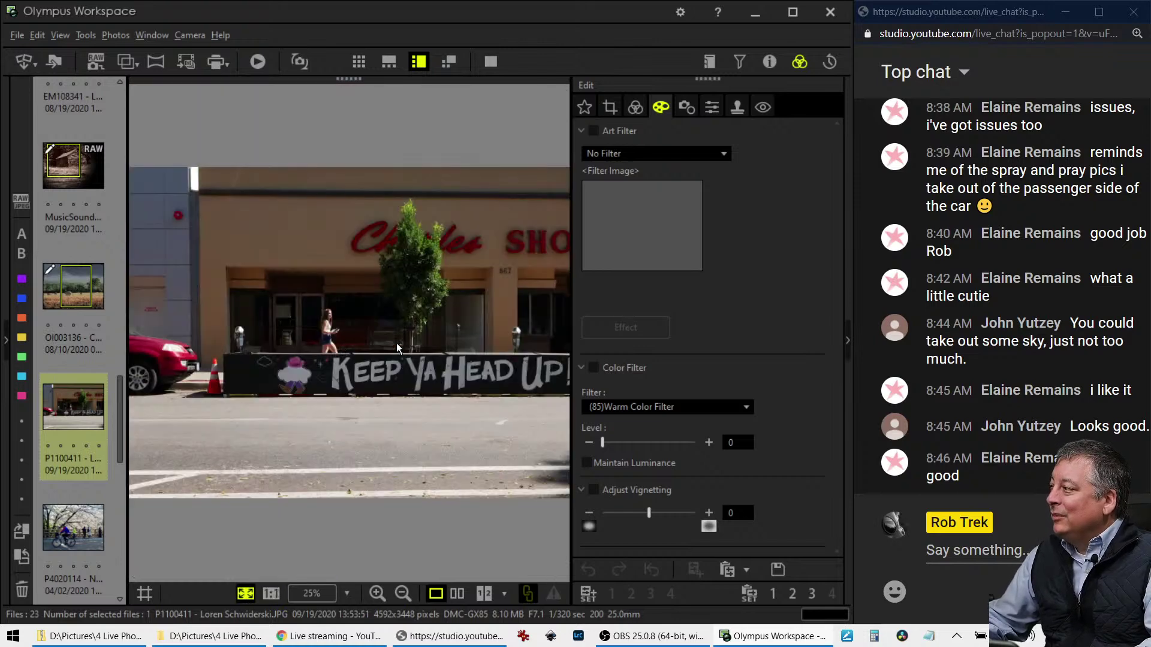
{"action": "left_click", "coordinate": [468, 260]}
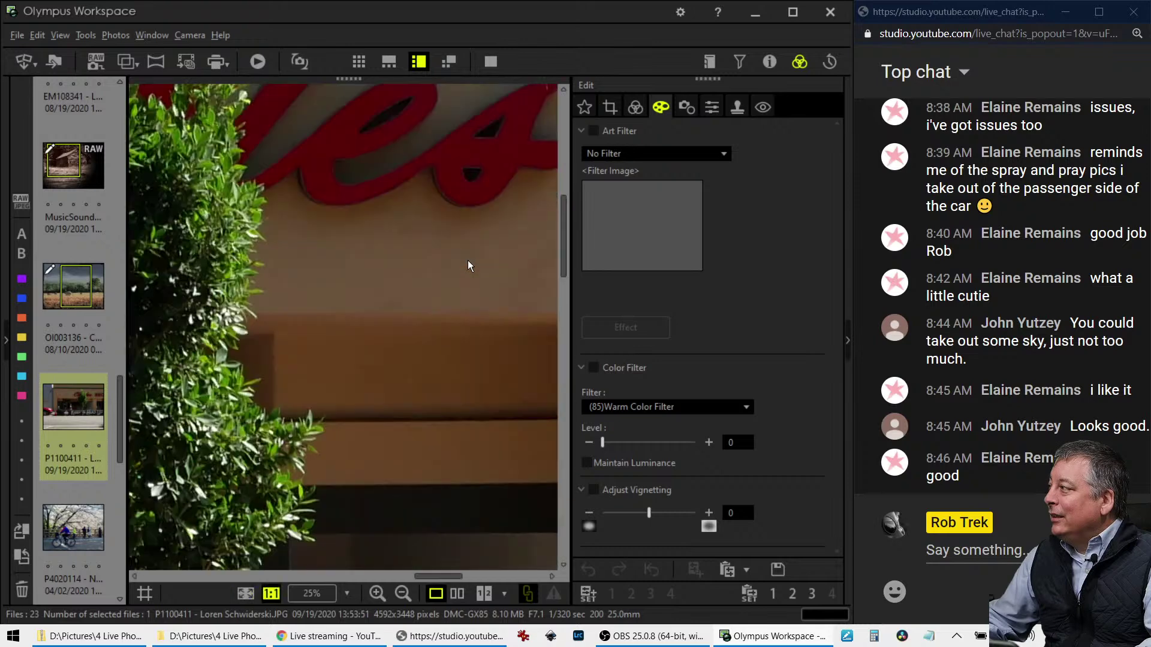
Check the storefront photo's histogram and shooting details, and return to the full-image view without the properties
{"action": "left_click", "coordinate": [769, 63]}
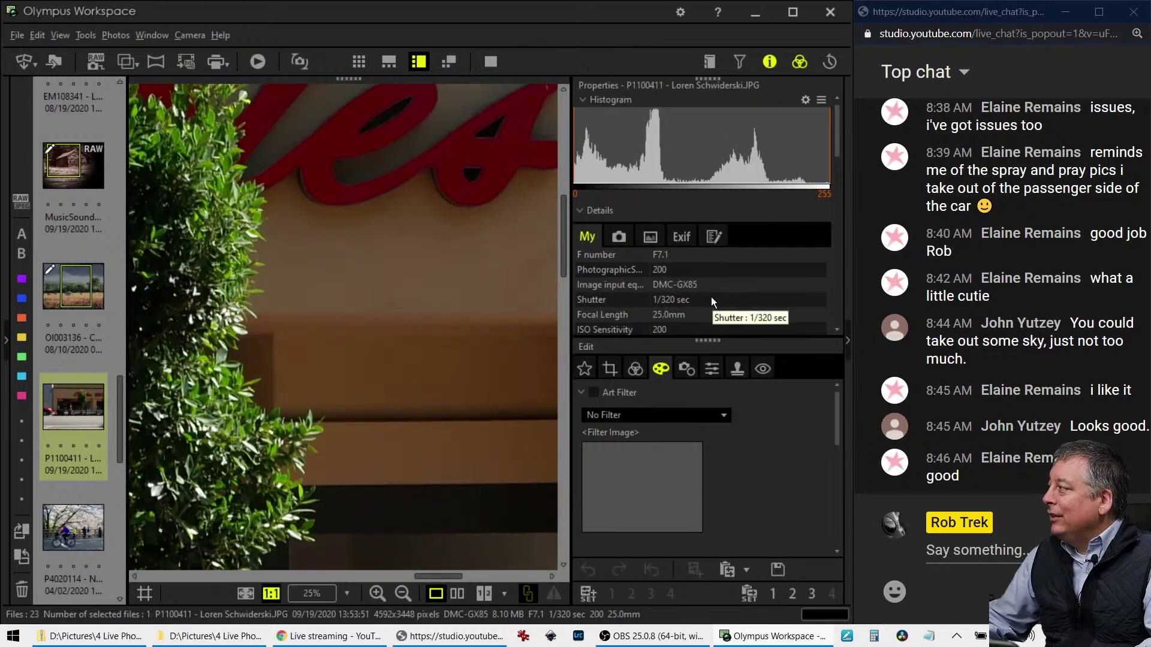
{"action": "scroll", "coordinate": [715, 333], "scroll_direction": "down", "scroll_amount": 3}
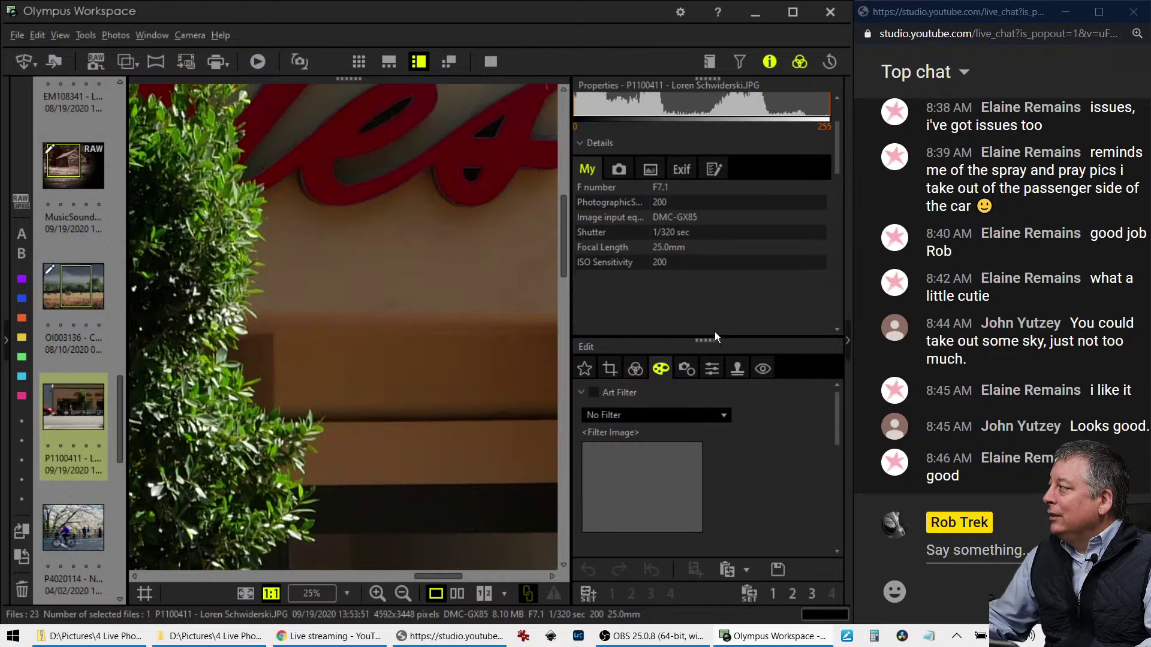
{"action": "scroll", "coordinate": [710, 314], "scroll_direction": "up", "scroll_amount": 3}
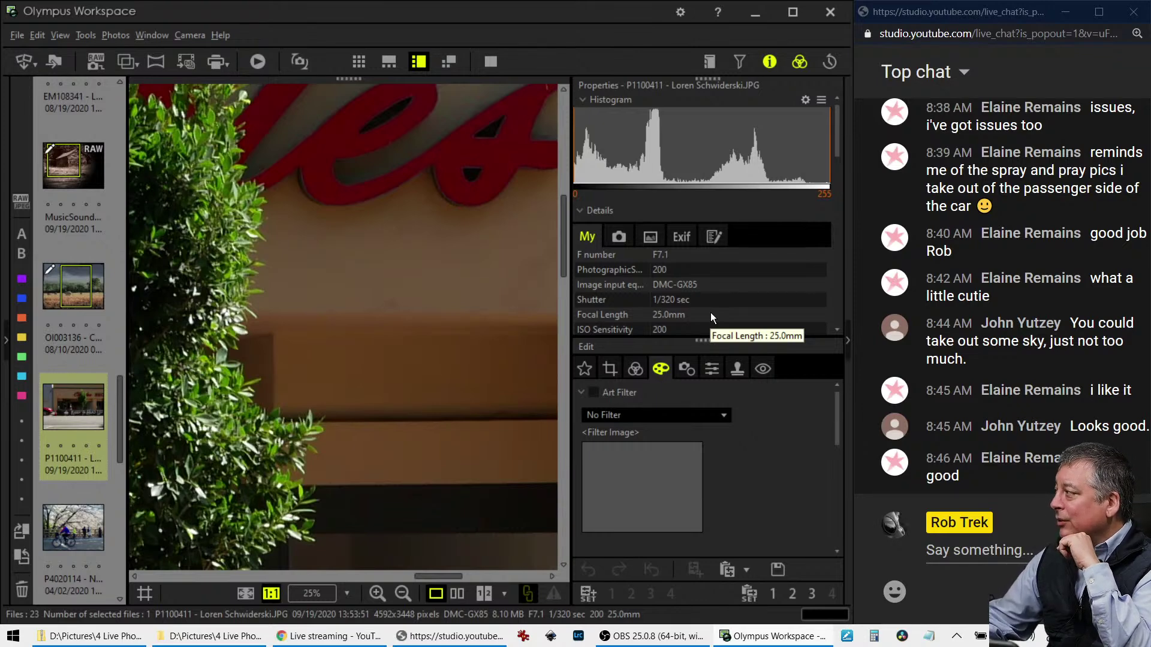
{"action": "scroll", "coordinate": [711, 317], "scroll_direction": "down", "scroll_amount": 3}
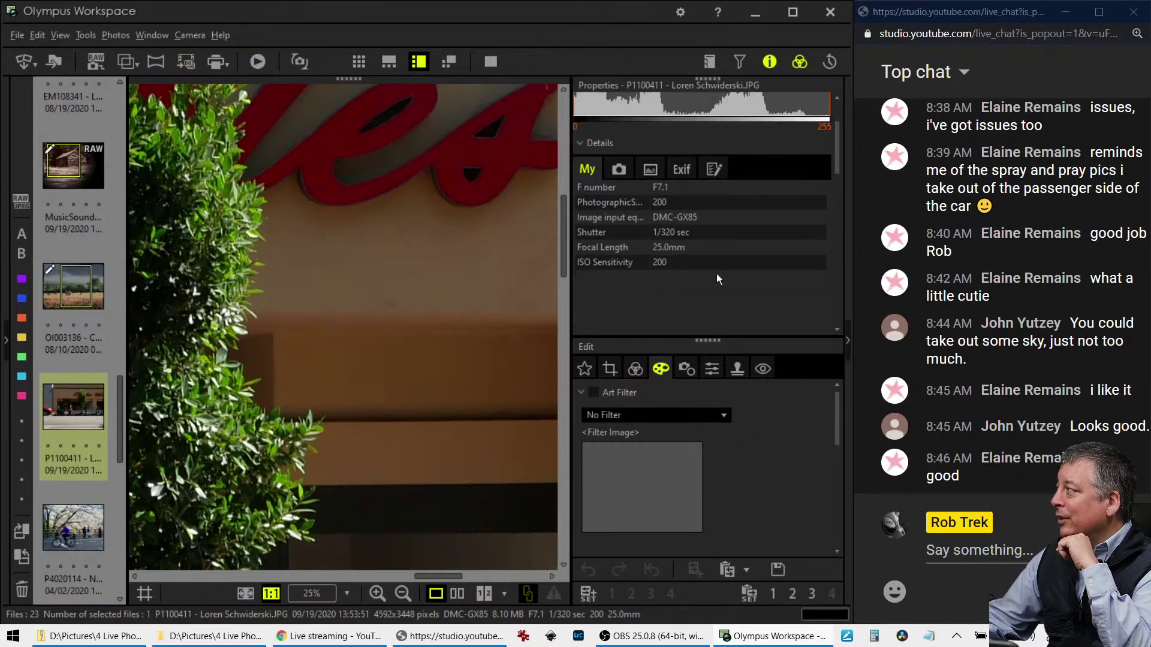
{"action": "left_click", "coordinate": [772, 66]}
{"action": "left_click", "coordinate": [422, 313]}
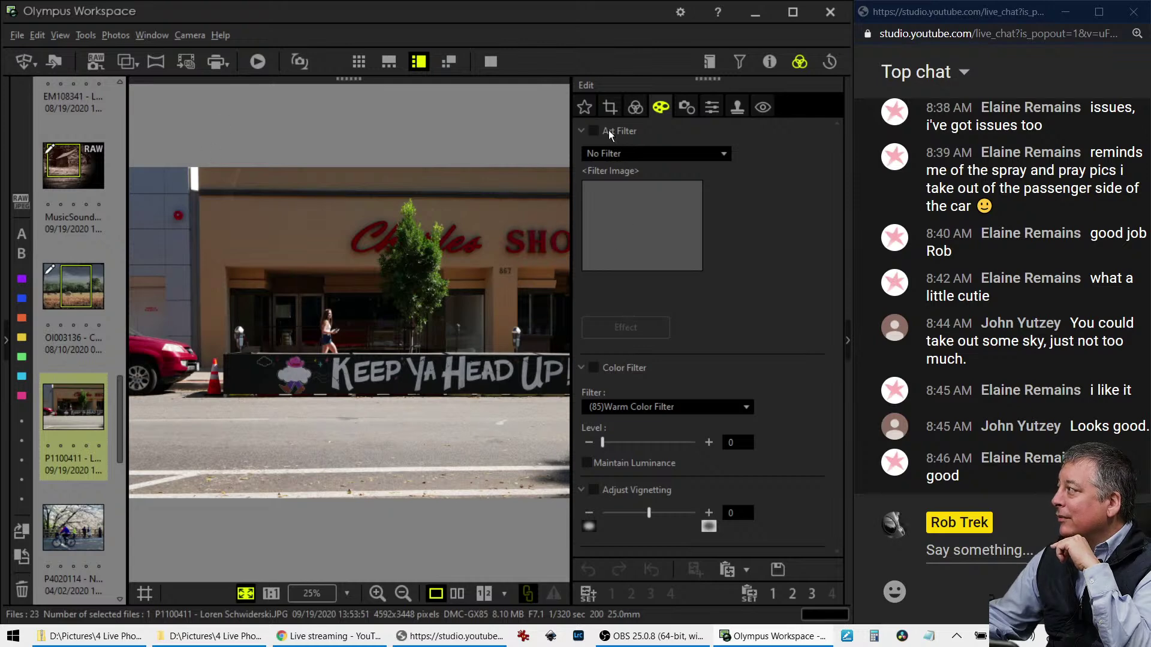
Crop the storefront photo at 4:3 to about 3170 x 2377 pixels around the woman, tree, sign and barrier, excluding the red car
{"action": "left_click", "coordinate": [610, 108]}
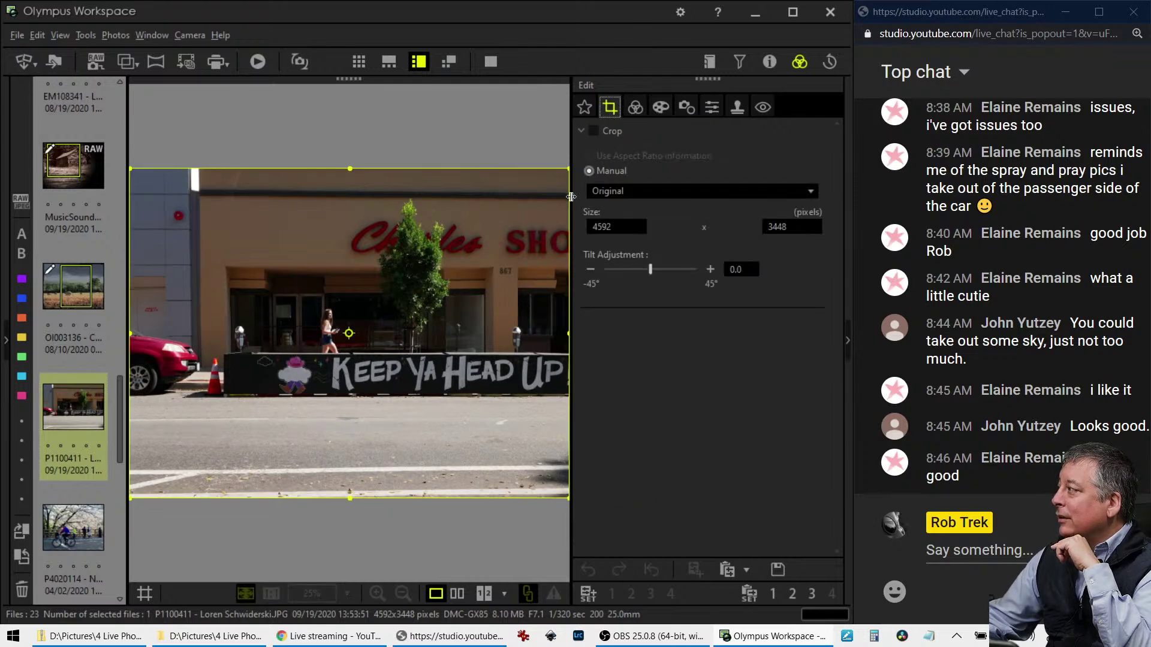
{"action": "left_click", "coordinate": [620, 198]}
{"action": "left_click", "coordinate": [617, 226]}
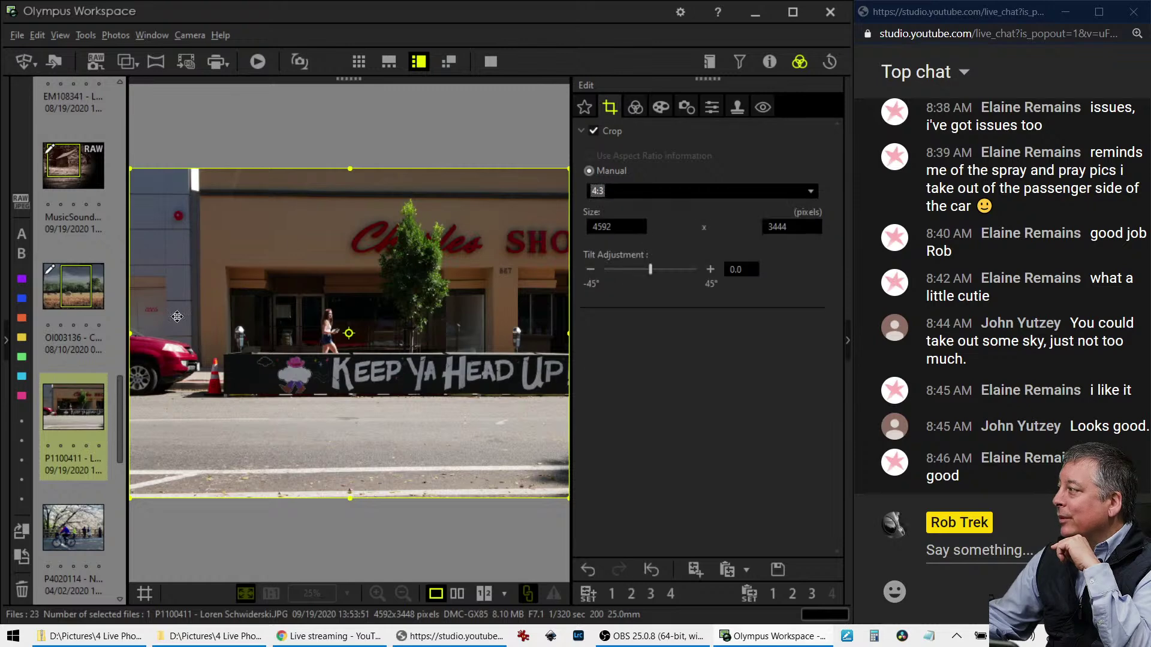
{"action": "left_click_drag", "start_coordinate": [130, 497], "coordinate": [265, 415]}
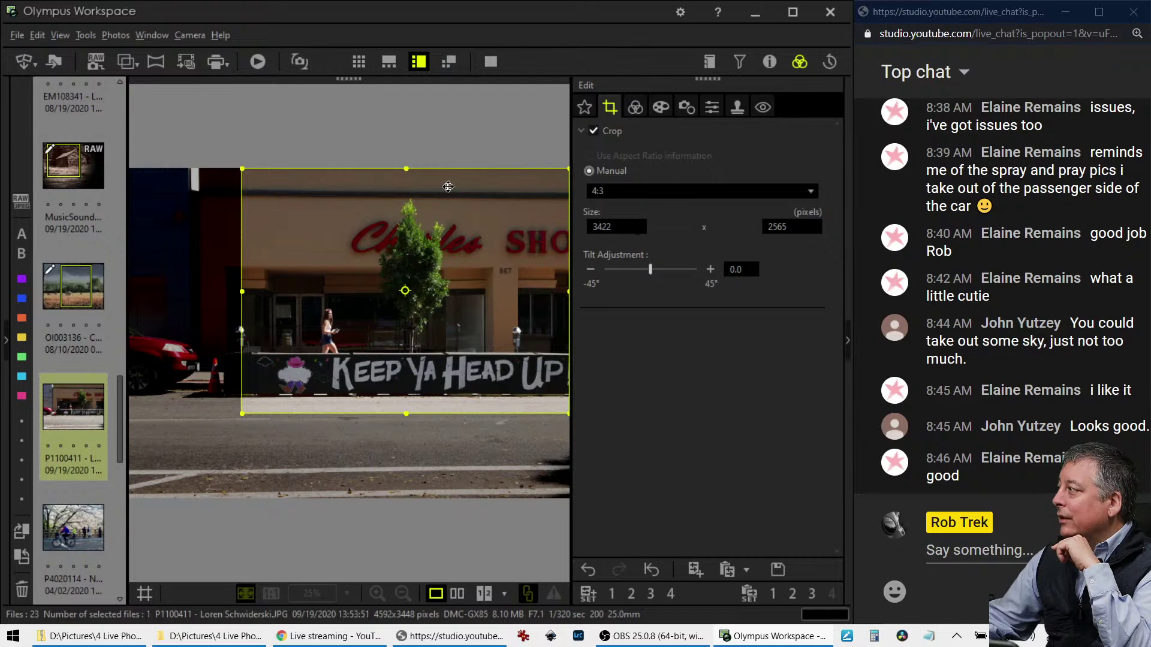
{"action": "left_click_drag", "start_coordinate": [242, 170], "coordinate": [253, 182]}
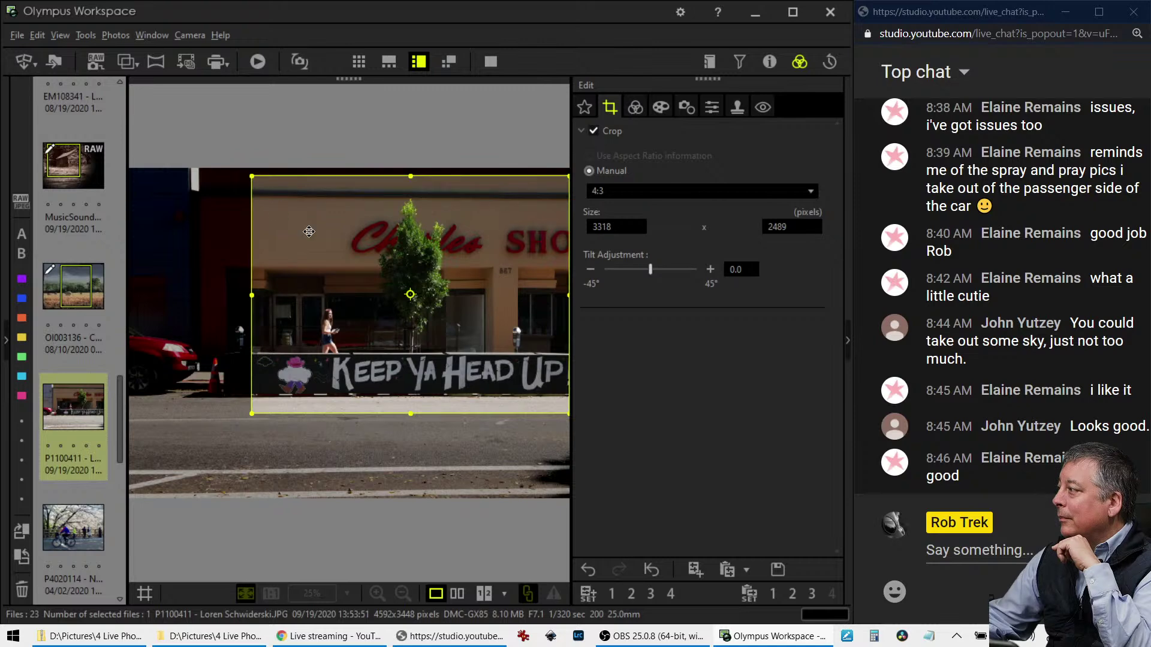
{"action": "left_click_drag", "start_coordinate": [251, 414], "coordinate": [267, 401]}
{"action": "left_click_drag", "start_coordinate": [349, 309], "coordinate": [348, 319]}
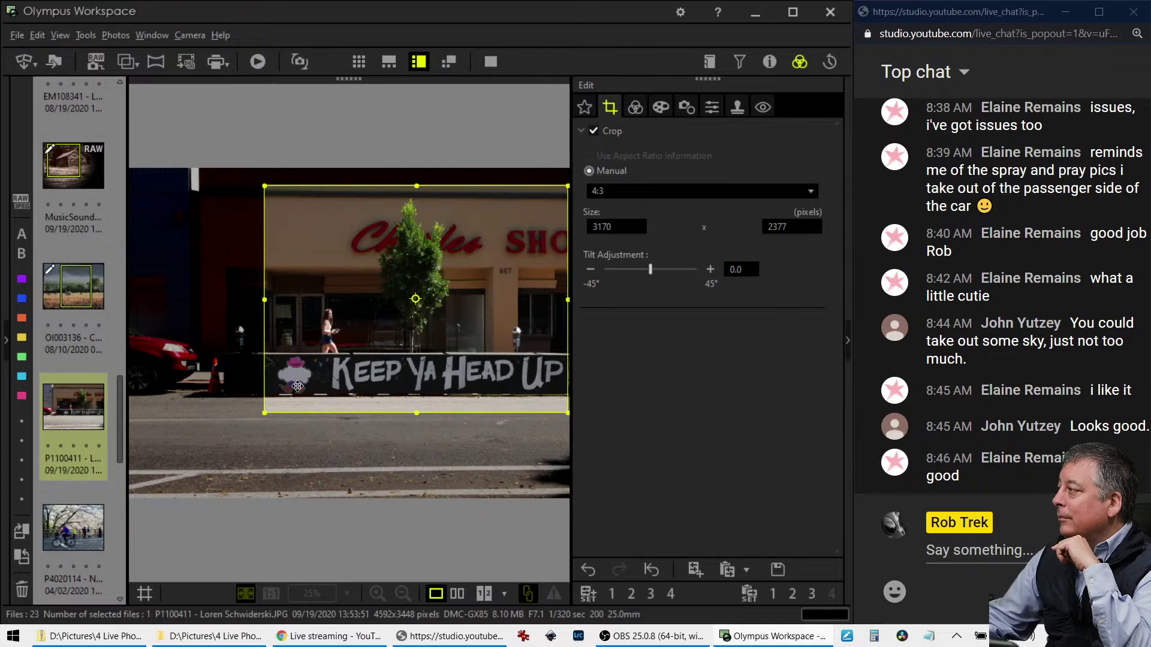
Tilt the cropped storefront photo to -0.5 and show its exposure and white balance adjustments
{"action": "left_click", "coordinate": [591, 269]}
{"action": "left_click", "coordinate": [590, 269]}
{"action": "left_click", "coordinate": [590, 270]}
{"action": "left_click", "coordinate": [591, 270]}
{"action": "left_click", "coordinate": [590, 270]}
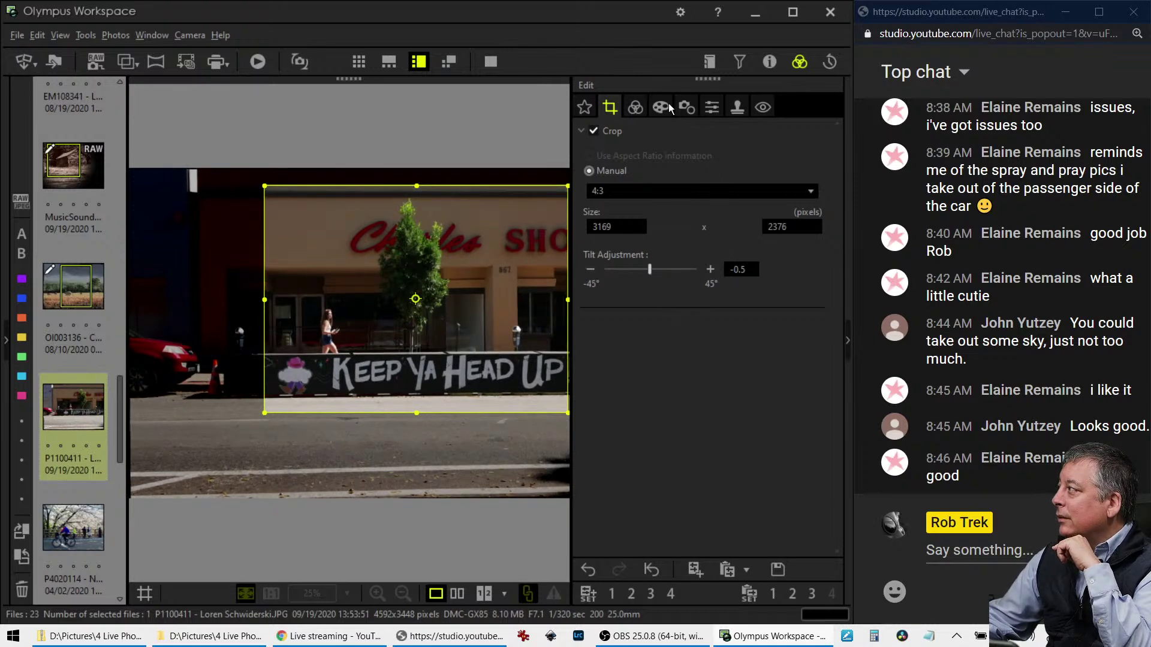
{"action": "left_click", "coordinate": [635, 106]}
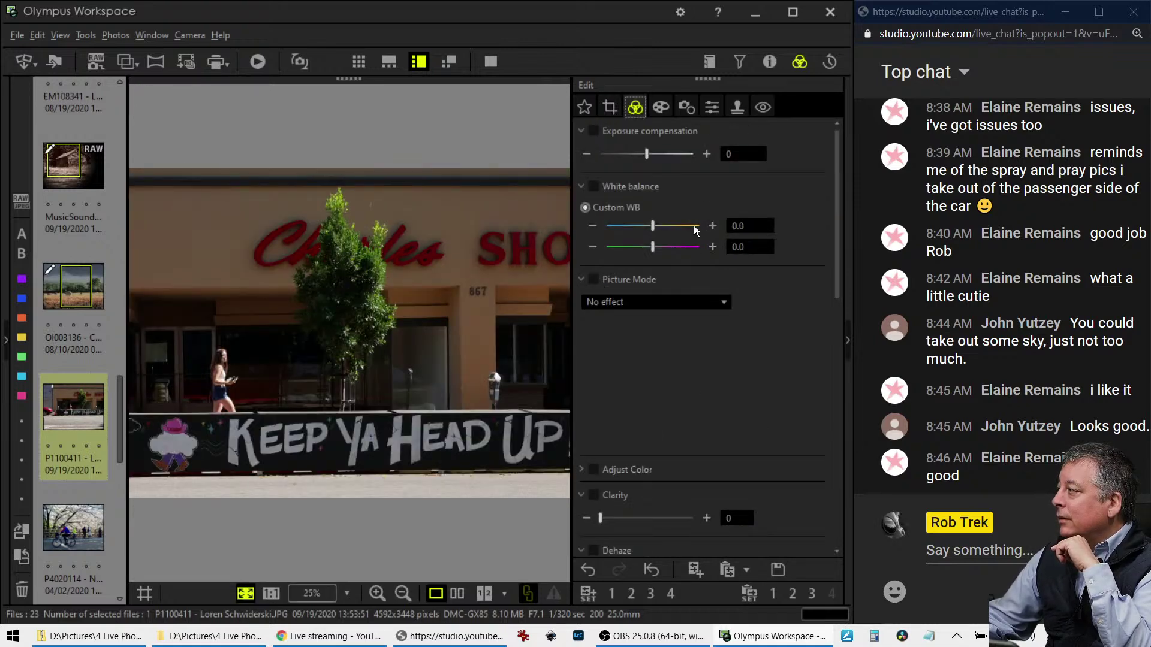
Reduce the cropped storefront photo's tilt to -0.3
{"action": "left_click", "coordinate": [667, 109]}
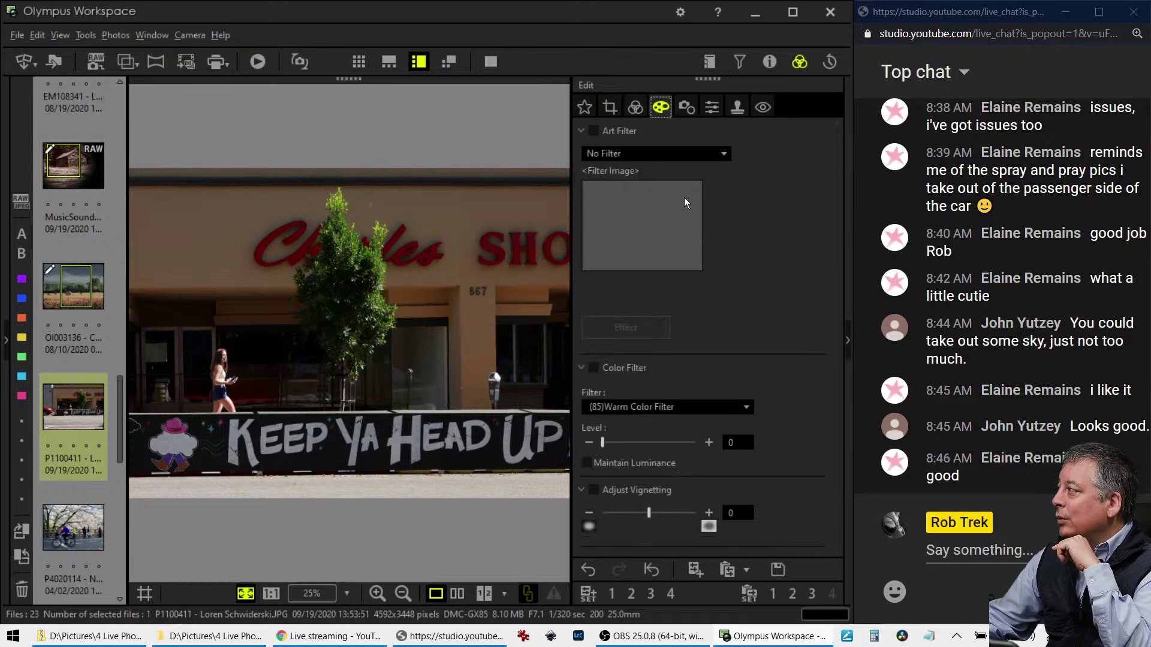
{"action": "left_click", "coordinate": [617, 108]}
{"action": "left_click", "coordinate": [710, 270]}
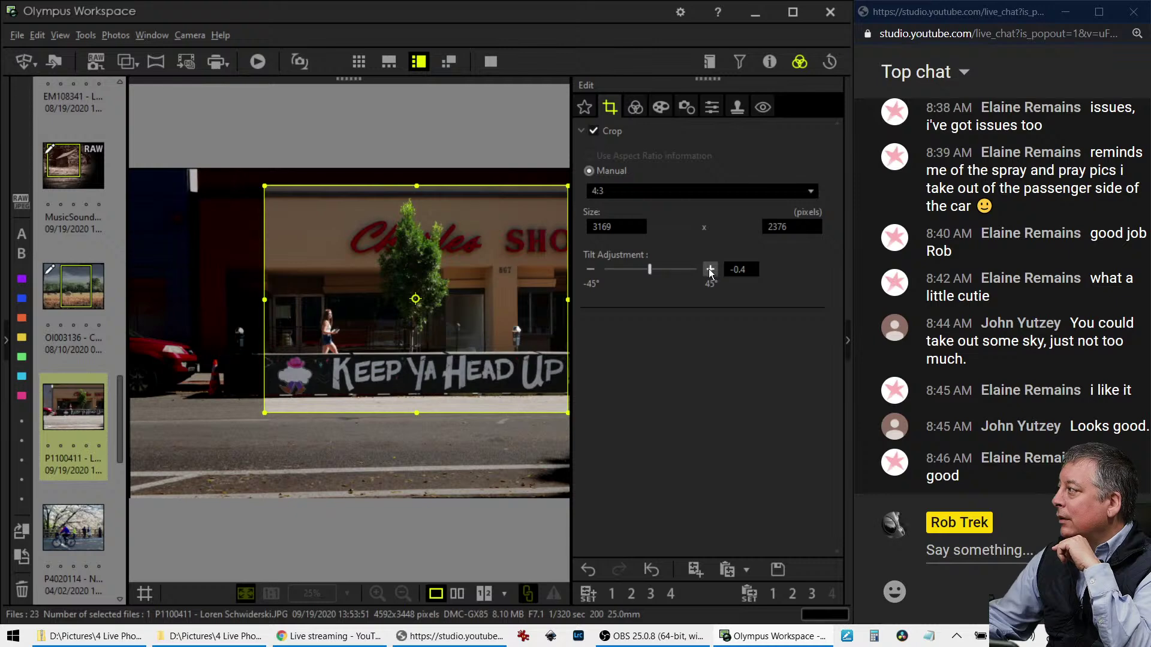
Brighten the storefront photo's shadows with a manual gradation of 41
{"action": "left_click", "coordinate": [634, 107]}
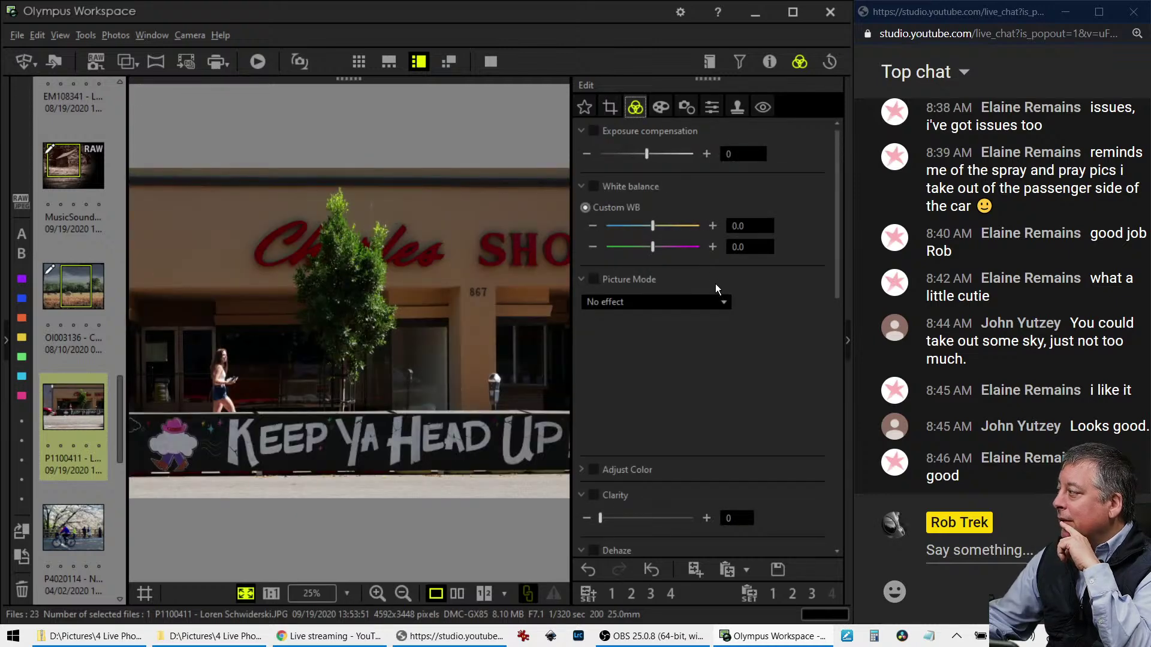
{"action": "scroll", "coordinate": [723, 431], "scroll_direction": "down", "scroll_amount": 6}
{"action": "scroll", "coordinate": [754, 466], "scroll_direction": "down", "scroll_amount": 2}
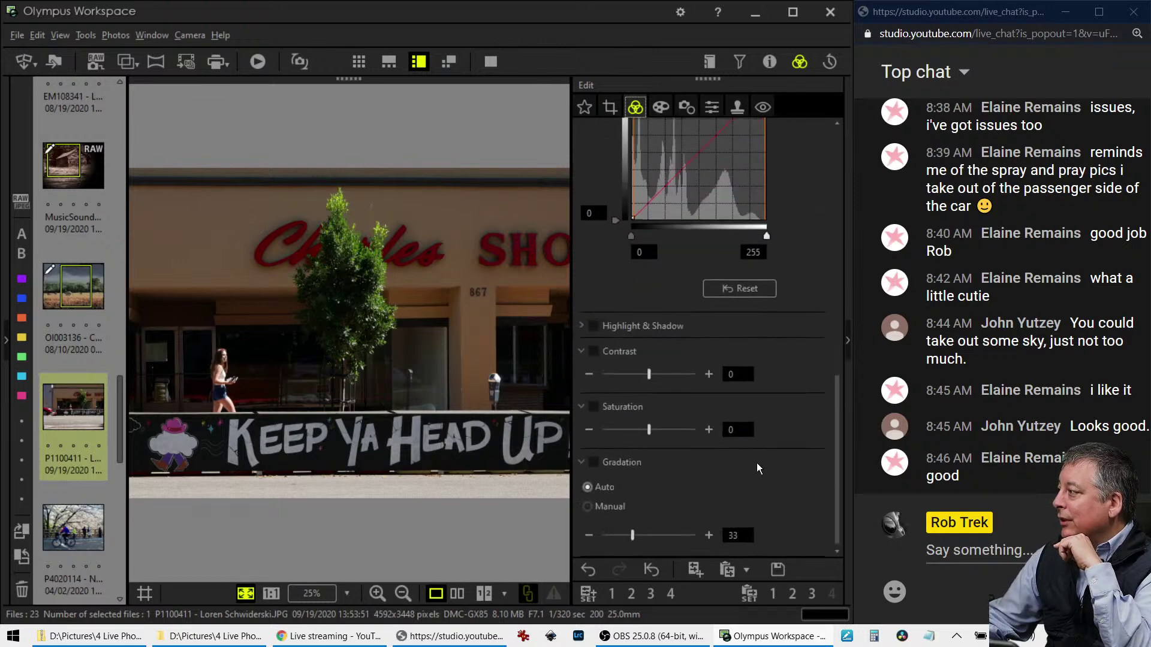
{"action": "left_click", "coordinate": [622, 508]}
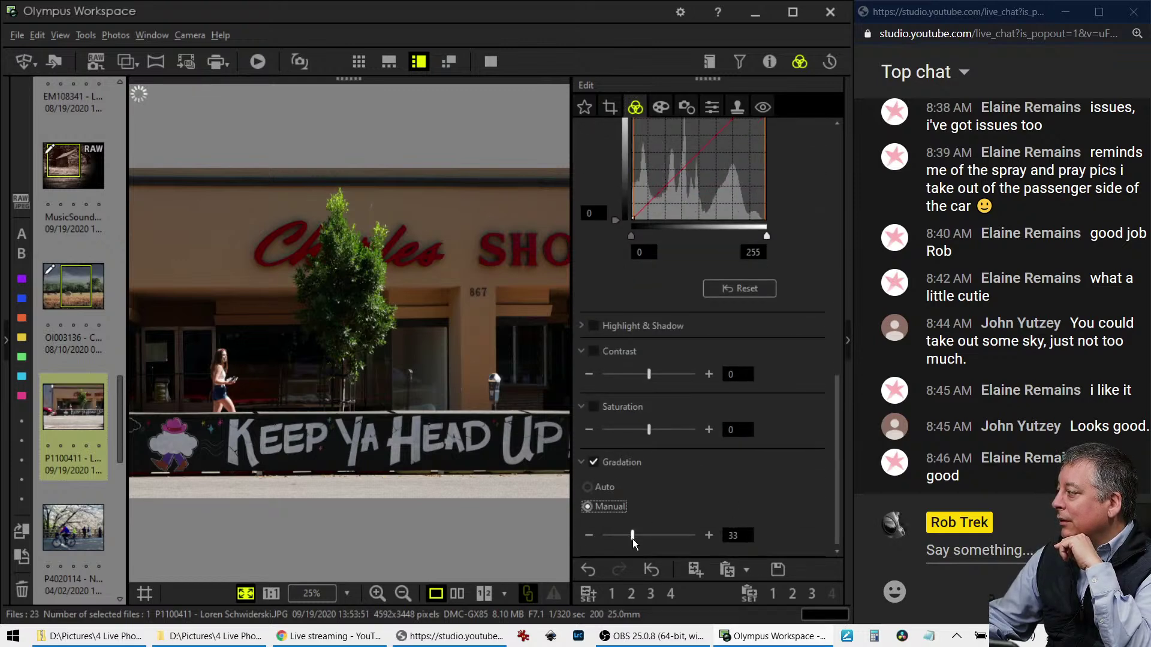
{"action": "left_click_drag", "start_coordinate": [634, 539], "coordinate": [640, 543]}
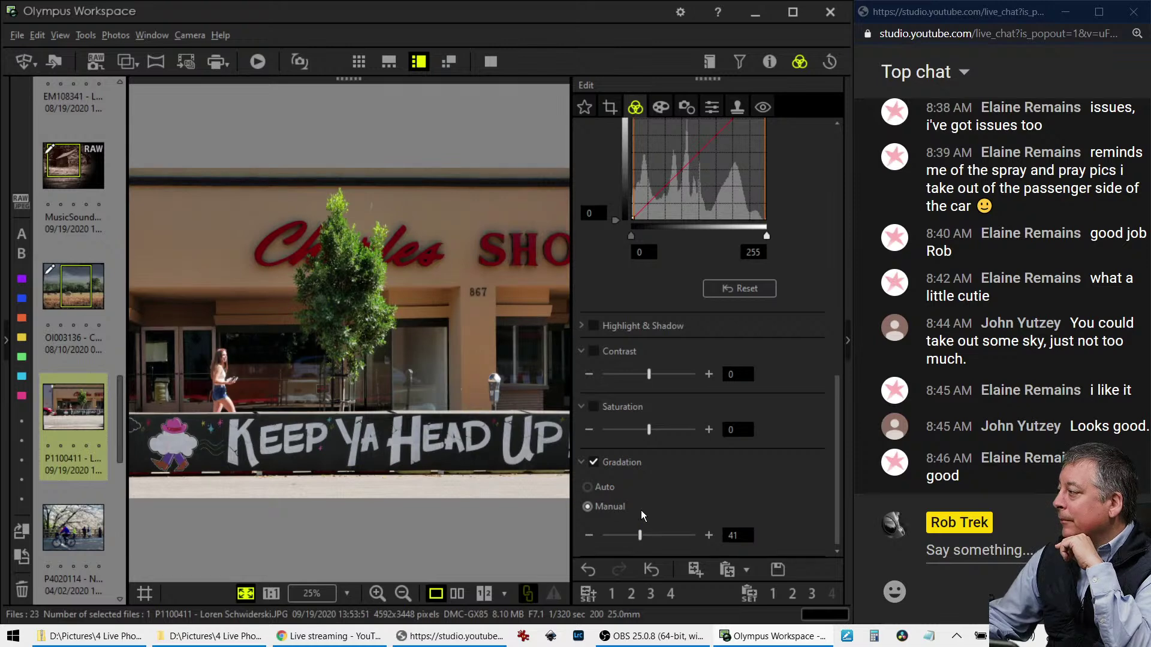
Try the Vintage, Vintage III and Vintage II art filters on the storefront photo
{"action": "left_click", "coordinate": [710, 108]}
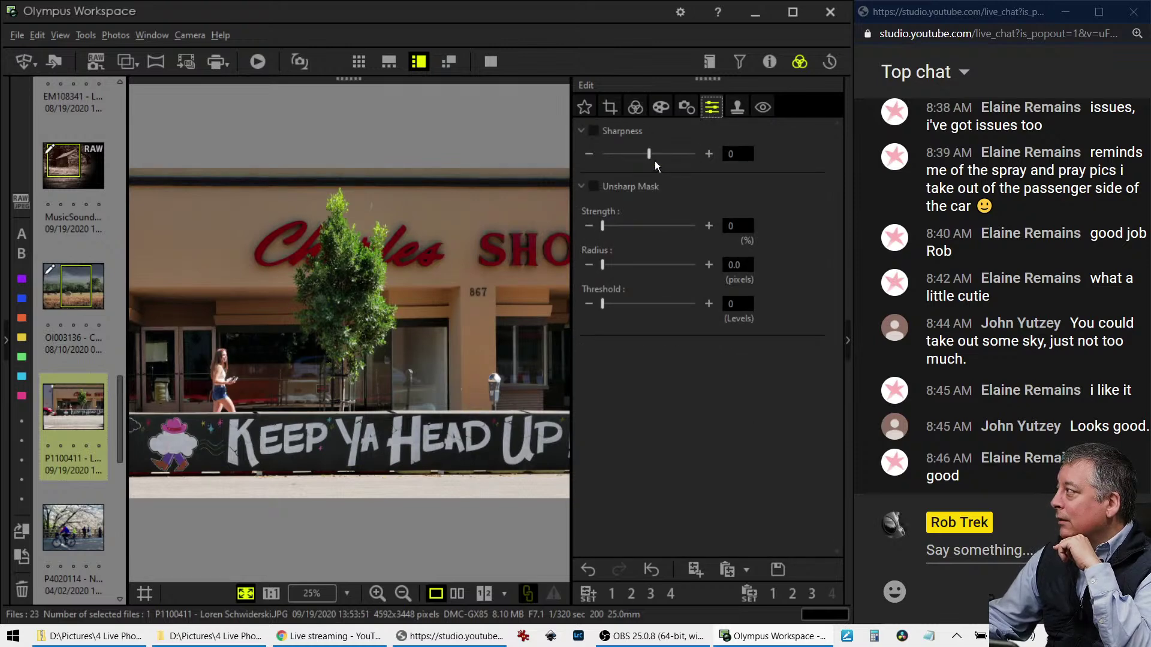
{"action": "left_click", "coordinate": [660, 108]}
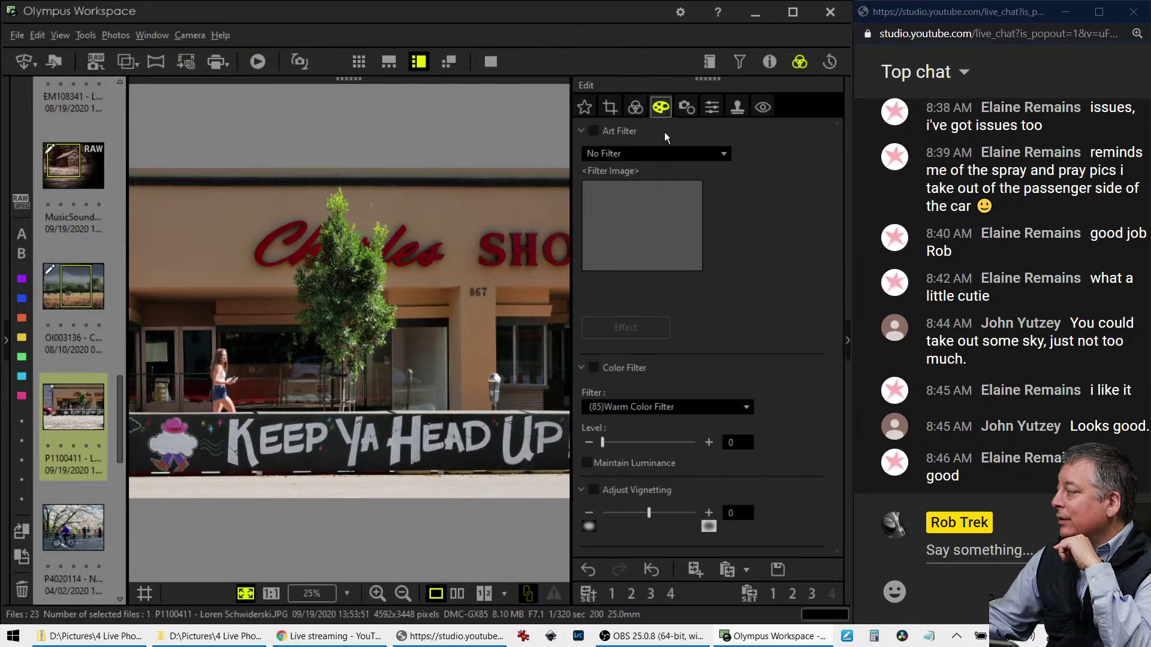
{"action": "left_click", "coordinate": [669, 153]}
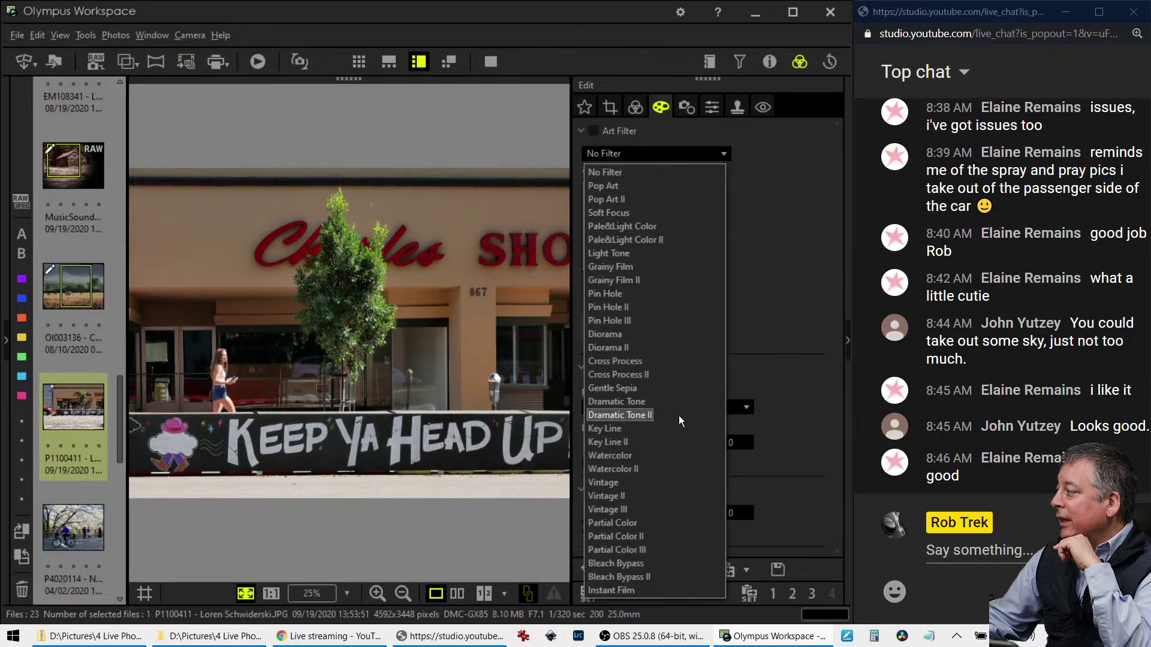
{"action": "left_click", "coordinate": [692, 481]}
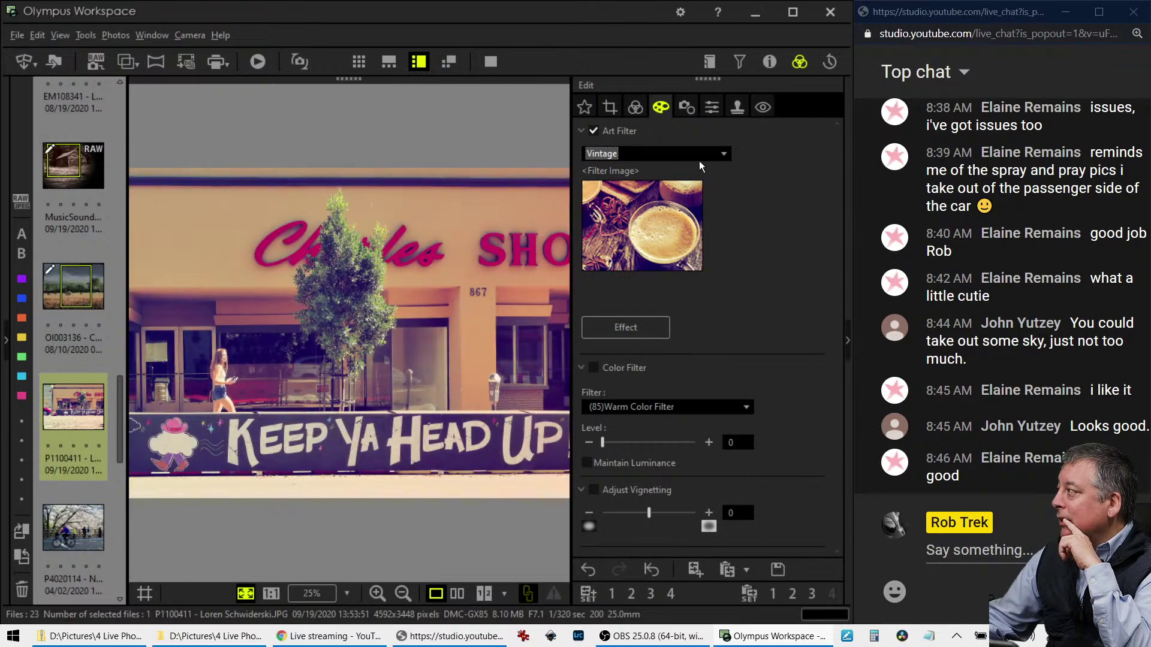
{"action": "left_click", "coordinate": [695, 154]}
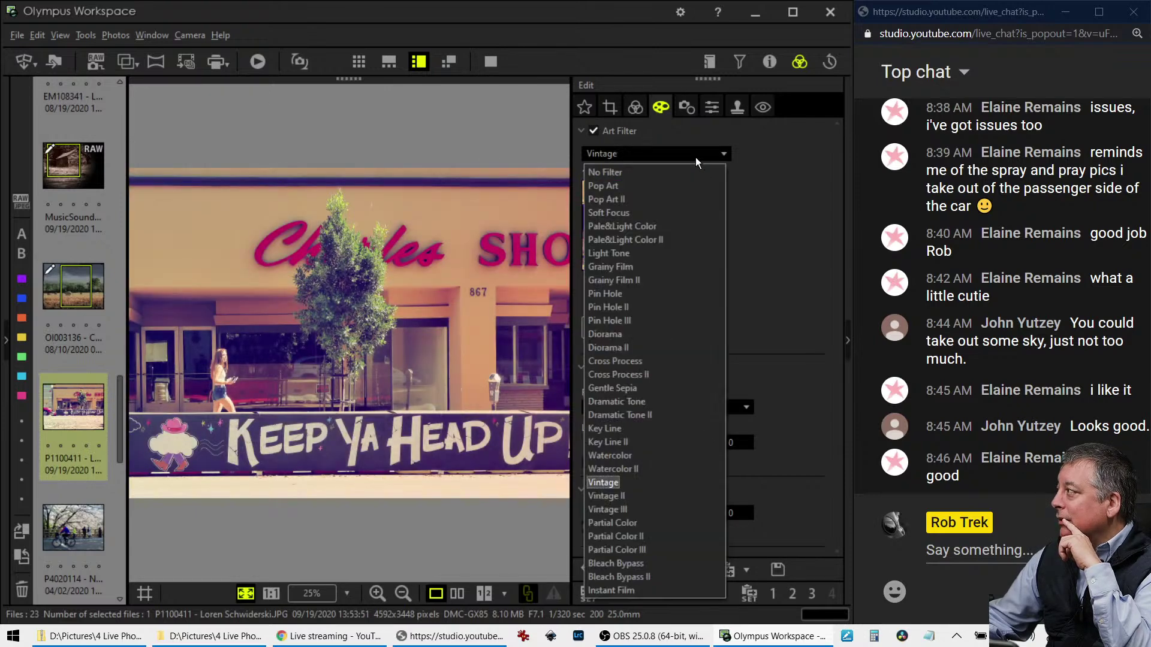
{"action": "left_click", "coordinate": [645, 507]}
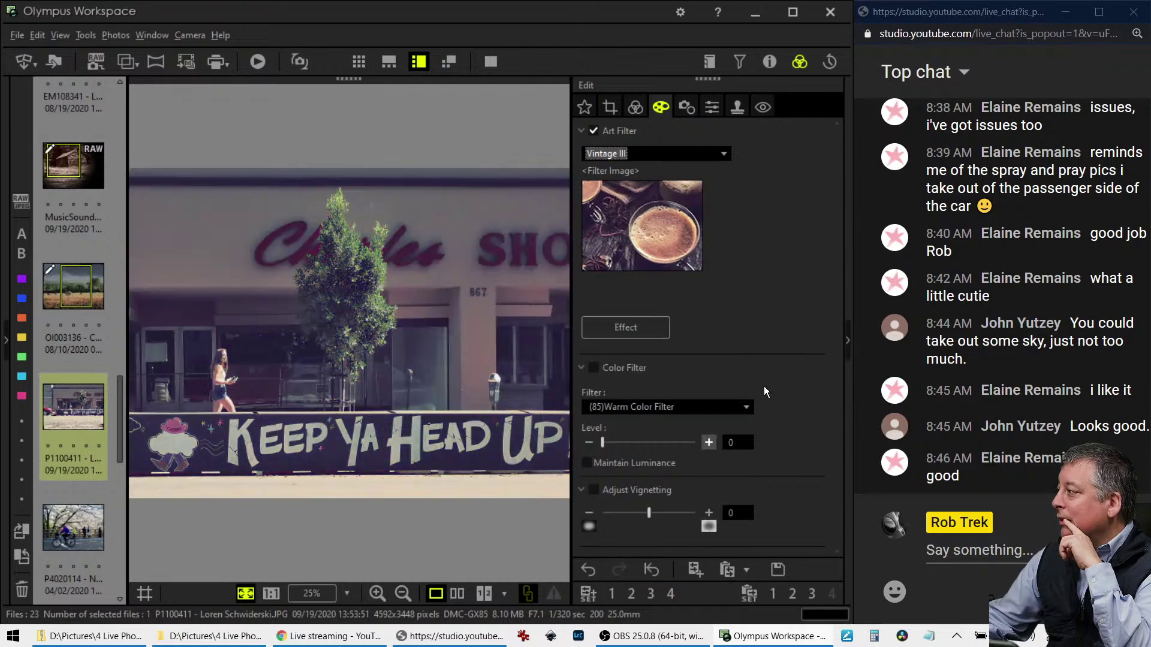
{"action": "left_click", "coordinate": [666, 150]}
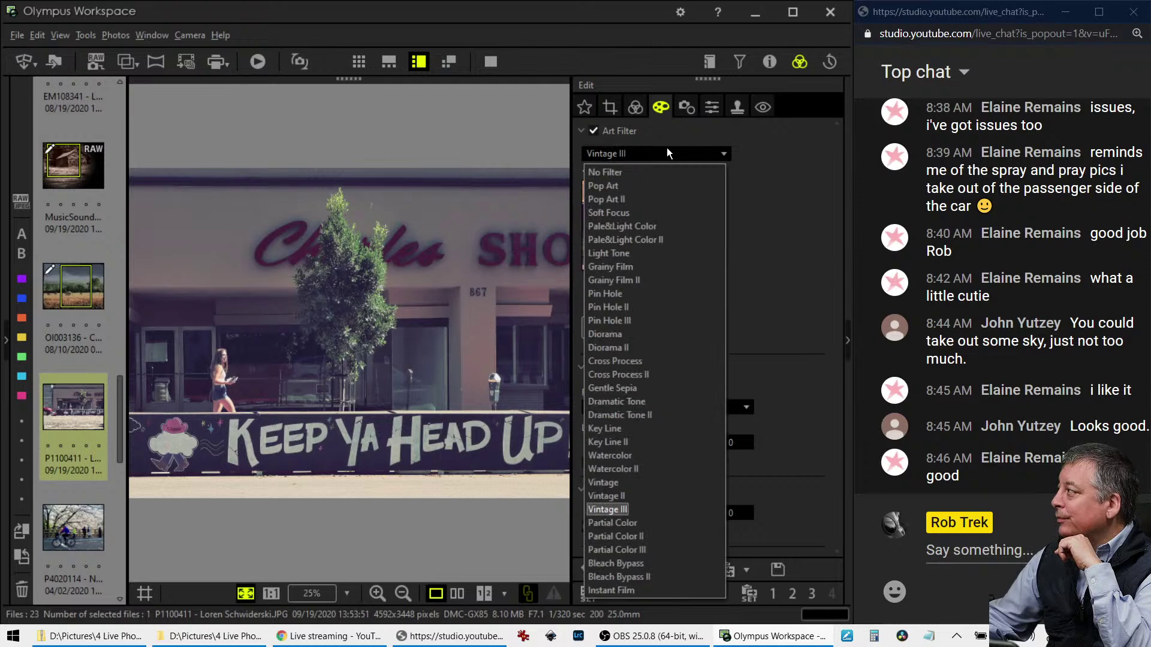
{"action": "left_click", "coordinate": [621, 496]}
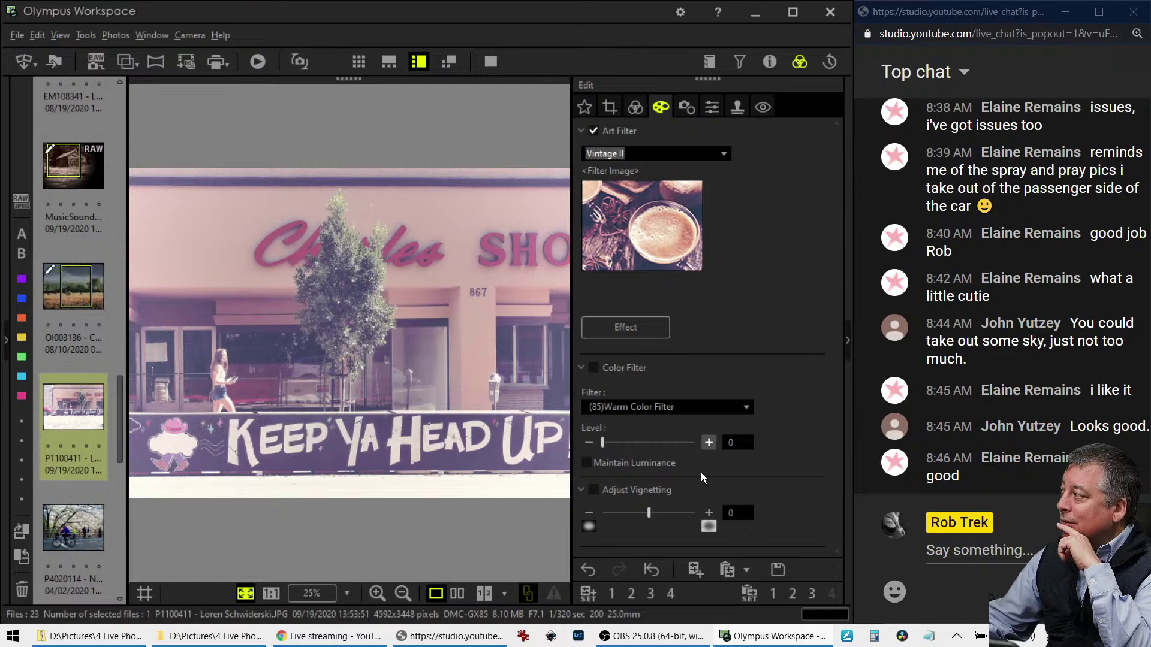
Apply the Instant Film art filter to the storefront photo and darken its edges with a vignetting of -11
{"action": "left_click", "coordinate": [664, 158]}
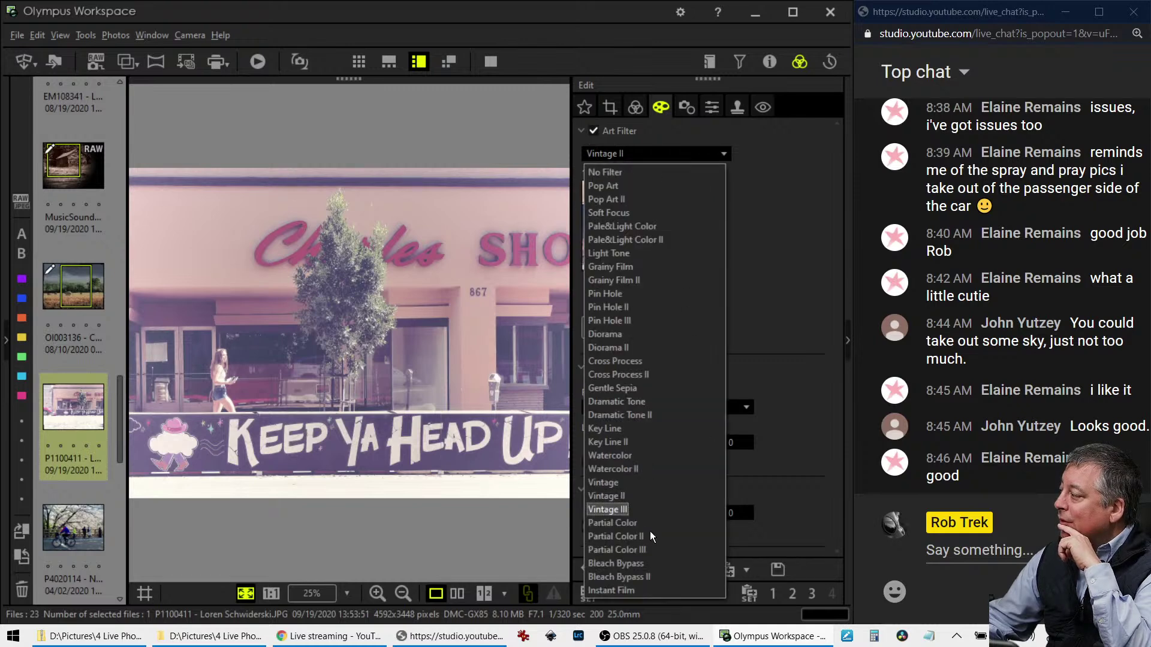
{"action": "left_click", "coordinate": [641, 593]}
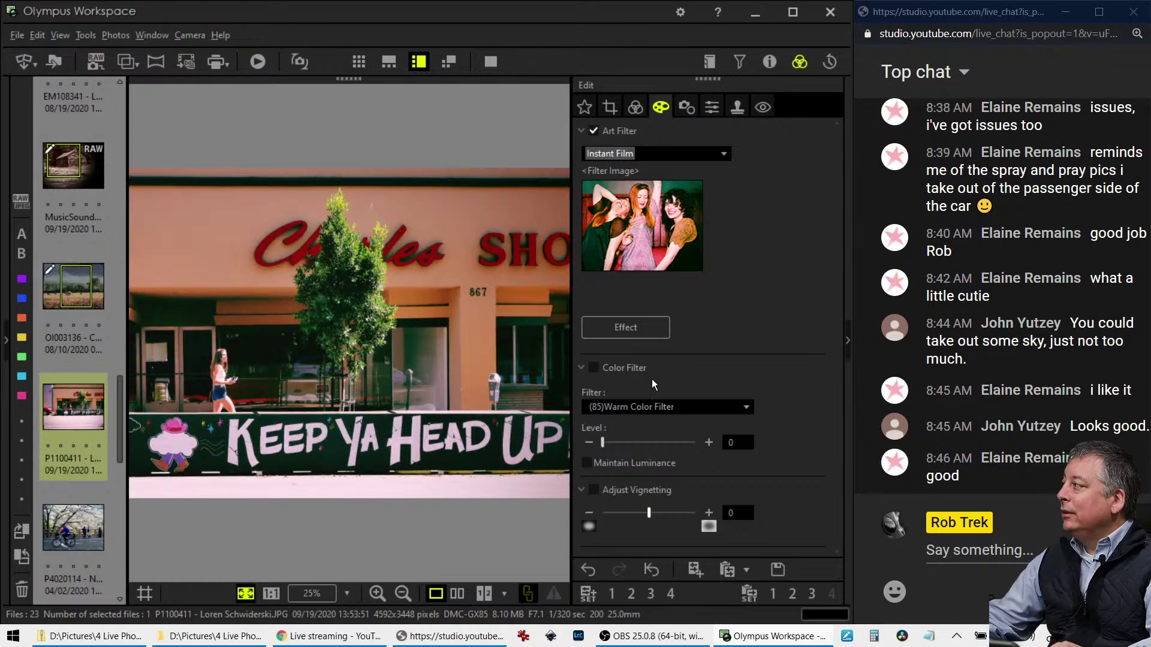
{"action": "left_click", "coordinate": [634, 107]}
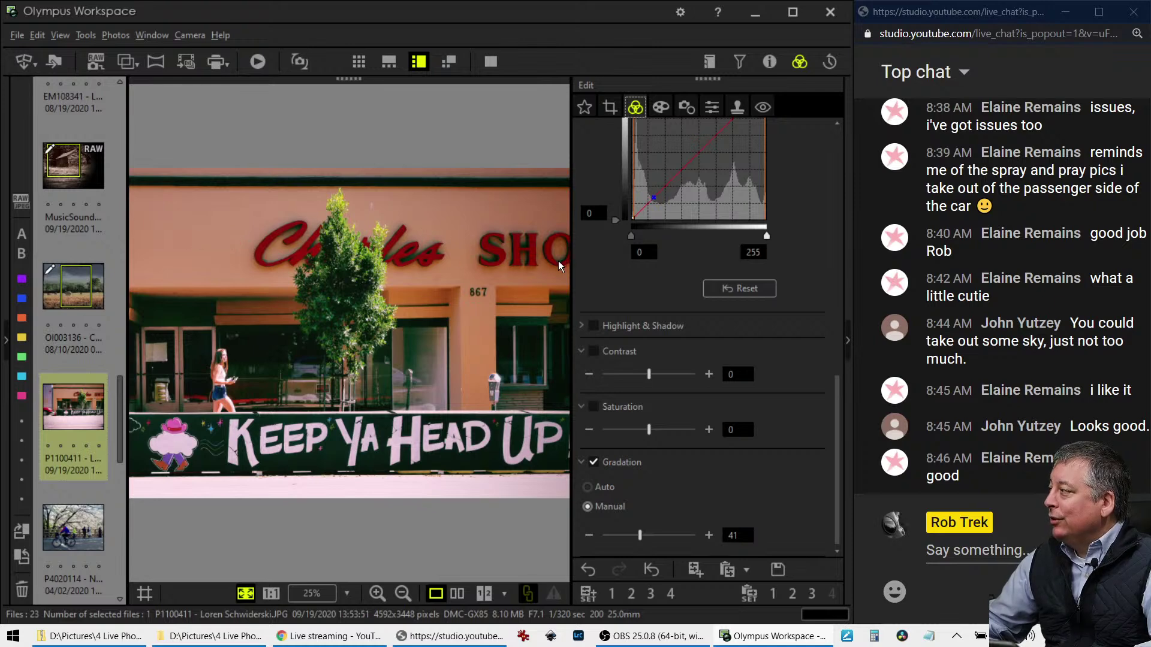
{"action": "left_click", "coordinate": [324, 379]}
{"action": "left_click_drag", "start_coordinate": [396, 433], "coordinate": [418, 313]}
{"action": "left_click", "coordinate": [341, 309]}
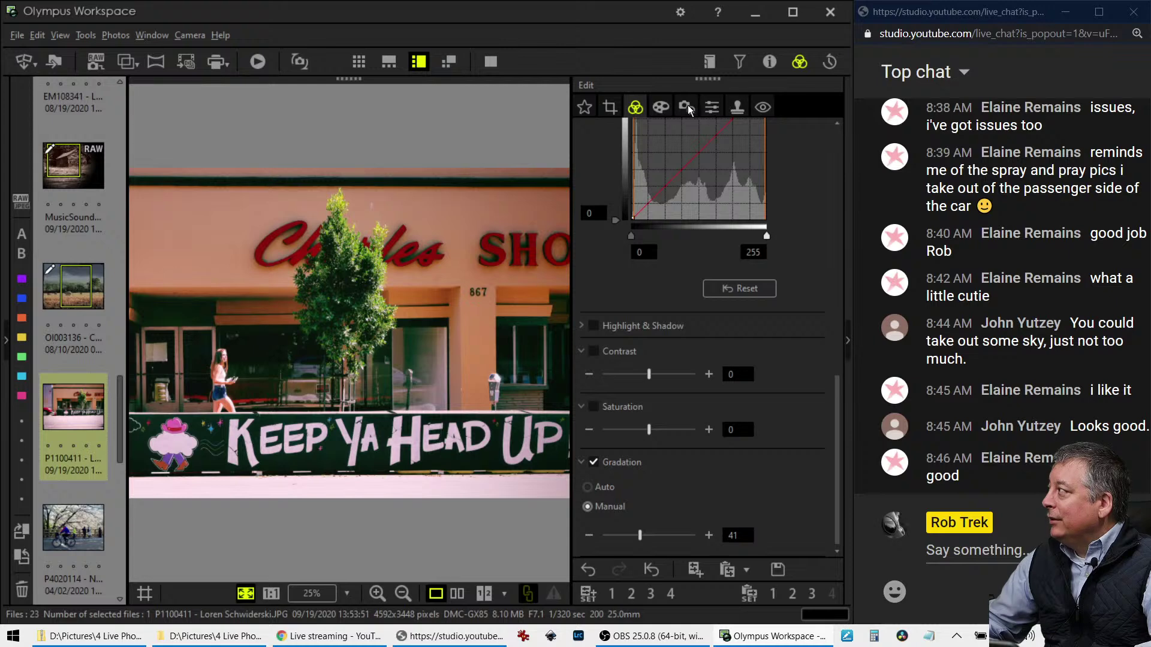
{"action": "left_click", "coordinate": [663, 108]}
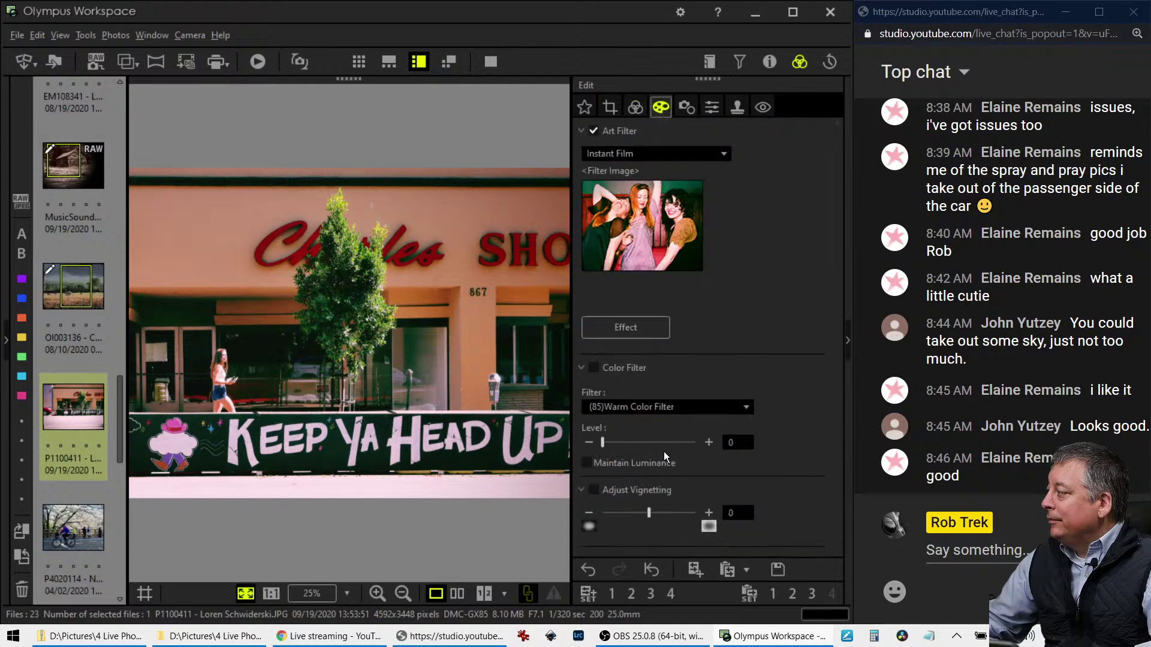
{"action": "left_click_drag", "start_coordinate": [646, 512], "coordinate": [631, 509]}
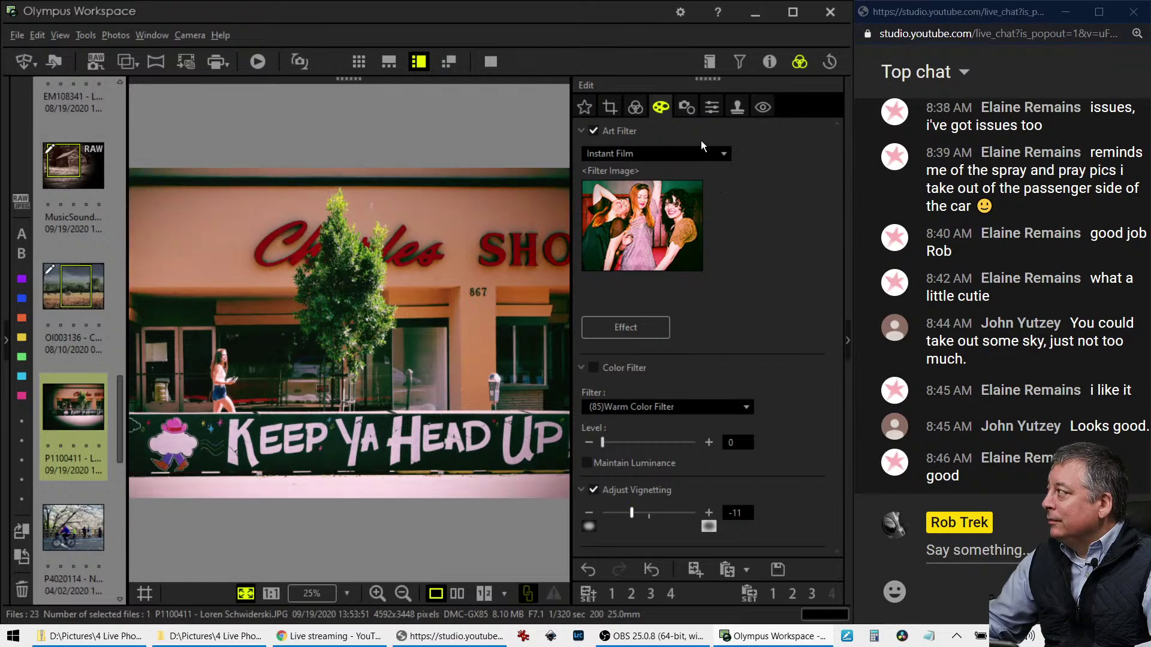
Raise the storefront photo's manual gradation to 45
{"action": "left_click", "coordinate": [636, 108]}
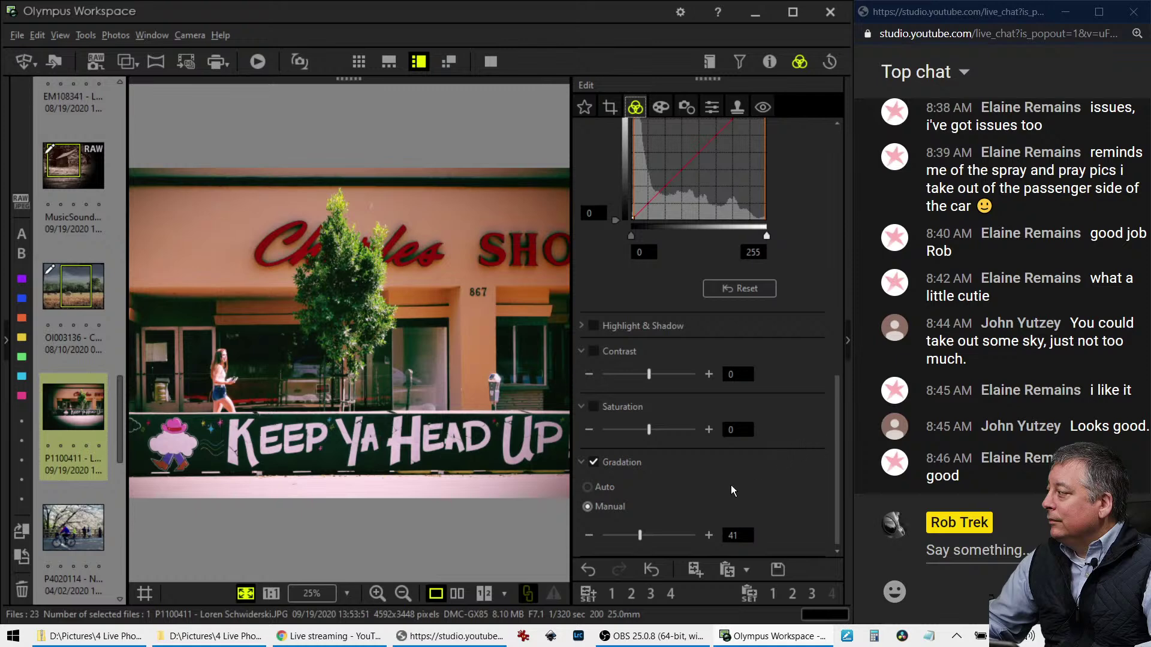
{"action": "left_click", "coordinate": [641, 533]}
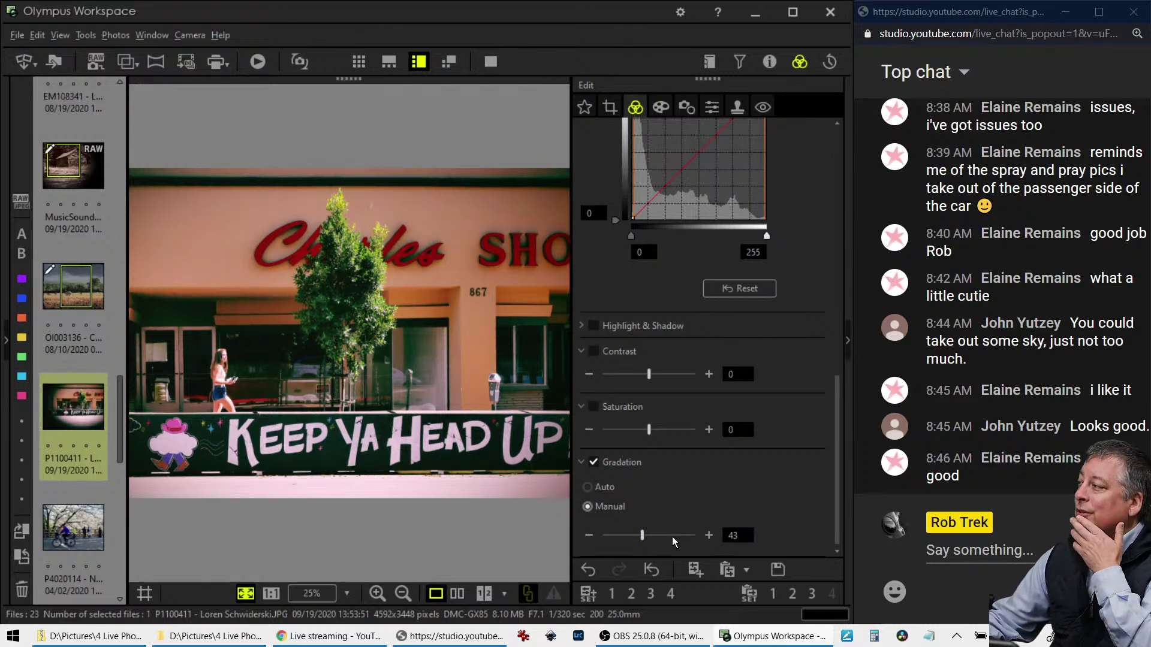
{"action": "left_click_drag", "start_coordinate": [641, 535], "coordinate": [643, 535]}
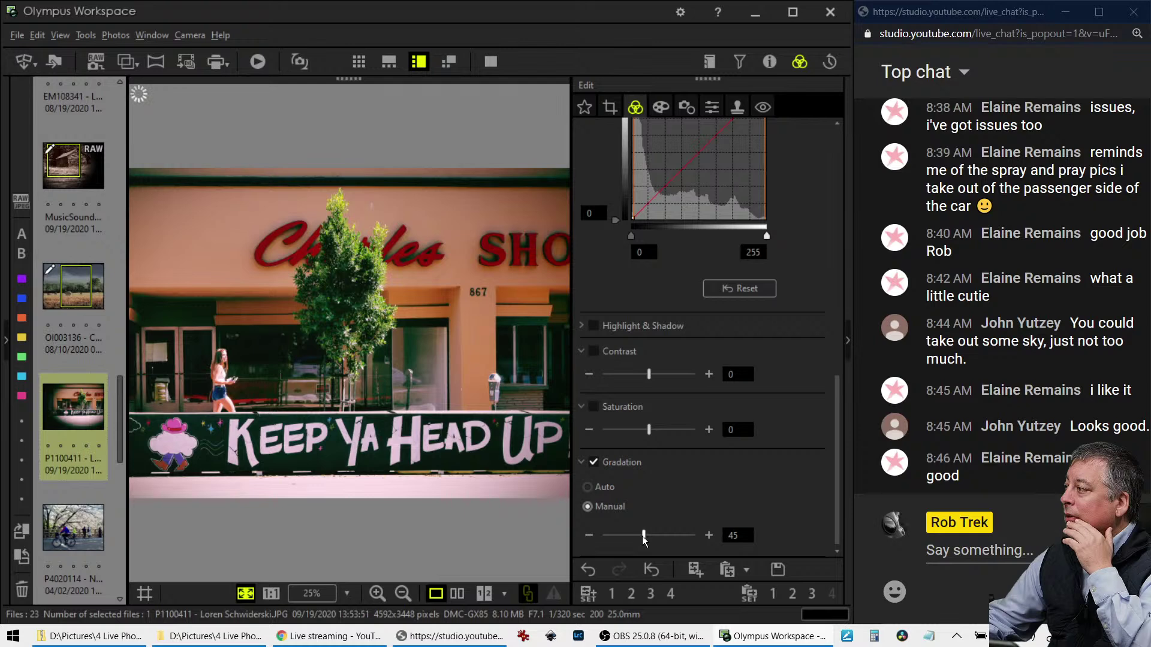
{"action": "left_click", "coordinate": [661, 109]}
{"action": "left_click", "coordinate": [634, 113]}
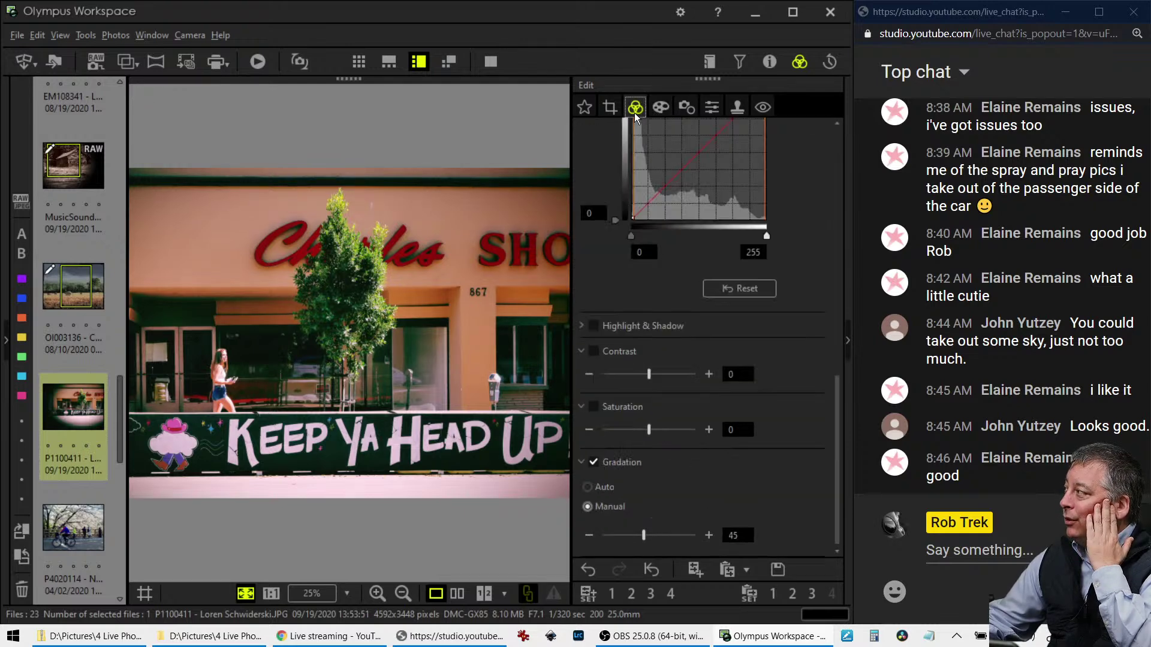
Readjust the storefront photo's 4:3 crop to about 3206 x 2404 pixels, keeping the woman, tree, sign and whole barrier drawing inside
{"action": "left_click", "coordinate": [610, 111]}
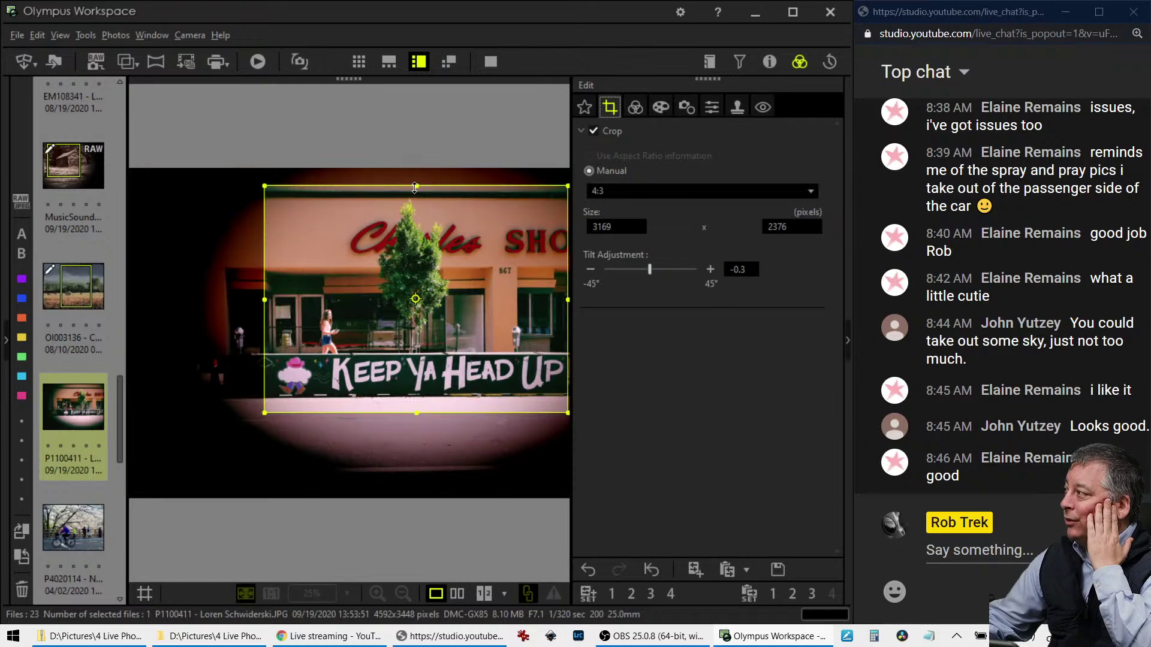
{"action": "left_click_drag", "start_coordinate": [415, 188], "coordinate": [471, 245]}
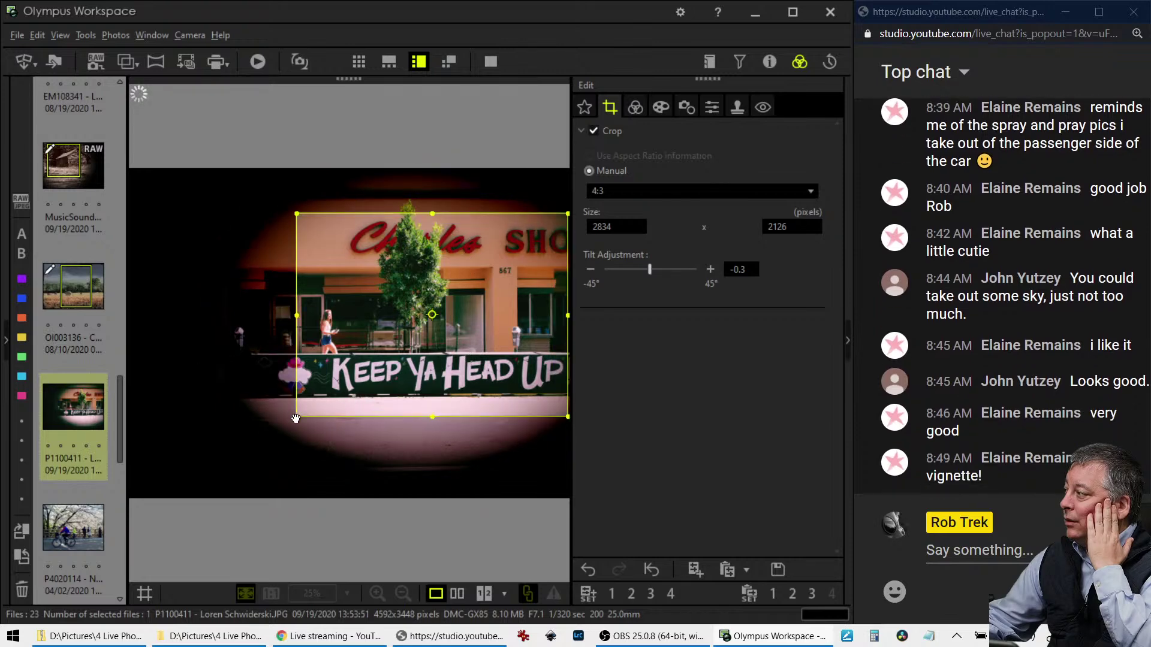
{"action": "left_click_drag", "start_coordinate": [301, 414], "coordinate": [285, 426]}
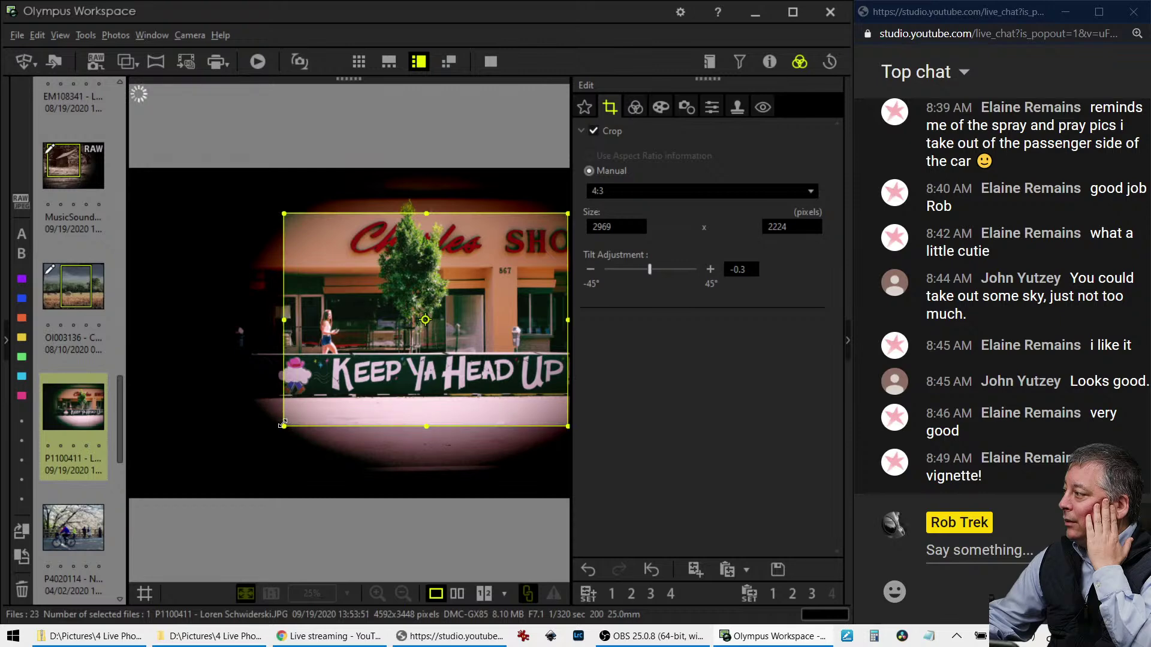
{"action": "left_click_drag", "start_coordinate": [284, 426], "coordinate": [269, 424]}
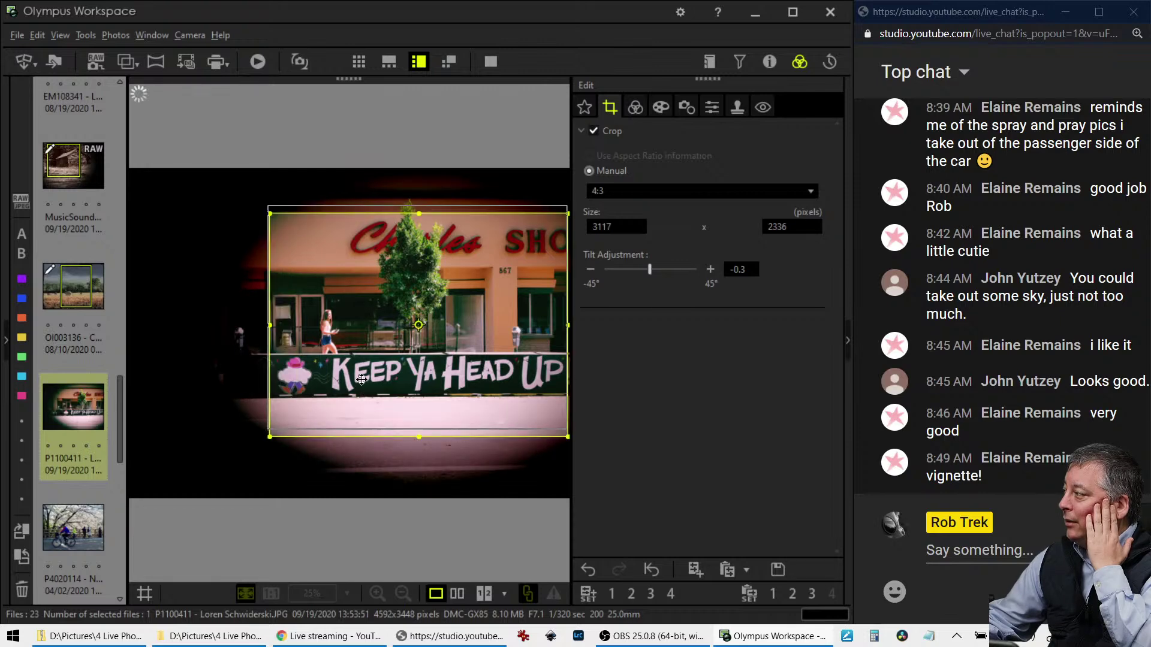
{"action": "left_click_drag", "start_coordinate": [369, 375], "coordinate": [381, 371]}
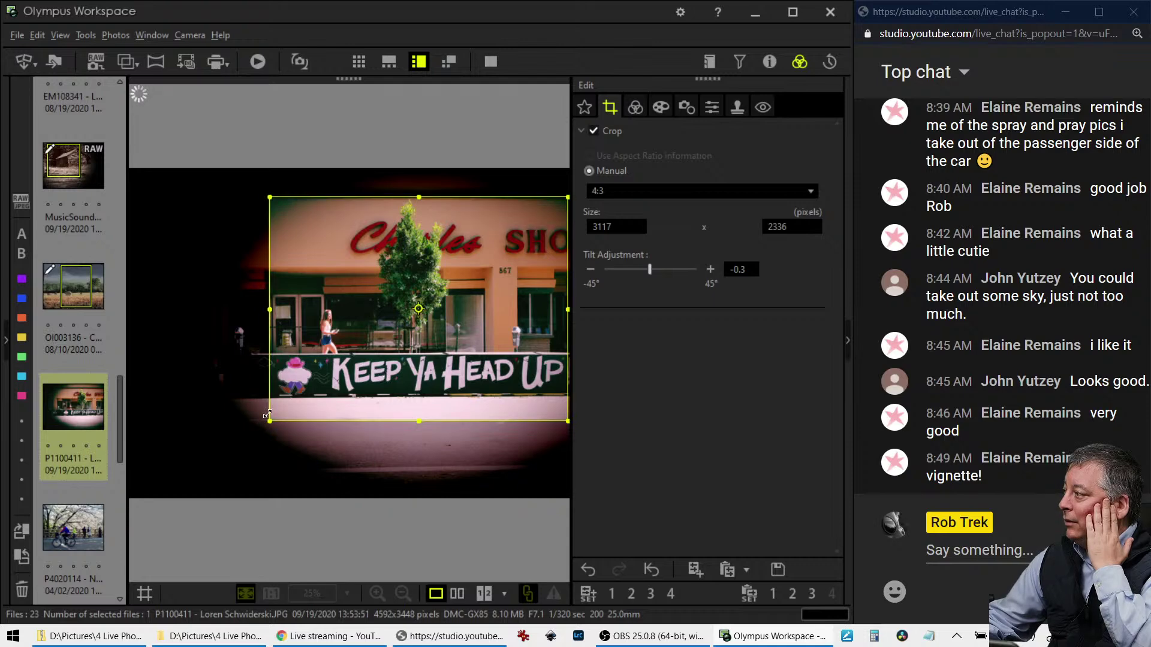
{"action": "left_click_drag", "start_coordinate": [307, 396], "coordinate": [291, 413]}
{"action": "left_click_drag", "start_coordinate": [314, 397], "coordinate": [316, 389]}
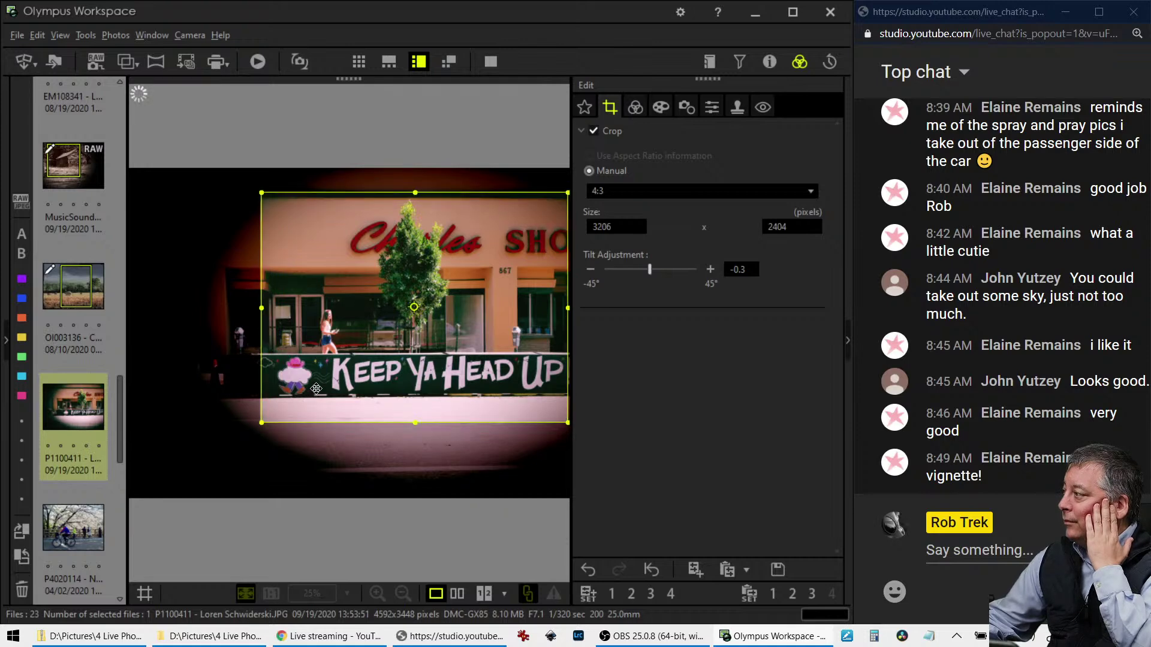
{"action": "left_click_drag", "start_coordinate": [316, 389], "coordinate": [321, 381]}
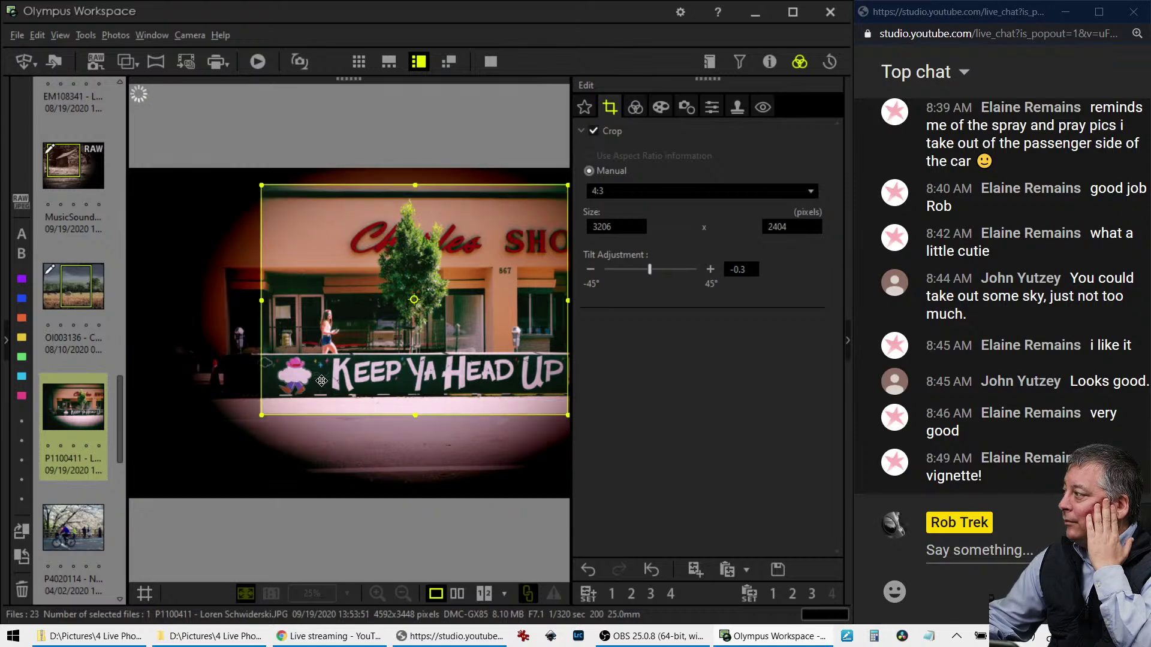
Compare the original and edited storefront photos side by side in full screen
{"action": "left_click", "coordinate": [634, 110]}
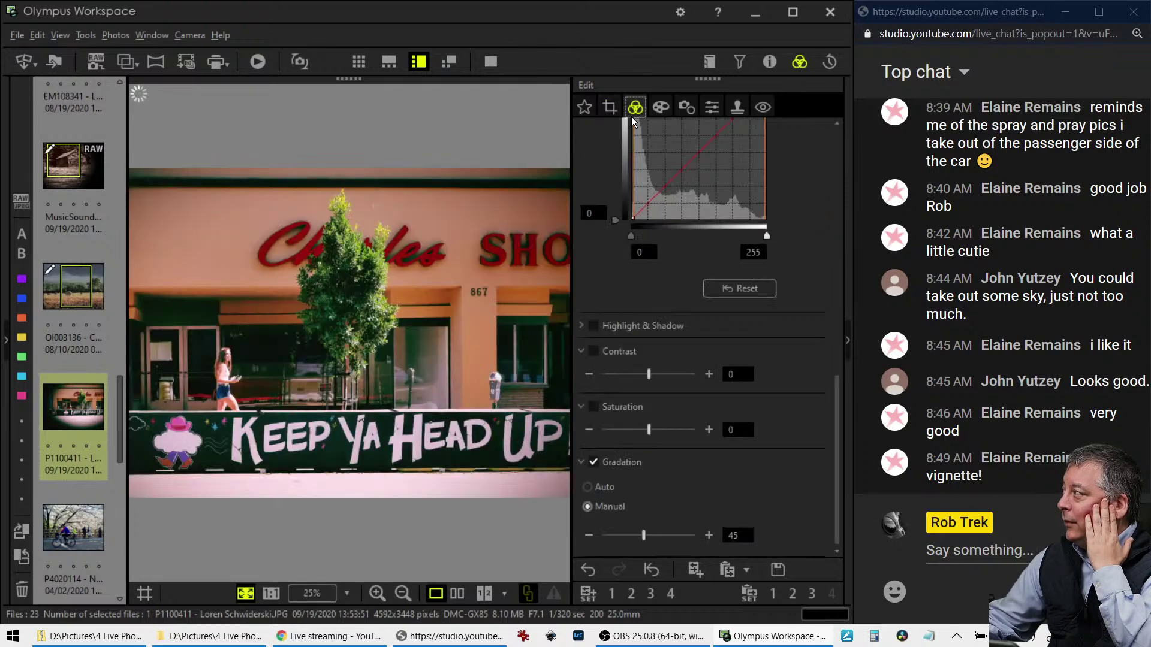
{"action": "left_click", "coordinate": [457, 593]}
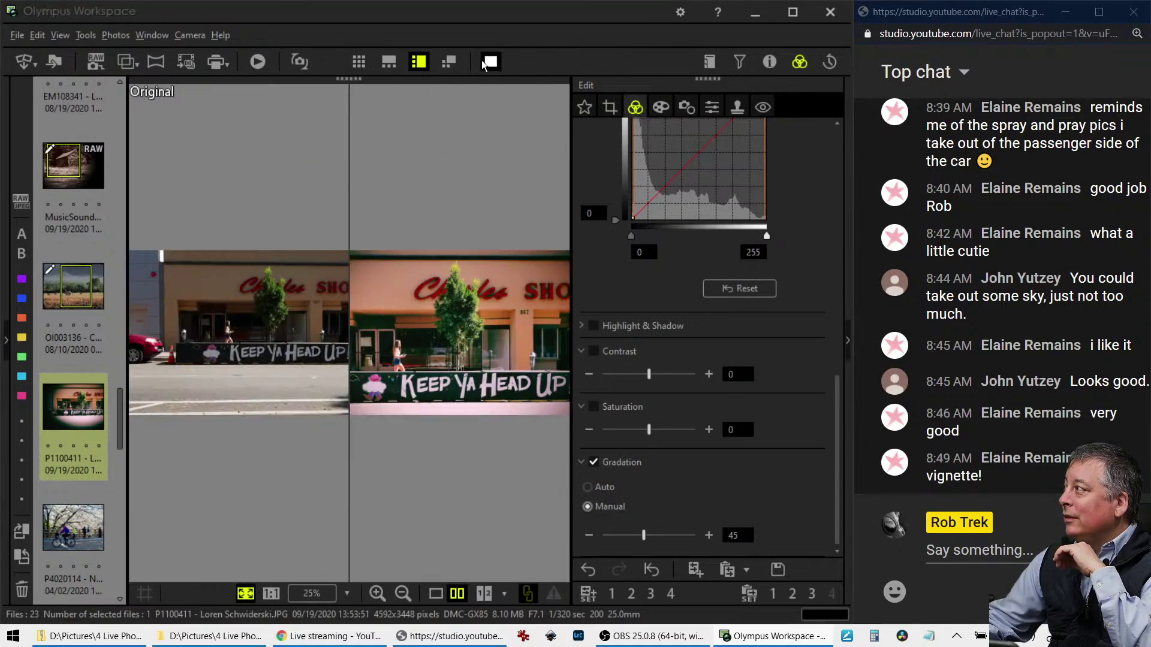
{"action": "left_click", "coordinate": [491, 61]}
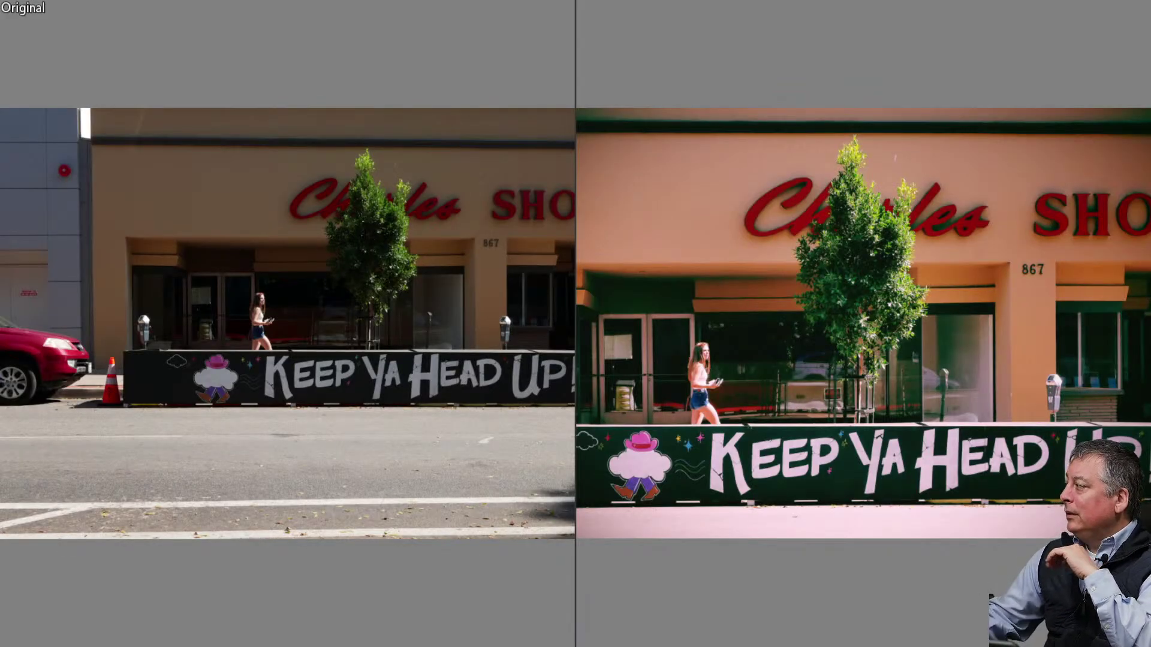
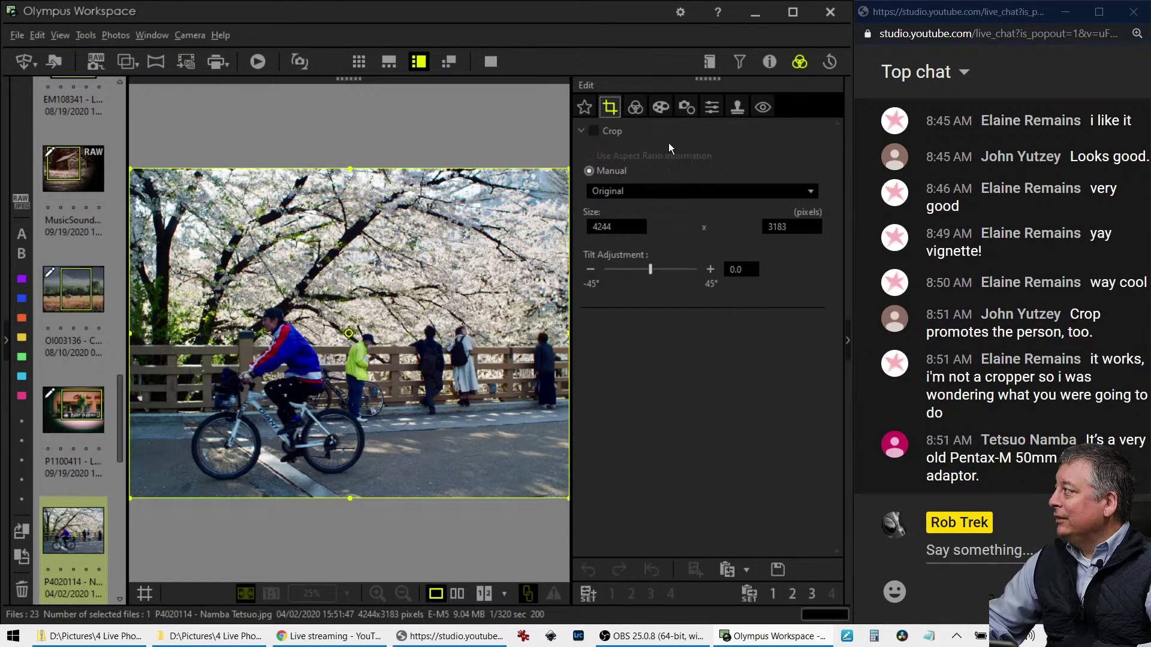
Check the lens correction settings and shooting details of the cherry blossom photo with the cyclist
{"action": "left_click", "coordinate": [684, 109]}
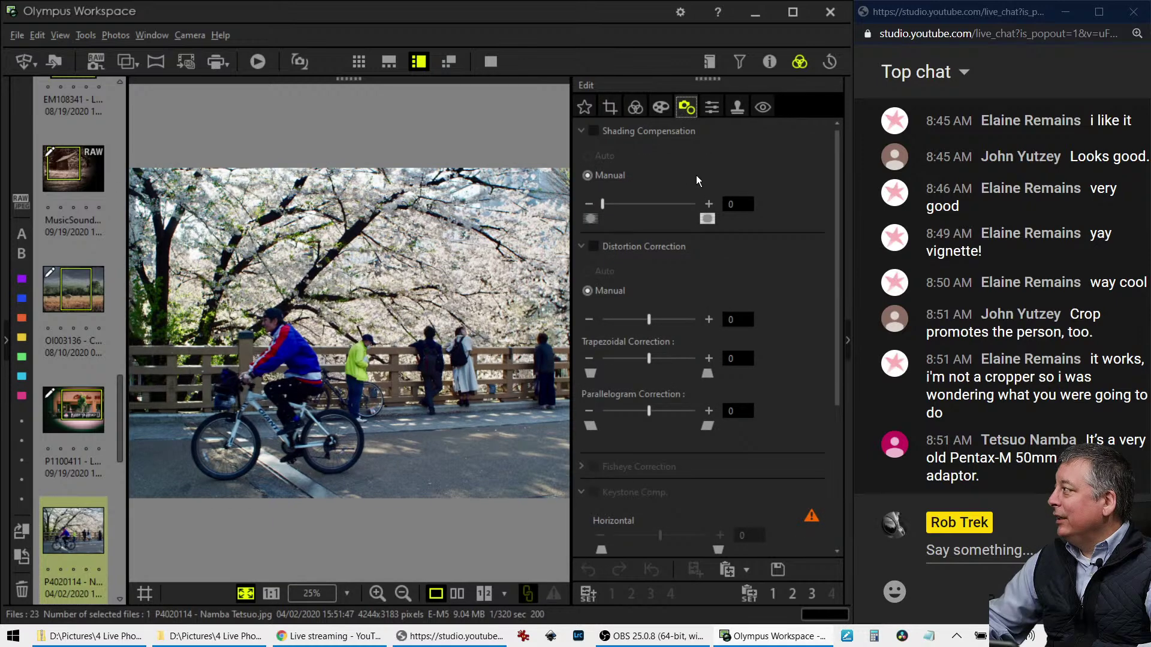
{"action": "left_click", "coordinate": [767, 63]}
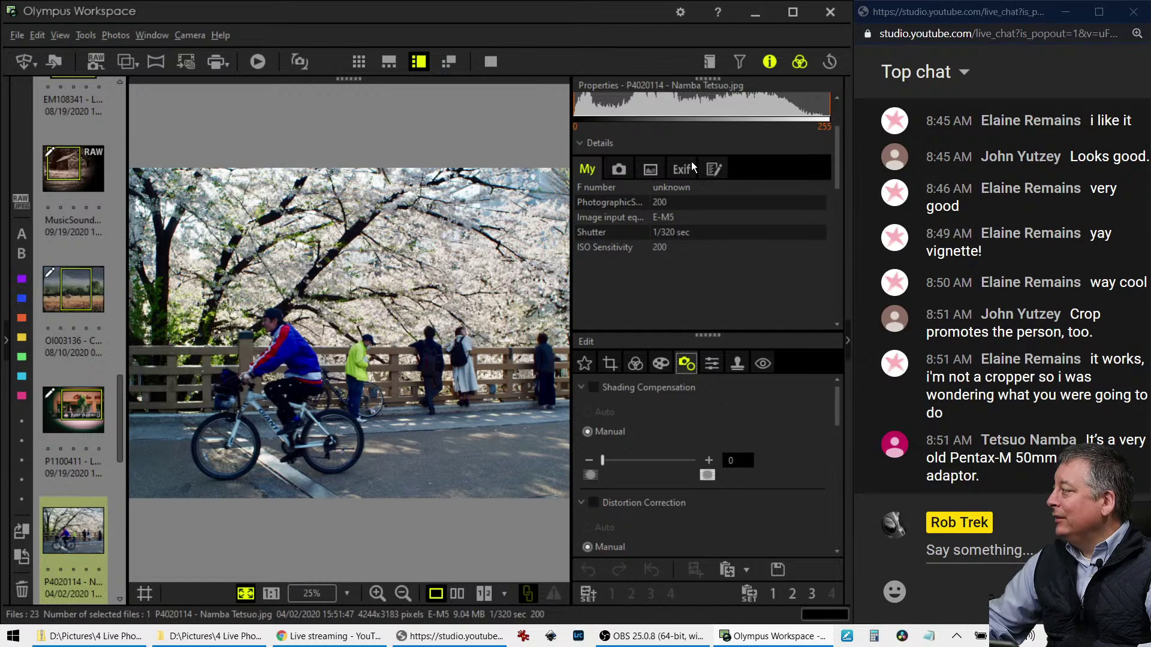
{"action": "left_click", "coordinate": [763, 59]}
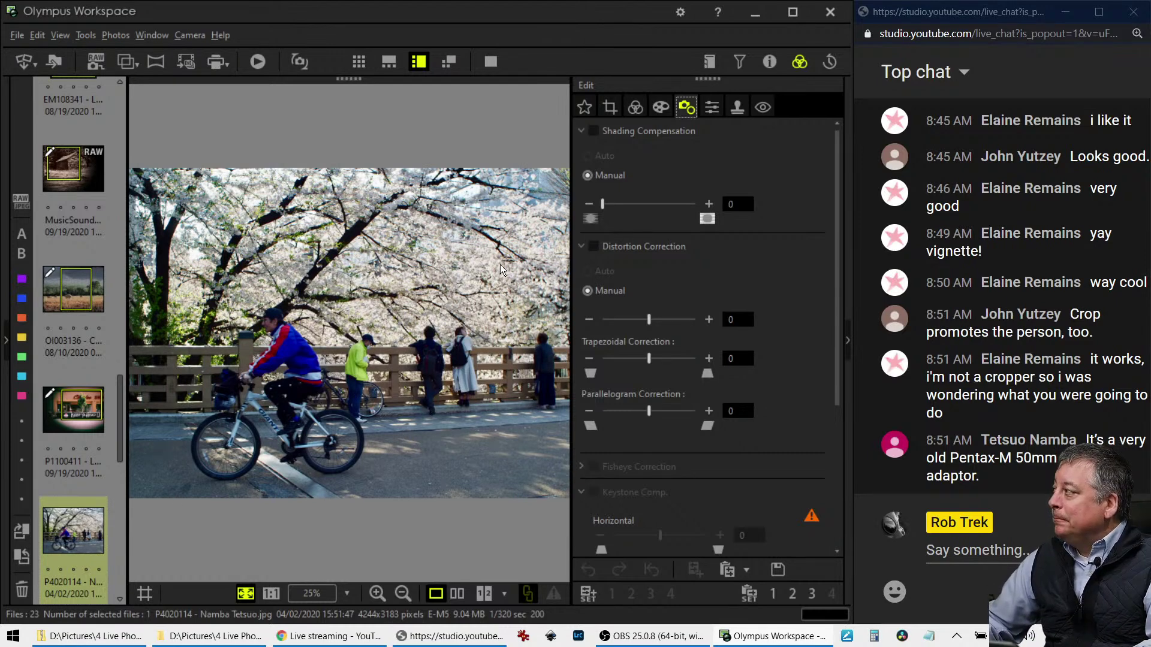
Crop the cherry blossom photo at 2:3 to about 1786 x 2682 pixels around the three people at the bridge railing
{"action": "left_click", "coordinate": [616, 111]}
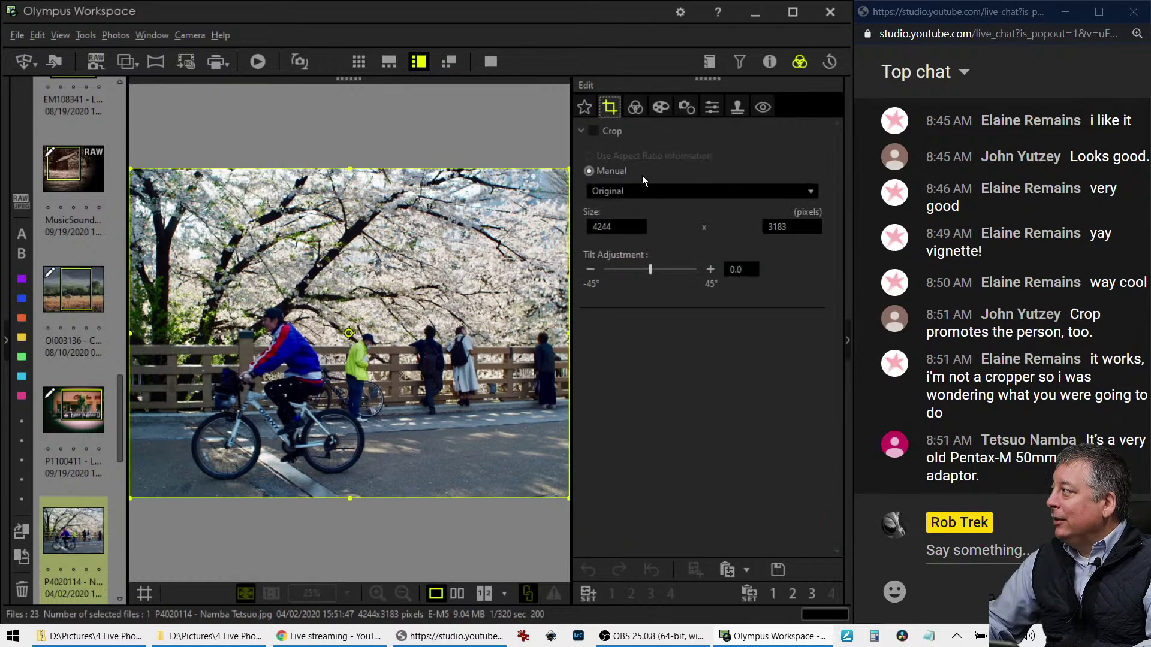
{"action": "left_click", "coordinate": [642, 190]}
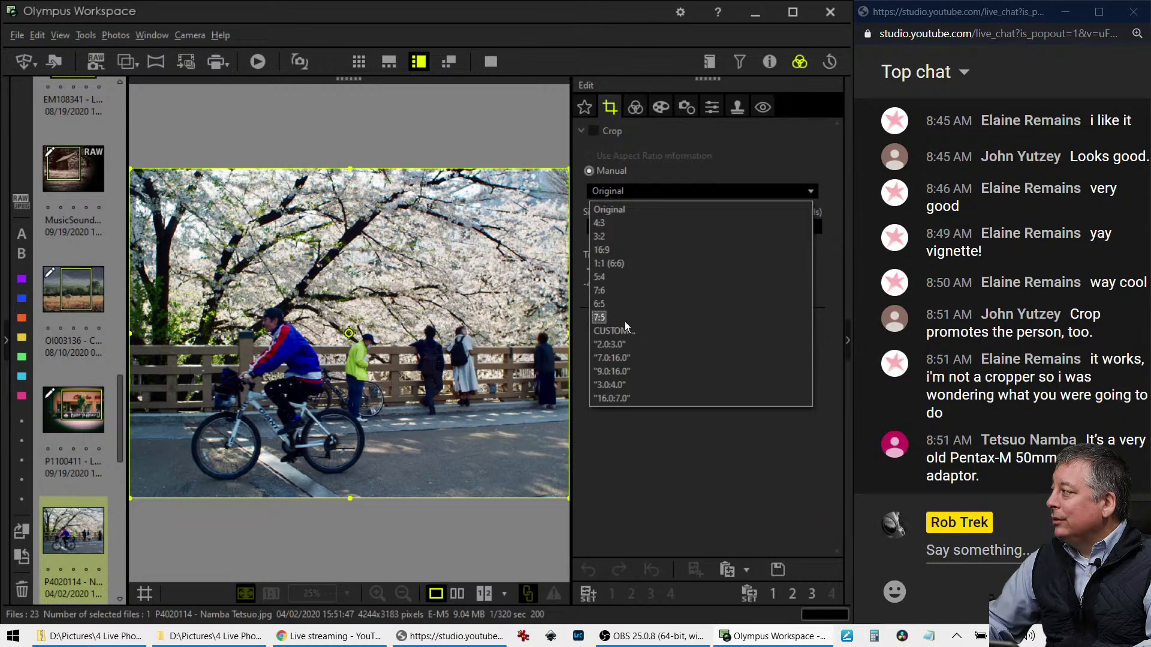
{"action": "left_click", "coordinate": [624, 349]}
{"action": "left_click_drag", "start_coordinate": [387, 354], "coordinate": [505, 366]}
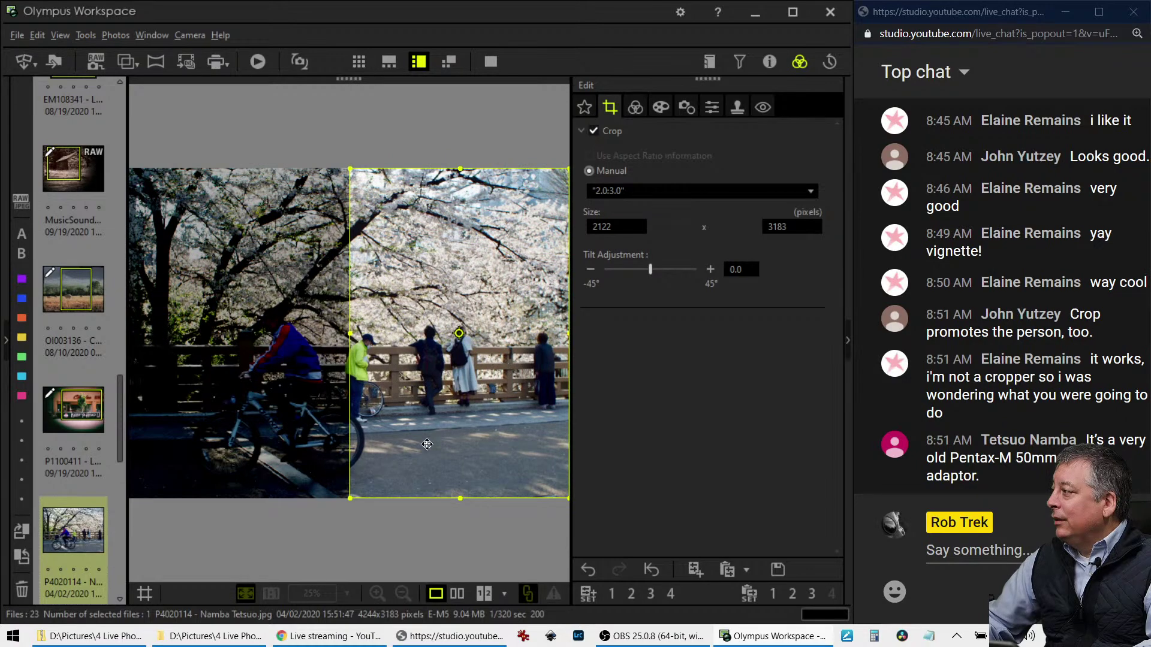
{"action": "left_click_drag", "start_coordinate": [347, 497], "coordinate": [456, 446]}
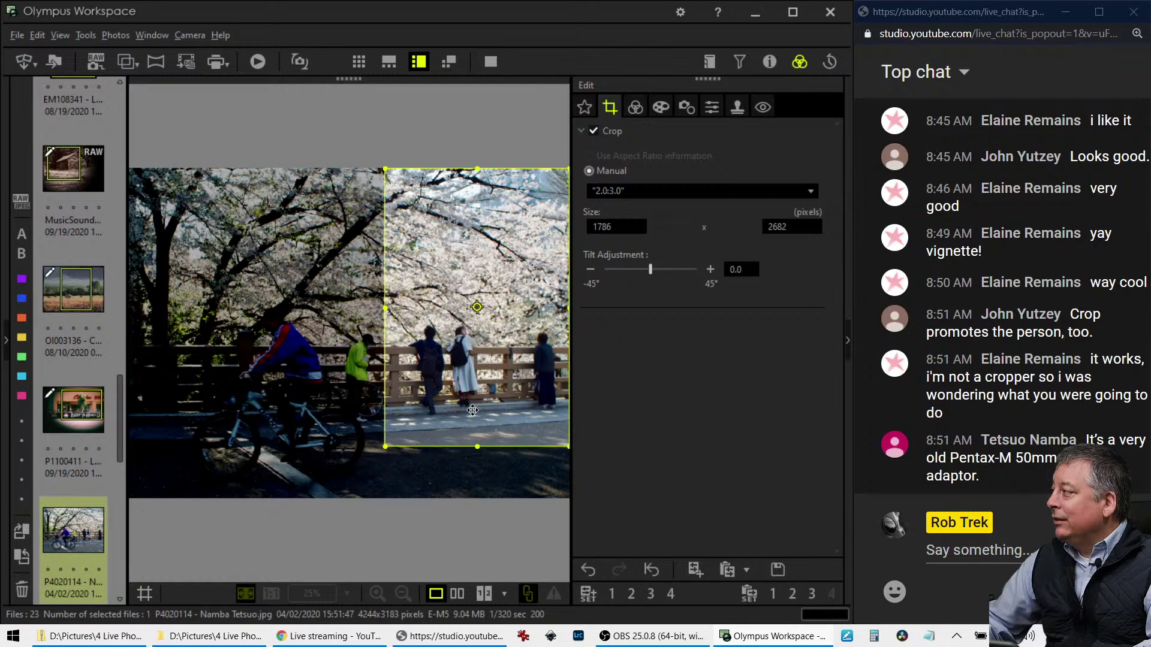
Try darkening the cropped cherry blossom photo with an exposure compensation of -24
{"action": "left_click", "coordinate": [636, 111]}
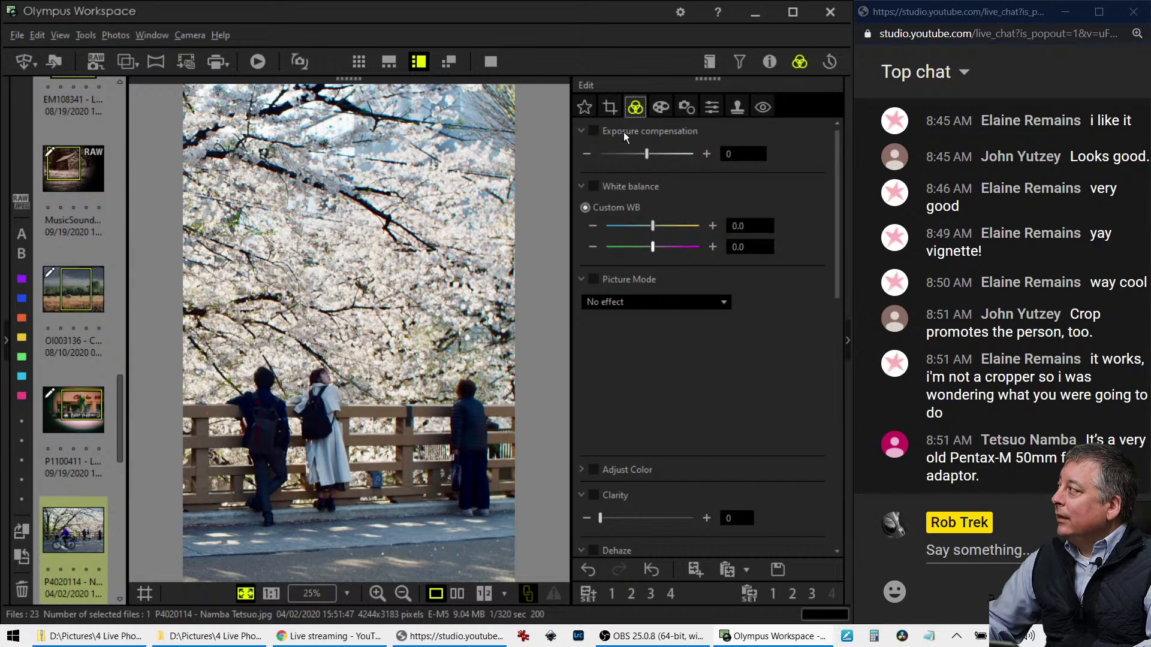
{"action": "left_click", "coordinate": [595, 155]}
{"action": "left_click", "coordinate": [594, 155]}
{"action": "left_click", "coordinate": [595, 153]}
{"action": "left_click", "coordinate": [595, 153]}
{"action": "left_click", "coordinate": [594, 154]}
{"action": "left_click", "coordinate": [594, 154]}
{"action": "left_click", "coordinate": [595, 154]}
{"action": "left_click", "coordinate": [595, 153]}
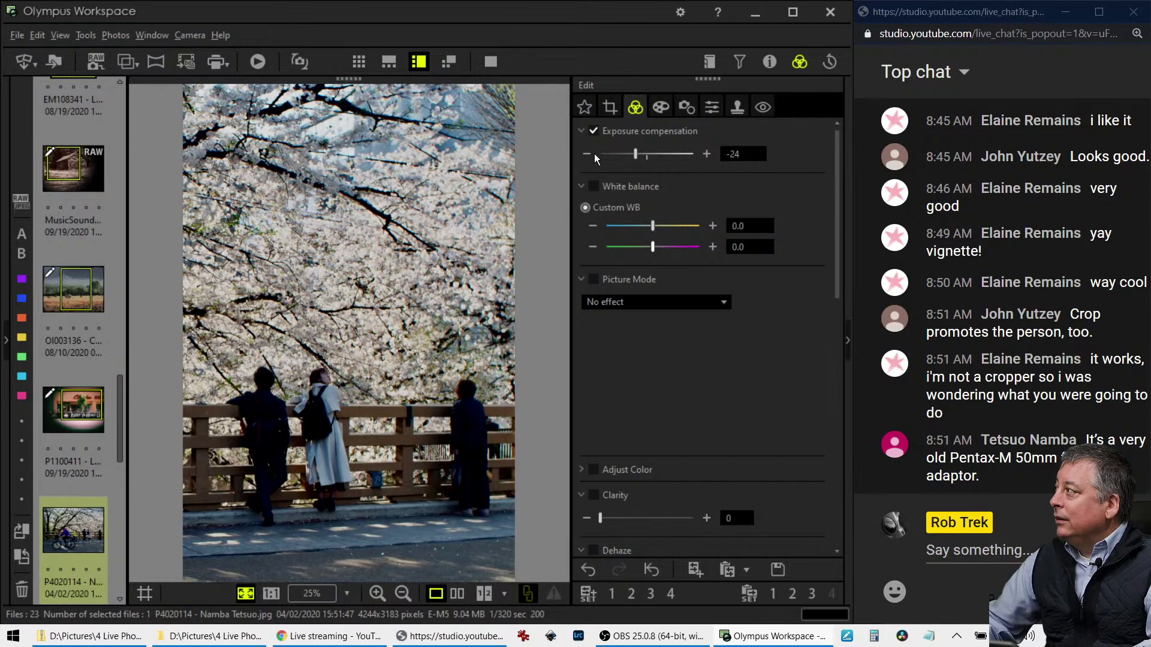
{"action": "left_click_drag", "start_coordinate": [636, 154], "coordinate": [646, 155]}
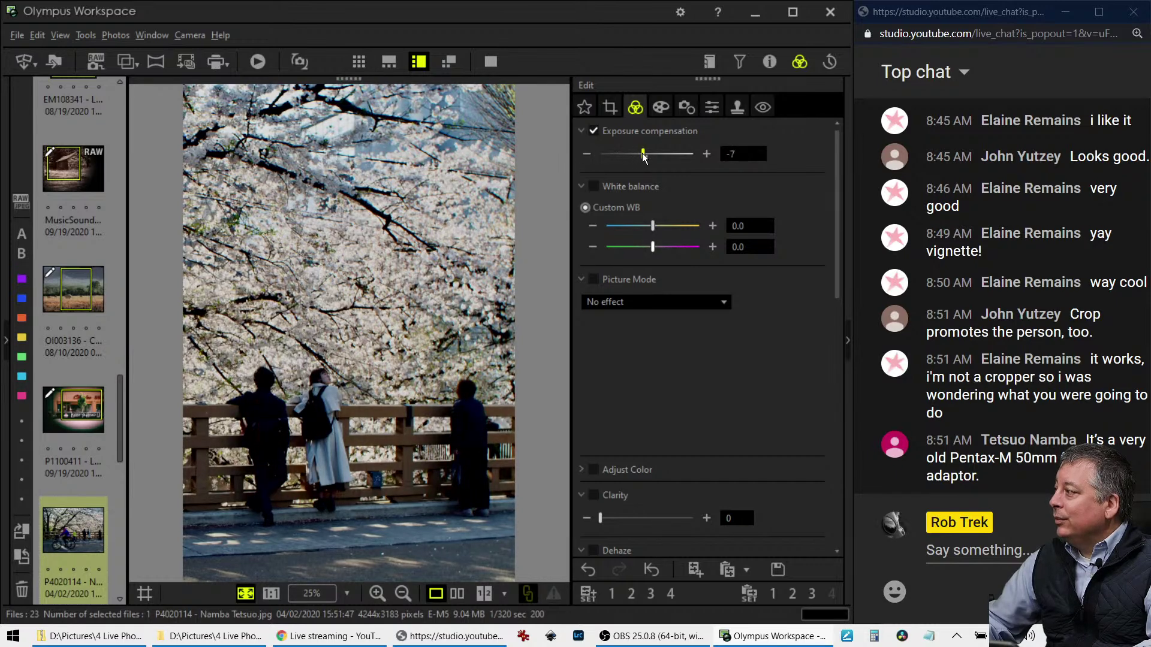
Level the railing by setting the crop's tilt adjustment to -0.1
{"action": "left_click", "coordinate": [609, 107]}
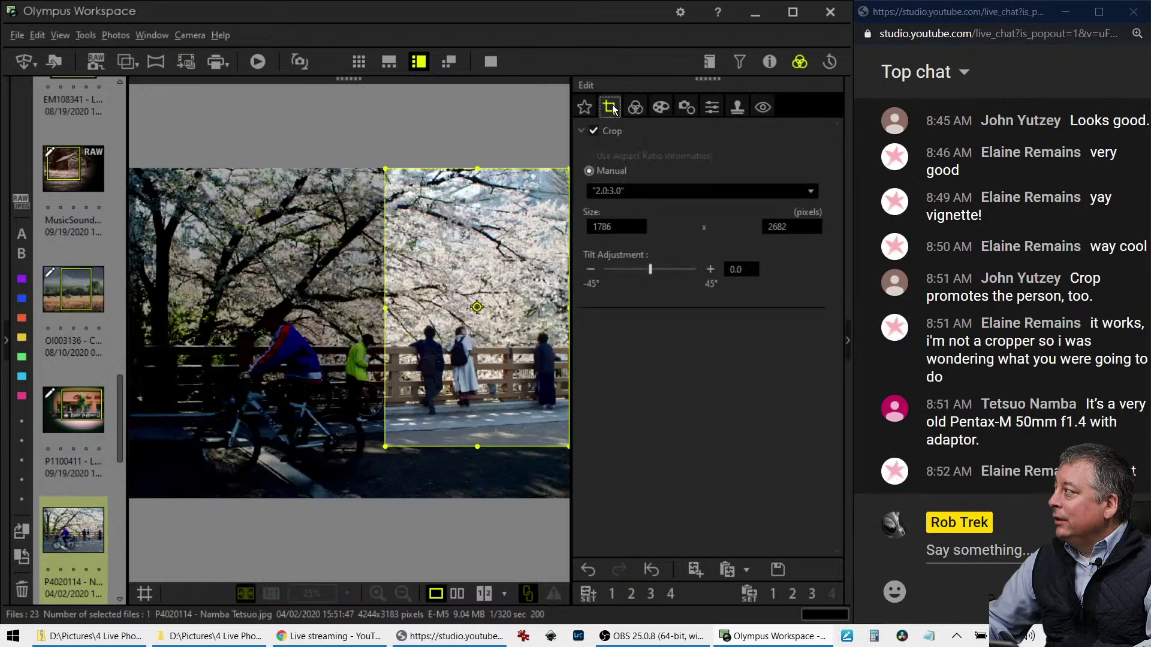
{"action": "left_click", "coordinate": [592, 271]}
{"action": "left_click", "coordinate": [591, 270]}
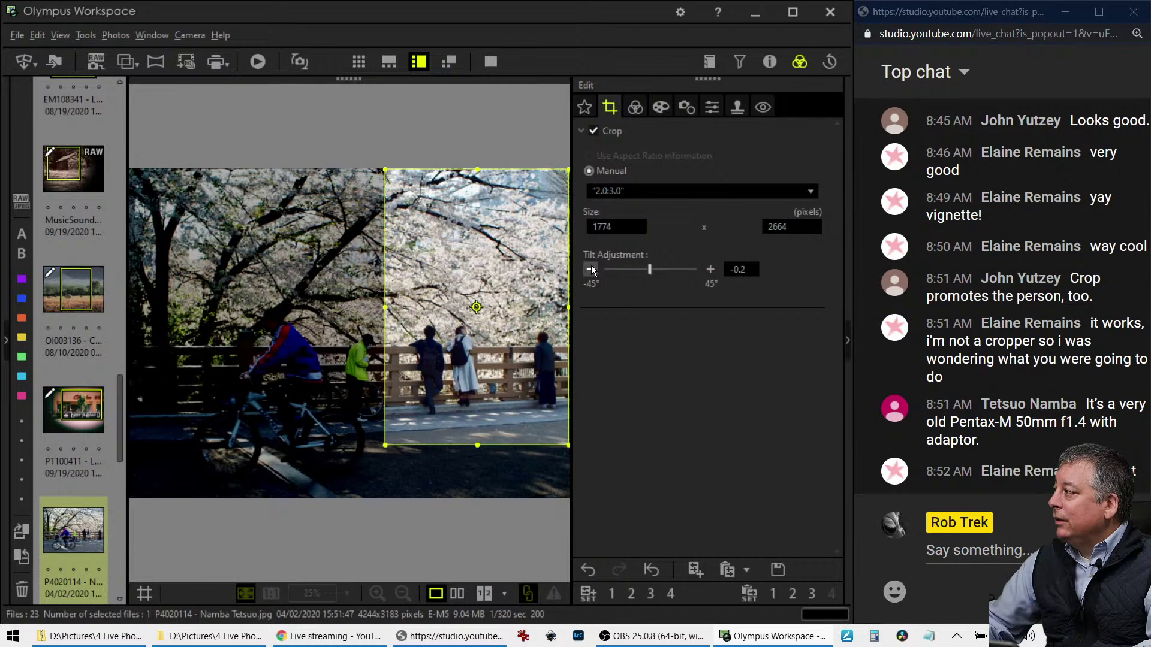
{"action": "left_click", "coordinate": [711, 270]}
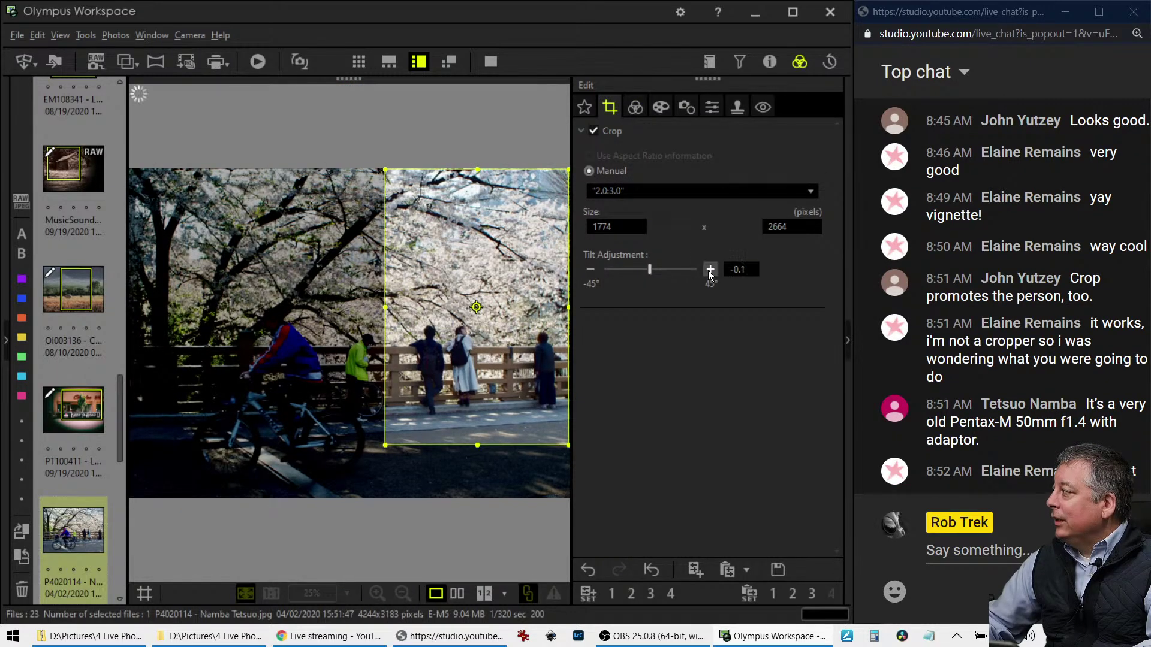
Return the exposure compensation to 0 and raise the photo's sharpness to 7
{"action": "left_click", "coordinate": [635, 108]}
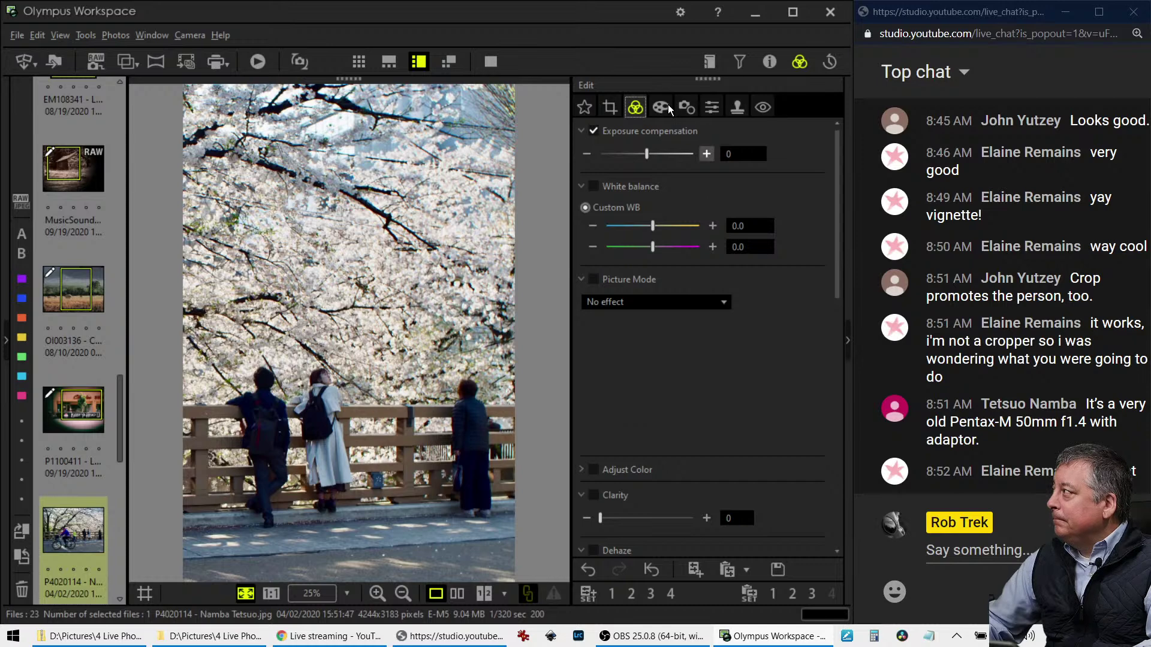
{"action": "left_click", "coordinate": [712, 109]}
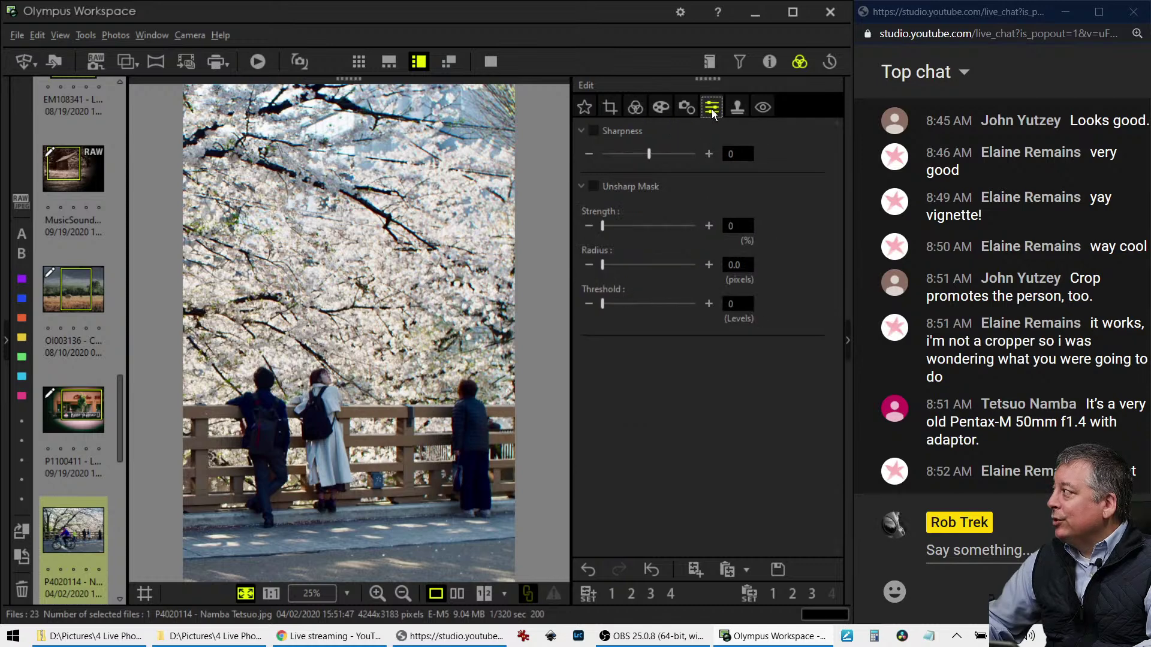
{"action": "left_click_drag", "start_coordinate": [648, 156], "coordinate": [713, 153]}
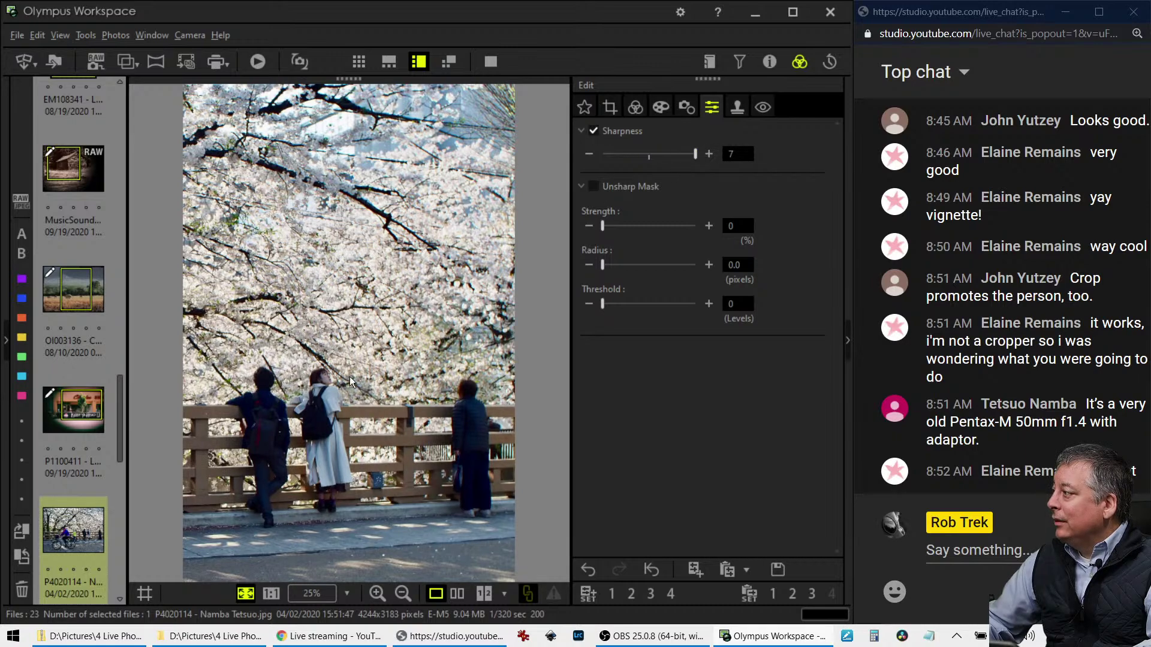
Apply an unsharp mask with strength 266%, radius 1.5 pixels and threshold 10 levels, viewing the woman with the backpack at full size
{"action": "left_click", "coordinate": [310, 409]}
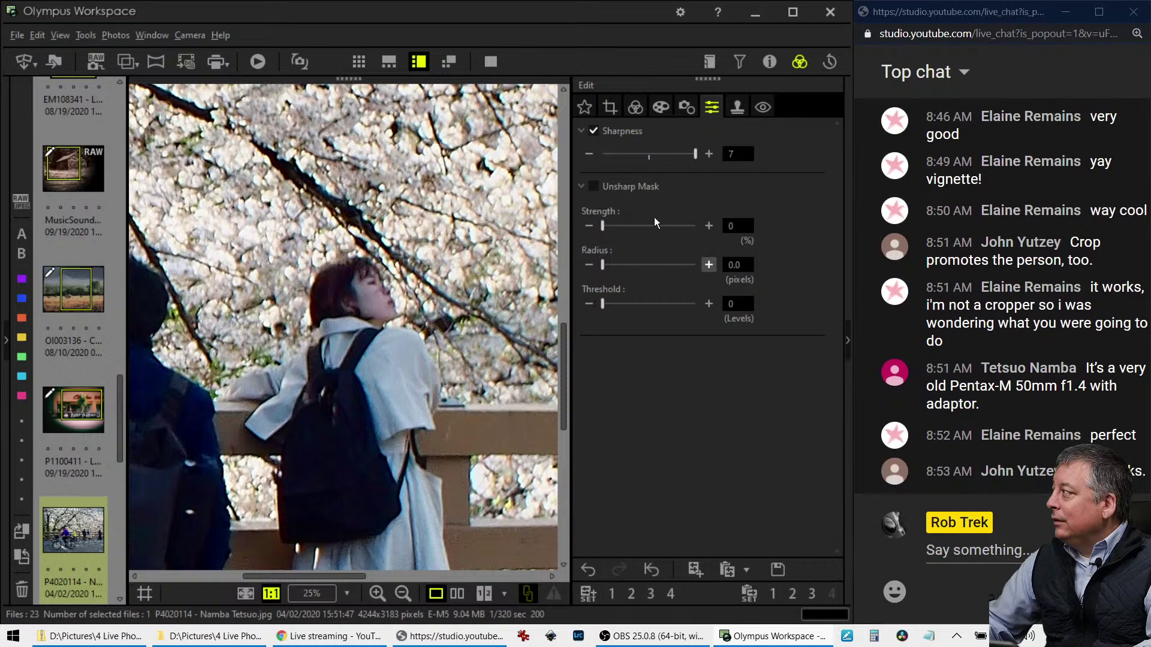
{"action": "left_click_drag", "start_coordinate": [606, 229], "coordinate": [651, 226]}
{"action": "left_click", "coordinate": [728, 266]}
{"action": "type", "text": "1"}
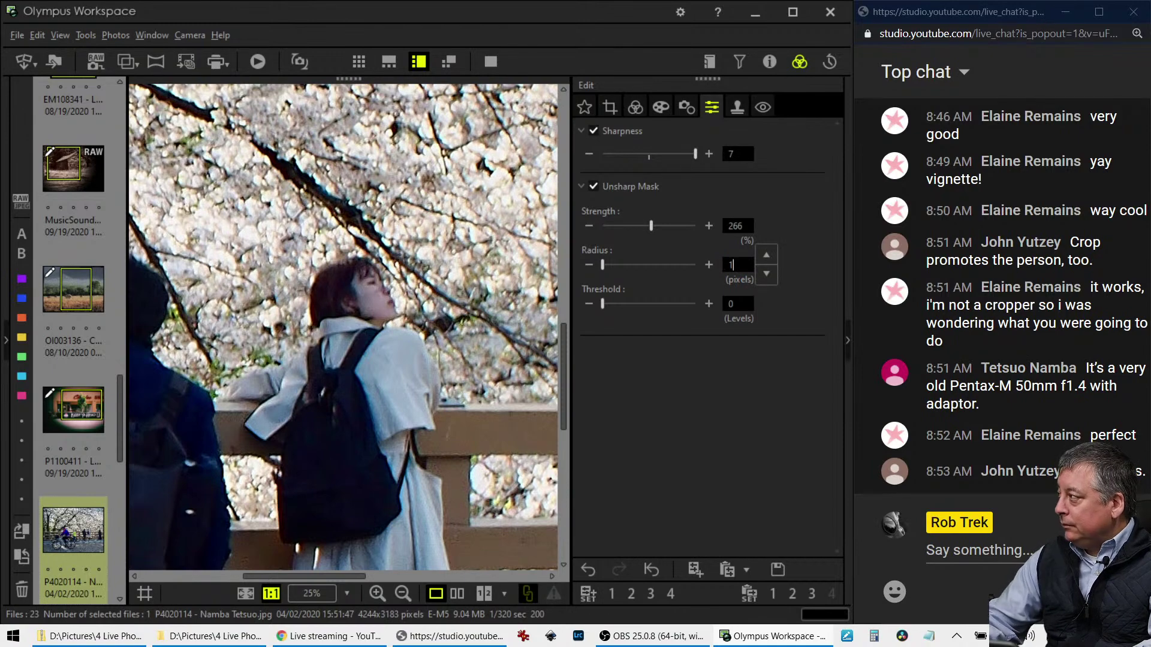
{"action": "type", "text": ".5"}
{"action": "key", "text": "Tab"}
{"action": "type", "text": "10"}
{"action": "key", "text": "Tab"}
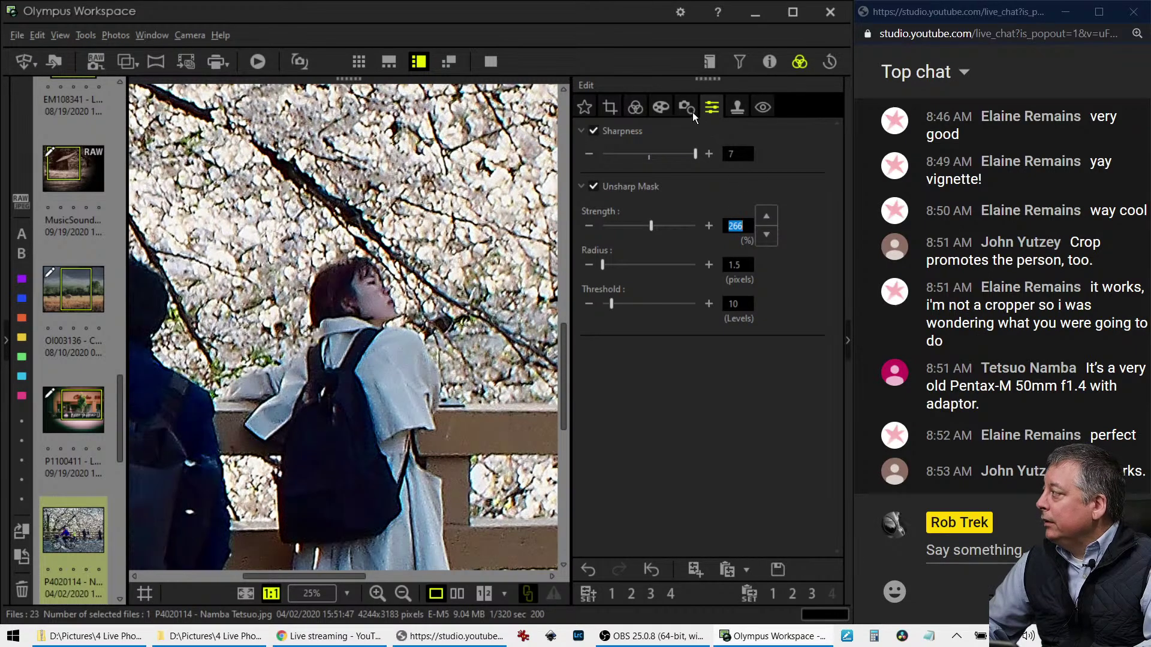
Tighten the 2:3 crop around the three people to about 1708 x 2561 pixels and set its tilt to -0.2
{"action": "left_click", "coordinate": [628, 108]}
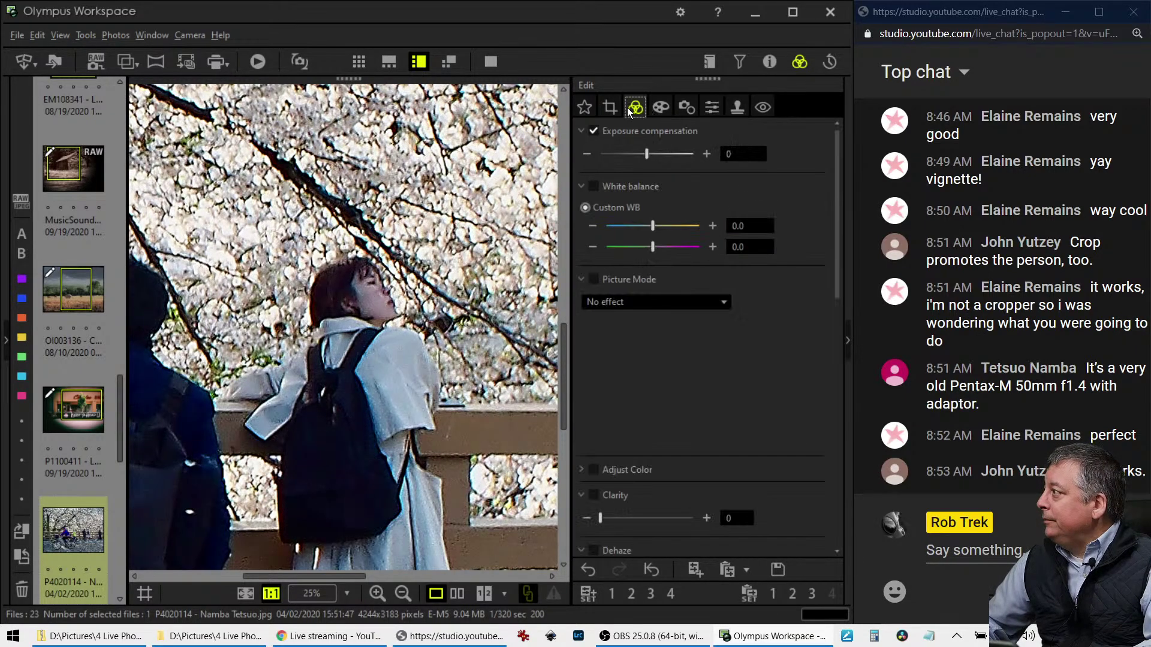
{"action": "double_click", "coordinate": [454, 229]}
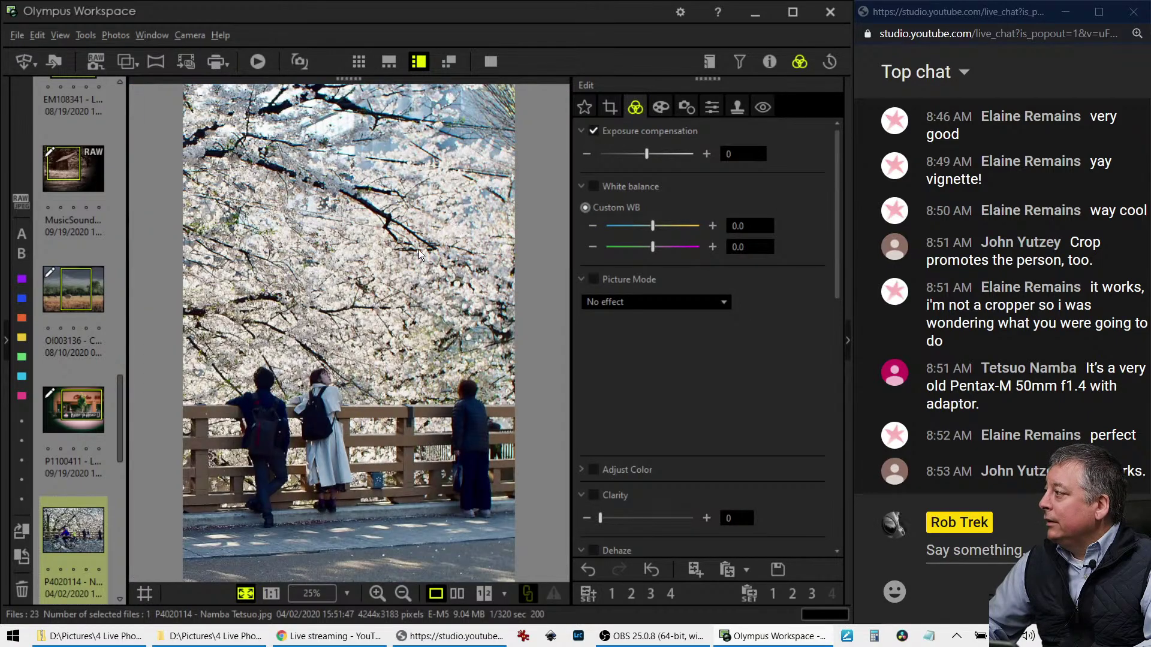
{"action": "left_click", "coordinate": [602, 113]}
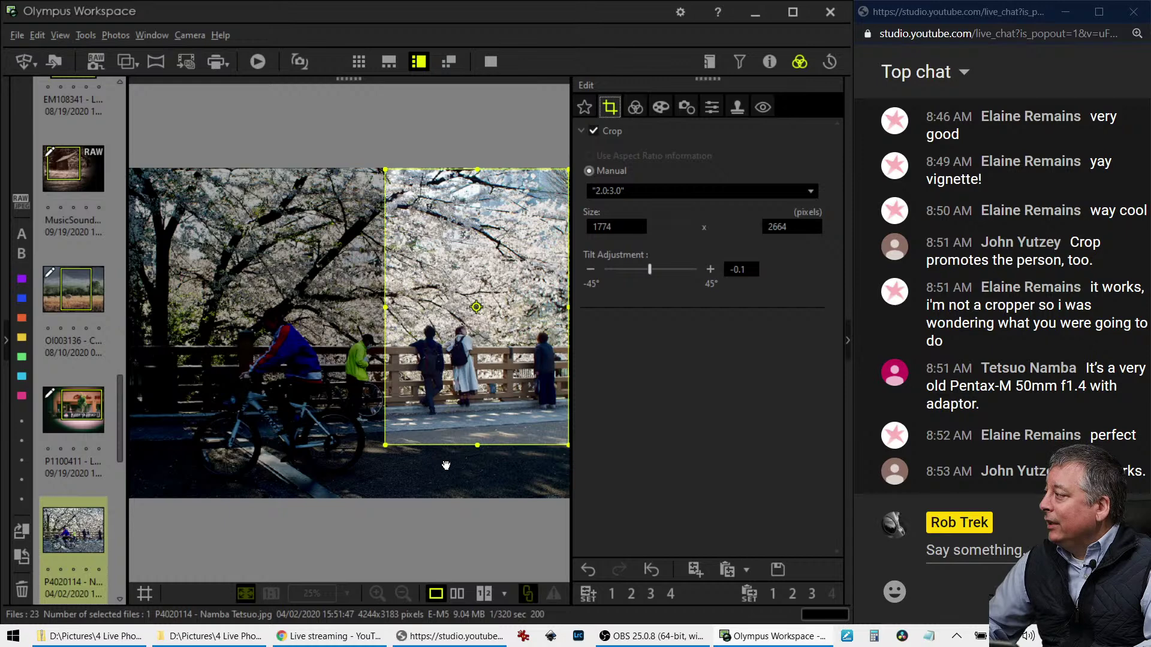
{"action": "left_click_drag", "start_coordinate": [477, 445], "coordinate": [478, 433]}
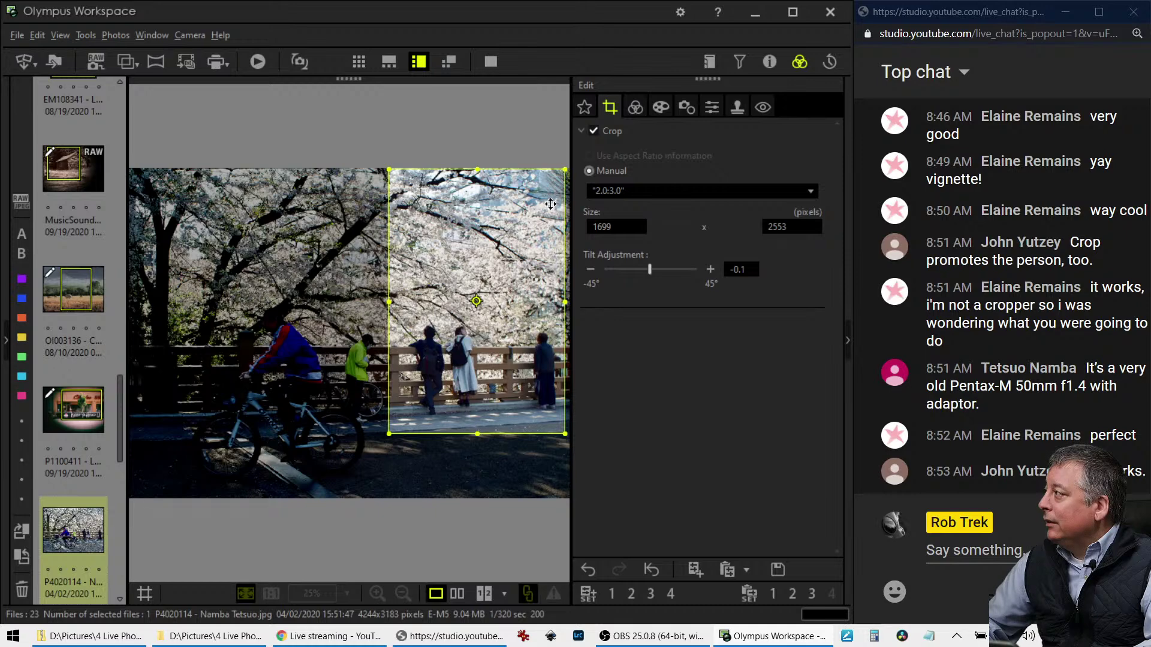
{"action": "left_click_drag", "start_coordinate": [475, 170], "coordinate": [475, 168]}
{"action": "left_click_drag", "start_coordinate": [530, 213], "coordinate": [532, 212]}
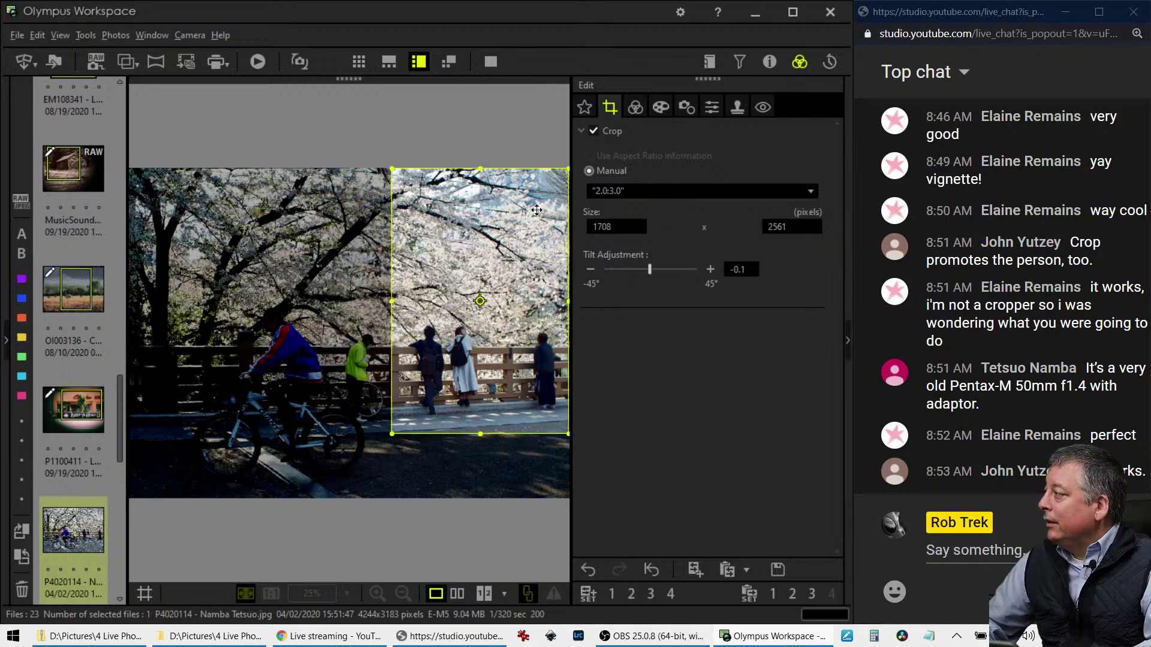
{"action": "left_click", "coordinate": [635, 107]}
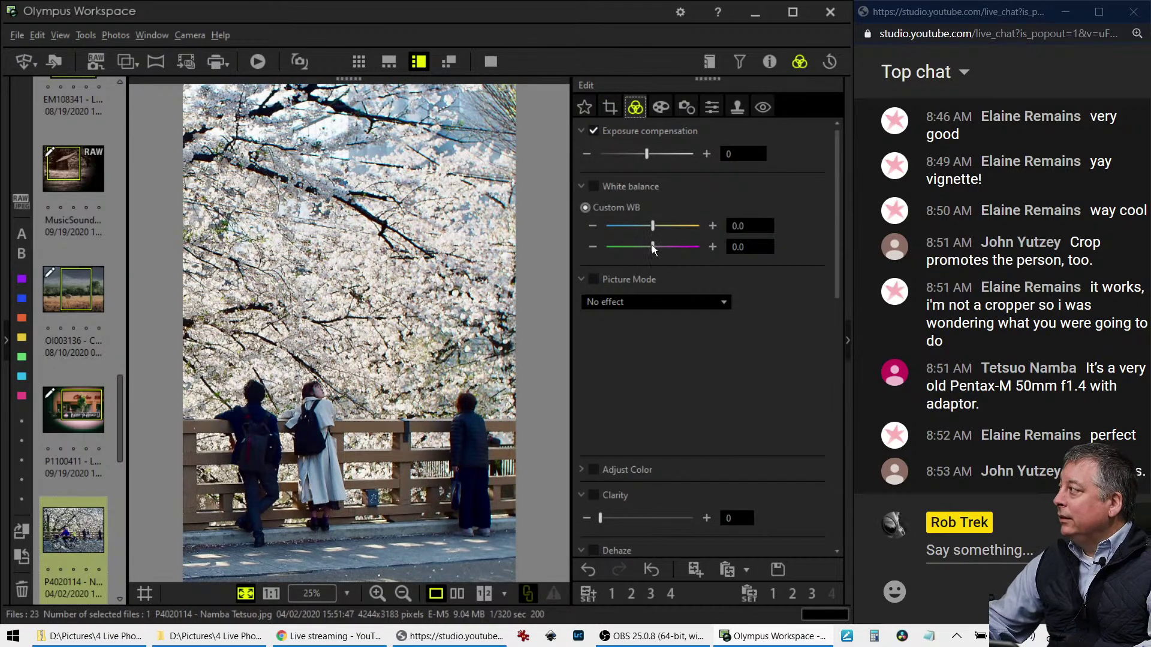
{"action": "left_click", "coordinate": [613, 115]}
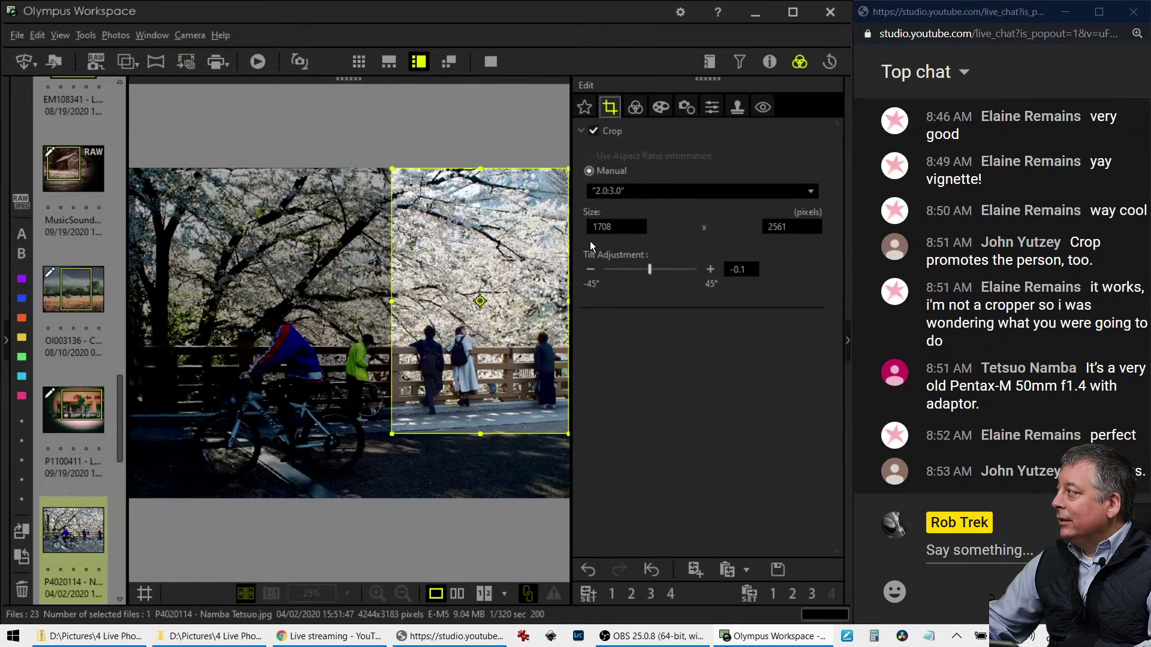
{"action": "left_click", "coordinate": [636, 113]}
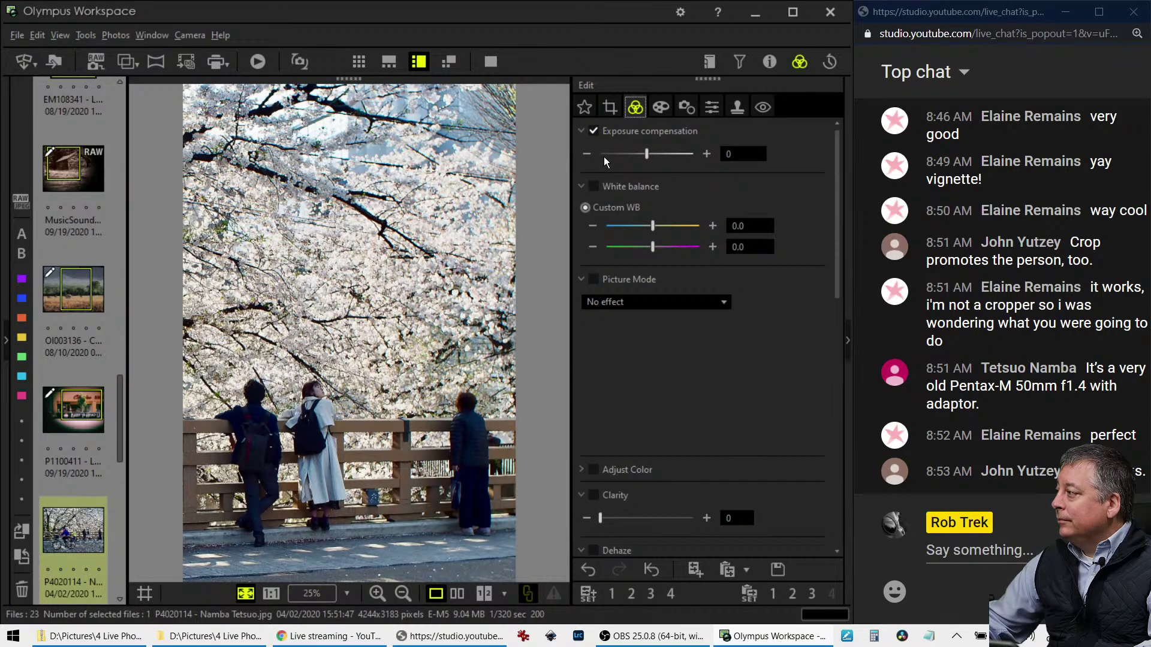
Add midtone and shadow points to the RGB tone curve and warm the custom white balance to 0.7
{"action": "scroll", "coordinate": [634, 369], "scroll_direction": "down", "scroll_amount": 5}
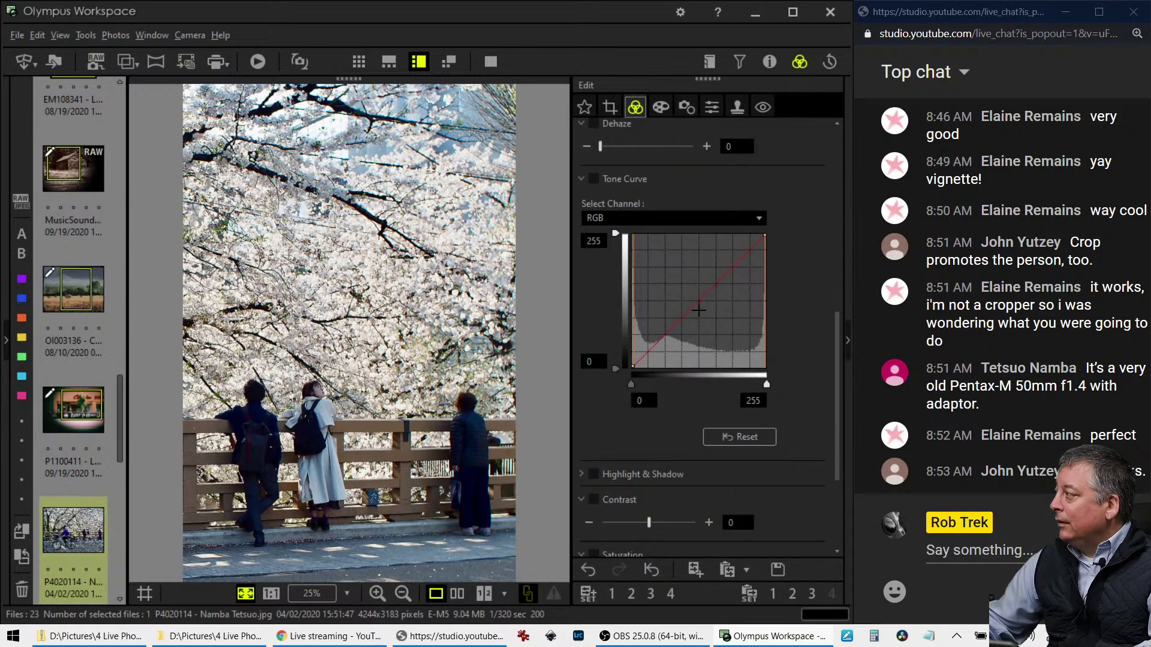
{"action": "left_click", "coordinate": [698, 300]}
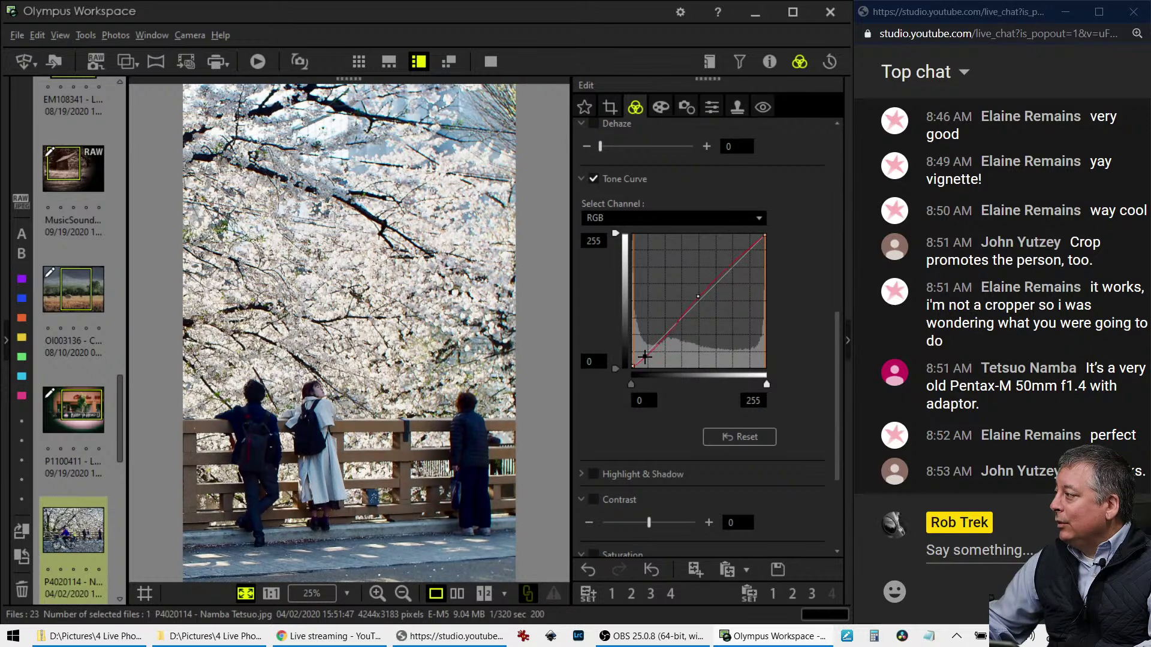
{"action": "scroll", "coordinate": [707, 216], "scroll_direction": "up", "scroll_amount": 5}
{"action": "scroll", "coordinate": [704, 229], "scroll_direction": "up", "scroll_amount": 3}
{"action": "left_click", "coordinate": [711, 226]}
{"action": "left_click", "coordinate": [711, 226]}
{"action": "left_click", "coordinate": [712, 226]}
{"action": "left_click", "coordinate": [711, 226]}
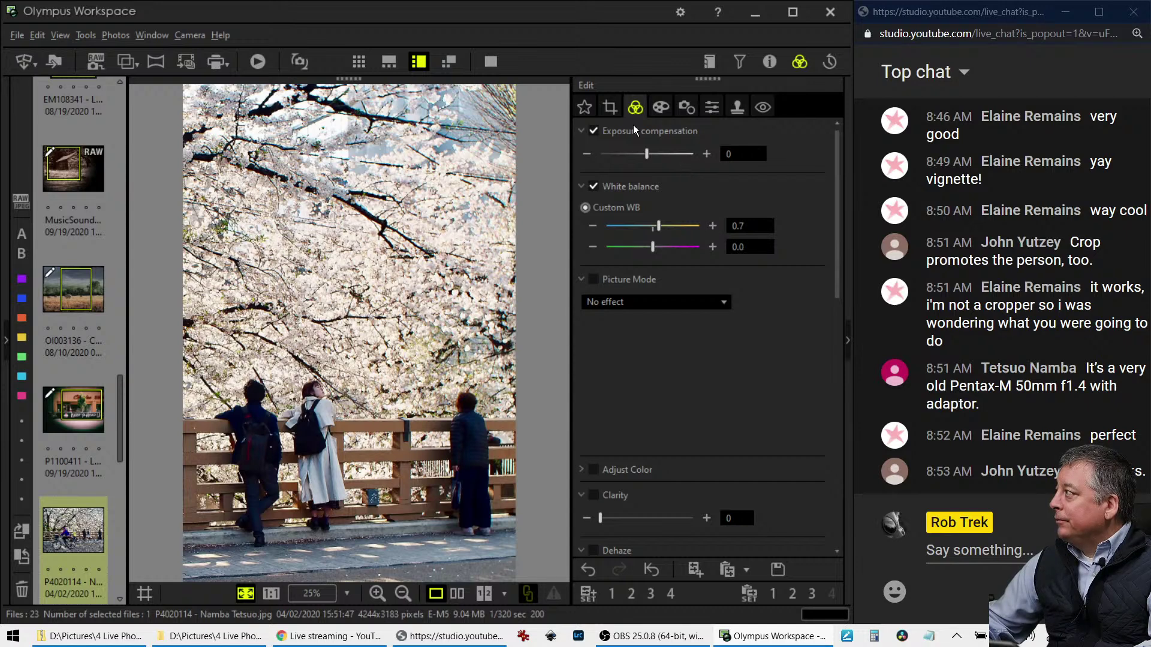
Increase the cherry blossom photo's dehaze to 100
{"action": "left_click", "coordinate": [613, 108]}
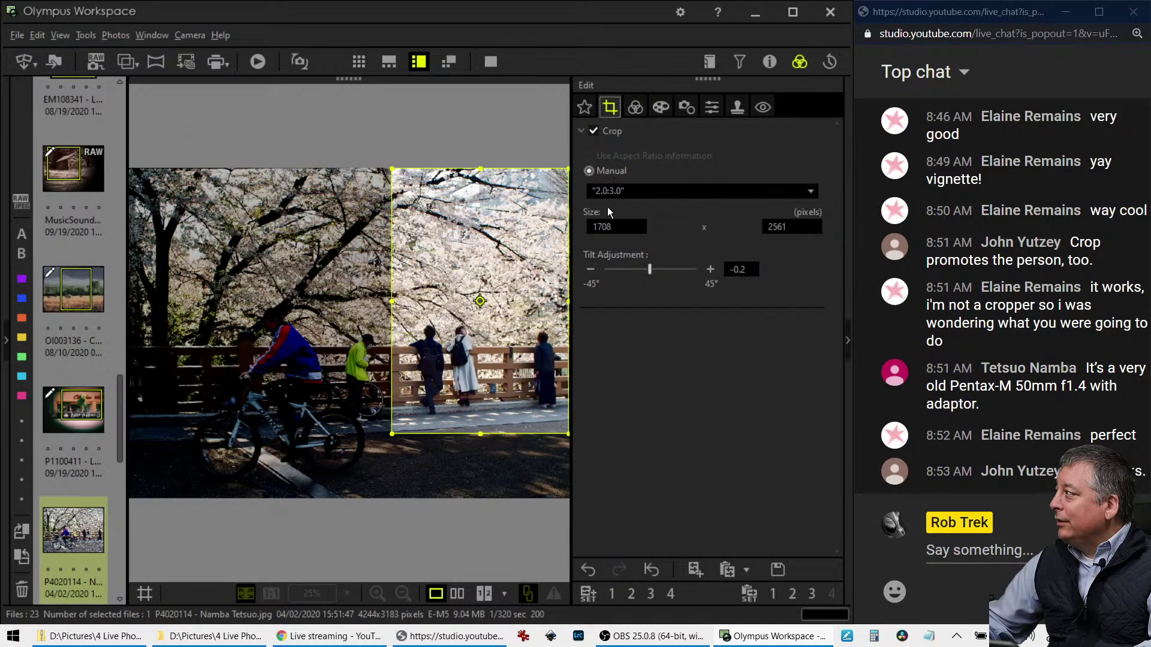
{"action": "left_click", "coordinate": [635, 108]}
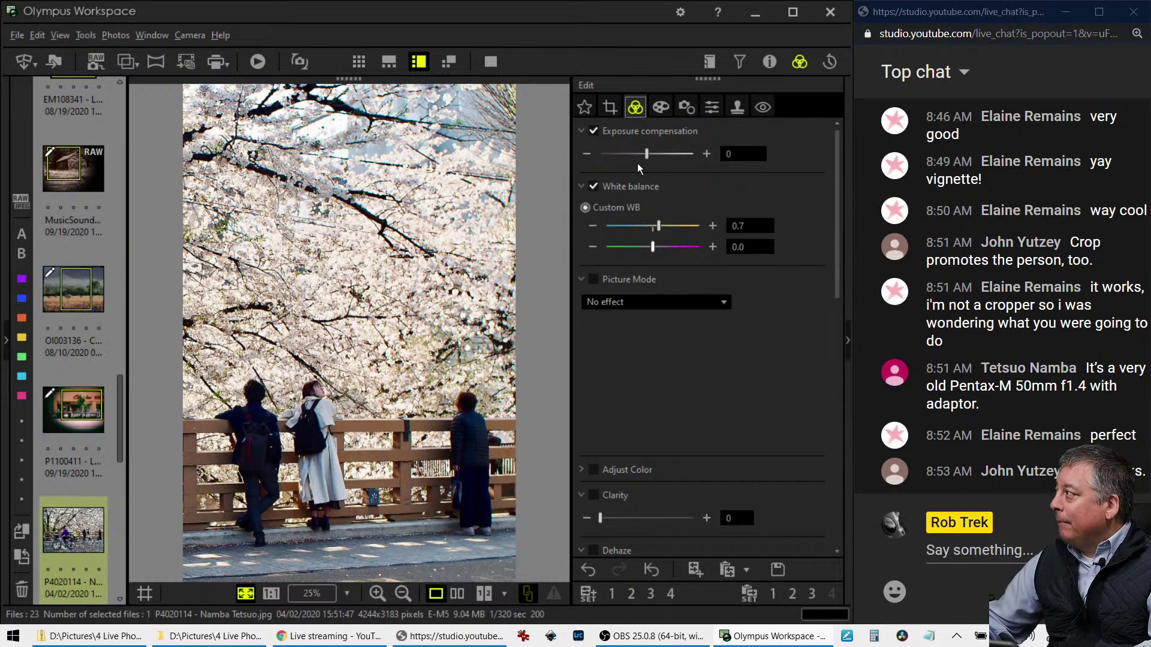
{"action": "scroll", "coordinate": [652, 408], "scroll_direction": "down", "scroll_amount": 4}
{"action": "left_click", "coordinate": [610, 326]}
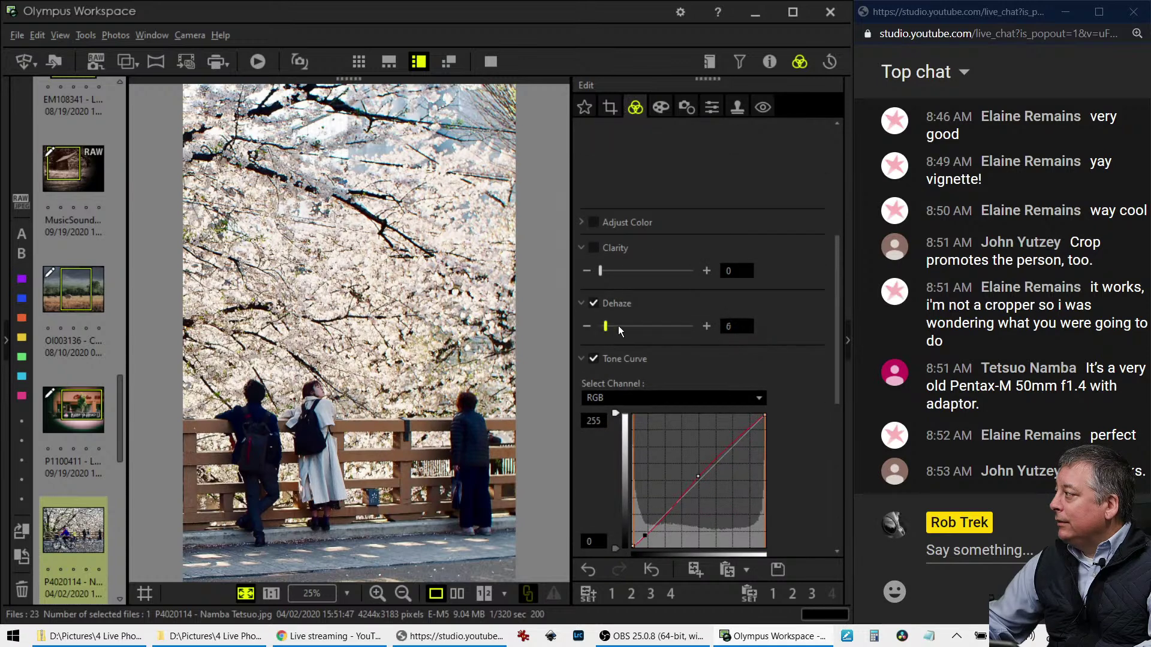
{"action": "left_click_drag", "start_coordinate": [659, 328], "coordinate": [657, 325]}
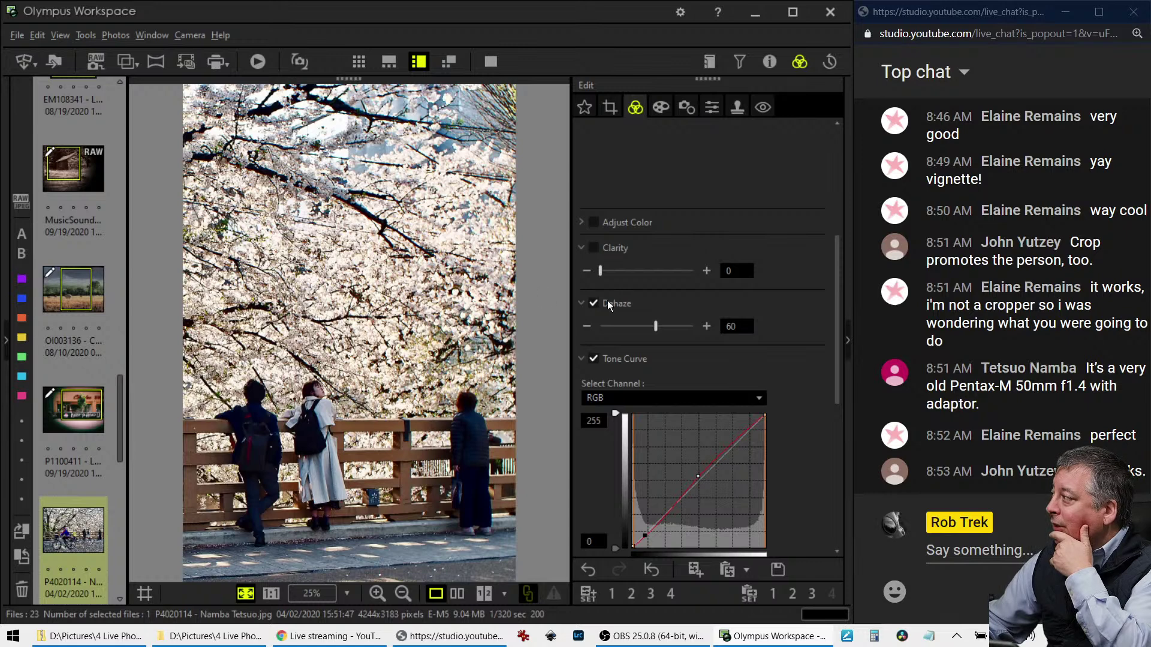
{"action": "left_click_drag", "start_coordinate": [686, 332], "coordinate": [695, 327]}
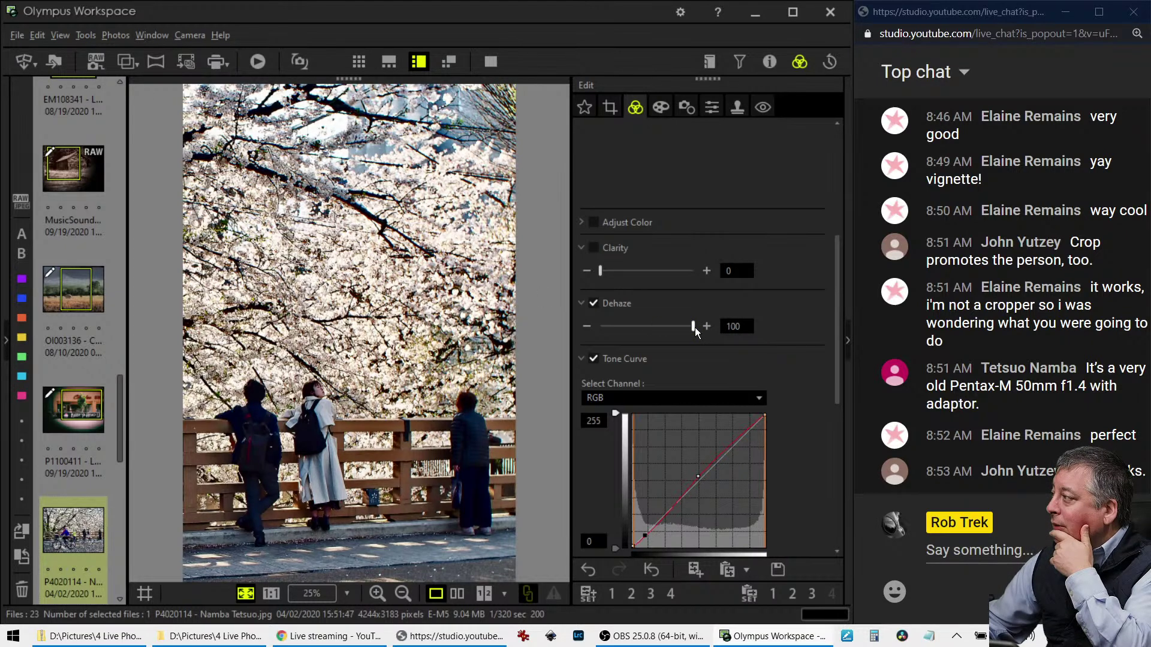
Set the cherry blossom photo's clarity to 69 and reduce its dehaze to 33
{"action": "left_click_drag", "start_coordinate": [695, 328], "coordinate": [679, 326]}
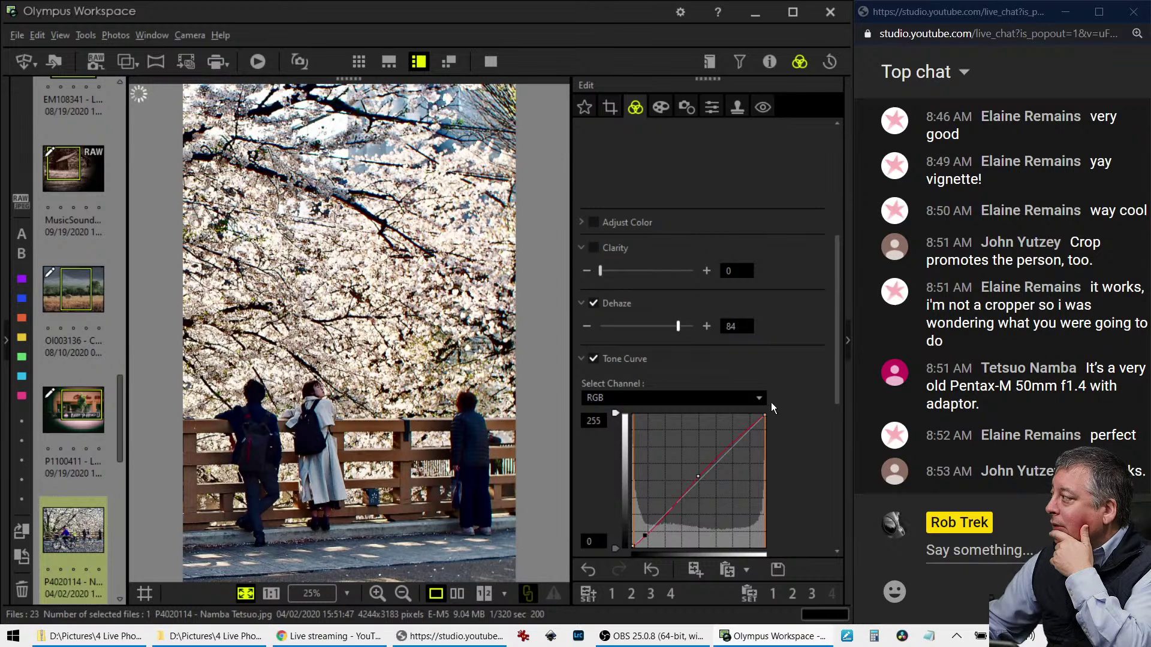
{"action": "scroll", "coordinate": [786, 408], "scroll_direction": "down", "scroll_amount": 1}
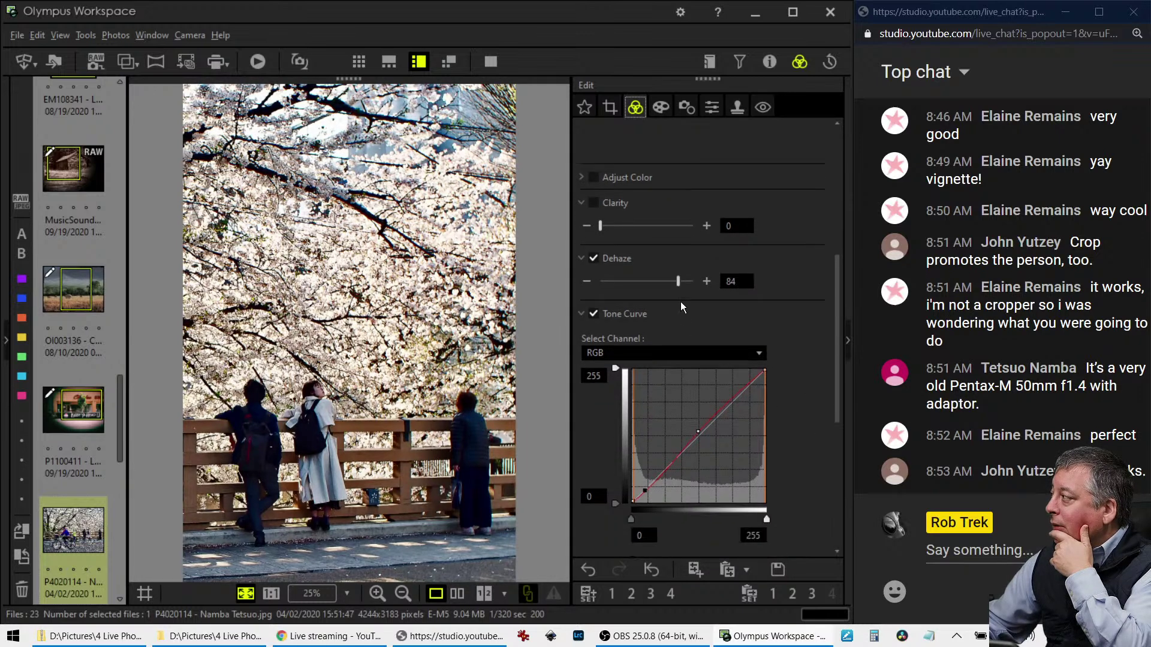
{"action": "left_click_drag", "start_coordinate": [677, 281], "coordinate": [600, 281]}
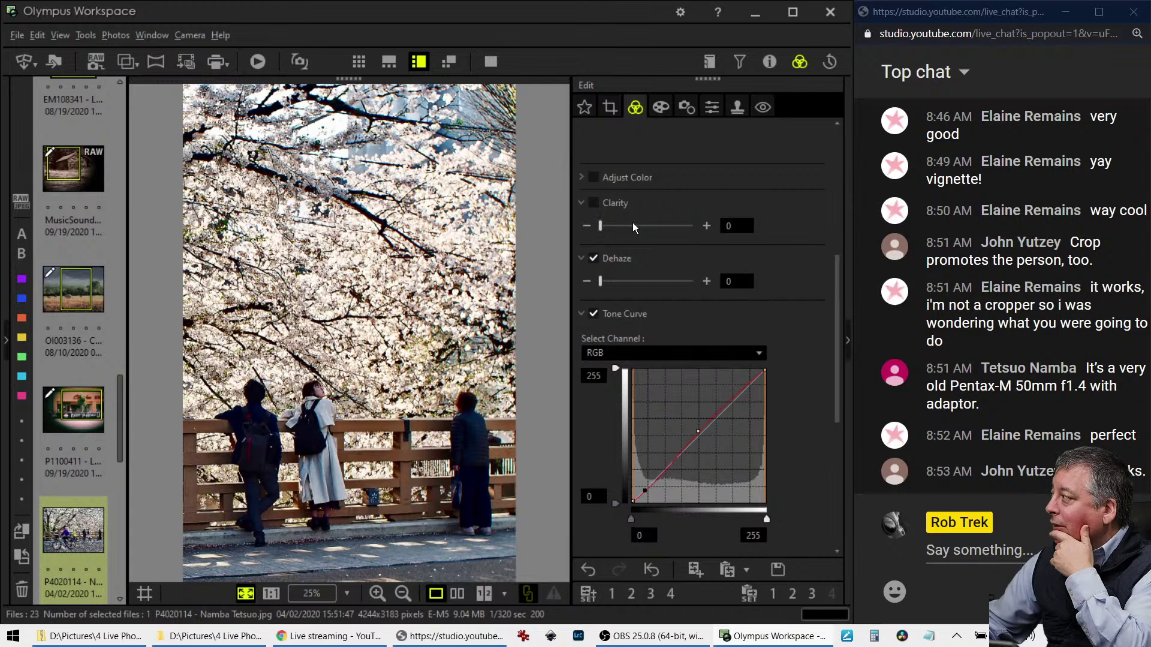
{"action": "left_click_drag", "start_coordinate": [601, 225], "coordinate": [642, 226]}
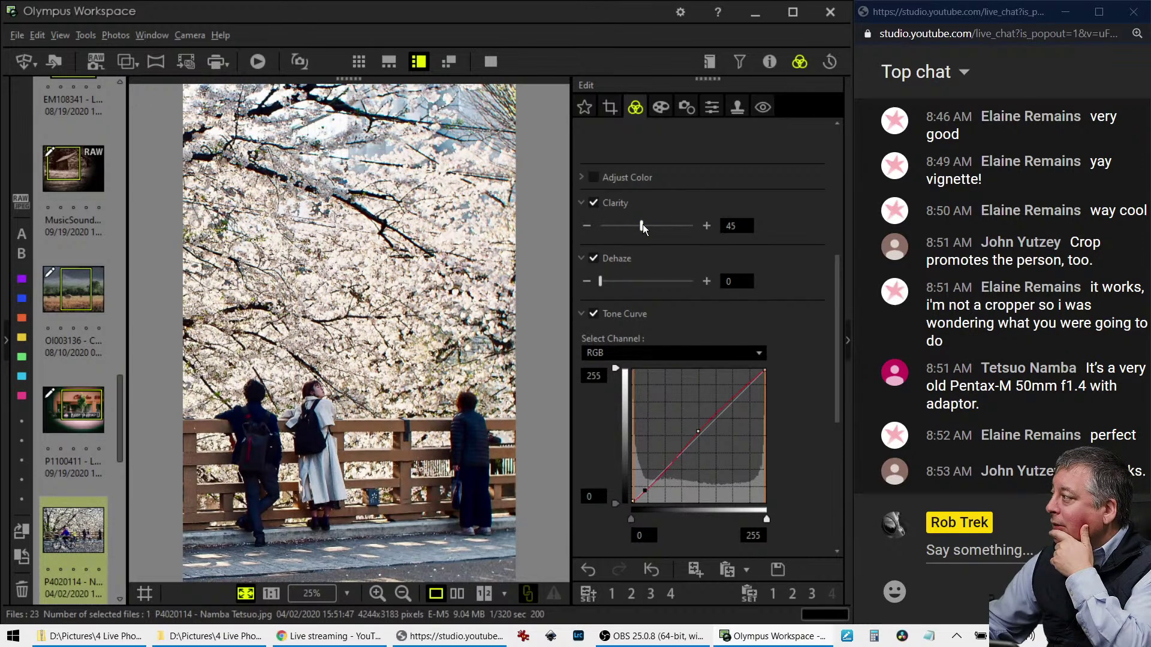
{"action": "left_click_drag", "start_coordinate": [642, 224], "coordinate": [690, 235]}
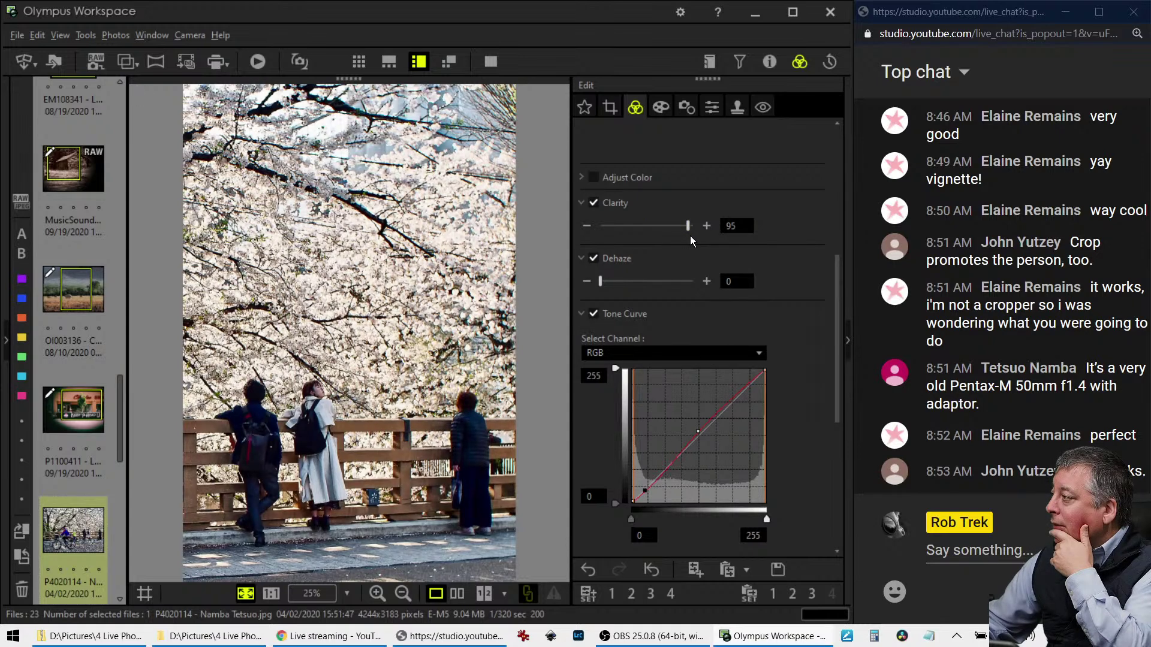
{"action": "left_click_drag", "start_coordinate": [687, 228], "coordinate": [662, 233]}
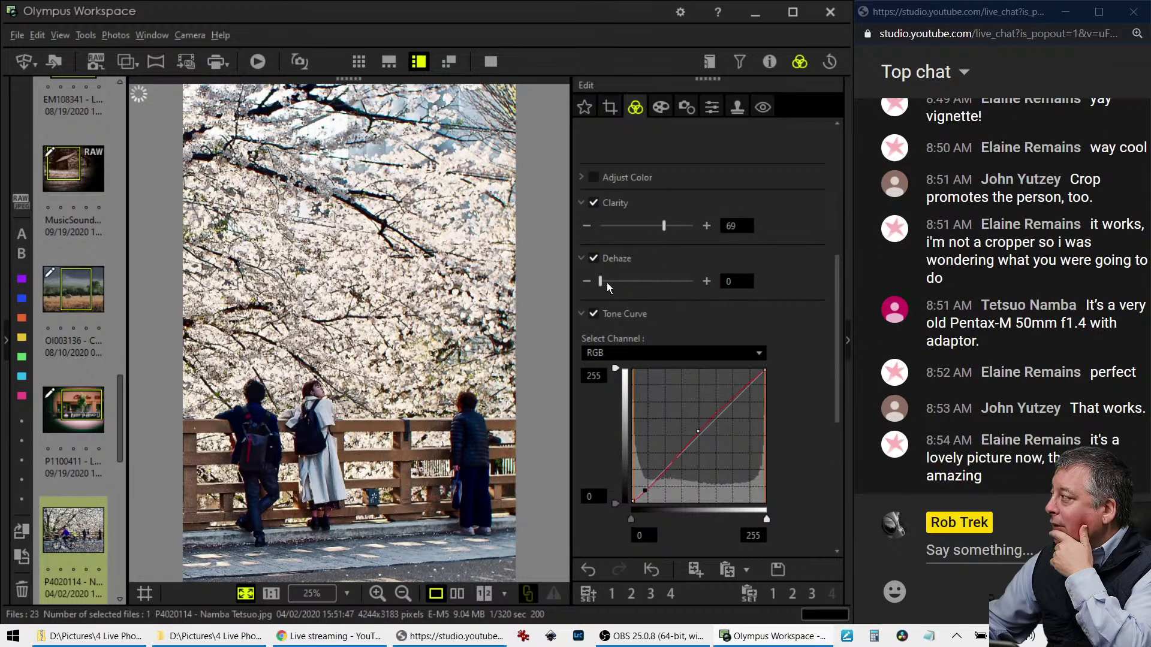
{"action": "left_click_drag", "start_coordinate": [600, 283], "coordinate": [625, 282]}
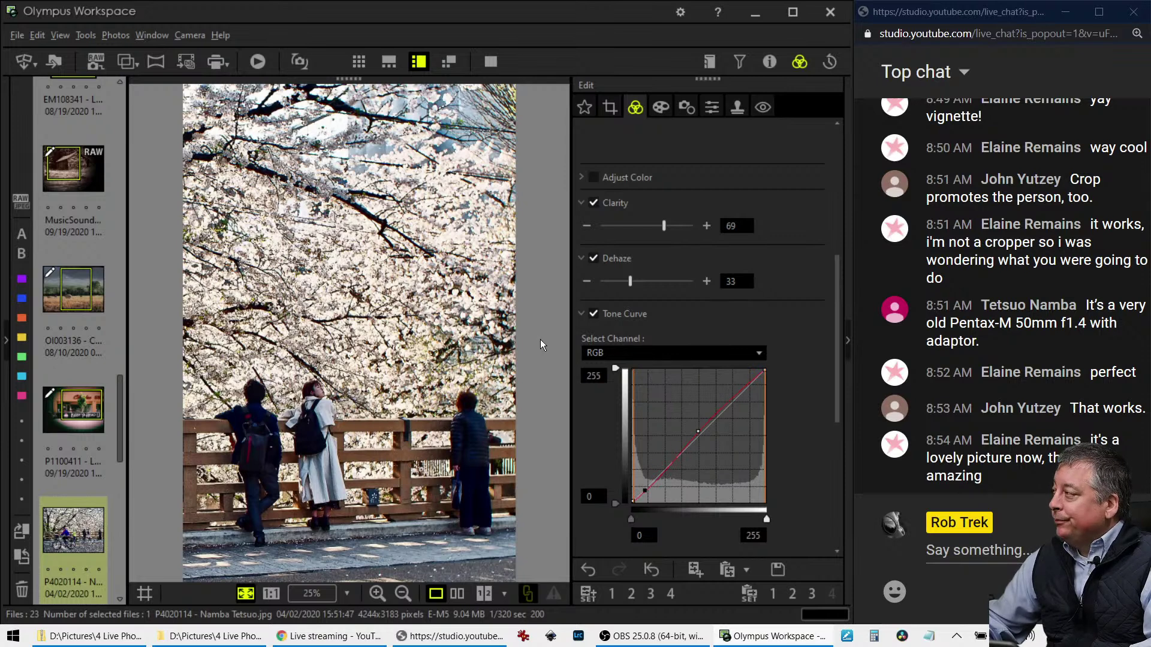
Change the crop's tilt adjustment to -0.7 and return to the tone and color adjustments
{"action": "left_click", "coordinate": [610, 109]}
{"action": "left_click", "coordinate": [591, 271]}
{"action": "left_click", "coordinate": [590, 271]}
{"action": "left_click", "coordinate": [591, 271]}
{"action": "left_click", "coordinate": [591, 271]}
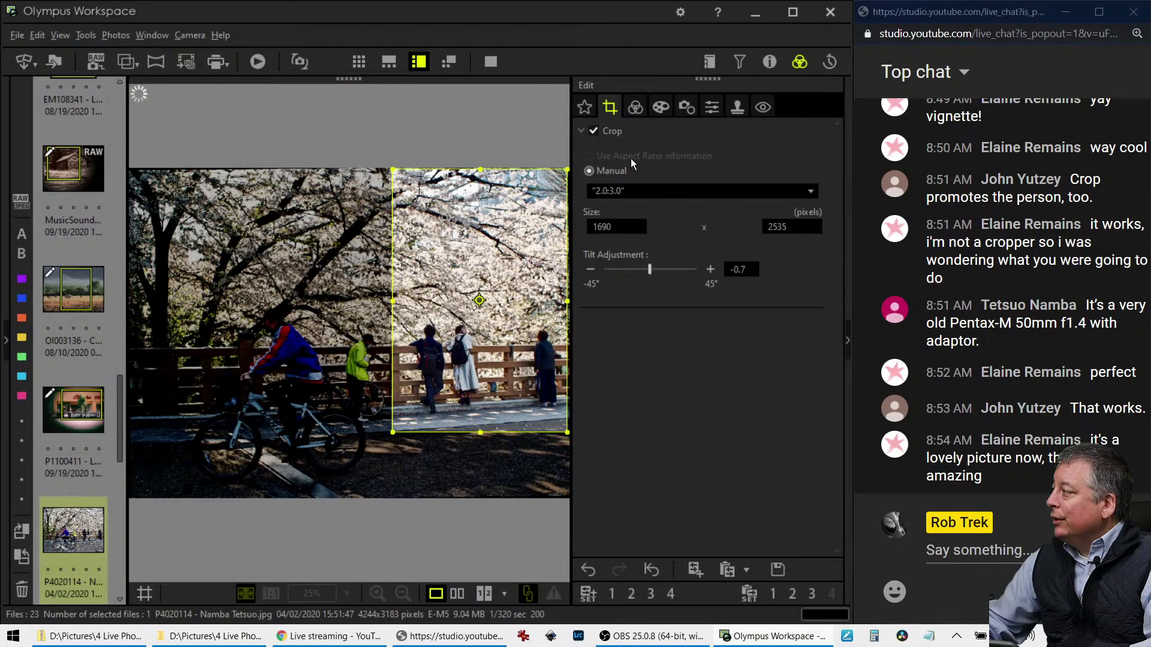
{"action": "left_click", "coordinate": [635, 108]}
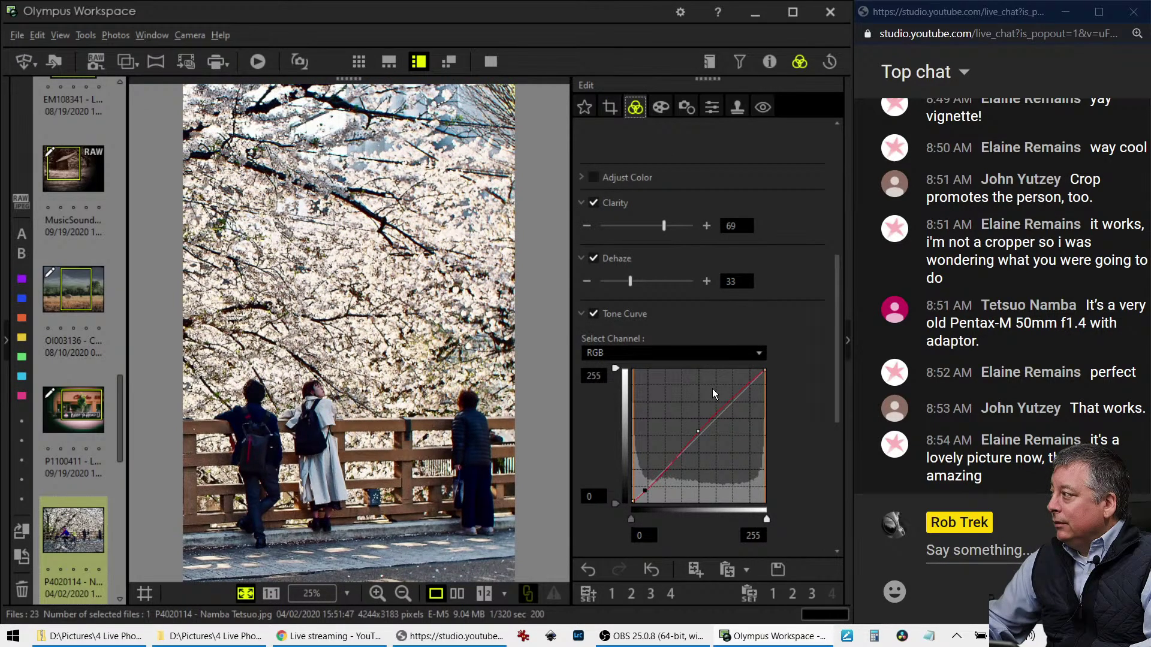
Try the Monochrome picture mode with the G:Green B&W filter, and set the picture mode back to No effect
{"action": "scroll", "coordinate": [703, 286], "scroll_direction": "up", "scroll_amount": 5}
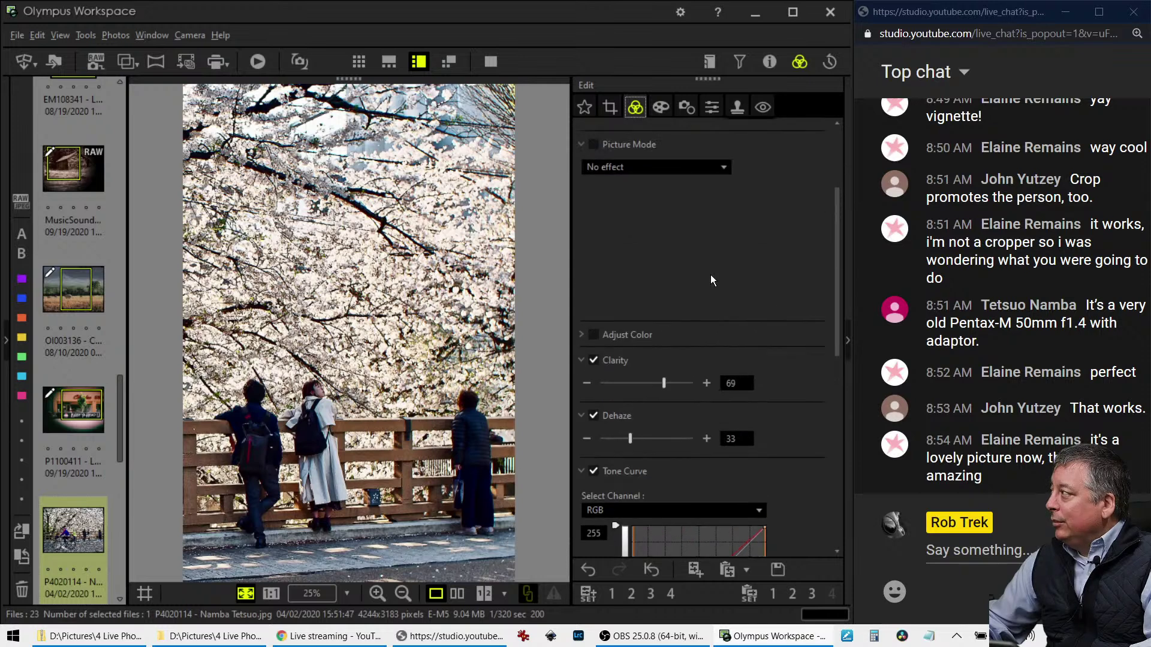
{"action": "left_click", "coordinate": [681, 301]}
{"action": "left_click", "coordinate": [667, 333]}
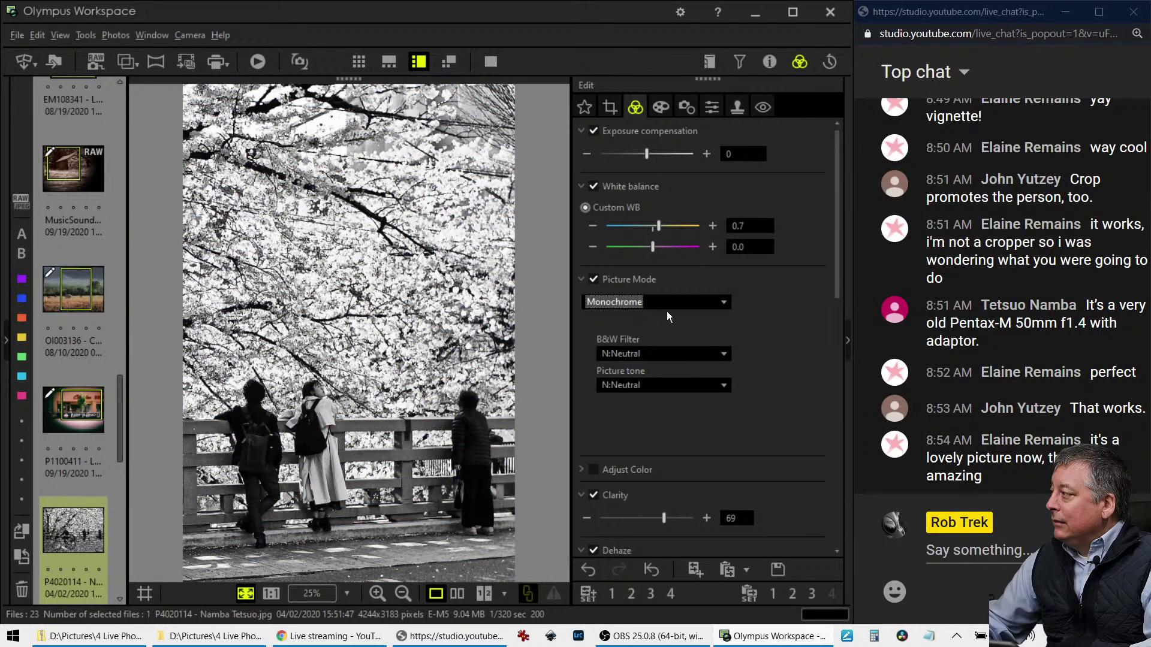
{"action": "left_click", "coordinate": [667, 304]}
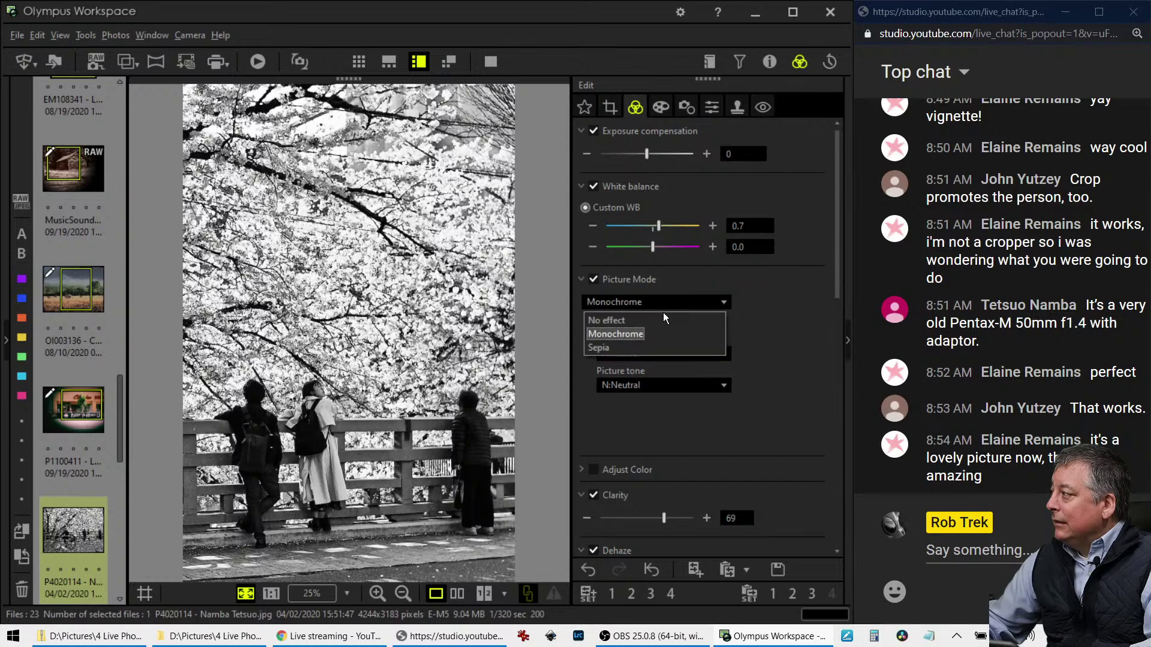
{"action": "left_click", "coordinate": [653, 333]}
{"action": "left_click", "coordinate": [649, 353]}
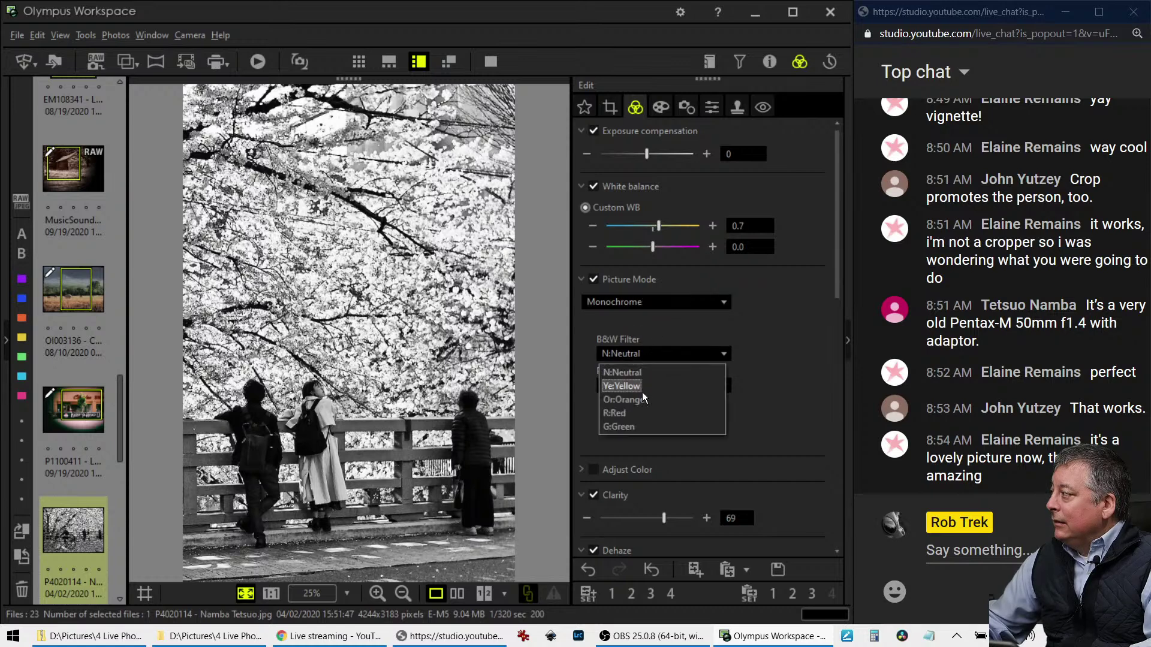
{"action": "left_click", "coordinate": [638, 424]}
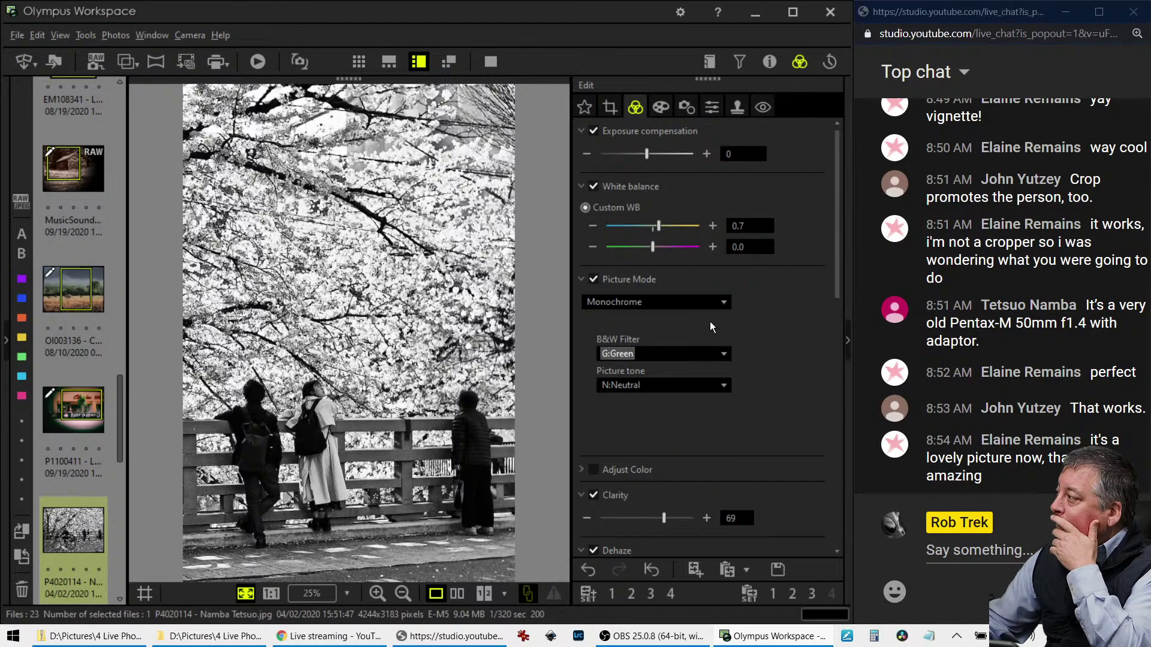
{"action": "left_click", "coordinate": [700, 305]}
{"action": "left_click", "coordinate": [693, 317]}
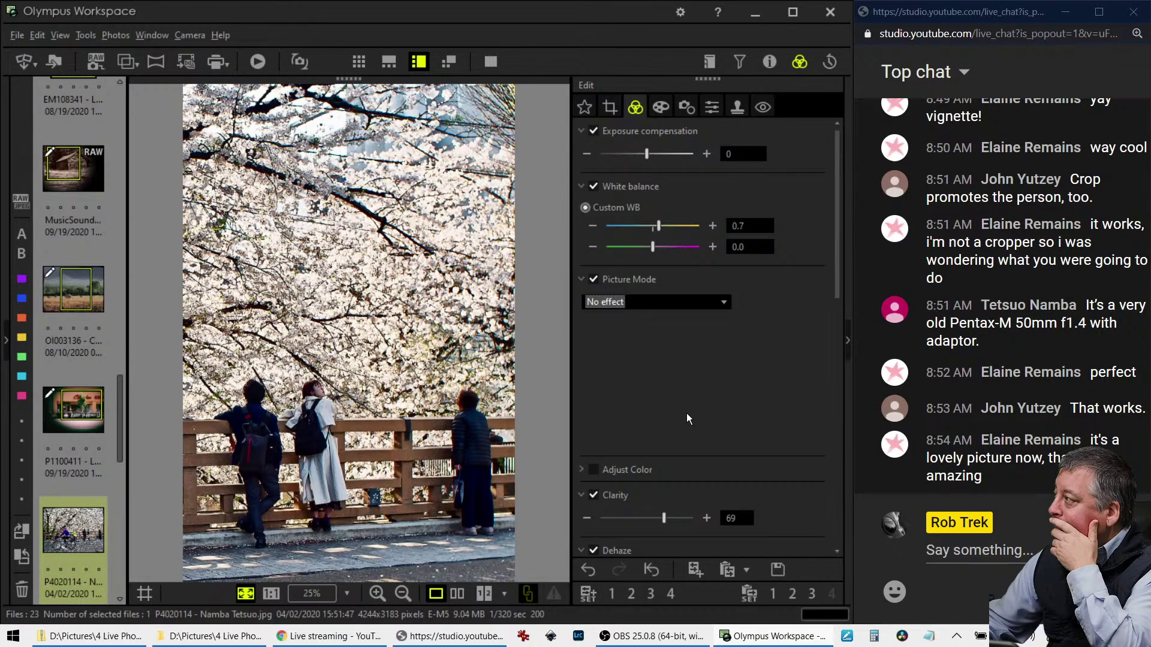
Convert the cherry blossom photo with the Monochrome picture mode and collapse the picture mode settings
{"action": "left_click", "coordinate": [663, 302]}
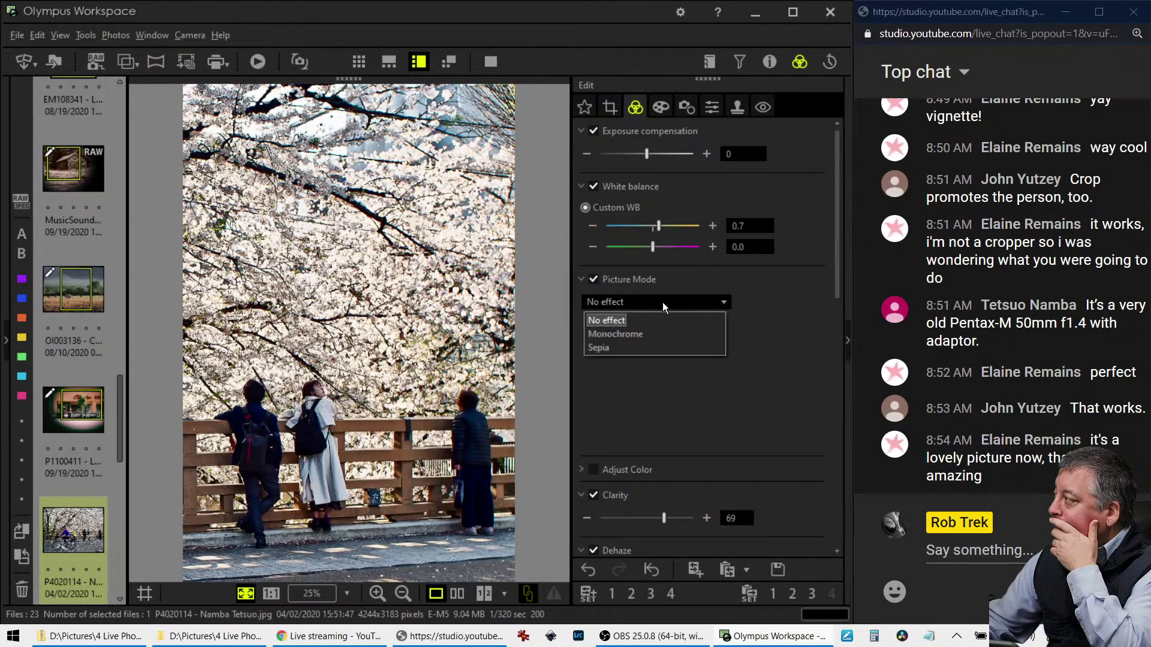
{"action": "left_click", "coordinate": [653, 334]}
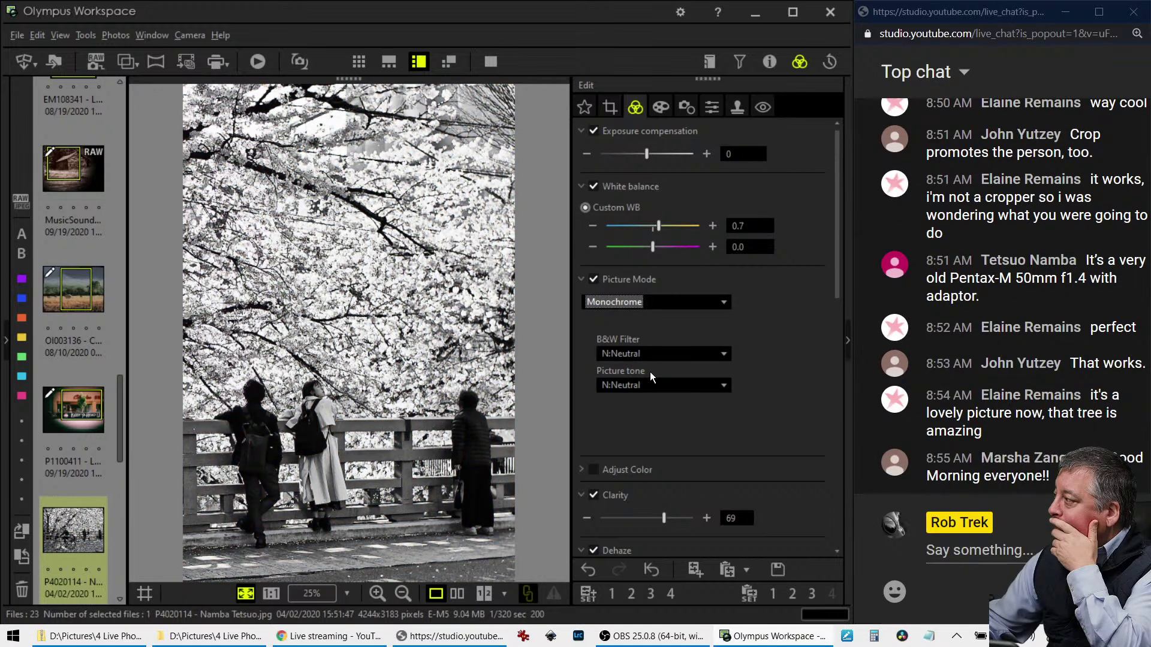
{"action": "left_click", "coordinate": [648, 301]}
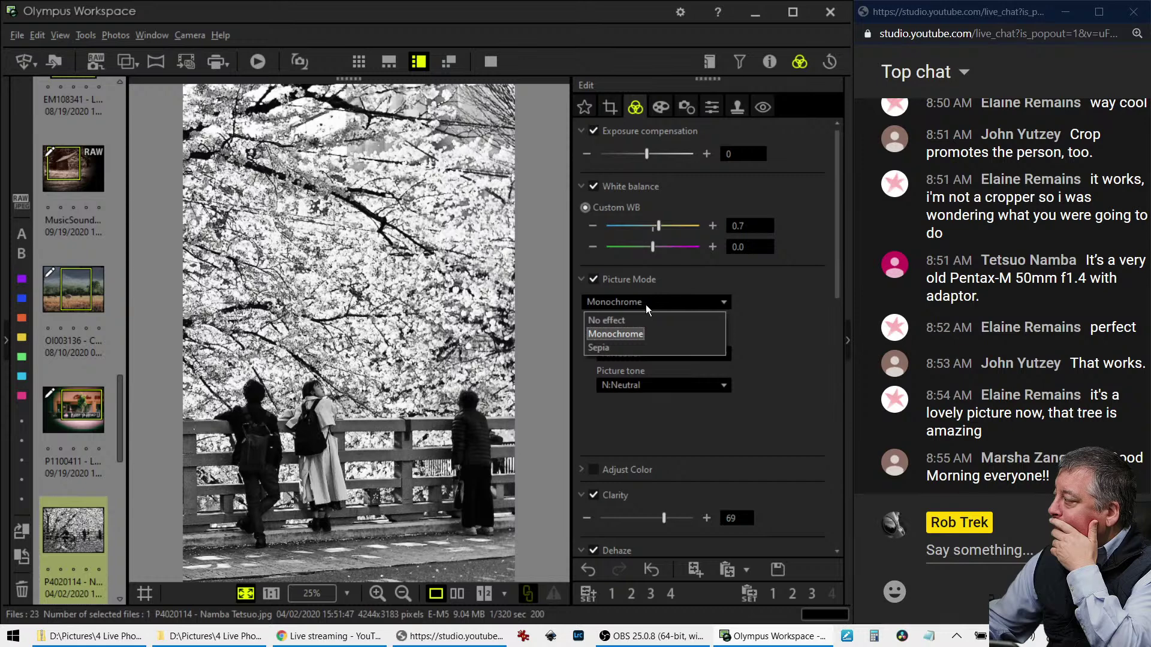
{"action": "left_click", "coordinate": [715, 283]}
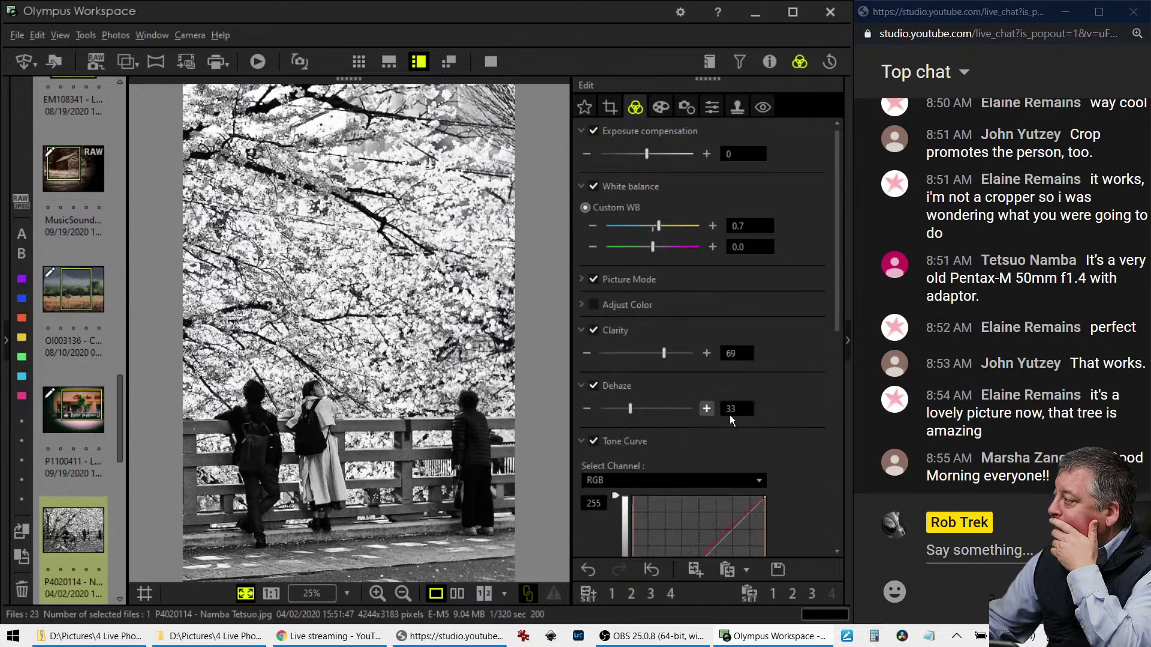
Reshape the RGB tone curve by moving the midtone point down into the highlights and raising the shadow point
{"action": "scroll", "coordinate": [760, 453], "scroll_direction": "down", "scroll_amount": 6}
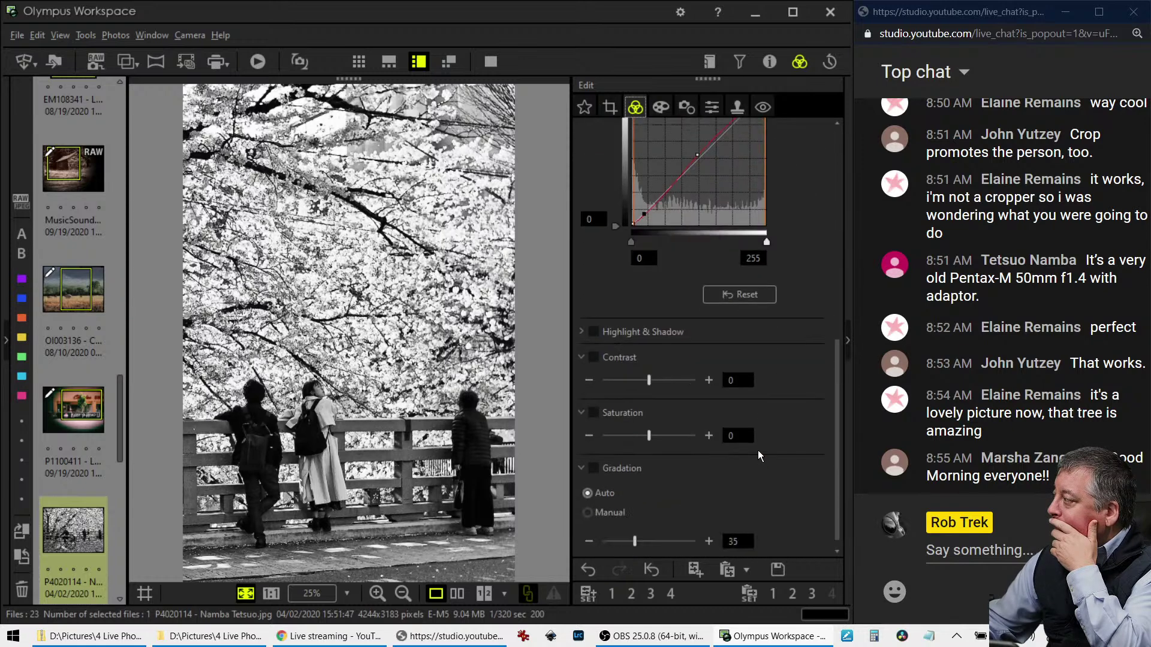
{"action": "scroll", "coordinate": [758, 451], "scroll_direction": "up", "scroll_amount": 2}
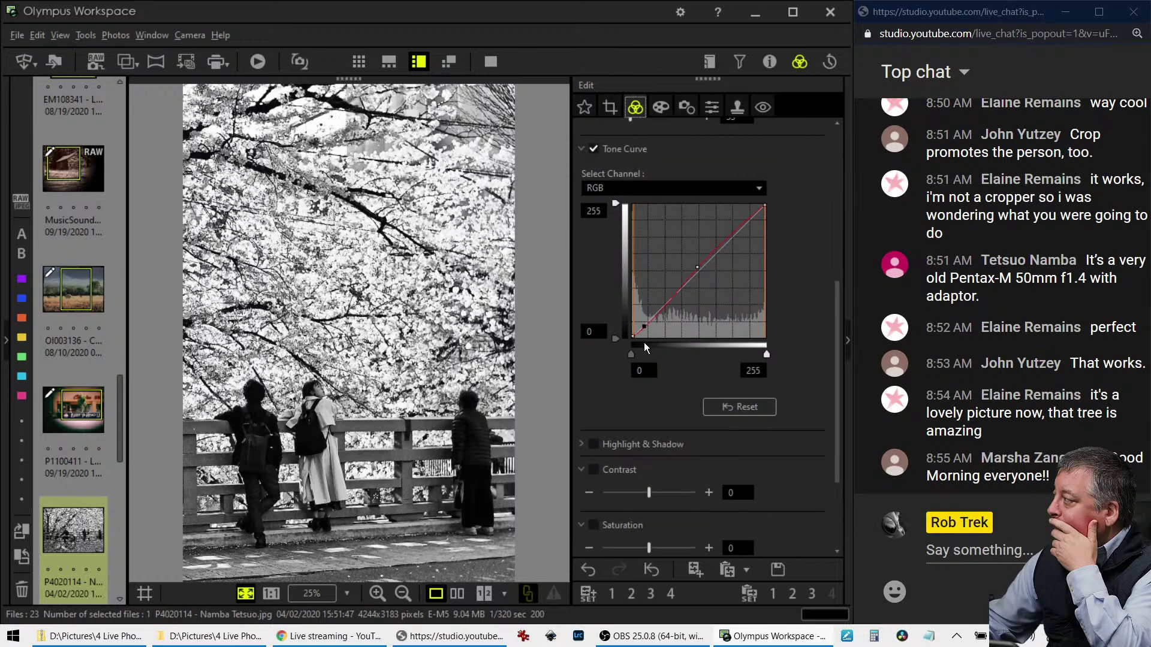
{"action": "left_click", "coordinate": [644, 326]}
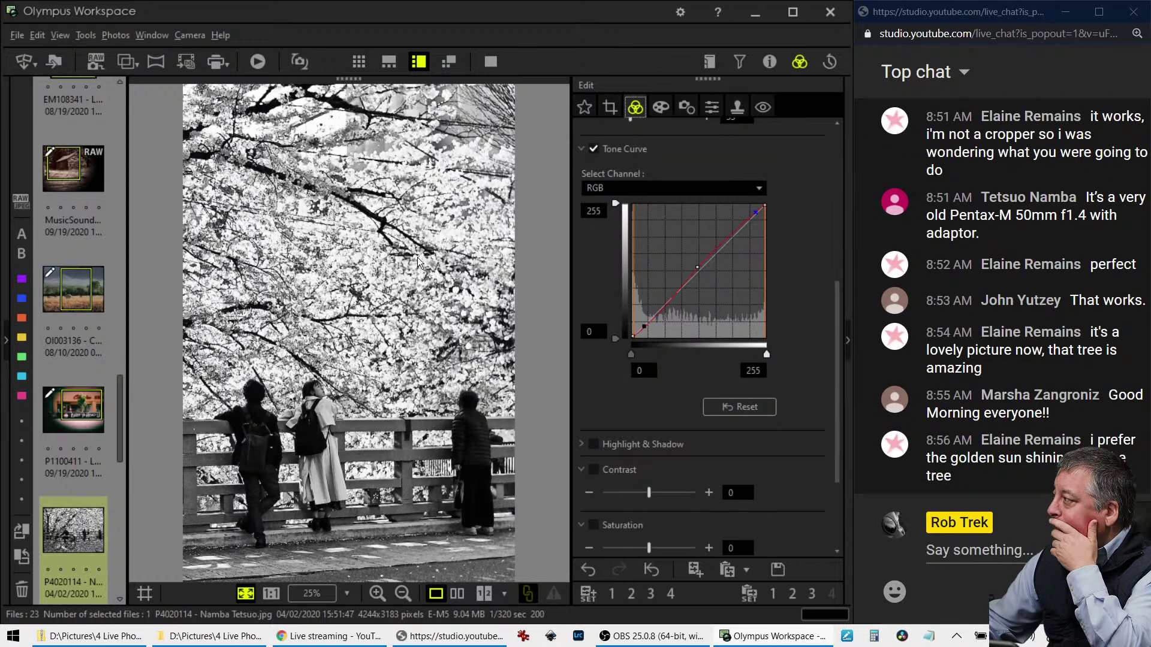
{"action": "left_click_drag", "start_coordinate": [697, 267], "coordinate": [760, 223]}
{"action": "left_click_drag", "start_coordinate": [643, 326], "coordinate": [672, 291]}
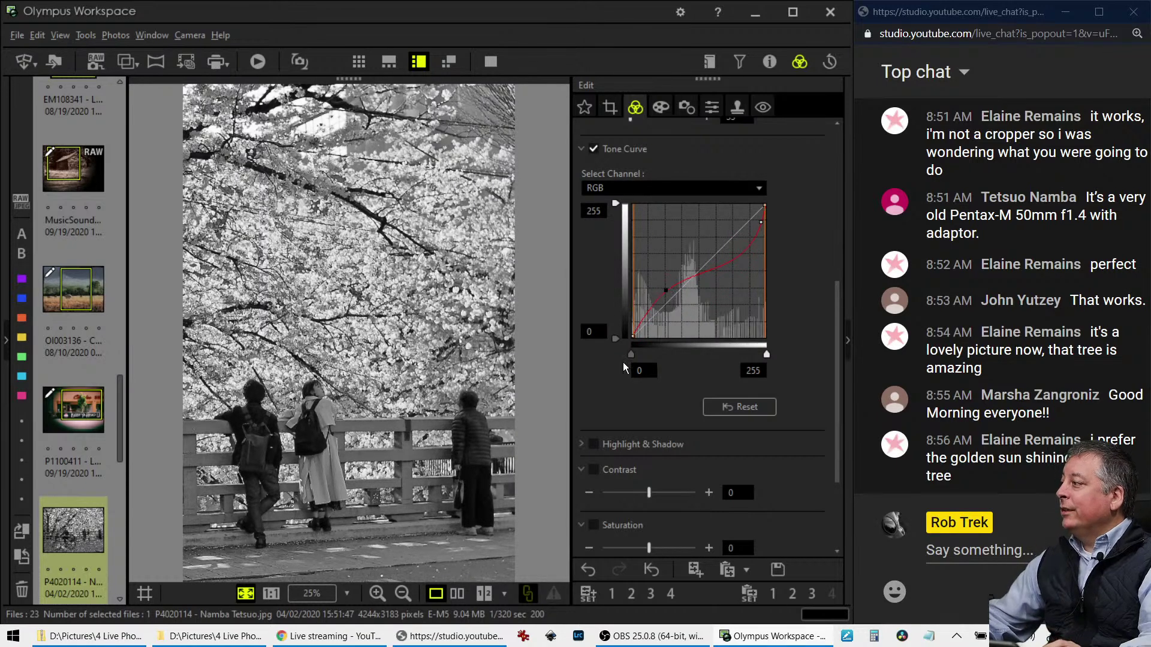
Set the gradation to manual at 37 and lower the raised shadow point on the RGB tone curve
{"action": "scroll", "coordinate": [686, 484], "scroll_direction": "down", "scroll_amount": 2}
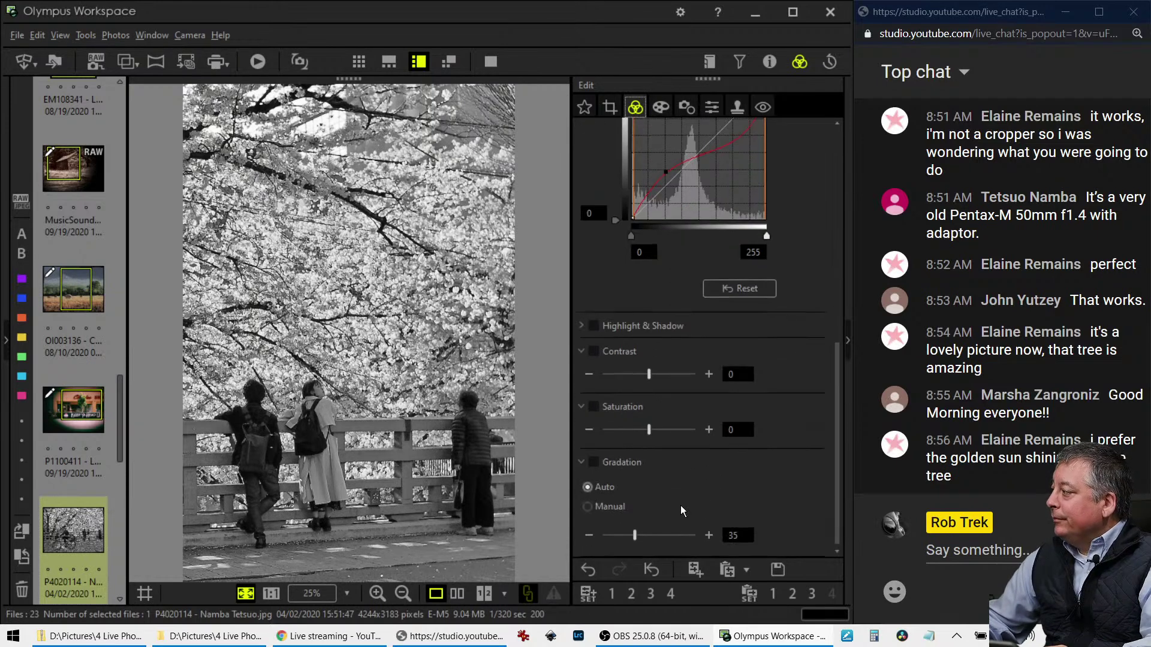
{"action": "left_click_drag", "start_coordinate": [635, 538], "coordinate": [642, 538]}
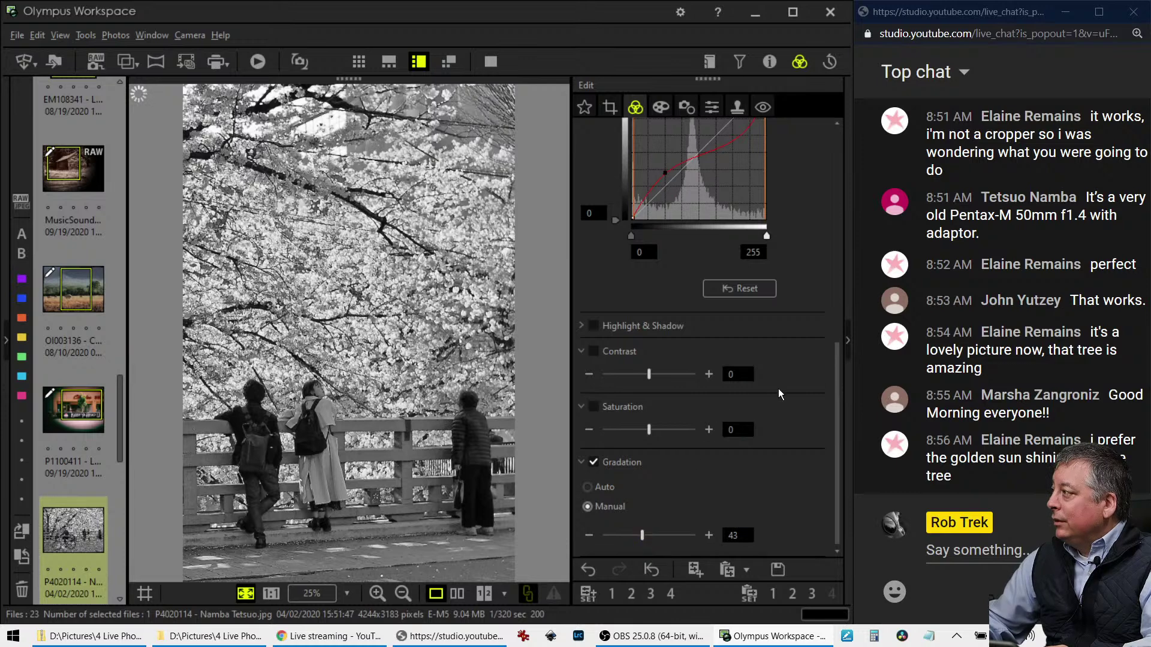
{"action": "scroll", "coordinate": [792, 444], "scroll_direction": "up", "scroll_amount": 2}
{"action": "scroll", "coordinate": [793, 444], "scroll_direction": "down", "scroll_amount": 1}
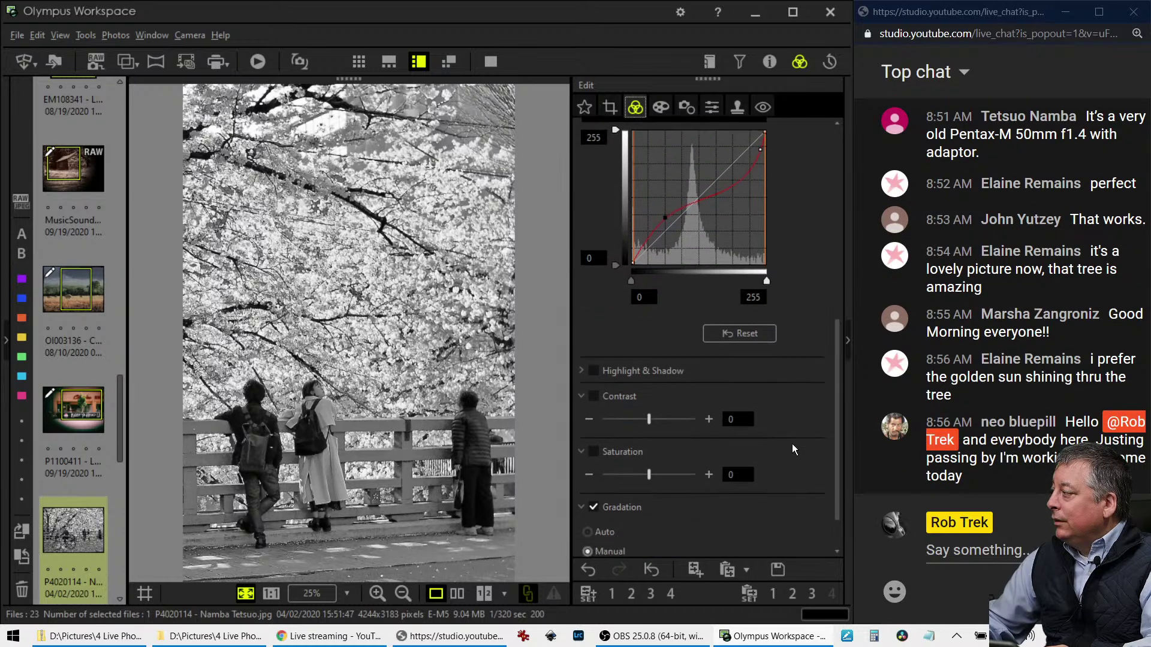
{"action": "left_click_drag", "start_coordinate": [665, 217], "coordinate": [654, 235]}
{"action": "scroll", "coordinate": [721, 432], "scroll_direction": "down", "scroll_amount": 1}
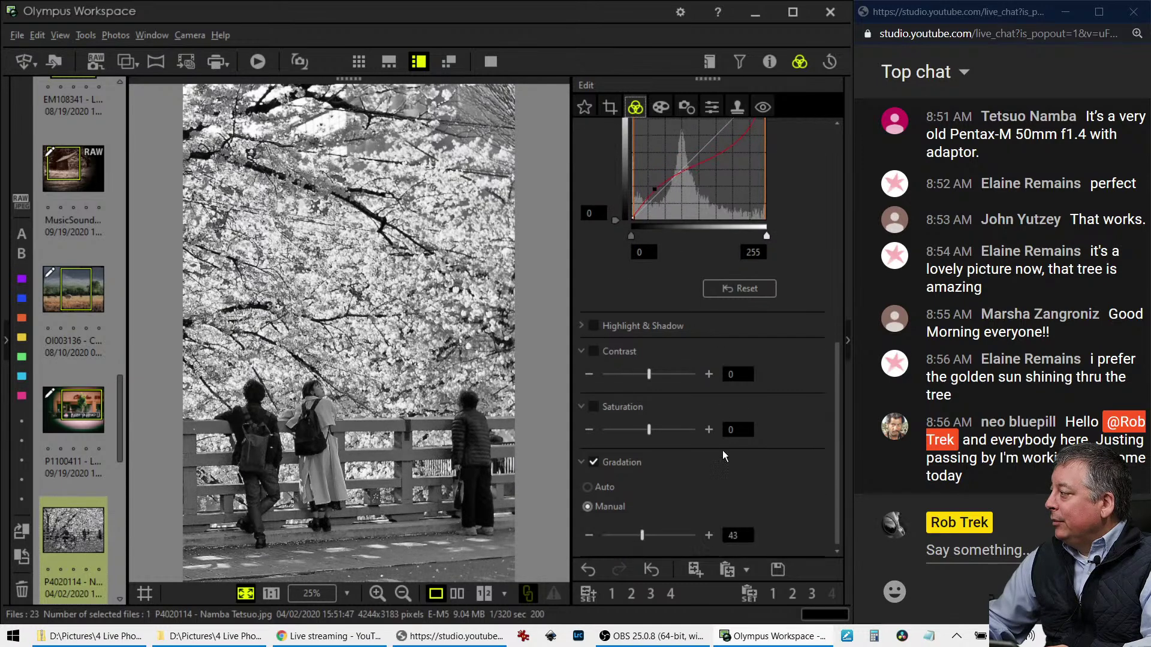
{"action": "left_click_drag", "start_coordinate": [641, 534], "coordinate": [637, 535]}
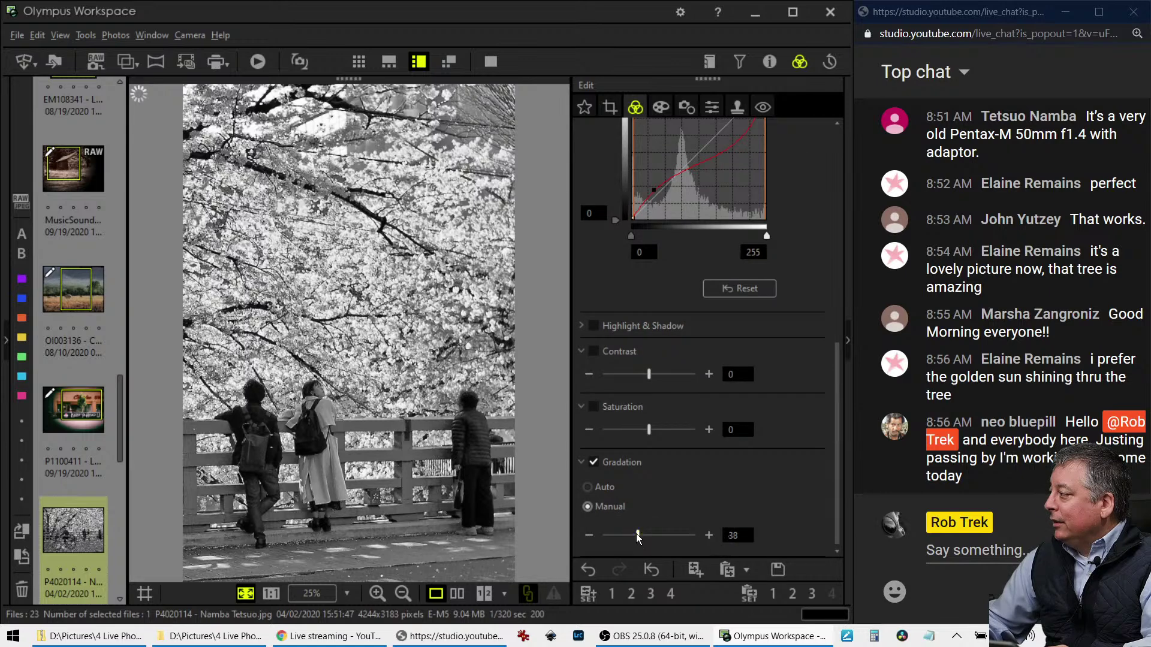
{"action": "scroll", "coordinate": [762, 350], "scroll_direction": "up", "scroll_amount": 5}
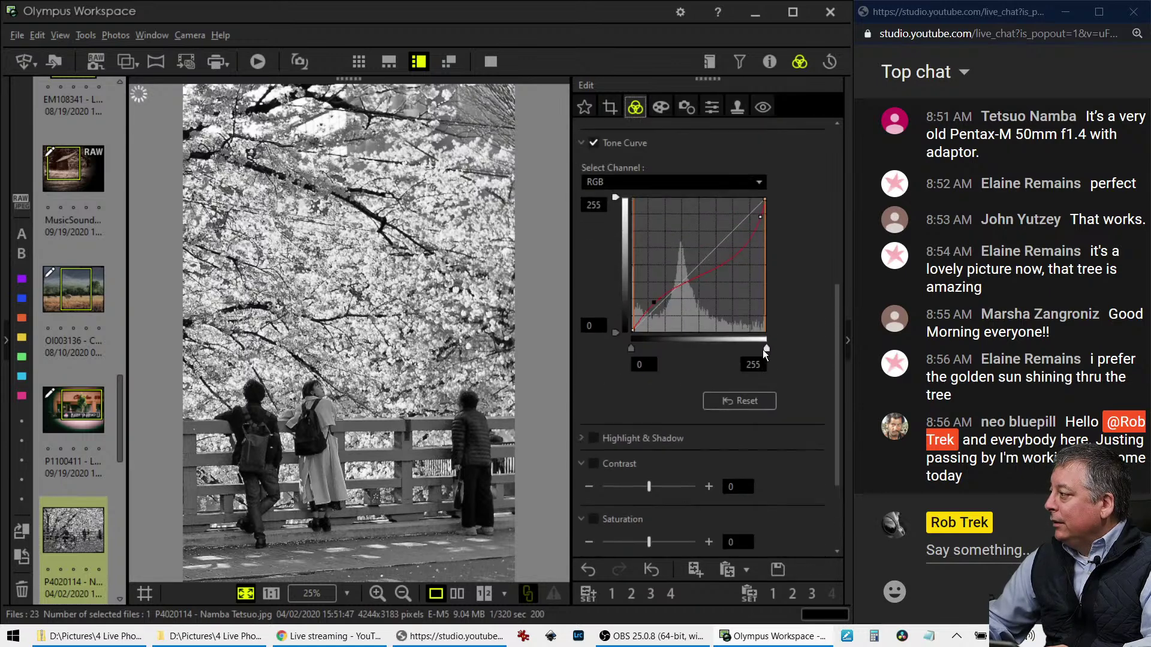
{"action": "scroll", "coordinate": [761, 350], "scroll_direction": "up", "scroll_amount": 2}
{"action": "scroll", "coordinate": [761, 349], "scroll_direction": "down", "scroll_amount": 7}
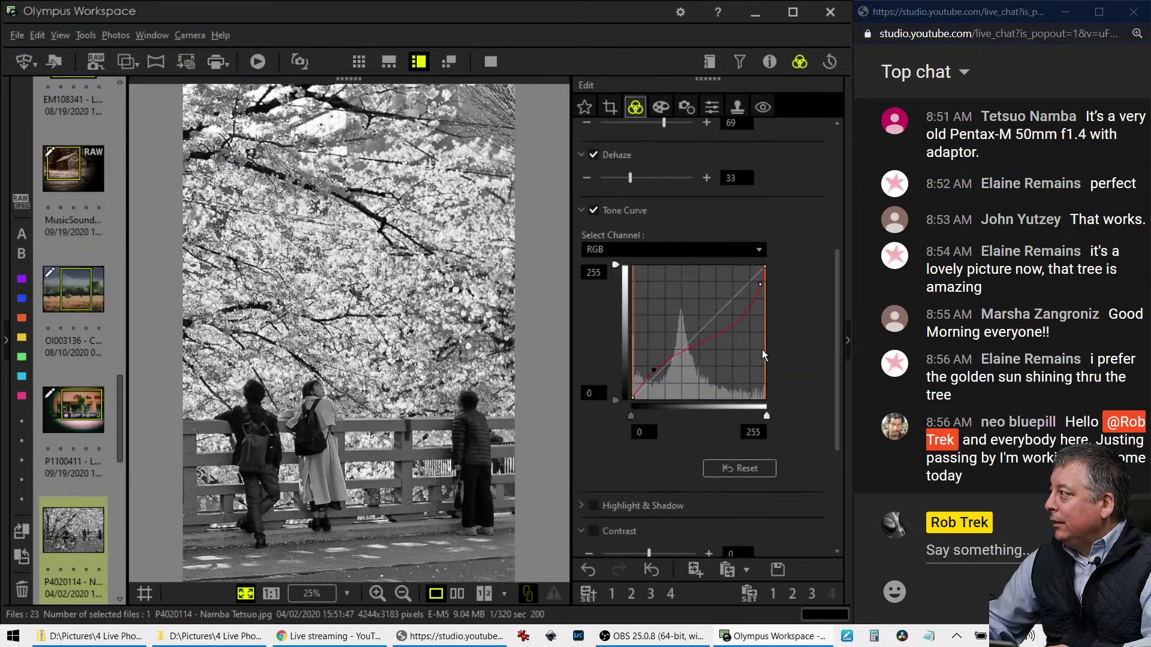
{"action": "left_click_drag", "start_coordinate": [643, 533], "coordinate": [638, 534]}
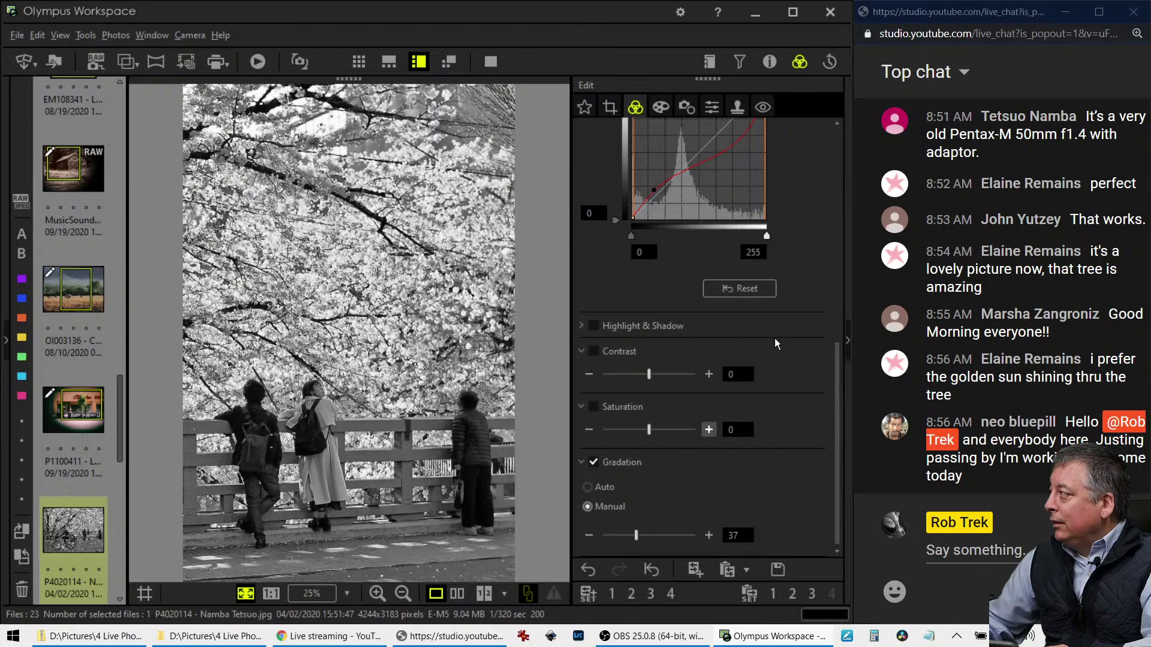
Compare the original and the edited monochrome cherry blossom photo side by side in full screen
{"action": "scroll", "coordinate": [773, 341], "scroll_direction": "up", "scroll_amount": 3}
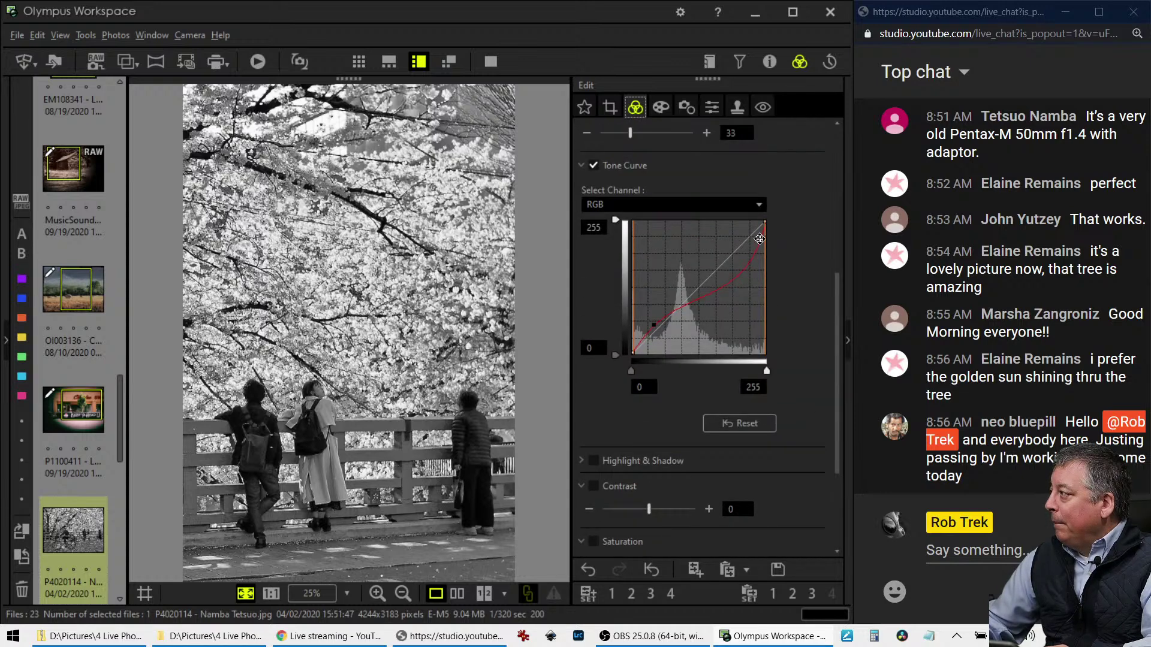
{"action": "left_click", "coordinate": [457, 590]}
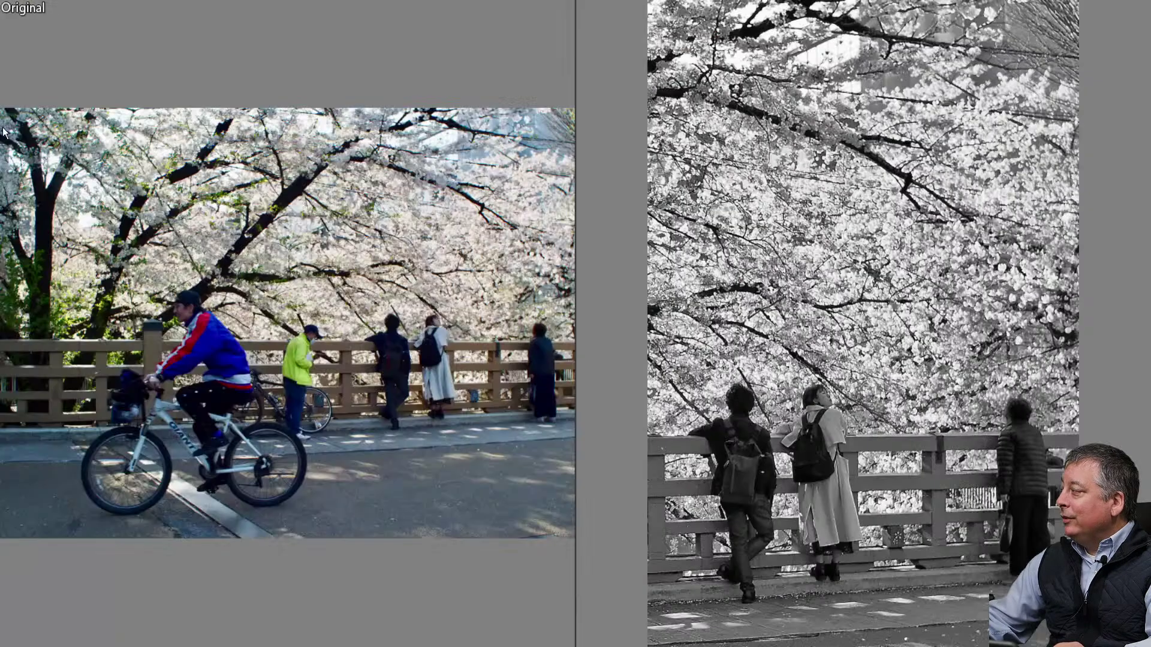
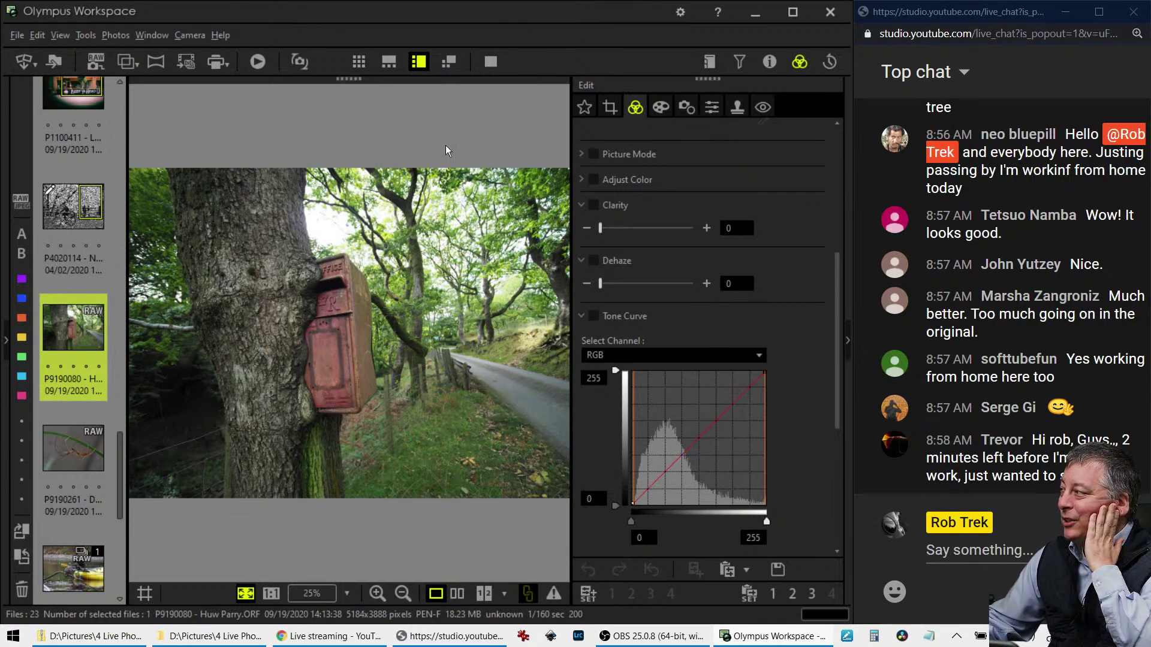
View the photo of the red mailbox grown into the tree in full screen
{"action": "left_click", "coordinate": [489, 62]}
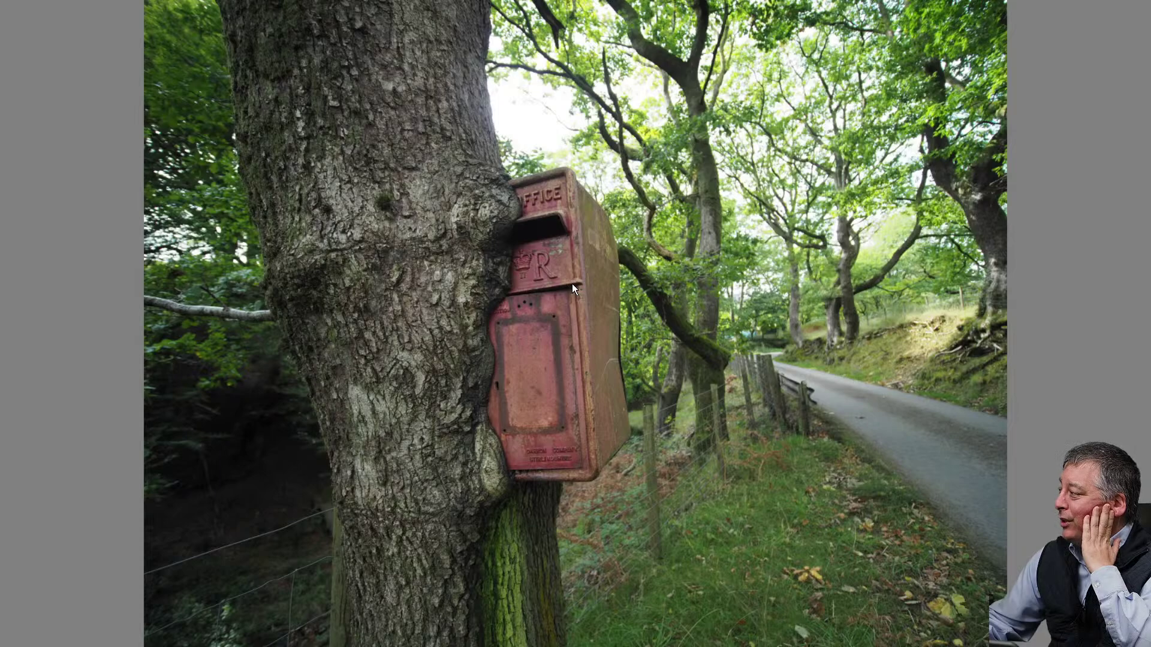
Examine the mailbox's lettering, crest and worn surface at full magnification, look over the whole photo, and leave full screen
{"action": "left_click", "coordinate": [547, 444]}
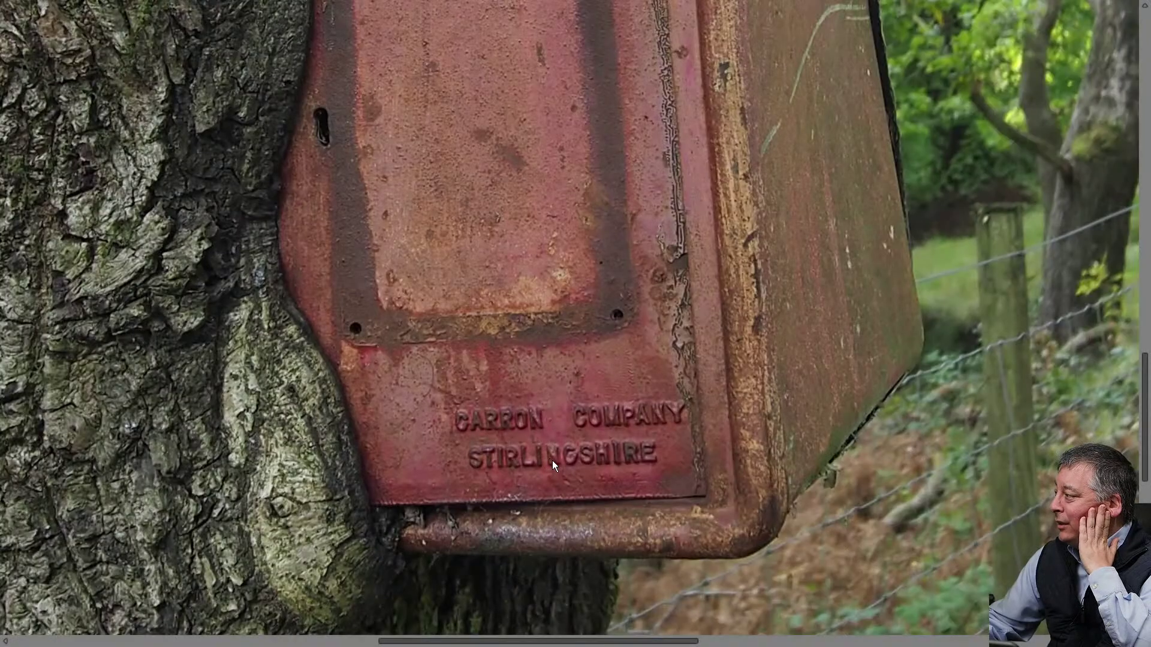
{"action": "scroll", "coordinate": [552, 332], "scroll_direction": "up", "scroll_amount": 4}
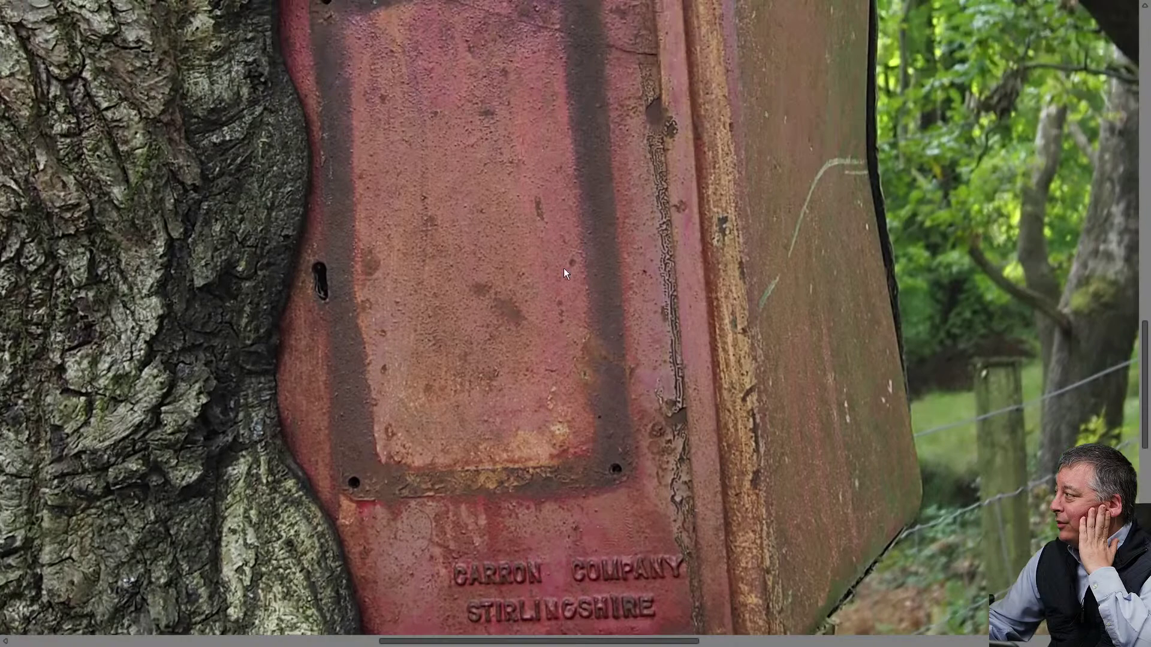
{"action": "scroll", "coordinate": [552, 333], "scroll_direction": "up", "scroll_amount": 2}
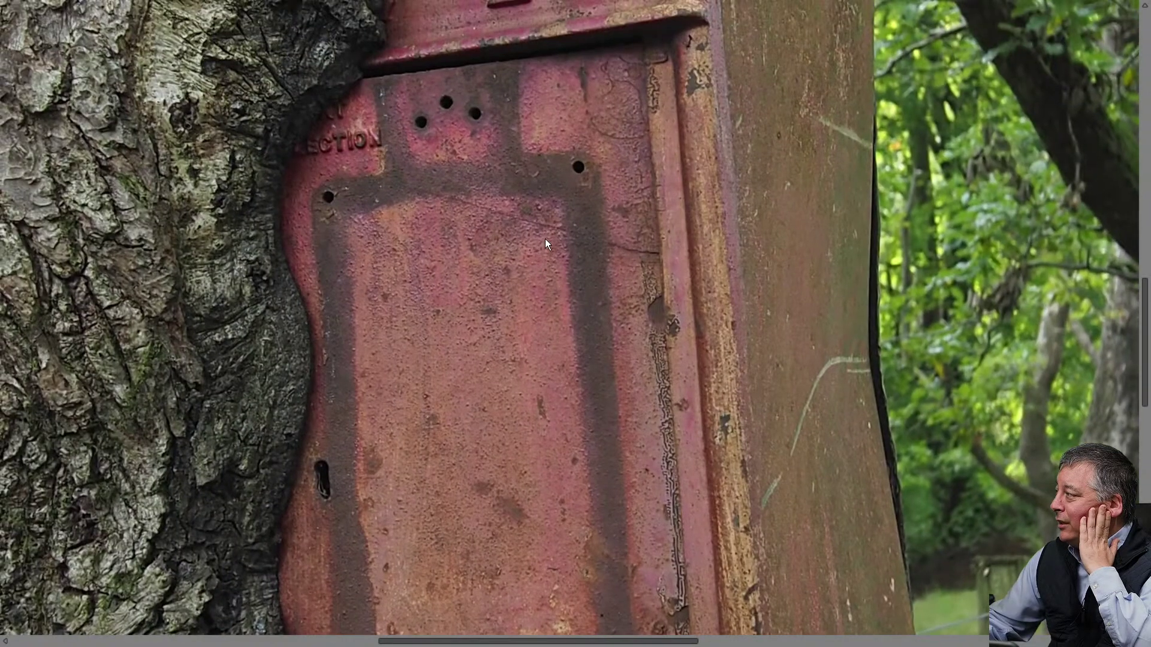
{"action": "scroll", "coordinate": [545, 248], "scroll_direction": "up", "scroll_amount": 2}
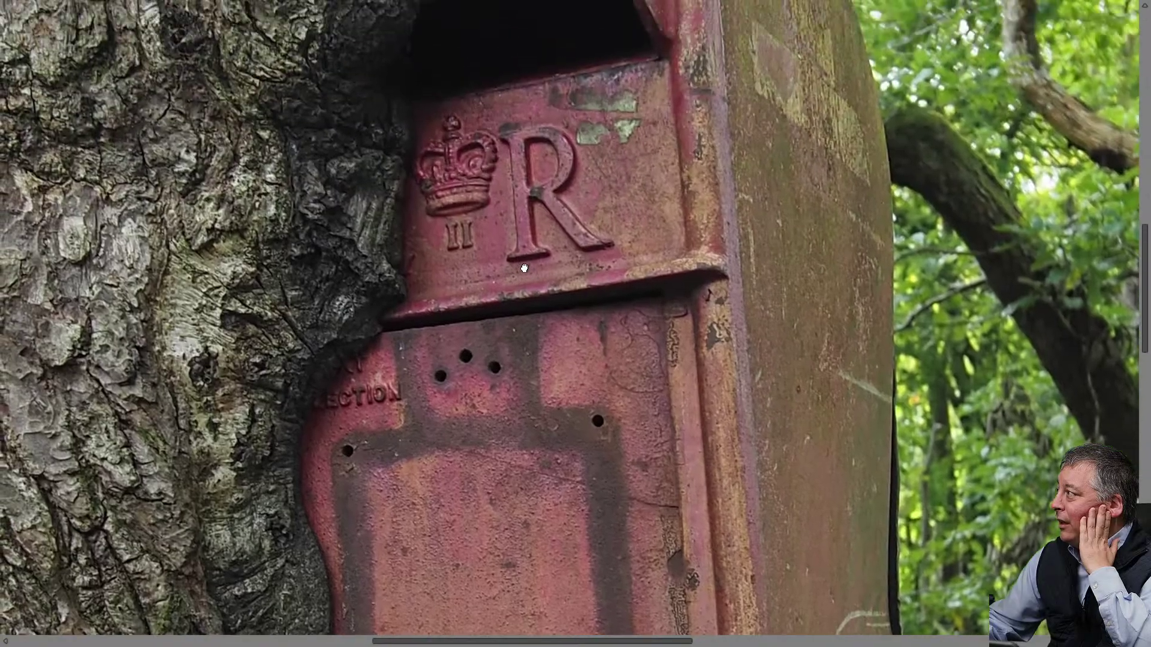
{"action": "scroll", "coordinate": [521, 144], "scroll_direction": "up", "scroll_amount": 2}
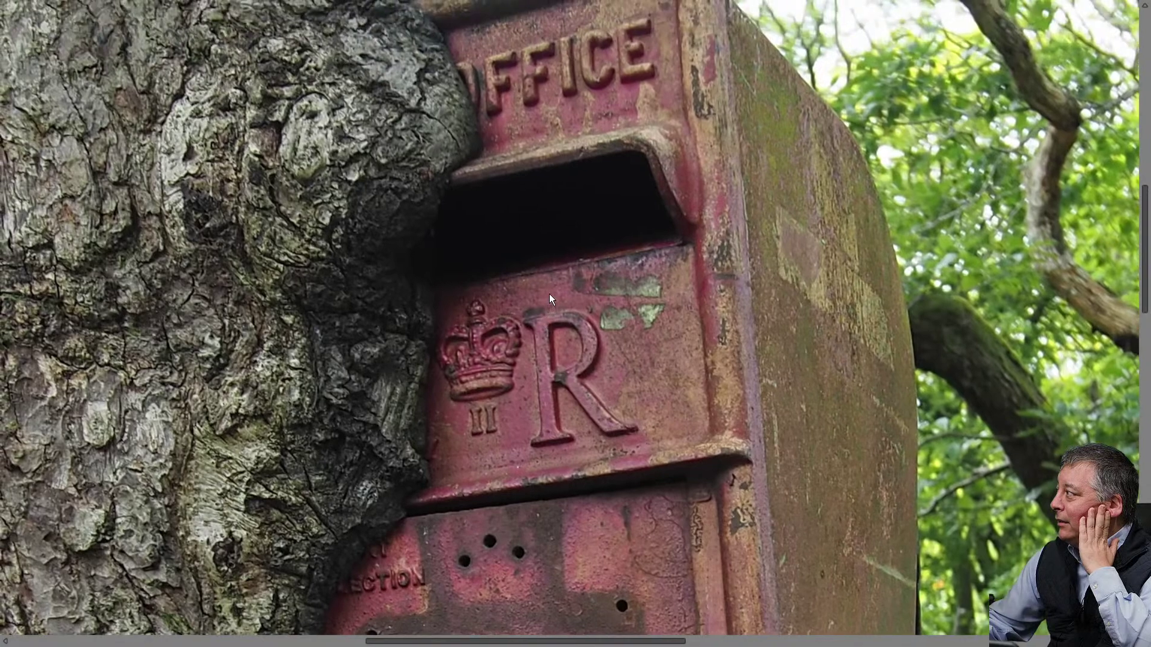
{"action": "double_click", "coordinate": [549, 295]}
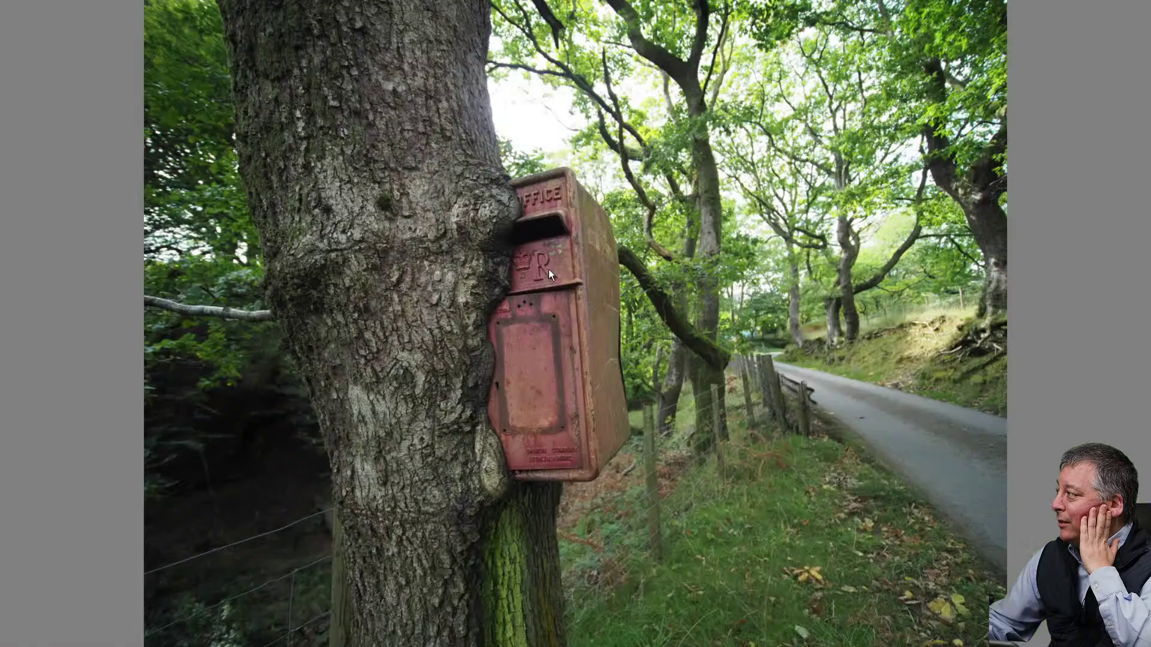
{"action": "left_click", "coordinate": [517, 480]}
{"action": "left_click", "coordinate": [519, 477]}
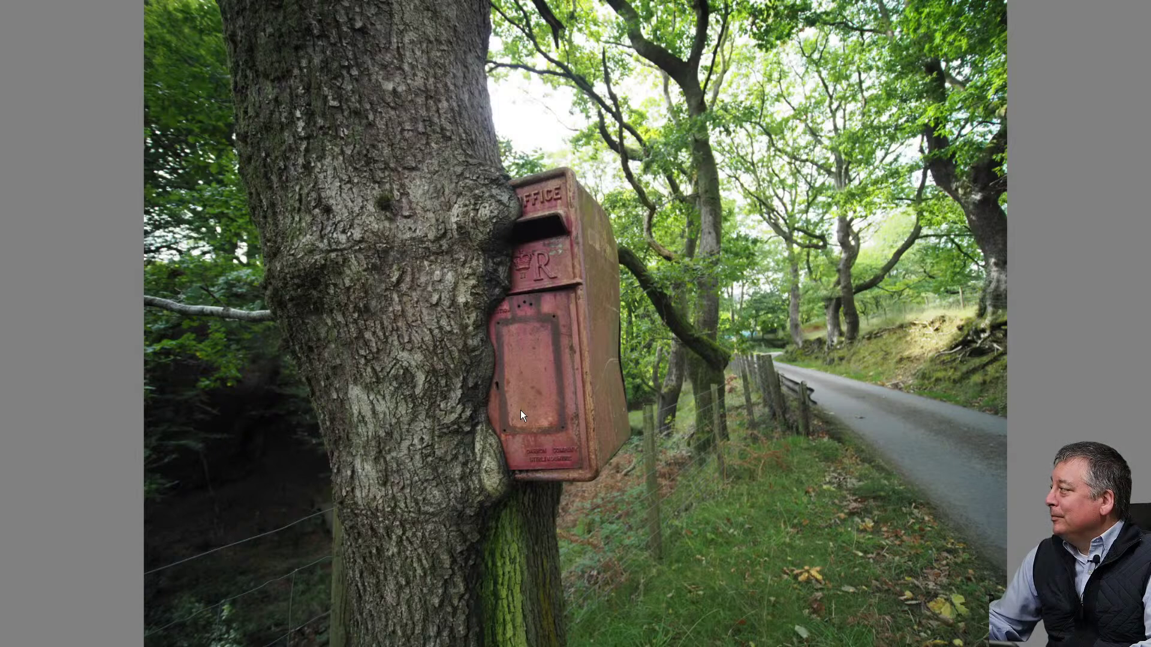
{"action": "key", "text": "Escape"}
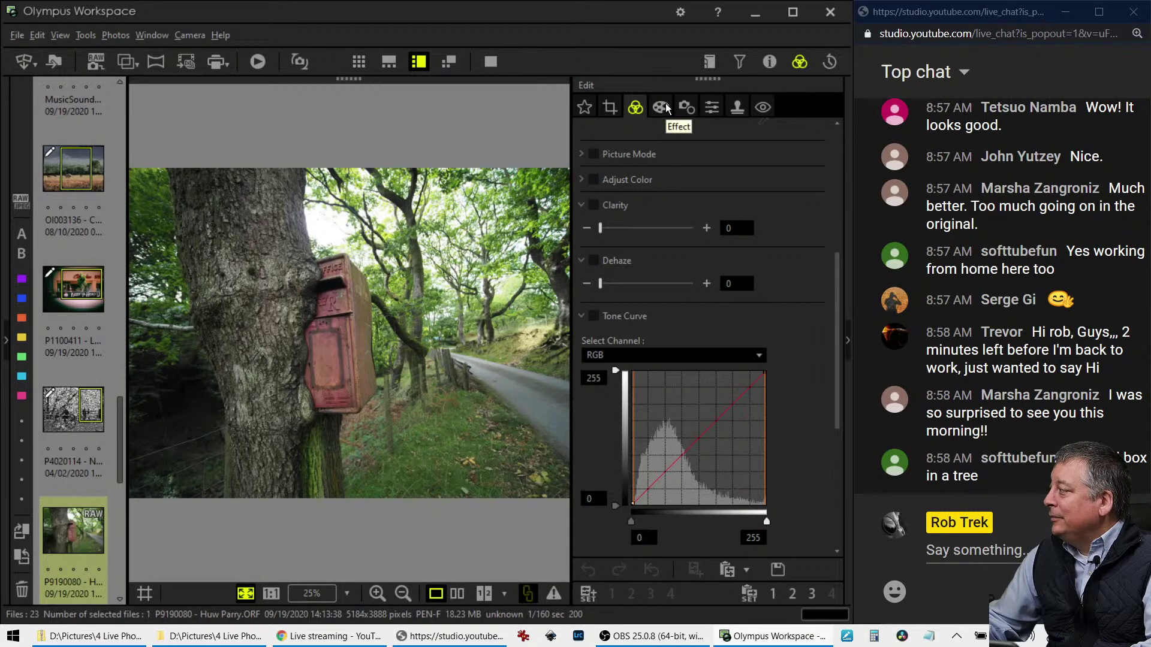
Straighten the mailbox photo by setting its tilt adjustment to 1.8 degrees
{"action": "left_click", "coordinate": [611, 108]}
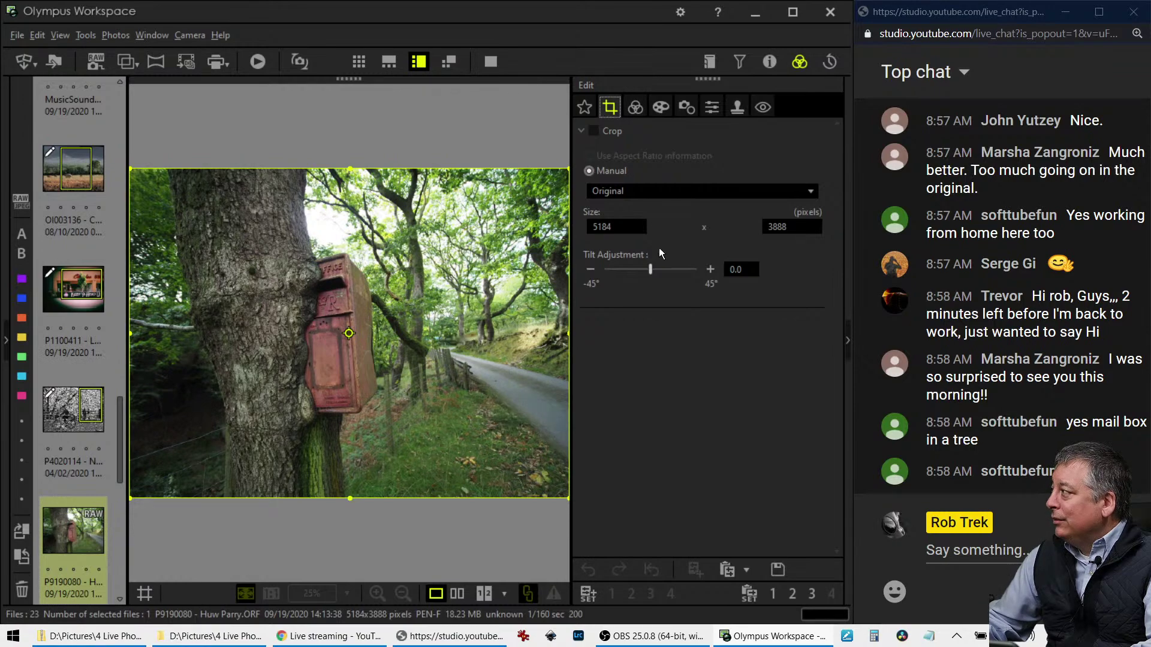
{"action": "left_click", "coordinate": [711, 270]}
{"action": "left_click", "coordinate": [710, 270]}
{"action": "left_click", "coordinate": [711, 270]}
{"action": "left_click", "coordinate": [710, 270]}
{"action": "left_click", "coordinate": [710, 270]}
{"action": "left_click", "coordinate": [710, 269]}
{"action": "left_click", "coordinate": [710, 270]}
{"action": "left_click", "coordinate": [710, 270]}
{"action": "left_click", "coordinate": [710, 270]}
{"action": "left_click", "coordinate": [710, 270]}
{"action": "left_click", "coordinate": [710, 270]}
{"action": "left_click", "coordinate": [710, 269]}
{"action": "left_click", "coordinate": [711, 269]}
{"action": "left_click", "coordinate": [710, 270]}
{"action": "left_click", "coordinate": [710, 270]}
{"action": "left_click", "coordinate": [710, 269]}
{"action": "left_click", "coordinate": [710, 269]}
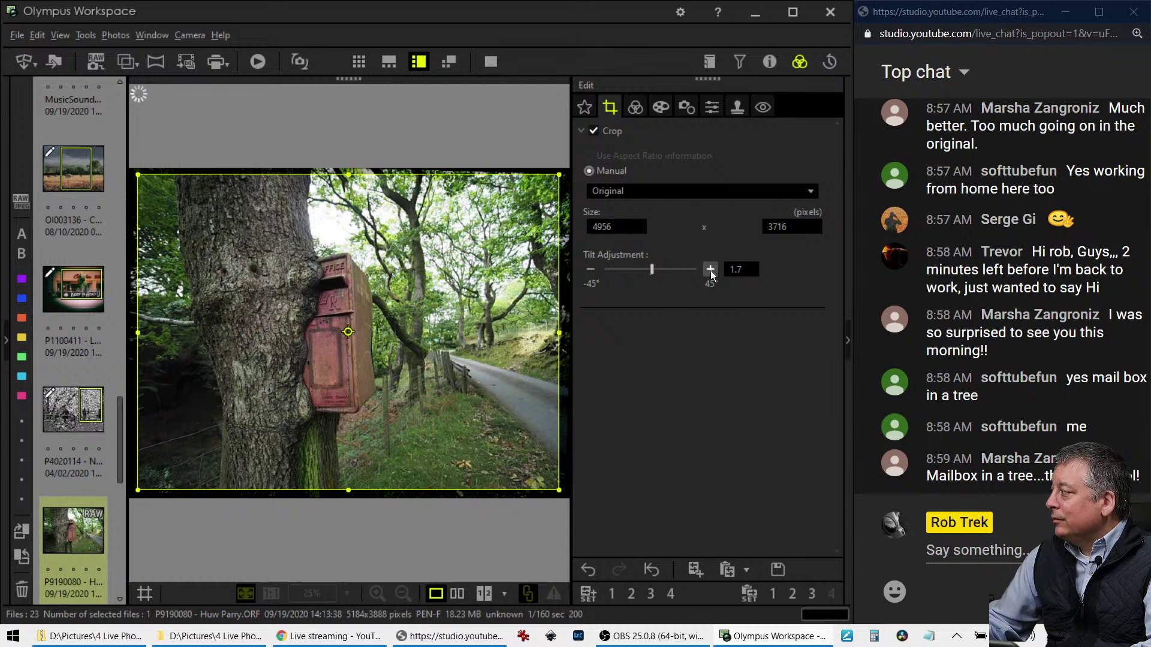
{"action": "left_click", "coordinate": [710, 269]}
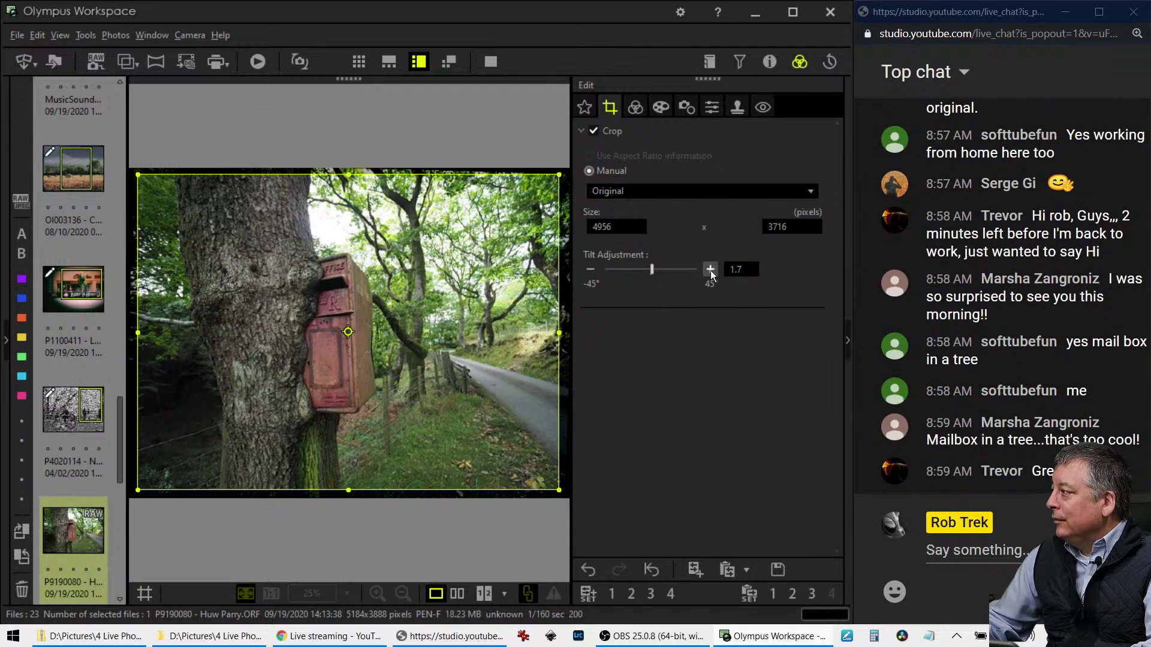
Try the Pop Art and Soft Focus art filters on the mailbox photo and return to No Filter
{"action": "left_click", "coordinate": [659, 108]}
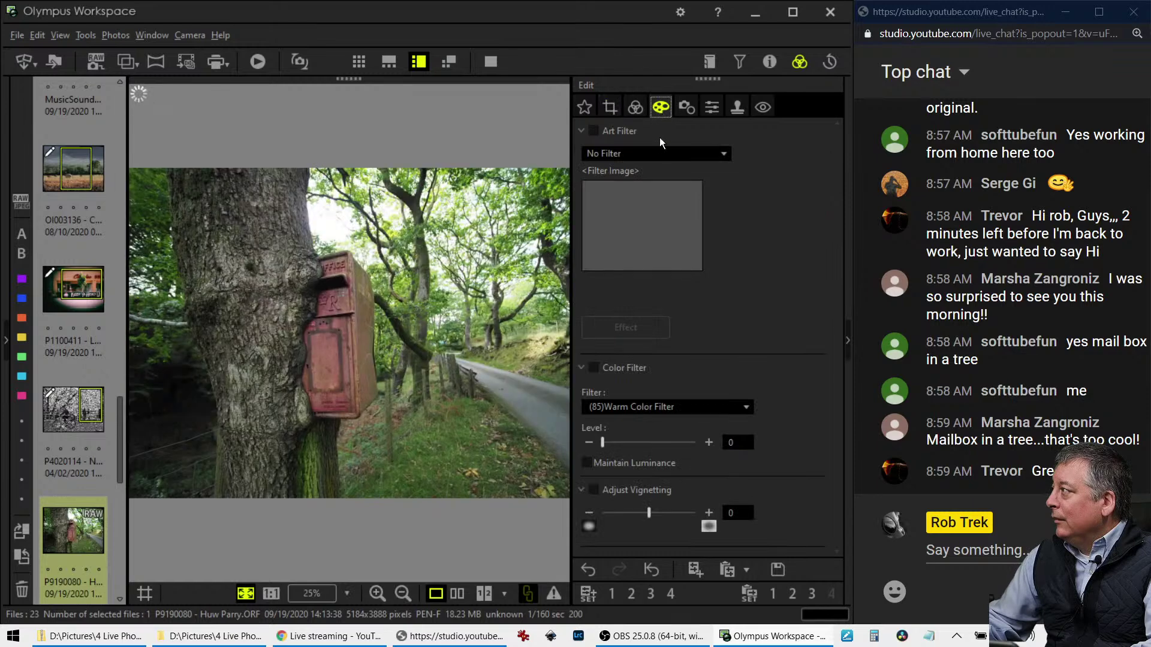
{"action": "left_click", "coordinate": [659, 153]}
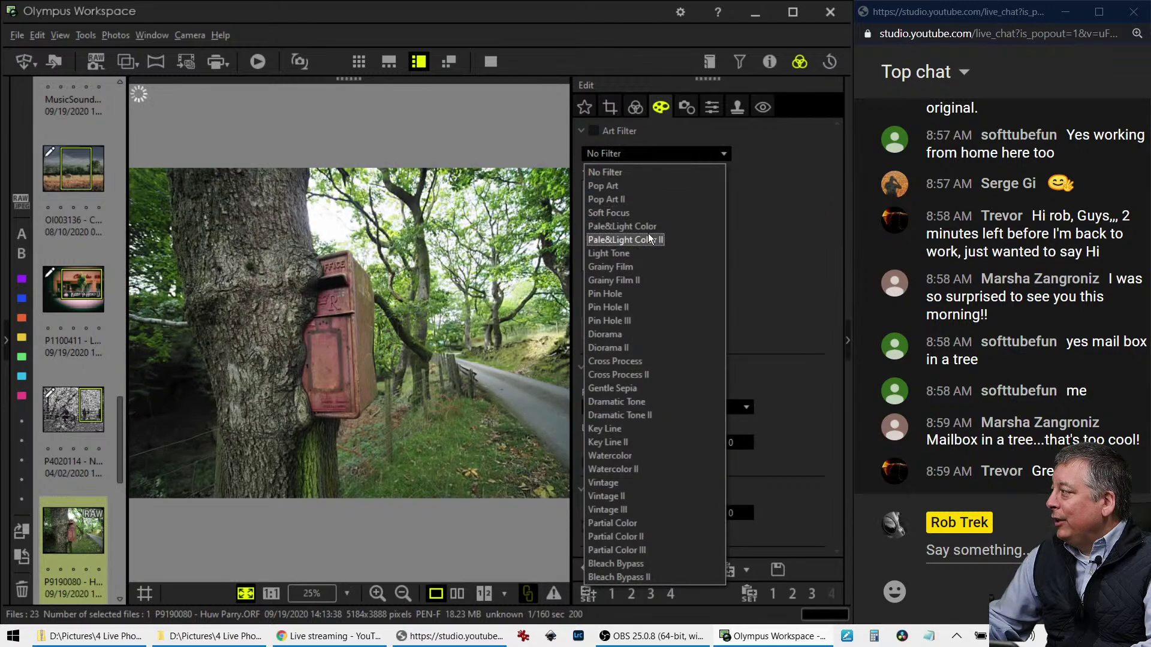
{"action": "left_click", "coordinate": [649, 191]}
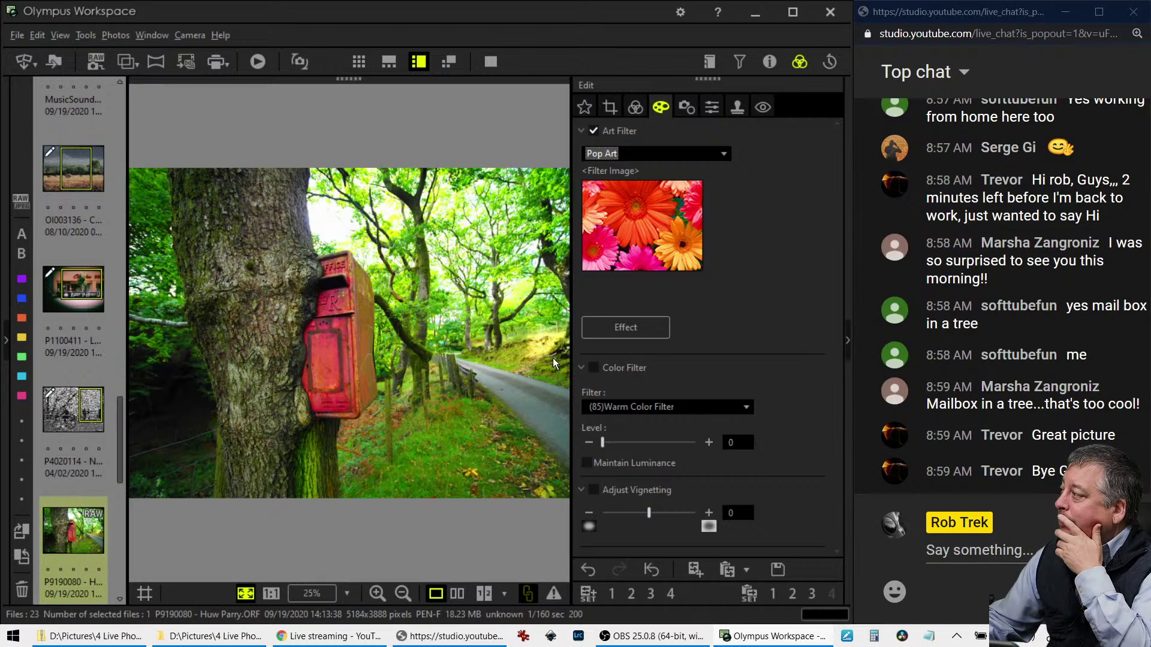
{"action": "left_click", "coordinate": [606, 154]}
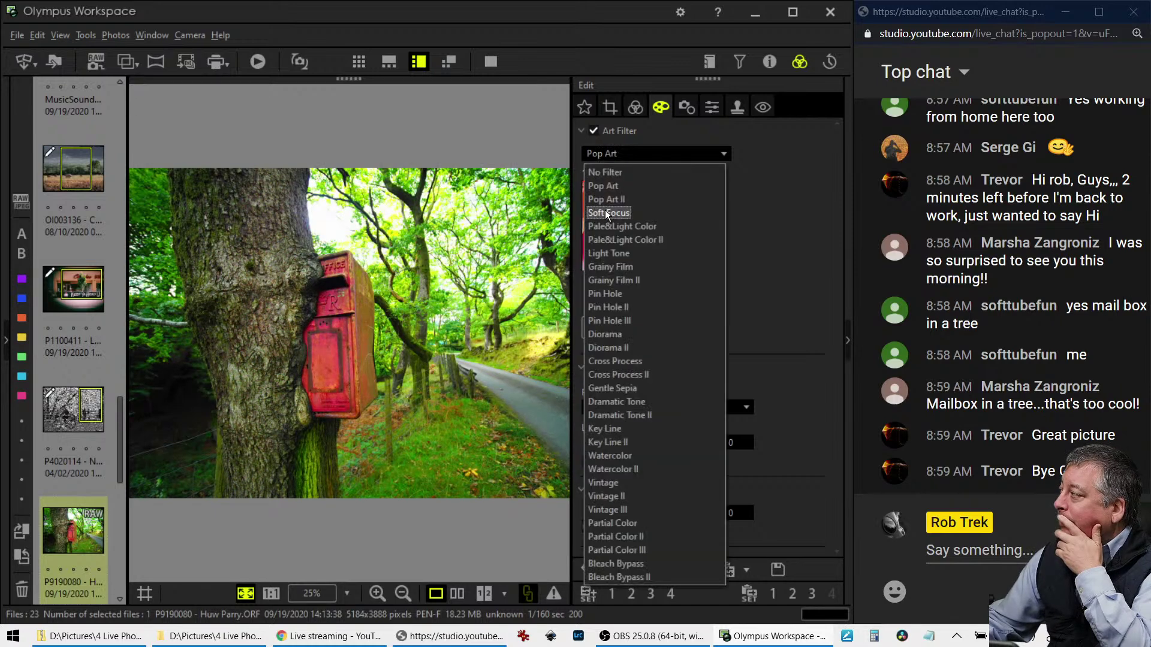
{"action": "left_click", "coordinate": [607, 214]}
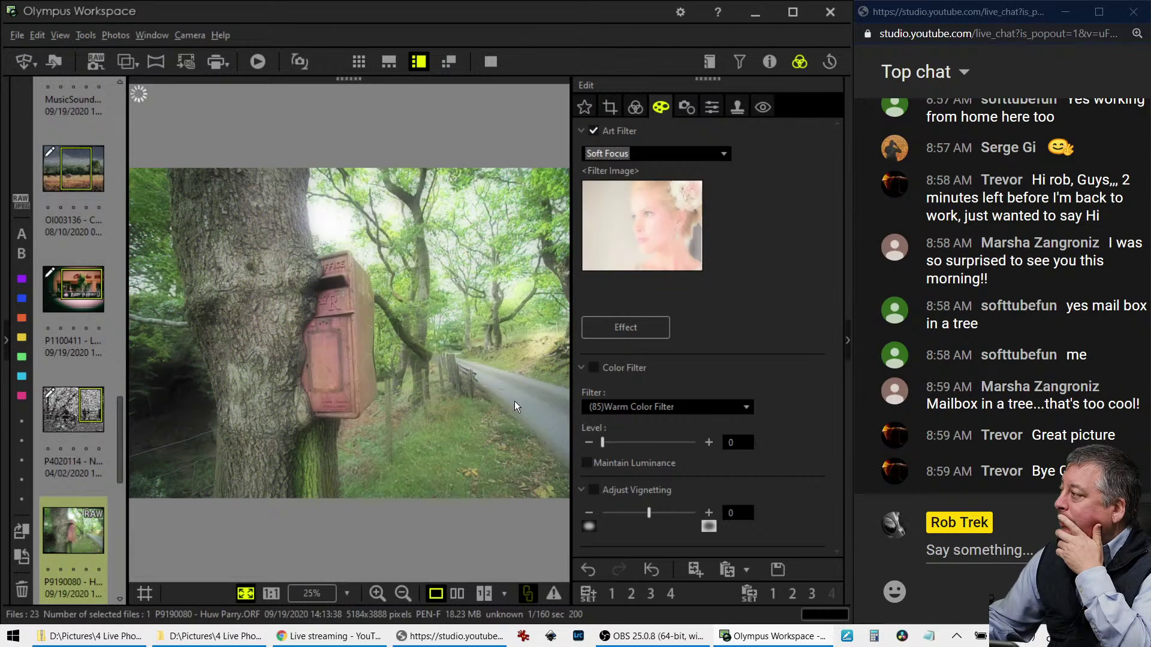
{"action": "left_click", "coordinate": [650, 157]}
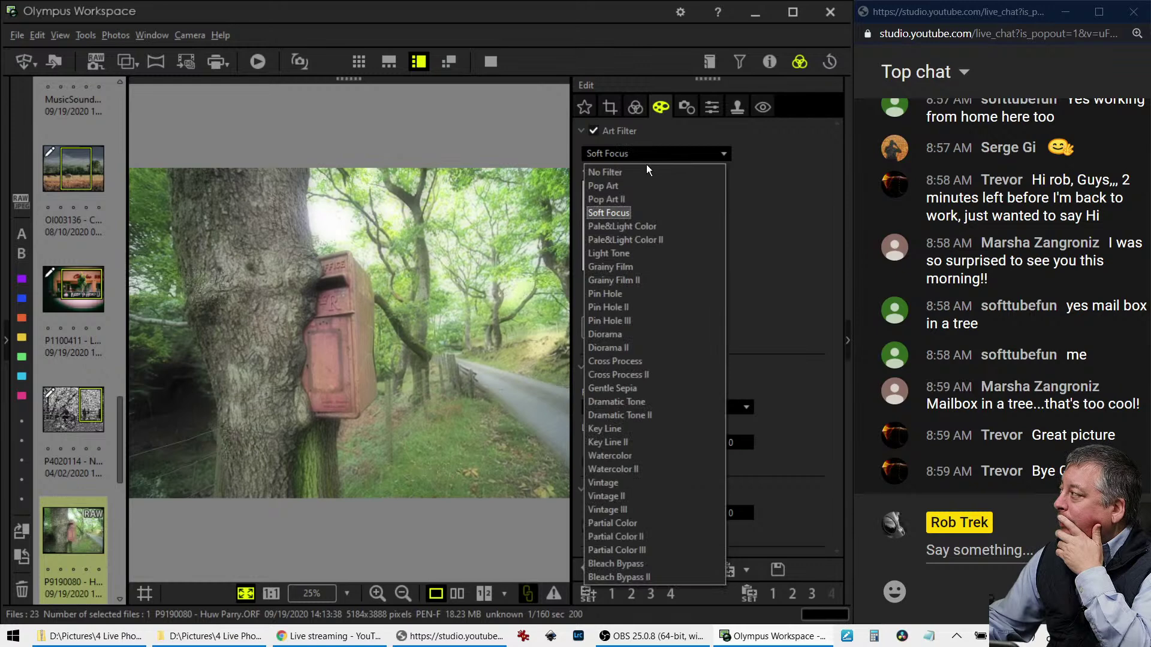
{"action": "left_click", "coordinate": [646, 172]}
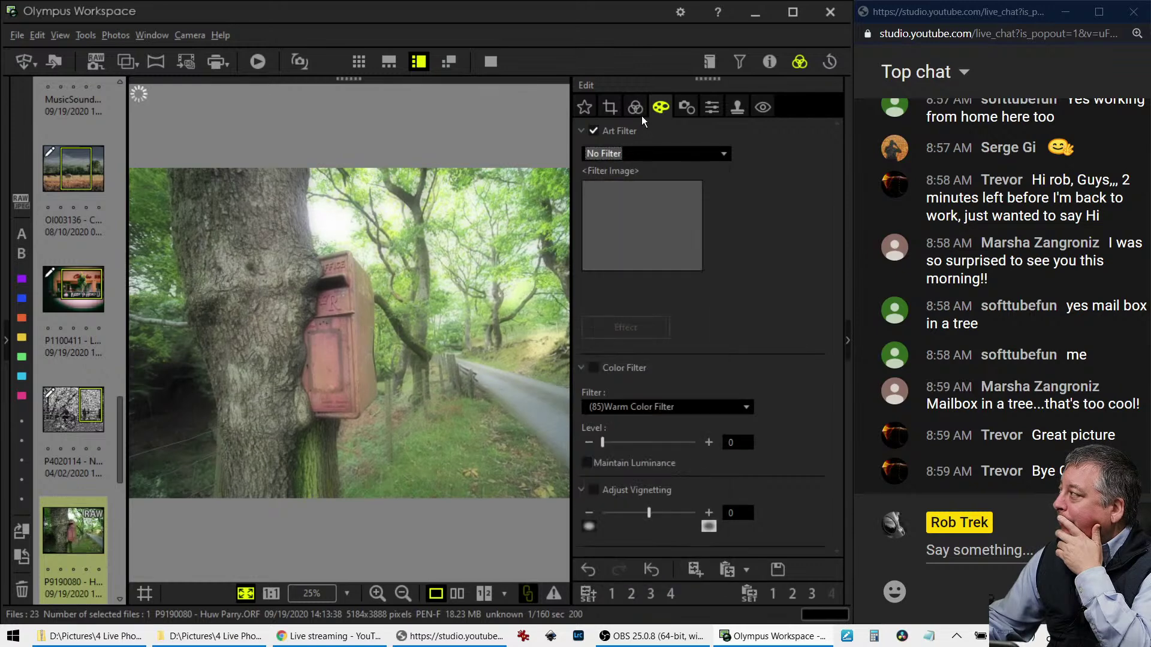
Raise the mailbox photo's saturation to 2.0
{"action": "left_click", "coordinate": [640, 114]}
{"action": "scroll", "coordinate": [747, 459], "scroll_direction": "down", "scroll_amount": 5}
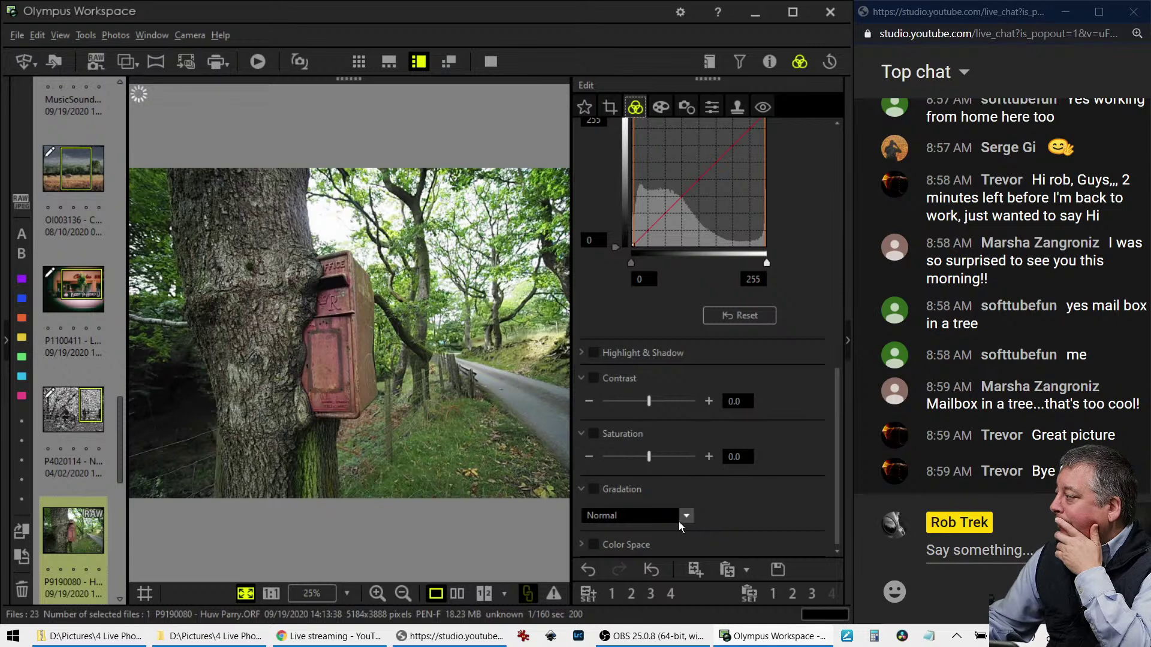
{"action": "left_click_drag", "start_coordinate": [649, 457], "coordinate": [709, 459]}
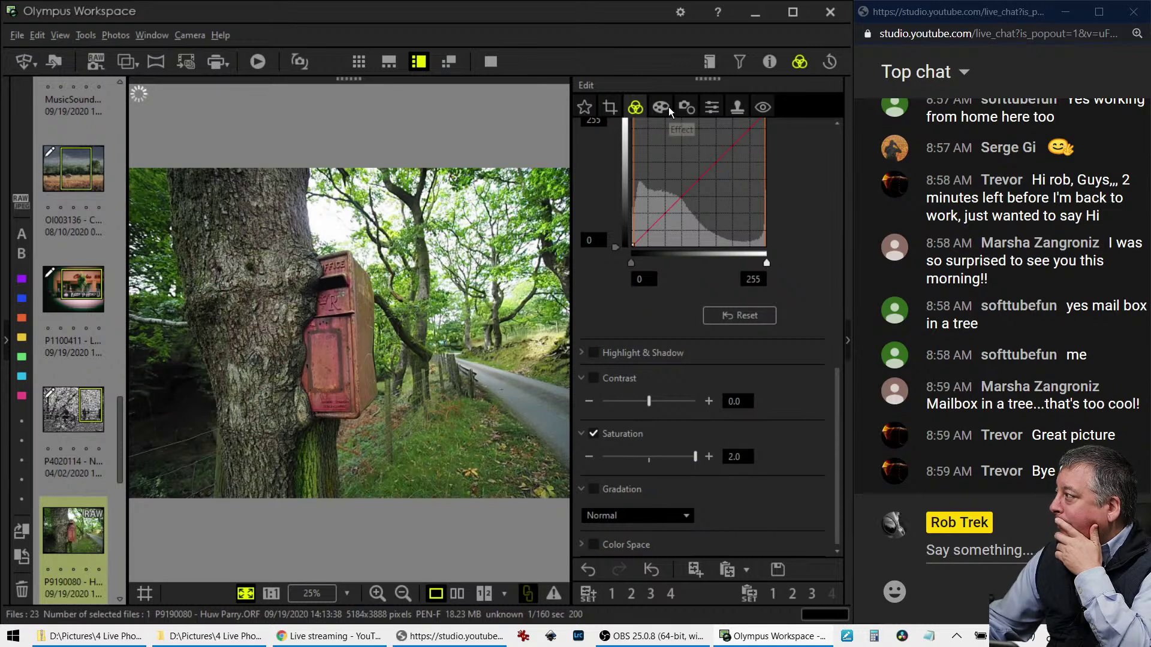
Crop the photo to a 1:1 square of about 3002 pixels around the mailbox, trunk edge and road, and preview it
{"action": "left_click", "coordinate": [619, 111]}
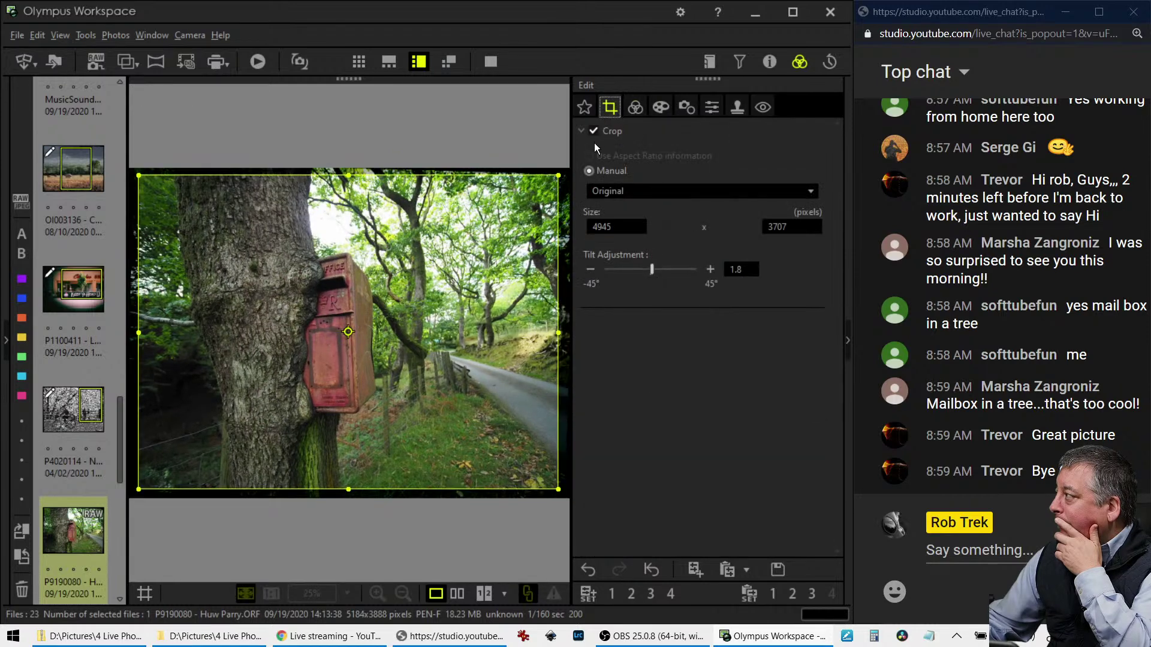
{"action": "left_click", "coordinate": [620, 191]}
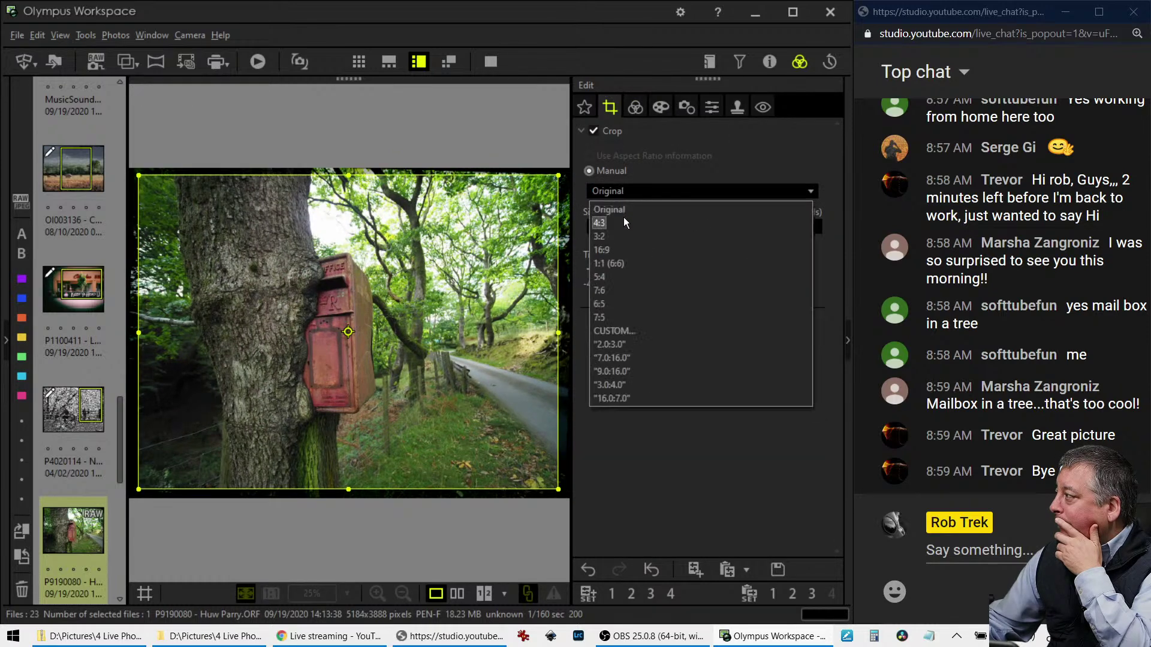
{"action": "left_click", "coordinate": [625, 259]}
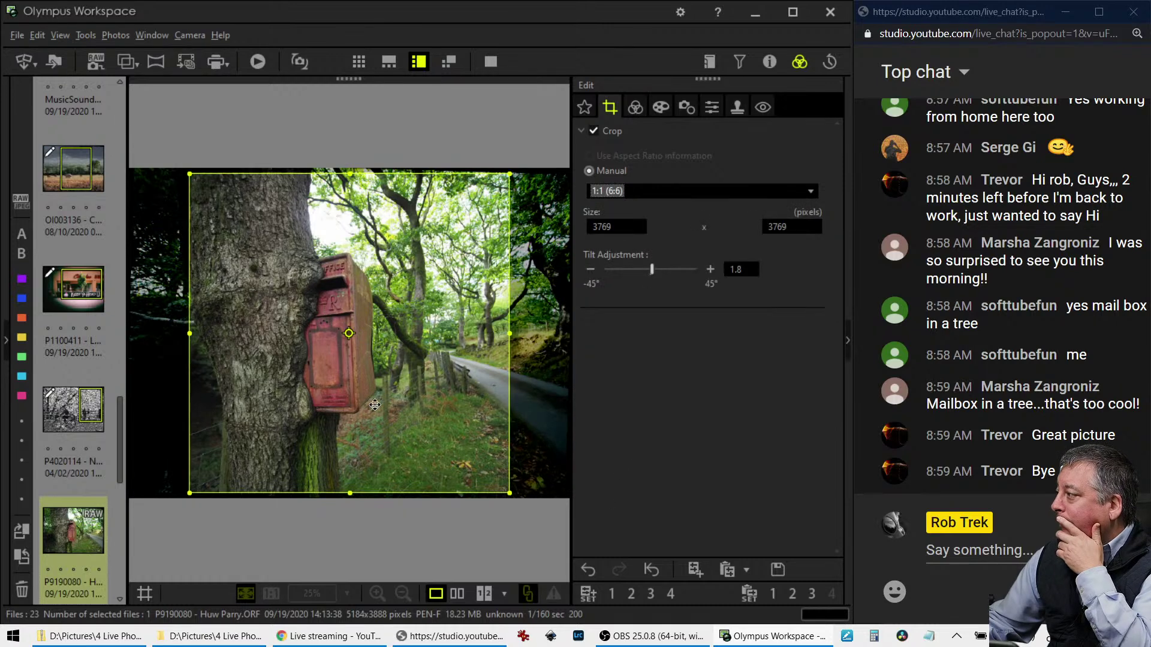
{"action": "left_click_drag", "start_coordinate": [409, 401], "coordinate": [421, 402]}
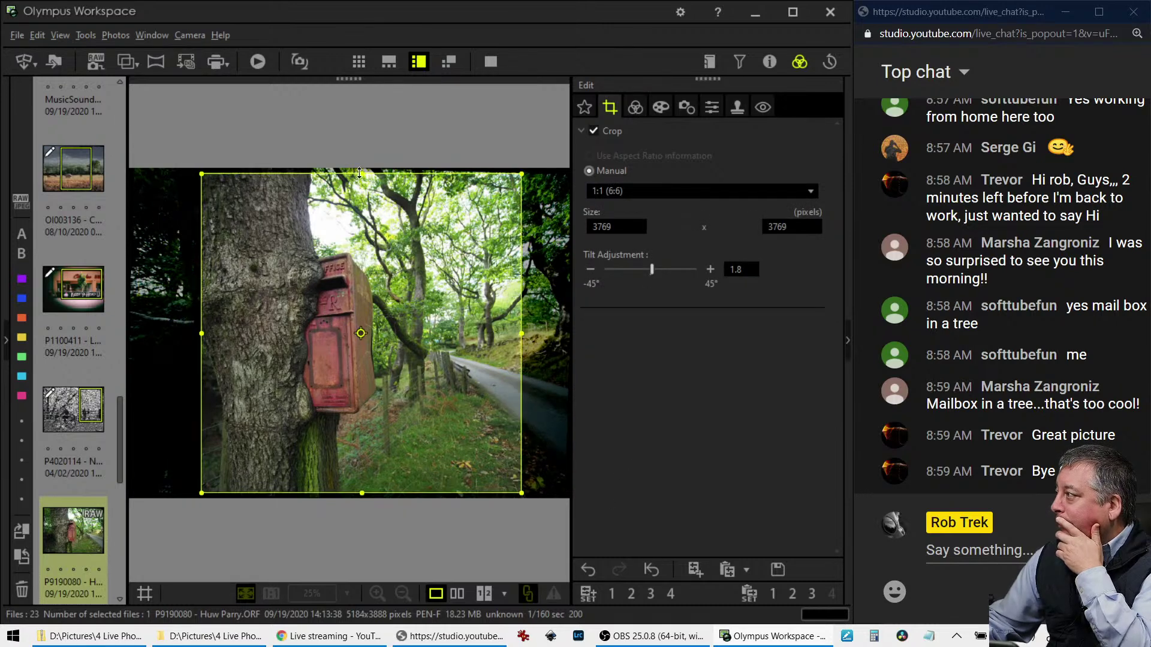
{"action": "left_click_drag", "start_coordinate": [361, 176], "coordinate": [361, 191]}
{"action": "left_click_drag", "start_coordinate": [368, 252], "coordinate": [436, 263]}
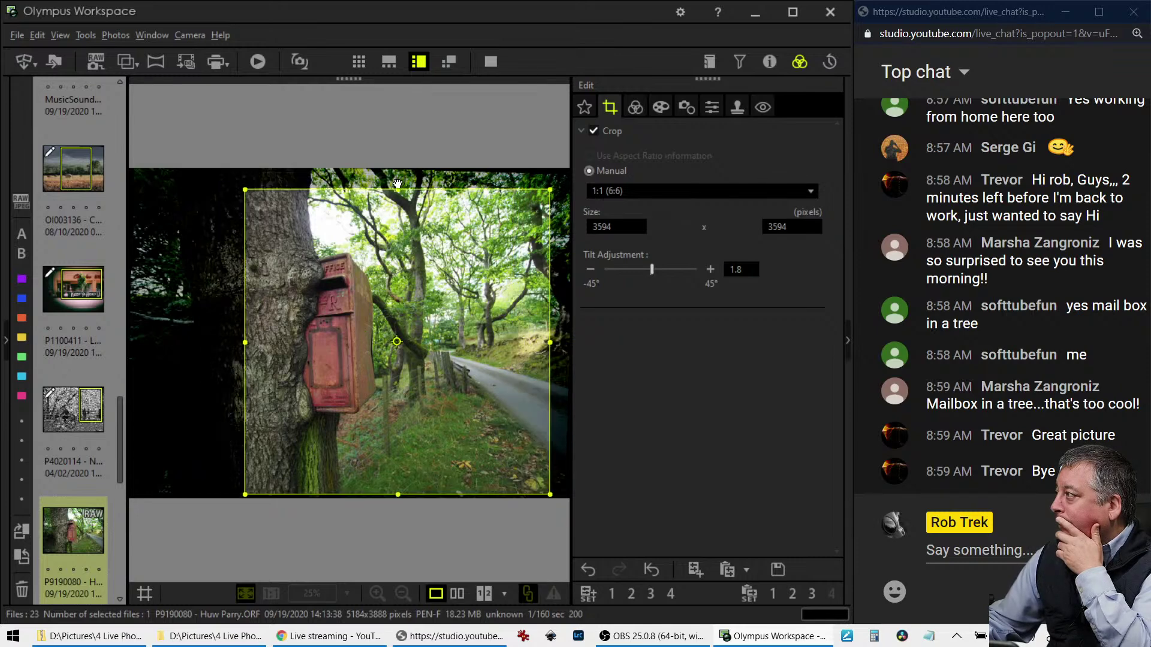
{"action": "left_click_drag", "start_coordinate": [396, 190], "coordinate": [398, 240]}
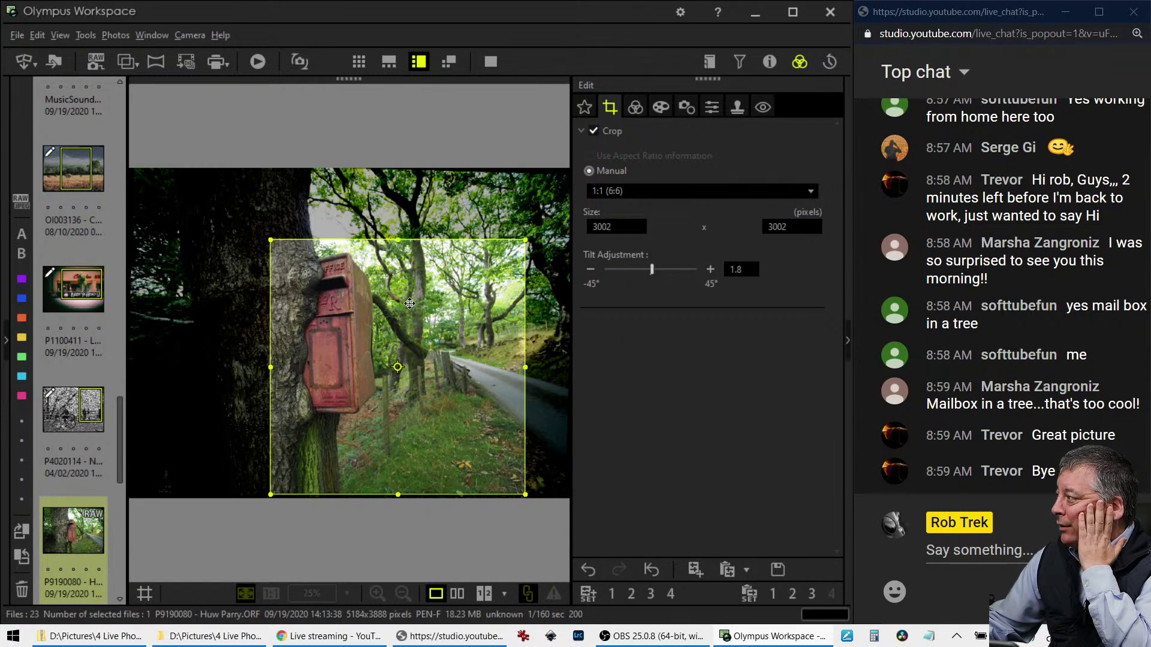
{"action": "left_click_drag", "start_coordinate": [410, 303], "coordinate": [402, 303]}
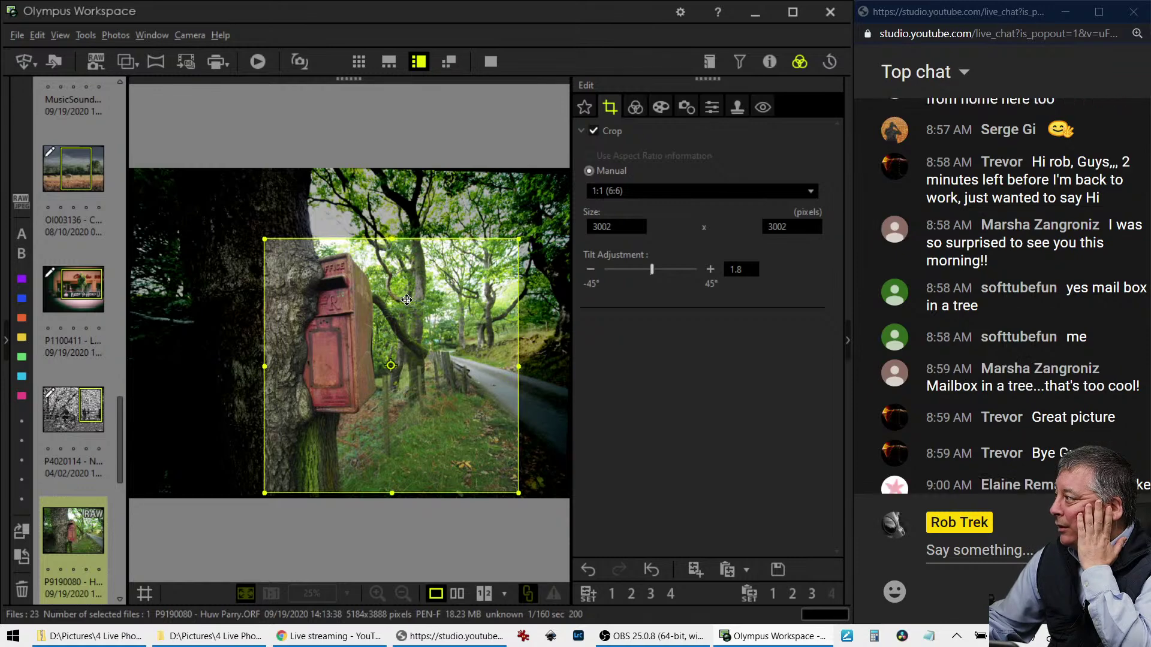
{"action": "left_click", "coordinate": [633, 109]}
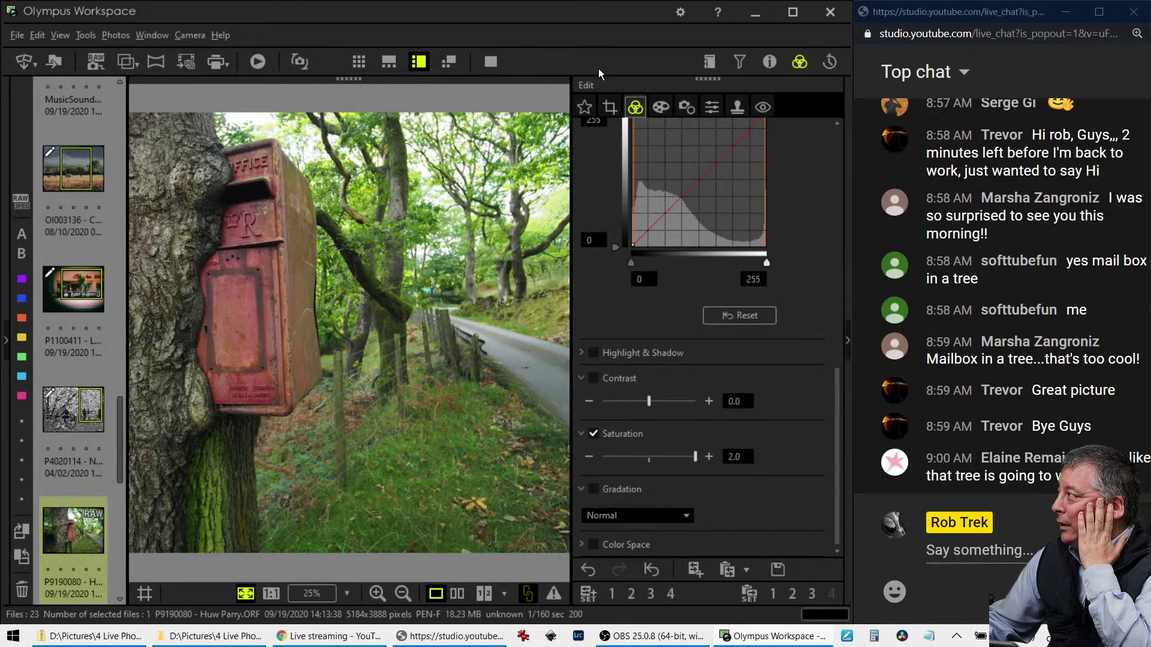
Enlarge the square crop to about 3215 pixels, shift it slightly toward the road, and check the cropped result
{"action": "left_click", "coordinate": [608, 106]}
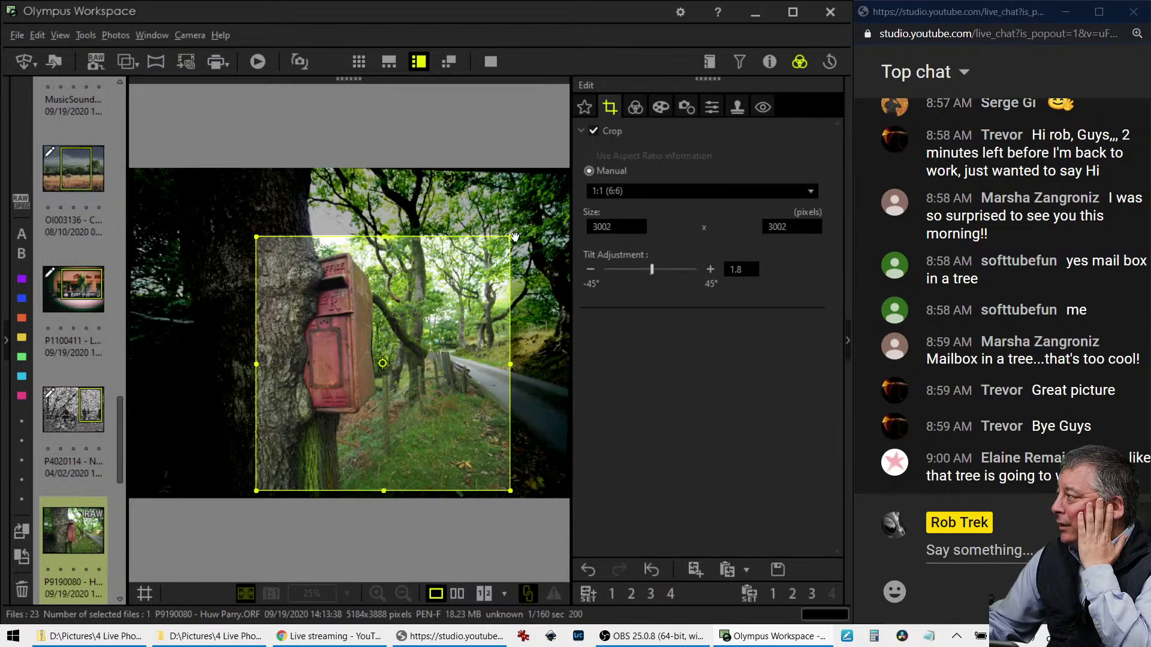
{"action": "left_click_drag", "start_coordinate": [510, 237], "coordinate": [527, 227]}
{"action": "left_click_drag", "start_coordinate": [484, 270], "coordinate": [490, 270]}
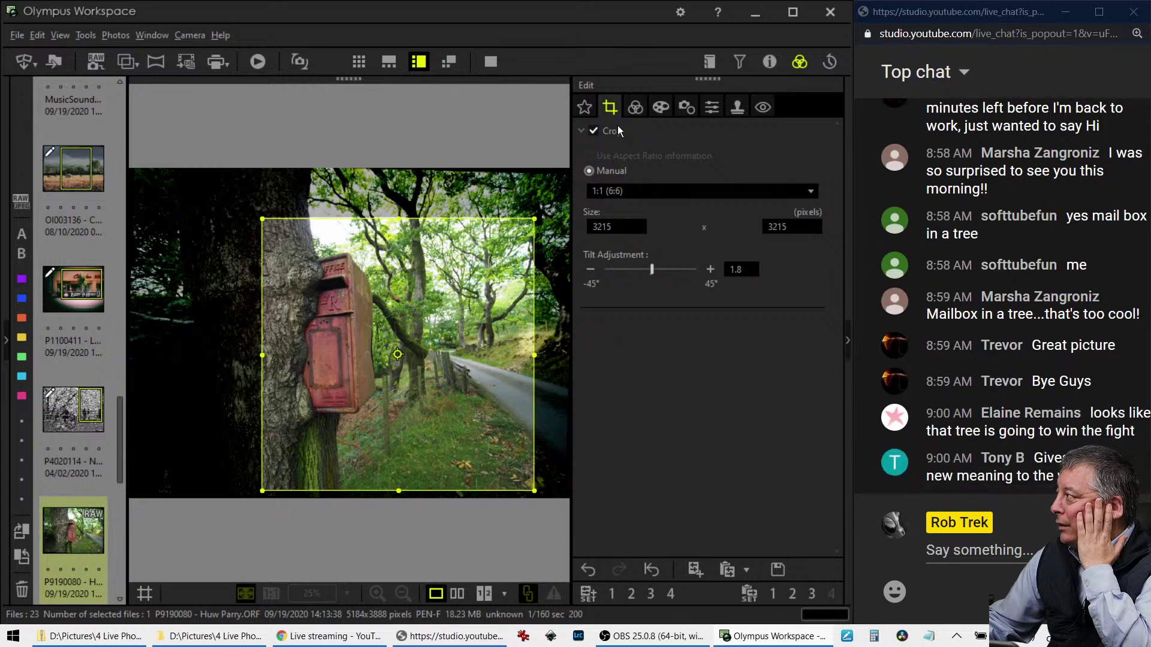
{"action": "left_click", "coordinate": [635, 107]}
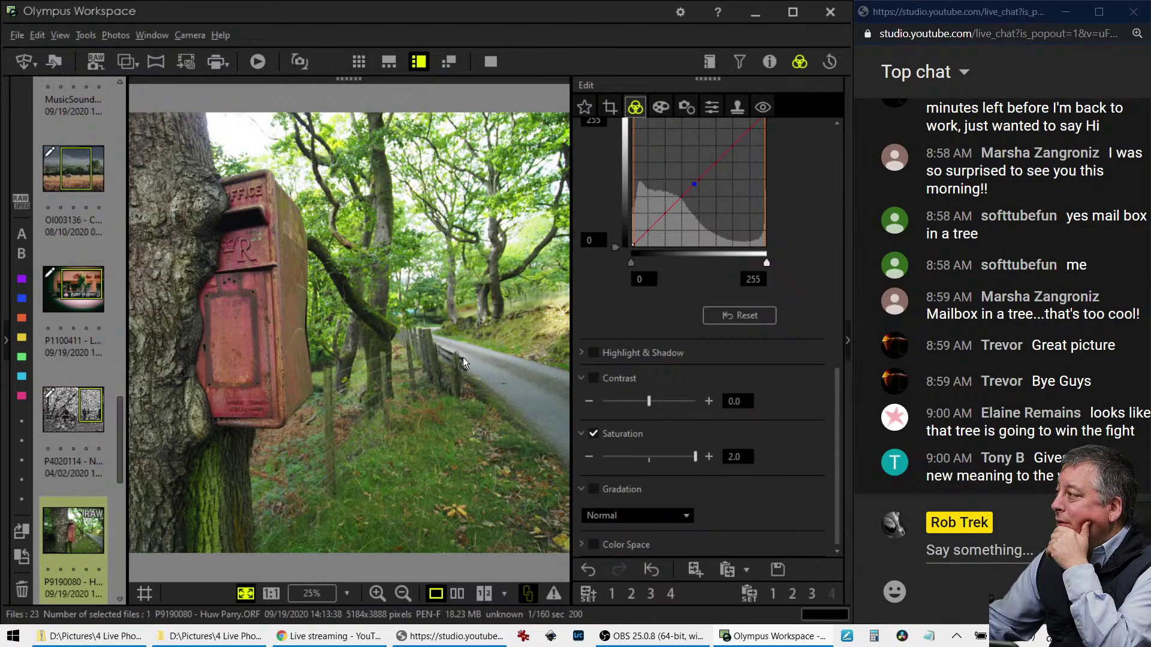
{"action": "left_click", "coordinate": [611, 109]}
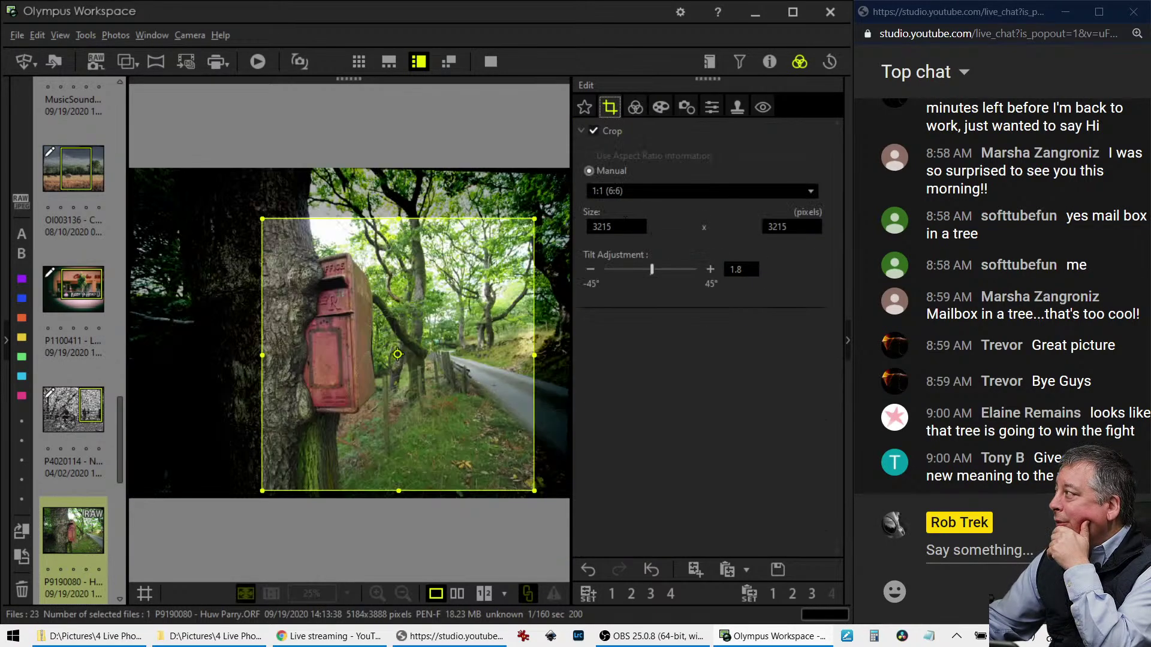
Change the crop ratio to 4:3 and frame the red postbox, tree trunk and road at about 3767 x 2825 pixels
{"action": "left_click", "coordinate": [641, 192]}
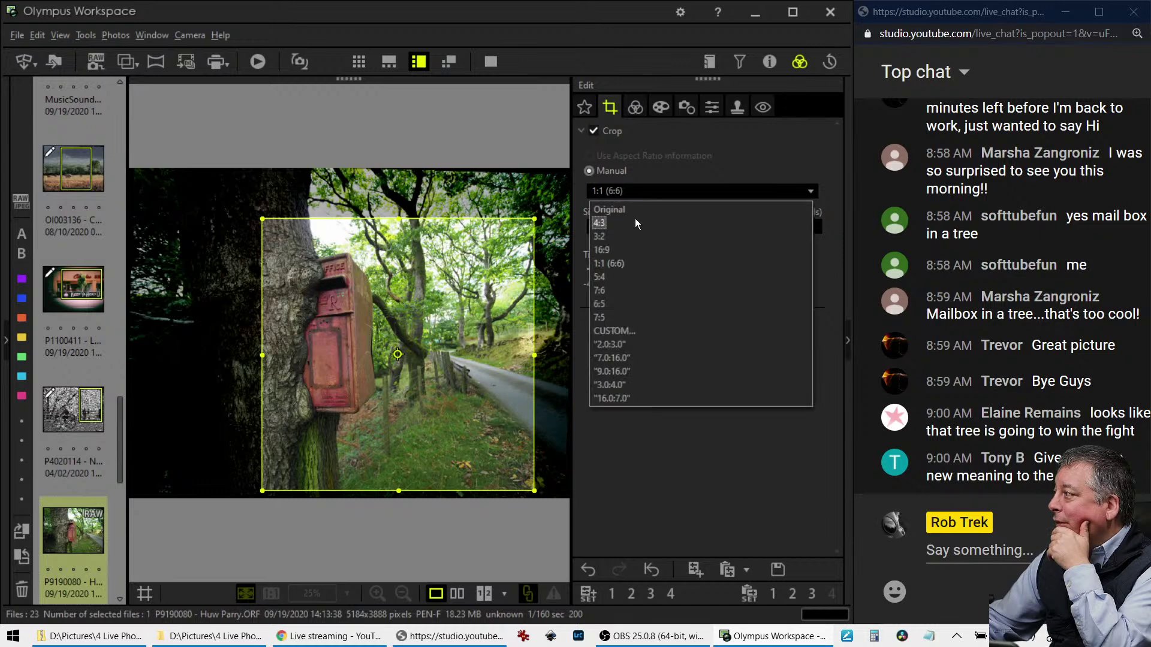
{"action": "left_click", "coordinate": [635, 218]}
{"action": "left_click_drag", "start_coordinate": [137, 175], "coordinate": [283, 250]}
{"action": "left_click_drag", "start_coordinate": [353, 349], "coordinate": [367, 342]}
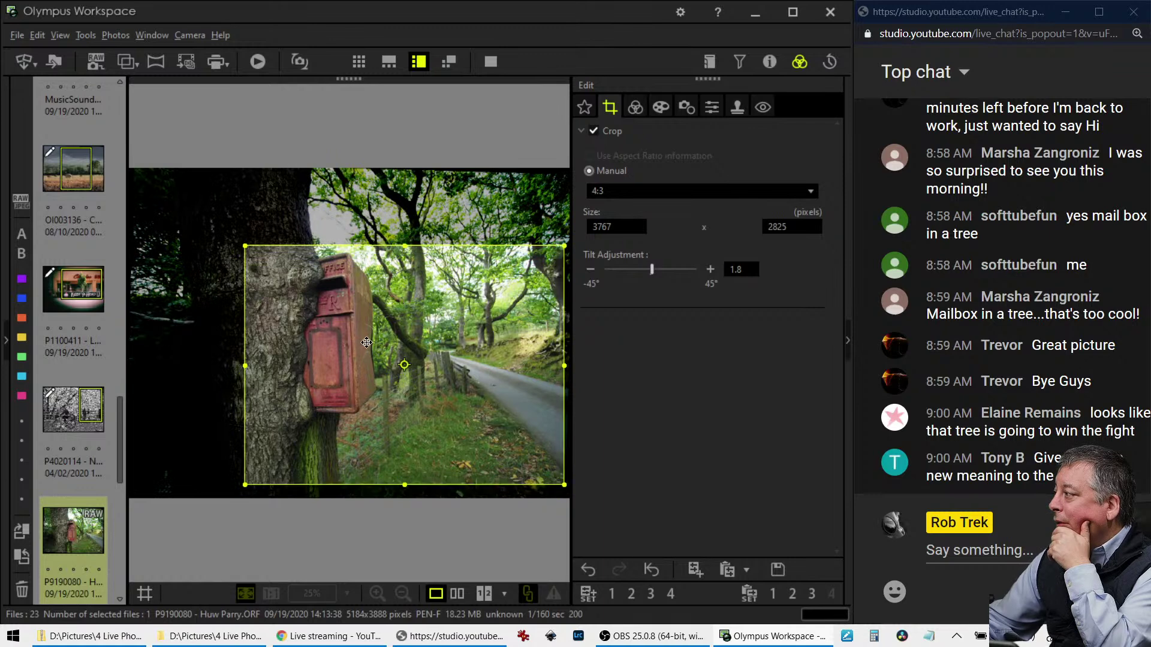
Set the photo's custom white balance to 6000 K
{"action": "left_click", "coordinate": [636, 108]}
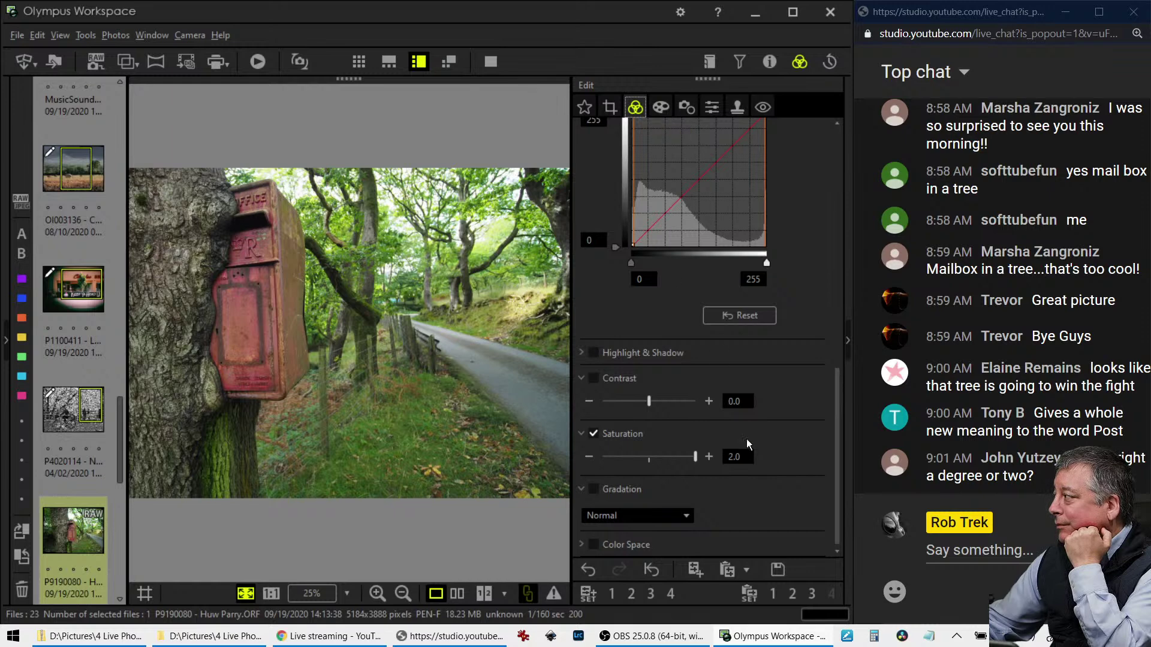
{"action": "scroll", "coordinate": [710, 470], "scroll_direction": "up", "scroll_amount": 1}
{"action": "scroll", "coordinate": [779, 472], "scroll_direction": "up", "scroll_amount": 5}
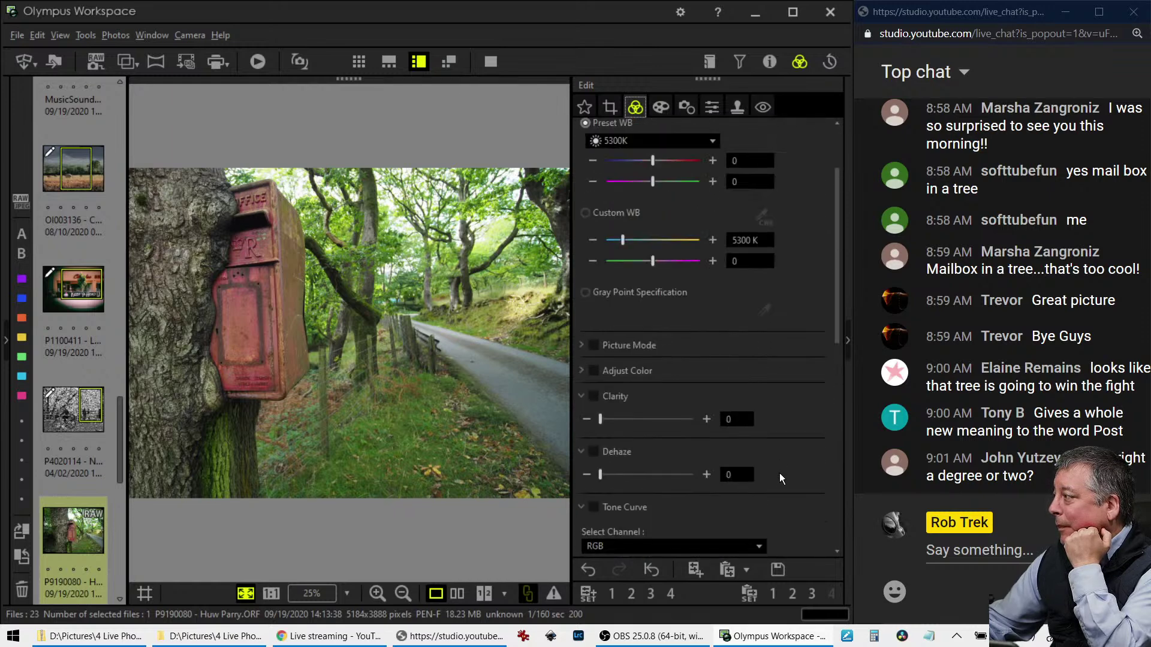
{"action": "scroll", "coordinate": [780, 472], "scroll_direction": "down", "scroll_amount": 5}
{"action": "scroll", "coordinate": [781, 471], "scroll_direction": "down", "scroll_amount": 5}
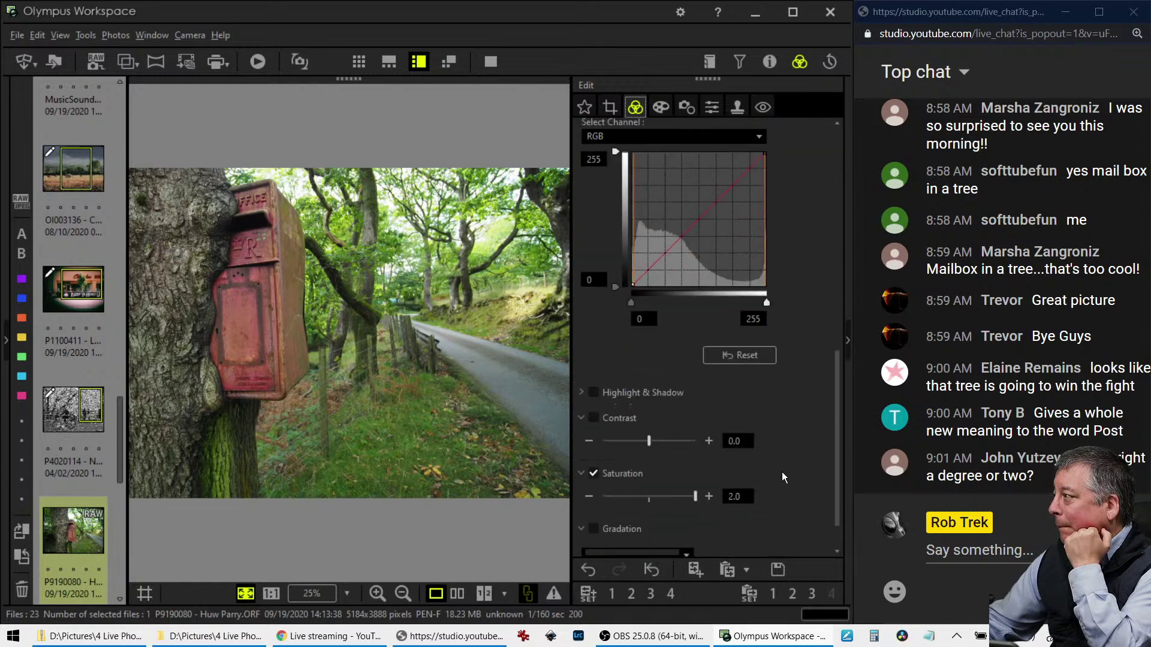
{"action": "left_click", "coordinate": [687, 516]}
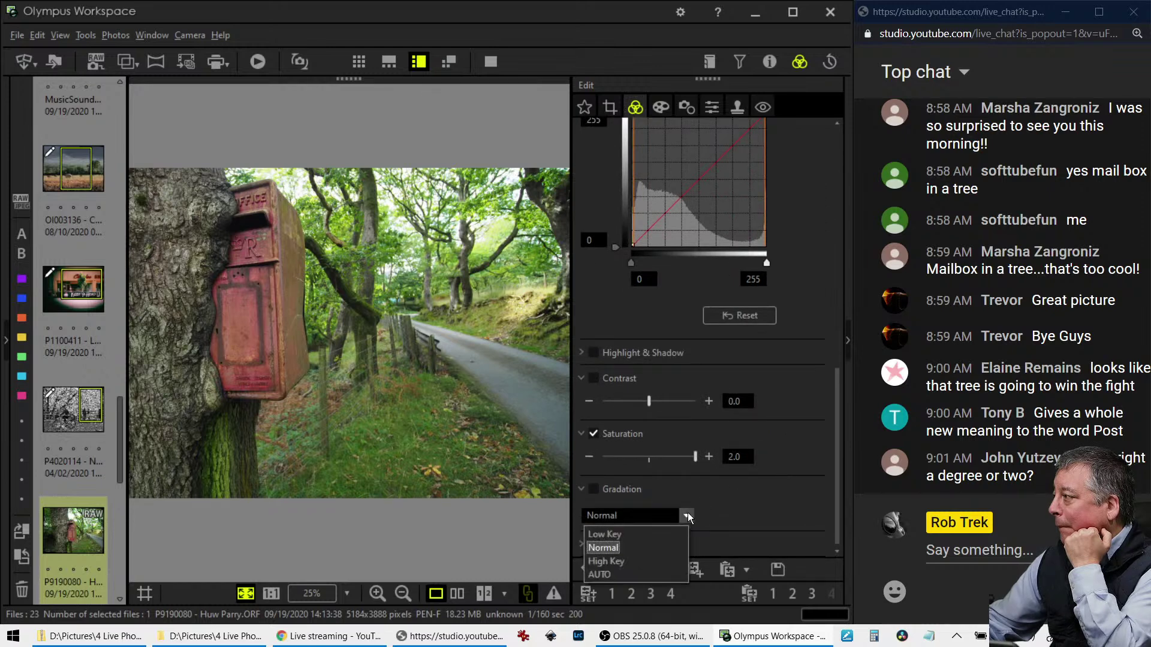
{"action": "left_click_drag", "start_coordinate": [838, 457], "coordinate": [840, 224]}
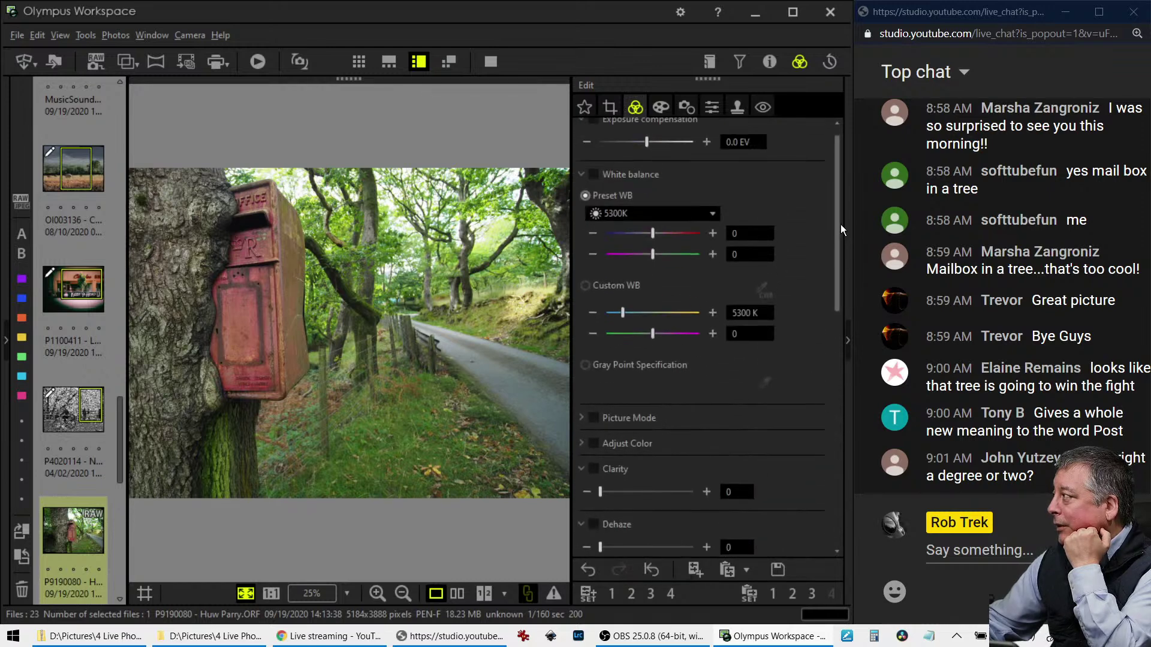
{"action": "double_click", "coordinate": [733, 313]}
{"action": "type", "text": "5000"}
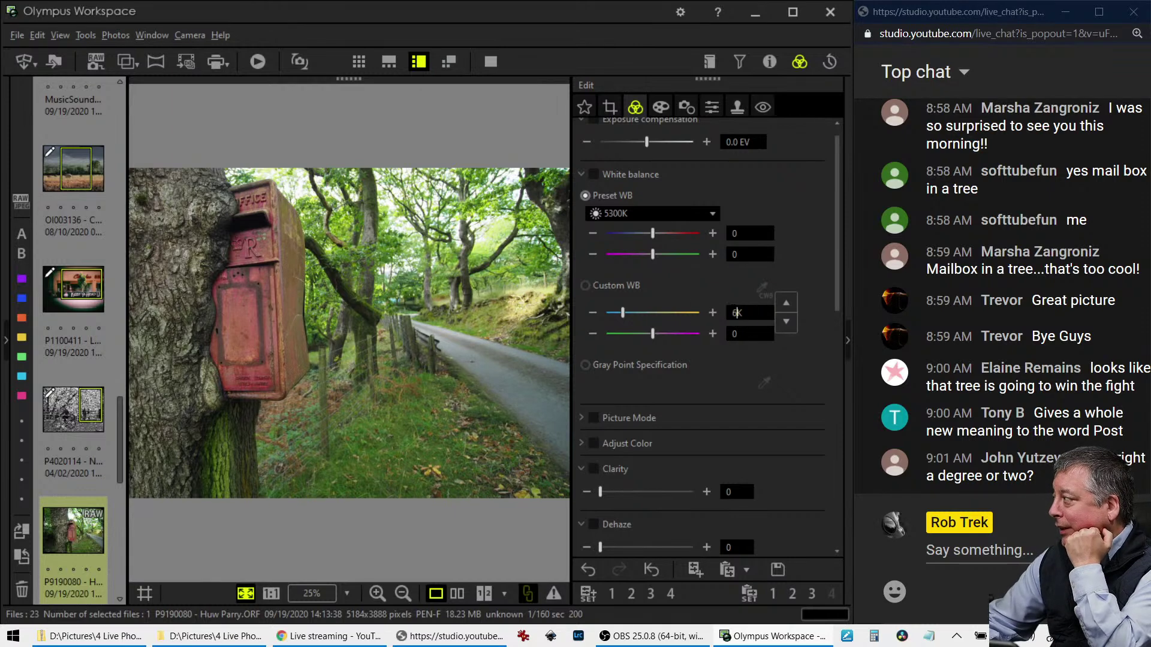
{"action": "key", "text": "Return"}
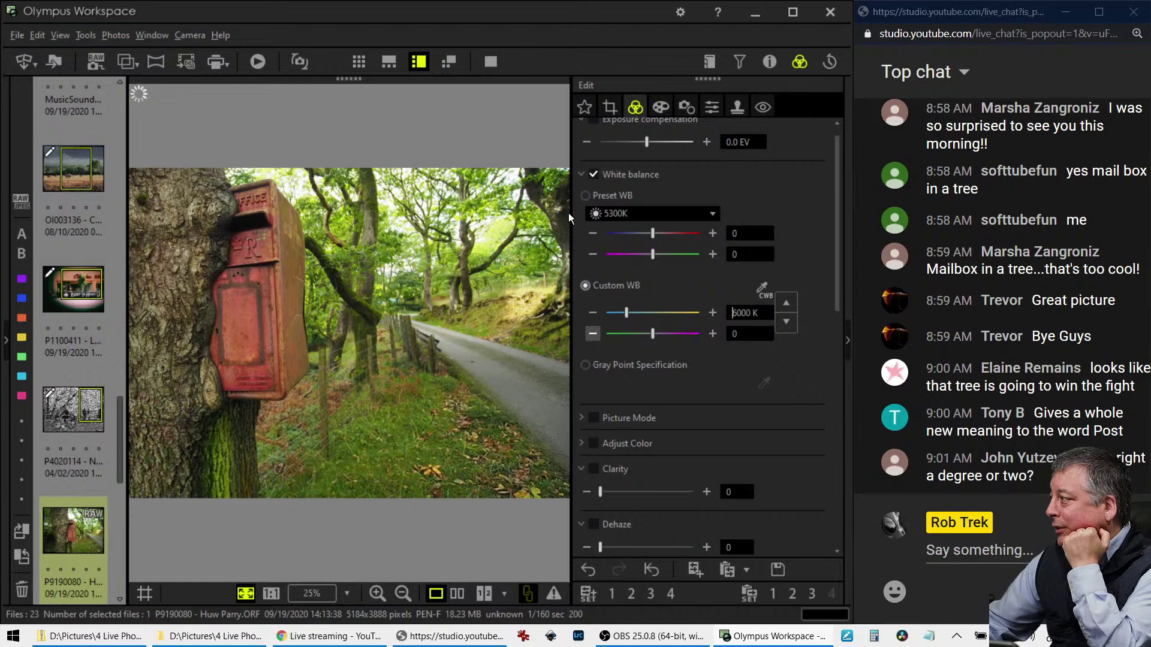
Increase the crop's tilt adjustment to 2.3
{"action": "left_click", "coordinate": [610, 108]}
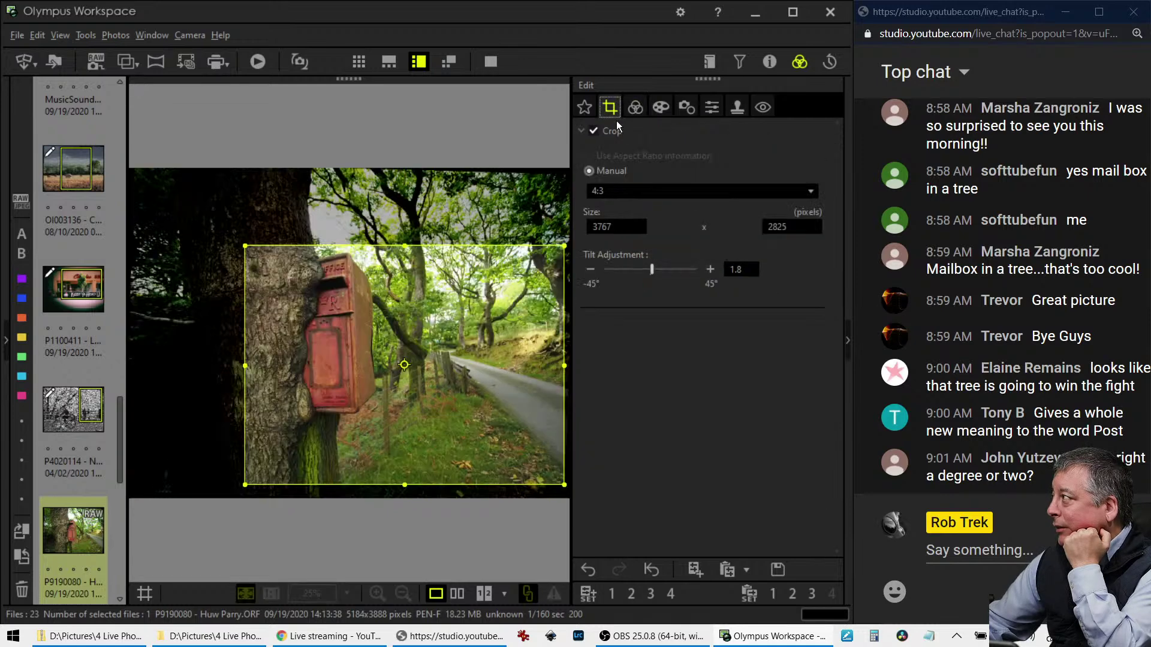
{"action": "left_click", "coordinate": [711, 270]}
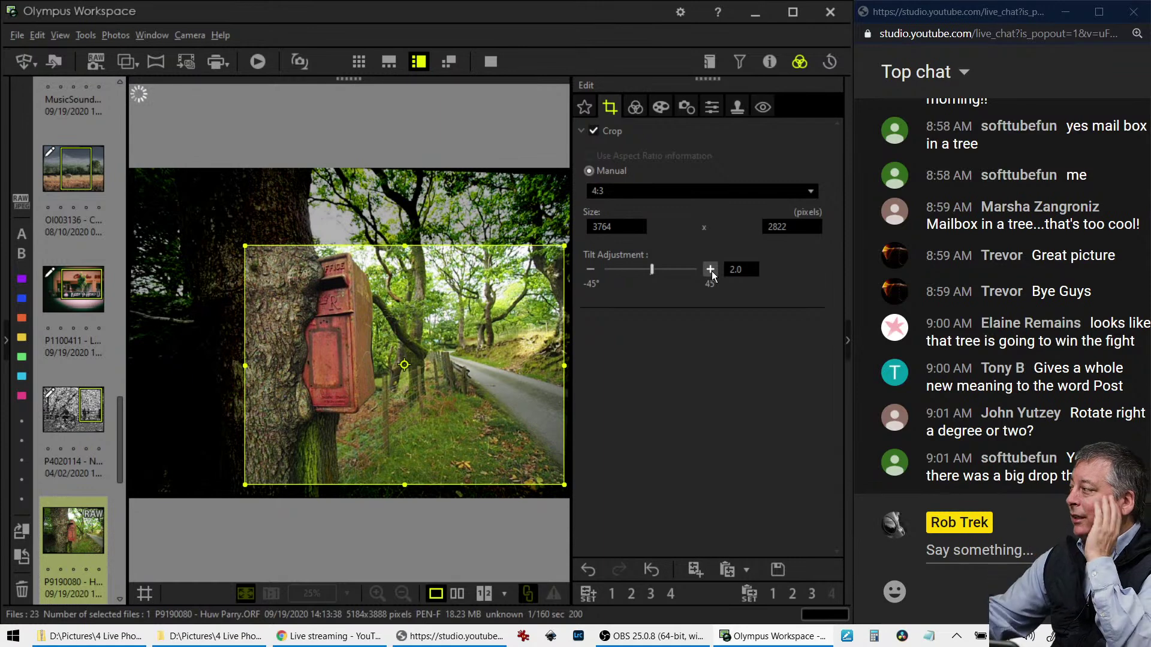
{"action": "left_click", "coordinate": [711, 271]}
{"action": "left_click", "coordinate": [711, 271]}
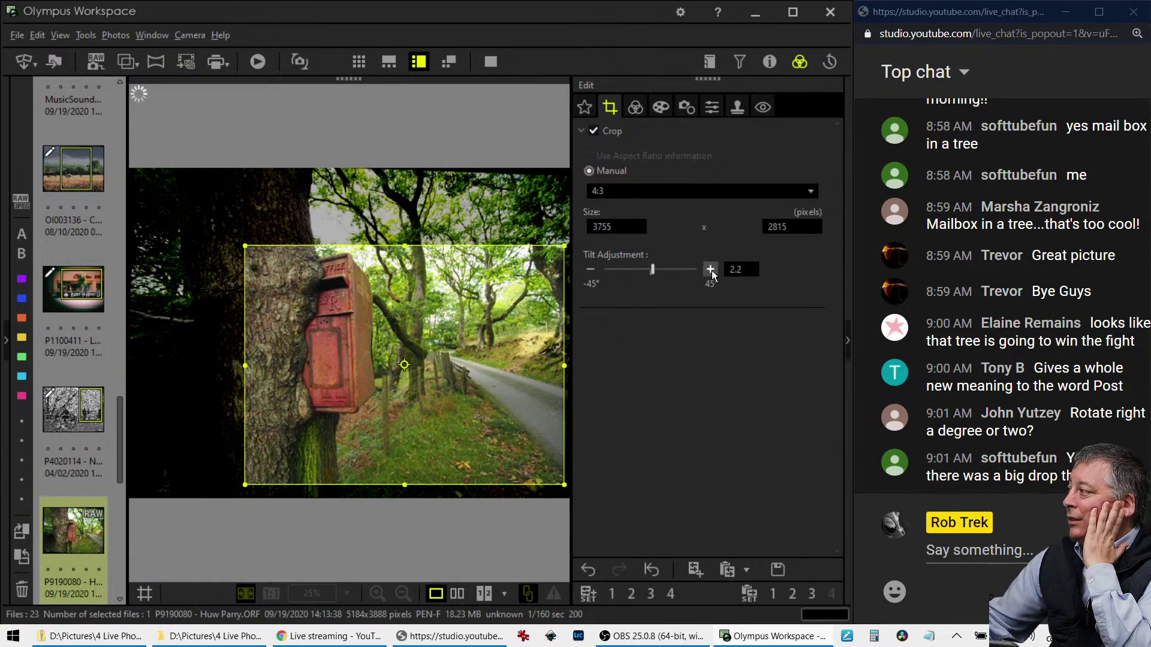
{"action": "left_click", "coordinate": [711, 270]}
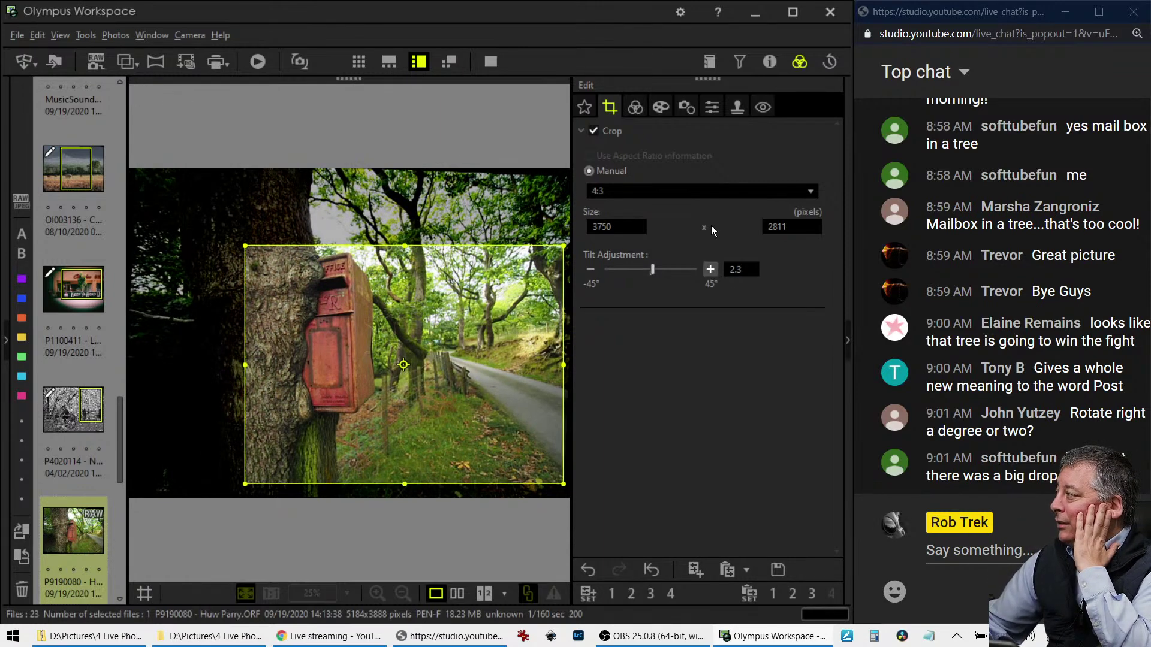
In the color adjustment, set the saturation of color 2 to 7, color 3 to 1, color 1 to 2 and color 9 to -2
{"action": "left_click", "coordinate": [635, 106]}
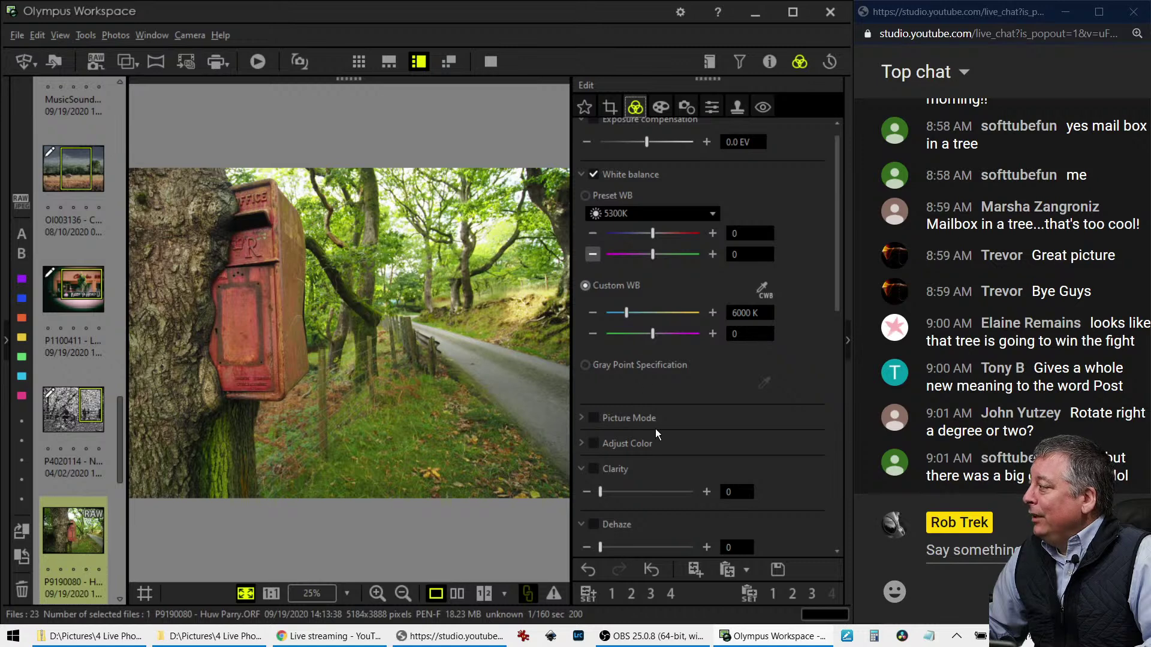
{"action": "left_click", "coordinate": [582, 445]}
{"action": "left_click_drag", "start_coordinate": [662, 348], "coordinate": [712, 353]}
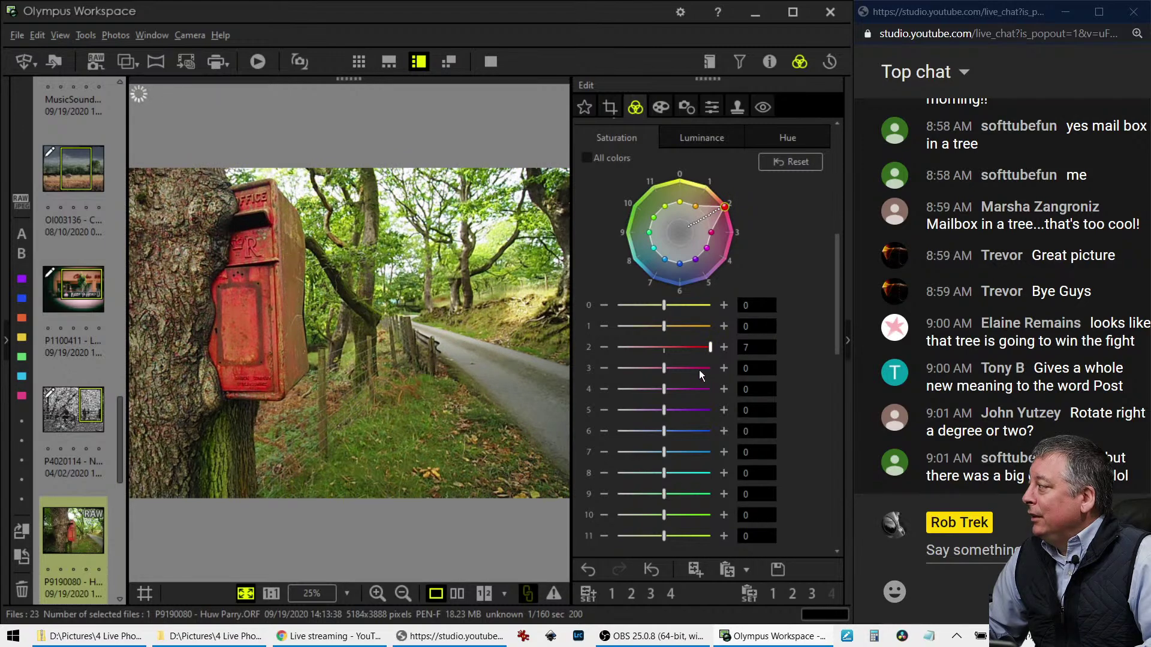
{"action": "left_click", "coordinate": [676, 369]}
{"action": "left_click_drag", "start_coordinate": [664, 327], "coordinate": [677, 327]}
{"action": "scroll", "coordinate": [729, 428], "scroll_direction": "down", "scroll_amount": 3}
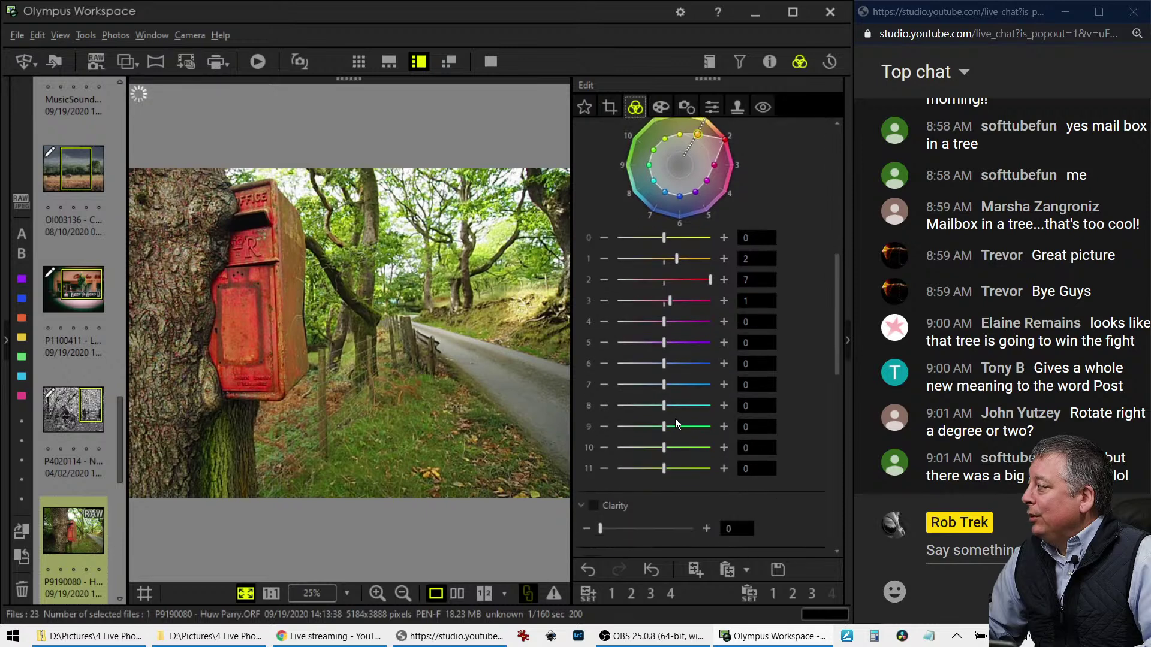
{"action": "left_click_drag", "start_coordinate": [663, 426], "coordinate": [651, 426]}
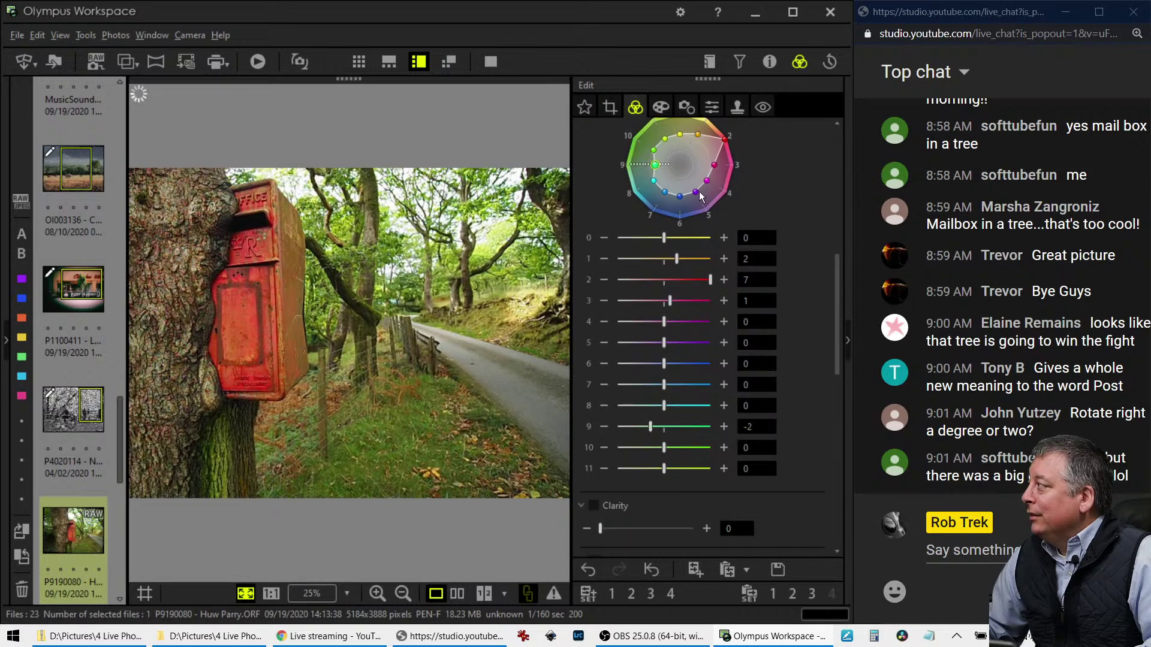
In the color adjustment, shift the hue of color 9 to -2 and color 10 to -1
{"action": "scroll", "coordinate": [720, 216], "scroll_direction": "up", "scroll_amount": 3}
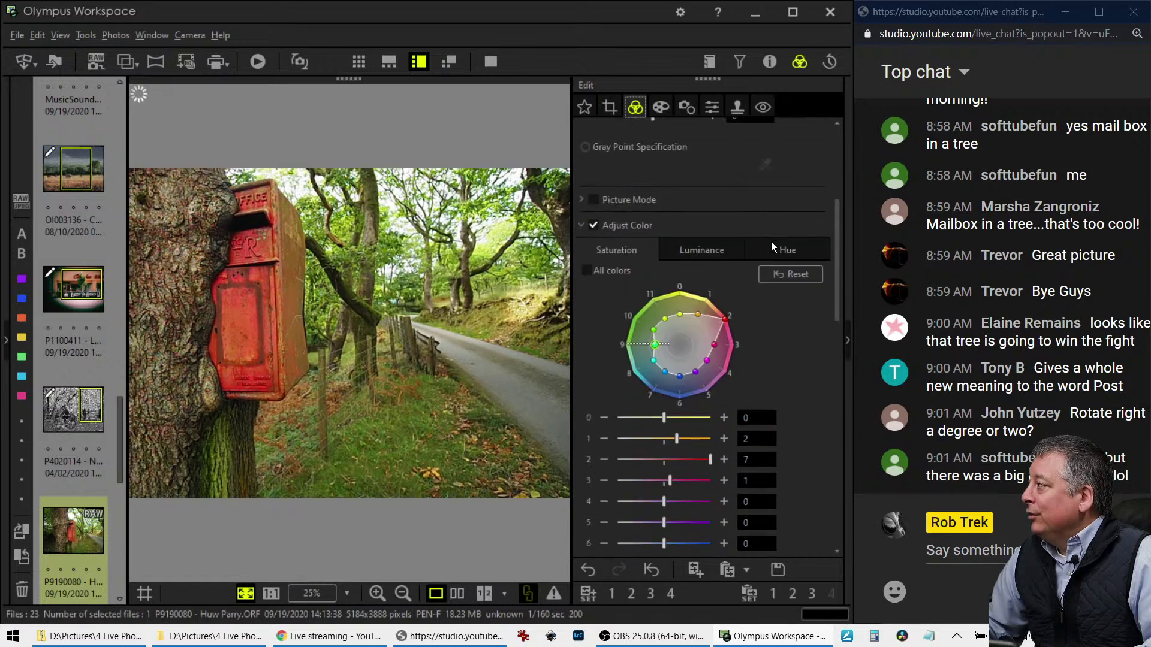
{"action": "left_click", "coordinate": [772, 247]}
{"action": "scroll", "coordinate": [811, 467], "scroll_direction": "down", "scroll_amount": 2}
{"action": "scroll", "coordinate": [810, 472], "scroll_direction": "down", "scroll_amount": 2}
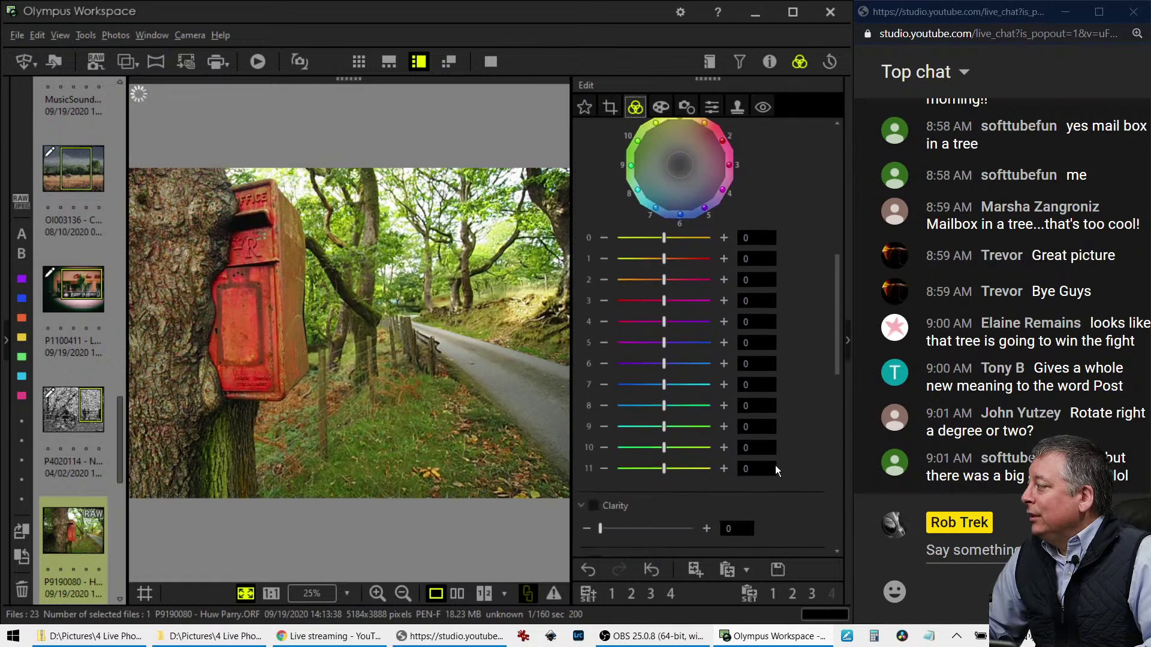
{"action": "mouse_move", "coordinate": [663, 426]}
{"action": "left_mouse_down"}
{"action": "mouse_move", "coordinate": [658, 449]}
{"action": "mouse_move", "coordinate": [650, 426]}
{"action": "left_mouse_up"}
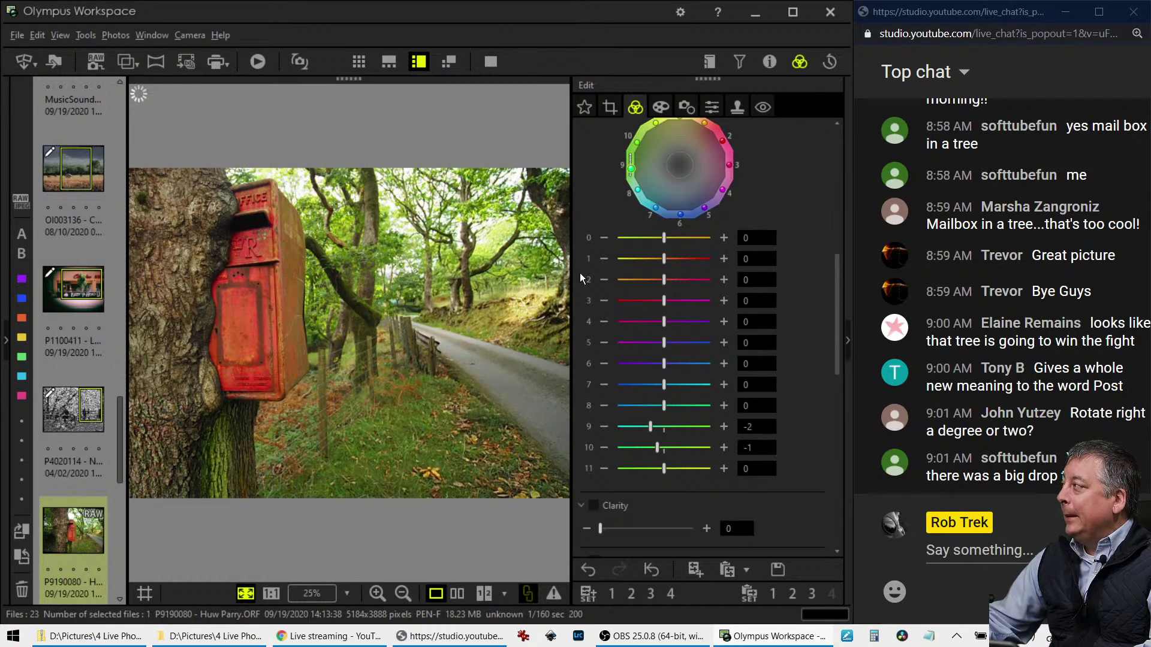
Darken the photo's edges by setting the vignetting adjustment to -5
{"action": "left_click", "coordinate": [662, 109]}
{"action": "left_click", "coordinate": [637, 513]}
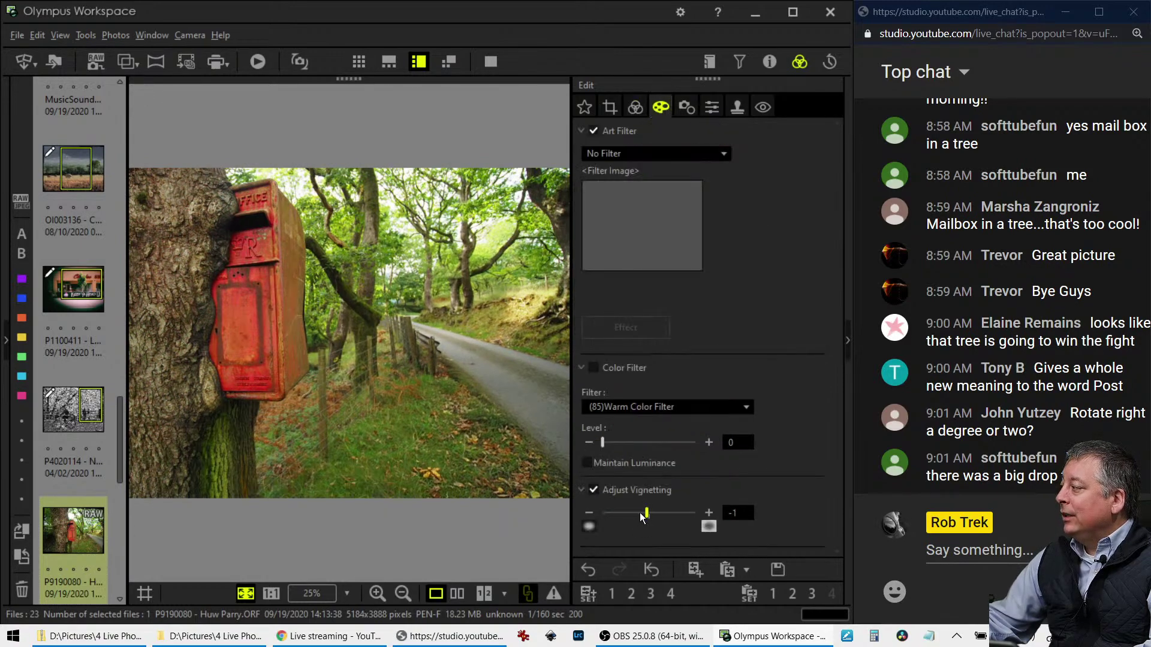
{"action": "left_click", "coordinate": [636, 109]}
{"action": "scroll", "coordinate": [767, 427], "scroll_direction": "down", "scroll_amount": 6}
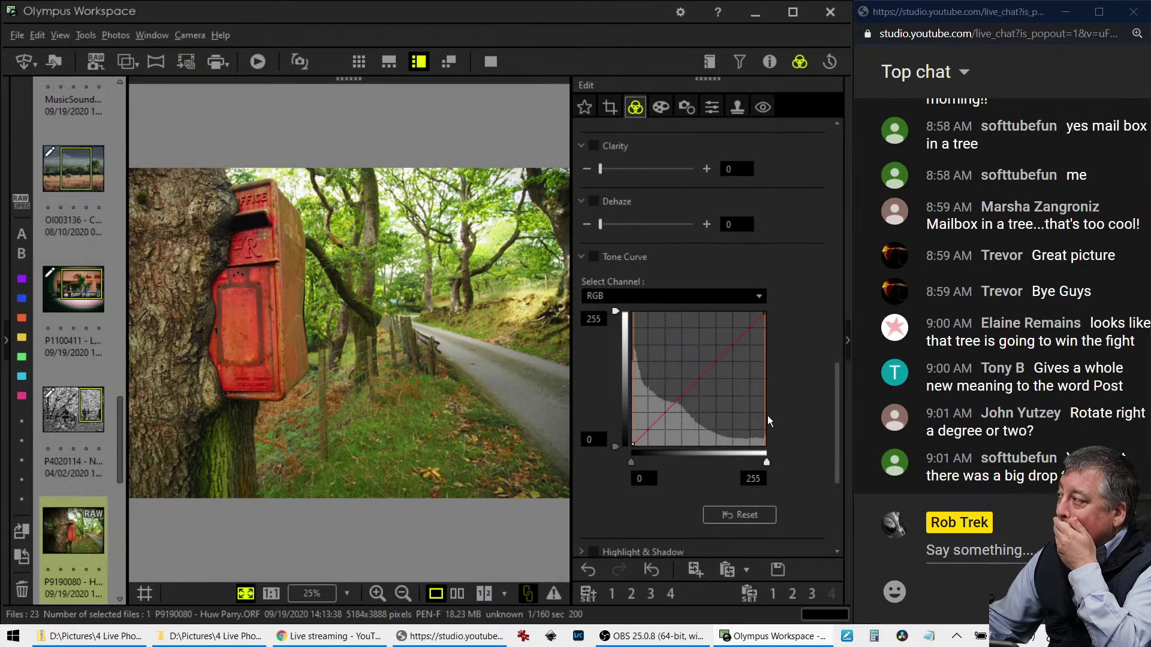
Set the sharpness to 2.0 and turn the noise filter off
{"action": "left_click", "coordinate": [711, 108]}
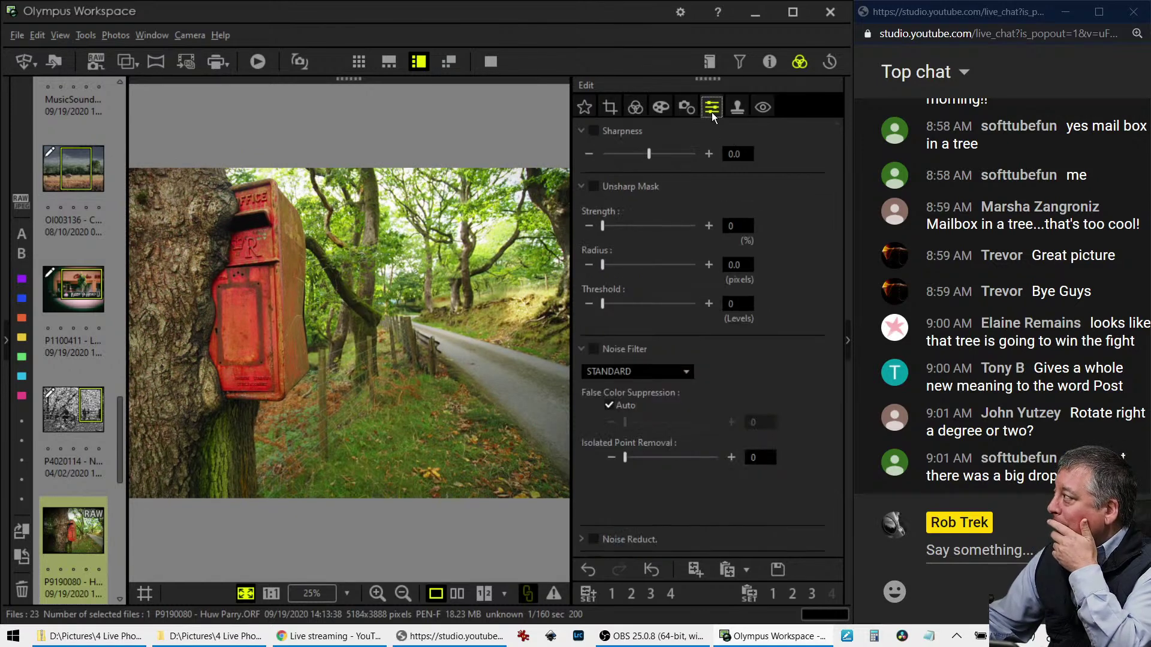
{"action": "left_click_drag", "start_coordinate": [649, 154], "coordinate": [687, 155]}
{"action": "left_click", "coordinate": [667, 373]}
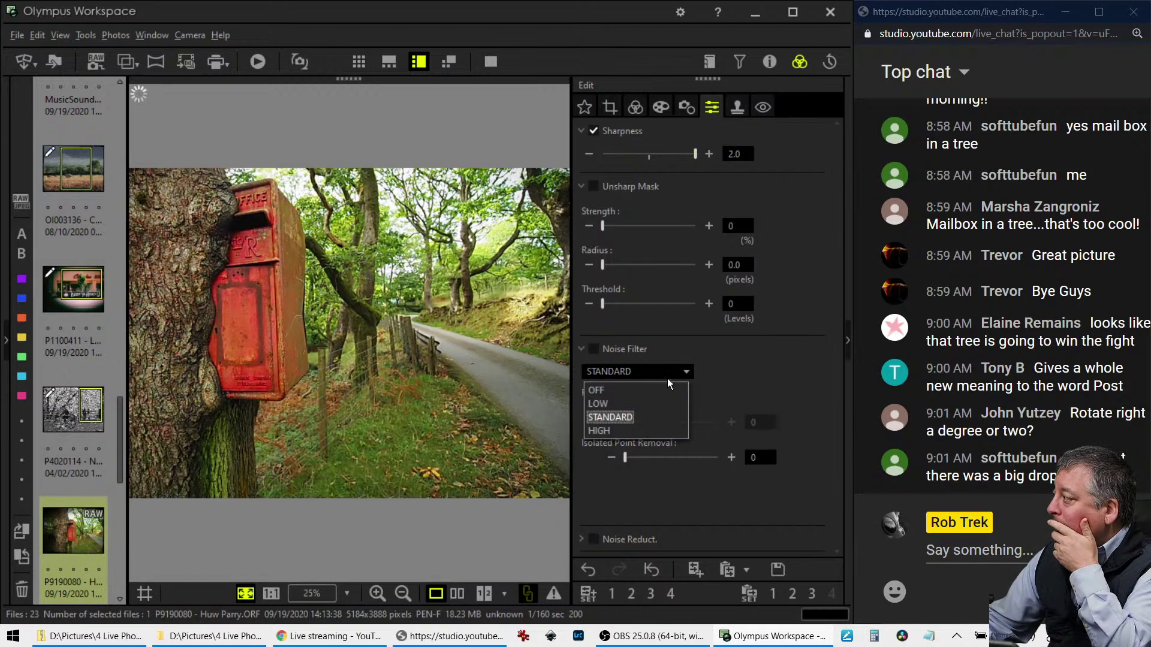
{"action": "left_click", "coordinate": [664, 389]}
Slightly reduce the photo's overall saturation
{"action": "left_click", "coordinate": [636, 108]}
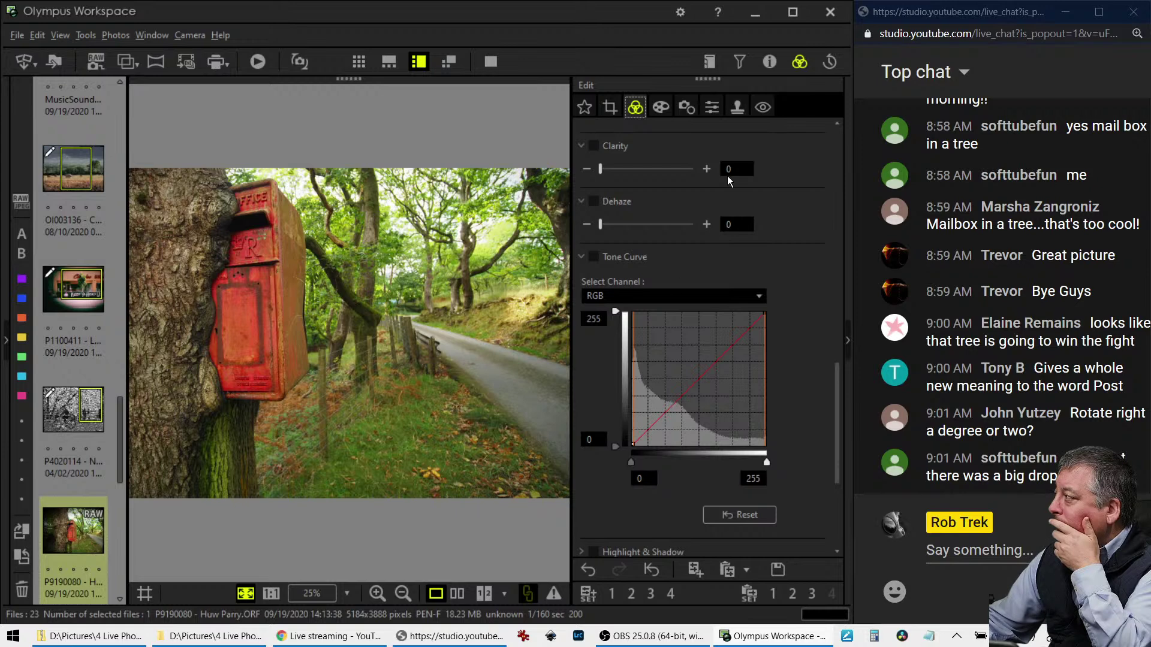
{"action": "scroll", "coordinate": [655, 447], "scroll_direction": "down", "scroll_amount": 4}
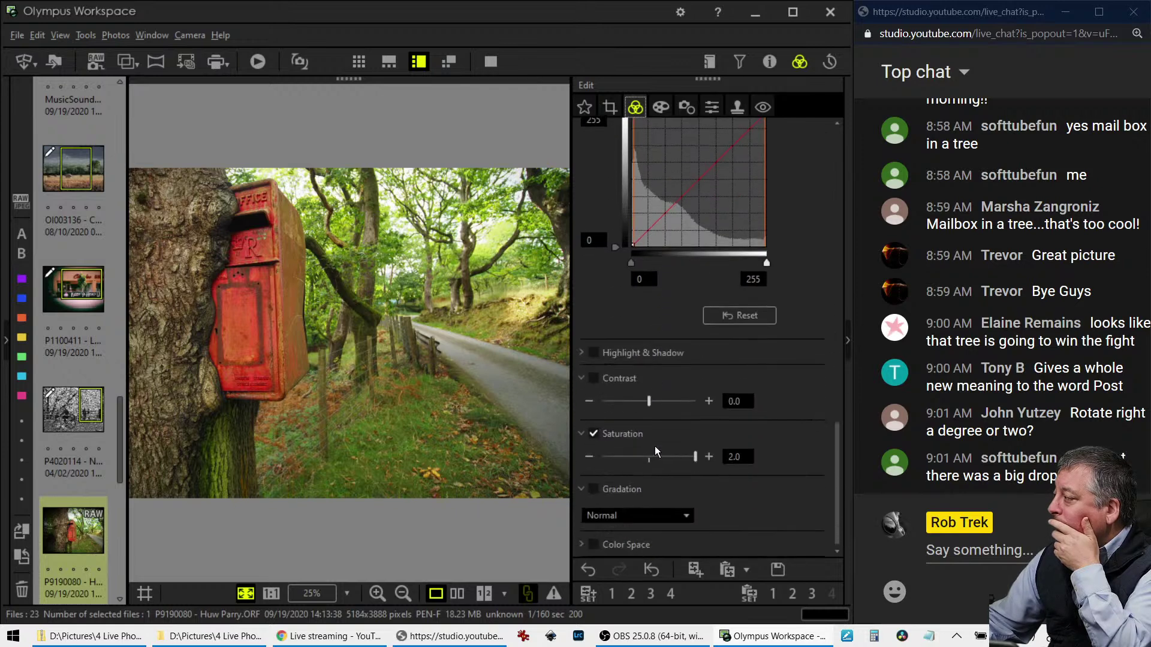
{"action": "scroll", "coordinate": [655, 445], "scroll_direction": "up", "scroll_amount": 1}
{"action": "scroll", "coordinate": [655, 444], "scroll_direction": "down", "scroll_amount": 1}
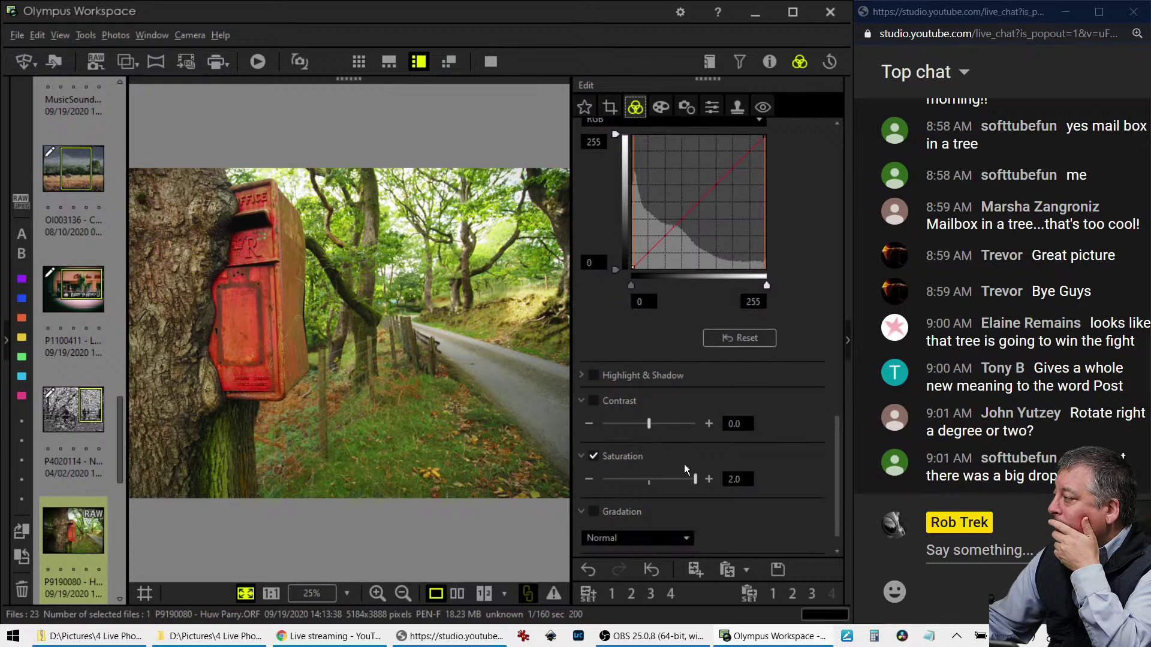
{"action": "left_click_drag", "start_coordinate": [696, 480], "coordinate": [684, 482]}
Shape the RGB tone curve for more contrast, pulling the shadows down and anchoring a midtone point near the diagonal
{"action": "scroll", "coordinate": [668, 413], "scroll_direction": "up", "scroll_amount": 1}
{"action": "scroll", "coordinate": [668, 413], "scroll_direction": "up", "scroll_amount": 3}
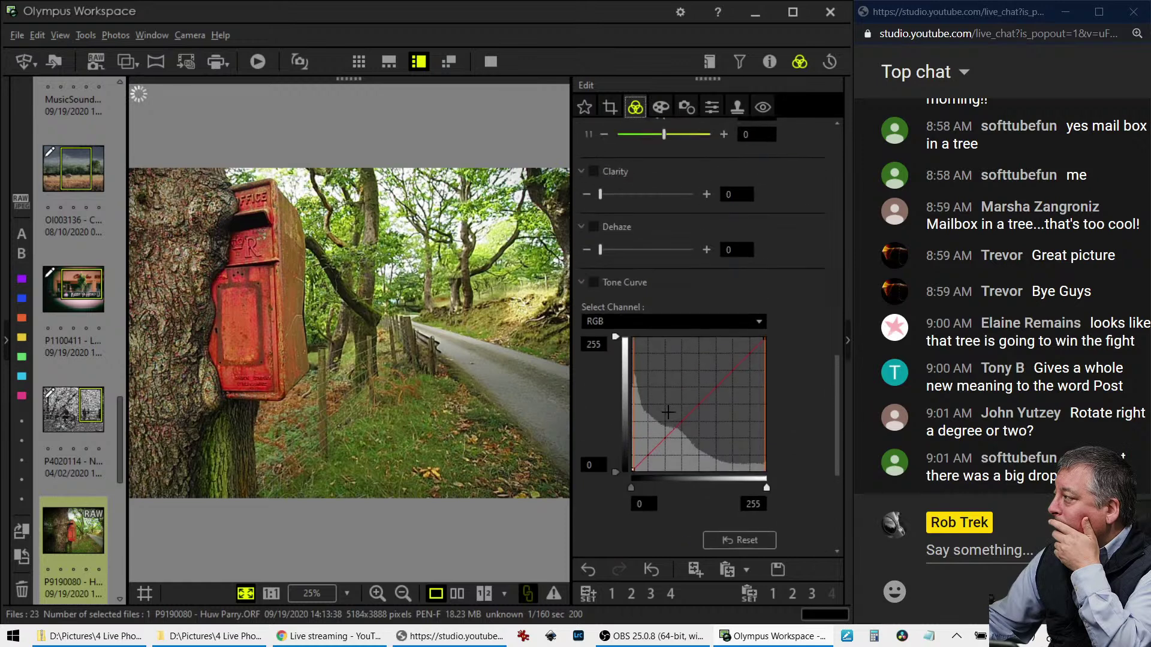
{"action": "left_click_drag", "start_coordinate": [648, 456], "coordinate": [648, 461]}
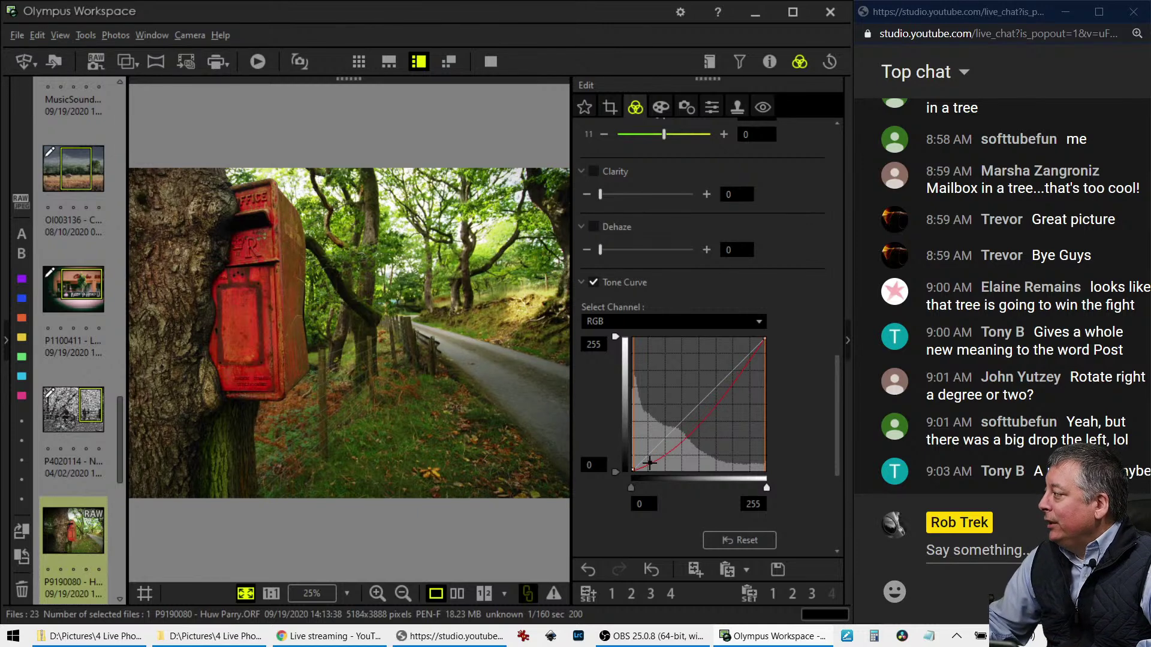
{"action": "left_click_drag", "start_coordinate": [649, 462], "coordinate": [649, 460]}
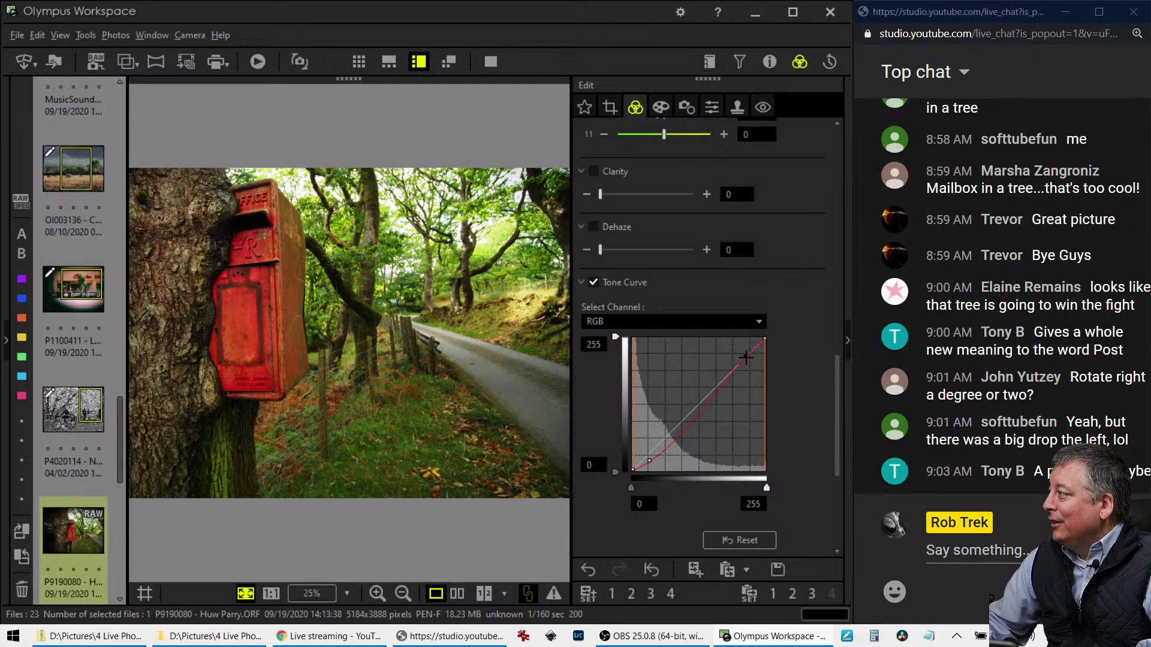
{"action": "left_click_drag", "start_coordinate": [742, 359], "coordinate": [700, 401]}
{"action": "left_click_drag", "start_coordinate": [650, 462], "coordinate": [664, 463]}
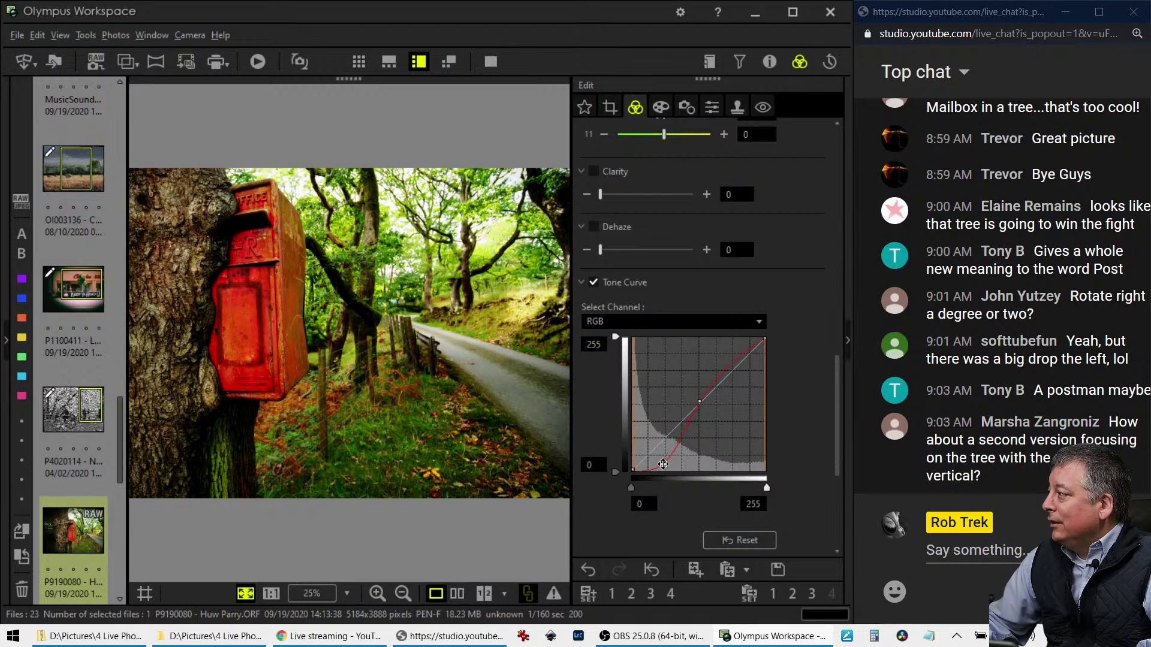
Try the Soft Focus art filter on the photo, and switch back to No Filter
{"action": "left_click", "coordinate": [663, 112]}
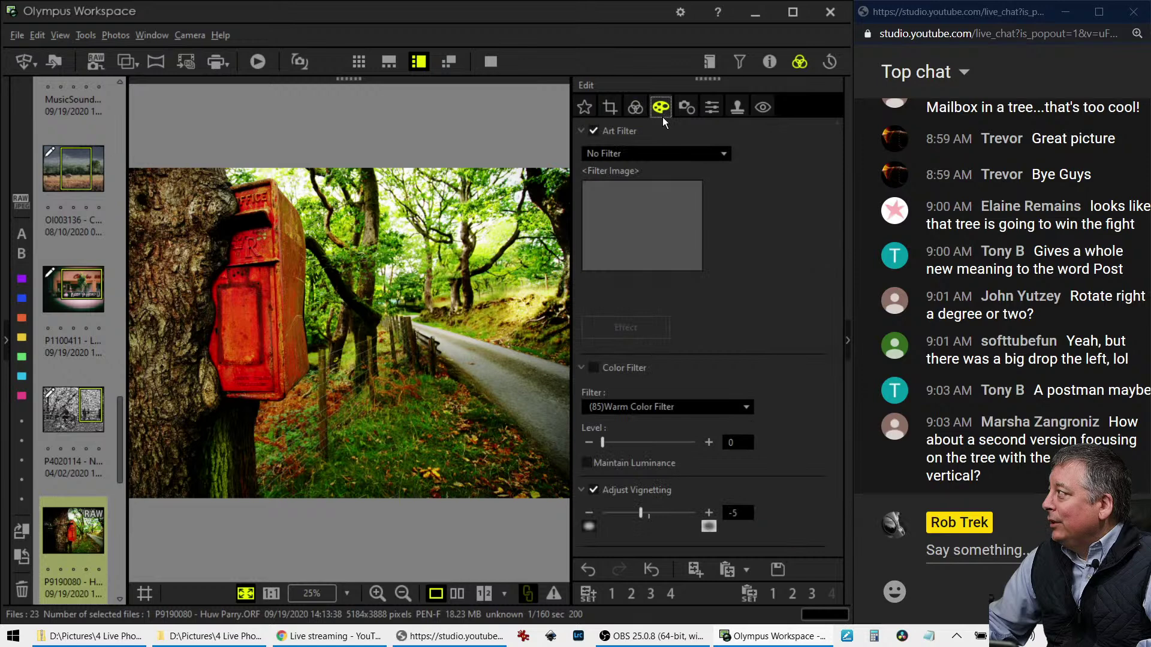
{"action": "left_click", "coordinate": [659, 154]}
{"action": "left_click", "coordinate": [651, 214]}
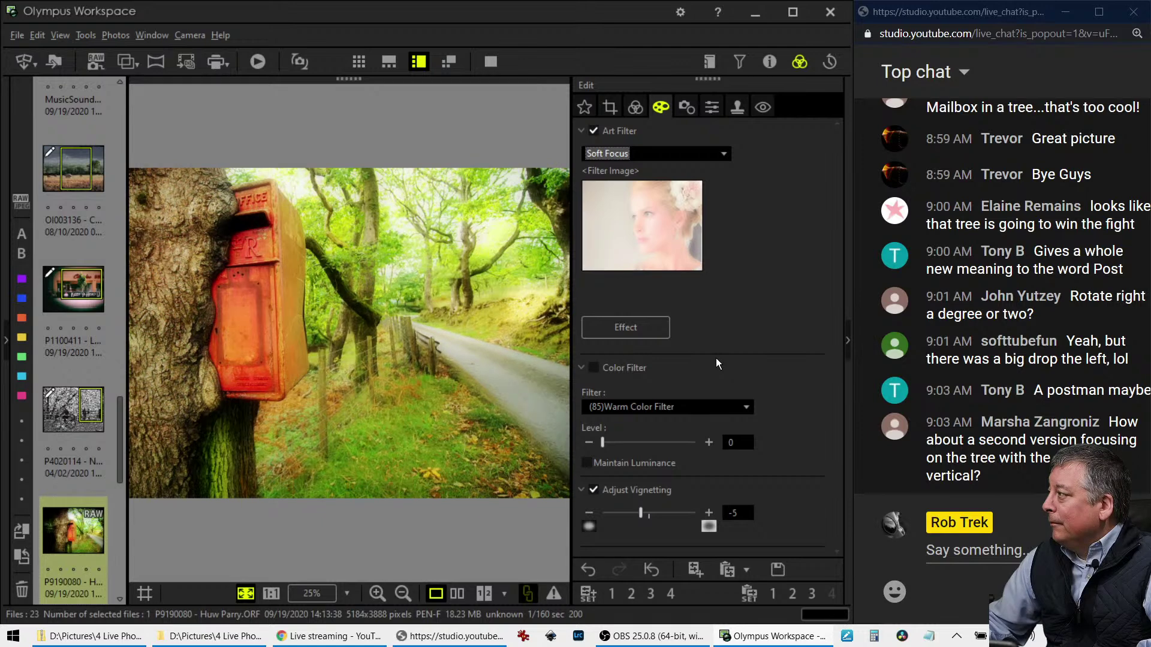
{"action": "left_click", "coordinate": [711, 155]}
{"action": "left_click", "coordinate": [697, 169]}
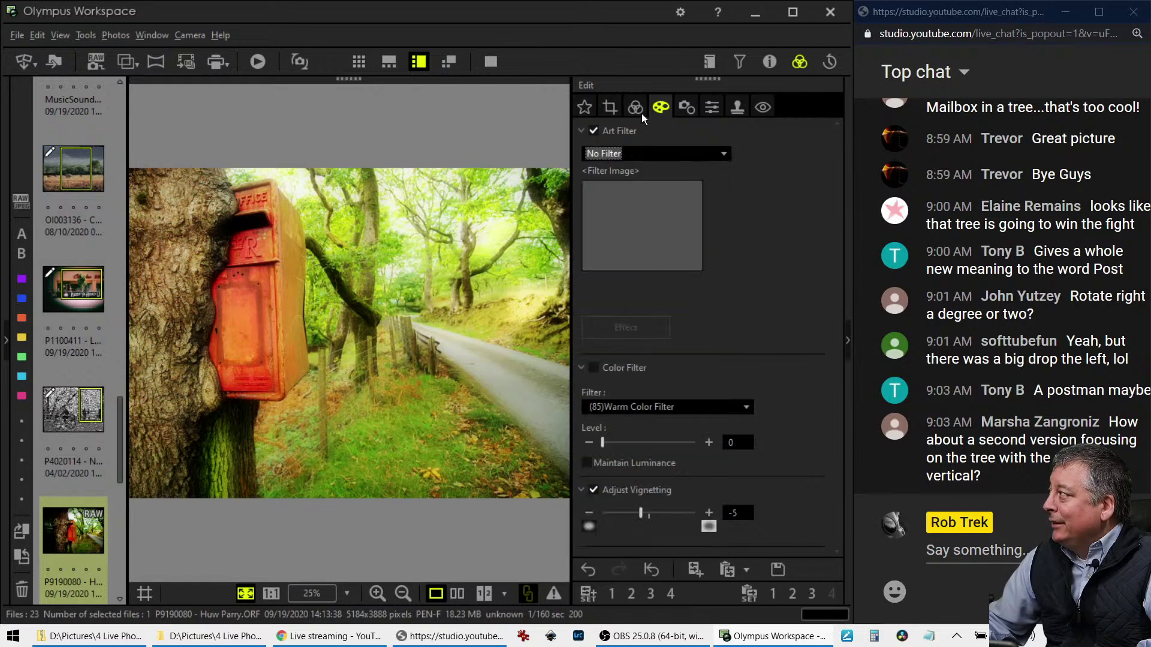
Raise the shadow point of the RGB tone curve slightly to soften the contrast
{"action": "left_click", "coordinate": [639, 110]}
{"action": "left_click_drag", "start_coordinate": [664, 463], "coordinate": [658, 457]}
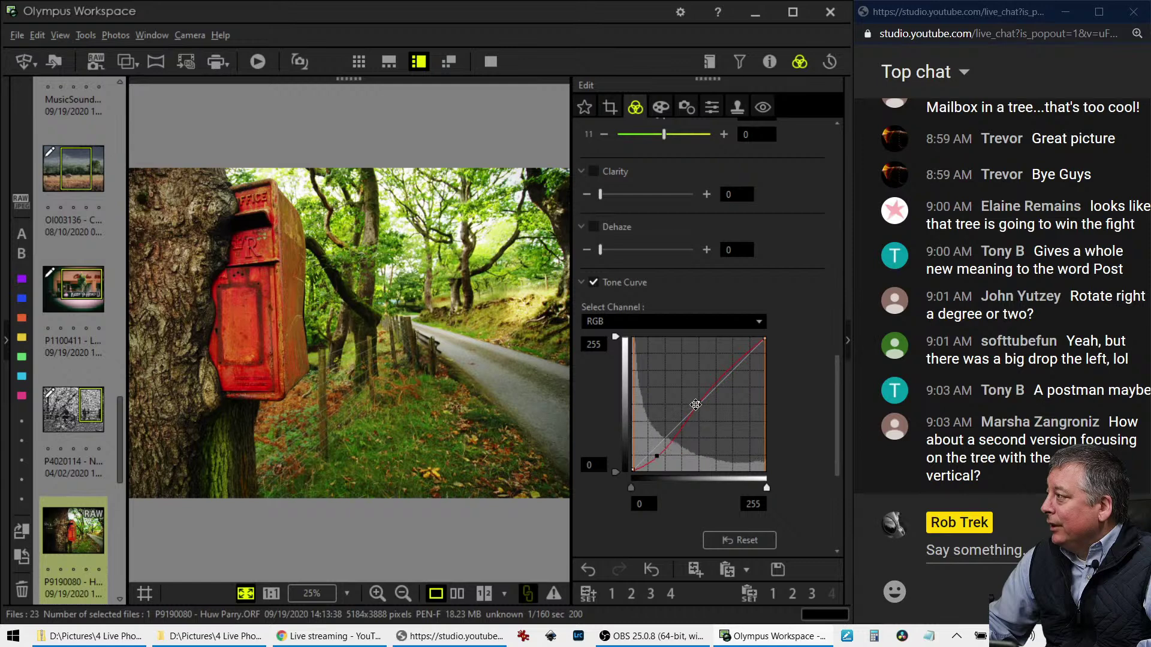
Move the RGB tone curve's midtone point further up along the diagonal, and compare the edit side by side with the original in full screen
{"action": "left_click_drag", "start_coordinate": [701, 400], "coordinate": [715, 388]}
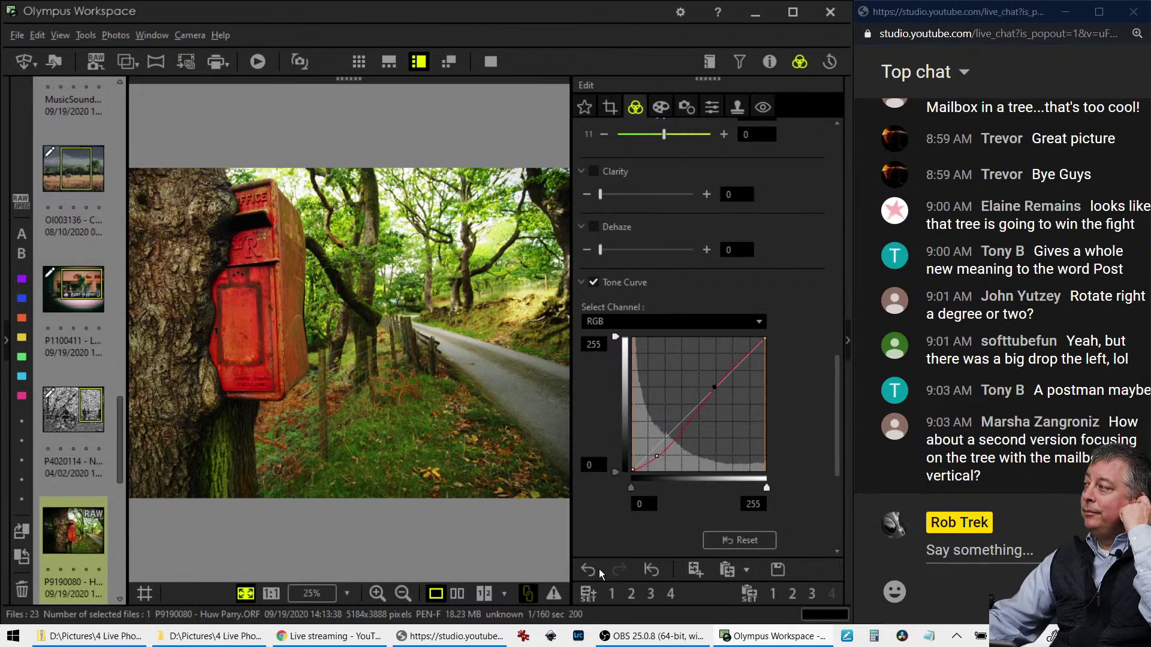
{"action": "left_click", "coordinate": [463, 592]}
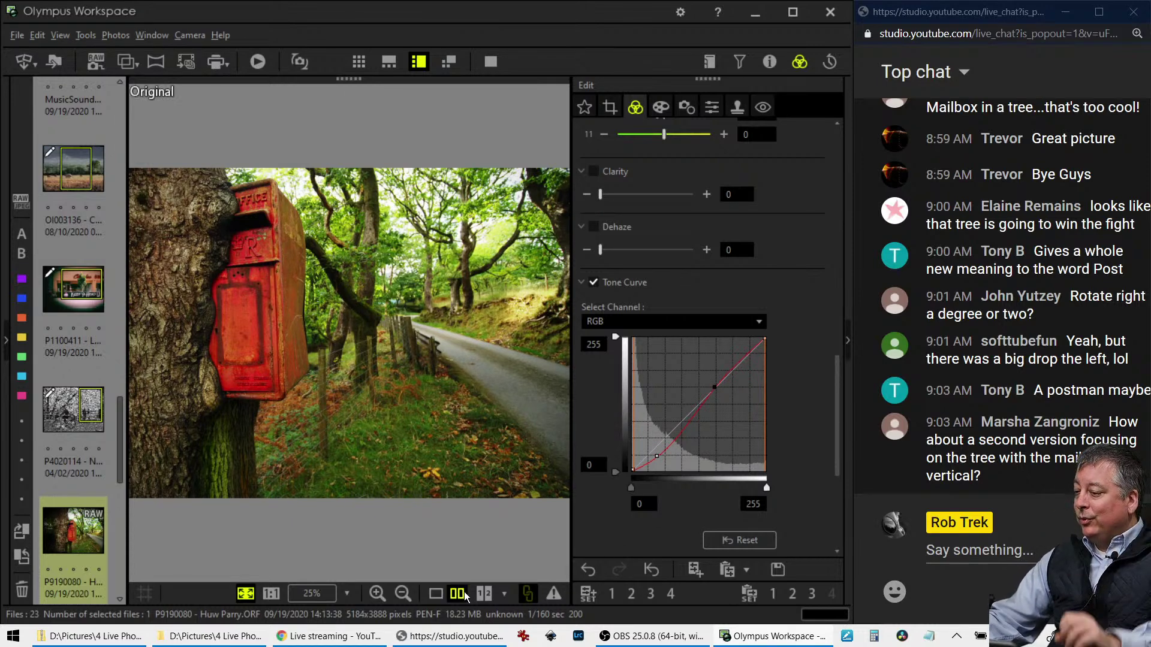
{"action": "left_click", "coordinate": [490, 62]}
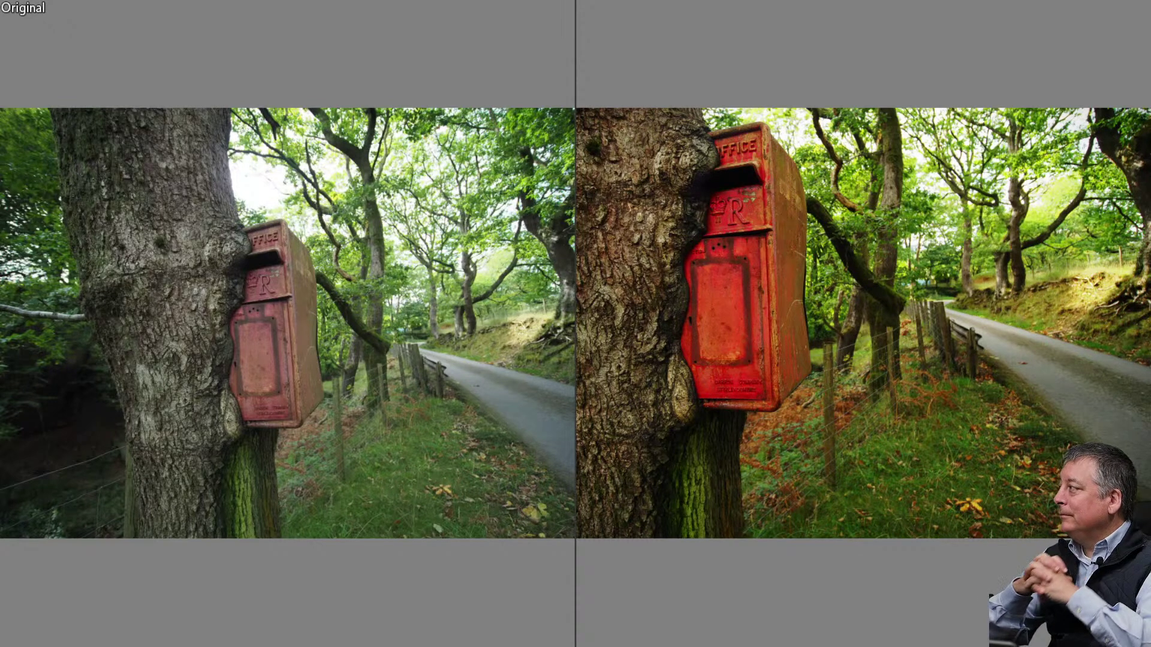
{"action": "key", "text": "Escape"}
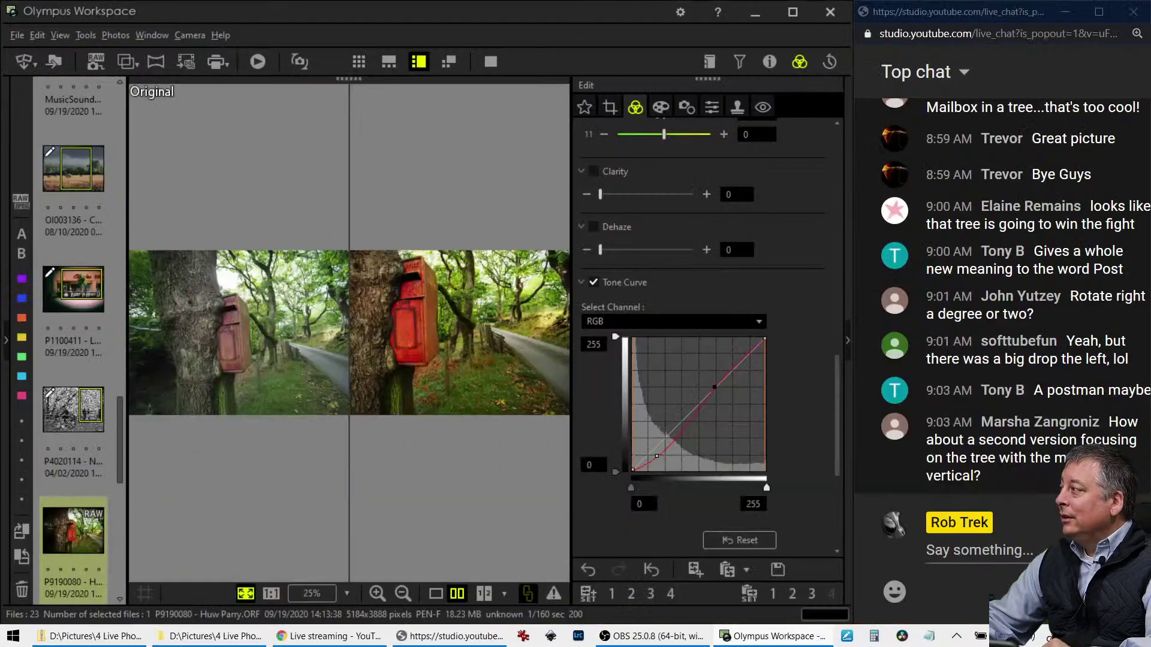
{"action": "left_click", "coordinate": [440, 595]}
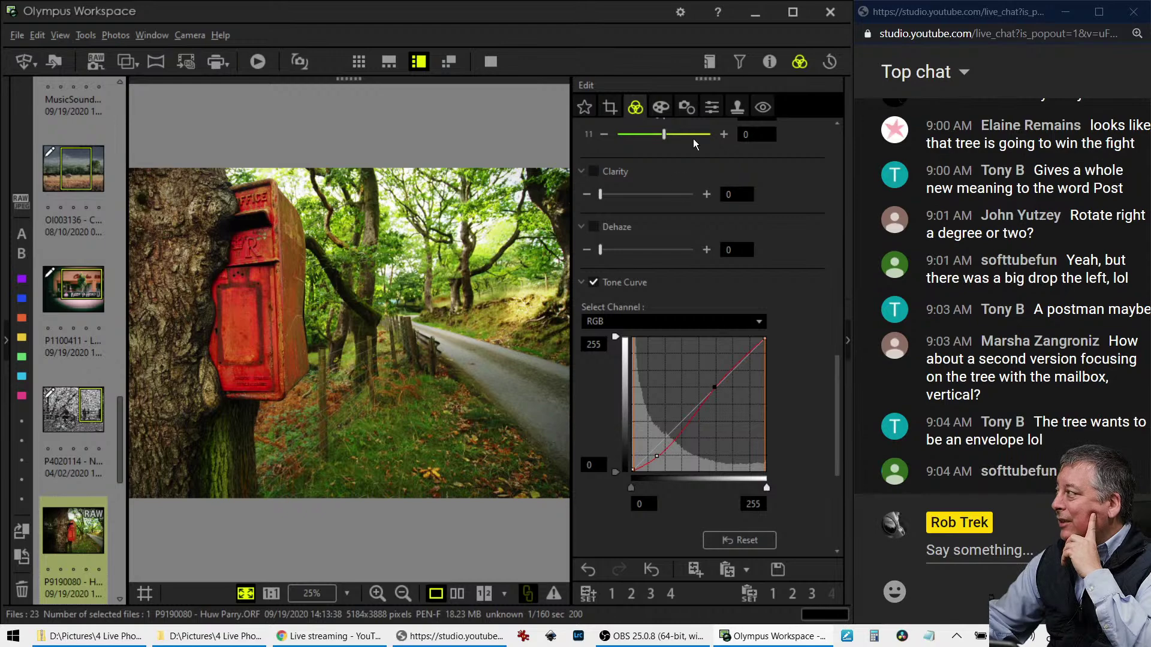
Change the crop to a vertical 3.0:4.0 ratio and position it around the tree and postbox
{"action": "left_click", "coordinate": [611, 107]}
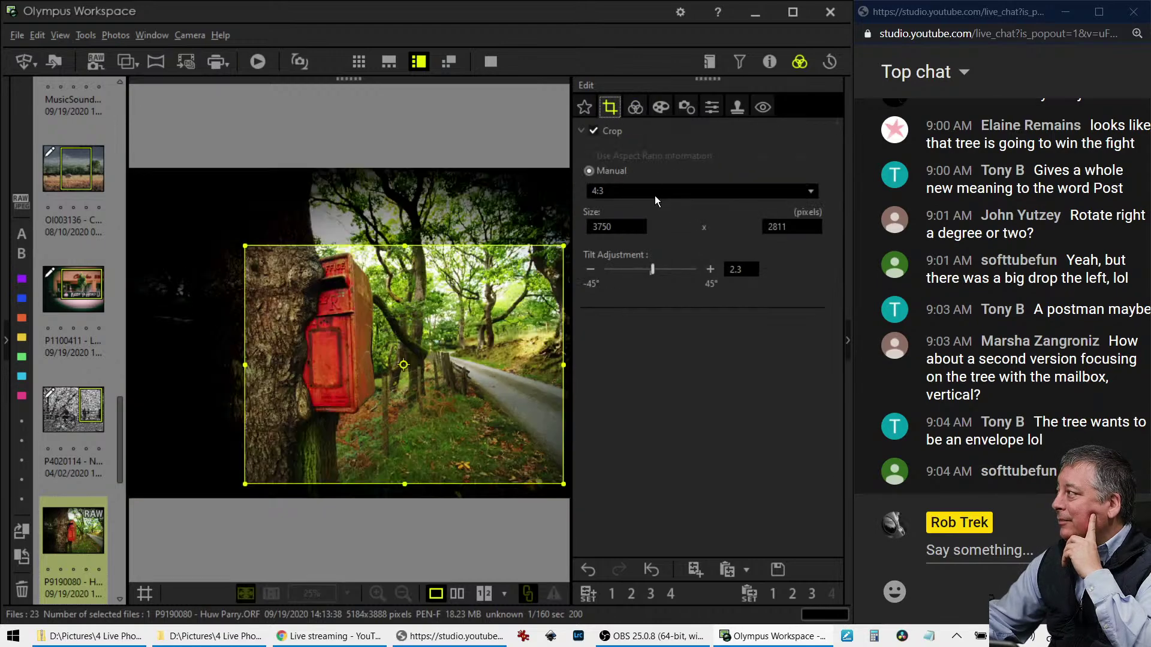
{"action": "left_click", "coordinate": [654, 192]}
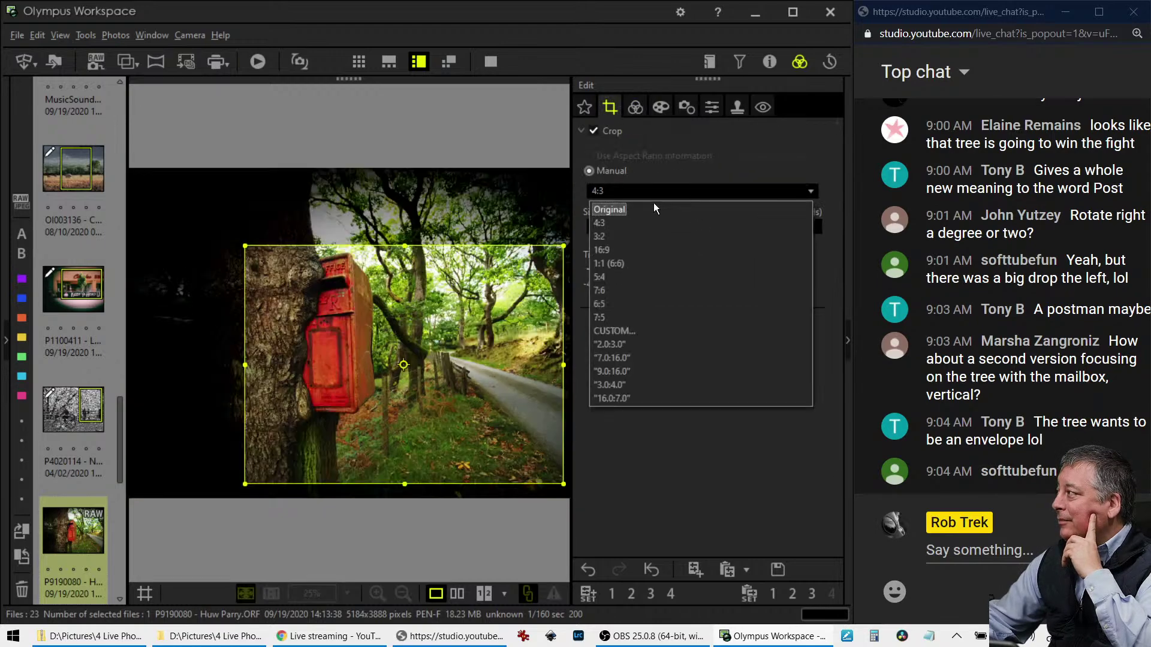
{"action": "left_click", "coordinate": [653, 385]}
{"action": "left_click_drag", "start_coordinate": [445, 356], "coordinate": [420, 355]}
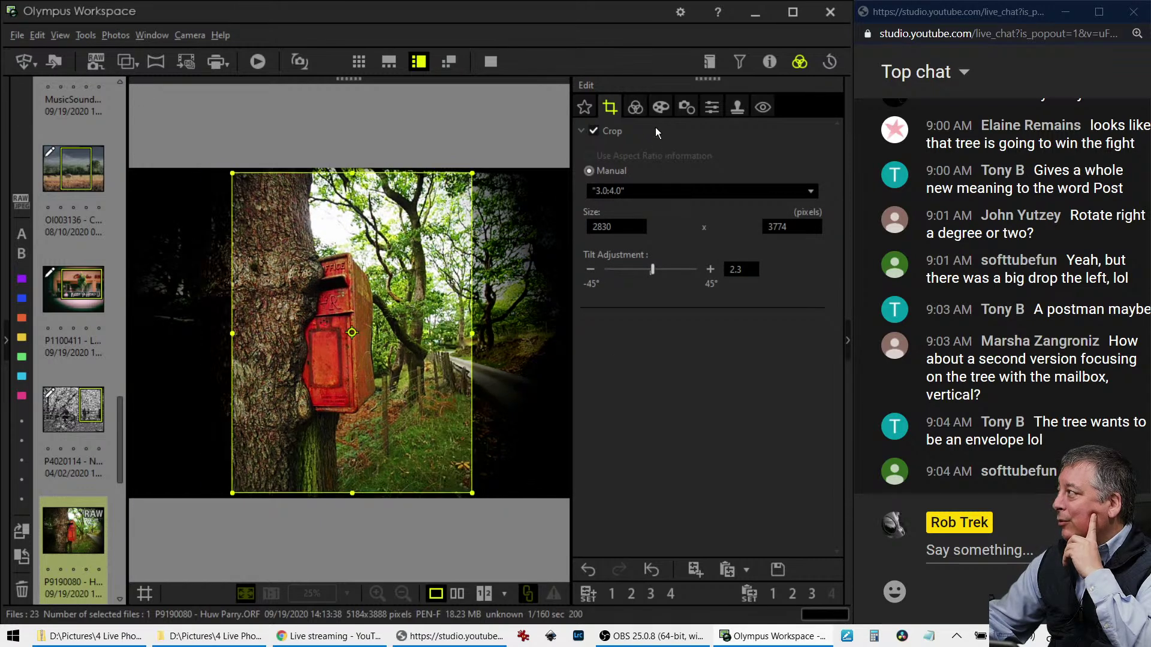
{"action": "left_click", "coordinate": [636, 106]}
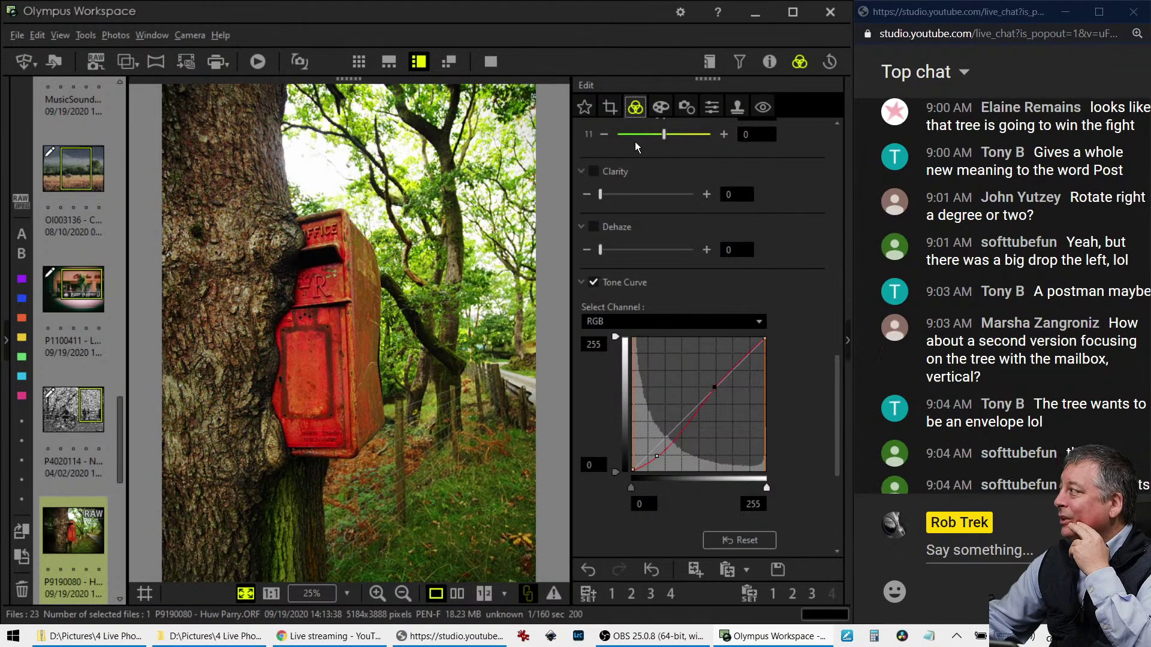
Raise the crop's tilt adjustment to 2.6 degrees and compare the vertical version side by side with the original
{"action": "left_click", "coordinate": [612, 106]}
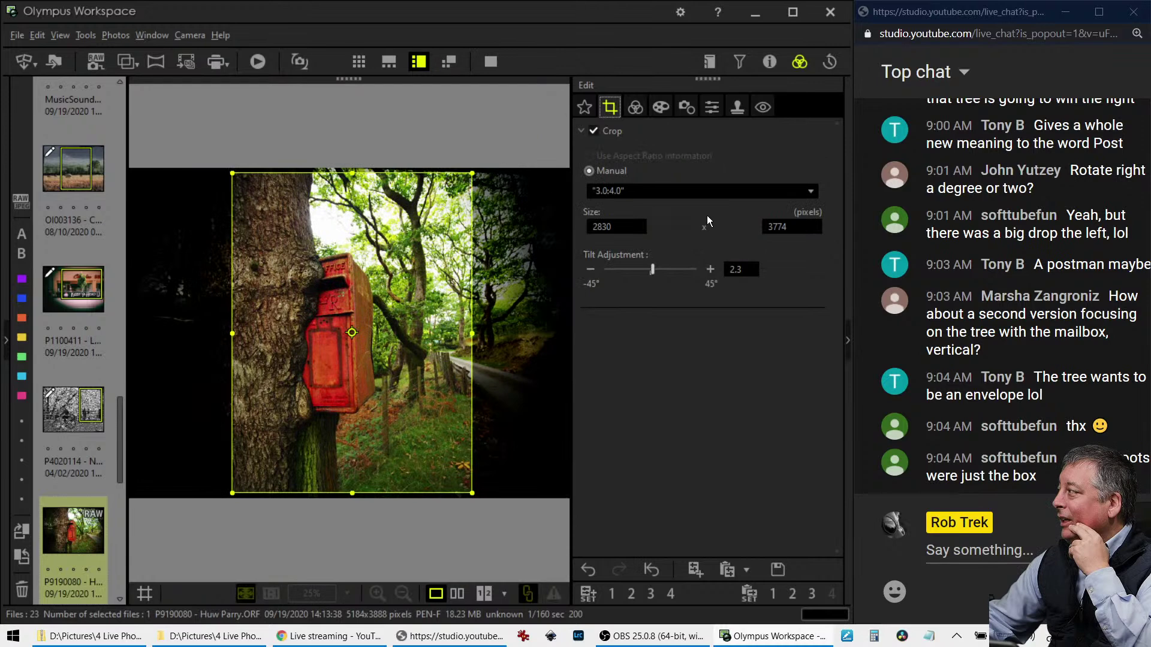
{"action": "left_click", "coordinate": [711, 275]}
{"action": "left_click", "coordinate": [710, 275]}
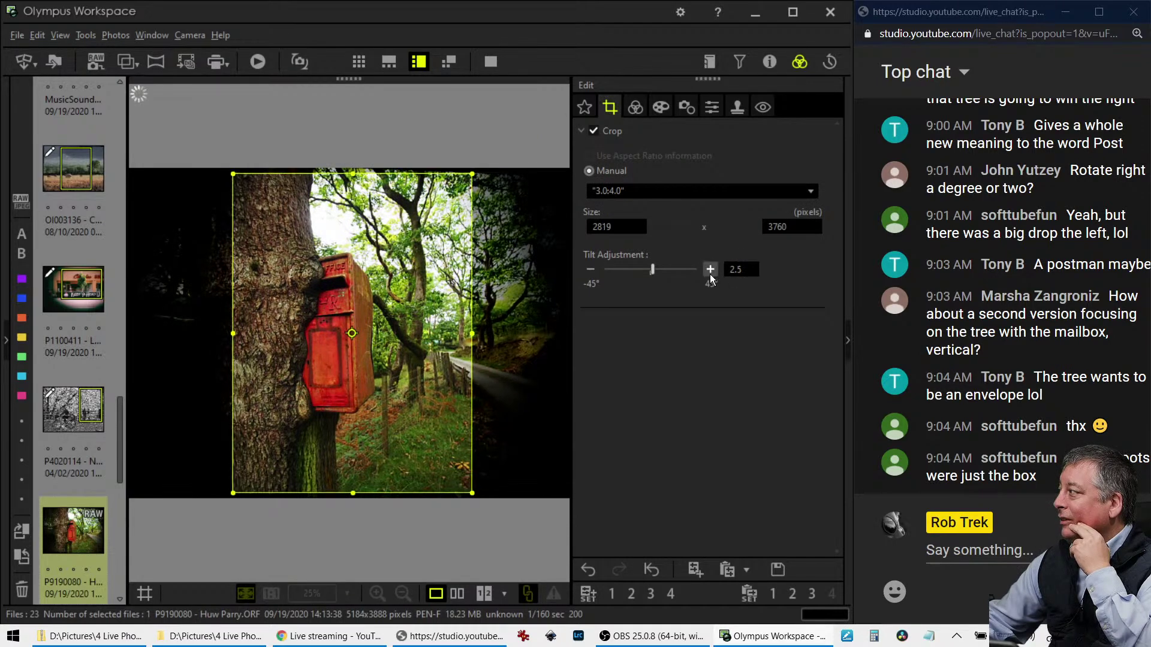
{"action": "left_click", "coordinate": [710, 274]}
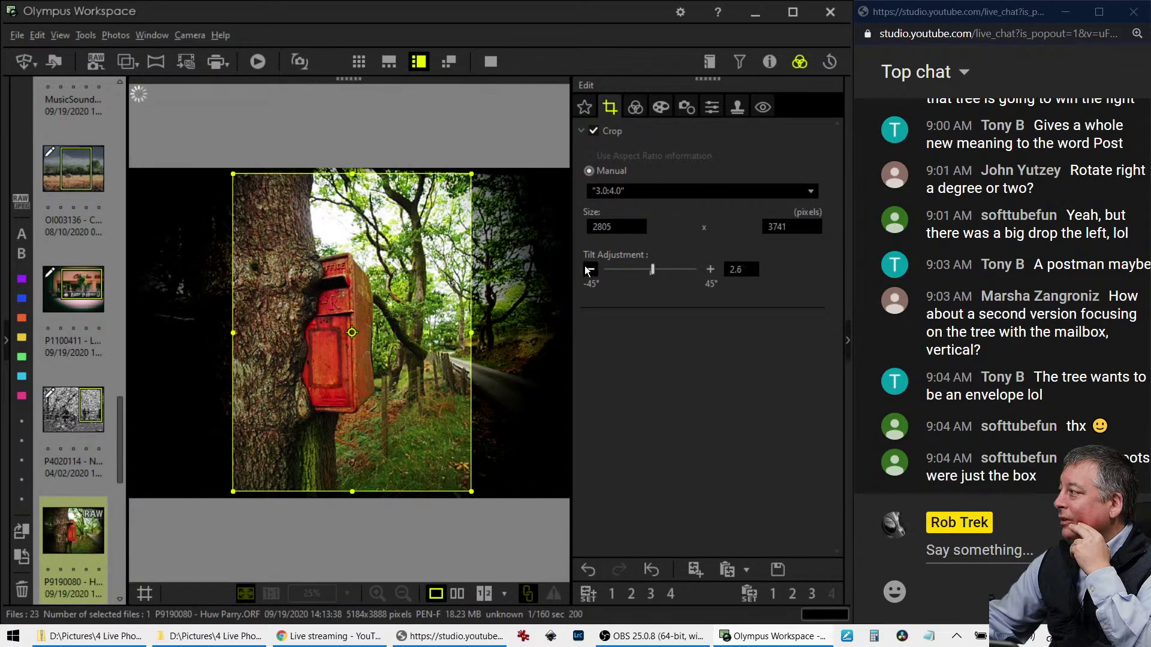
{"action": "left_click", "coordinate": [634, 106]}
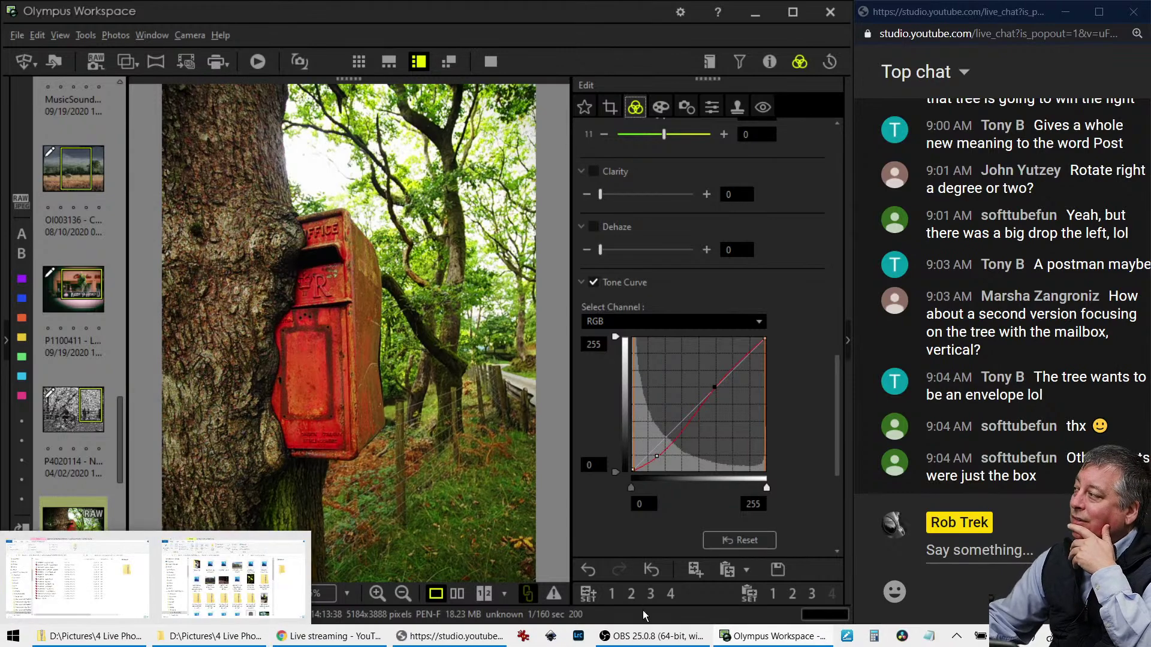
{"action": "left_click", "coordinate": [462, 595]}
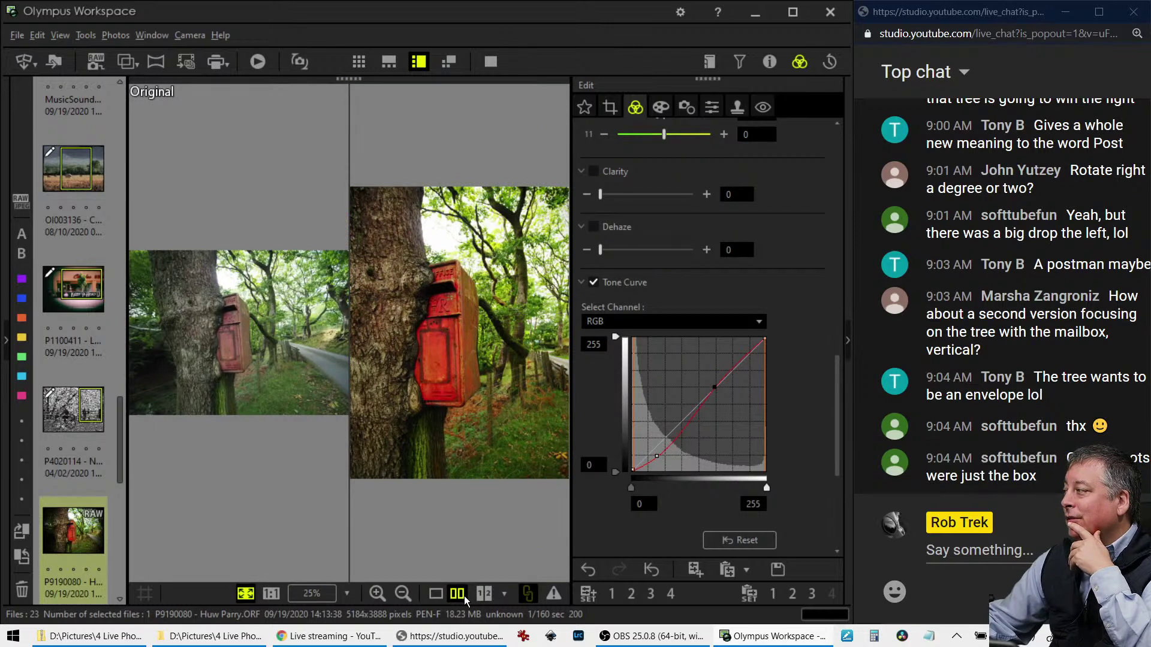
{"action": "left_click", "coordinate": [435, 594]}
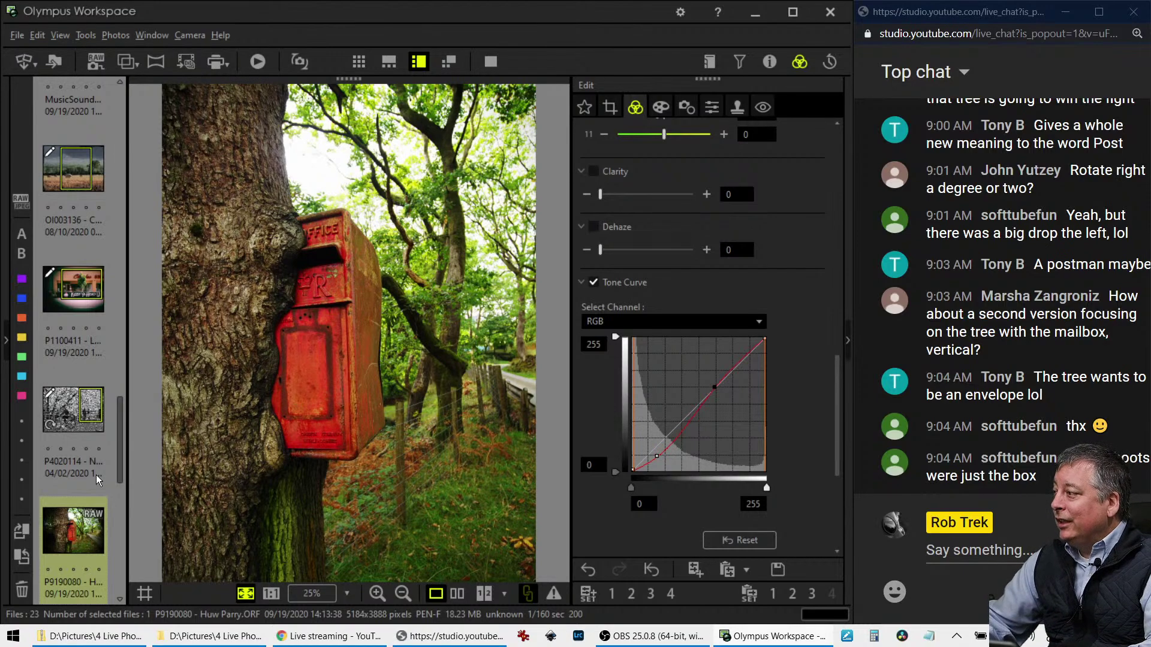
Open the raw photo P9190261 of the spider on a grass blade, and inspect it in full screen along with its shooting details
{"action": "scroll", "coordinate": [101, 509], "scroll_direction": "down", "scroll_amount": 5}
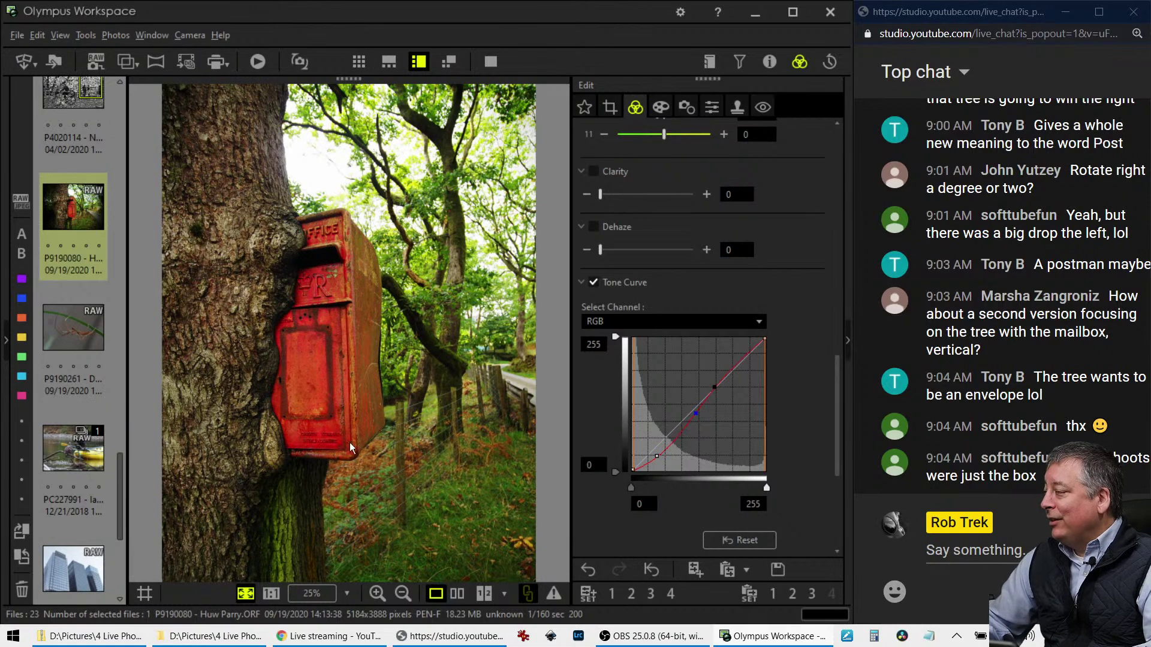
{"action": "left_click", "coordinate": [85, 327]}
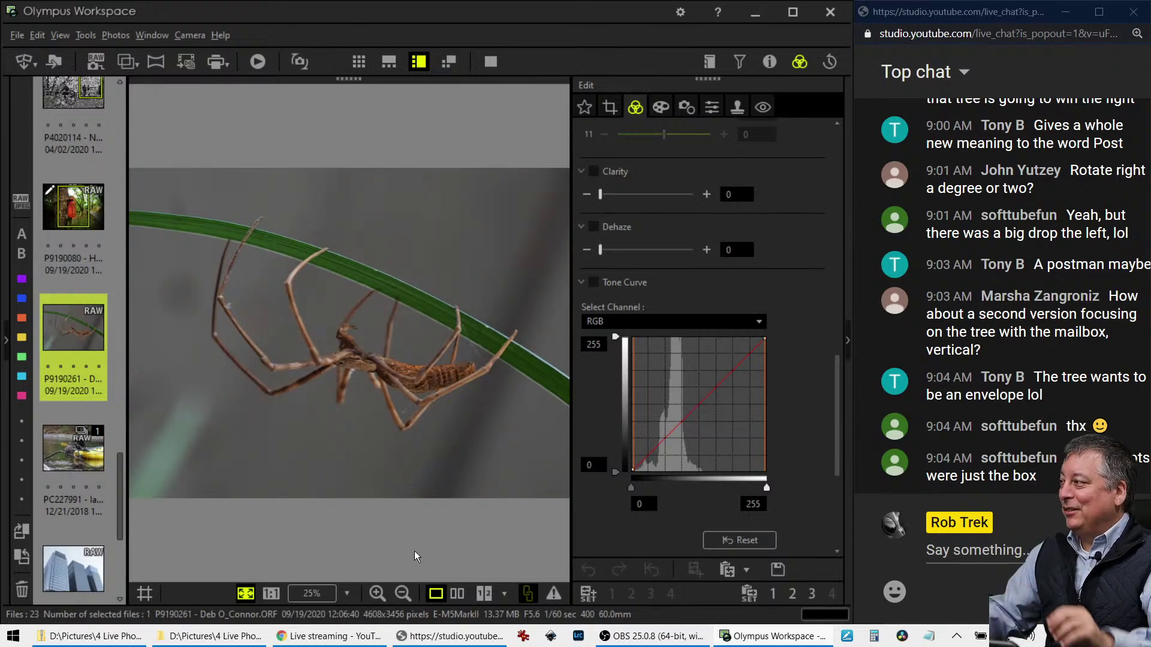
{"action": "left_click", "coordinate": [497, 61]}
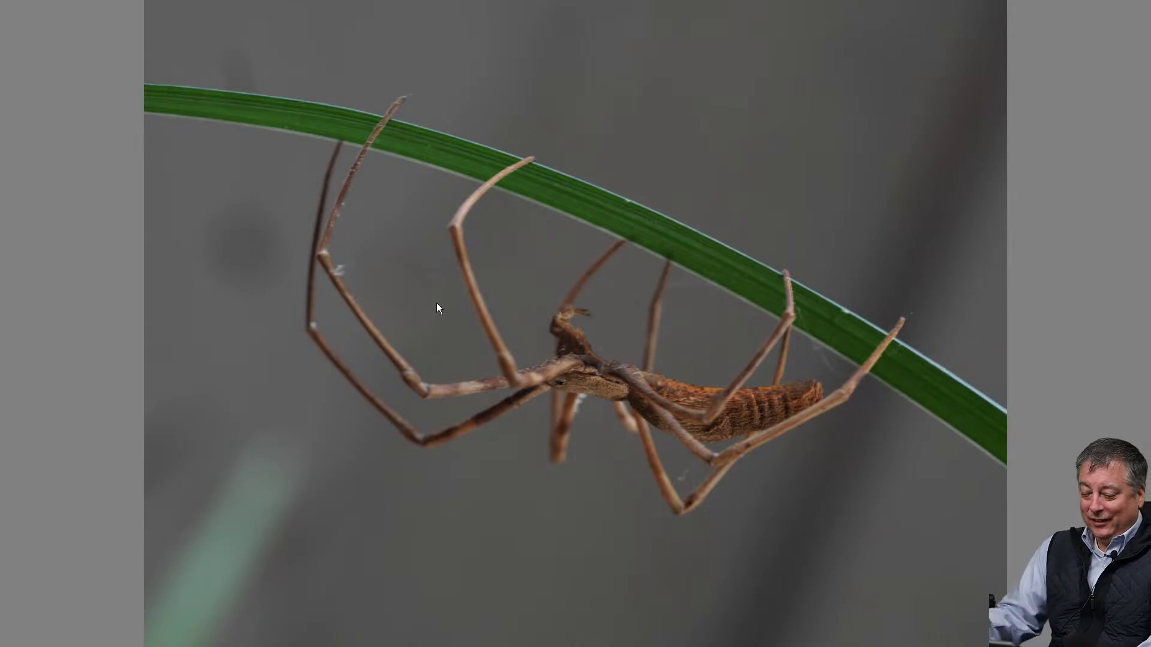
{"action": "key", "text": "Escape"}
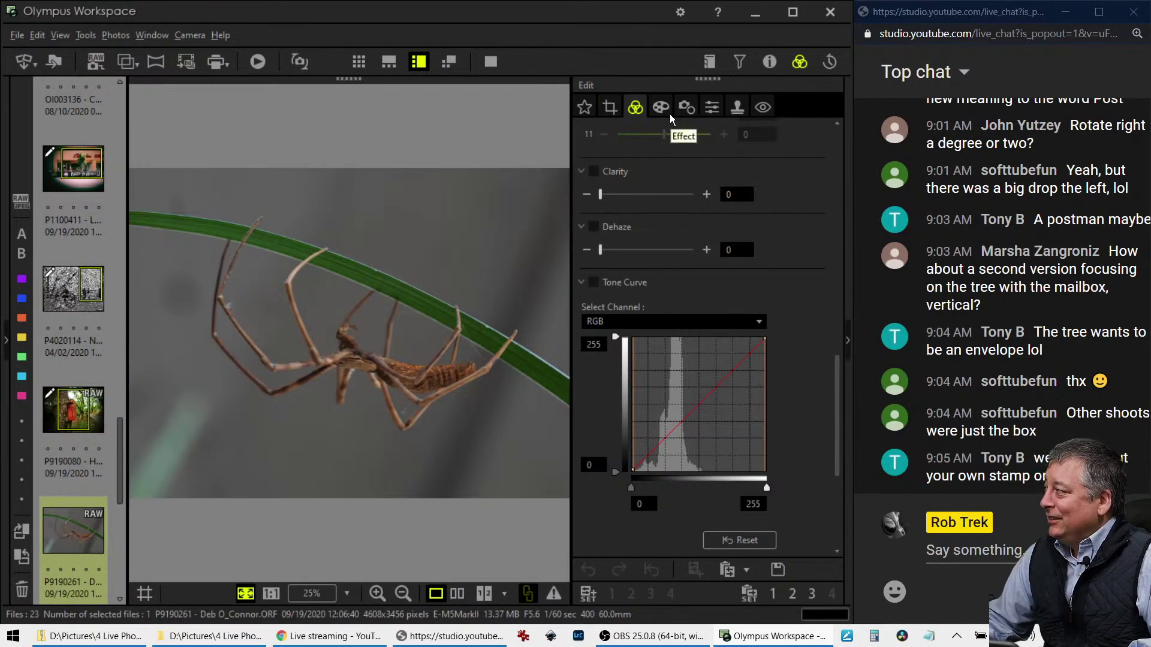
{"action": "left_click", "coordinate": [769, 62]}
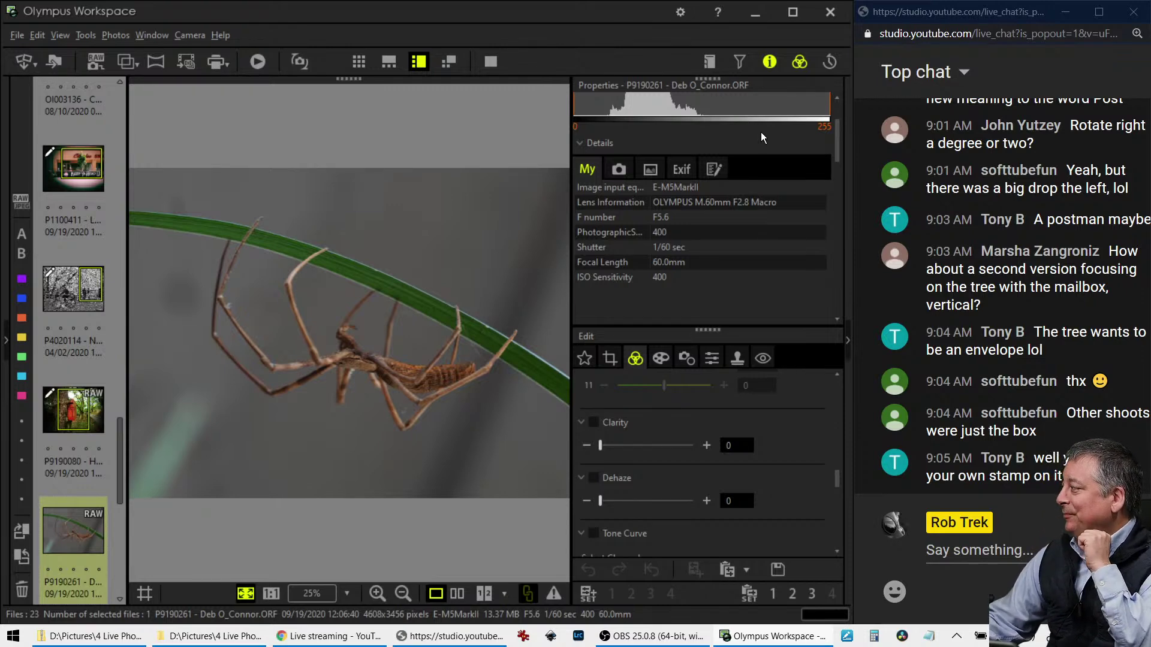
{"action": "left_click", "coordinate": [767, 64]}
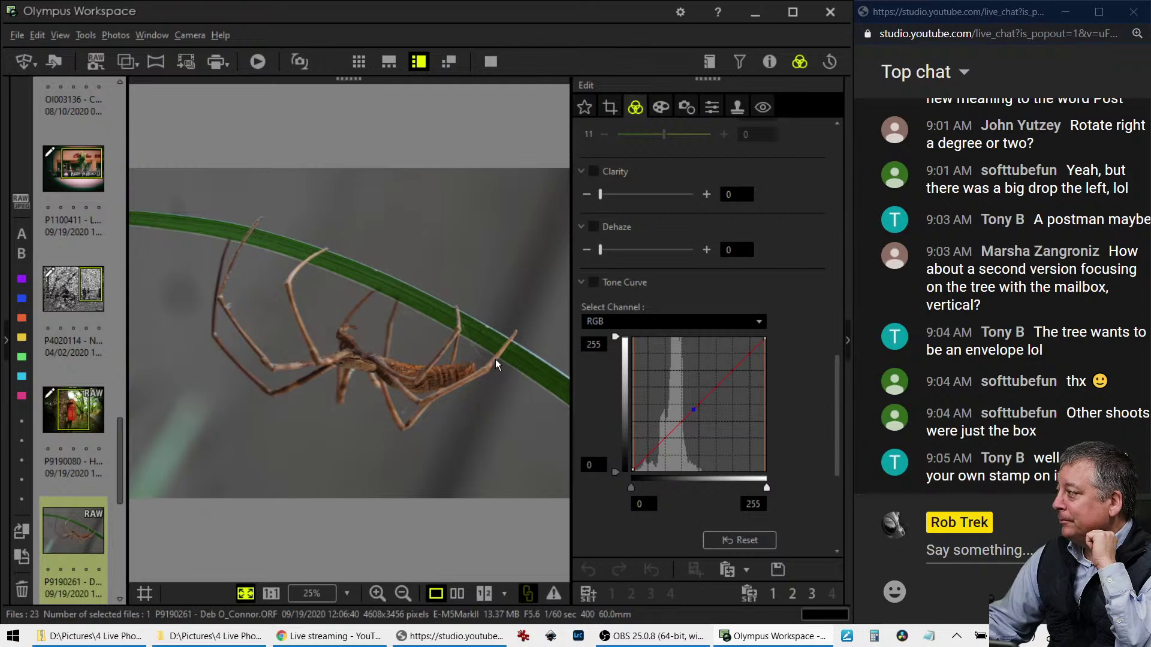
Tilt the spider photo by 7.9 degrees within its original aspect ratio
{"action": "left_click", "coordinate": [610, 107]}
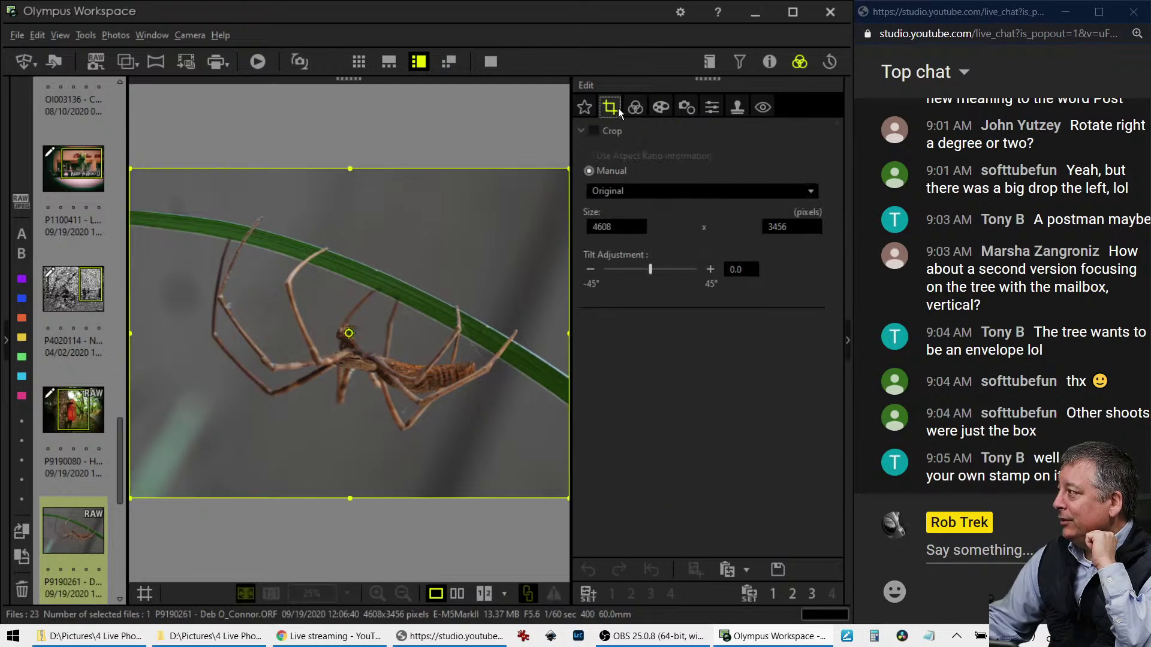
{"action": "left_click_drag", "start_coordinate": [648, 272], "coordinate": [658, 275]}
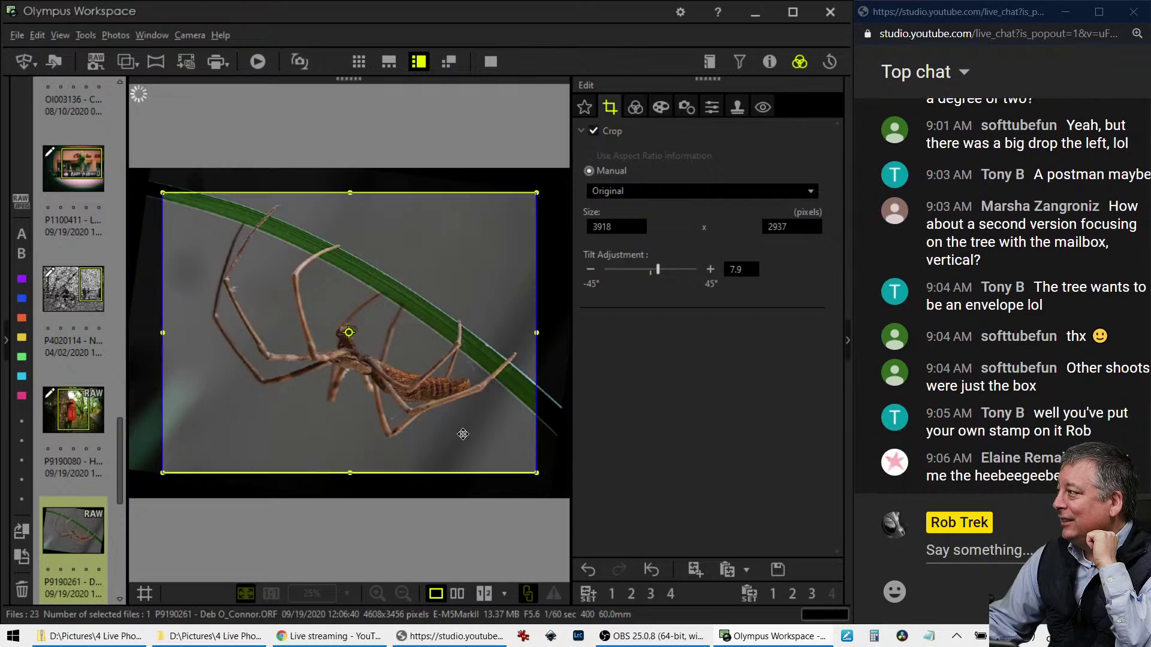
{"action": "left_click", "coordinate": [634, 107]}
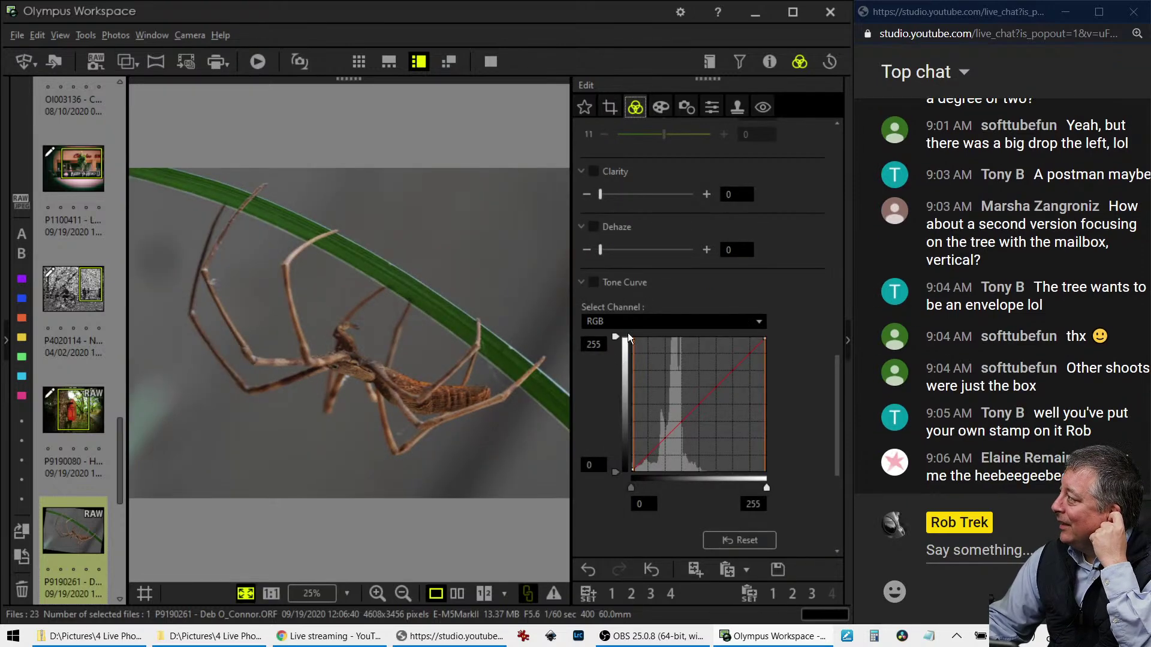
Try the Pop Art filter on the spider photo, and switch back to No Filter
{"action": "left_click", "coordinate": [663, 107]}
{"action": "left_click", "coordinate": [674, 156]}
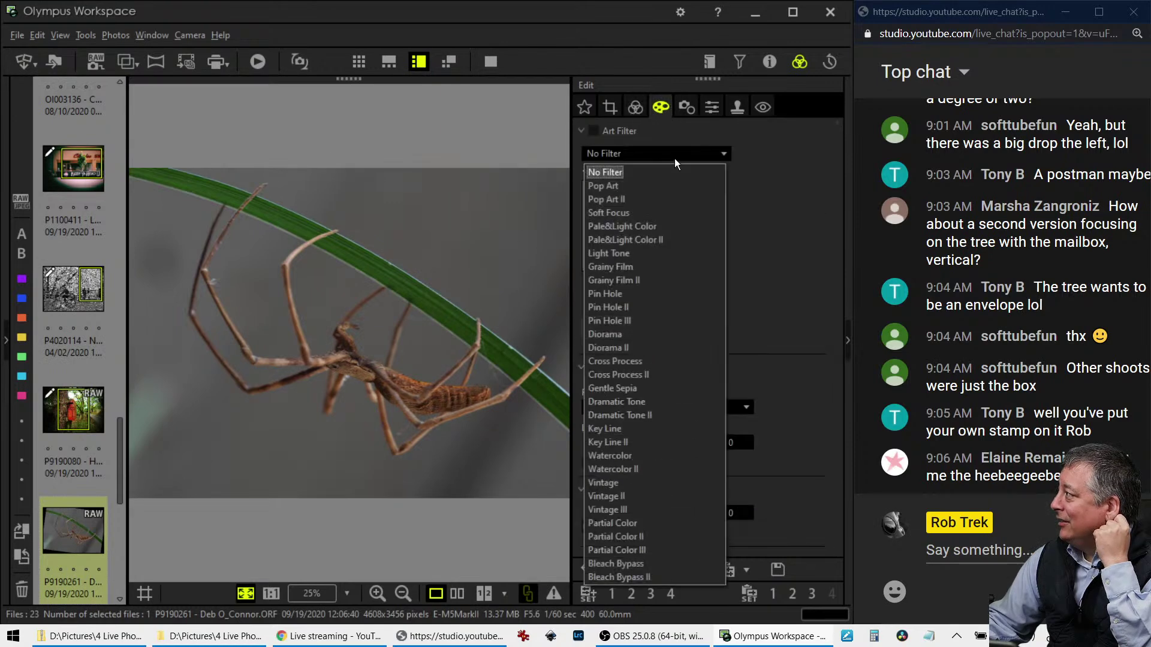
{"action": "left_click", "coordinate": [667, 183]}
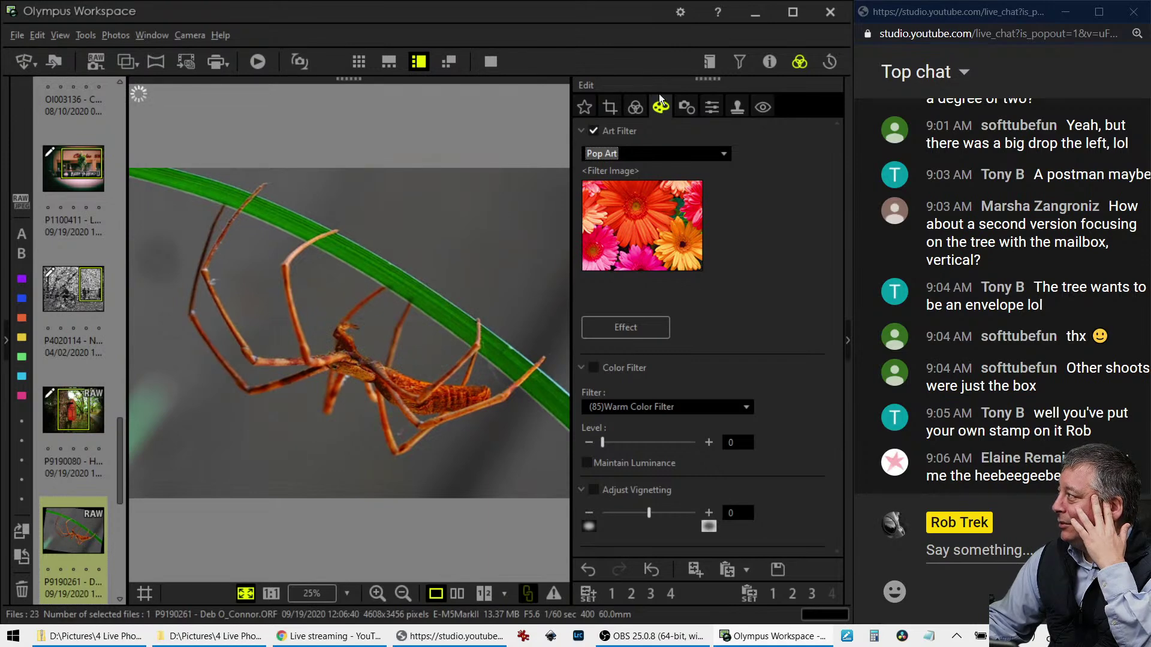
{"action": "left_click", "coordinate": [654, 150]}
{"action": "left_click", "coordinate": [649, 167]}
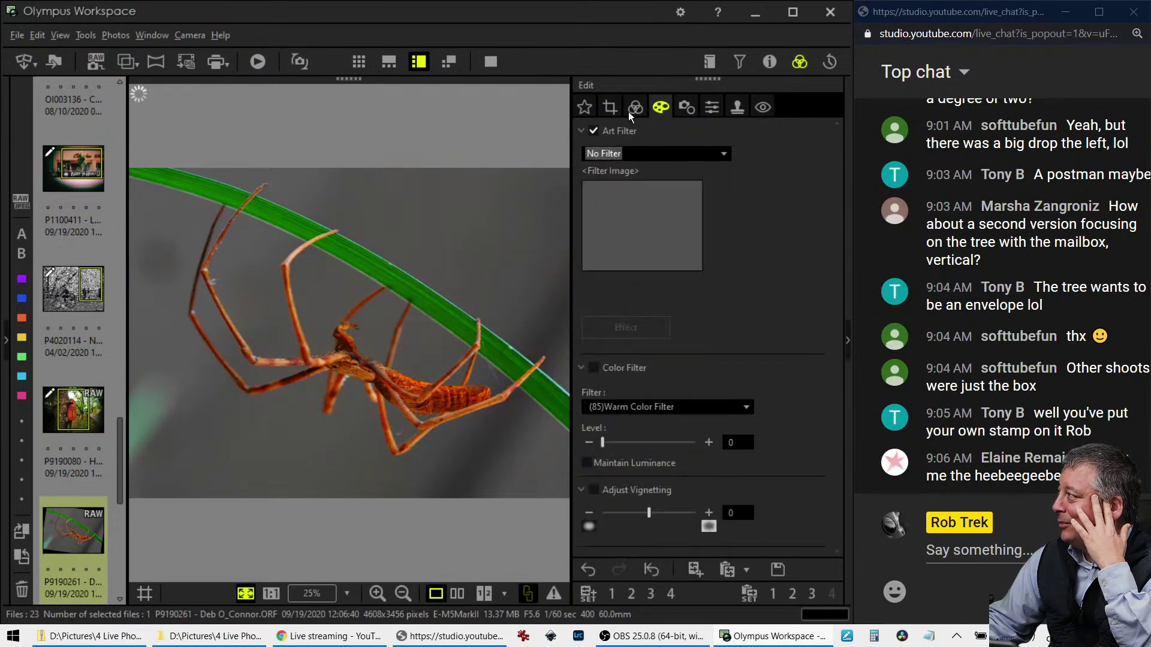
{"action": "left_click", "coordinate": [635, 107]}
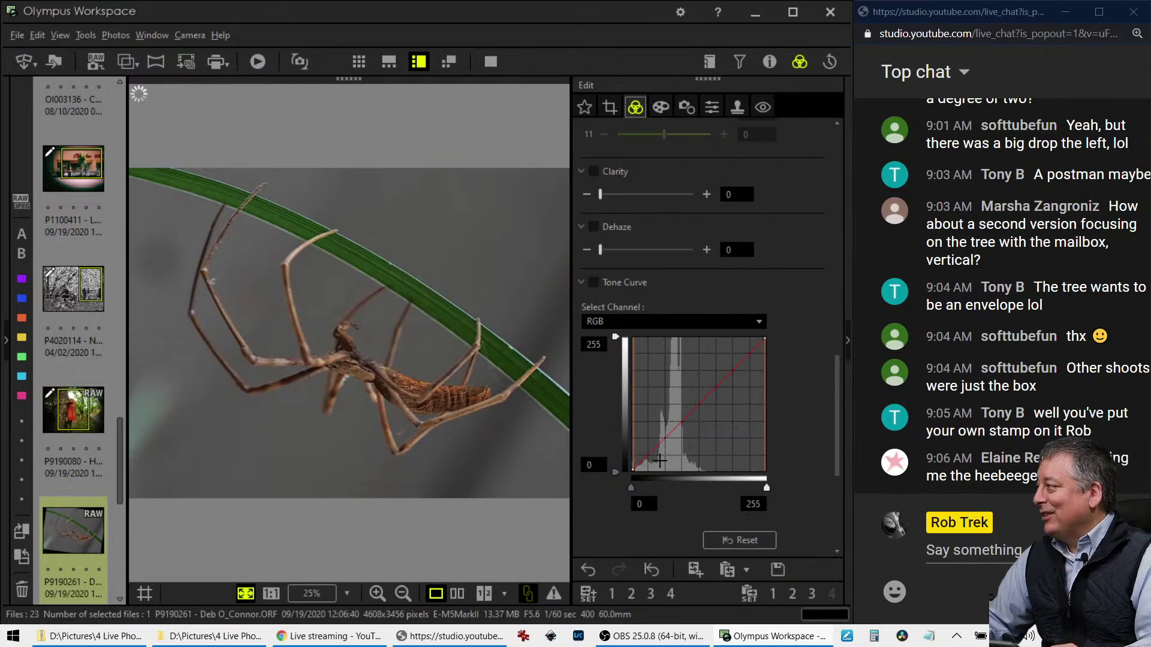
{"action": "scroll", "coordinate": [660, 462], "scroll_direction": "down", "scroll_amount": 3}
{"action": "scroll", "coordinate": [659, 462], "scroll_direction": "down", "scroll_amount": 2}
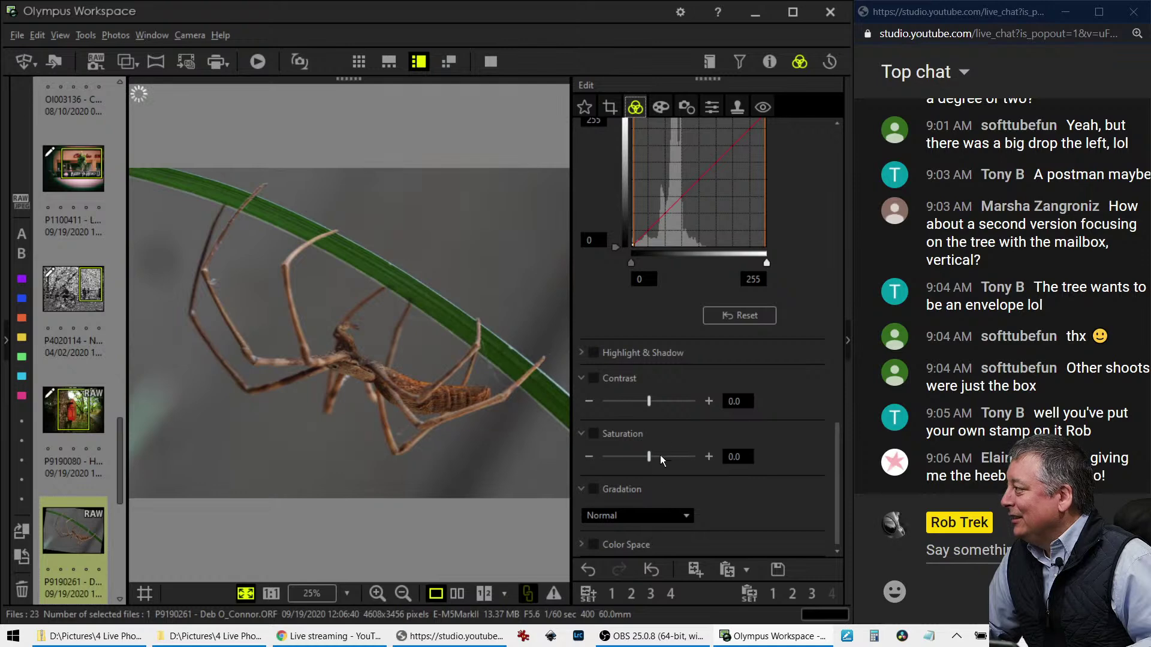
{"action": "scroll", "coordinate": [716, 408], "scroll_direction": "up", "scroll_amount": 2}
{"action": "scroll", "coordinate": [715, 409], "scroll_direction": "down", "scroll_amount": 2}
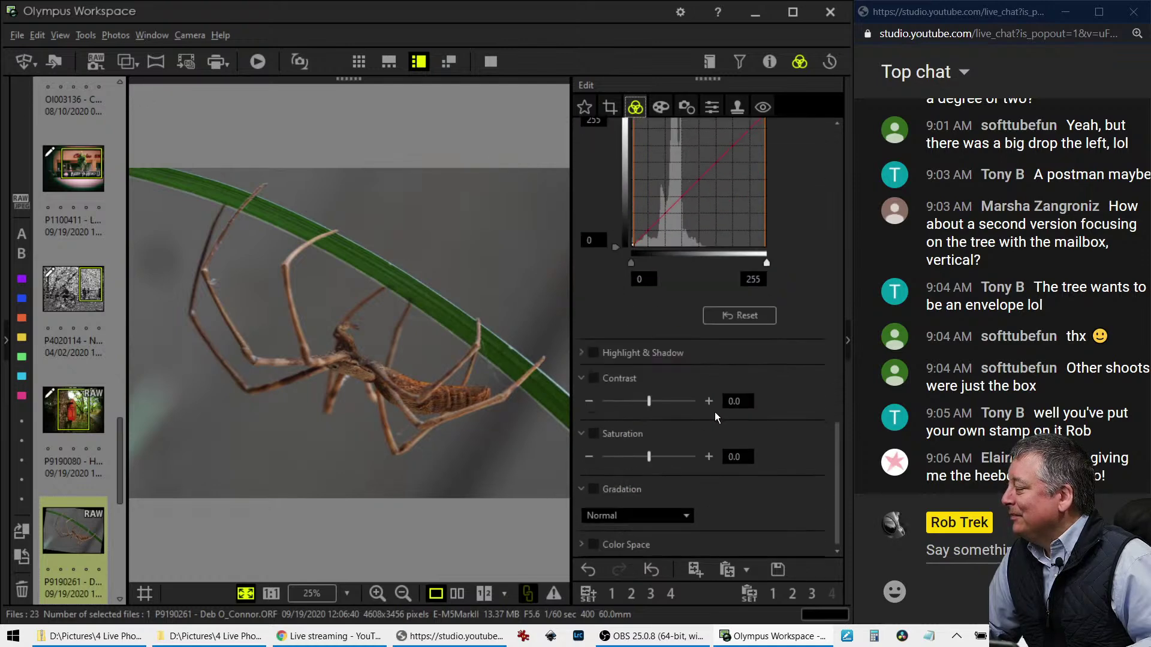
Set the spider photo's sharpness to 2.0
{"action": "left_click", "coordinate": [717, 113]}
{"action": "left_click", "coordinate": [676, 156]}
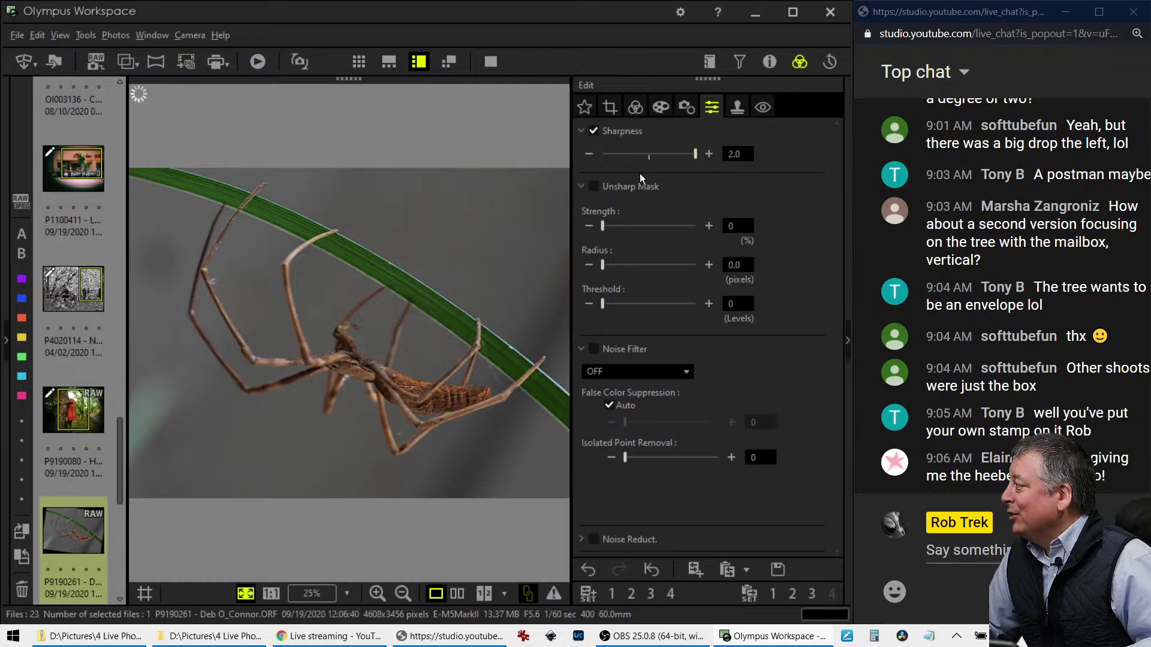
Shape the spider photo's RGB tone curve into a gentle S, lifting the highlights slightly and pulling the shadows down
{"action": "left_click", "coordinate": [635, 107]}
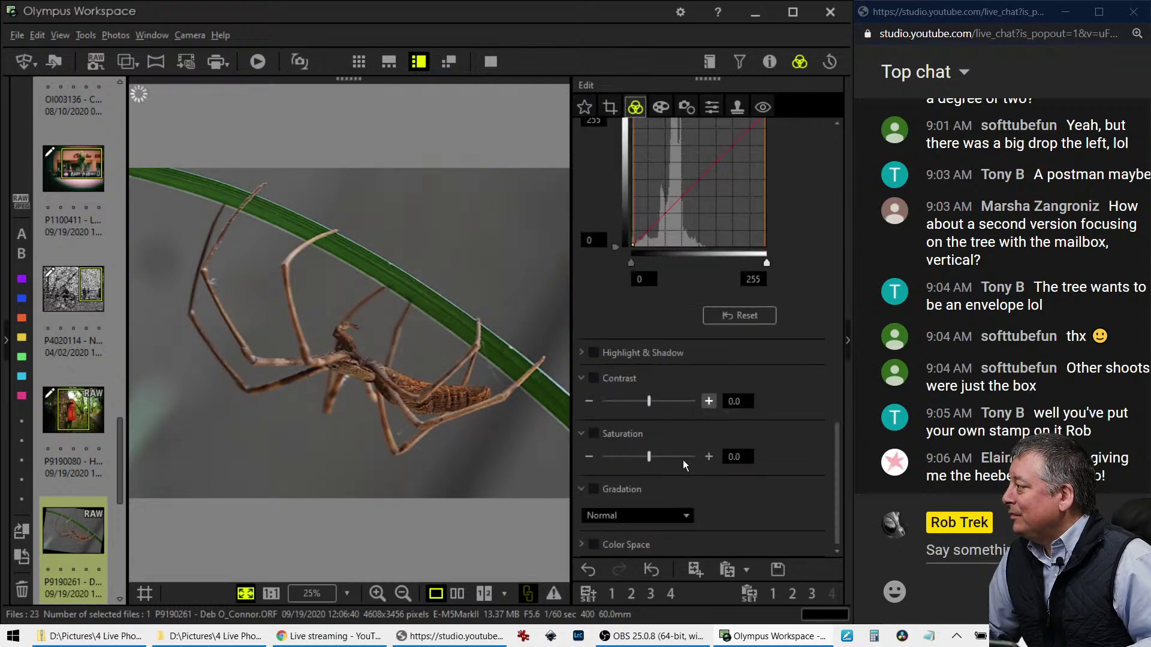
{"action": "scroll", "coordinate": [692, 405], "scroll_direction": "up", "scroll_amount": 2}
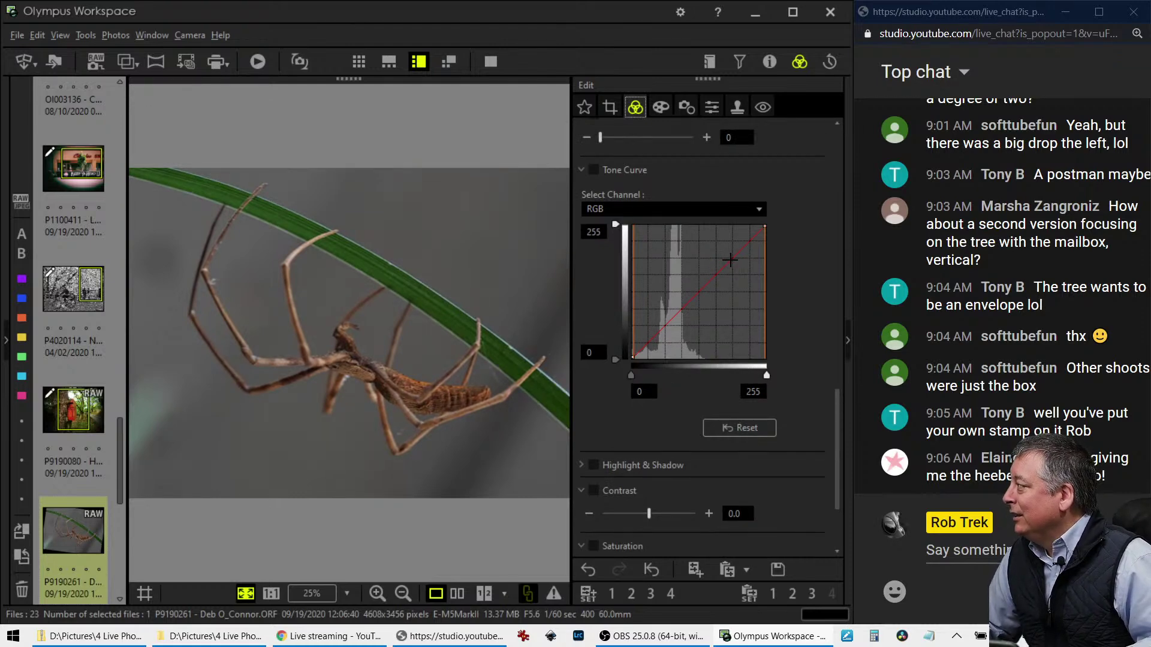
{"action": "left_click_drag", "start_coordinate": [731, 254], "coordinate": [731, 248]}
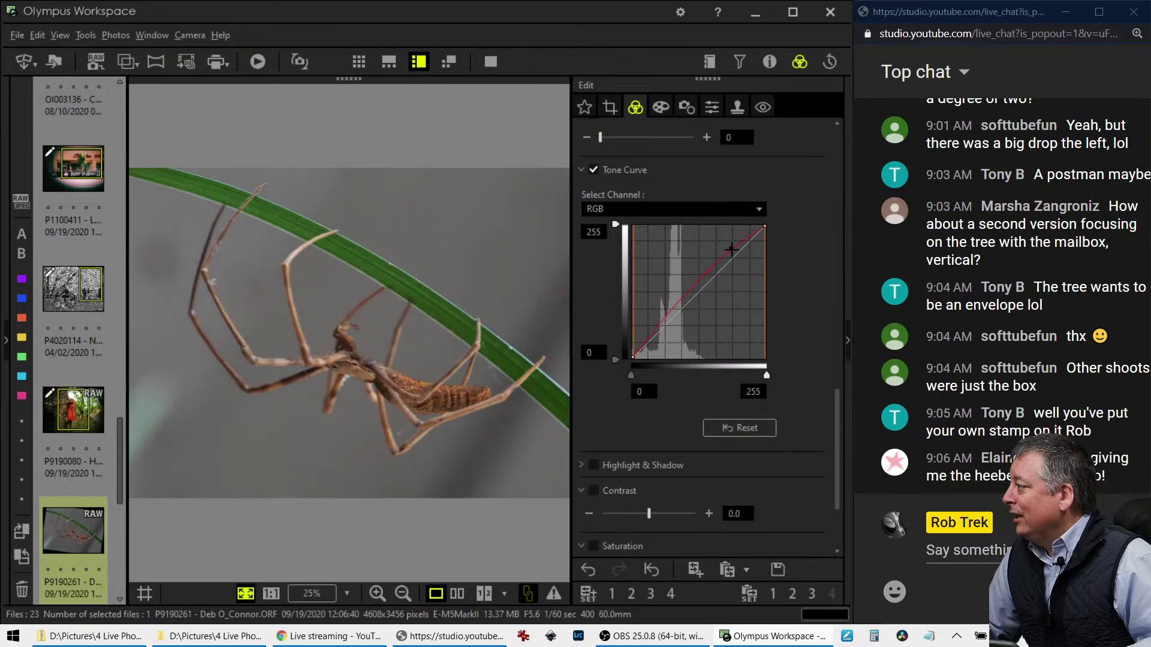
{"action": "left_click_drag", "start_coordinate": [676, 319], "coordinate": [649, 348]}
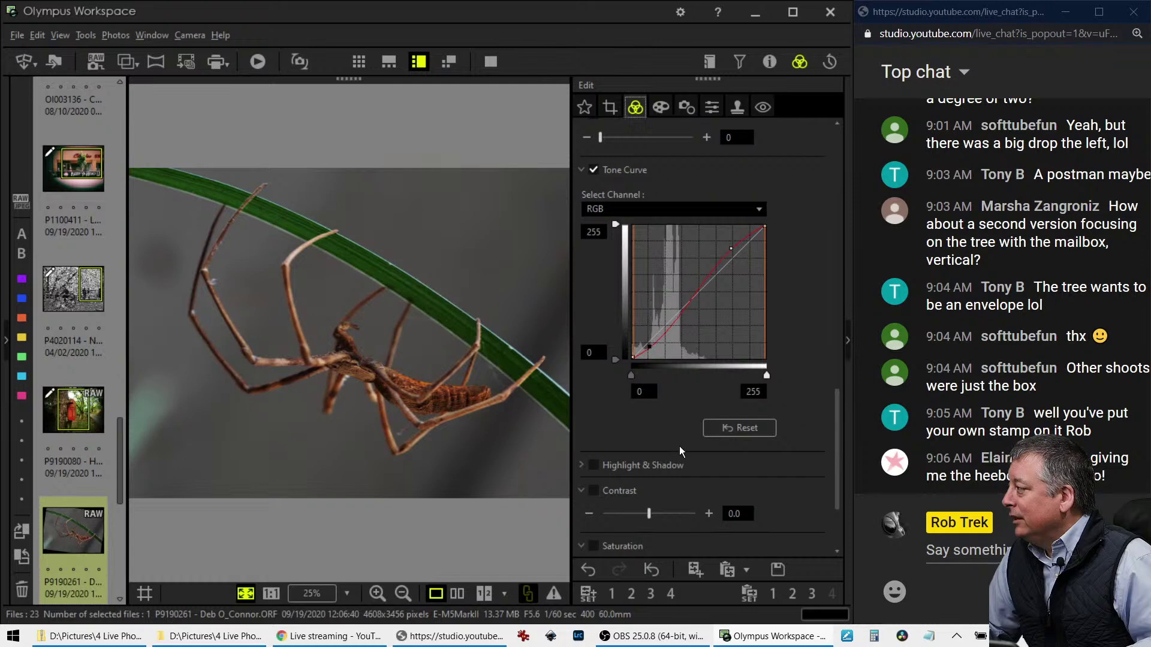
Darken the spider photo's edges with vignetting of about -9 and add a lower-midtone point to its RGB tone curve
{"action": "scroll", "coordinate": [679, 446], "scroll_direction": "down", "scroll_amount": 1}
{"action": "left_click", "coordinate": [662, 105]}
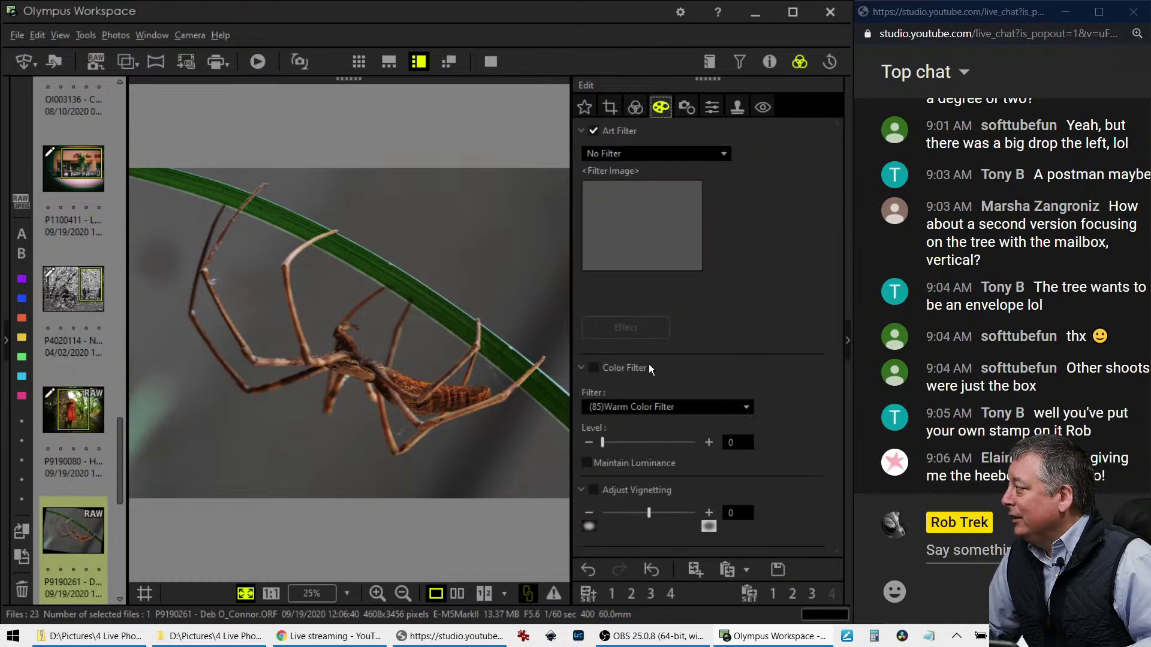
{"action": "left_click_drag", "start_coordinate": [650, 519], "coordinate": [638, 515]}
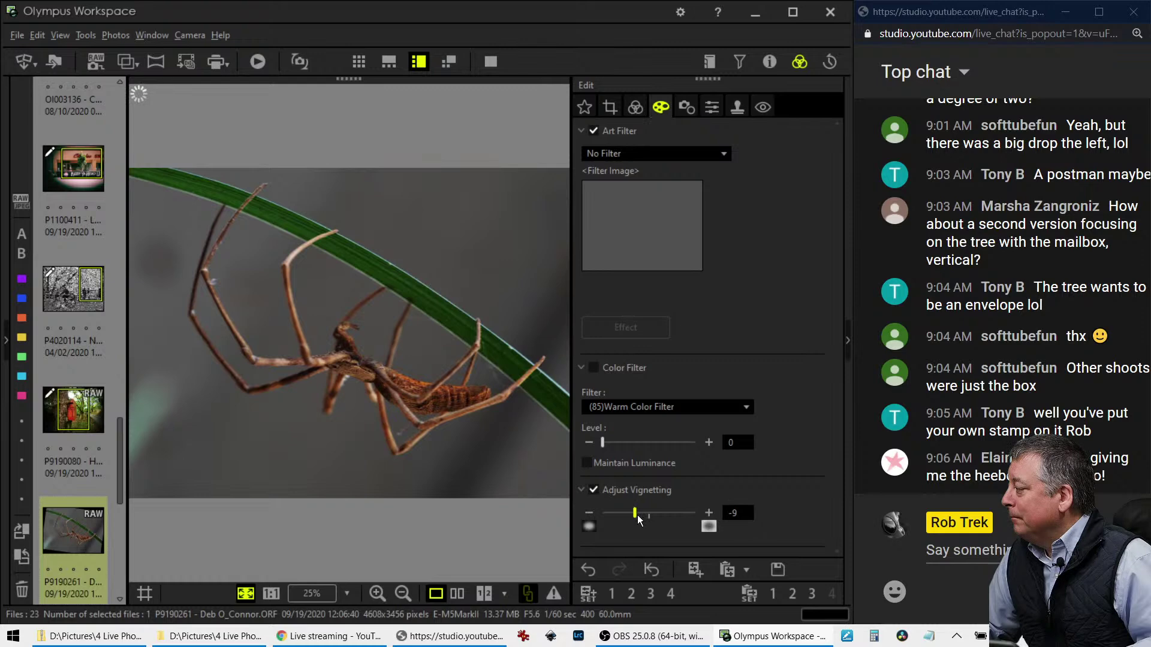
{"action": "left_click", "coordinate": [634, 106]}
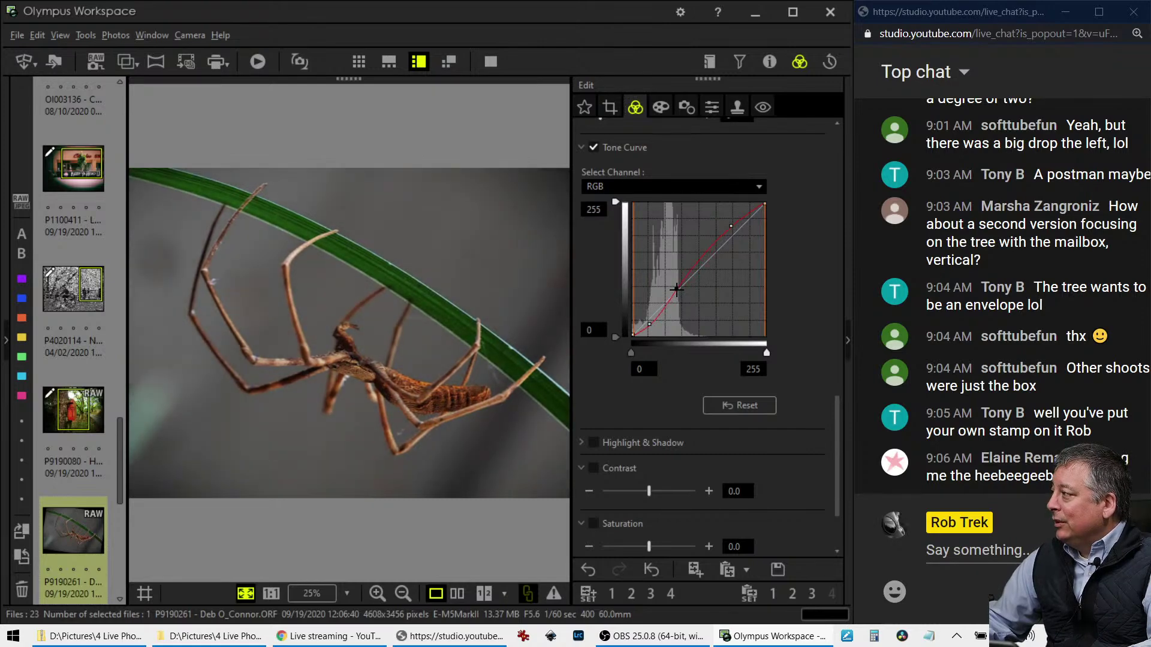
{"action": "left_click", "coordinate": [676, 289]}
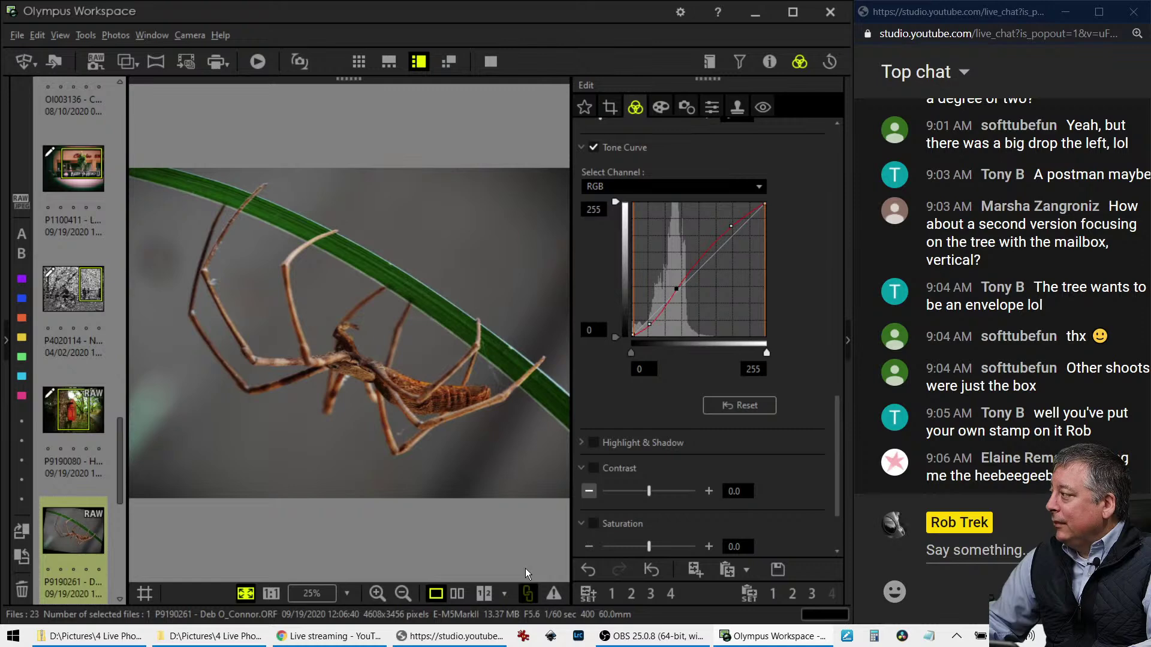
Compare the edited spider photo side by side with its original in full screen
{"action": "left_click", "coordinate": [451, 595]}
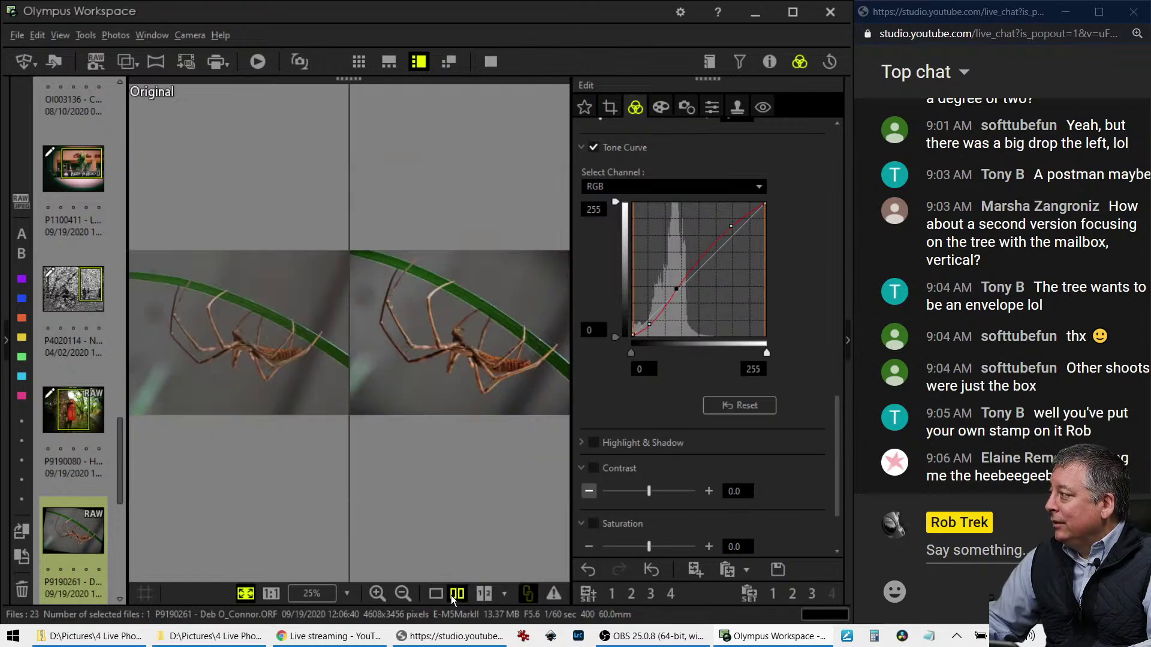
{"action": "left_click", "coordinate": [482, 63]}
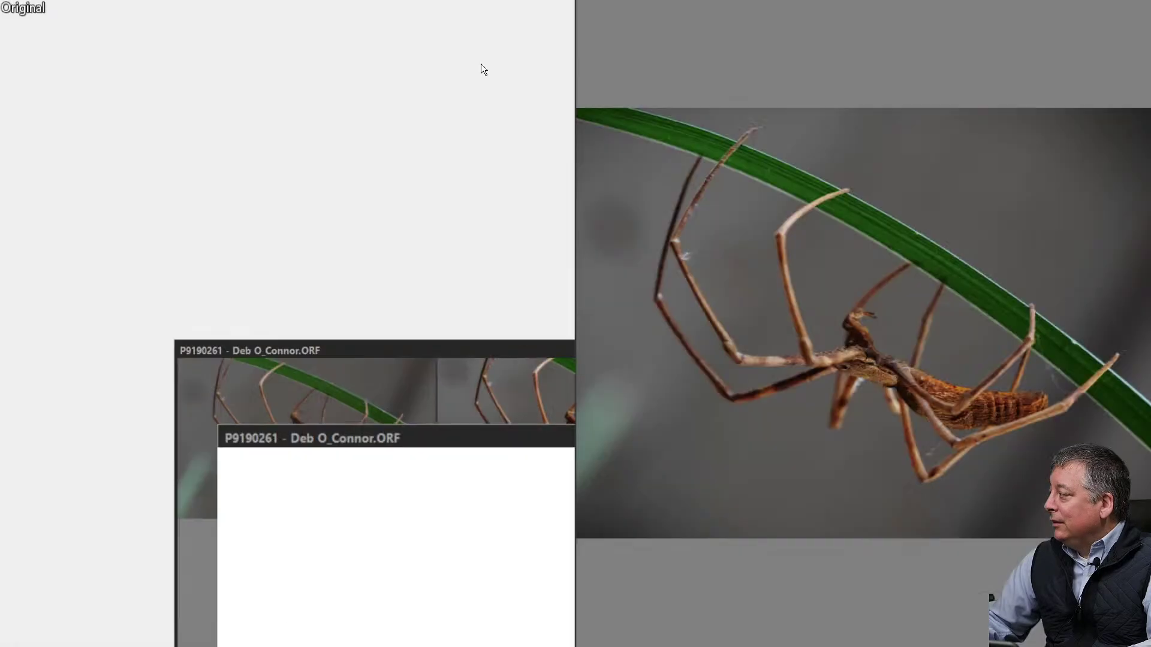
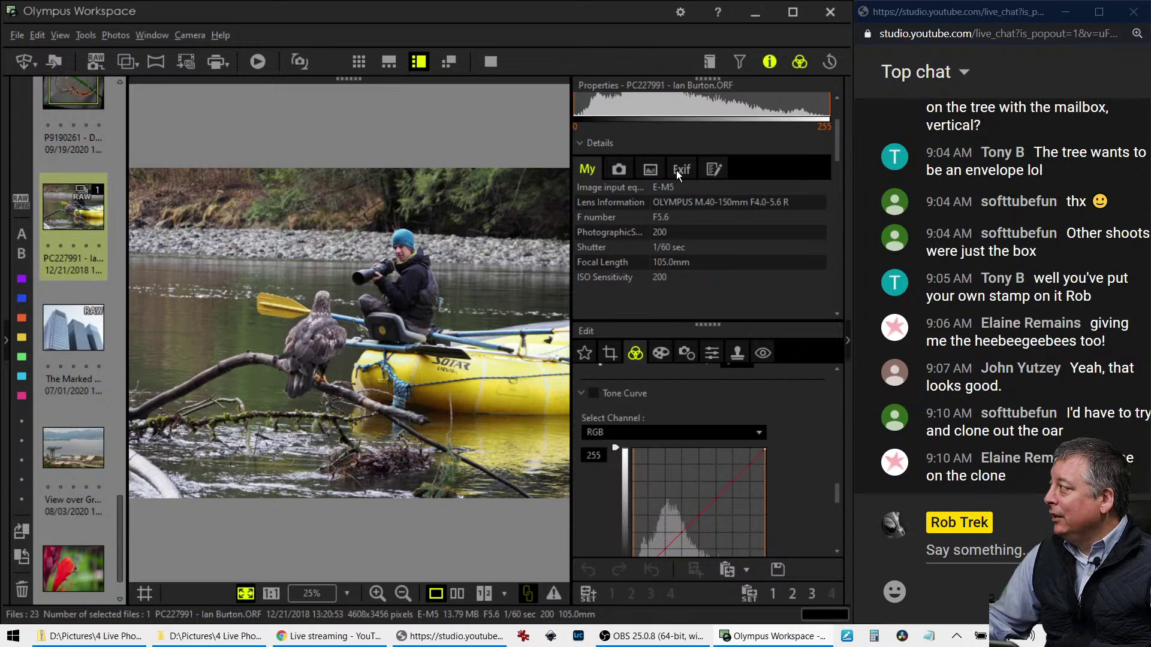
Straighten the photo of the eagle and yellow raft with a tilt adjustment of -1.6 degrees
{"action": "left_click", "coordinate": [768, 60]}
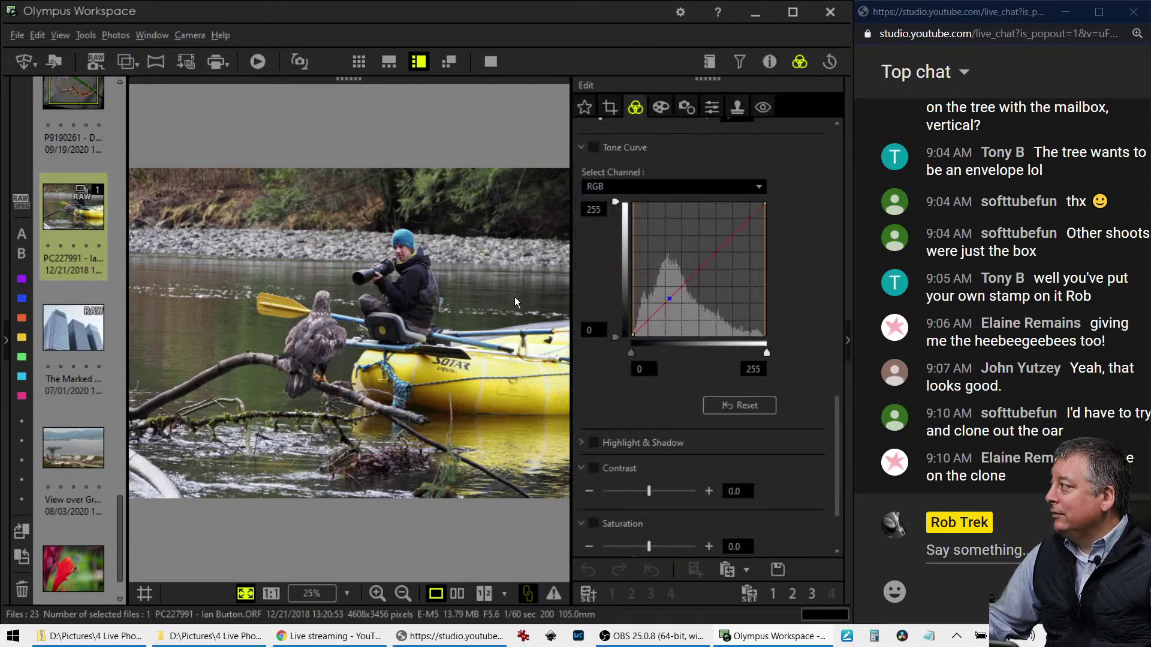
{"action": "left_click", "coordinate": [610, 109]}
{"action": "left_click", "coordinate": [591, 271]}
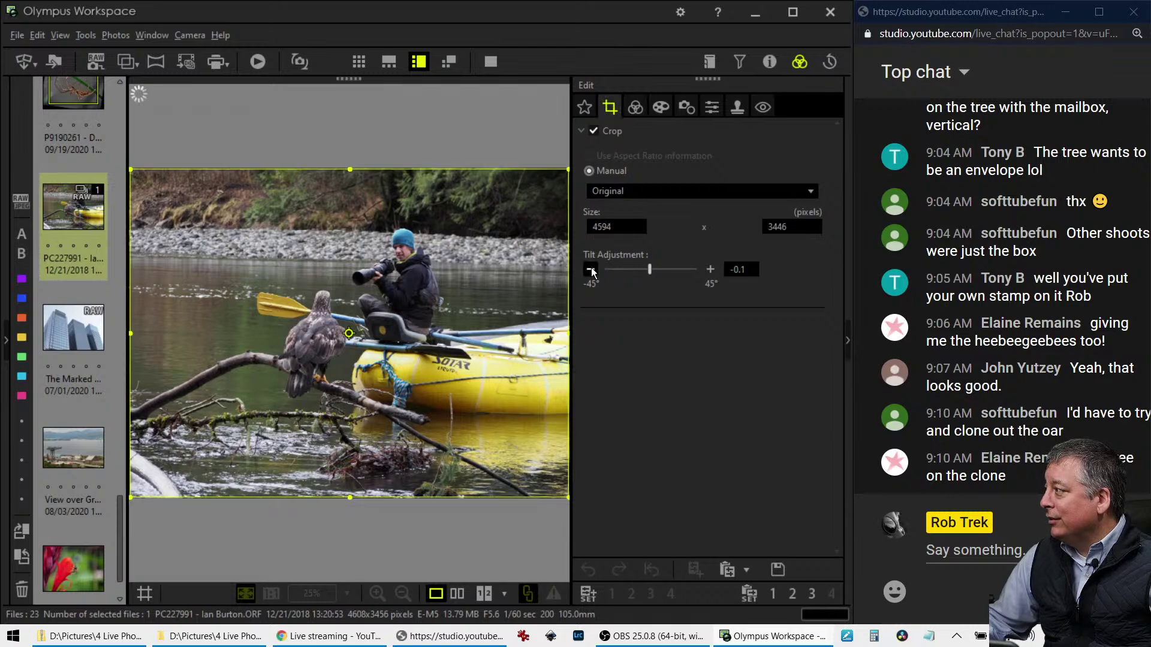
{"action": "left_click", "coordinate": [591, 271]}
{"action": "left_click", "coordinate": [590, 270]}
{"action": "left_click", "coordinate": [591, 270]}
{"action": "left_click", "coordinate": [591, 270]}
{"action": "left_click", "coordinate": [591, 270]}
{"action": "left_click", "coordinate": [591, 270]}
{"action": "left_click", "coordinate": [591, 270]}
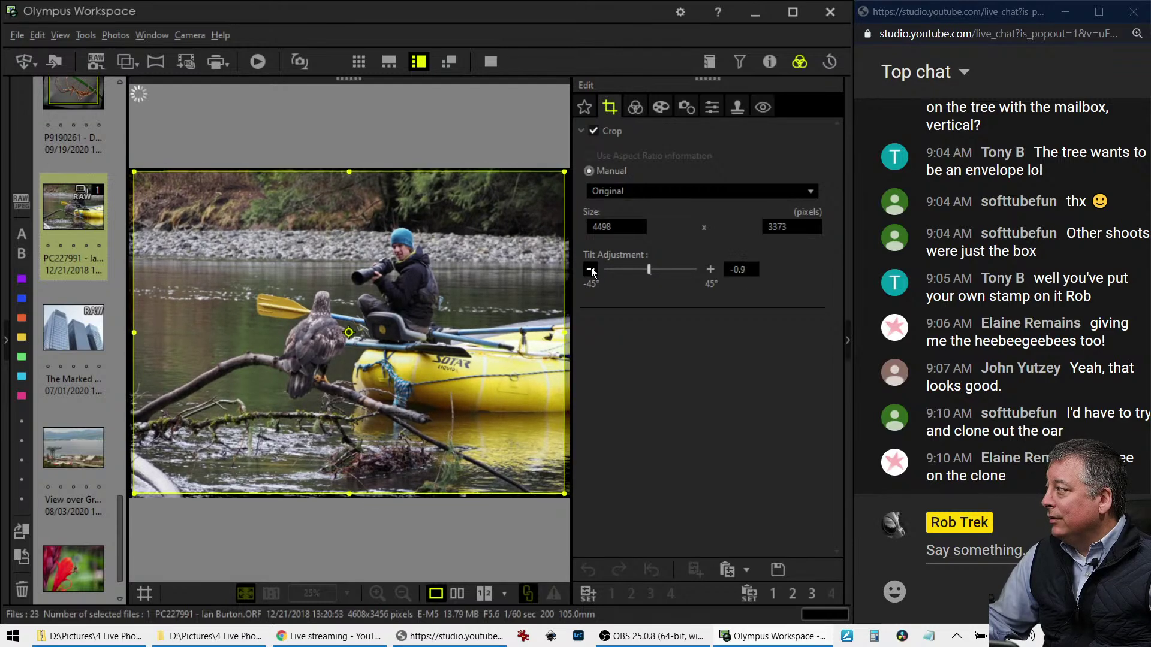
{"action": "left_click", "coordinate": [591, 270]}
{"action": "left_click", "coordinate": [591, 271]}
{"action": "left_click", "coordinate": [591, 270]}
{"action": "left_click", "coordinate": [591, 271]}
{"action": "left_click", "coordinate": [591, 270]}
{"action": "left_click", "coordinate": [591, 270]}
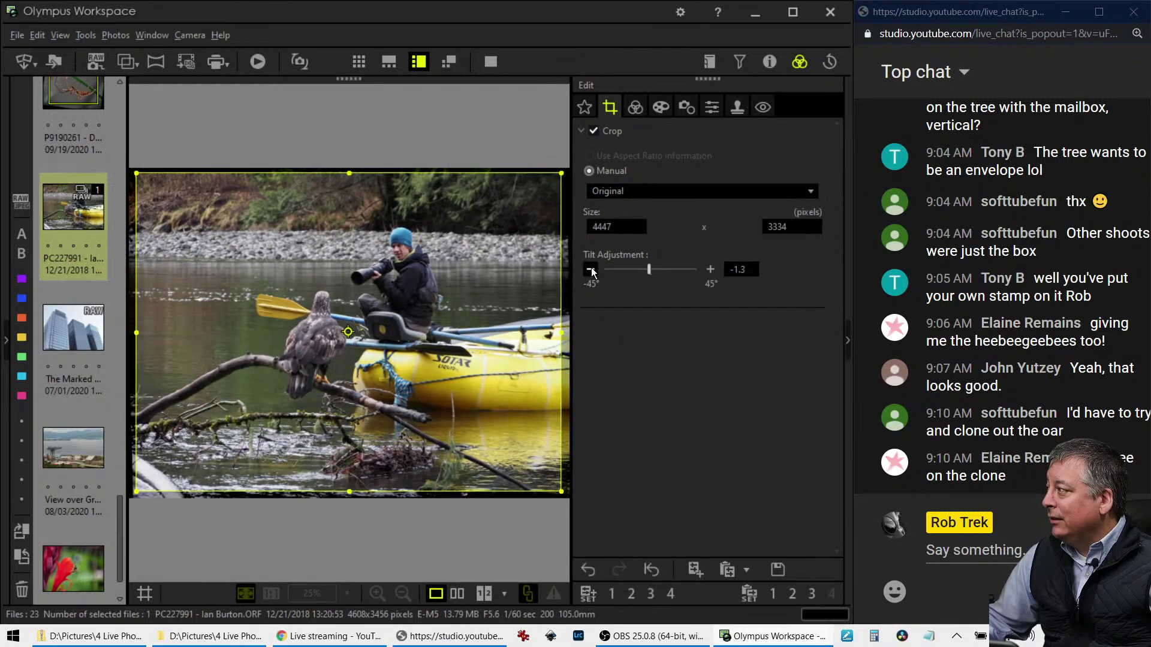
{"action": "left_click", "coordinate": [590, 271]}
{"action": "left_click", "coordinate": [591, 271]}
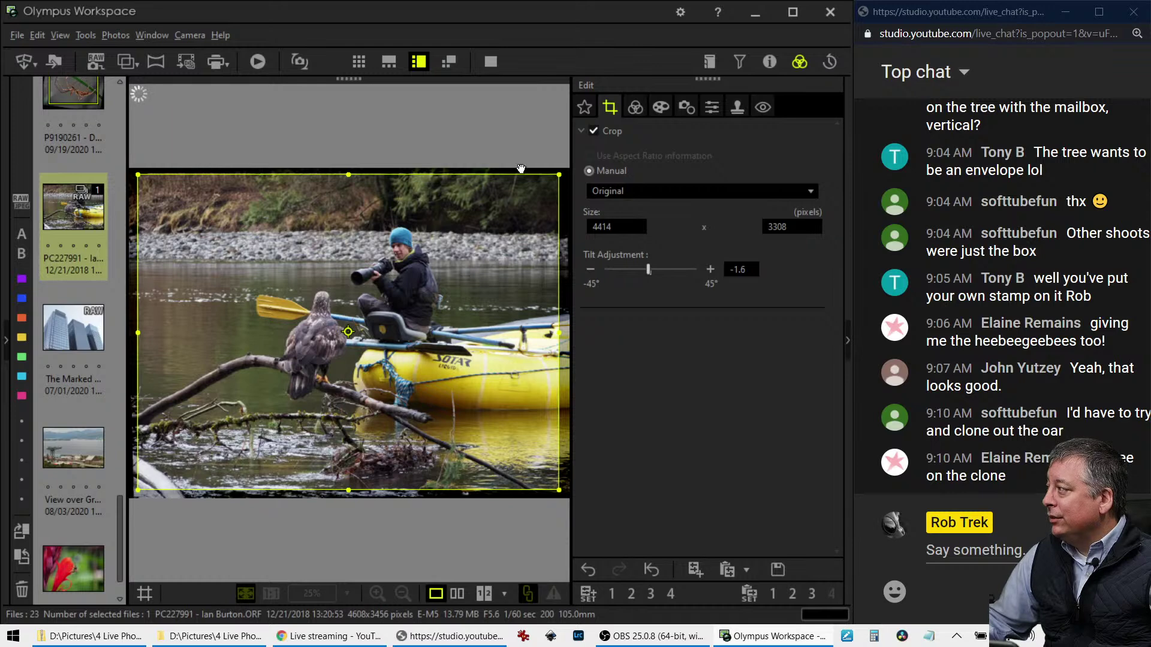
Crop the eagle photo to a 1:1 square of about 2930 x 2930 pixels around the eagle and the photographer
{"action": "left_click_drag", "start_coordinate": [557, 175], "coordinate": [451, 198]}
{"action": "left_click", "coordinate": [674, 193]}
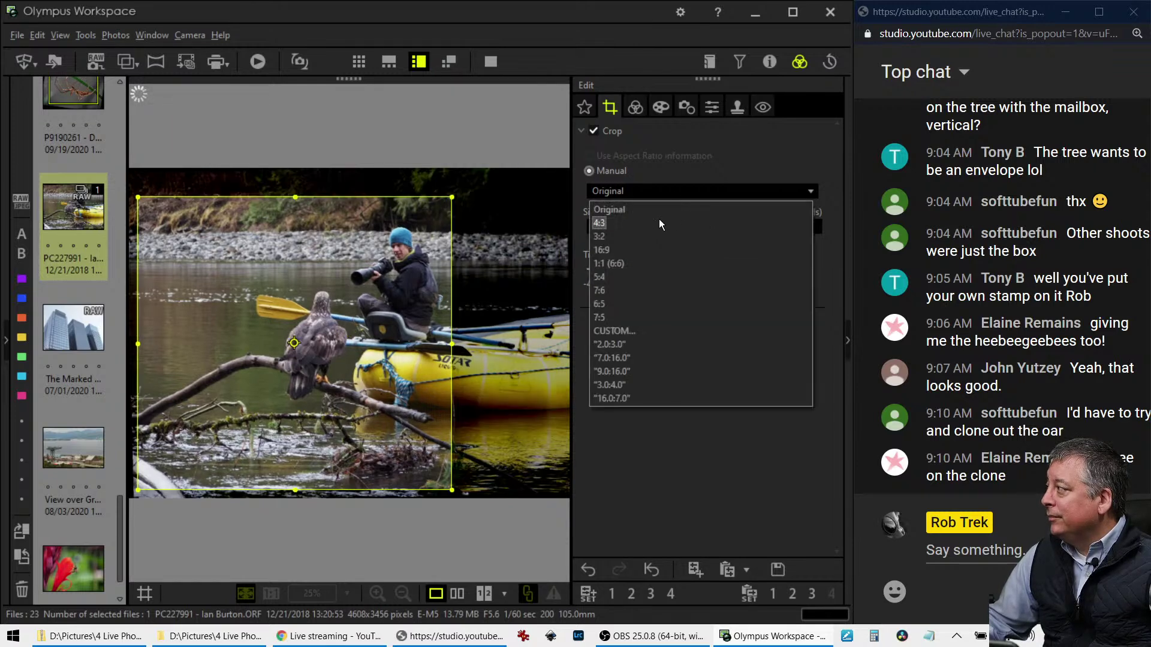
{"action": "left_click", "coordinate": [642, 262]}
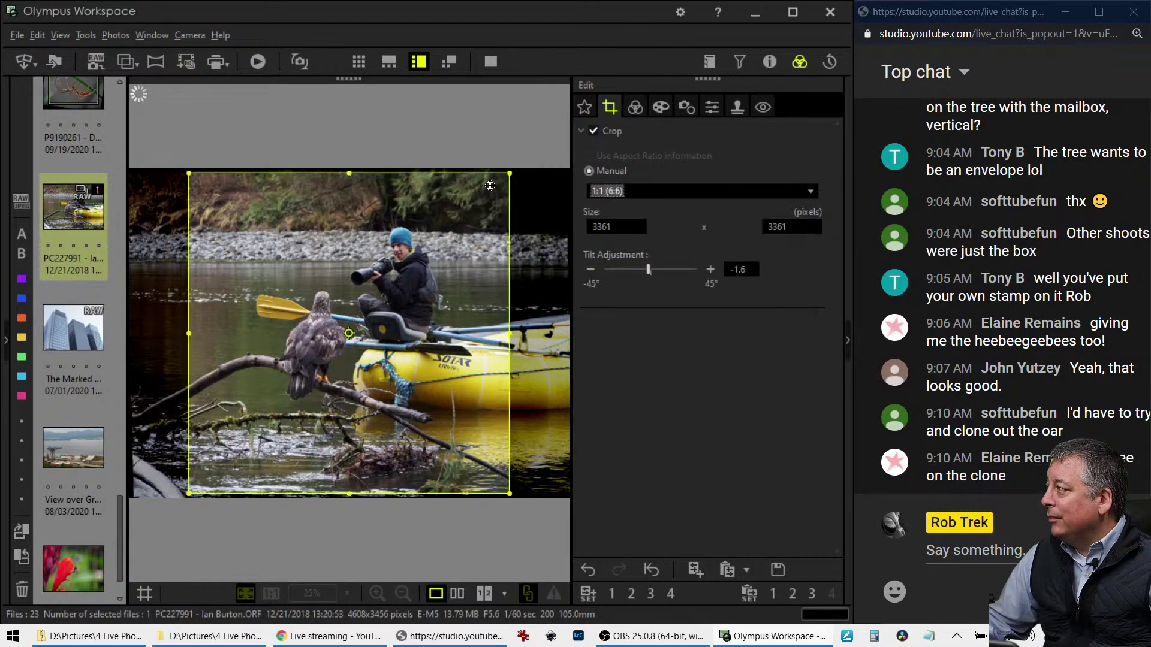
{"action": "left_click_drag", "start_coordinate": [504, 177], "coordinate": [483, 200]}
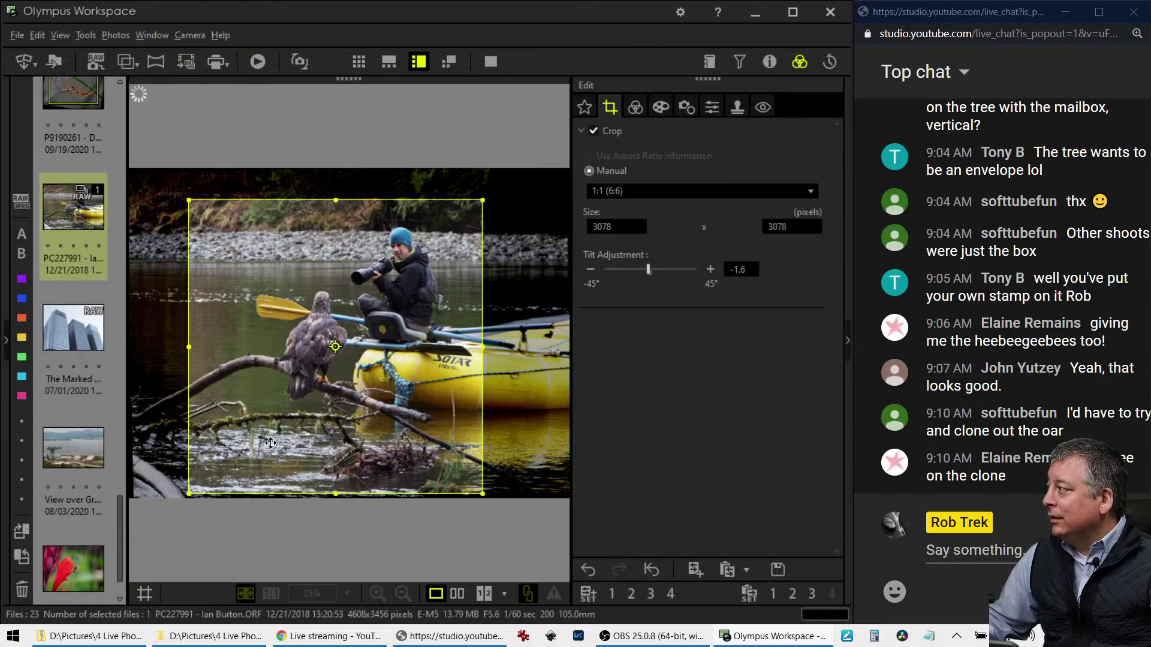
{"action": "left_click_drag", "start_coordinate": [264, 443], "coordinate": [256, 442]}
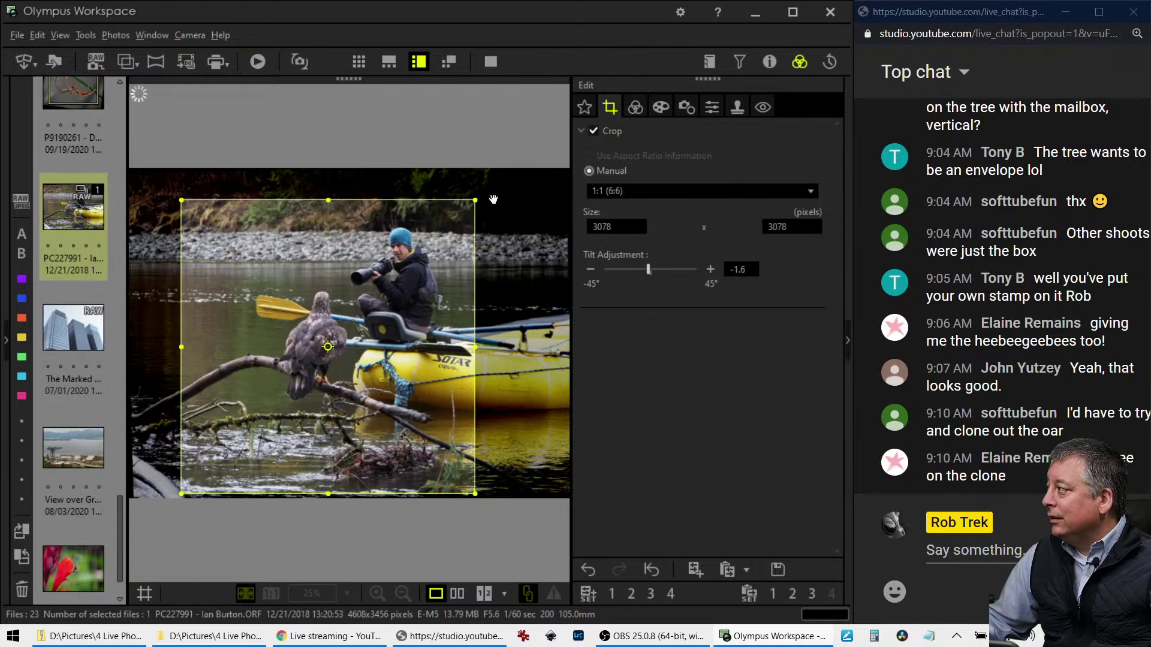
{"action": "left_click_drag", "start_coordinate": [477, 205], "coordinate": [464, 211]}
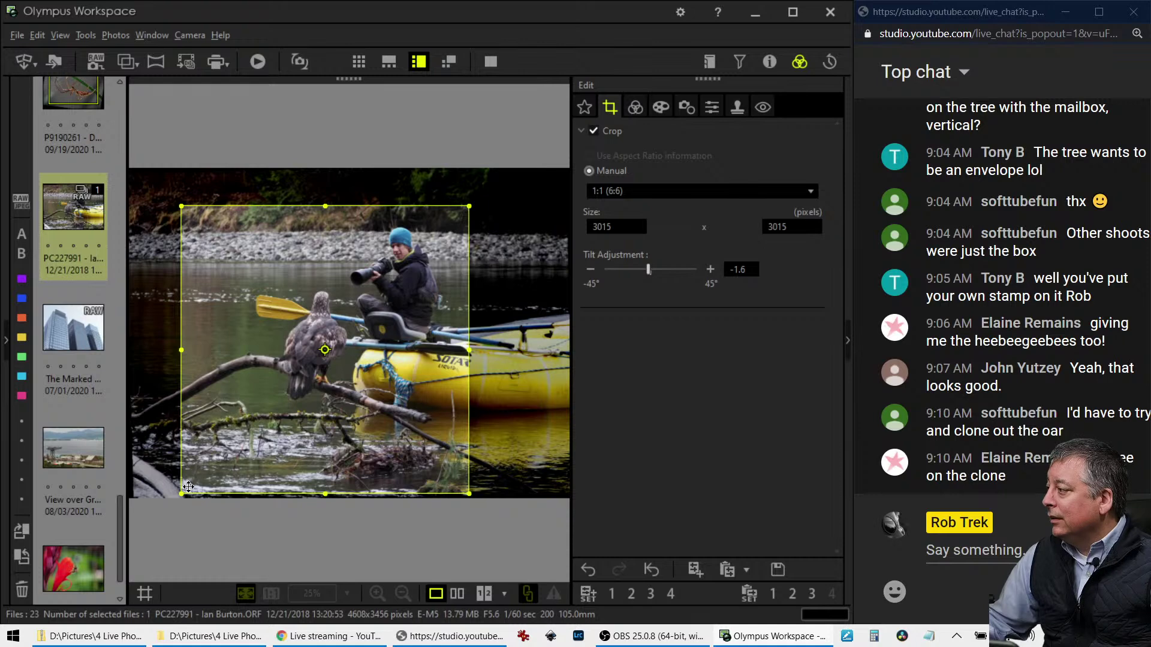
{"action": "left_click_drag", "start_coordinate": [188, 487], "coordinate": [191, 482]}
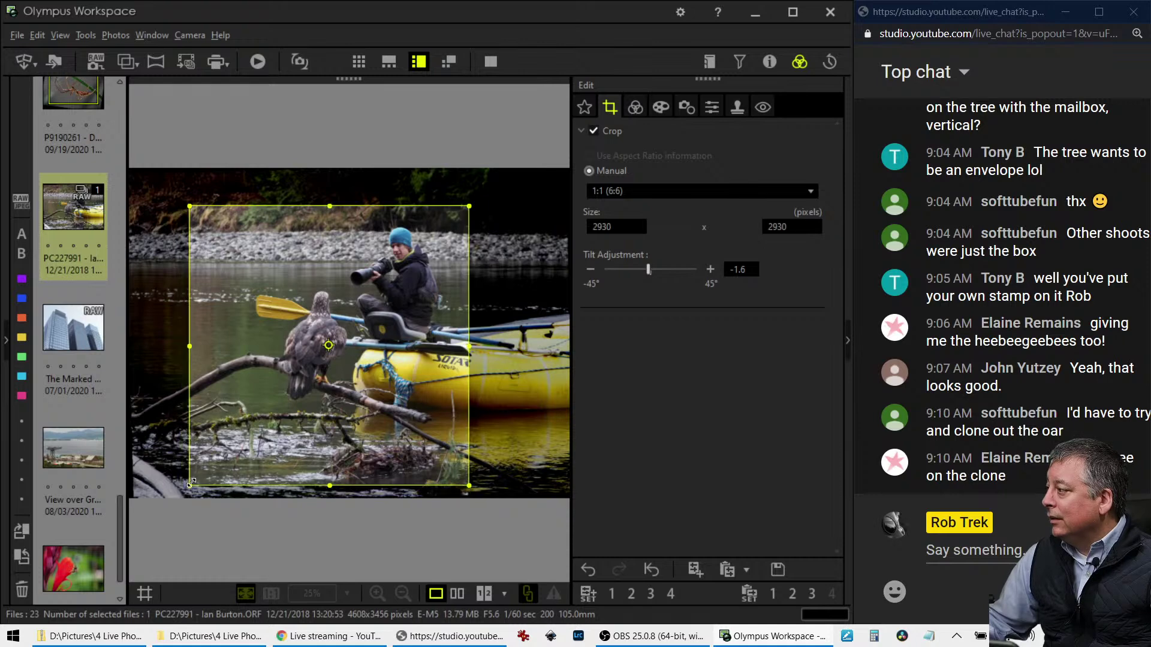
Set the eagle photo's sharpness to 2.0
{"action": "left_click", "coordinate": [642, 113]}
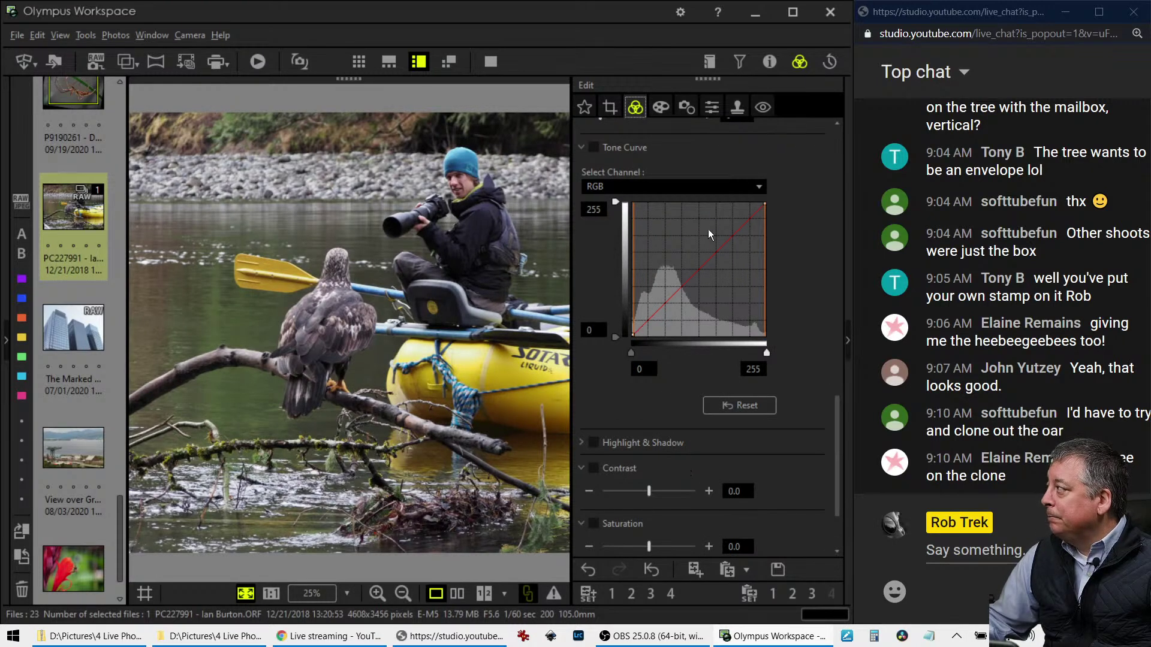
{"action": "left_click", "coordinate": [688, 109]}
{"action": "left_click", "coordinate": [711, 107]}
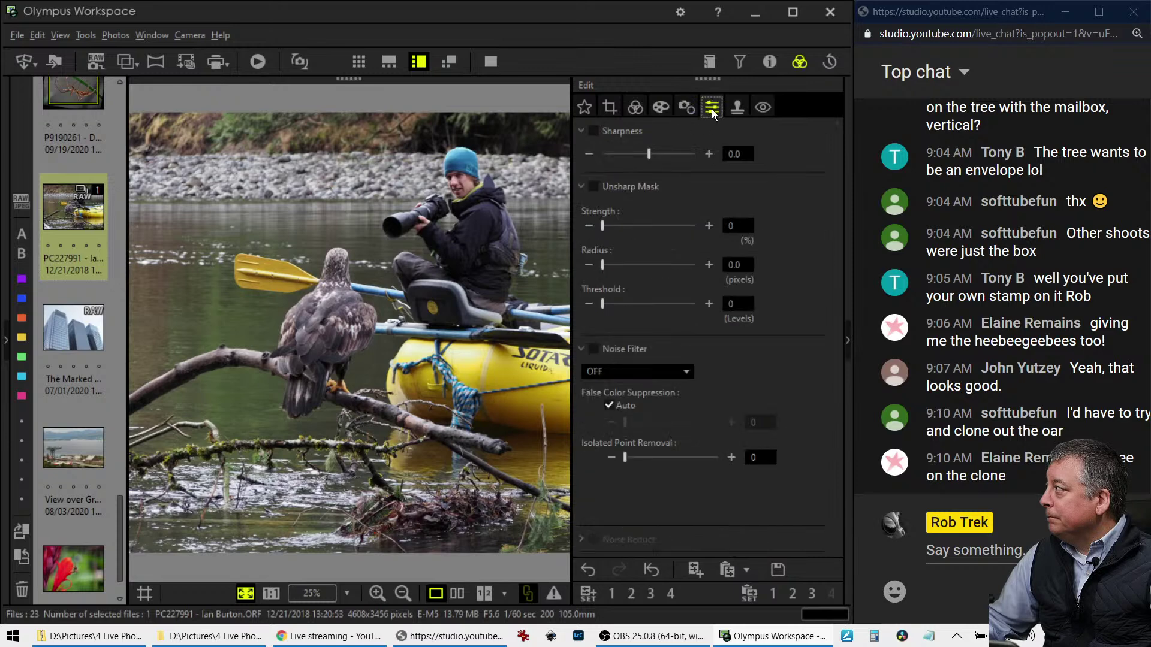
{"action": "left_click_drag", "start_coordinate": [657, 153], "coordinate": [710, 161]}
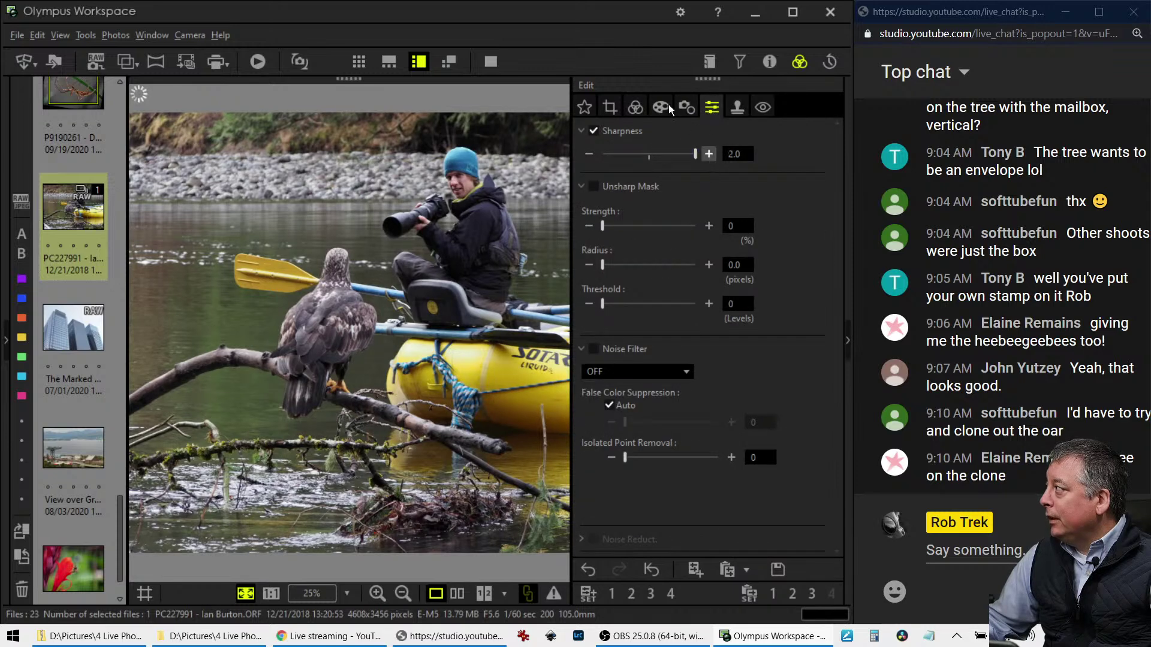
Shape the eagle photo's RGB tone curve into a gentle S, lowering the shadows slightly and lifting the upper midtones
{"action": "left_click", "coordinate": [633, 110]}
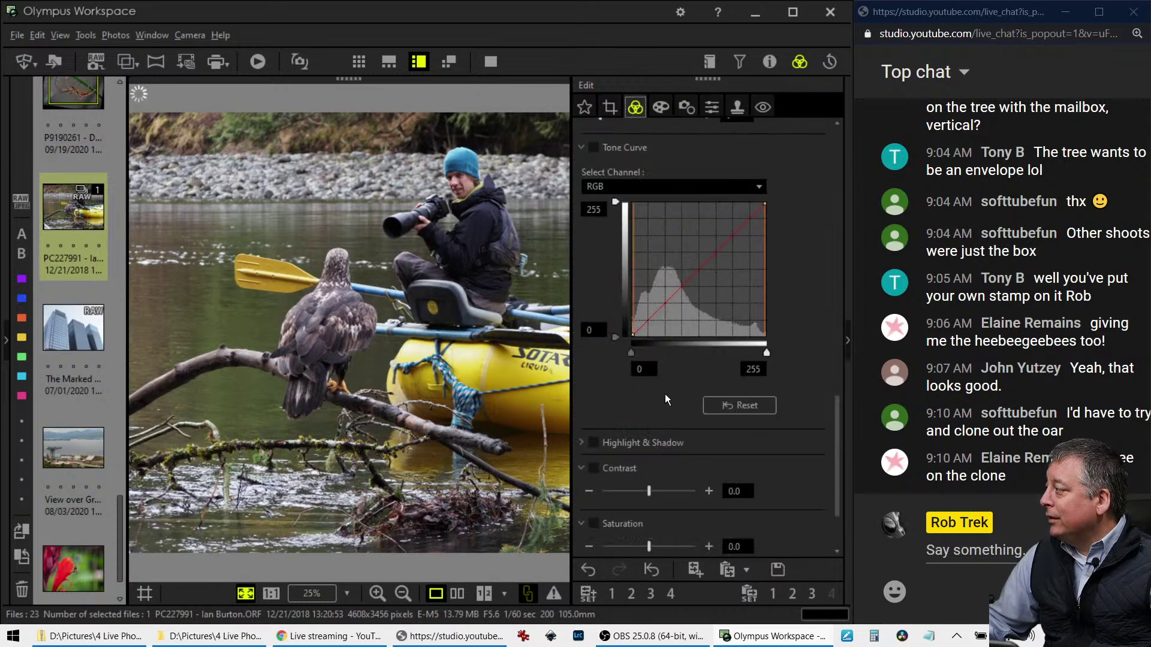
{"action": "left_click", "coordinate": [642, 327]}
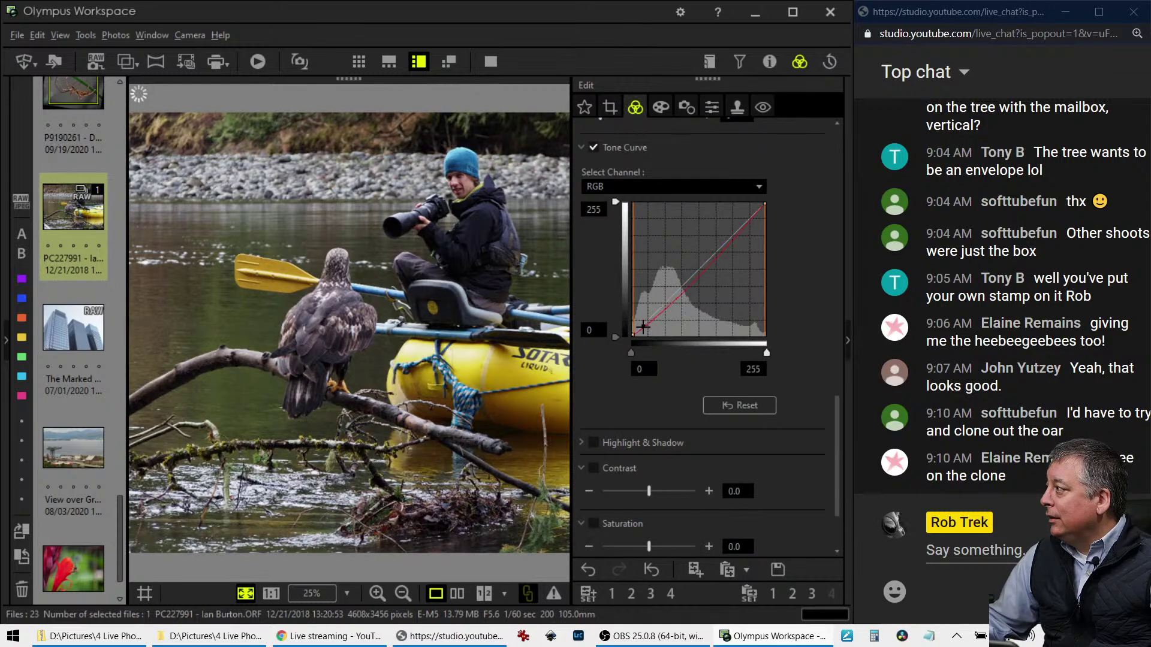
{"action": "left_click", "coordinate": [710, 247]}
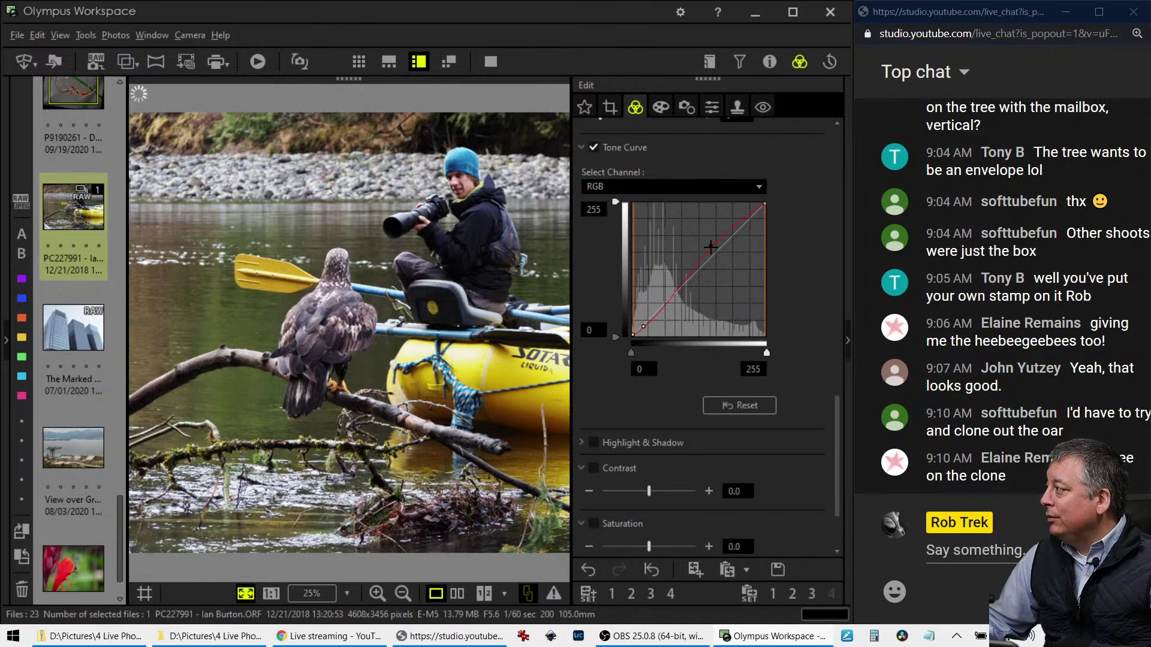
{"action": "left_click_drag", "start_coordinate": [710, 247], "coordinate": [698, 259]}
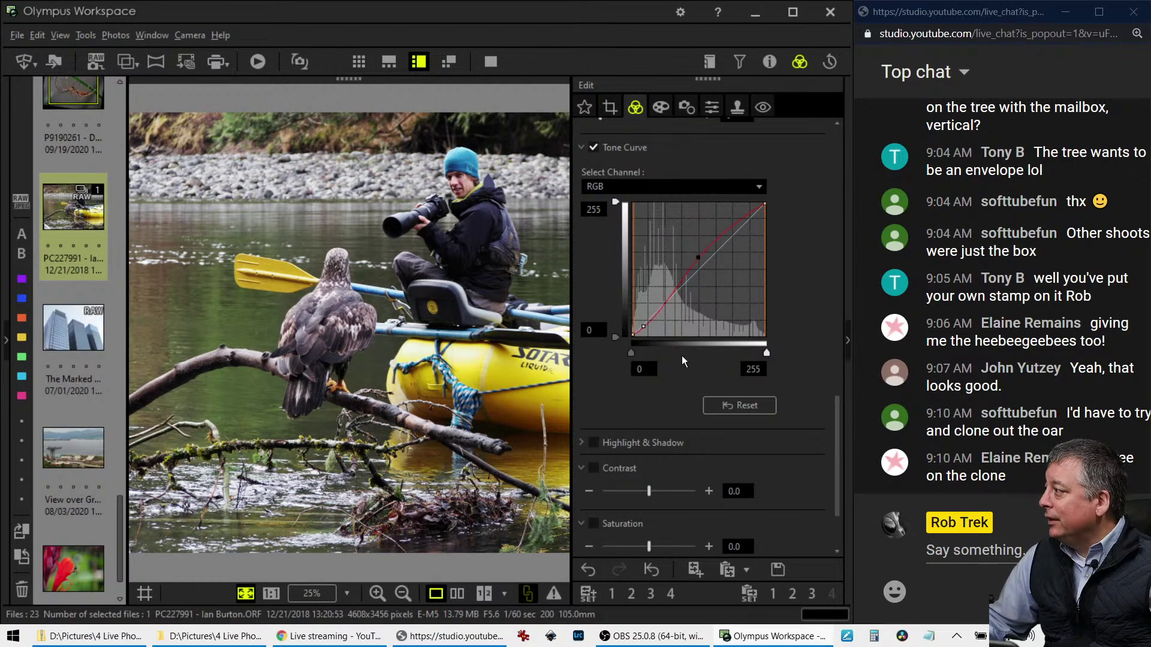
Clone river water over the yellow oar blade beside the eagle using the Clone Stamp Tool at size 250 and blur 89
{"action": "scroll", "coordinate": [649, 483], "scroll_direction": "down", "scroll_amount": 3}
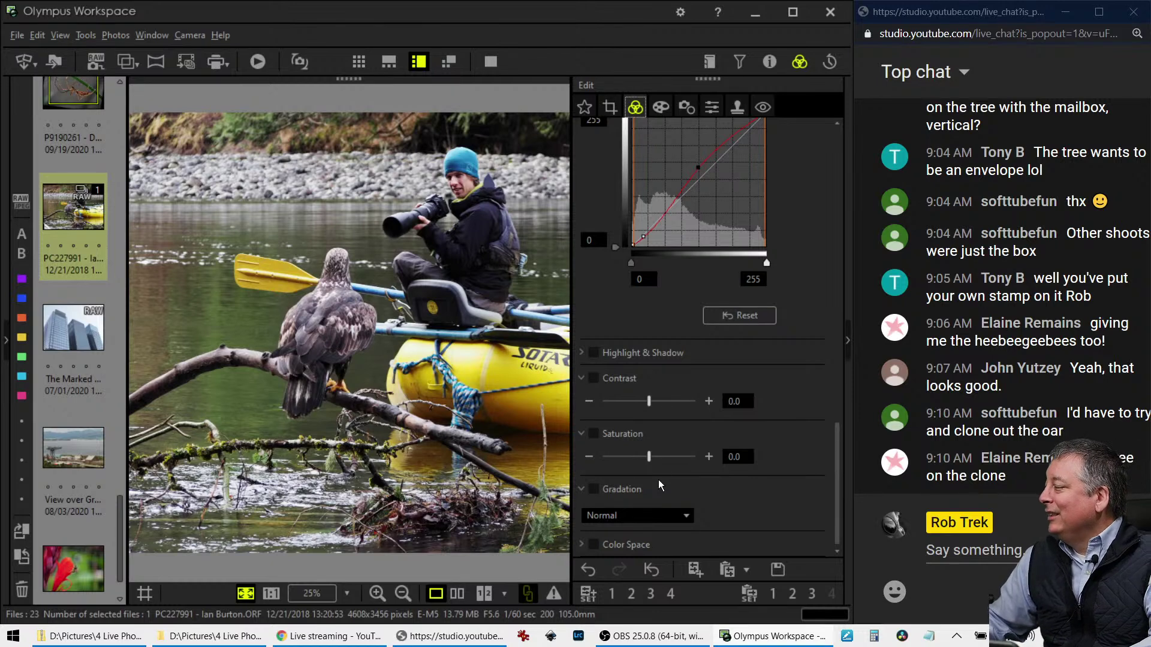
{"action": "left_click", "coordinate": [736, 108]}
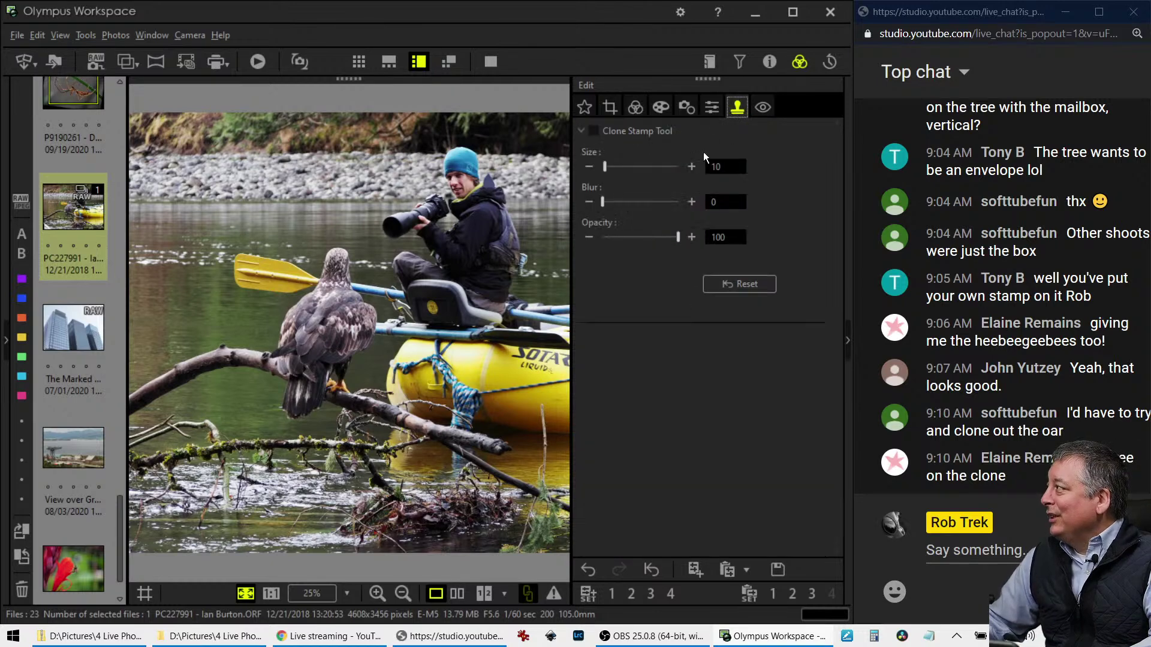
{"action": "left_click_drag", "start_coordinate": [614, 162], "coordinate": [680, 166]}
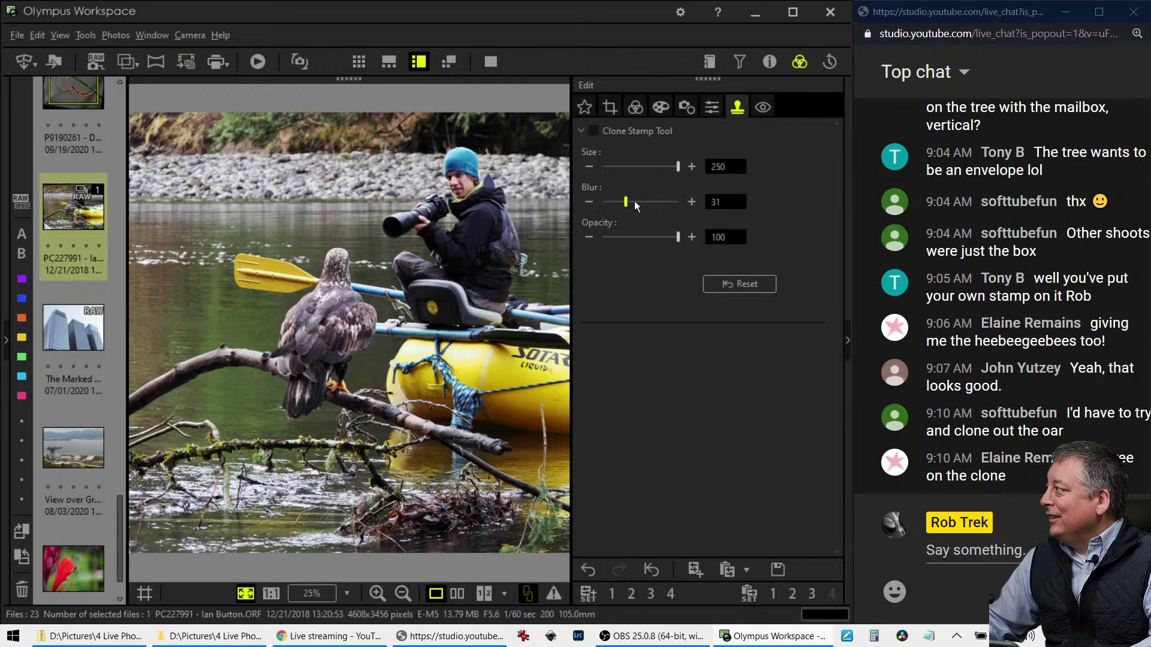
{"action": "left_click_drag", "start_coordinate": [634, 201], "coordinate": [668, 205]}
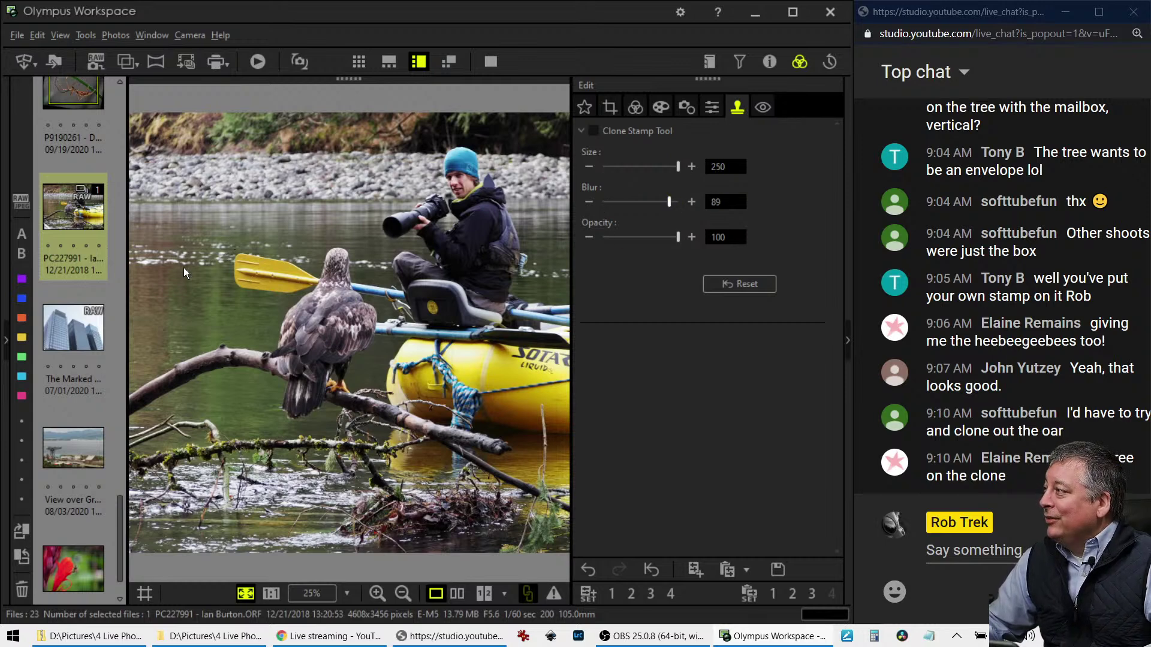
{"action": "left_click", "coordinate": [153, 268]}
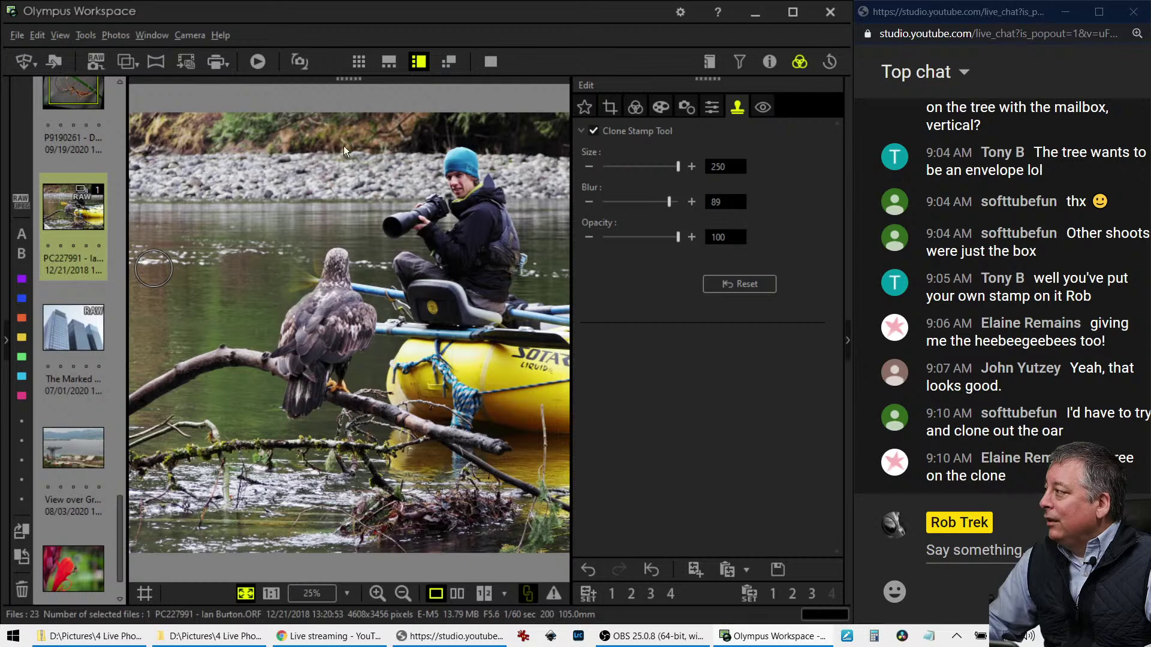
{"action": "left_click", "coordinate": [216, 228]}
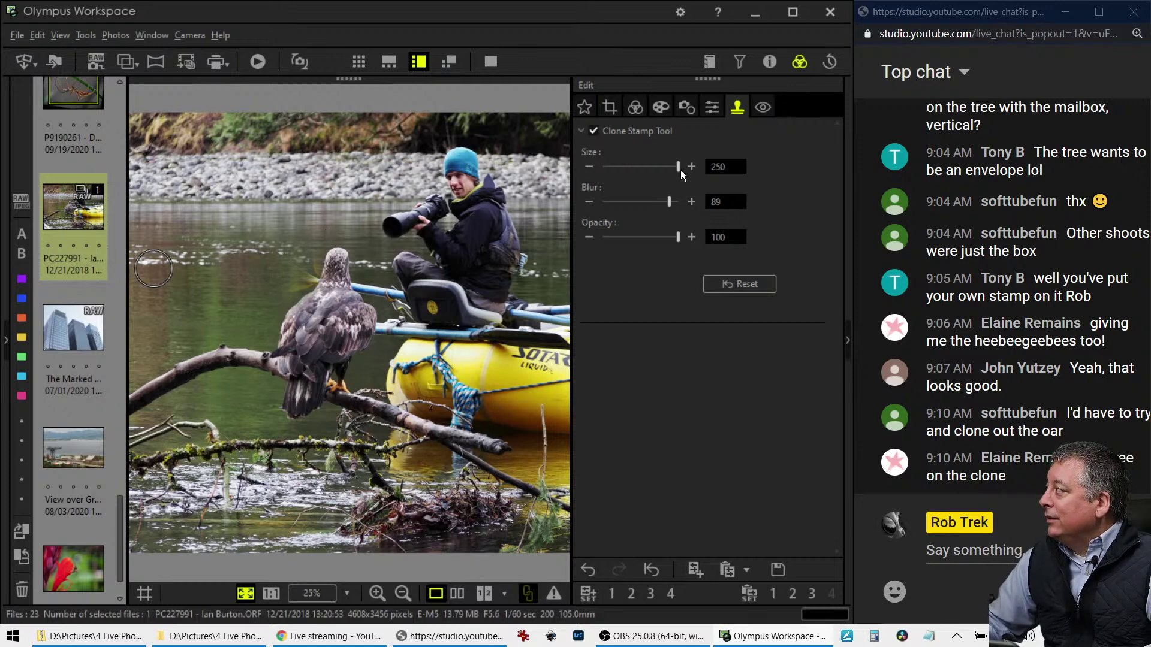
Set the Clone Stamp Tool to size 147 and blur 39, and undo the last clone stroke beside the eagle's head
{"action": "mouse_move", "coordinate": [679, 168]}
{"action": "left_mouse_down"}
{"action": "mouse_move", "coordinate": [646, 167]}
{"action": "mouse_move", "coordinate": [658, 201]}
{"action": "mouse_move", "coordinate": [631, 202]}
{"action": "left_mouse_up"}
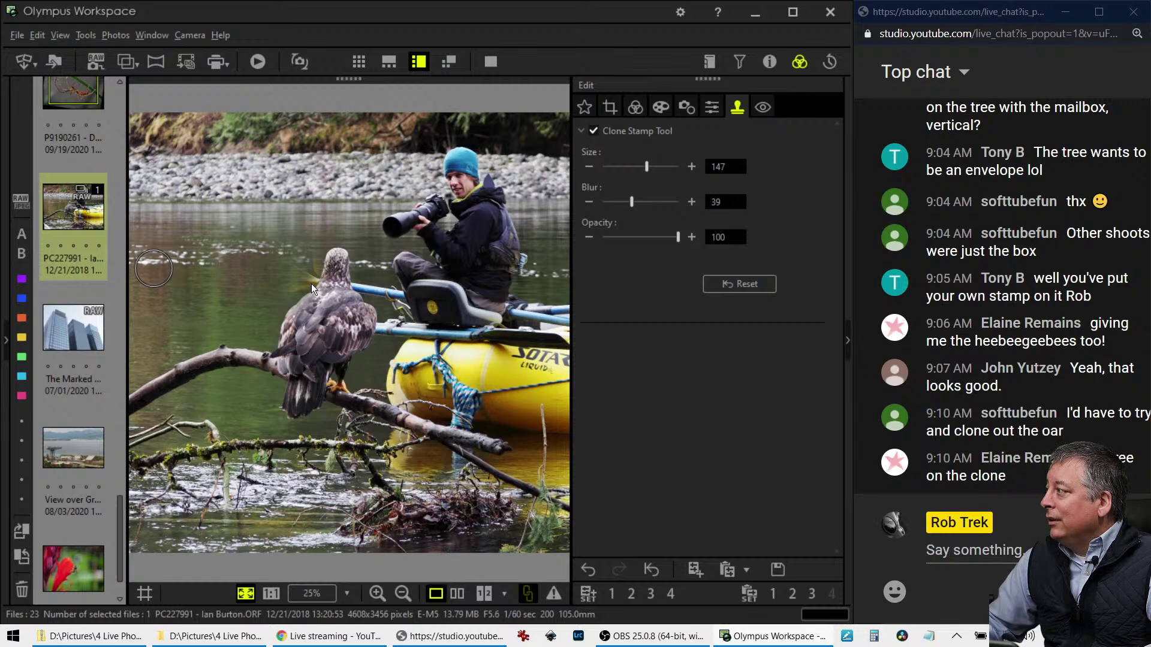
{"action": "left_click", "coordinate": [271, 593]}
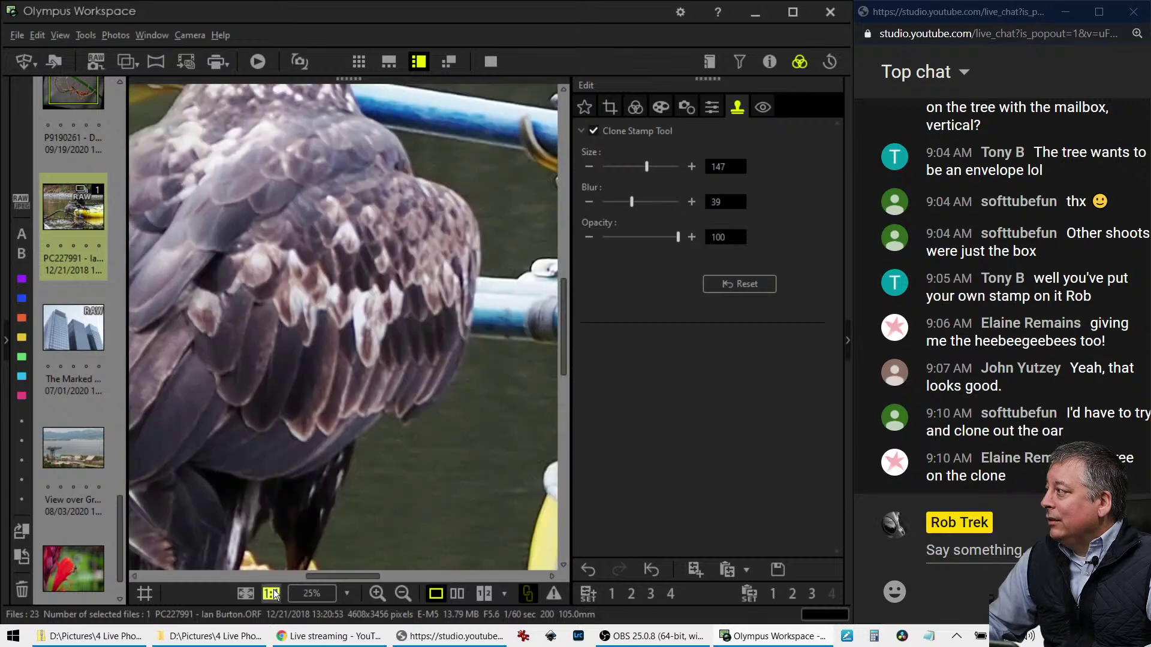
{"action": "left_click_drag", "start_coordinate": [350, 575], "coordinate": [294, 575]}
{"action": "left_click_drag", "start_coordinate": [563, 357], "coordinate": [571, 300]}
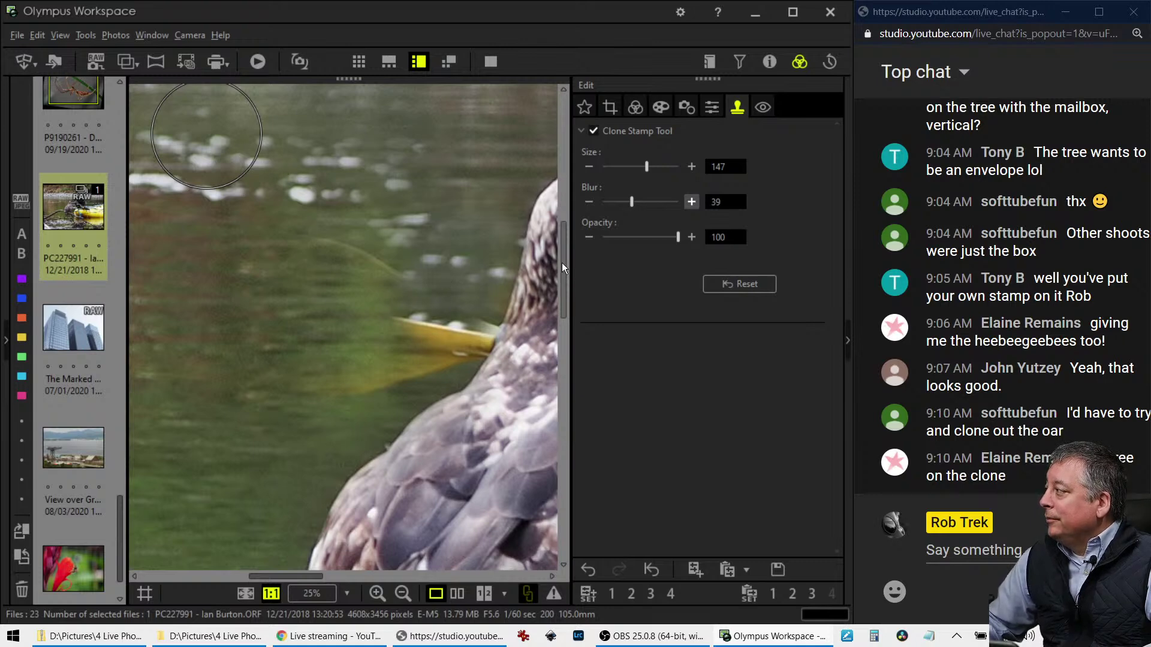
{"action": "left_click_drag", "start_coordinate": [559, 264], "coordinate": [562, 236]}
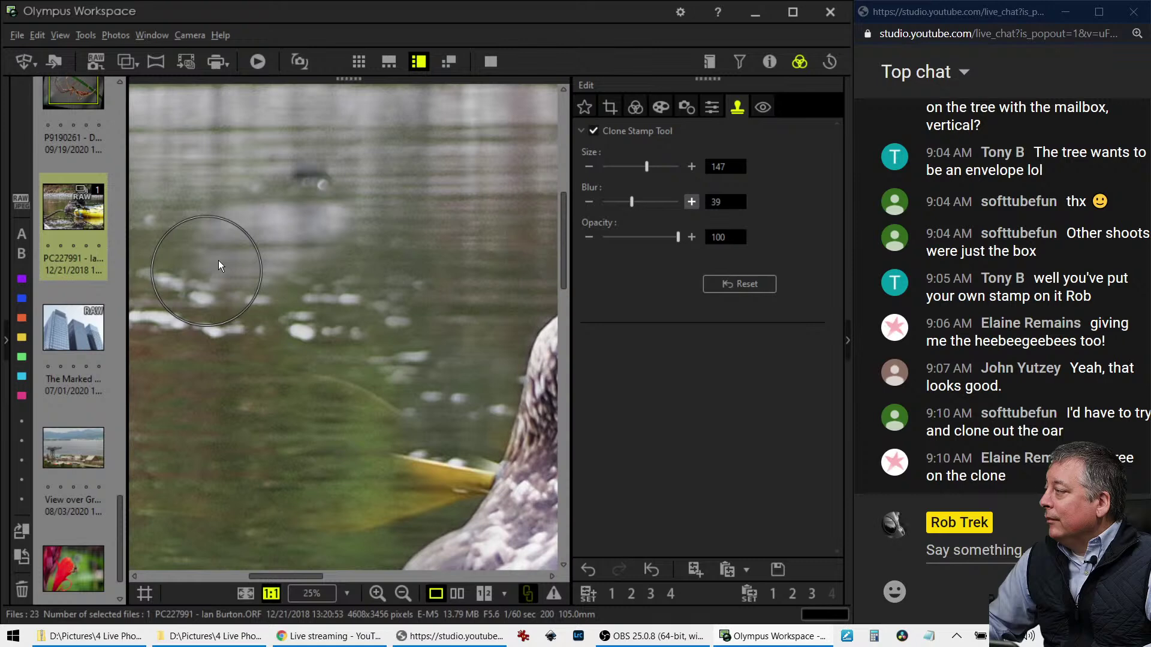
{"action": "left_click", "coordinate": [588, 571]}
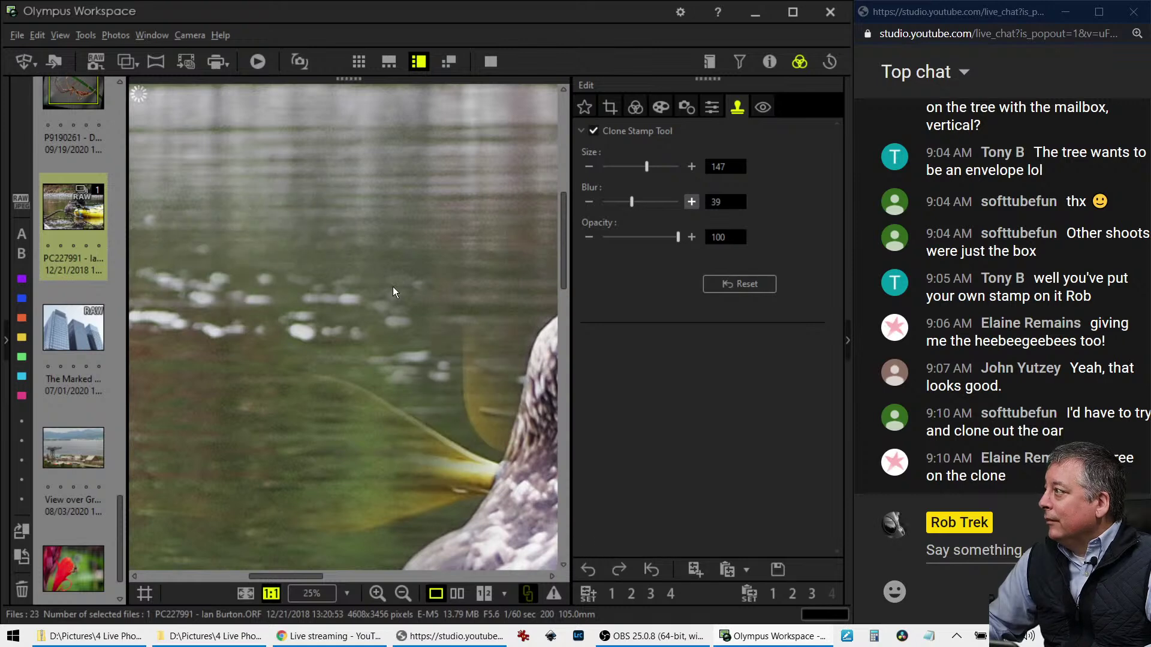
Clone river water over the remaining yellow oar traces beside the eagle's head and neck
{"action": "left_click", "coordinate": [321, 597]}
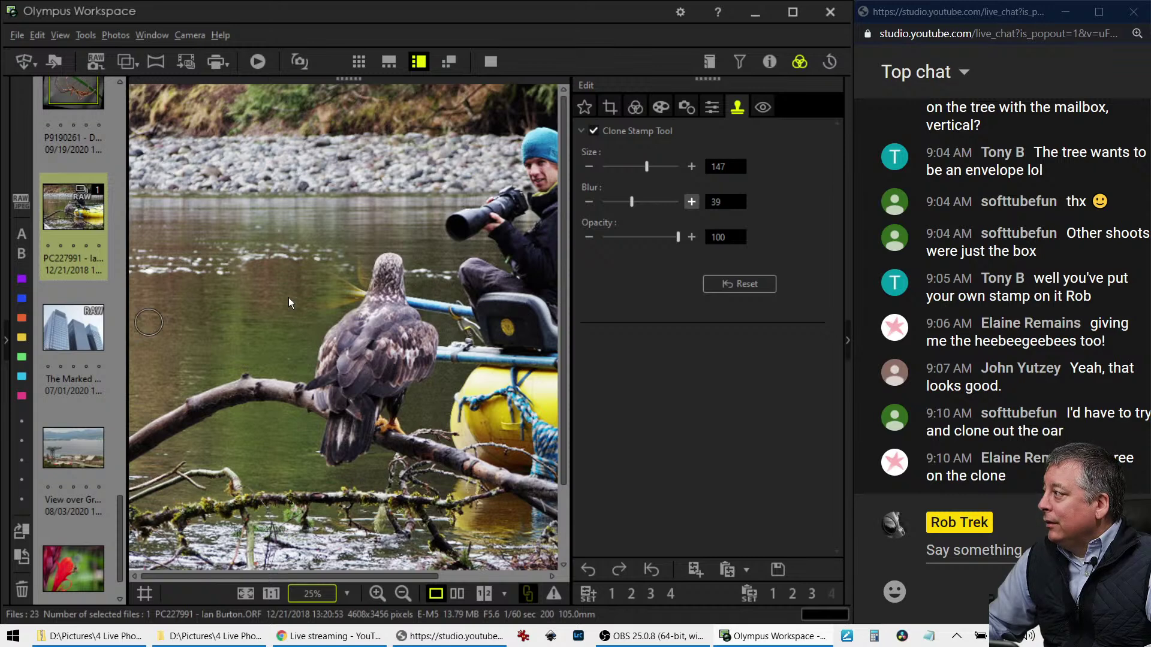
{"action": "left_click", "coordinate": [275, 592]}
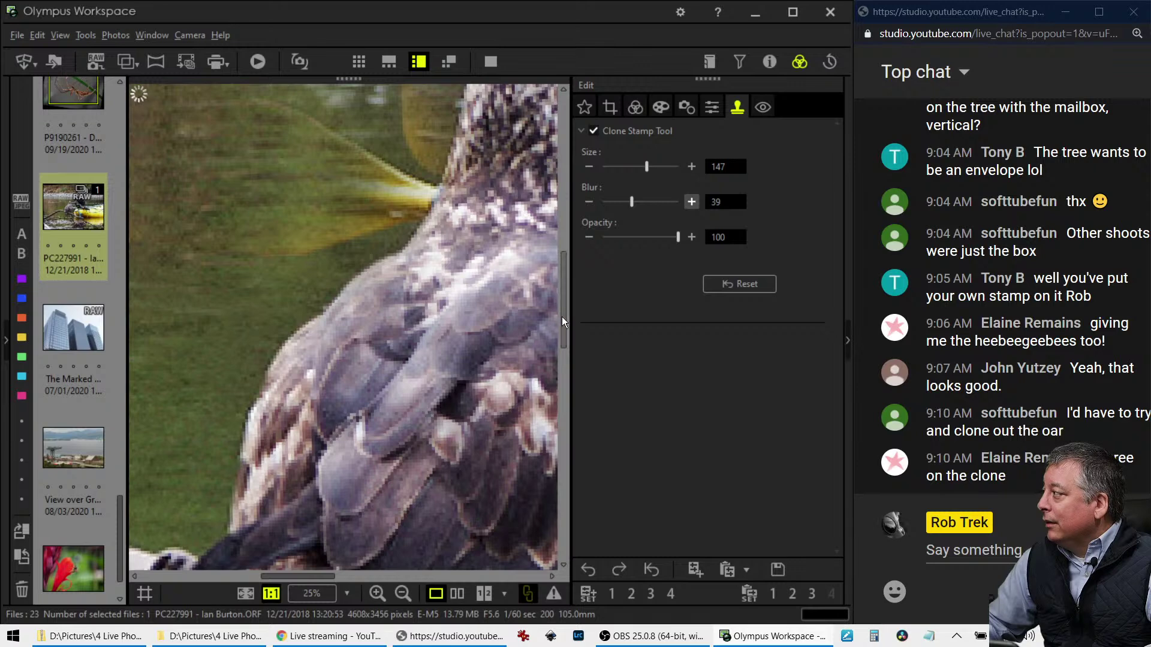
{"action": "left_click_drag", "start_coordinate": [562, 317], "coordinate": [567, 284]}
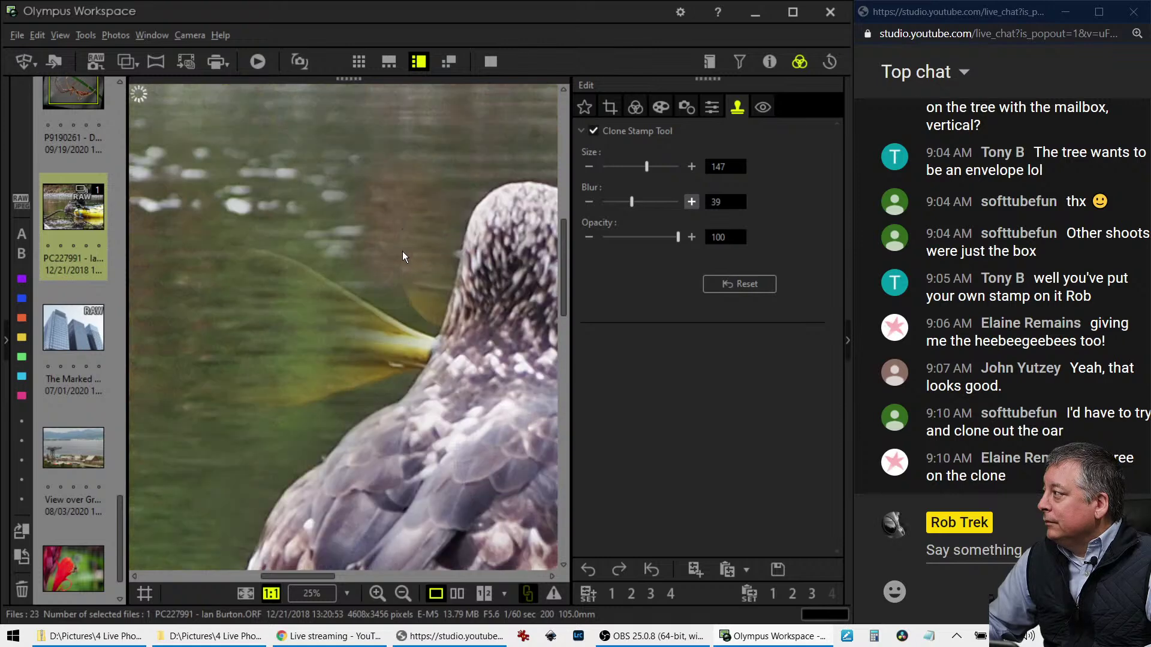
{"action": "mouse_move", "coordinate": [400, 258]}
{"action": "left_mouse_down"}
{"action": "mouse_move", "coordinate": [384, 268]}
{"action": "mouse_move", "coordinate": [293, 253]}
{"action": "mouse_move", "coordinate": [377, 320]}
{"action": "mouse_move", "coordinate": [369, 336]}
{"action": "mouse_move", "coordinate": [248, 373]}
{"action": "mouse_move", "coordinate": [333, 364]}
{"action": "mouse_move", "coordinate": [383, 341]}
{"action": "mouse_move", "coordinate": [394, 265]}
{"action": "left_mouse_up"}
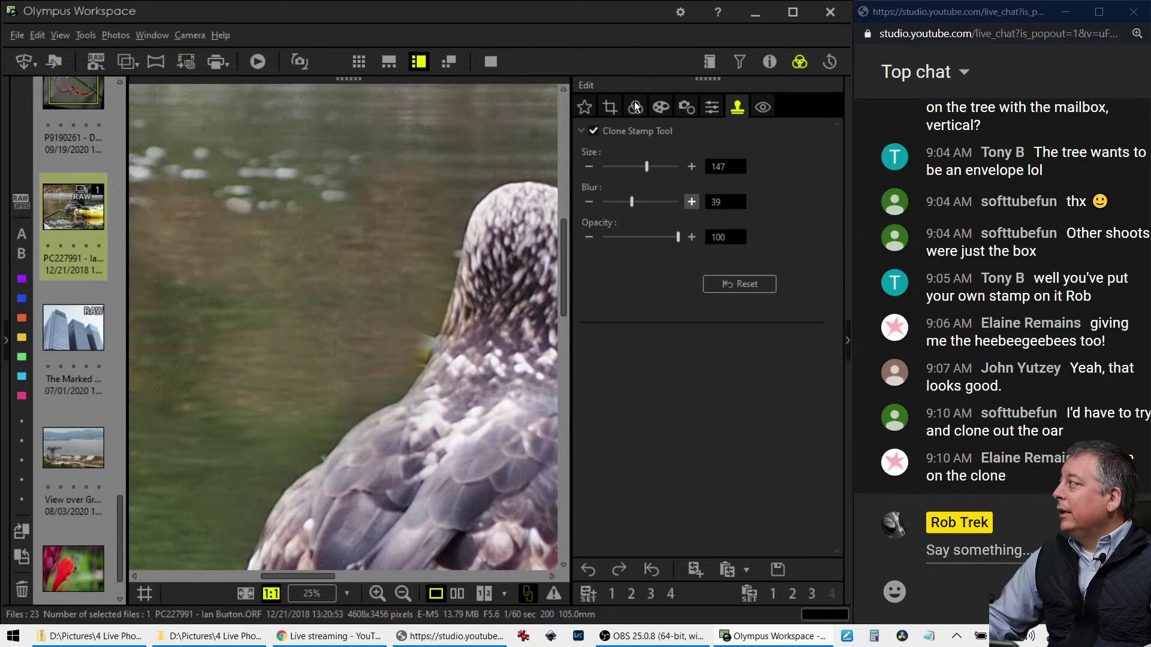
{"action": "left_click", "coordinate": [245, 593]}
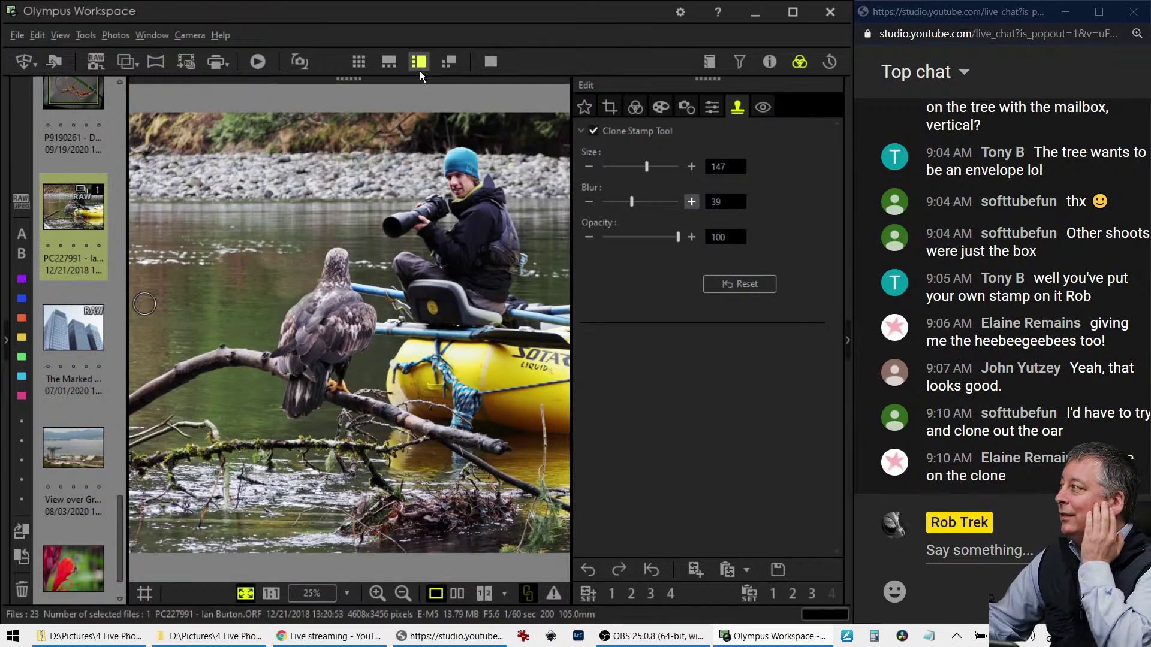
Compare the edited eagle photo side by side with its original, including in full screen
{"action": "left_click", "coordinate": [462, 600]}
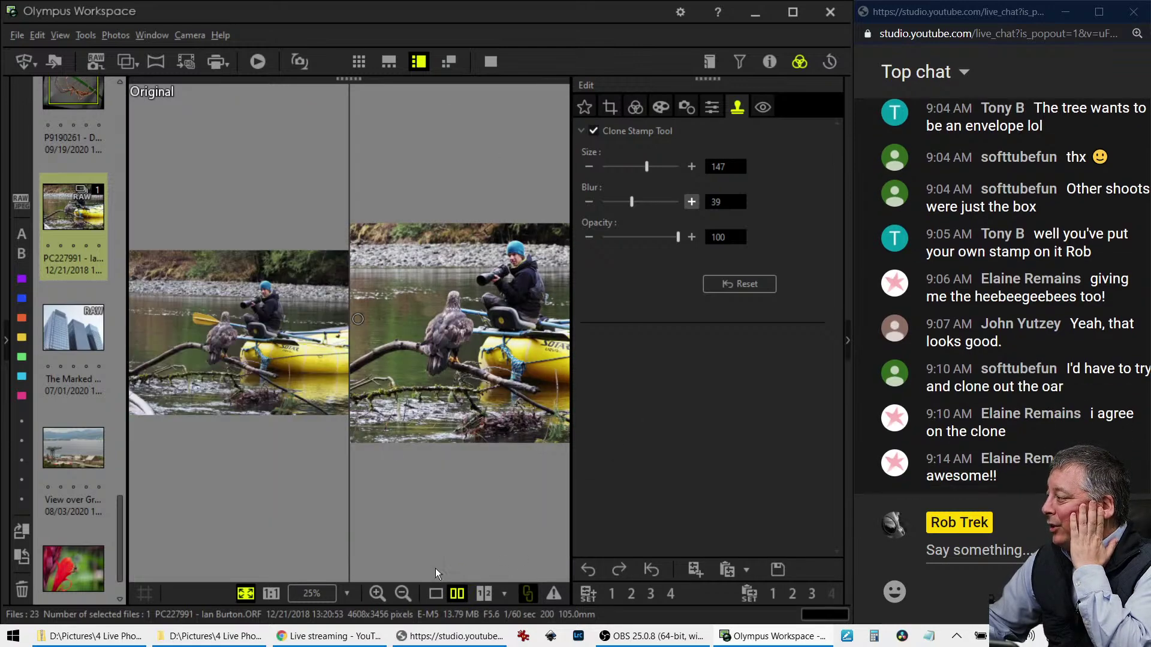
{"action": "left_click", "coordinate": [436, 594]}
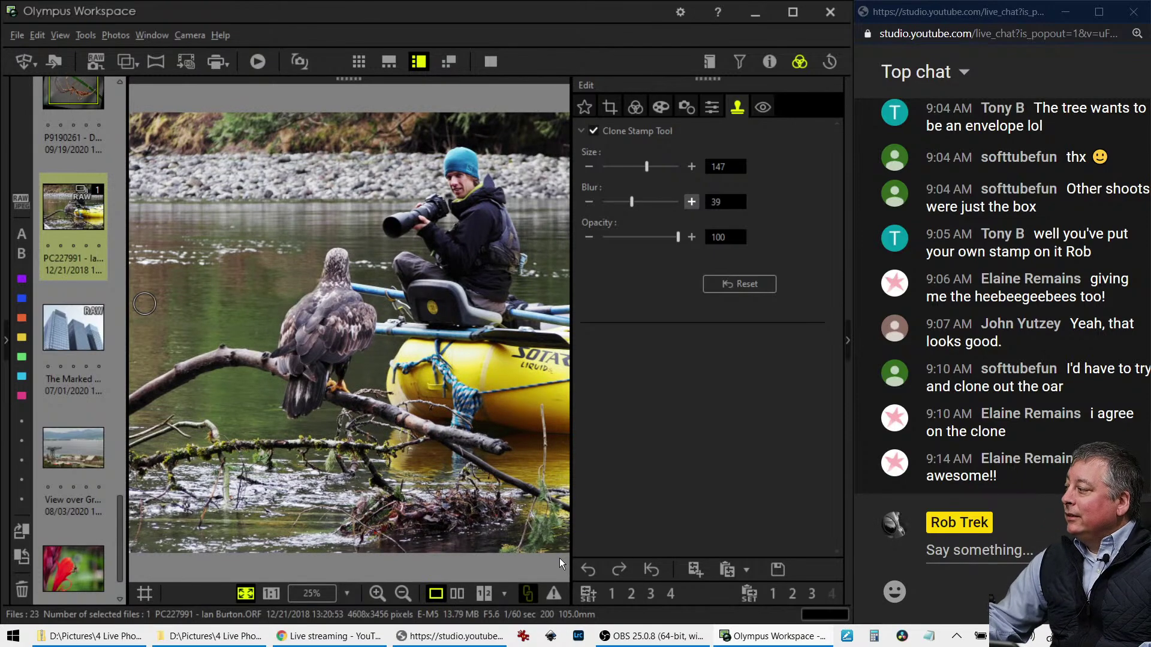
{"action": "left_click", "coordinate": [457, 594]}
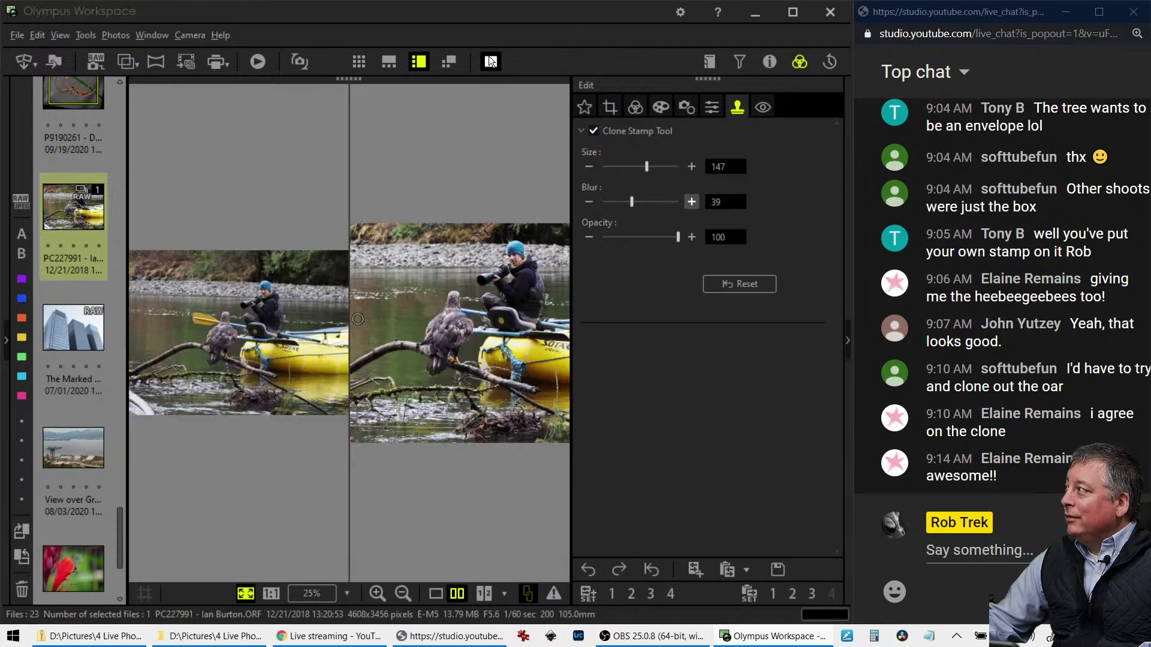
{"action": "left_click", "coordinate": [490, 61]}
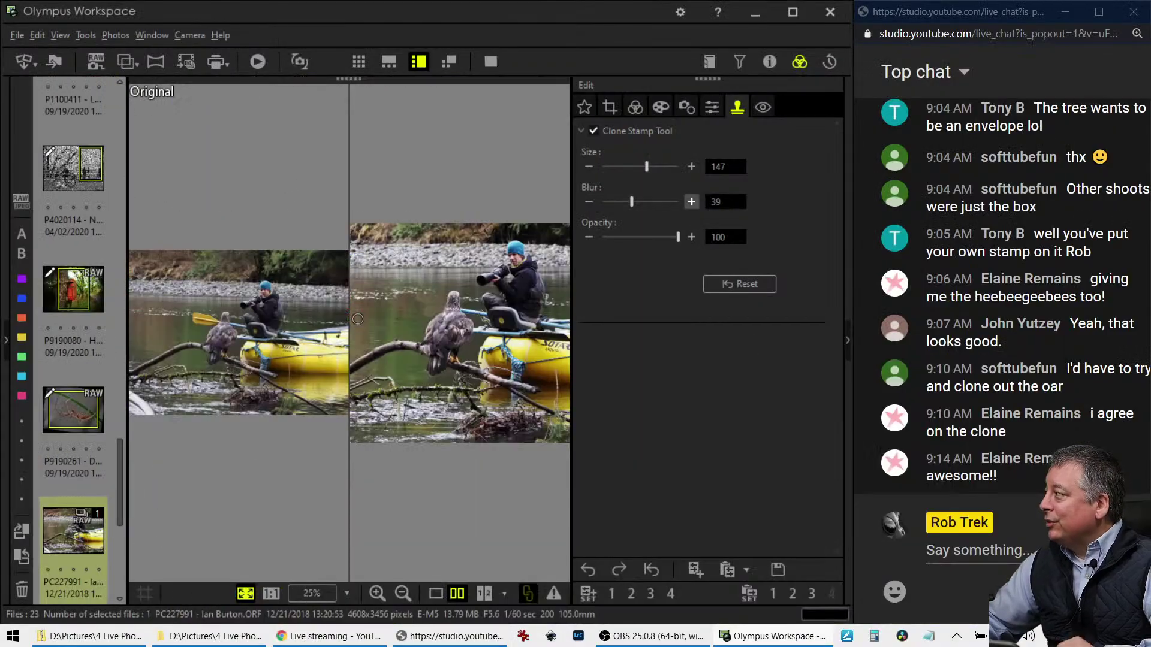
Set the eagle photo's saturation to 0.4
{"action": "left_click", "coordinate": [656, 104]}
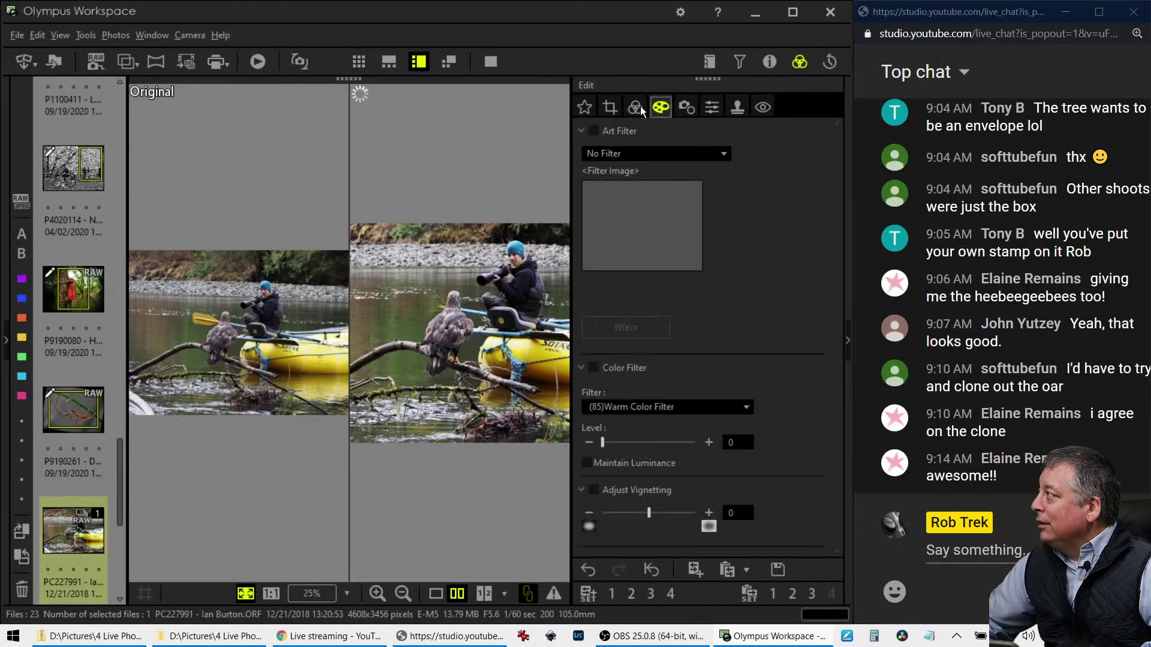
{"action": "left_click", "coordinate": [638, 106]}
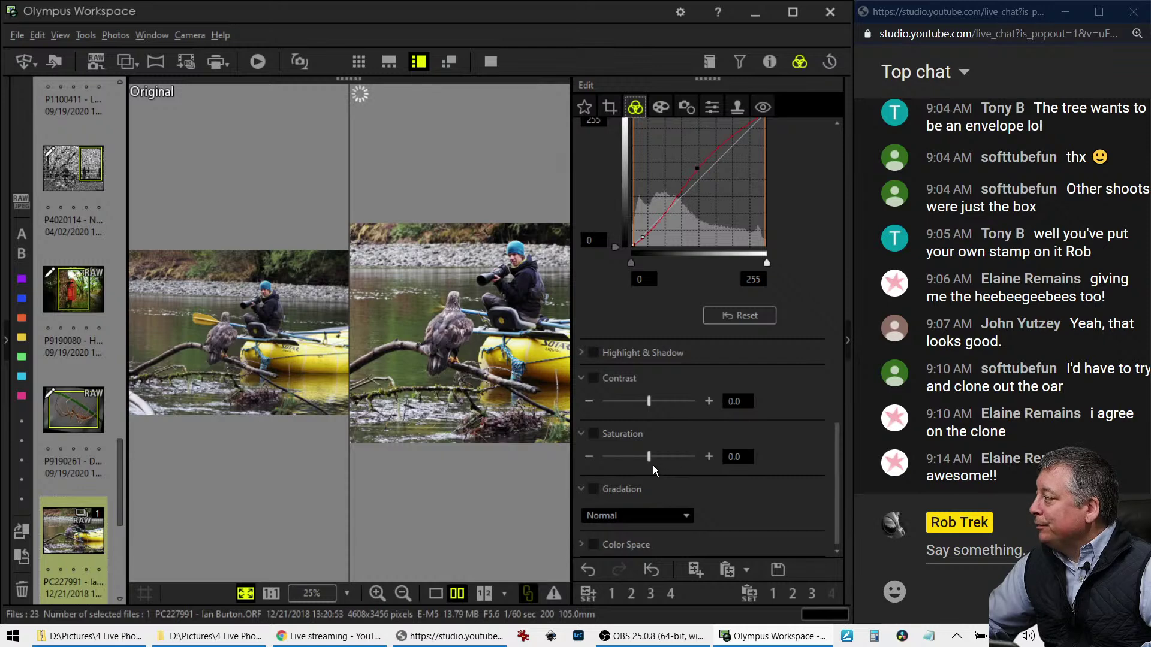
{"action": "left_click_drag", "start_coordinate": [649, 457], "coordinate": [657, 458]}
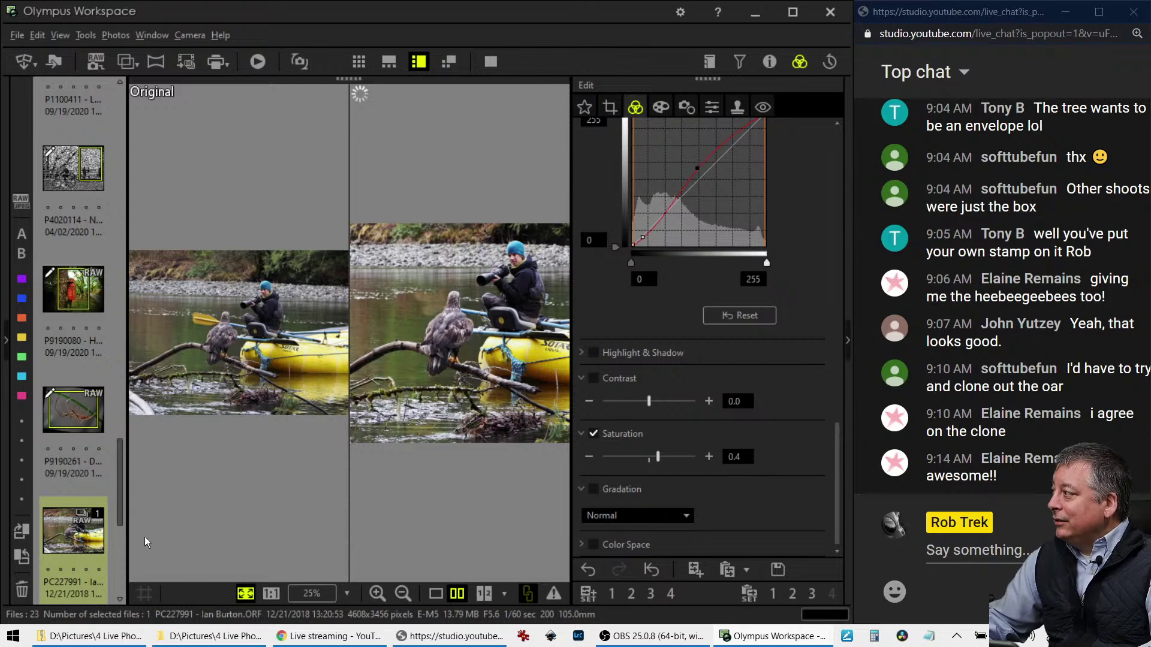
Open the raw photo of the three office towers and show only its edited version
{"action": "mouse_move", "coordinate": [79, 528]}
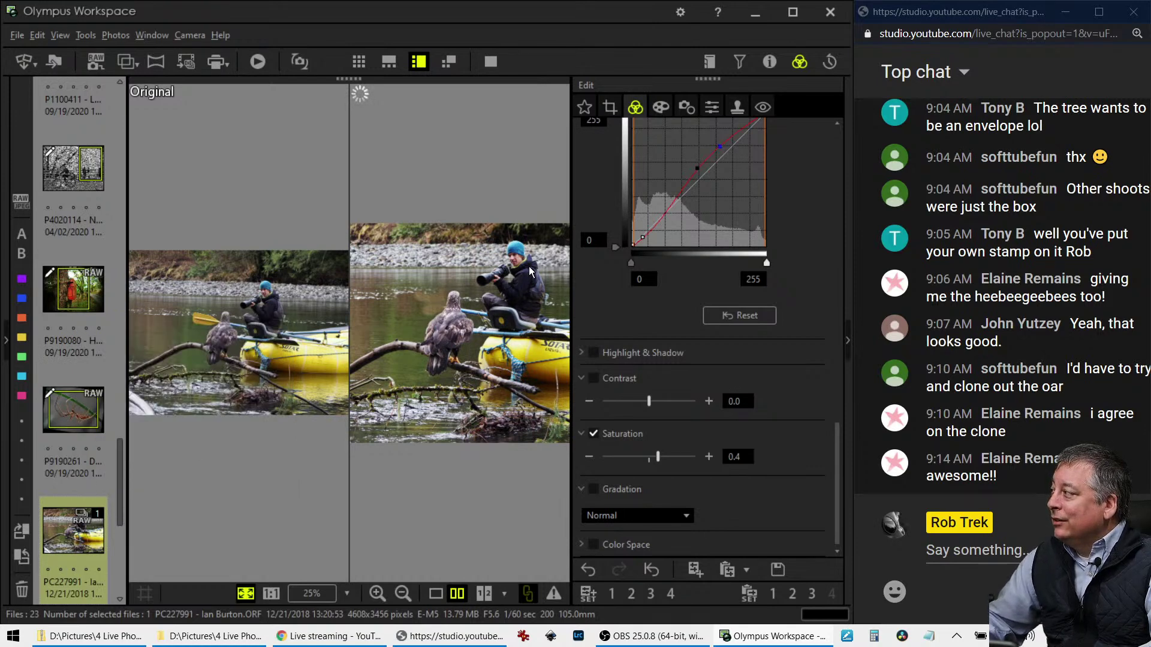
{"action": "scroll", "coordinate": [110, 451], "scroll_direction": "down", "scroll_amount": 3}
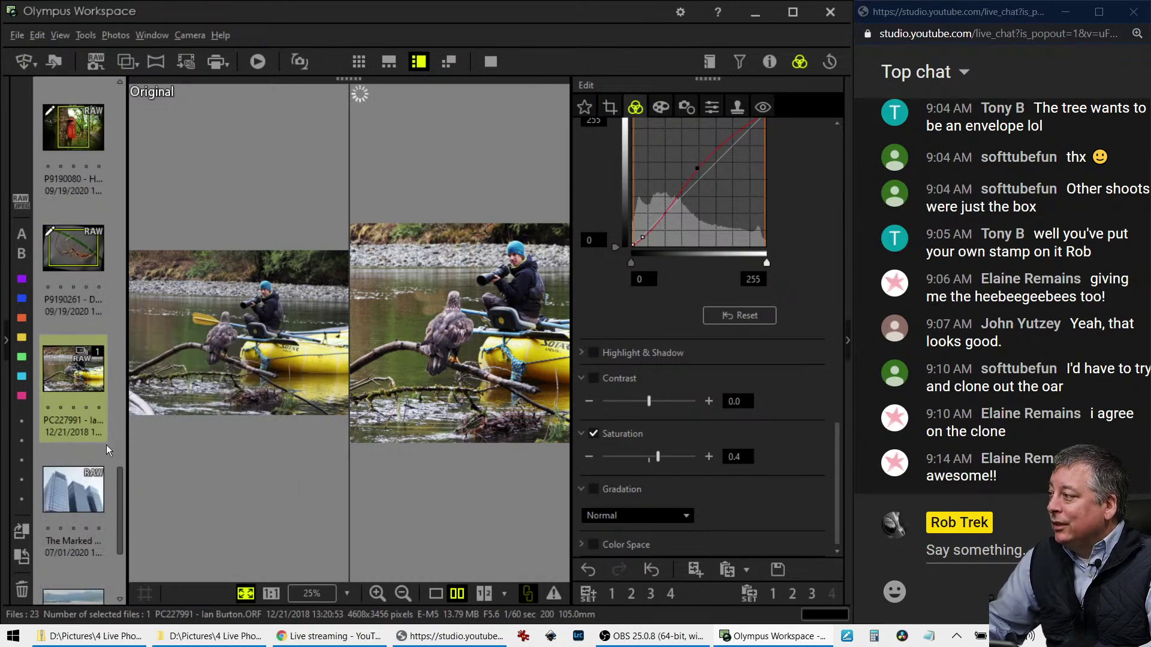
{"action": "scroll", "coordinate": [111, 451], "scroll_direction": "down", "scroll_amount": 3}
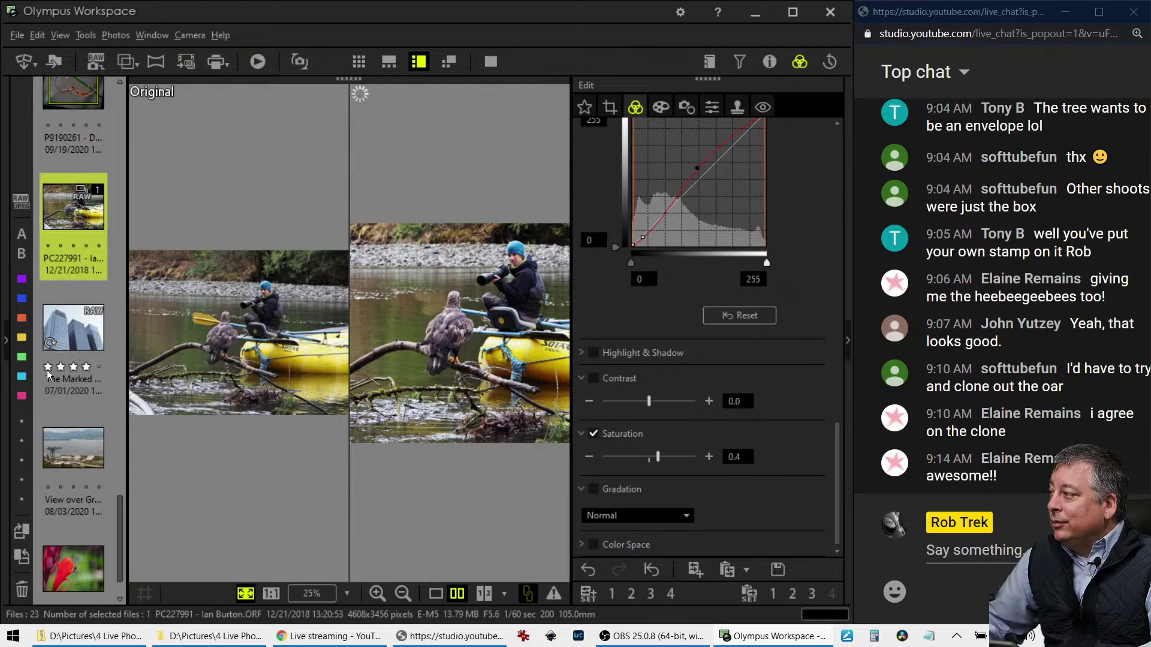
{"action": "left_click", "coordinate": [67, 320]}
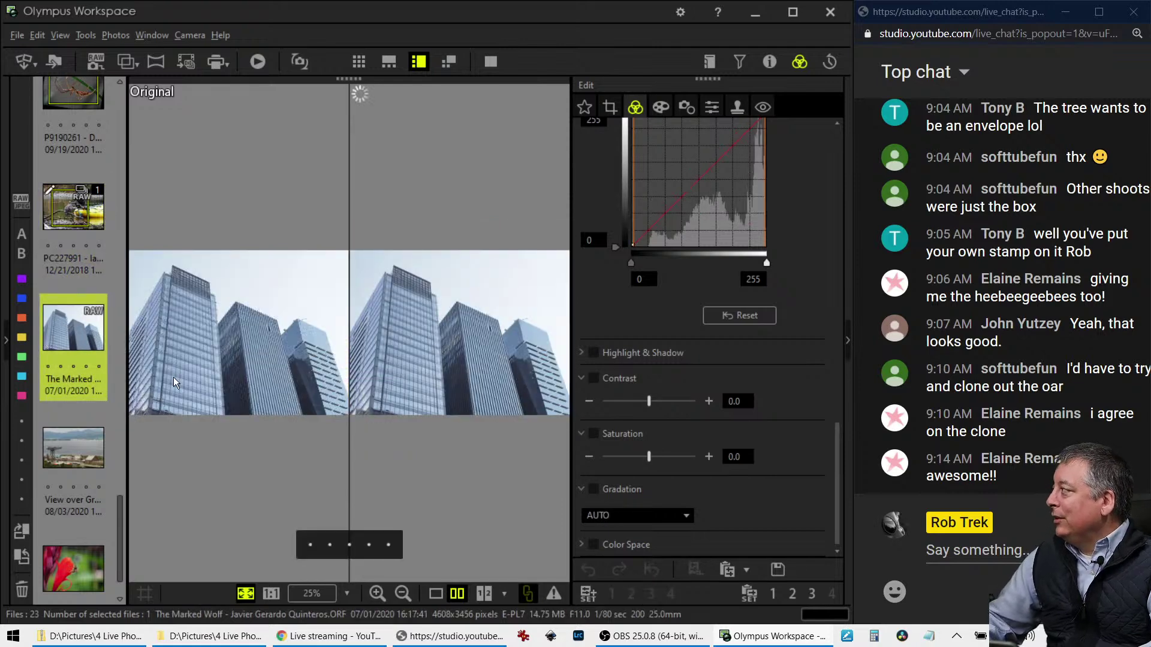
{"action": "left_click", "coordinate": [441, 594]}
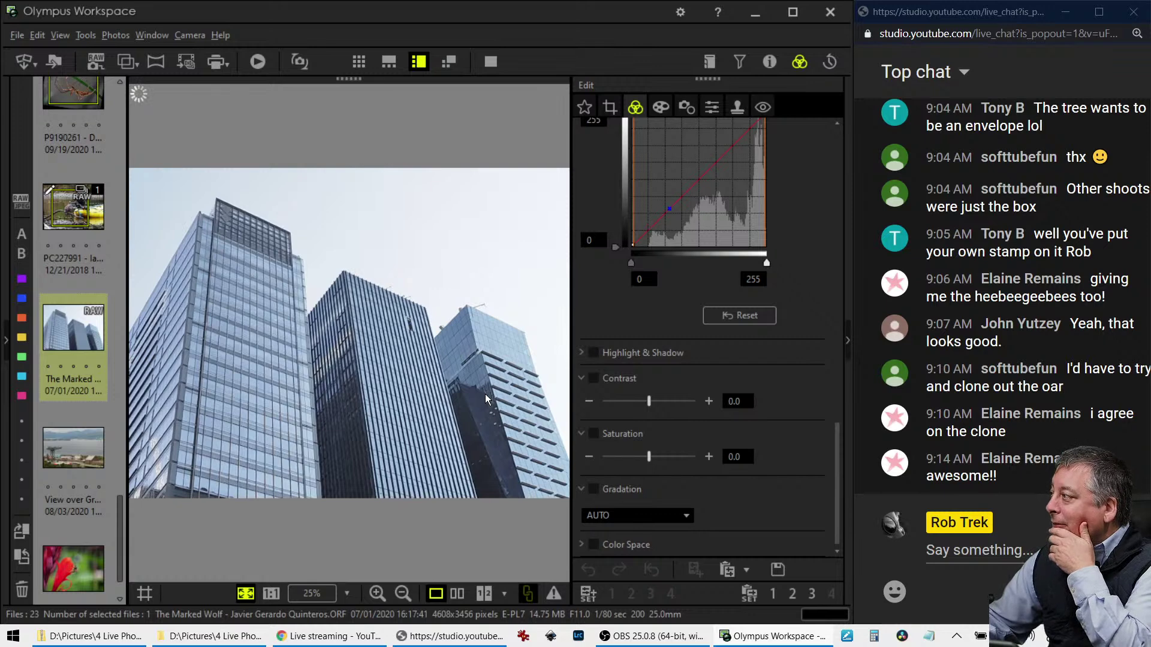
Examine the tower facades at full size and check the photo's camera, lens and exposure details
{"action": "left_click", "coordinate": [253, 255]}
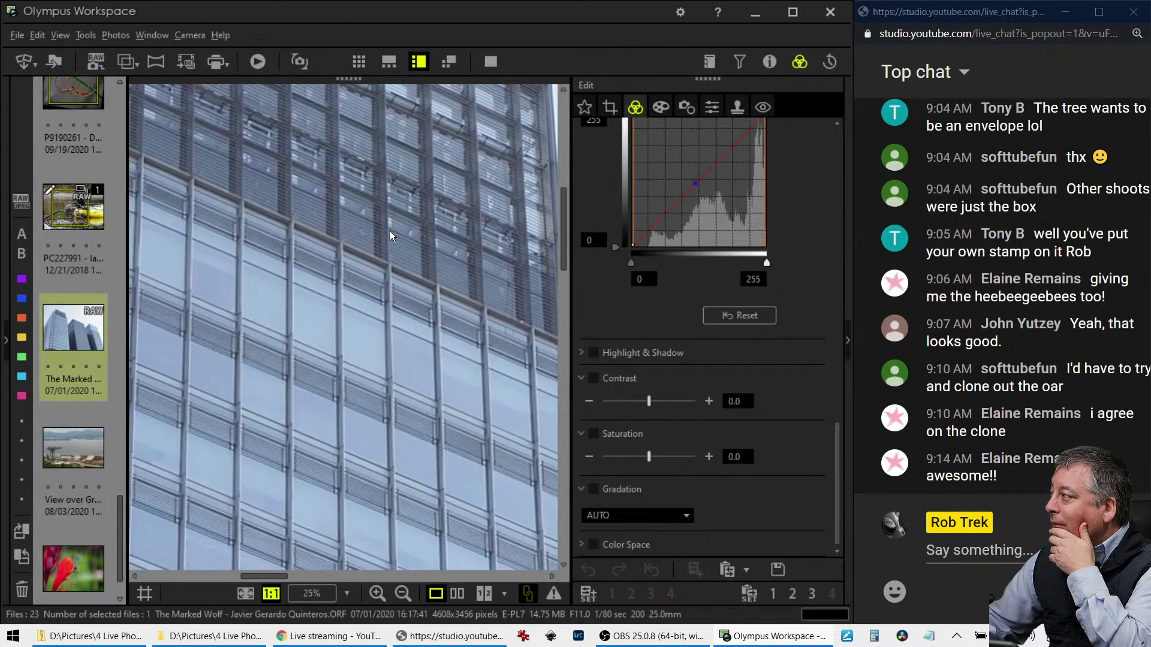
{"action": "left_click", "coordinate": [768, 62]}
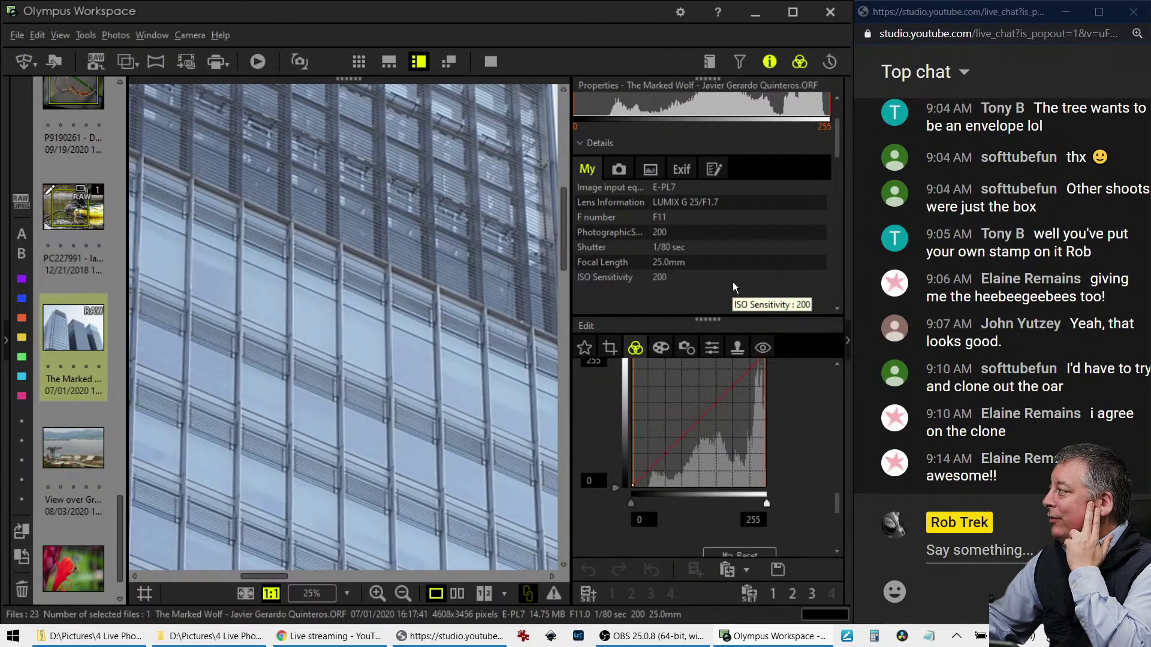
{"action": "left_click", "coordinate": [419, 287]}
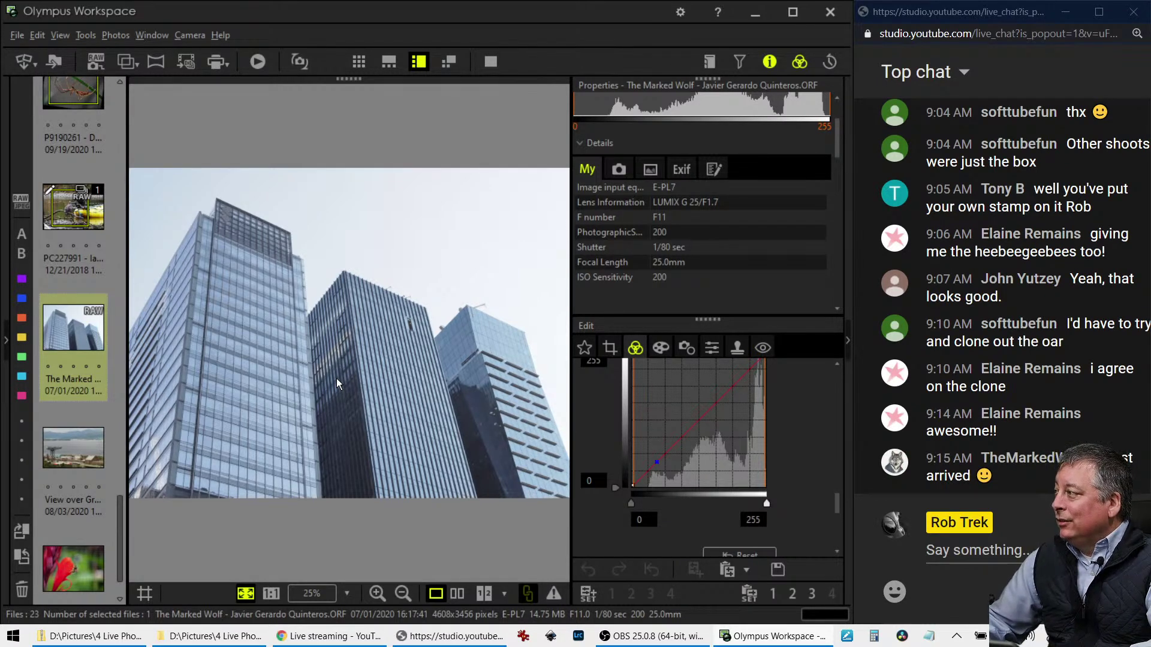
{"action": "left_click", "coordinate": [229, 258]}
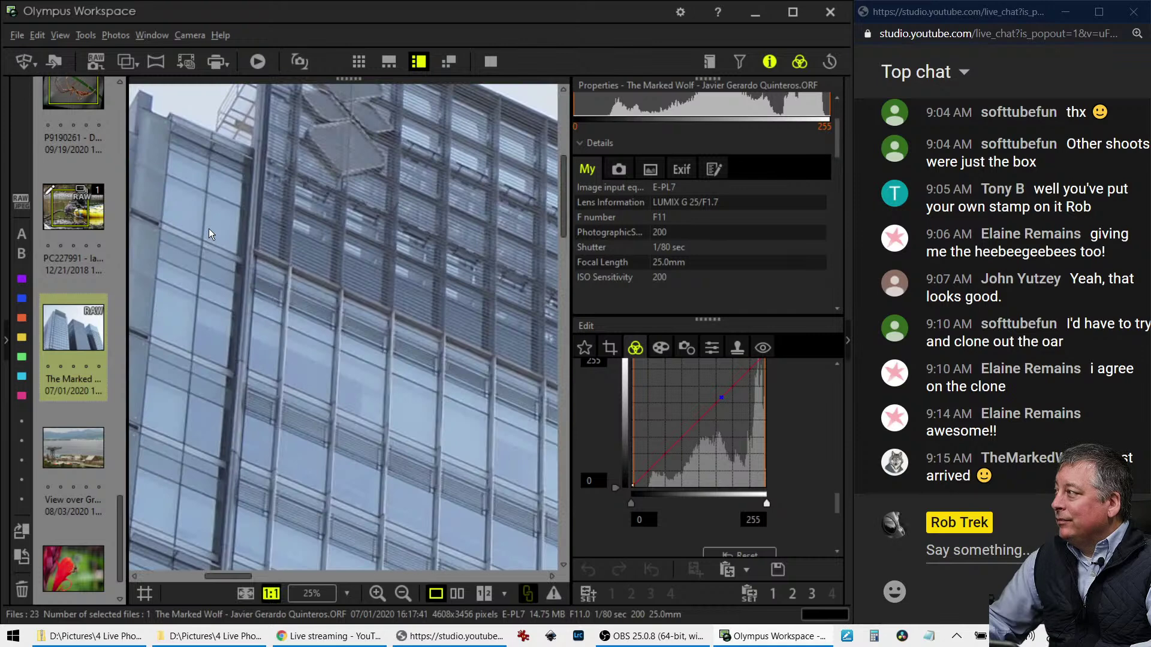
{"action": "left_click", "coordinate": [208, 228]}
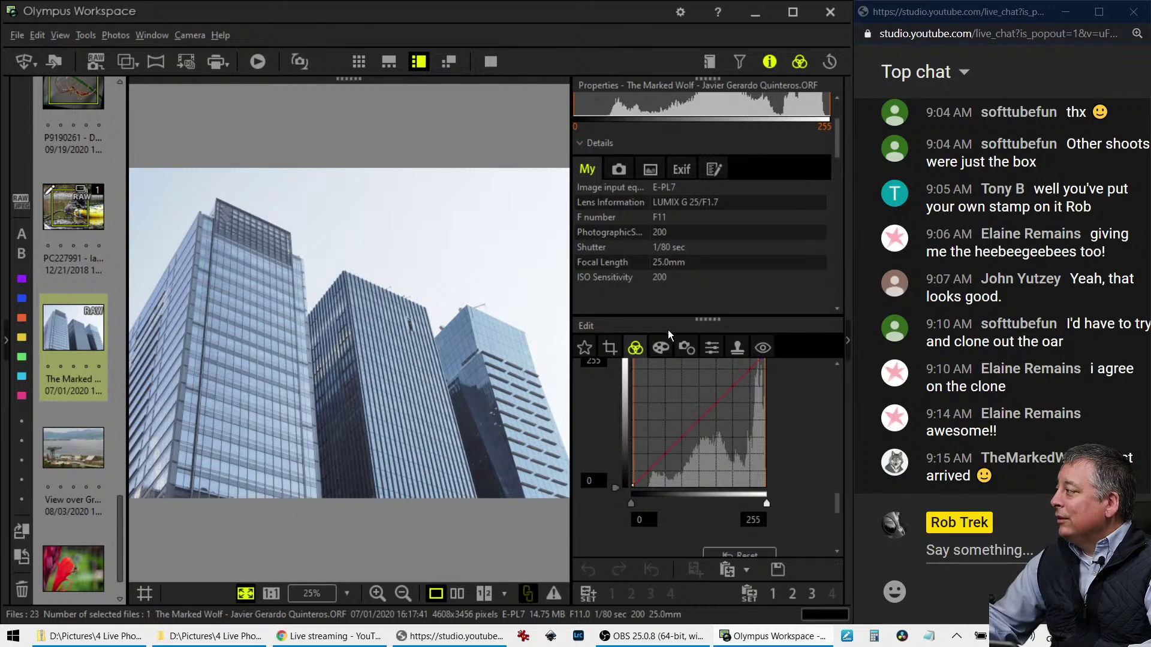
{"action": "left_click", "coordinate": [771, 63]}
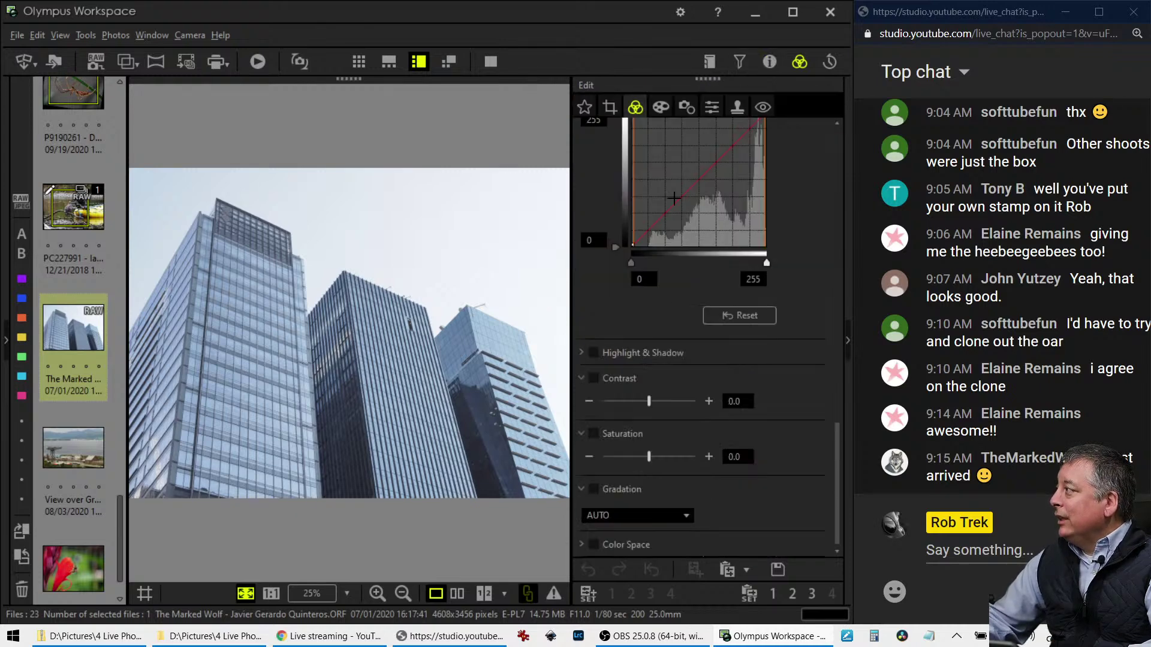
Convert the office tower photo to black and white with the Monotone picture mode
{"action": "scroll", "coordinate": [656, 416], "scroll_direction": "up", "scroll_amount": 6}
{"action": "scroll", "coordinate": [669, 427], "scroll_direction": "up", "scroll_amount": 6}
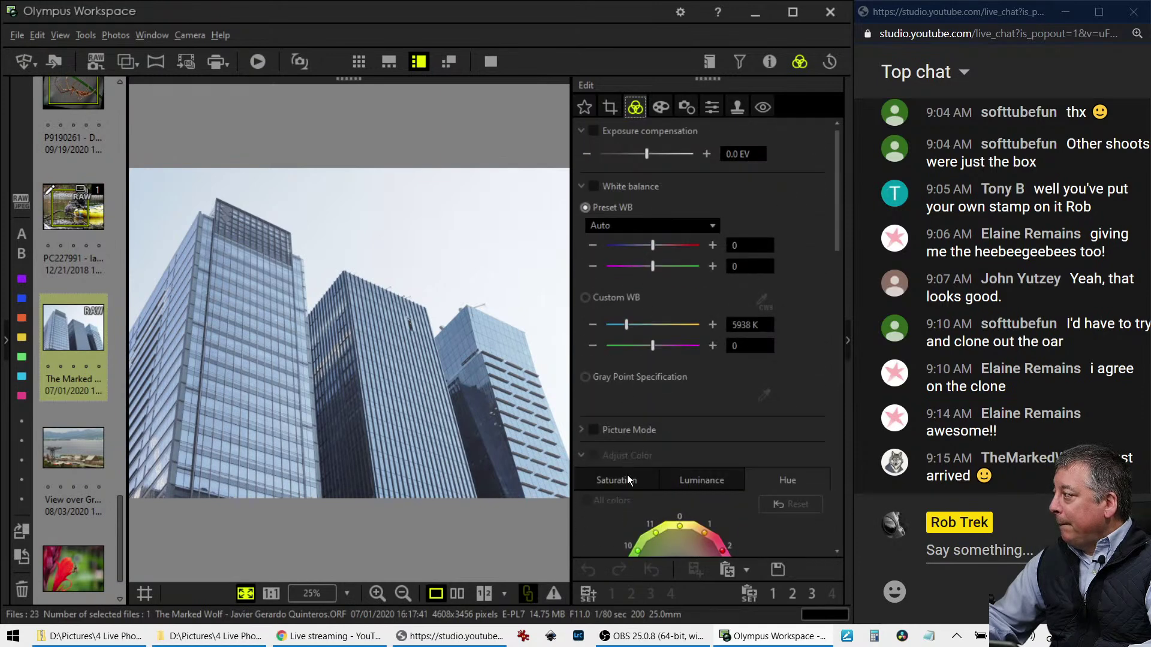
{"action": "left_click", "coordinate": [579, 431]}
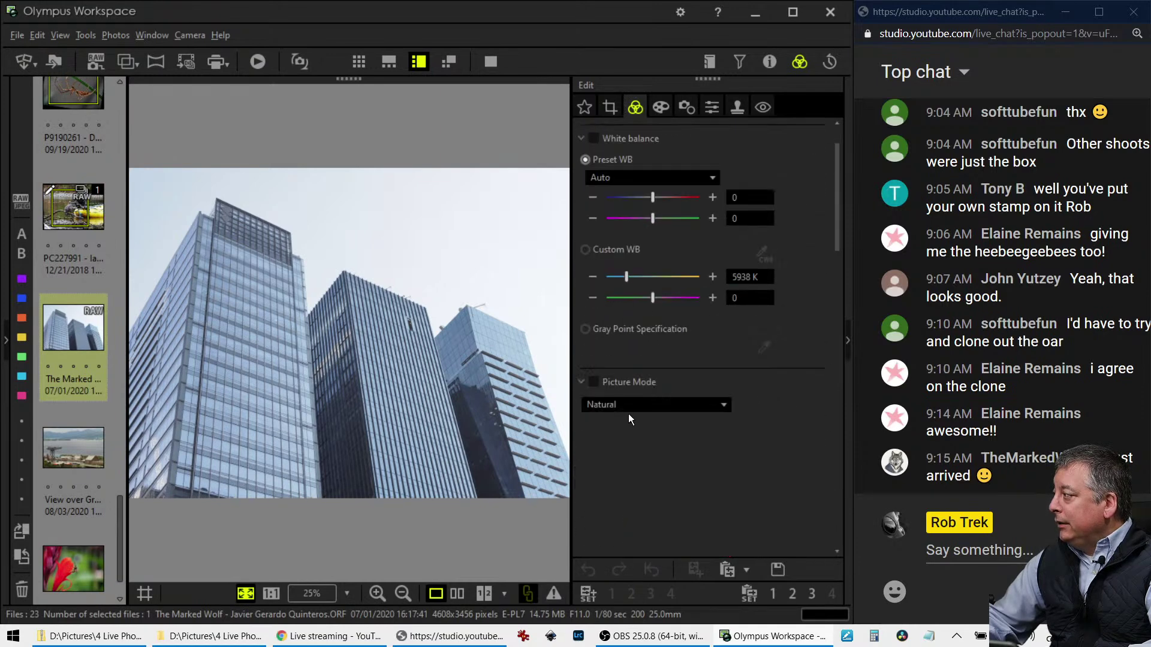
{"action": "left_click", "coordinate": [629, 416]}
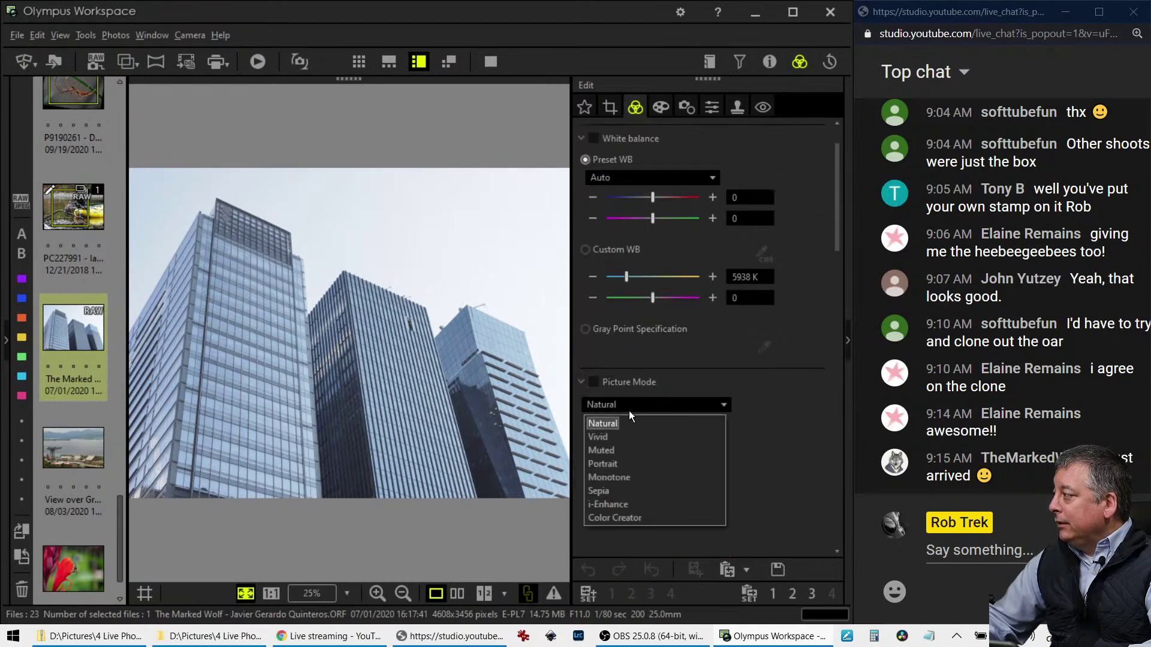
{"action": "left_click", "coordinate": [622, 474]}
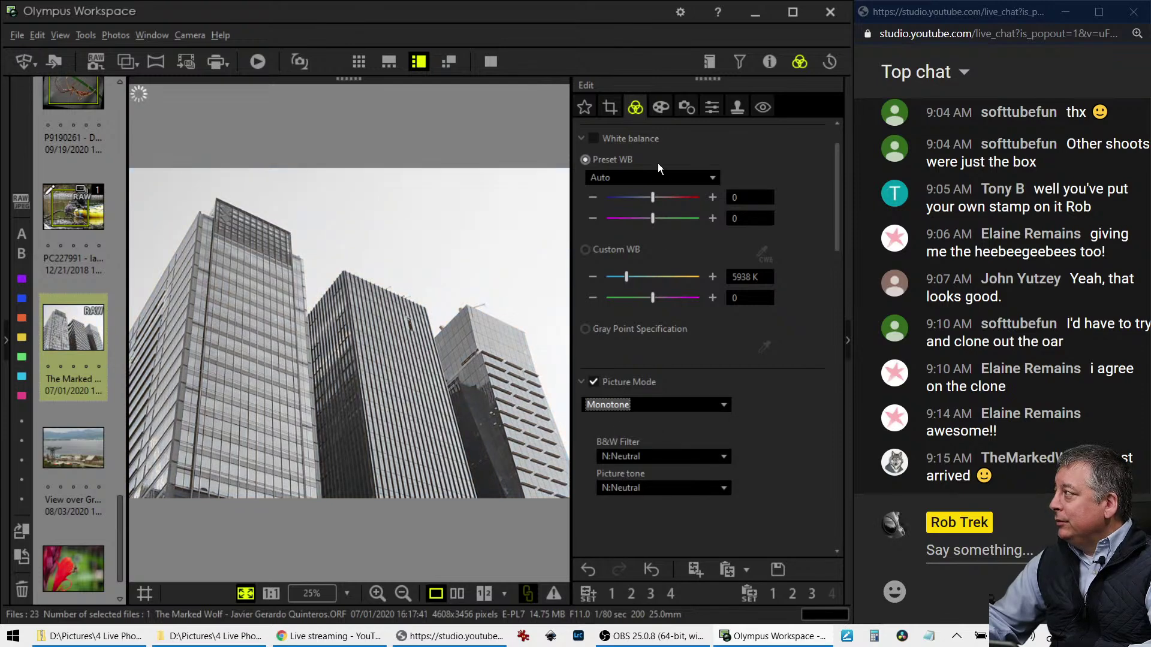
Set the office tower photo's crop tilt adjustment to -1.0 degrees
{"action": "left_click", "coordinate": [610, 107]}
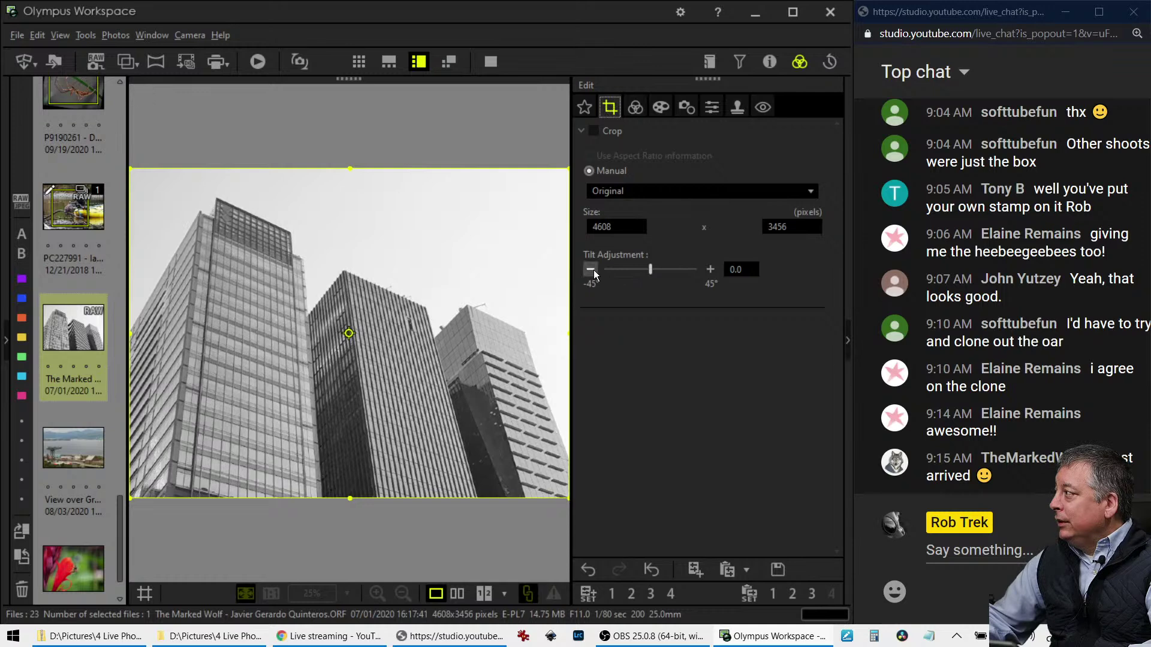
{"action": "left_click", "coordinate": [594, 273]}
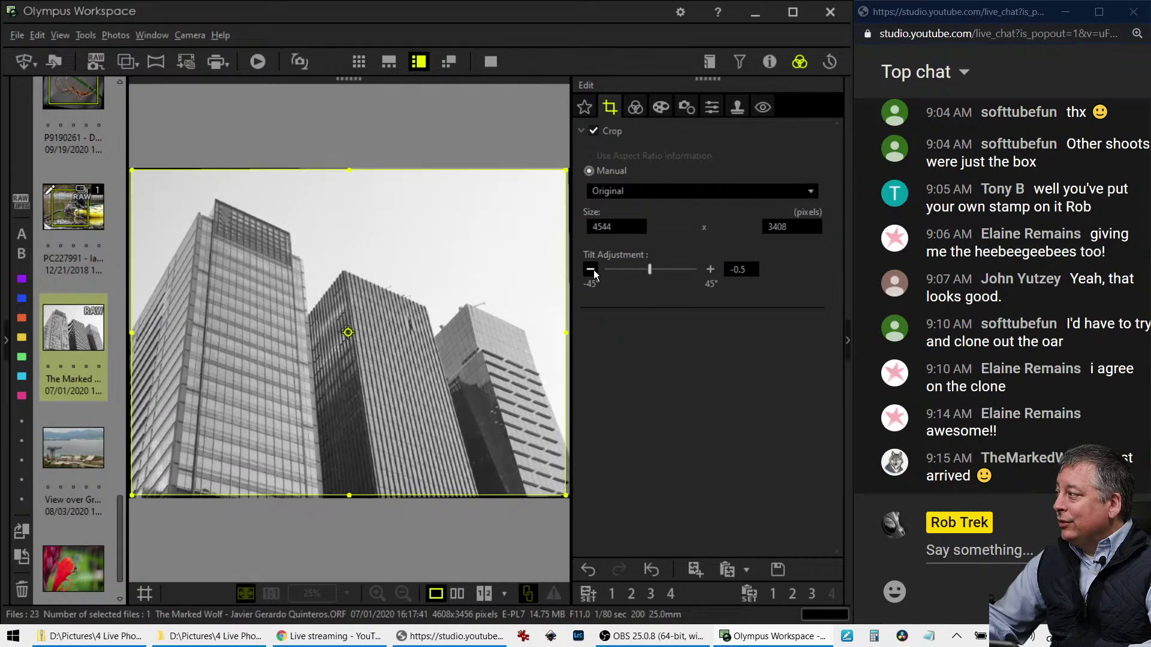
{"action": "left_click", "coordinate": [594, 272]}
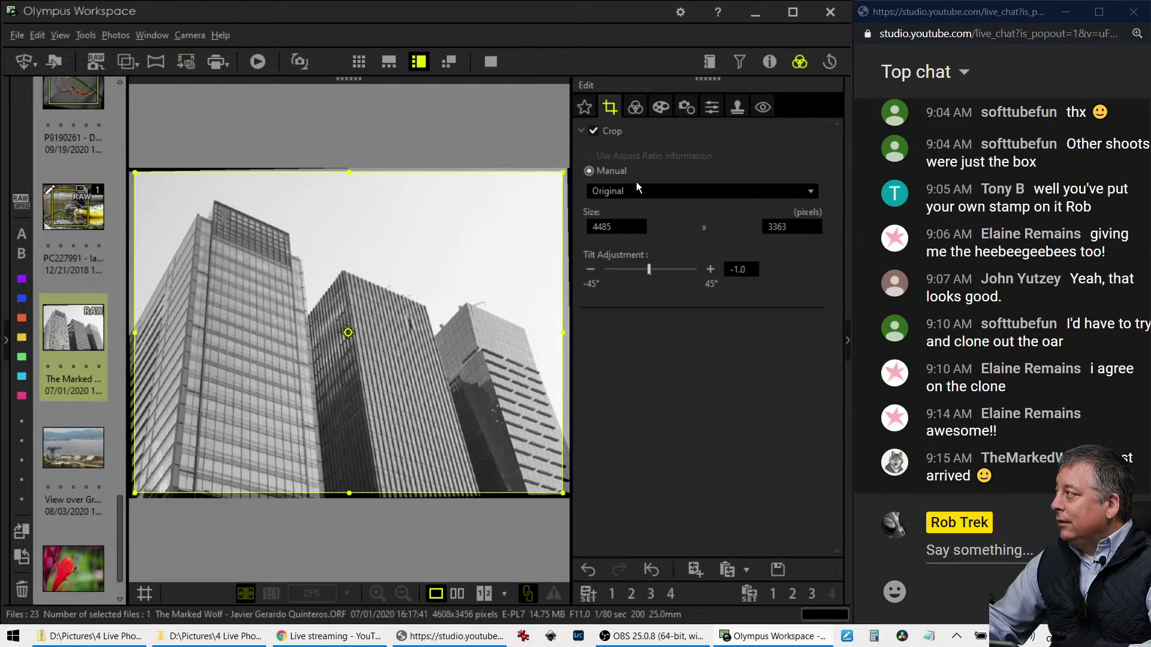
Place a vertical guide along the middle tower's left edge and set the crop tilt adjustment to 4.0 degrees
{"action": "left_click", "coordinate": [636, 107]}
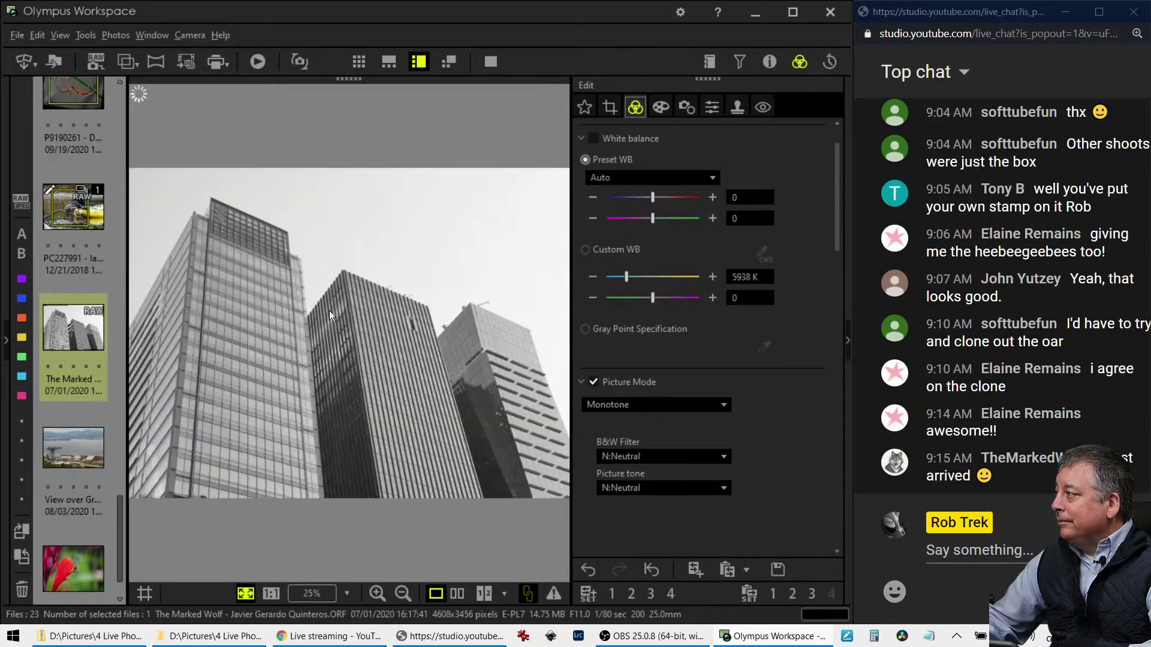
{"action": "left_click", "coordinate": [609, 107]}
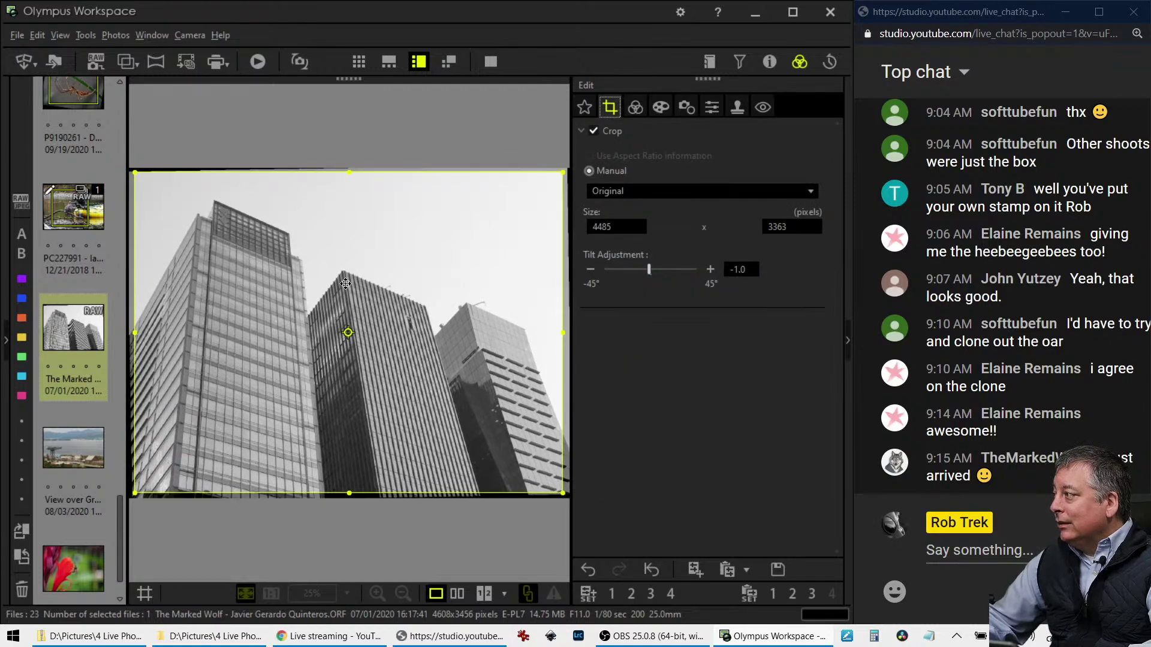
{"action": "left_click", "coordinate": [144, 593]}
{"action": "mouse_move", "coordinate": [150, 219]}
{"action": "left_mouse_down"}
{"action": "mouse_move", "coordinate": [134, 228]}
{"action": "mouse_move", "coordinate": [133, 278]}
{"action": "left_mouse_up"}
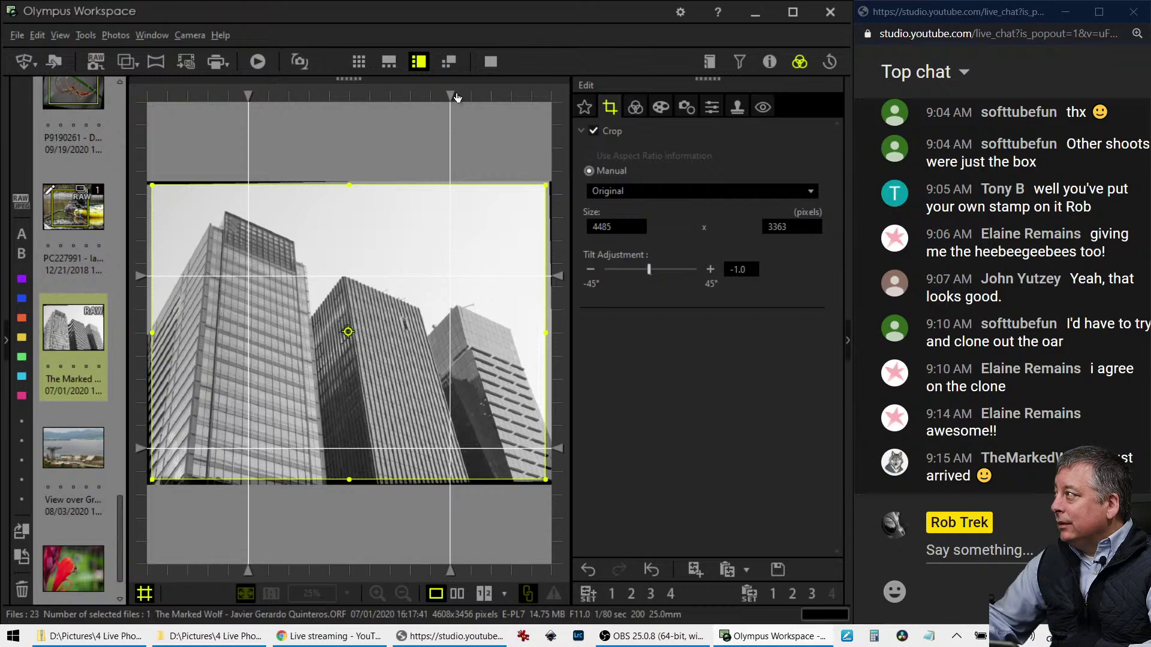
{"action": "left_click_drag", "start_coordinate": [451, 96], "coordinate": [322, 96]}
{"action": "left_click_drag", "start_coordinate": [648, 271], "coordinate": [653, 276]}
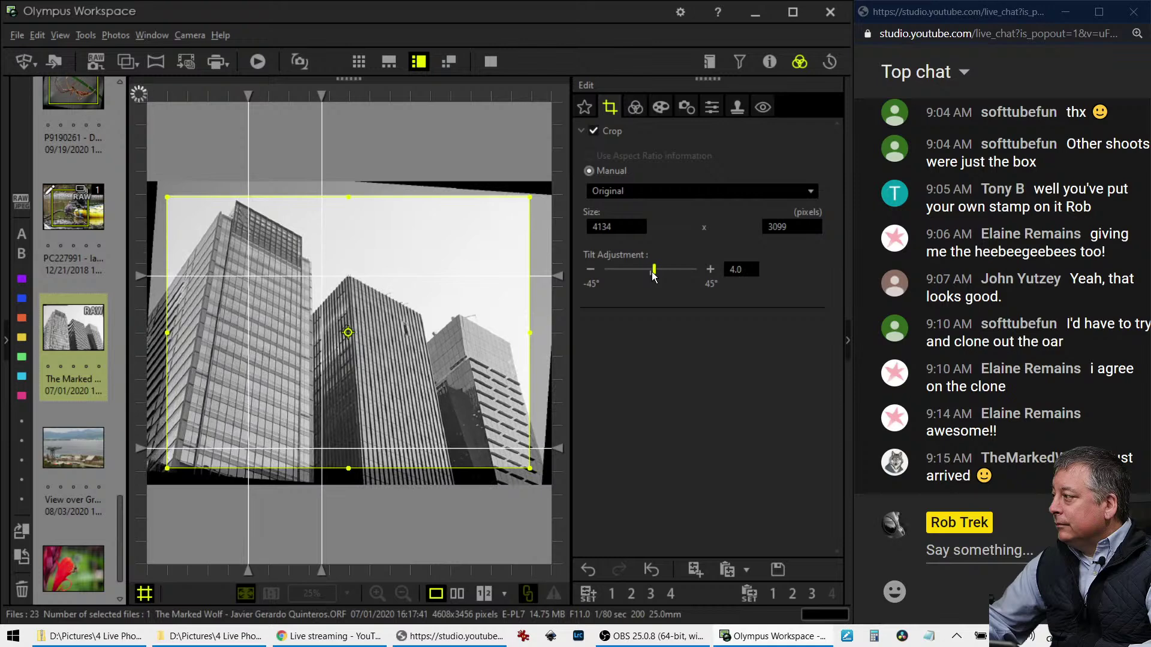
{"action": "left_click", "coordinate": [634, 108]}
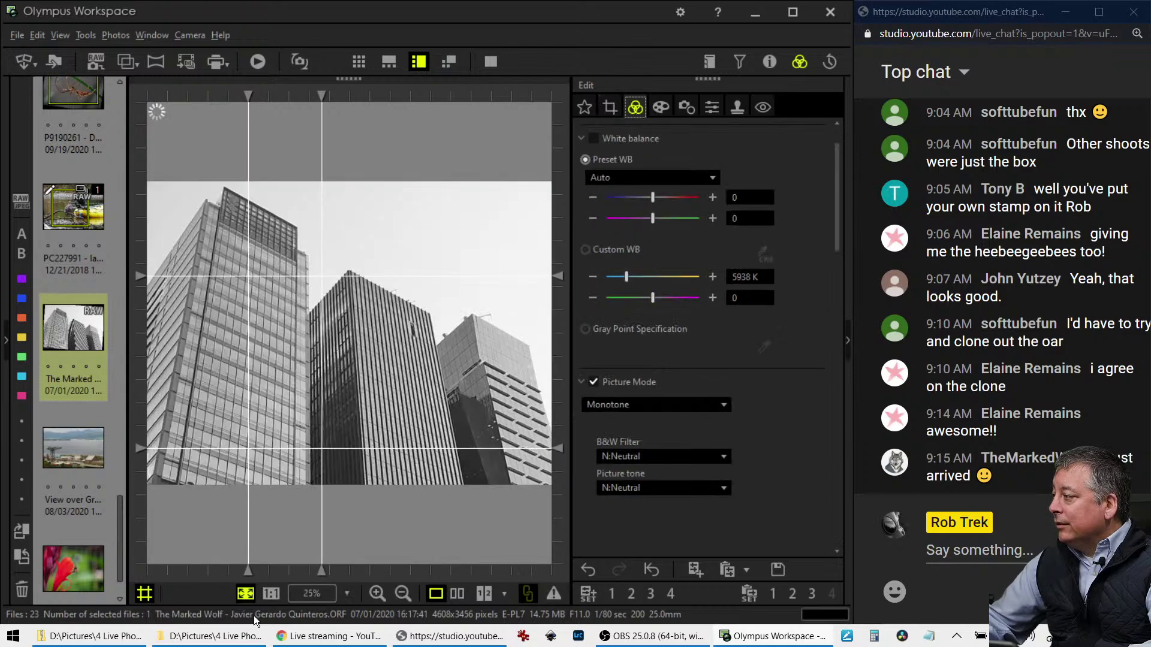
{"action": "mouse_move", "coordinate": [329, 636]}
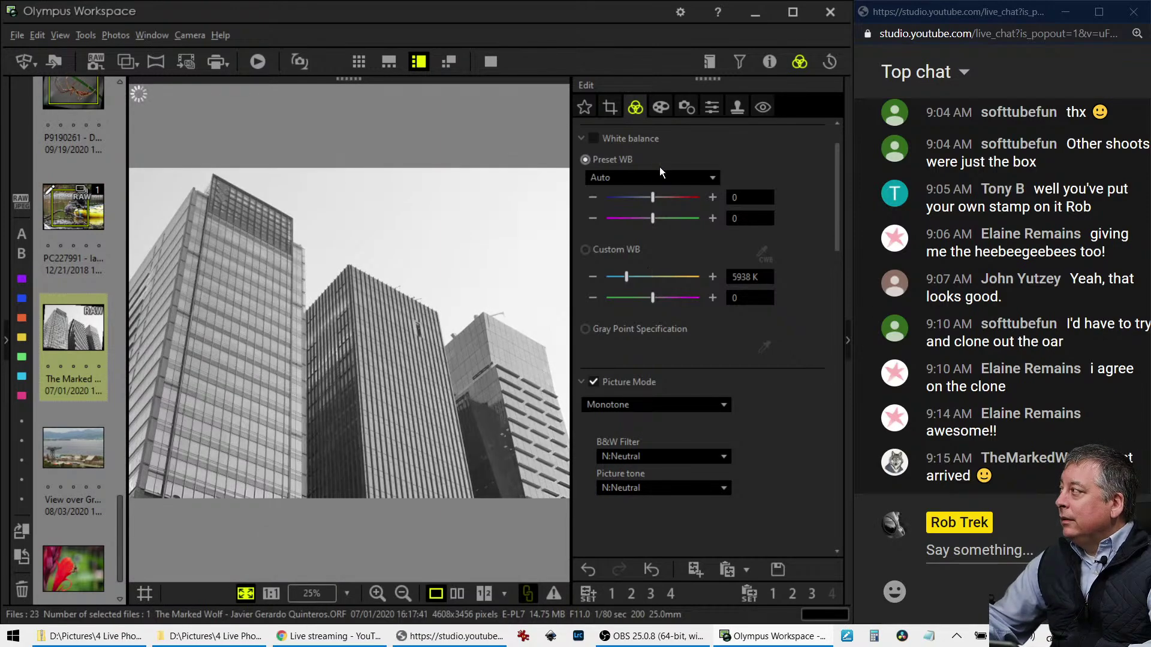
Move the vertical guide to the middle tower's front corner and set the crop tilt adjustment to 7.6 degrees
{"action": "left_click", "coordinate": [616, 111]}
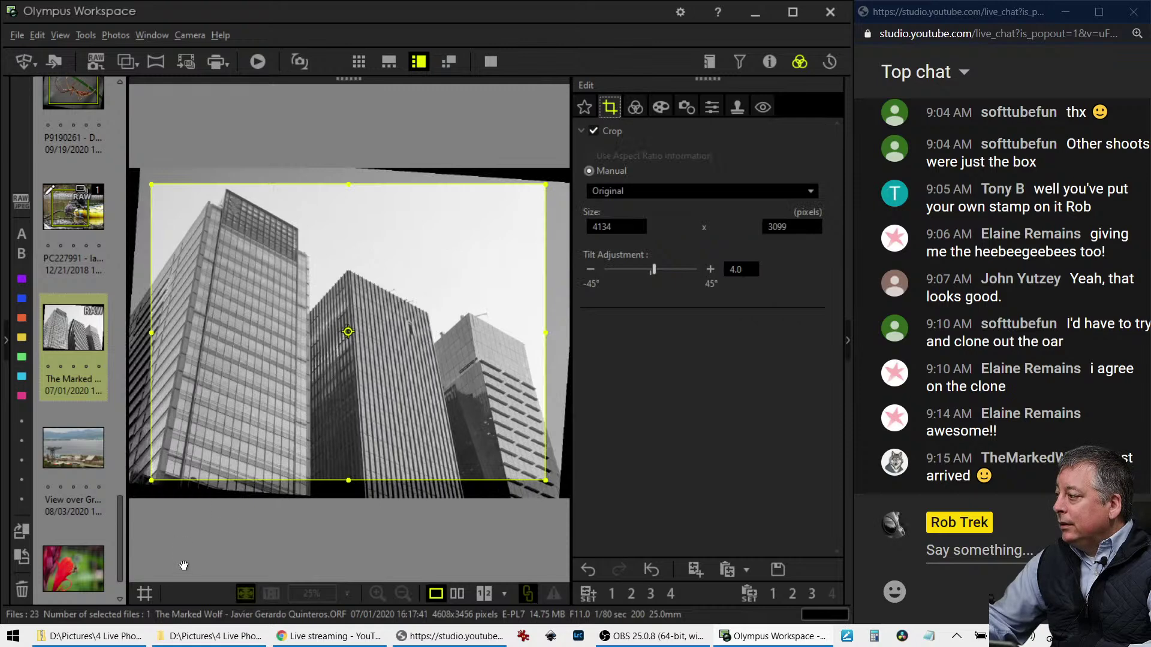
{"action": "left_click", "coordinate": [145, 593]}
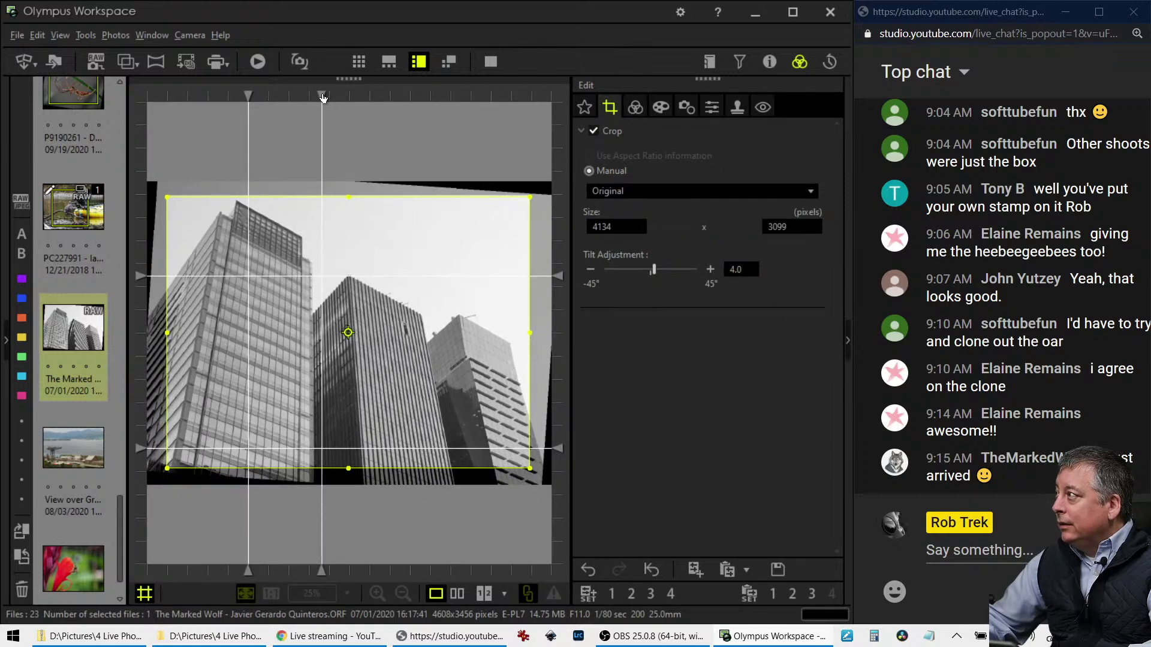
{"action": "left_click_drag", "start_coordinate": [322, 98], "coordinate": [349, 99]}
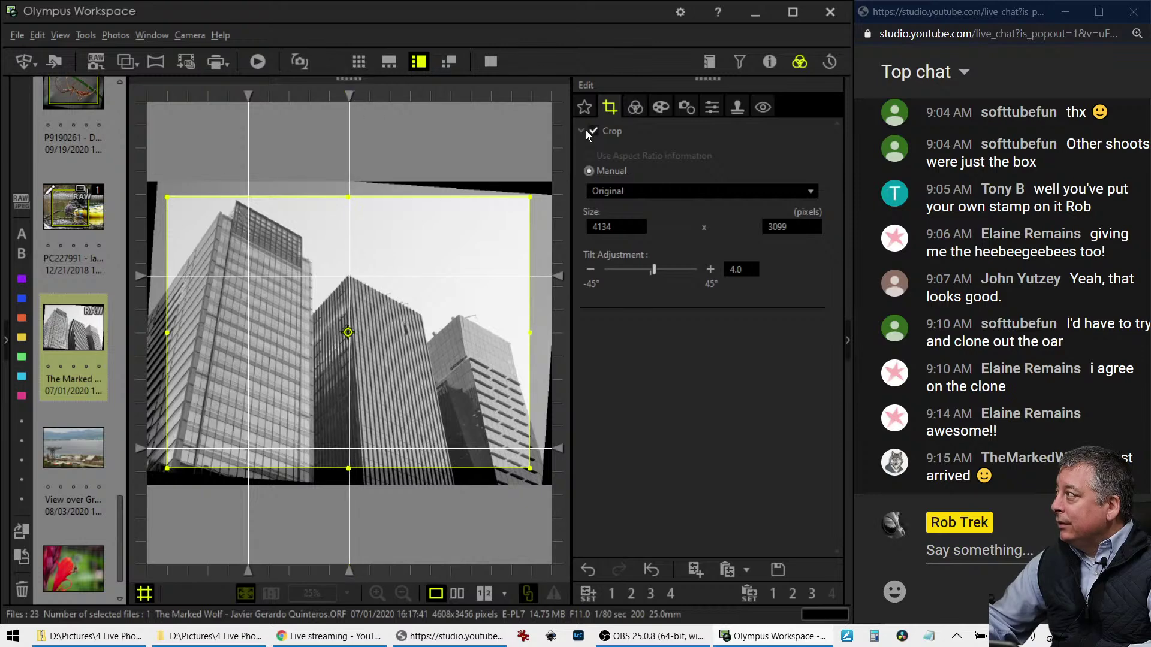
{"action": "left_click_drag", "start_coordinate": [659, 273], "coordinate": [660, 270]}
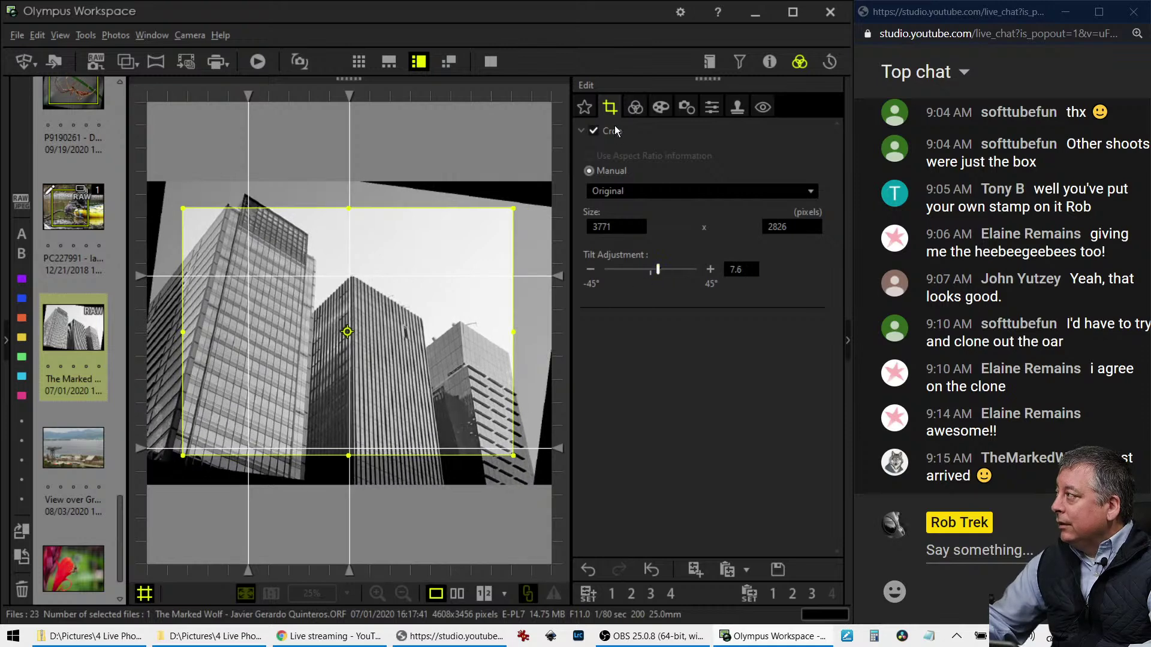
{"action": "left_click", "coordinate": [635, 107]}
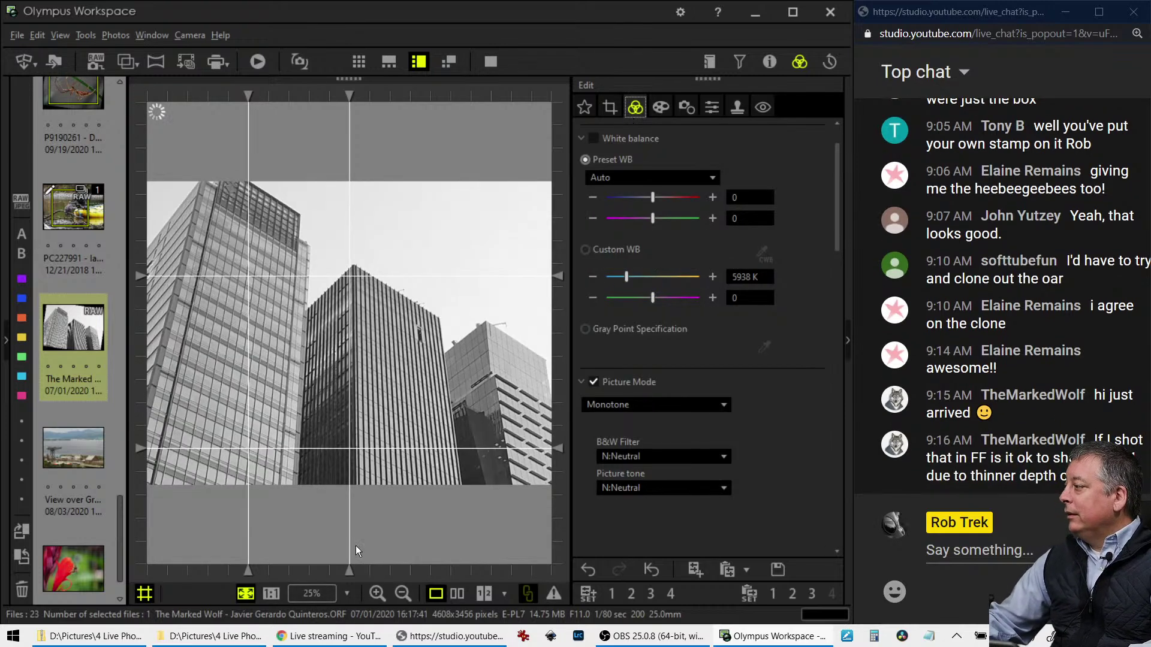
{"action": "left_click", "coordinate": [148, 592]}
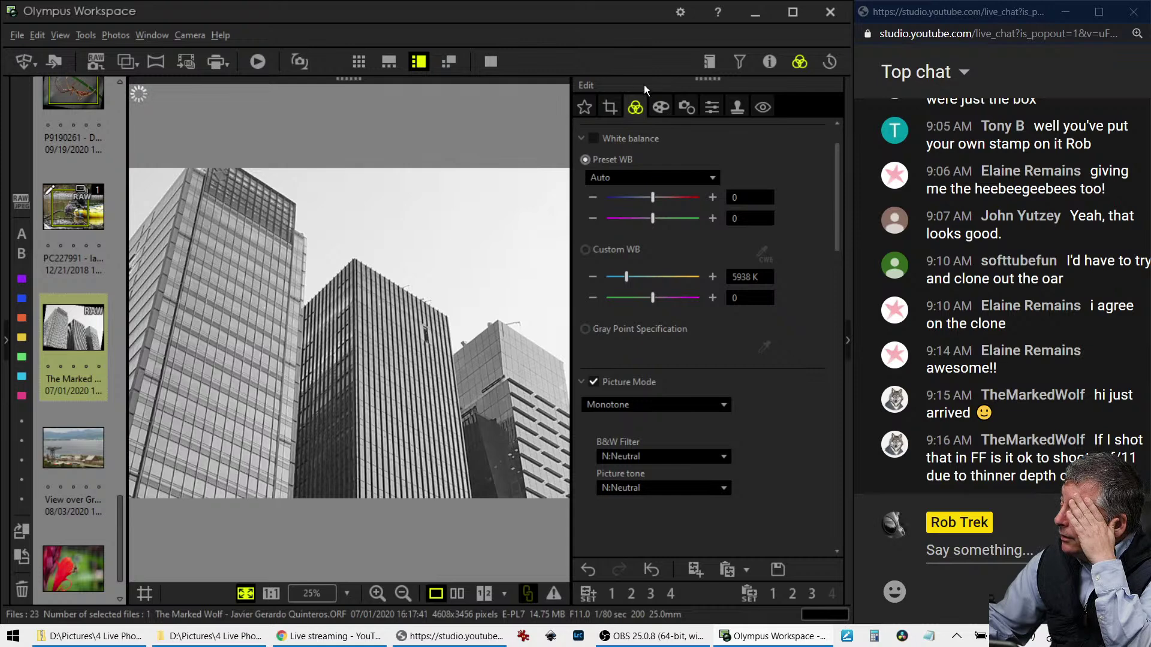
Reposition the crop frame over the towers, enlarge it to 3807 x 2880 pixels and preview the cropped photo
{"action": "left_click", "coordinate": [609, 106]}
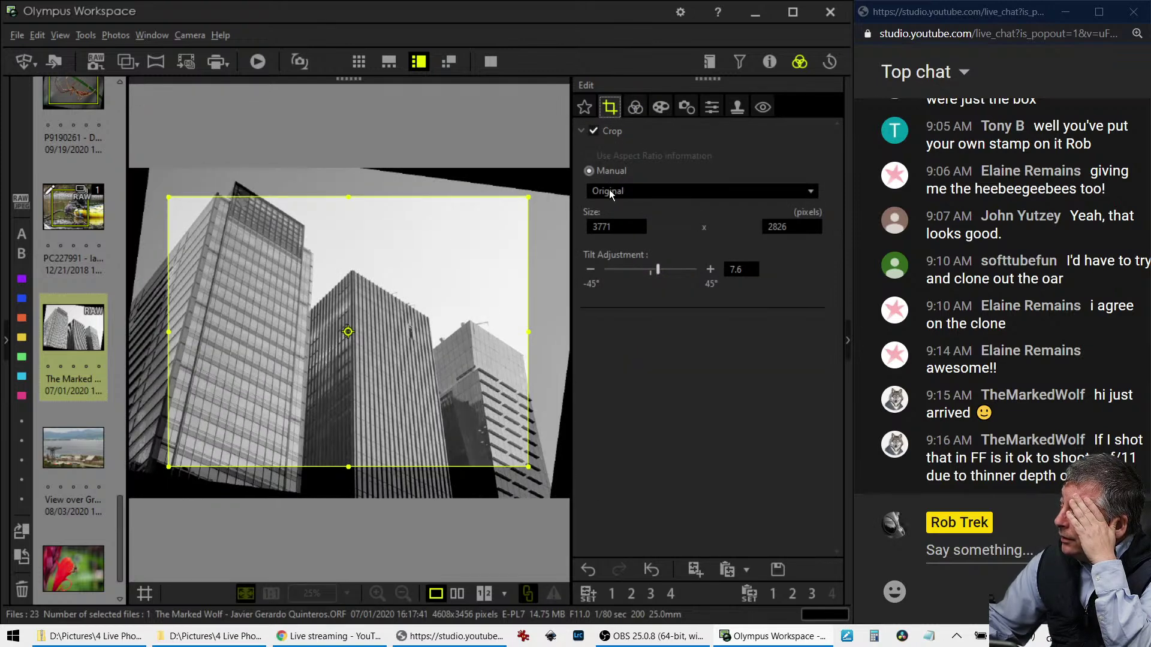
{"action": "left_click_drag", "start_coordinate": [394, 239], "coordinate": [411, 241]}
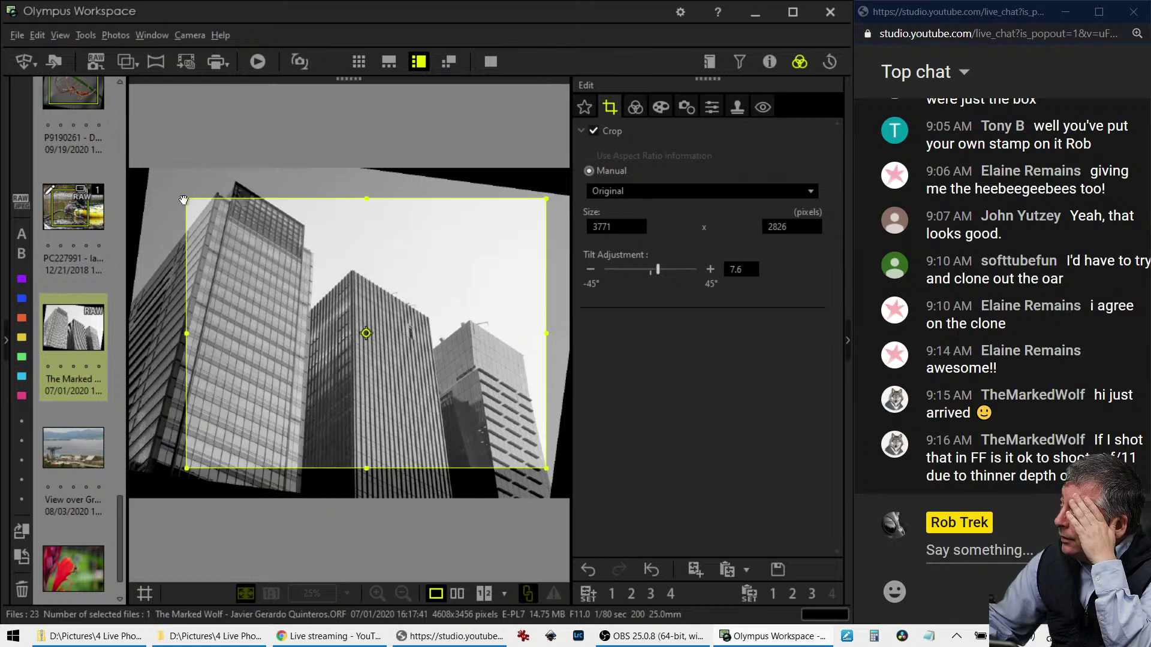
{"action": "left_click_drag", "start_coordinate": [172, 173], "coordinate": [168, 169]}
{"action": "left_click_drag", "start_coordinate": [234, 271], "coordinate": [227, 270]}
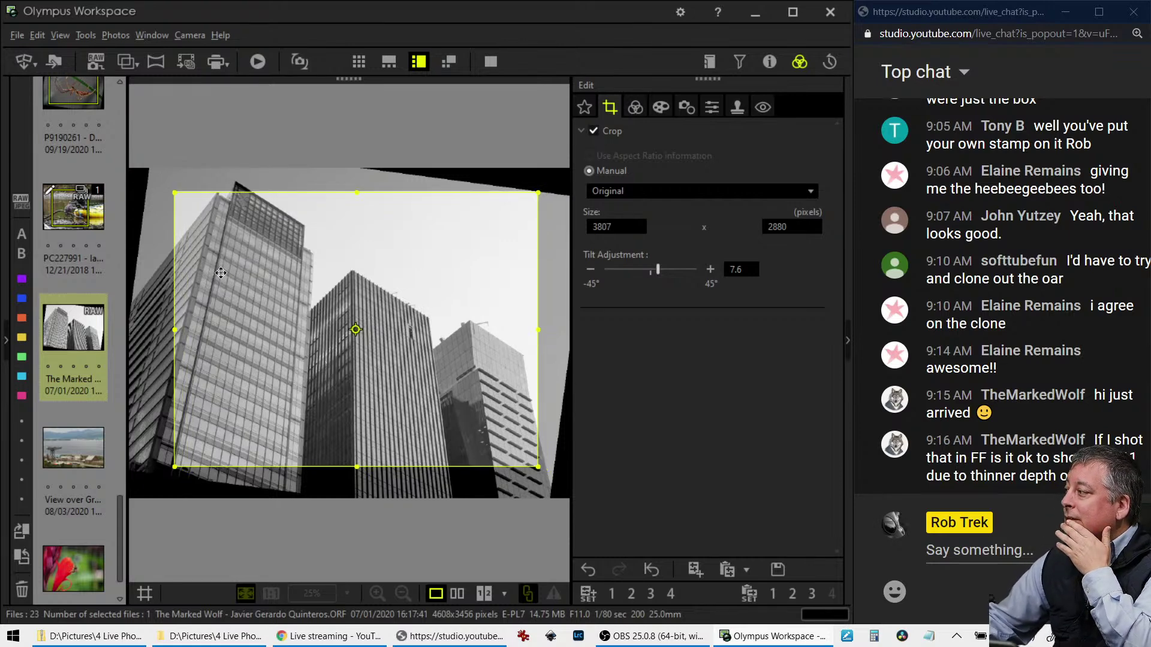
{"action": "left_click", "coordinate": [636, 108]}
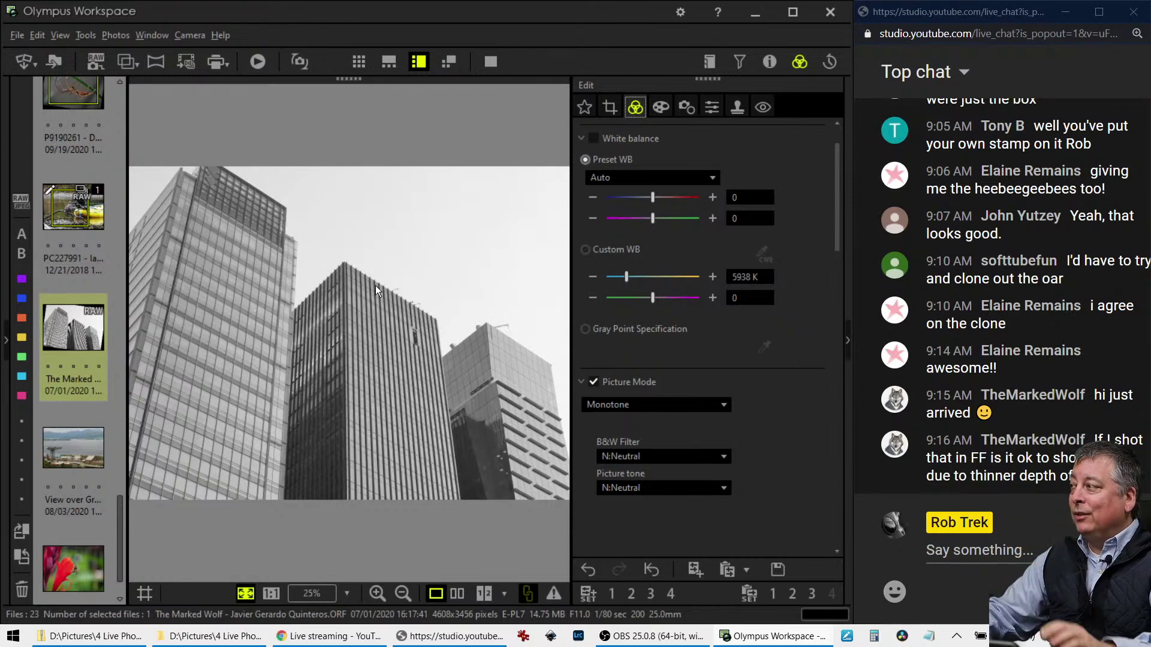
Set the crop tilt adjustment to 4.7 degrees and resize the crop frame around the three towers to 4154 x 3042 pixels
{"action": "left_click", "coordinate": [609, 106]}
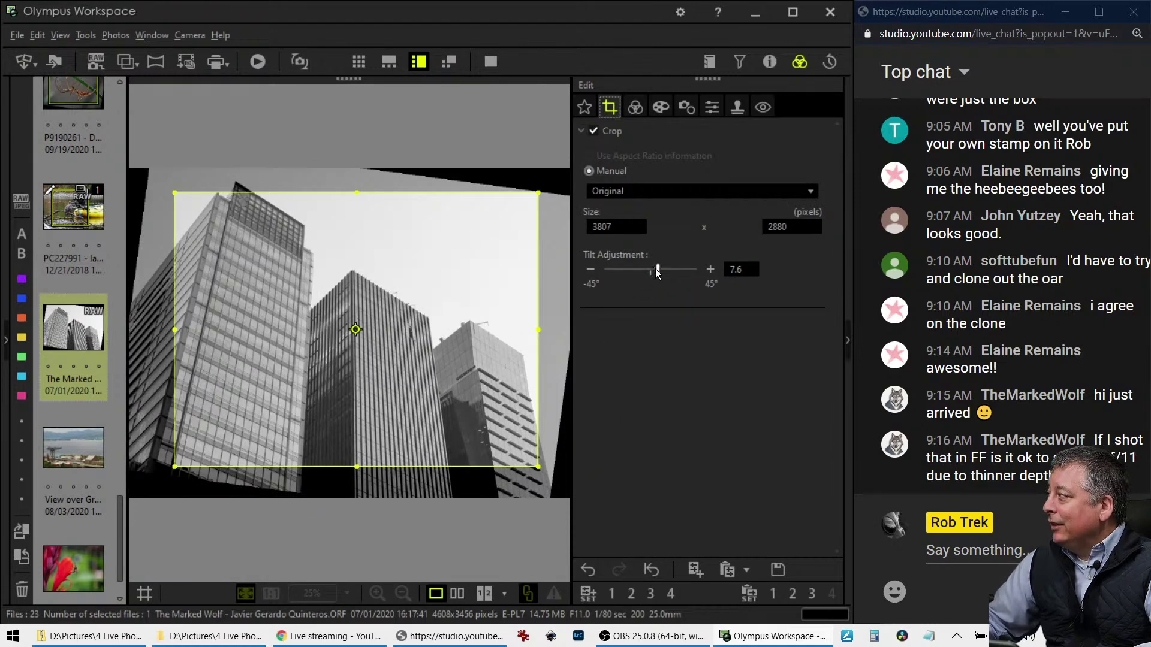
{"action": "left_click_drag", "start_coordinate": [654, 270], "coordinate": [652, 274]}
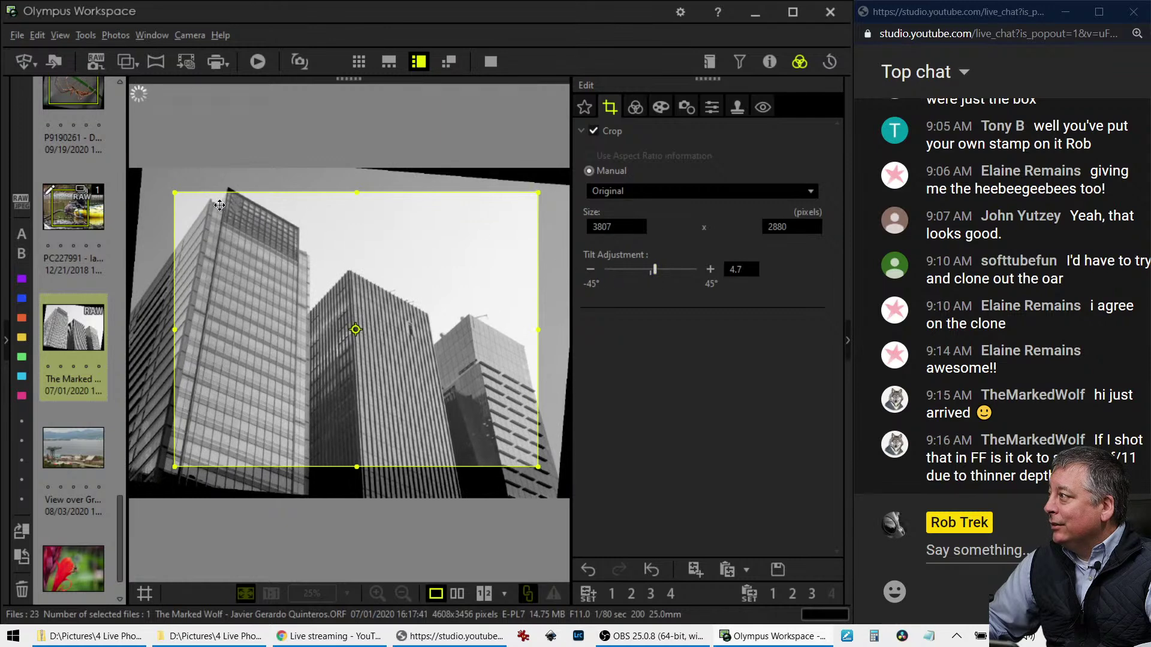
{"action": "left_click_drag", "start_coordinate": [159, 172], "coordinate": [166, 181]}
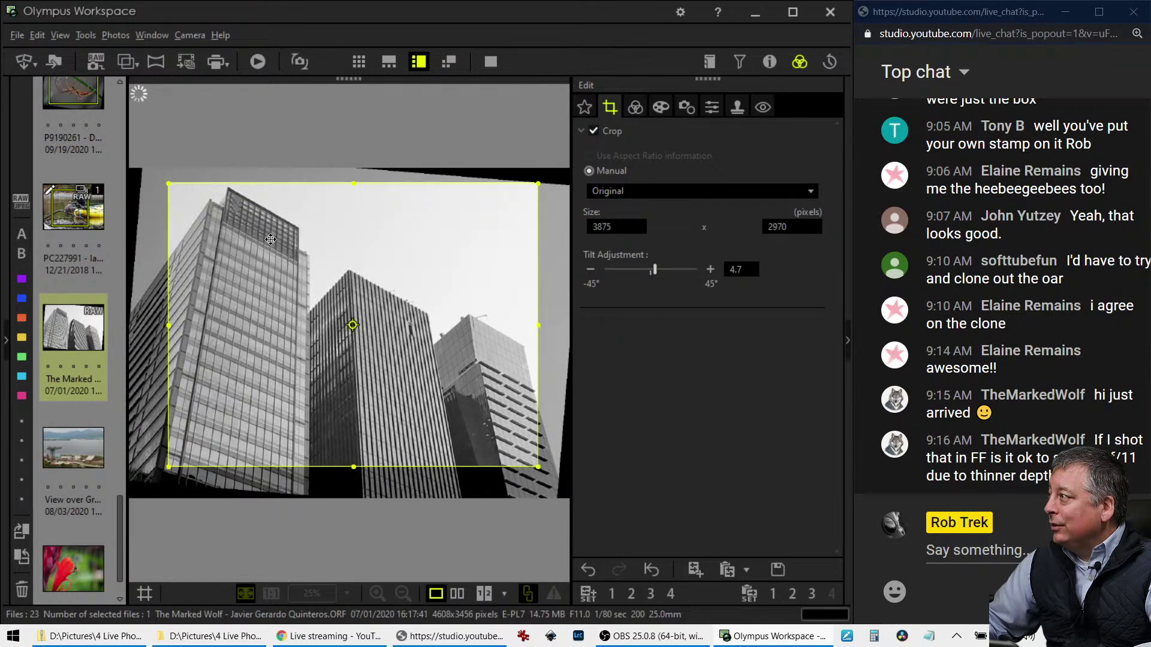
{"action": "left_click_drag", "start_coordinate": [296, 274], "coordinate": [307, 278]}
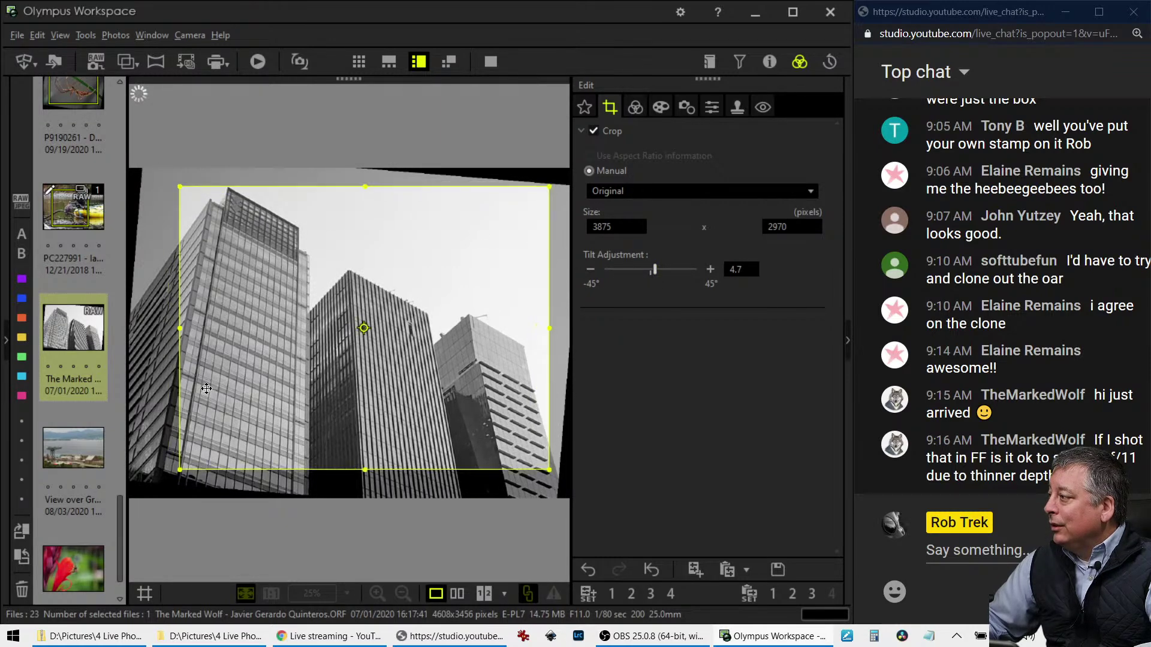
{"action": "left_click_drag", "start_coordinate": [181, 470], "coordinate": [141, 480]}
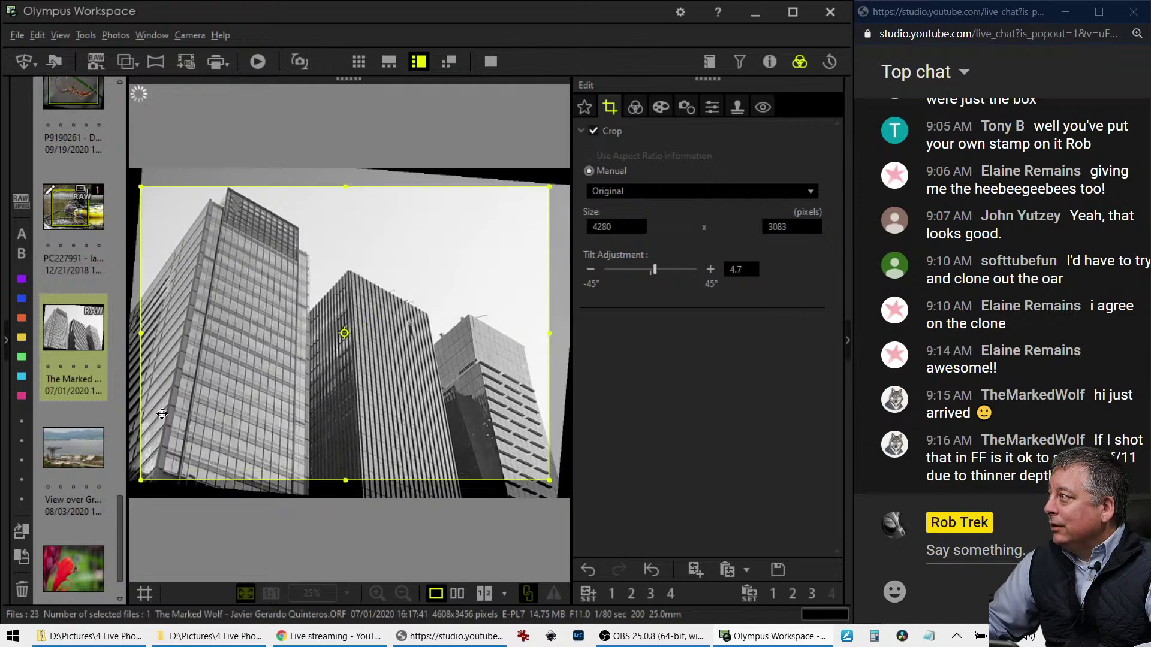
{"action": "left_click_drag", "start_coordinate": [277, 341], "coordinate": [282, 339]}
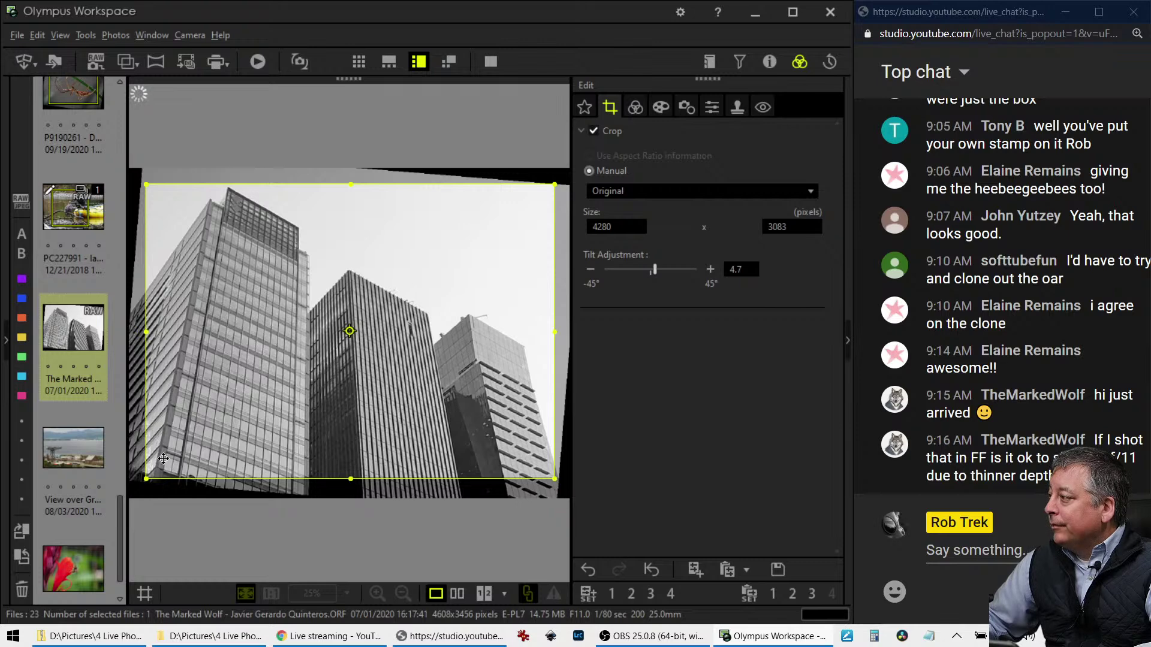
{"action": "left_click_drag", "start_coordinate": [146, 478], "coordinate": [157, 474]}
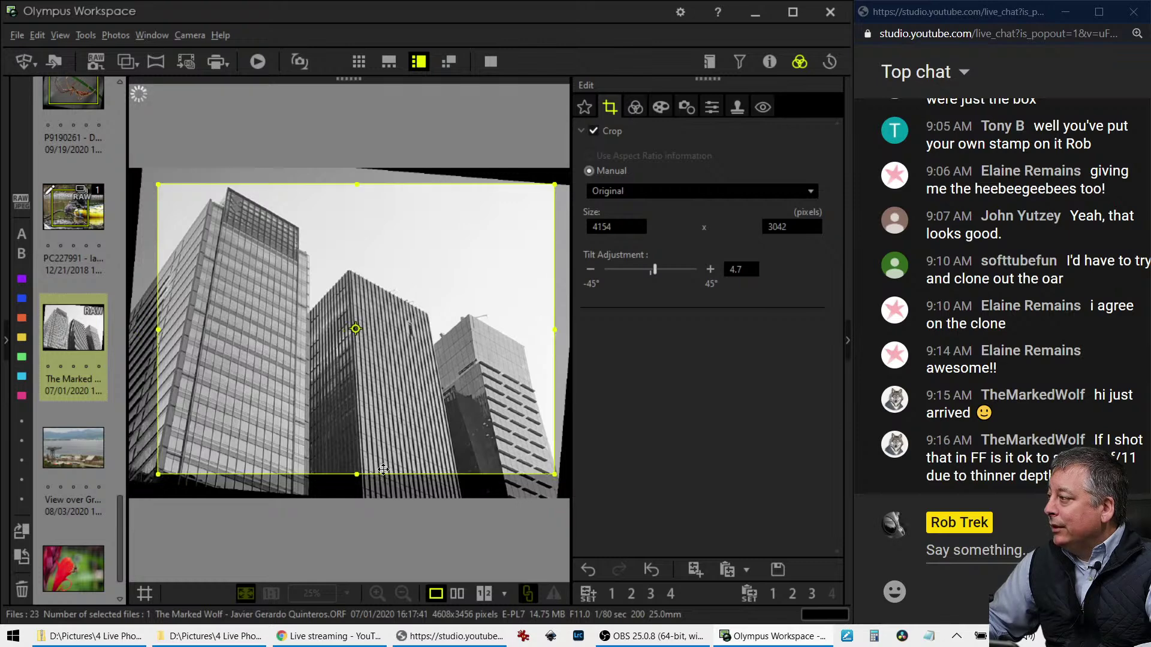
{"action": "left_click_drag", "start_coordinate": [398, 438], "coordinate": [395, 438]}
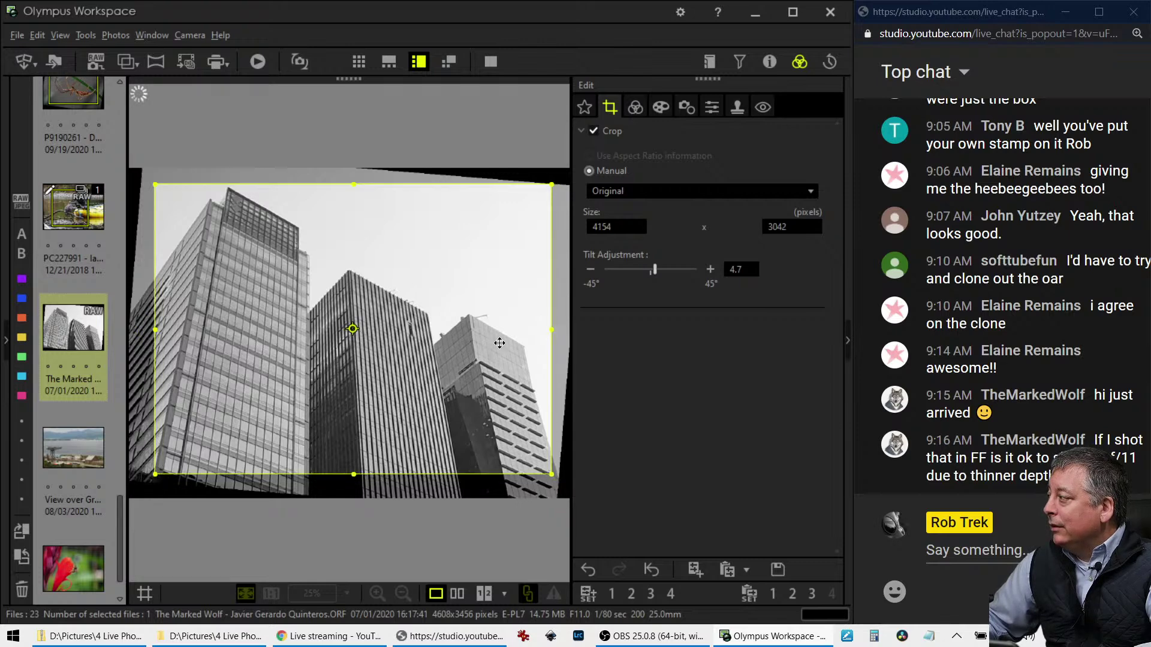
{"action": "left_click", "coordinate": [636, 108]}
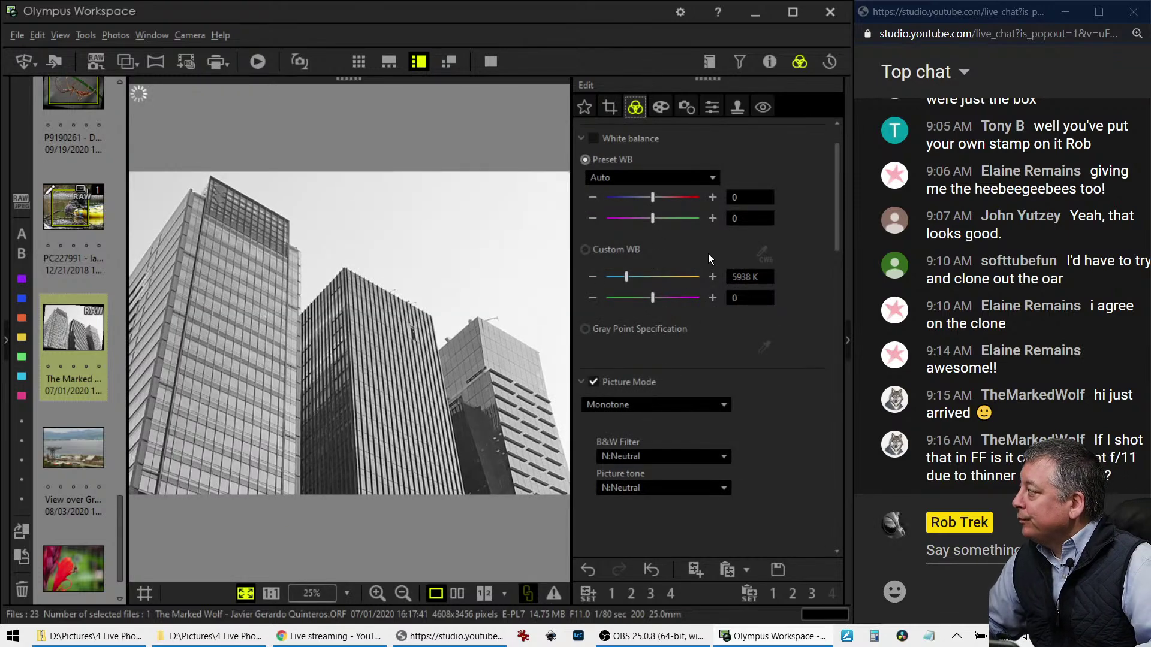
Apply the Red B&W filter to the monotone tower photo and set Dehaze to 100
{"action": "left_click", "coordinate": [682, 454]}
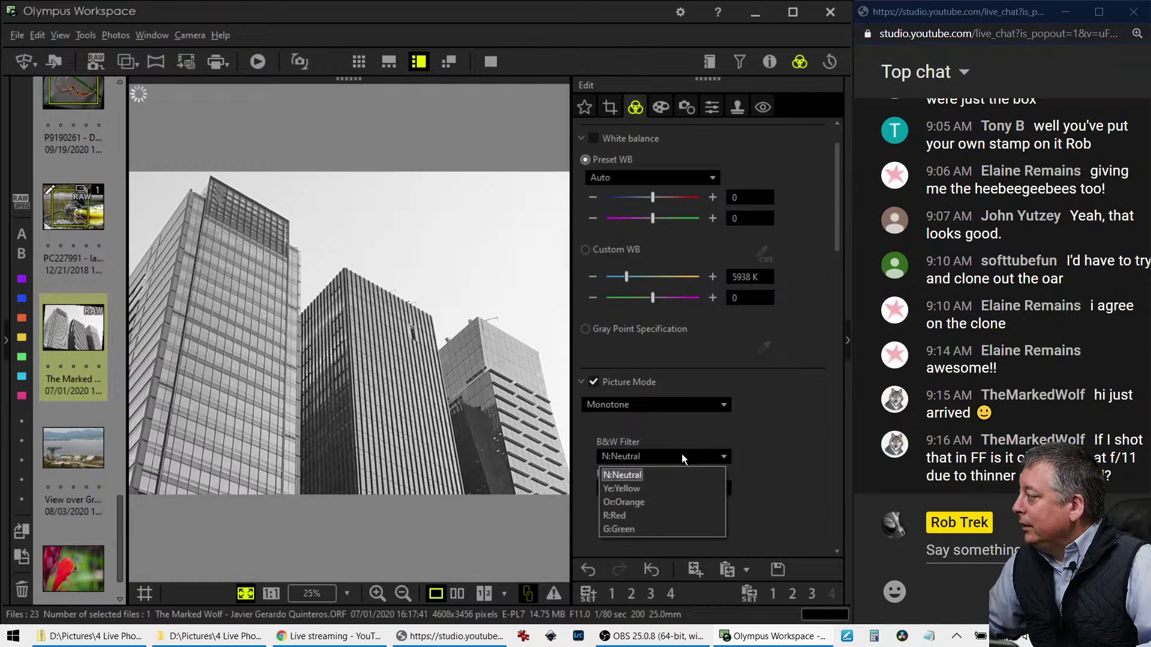
{"action": "left_click", "coordinate": [669, 516]}
{"action": "scroll", "coordinate": [800, 379], "scroll_direction": "down", "scroll_amount": 10}
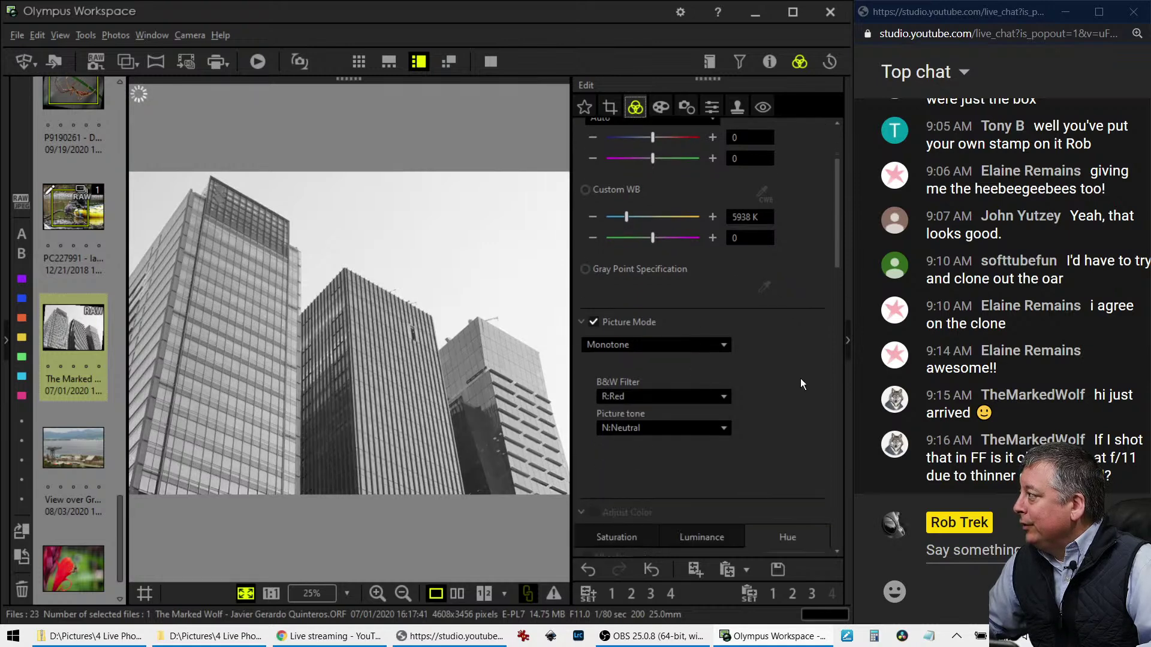
{"action": "scroll", "coordinate": [800, 379], "scroll_direction": "down", "scroll_amount": 10}
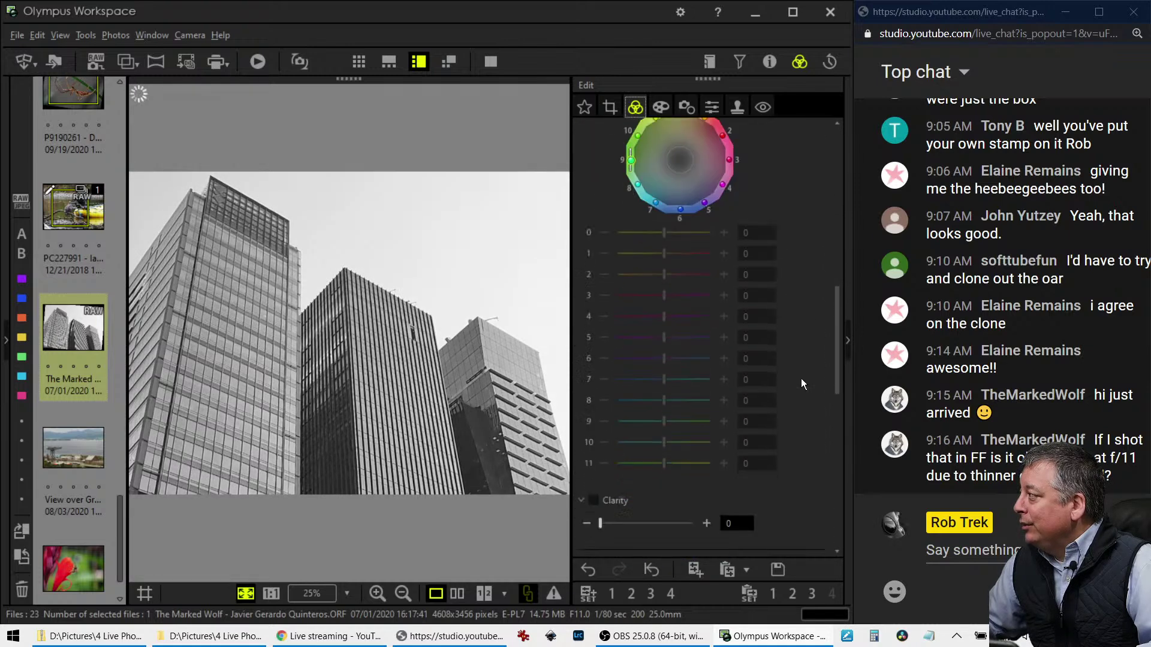
{"action": "left_click_drag", "start_coordinate": [596, 323], "coordinate": [760, 342]}
{"action": "scroll", "coordinate": [810, 378], "scroll_direction": "down", "scroll_amount": 5}
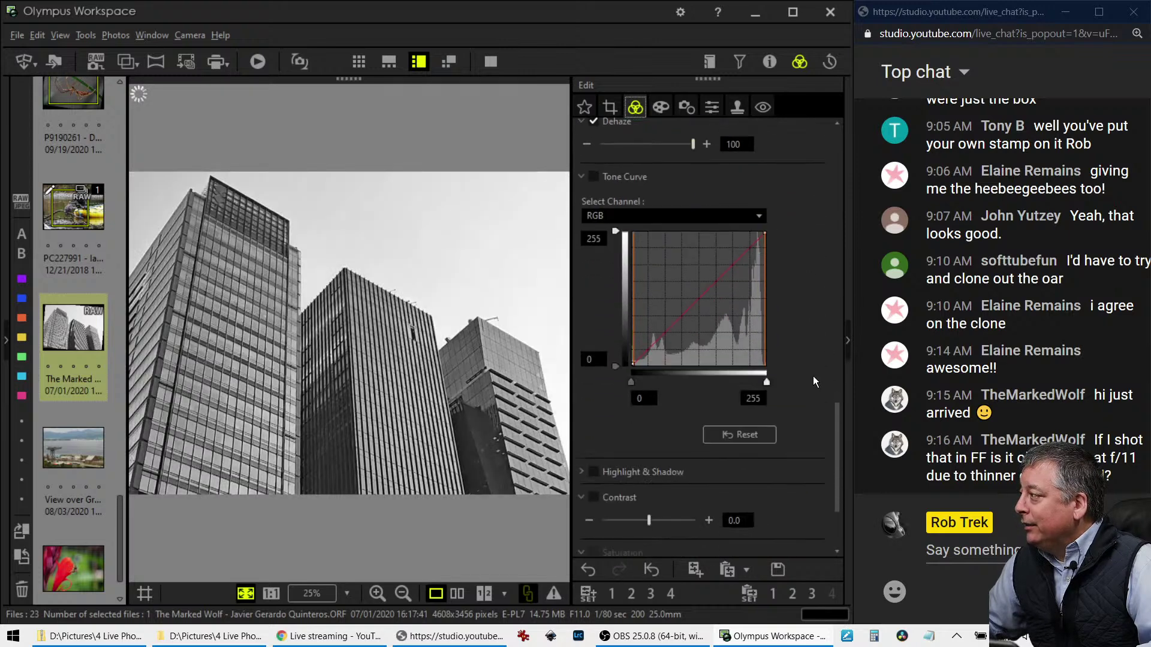
Try Clarity at 32 and 55 on the tower photo and return it to 0
{"action": "scroll", "coordinate": [812, 375], "scroll_direction": "up", "scroll_amount": 3}
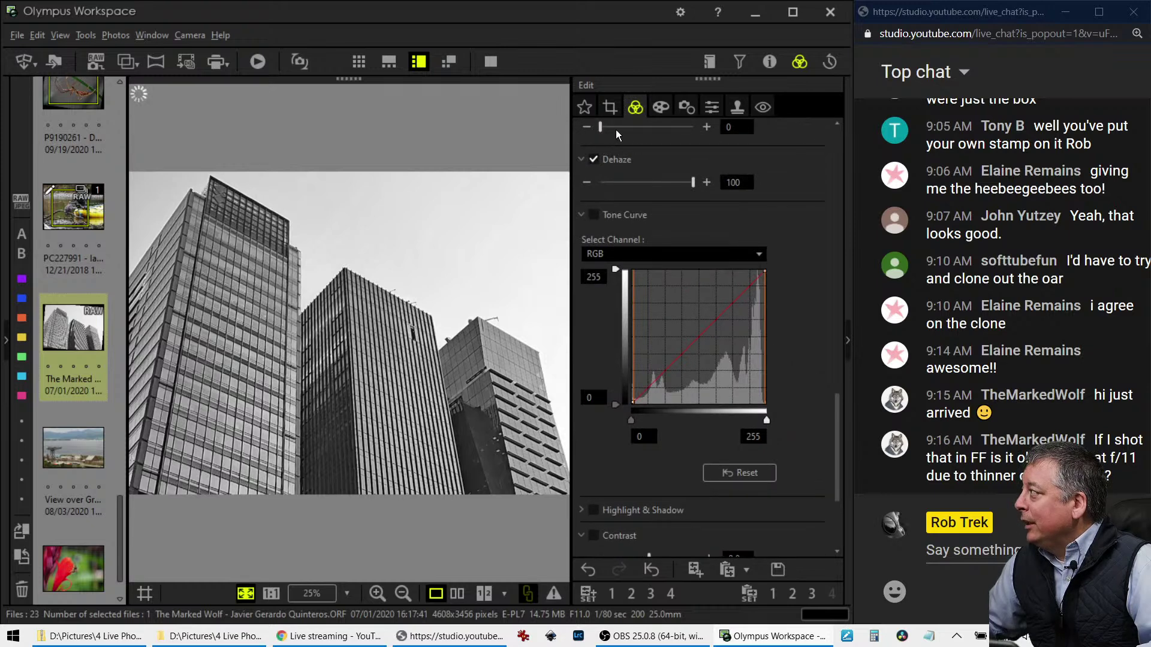
{"action": "left_click_drag", "start_coordinate": [599, 127], "coordinate": [622, 129]}
{"action": "scroll", "coordinate": [801, 363], "scroll_direction": "up", "scroll_amount": 3}
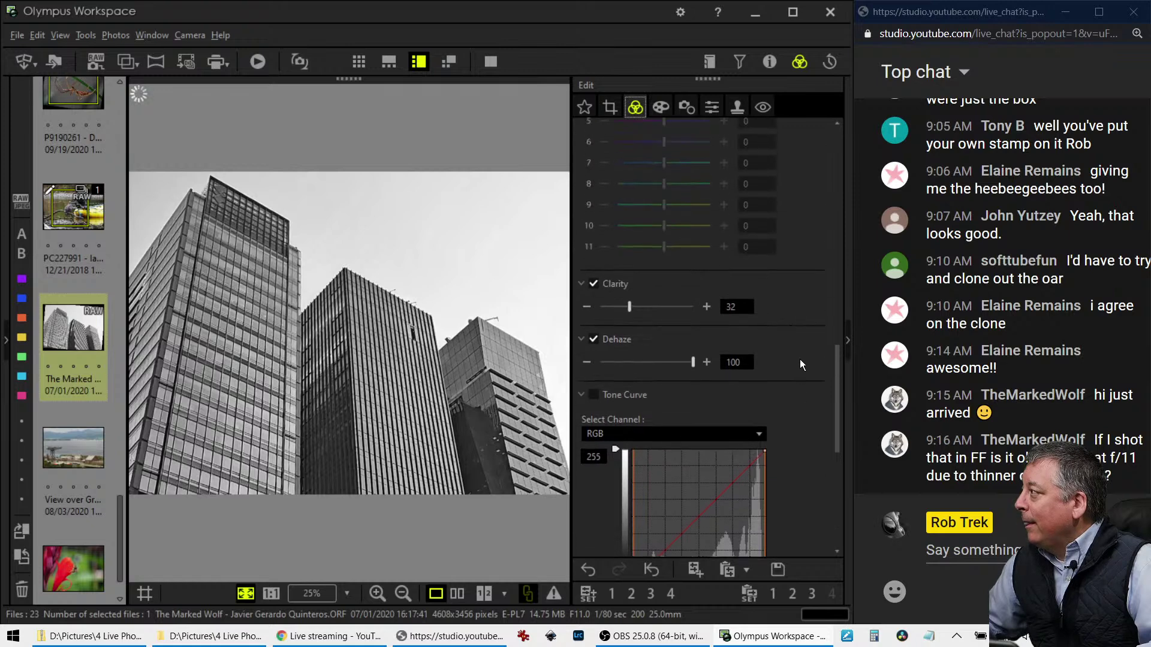
{"action": "left_click_drag", "start_coordinate": [628, 307], "coordinate": [651, 313]}
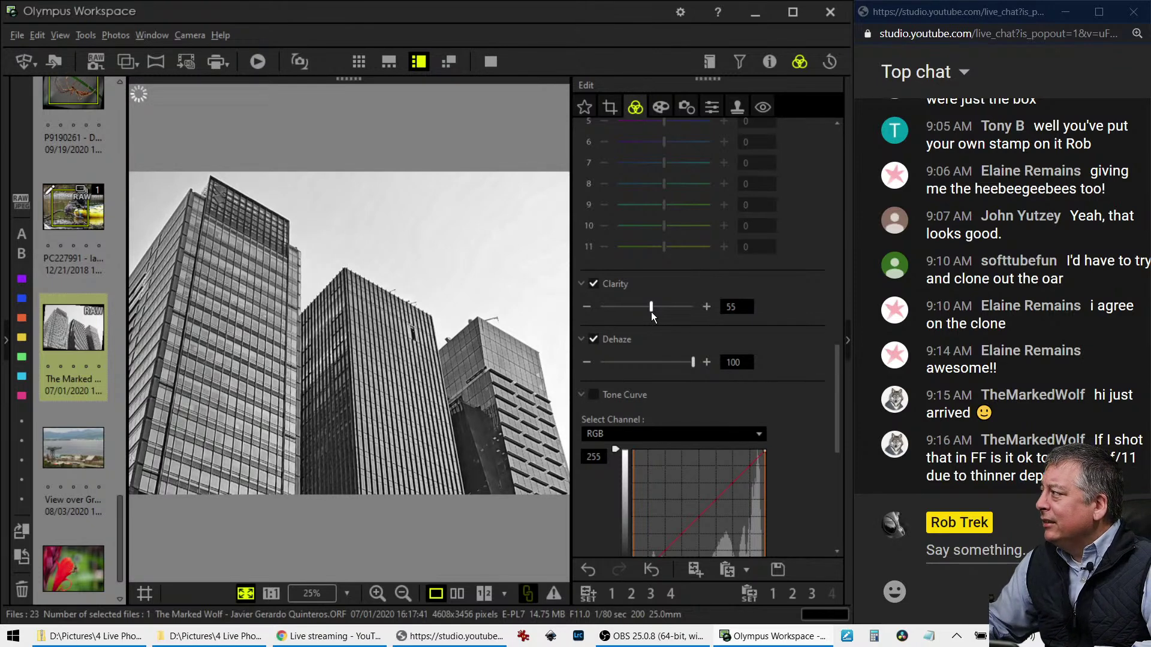
{"action": "left_click_drag", "start_coordinate": [650, 308], "coordinate": [567, 301]}
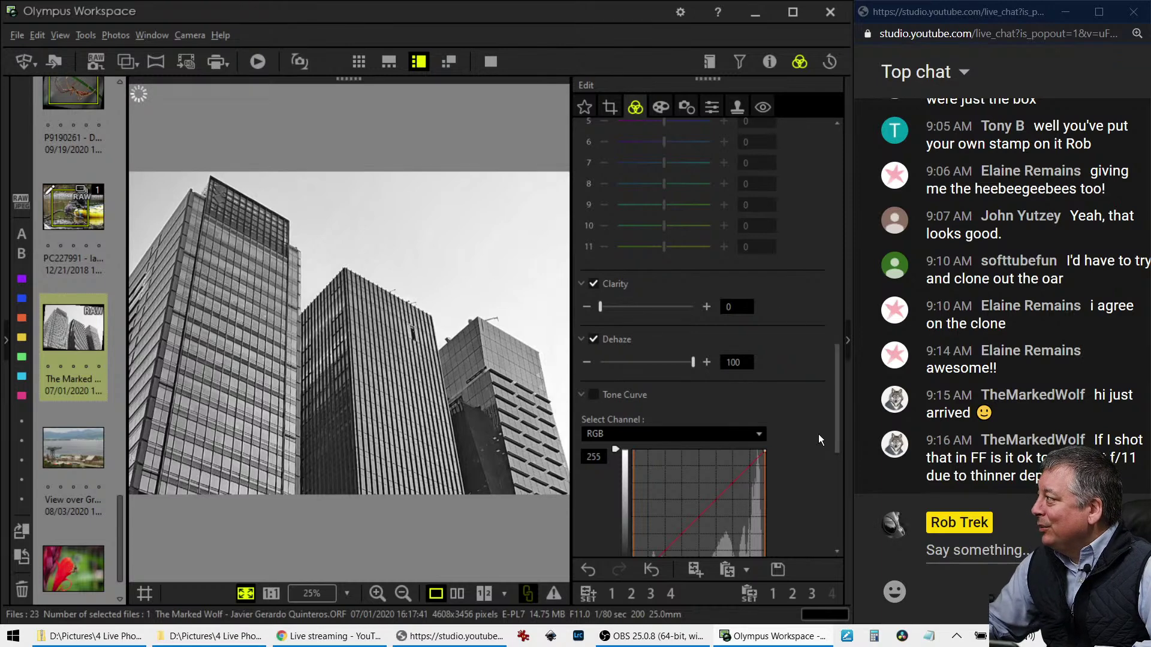
{"action": "scroll", "coordinate": [822, 430], "scroll_direction": "down", "scroll_amount": 3}
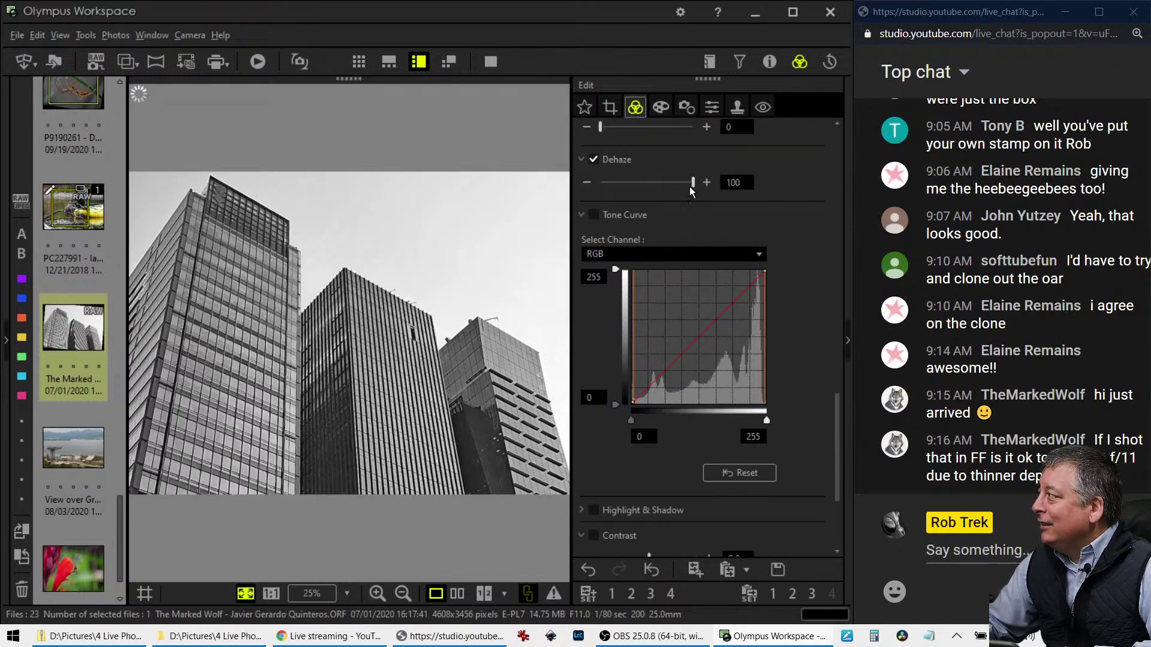
{"action": "scroll", "coordinate": [779, 416], "scroll_direction": "down", "scroll_amount": 1}
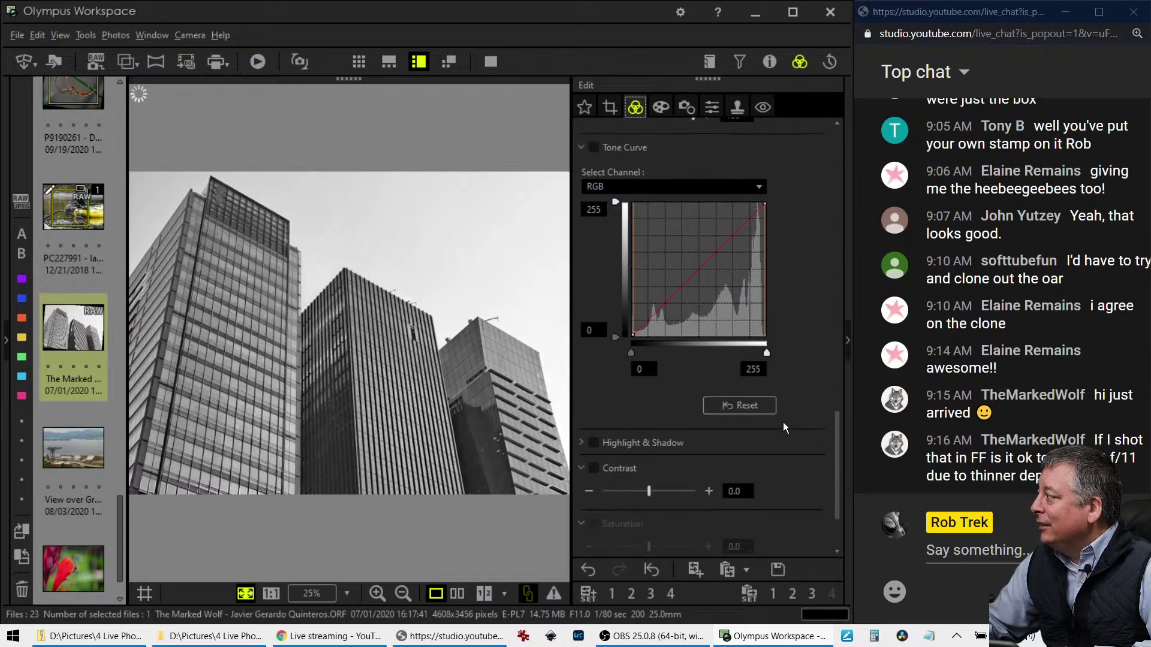
Shape the tower photo's RGB tone curve into a steep S, lowering the shadows and raising the highlights
{"action": "left_click_drag", "start_coordinate": [647, 323], "coordinate": [738, 216]}
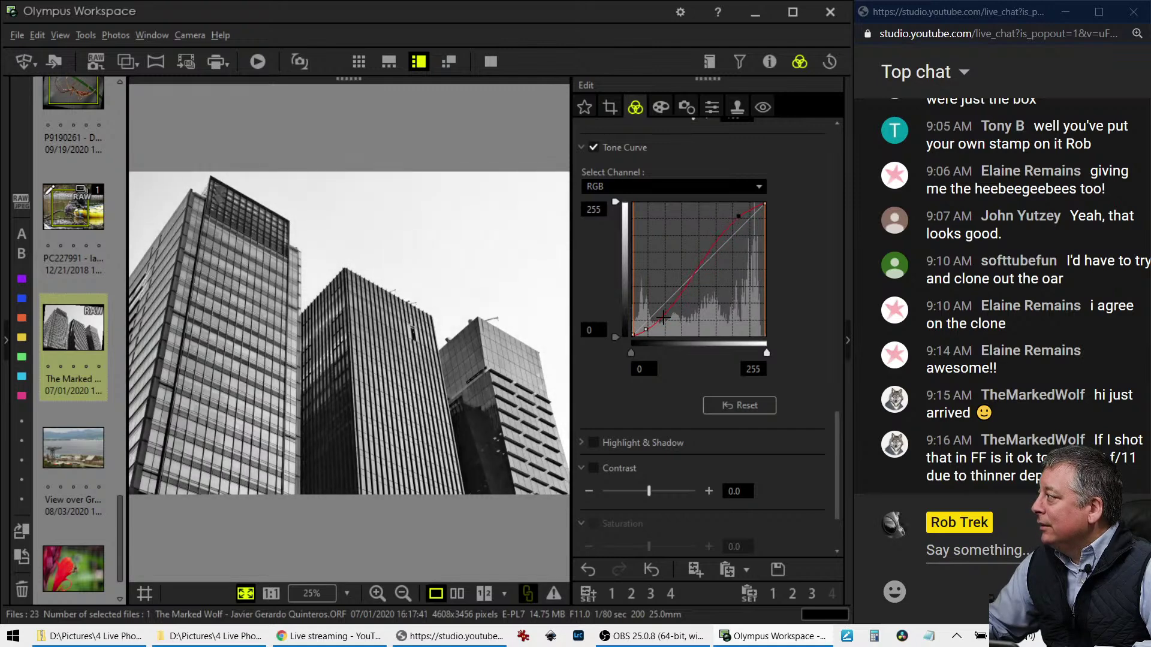
{"action": "left_click_drag", "start_coordinate": [646, 330], "coordinate": [665, 325]}
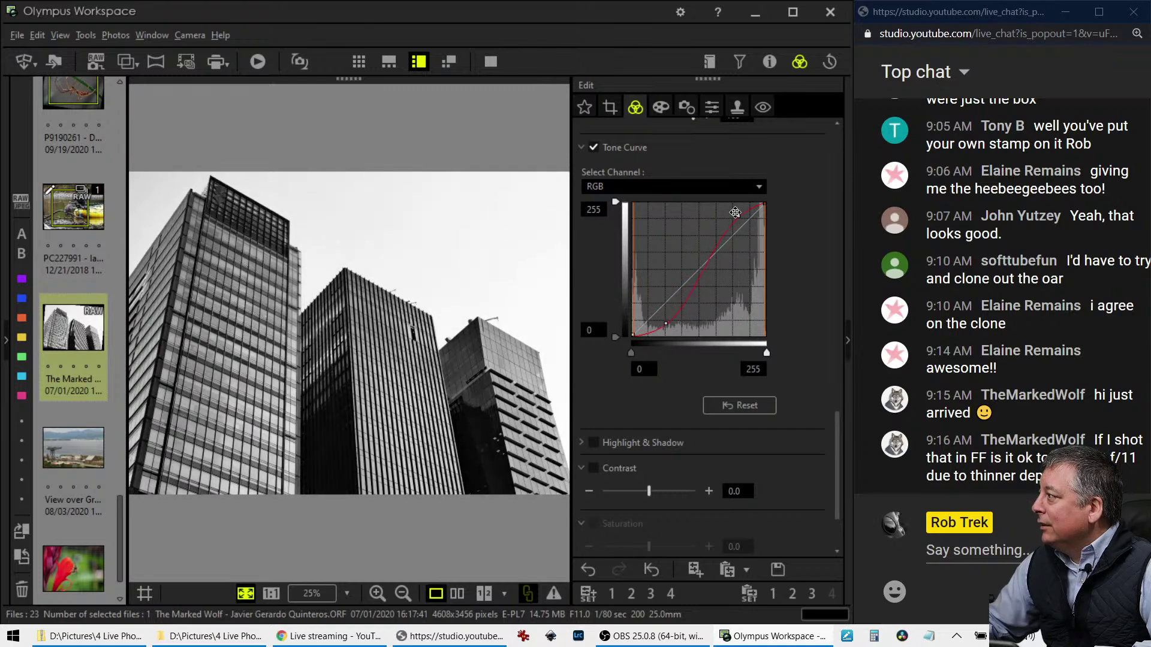
{"action": "left_click_drag", "start_coordinate": [738, 215], "coordinate": [727, 211]}
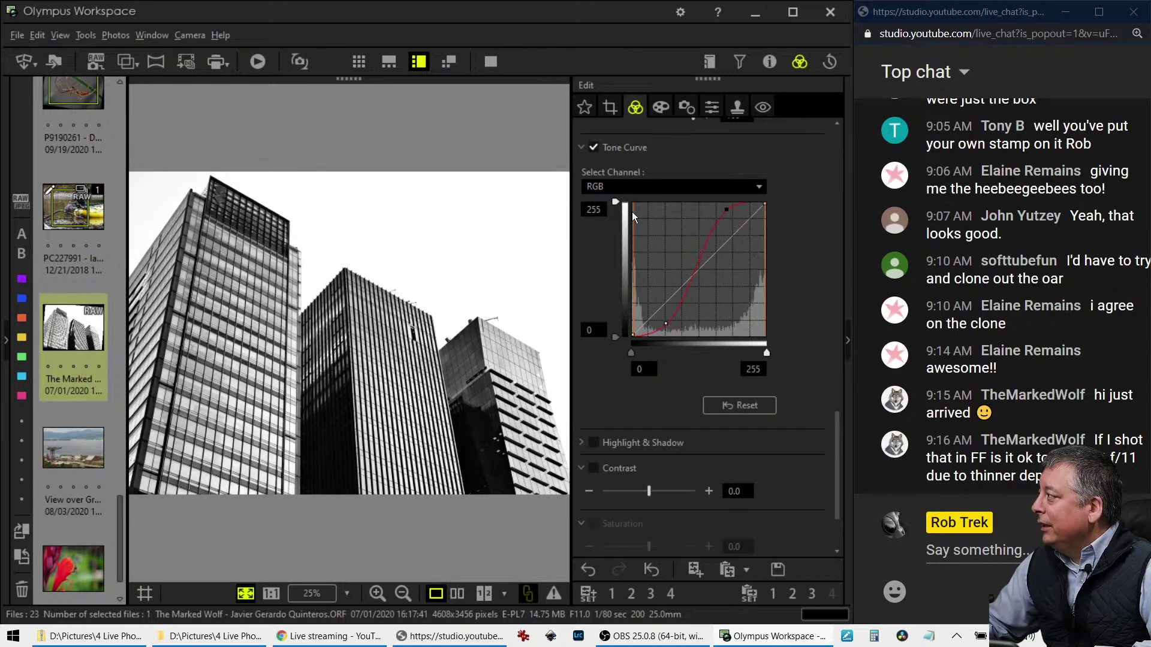
Adjust the tower photo's blue channel tone curve, raising its highlights slightly and pulling the shadows just below the diagonal
{"action": "left_click", "coordinate": [618, 186]}
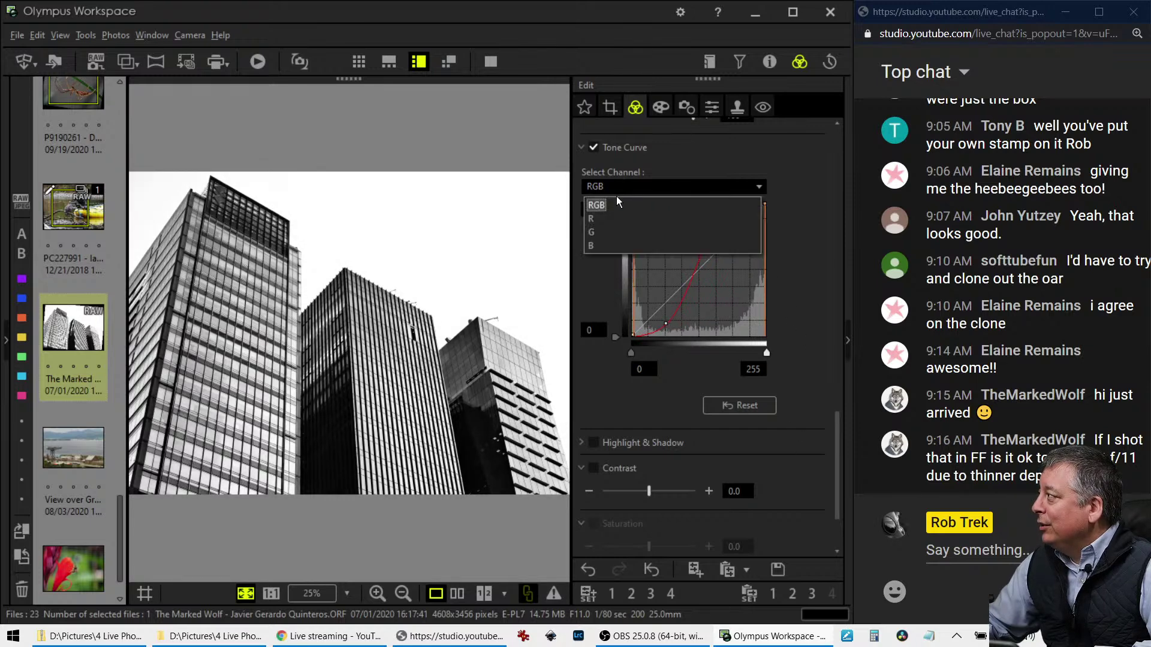
{"action": "left_click", "coordinate": [606, 242]}
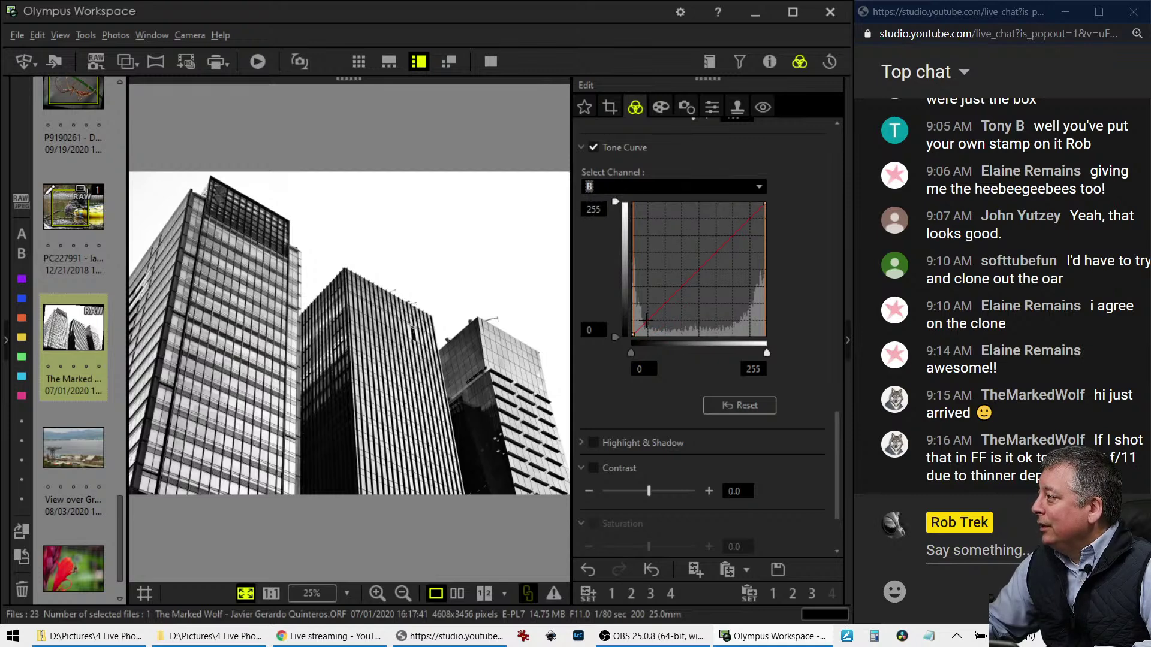
{"action": "left_click", "coordinate": [752, 218]}
{"action": "left_click_drag", "start_coordinate": [752, 218], "coordinate": [756, 207]}
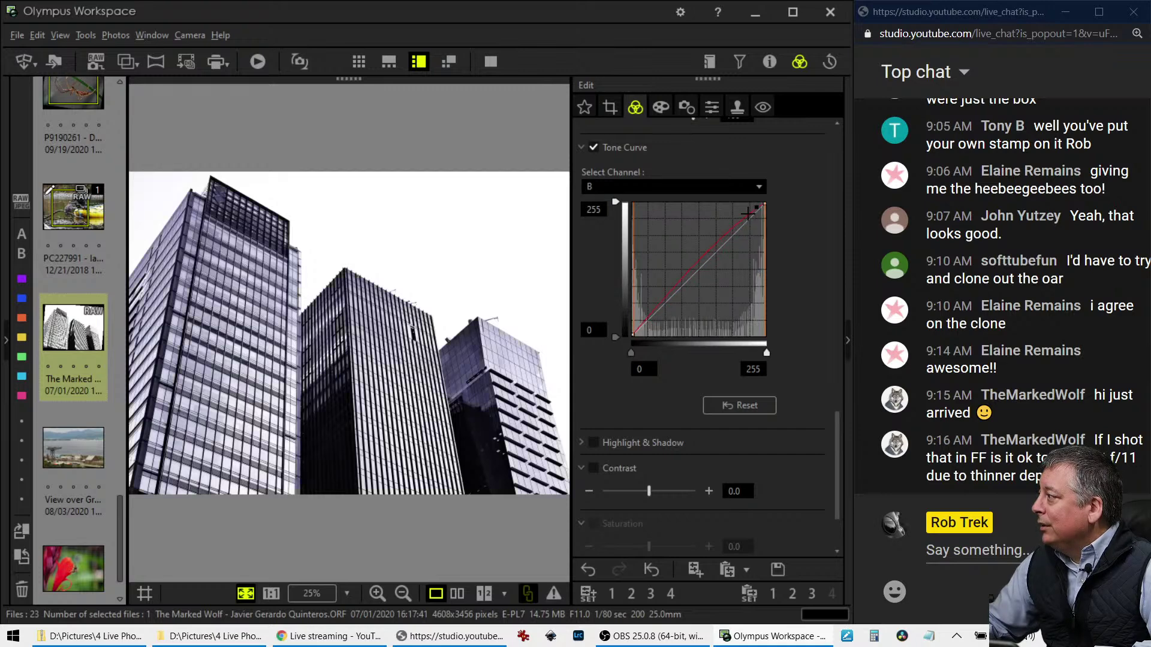
{"action": "left_click_drag", "start_coordinate": [647, 317], "coordinate": [679, 290]}
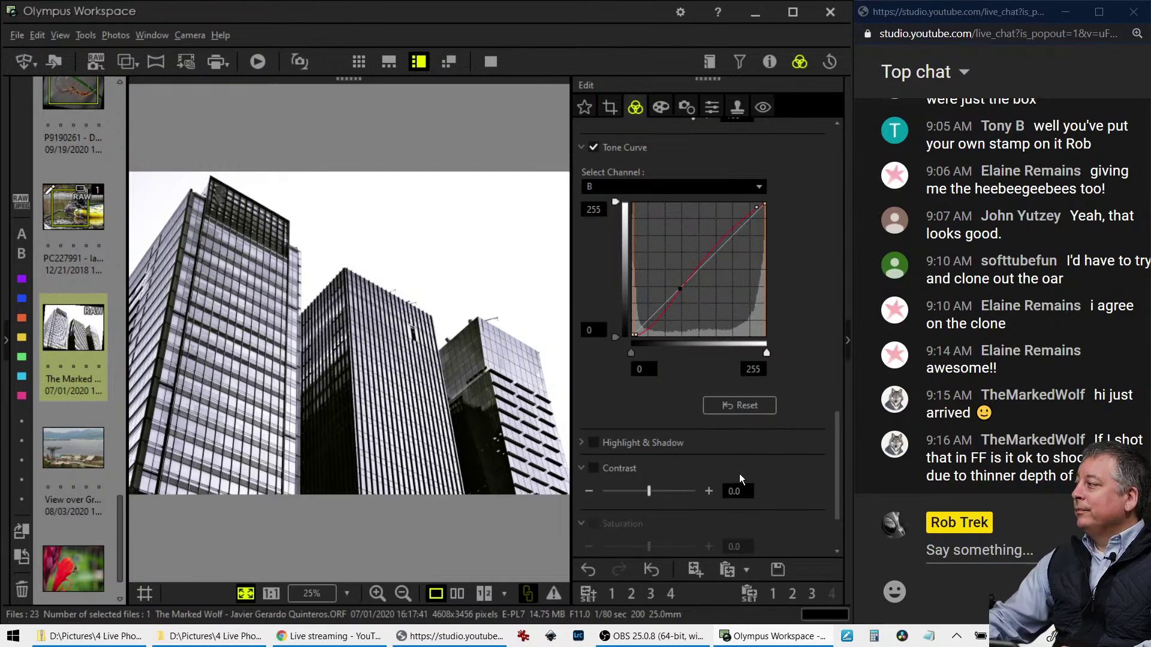
Compare the original and edited tower photos side by side at full screen, then return to the single-image view
{"action": "left_click", "coordinate": [457, 594]}
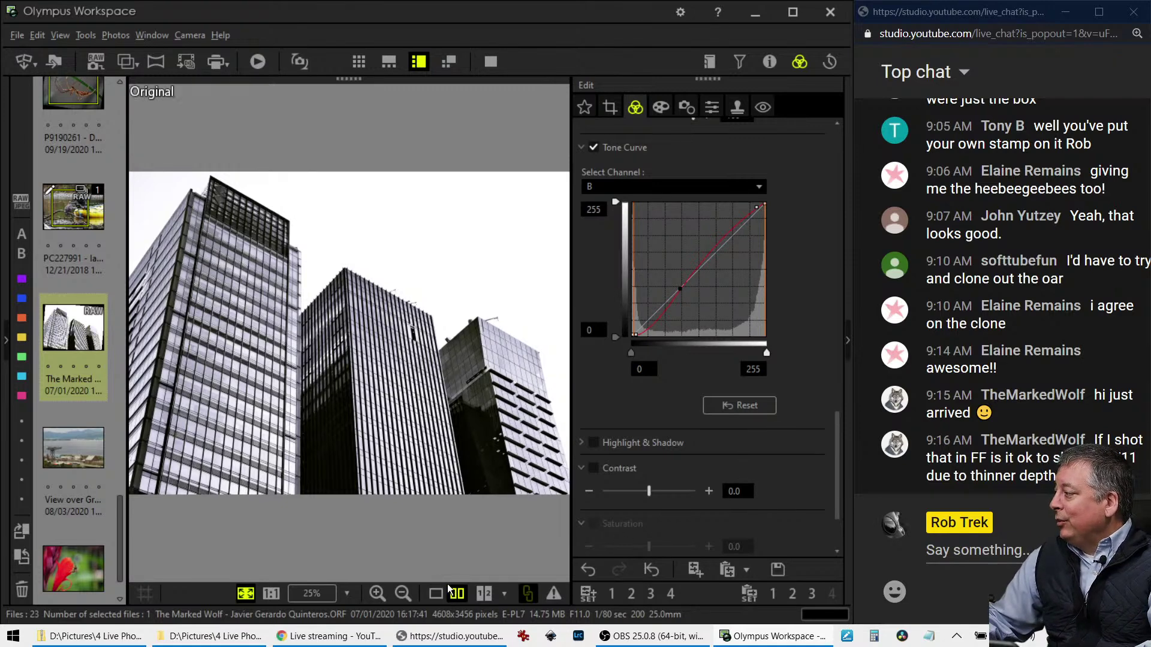
{"action": "left_click", "coordinate": [487, 62]}
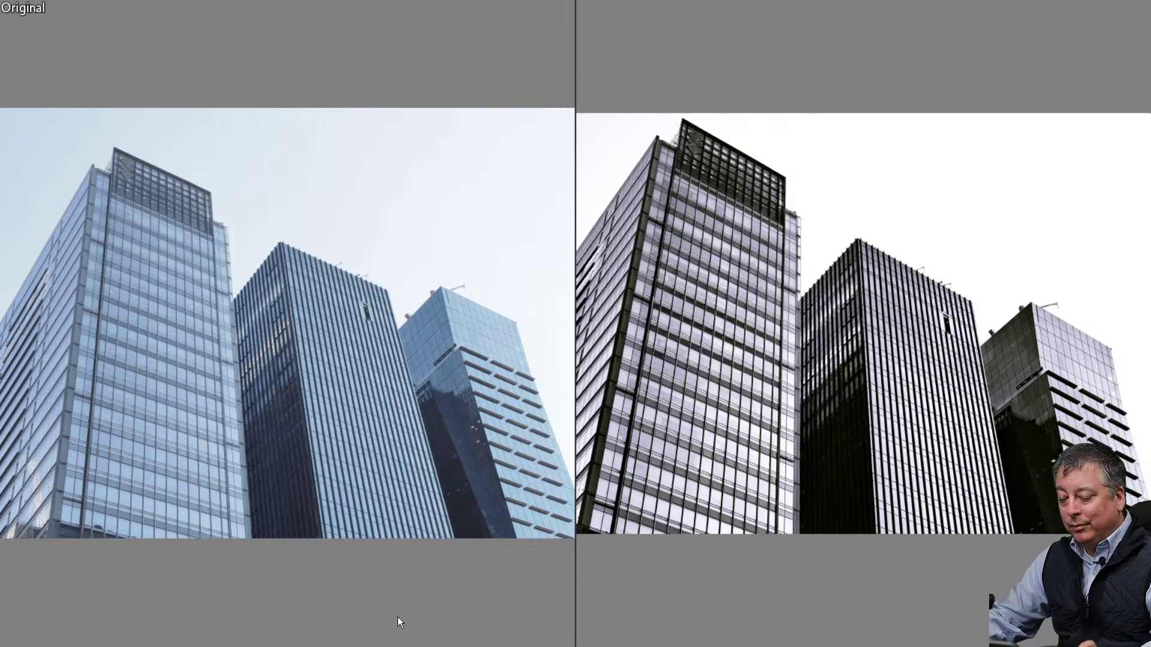
{"action": "key", "text": "Escape"}
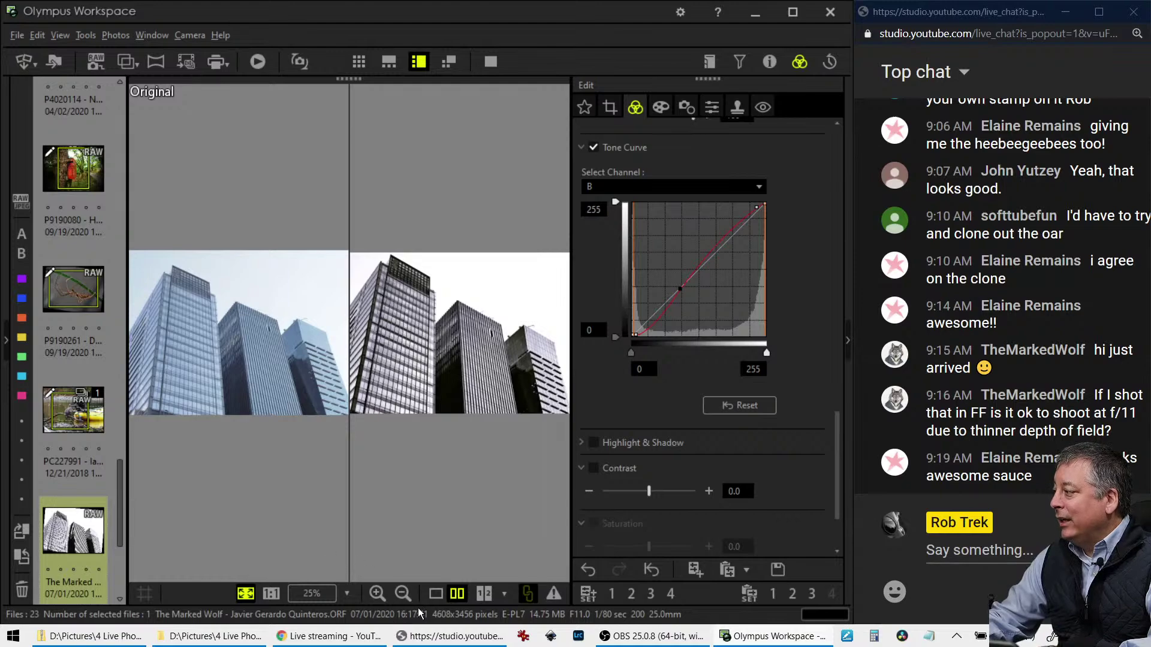
{"action": "left_click", "coordinate": [434, 595]}
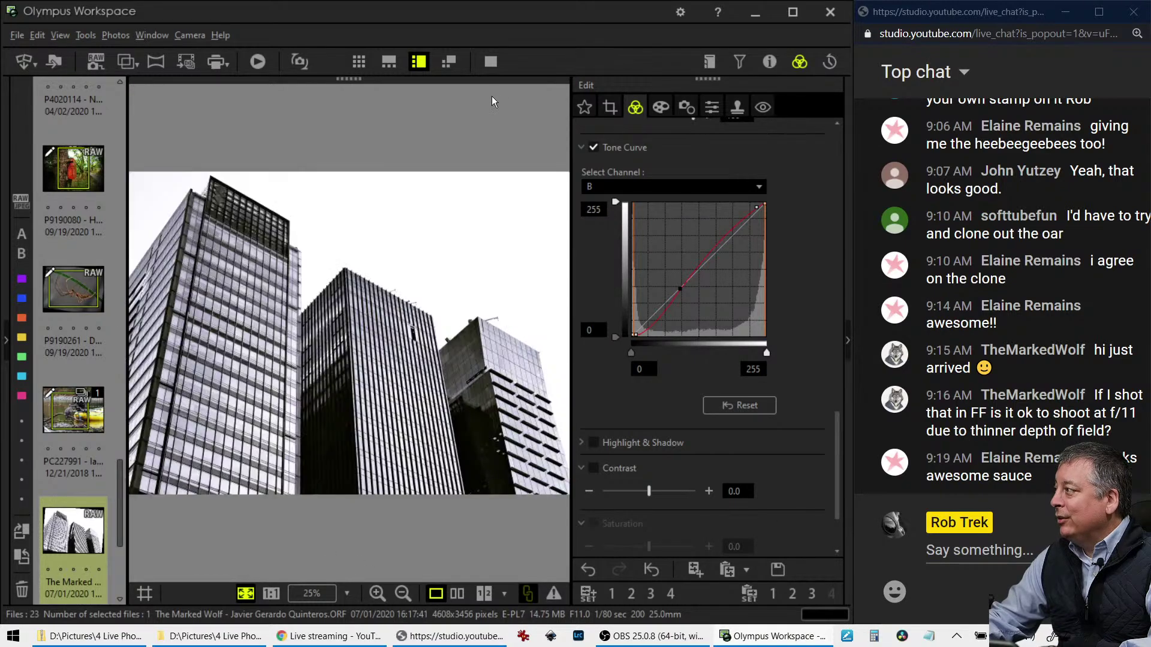
View the edited tower photo at full screen and inspect the open window on the middle tower up close
{"action": "left_click", "coordinate": [496, 61]}
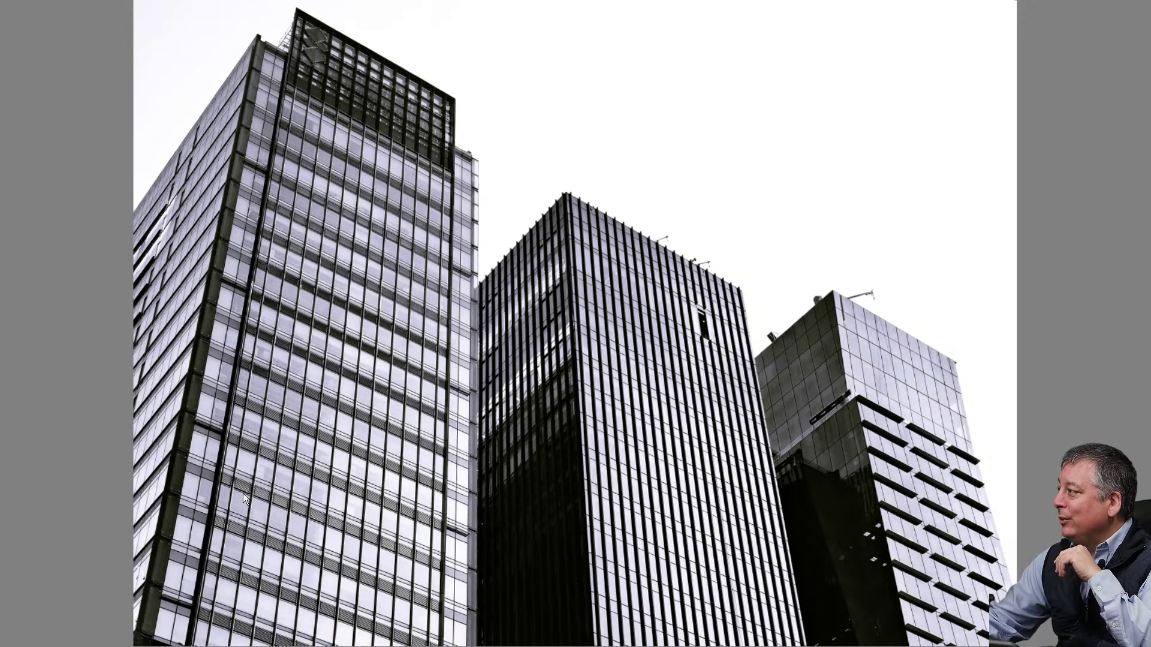
{"action": "left_click", "coordinate": [714, 332]}
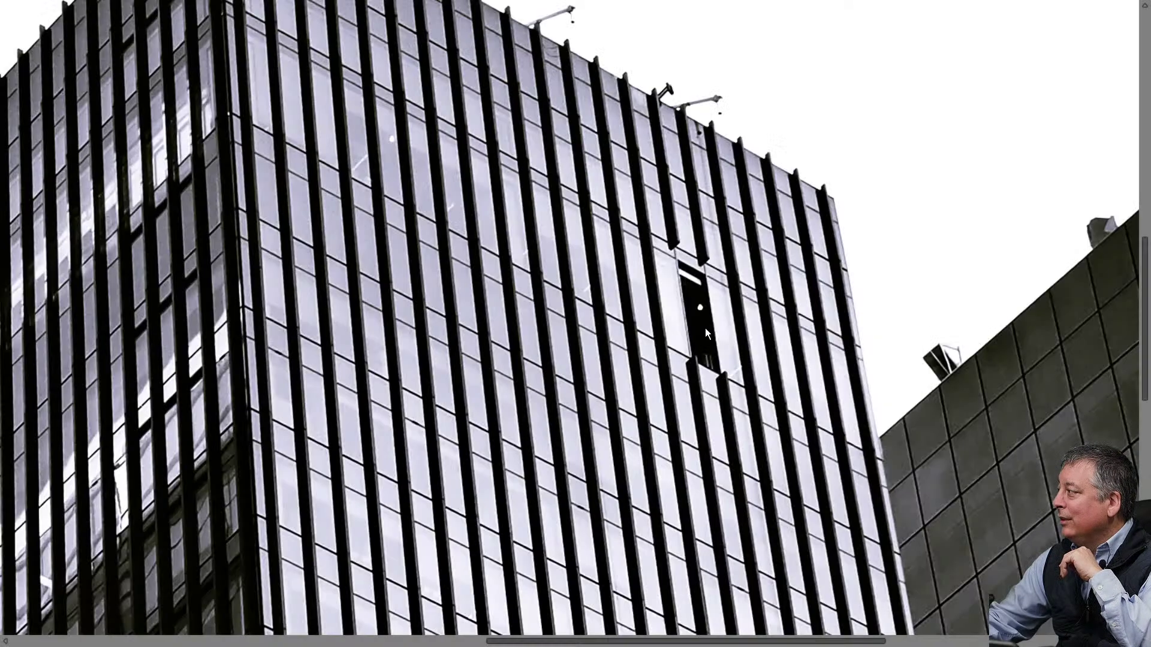
{"action": "left_click", "coordinate": [705, 328]}
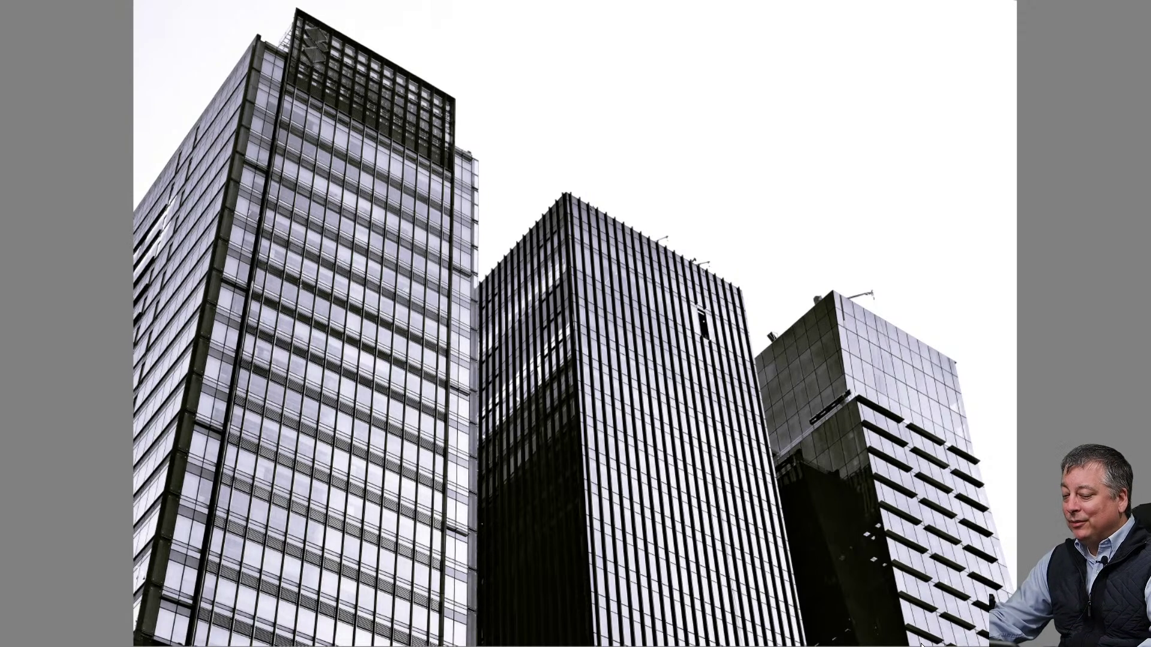
{"action": "key", "text": "Escape"}
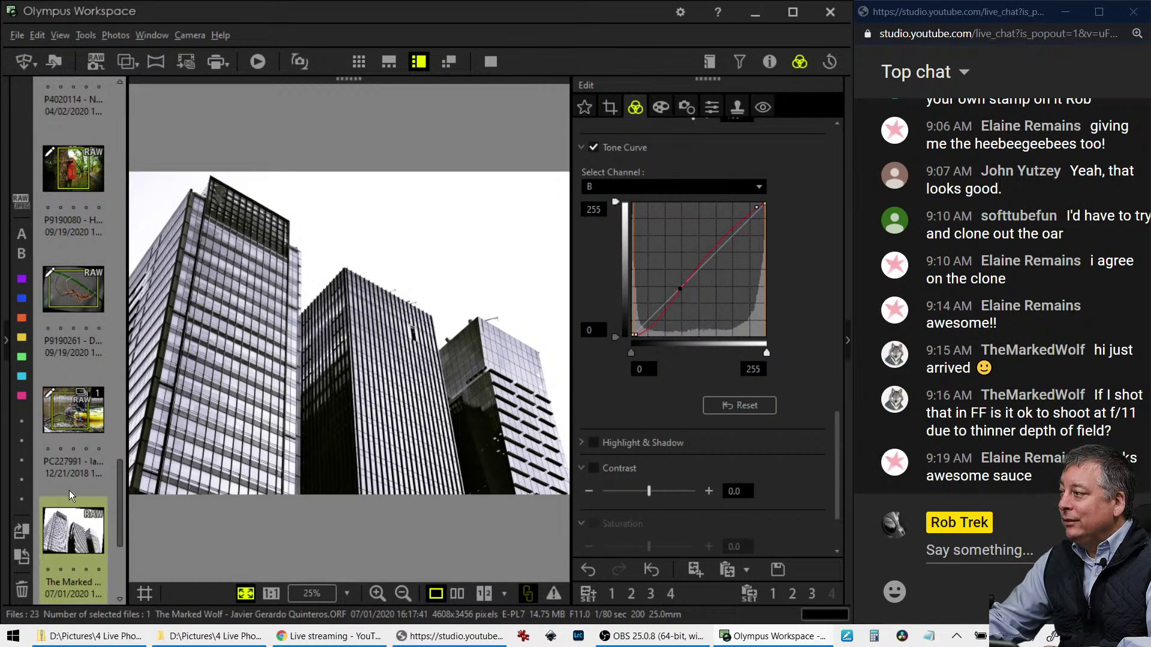
Open the View over Greenock photo and check its shooting details alongside the crane at 1:1 magnification
{"action": "scroll", "coordinate": [69, 490], "scroll_direction": "down", "scroll_amount": 2}
{"action": "left_click", "coordinate": [89, 399]}
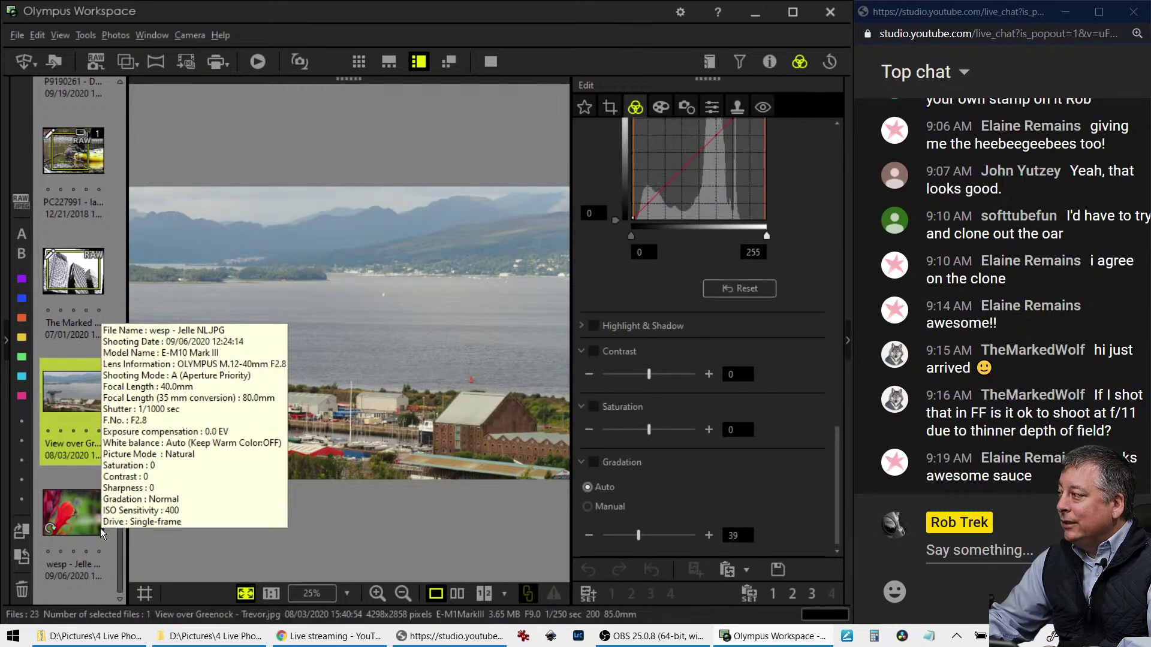
{"action": "left_click", "coordinate": [770, 61]}
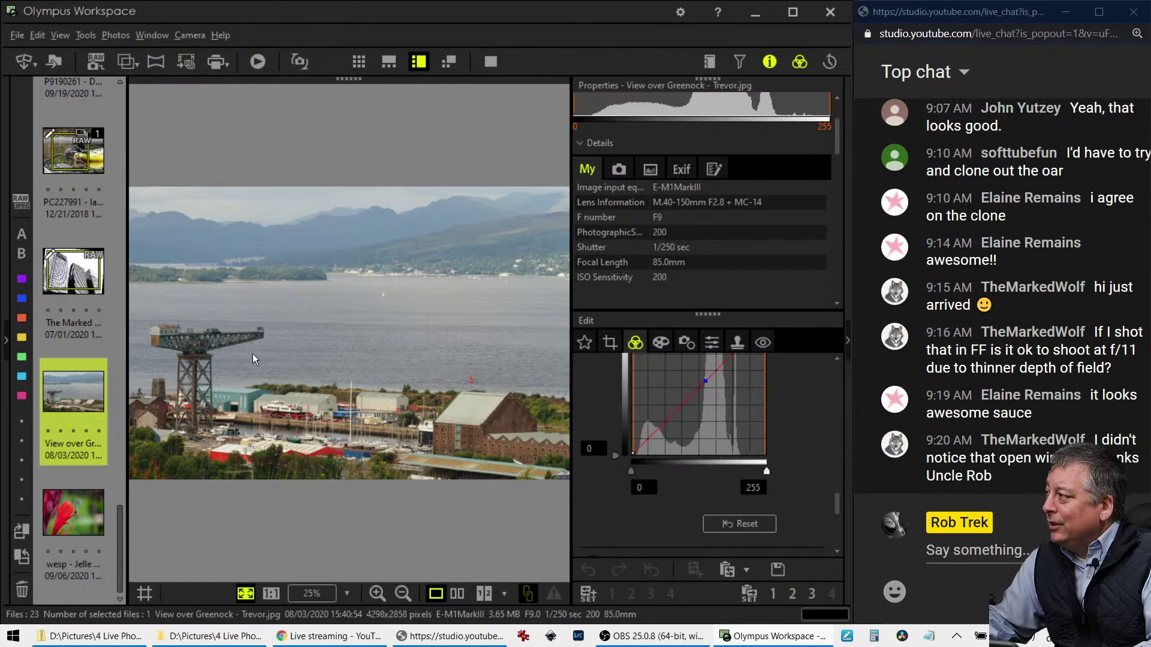
{"action": "left_click", "coordinate": [229, 347]}
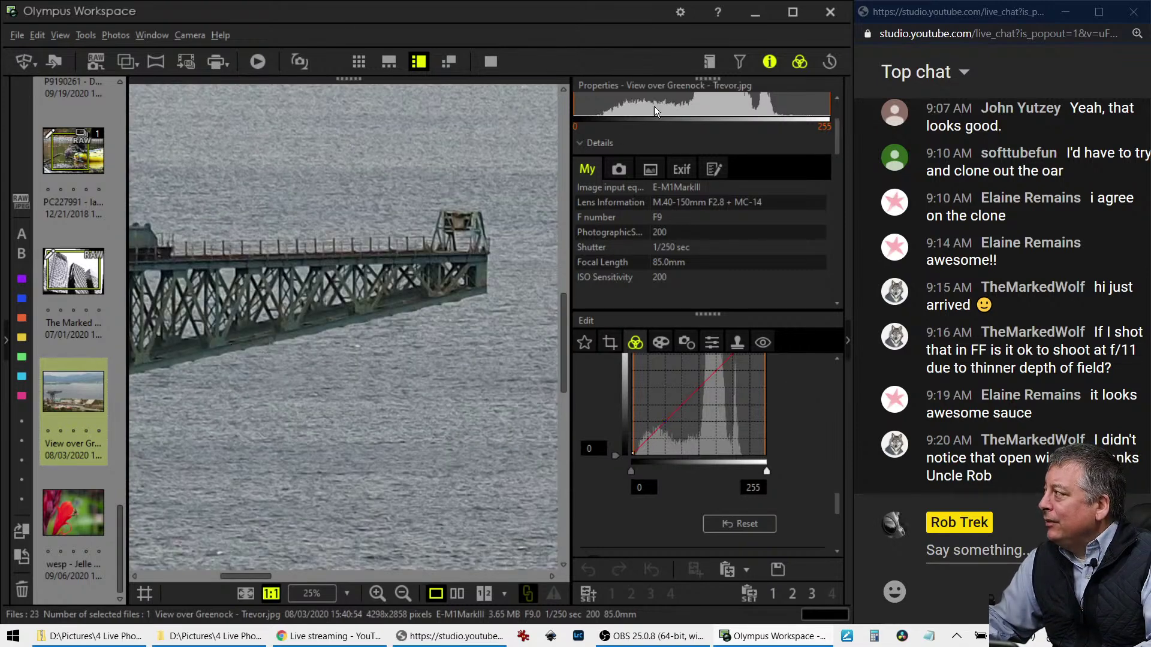
{"action": "left_click", "coordinate": [761, 62]}
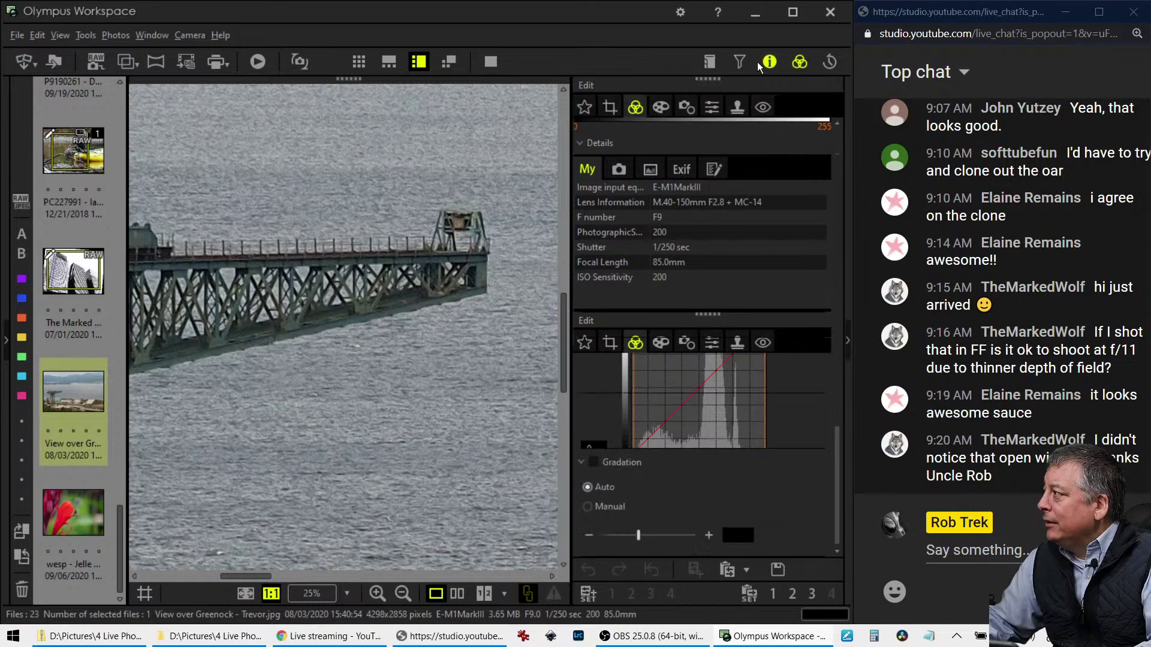
Examine the harbour crane and the distant hills of the Greenock photo at 1:1 magnification
{"action": "left_click_drag", "start_coordinate": [280, 315], "coordinate": [390, 284]}
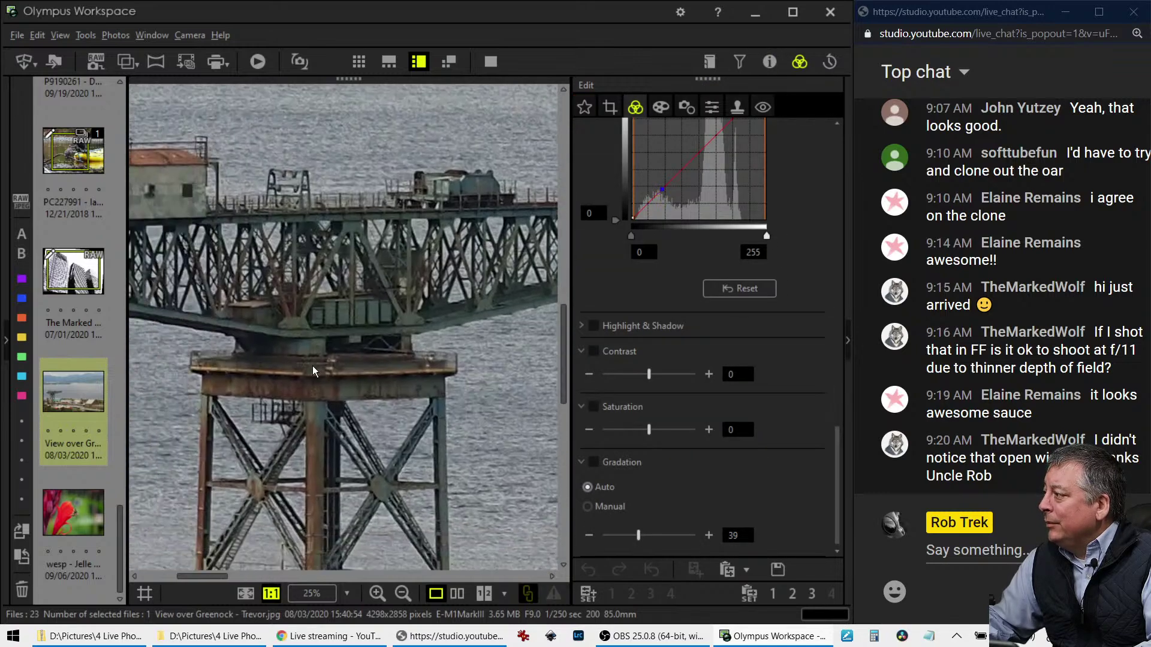
{"action": "left_click_drag", "start_coordinate": [313, 366], "coordinate": [369, 311]}
{"action": "left_click_drag", "start_coordinate": [236, 197], "coordinate": [344, 322]}
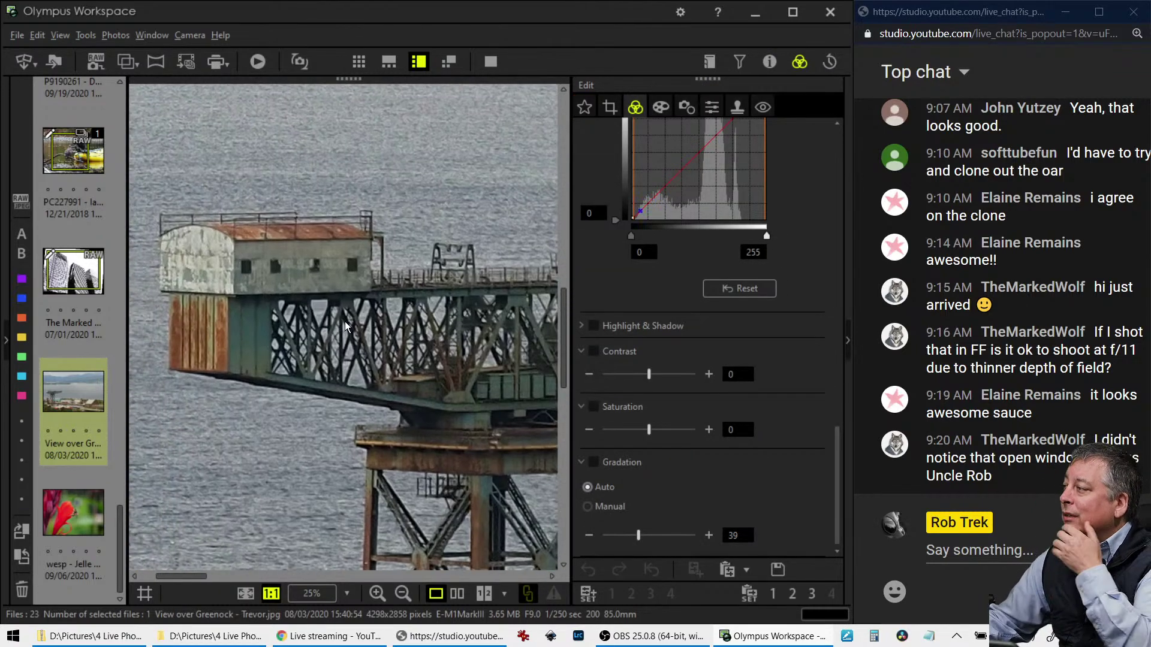
{"action": "double_click", "coordinate": [351, 327]}
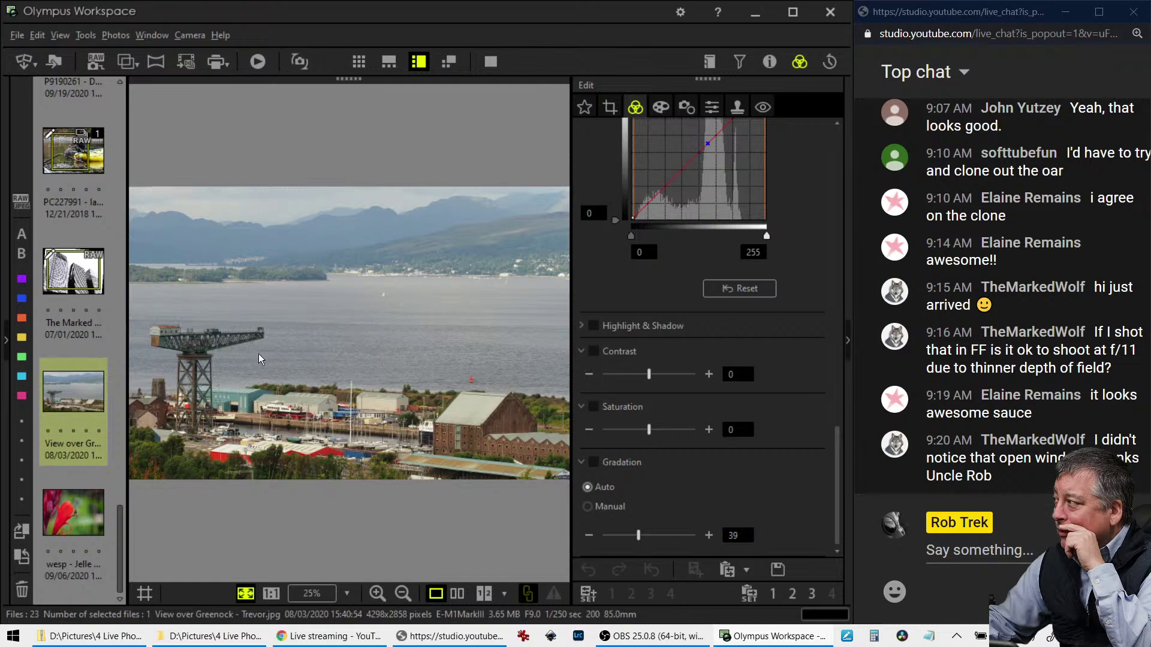
{"action": "double_click", "coordinate": [399, 206]}
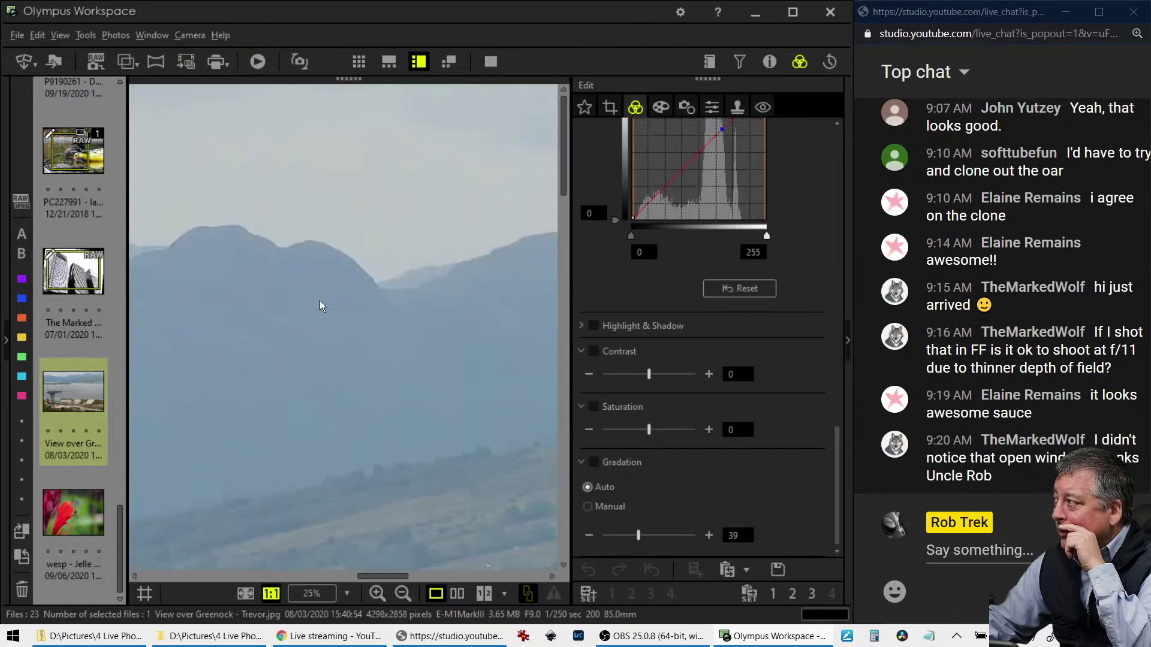
{"action": "left_click_drag", "start_coordinate": [319, 300], "coordinate": [426, 270]}
{"action": "double_click", "coordinate": [384, 308]}
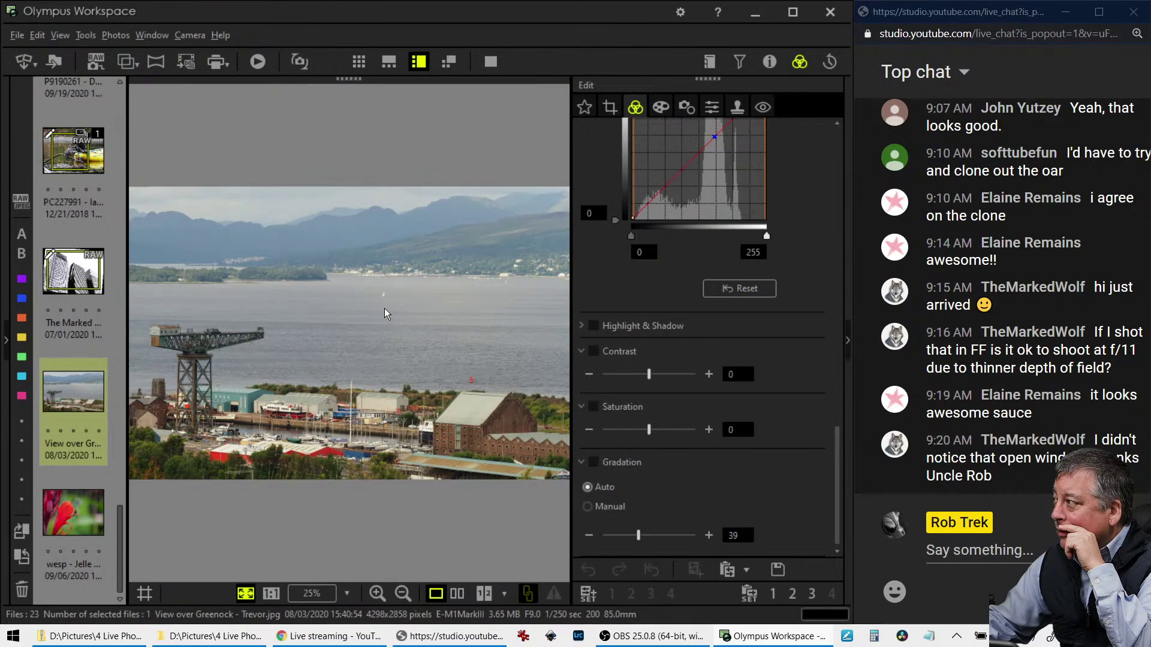
Examine the crane's cabin, the red-hulled ship and the surrounding dock in the Greenock photo at 1:1 magnification
{"action": "double_click", "coordinate": [160, 349]}
{"action": "left_click_drag", "start_coordinate": [167, 327], "coordinate": [217, 337]}
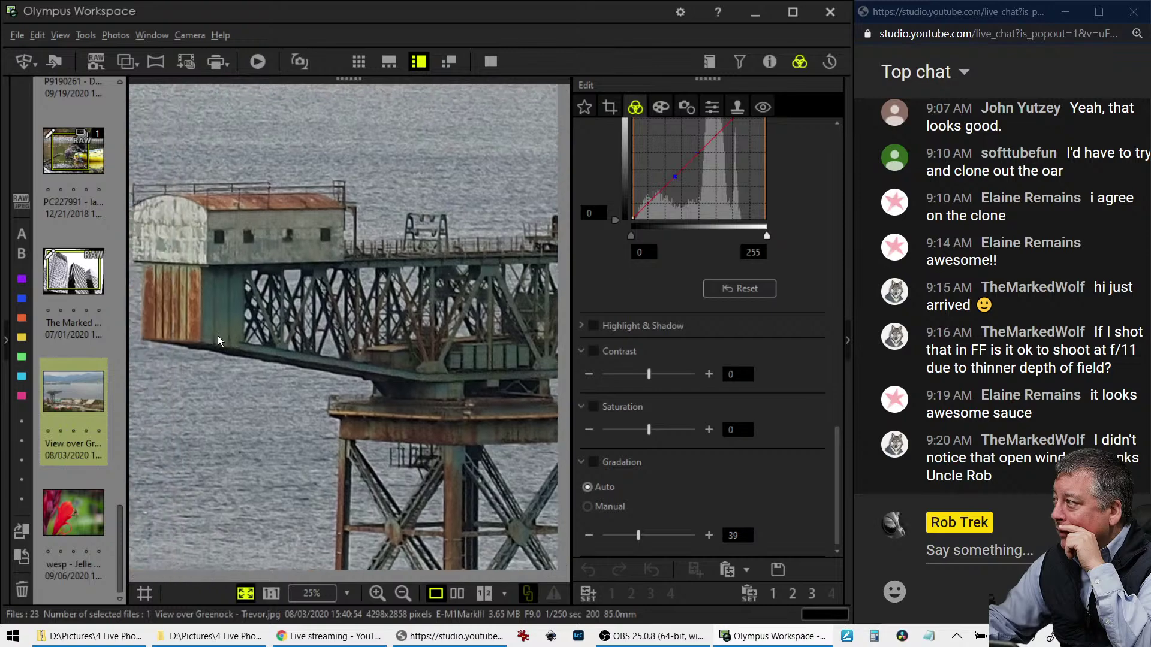
{"action": "double_click", "coordinate": [218, 335]}
{"action": "double_click", "coordinate": [283, 430]}
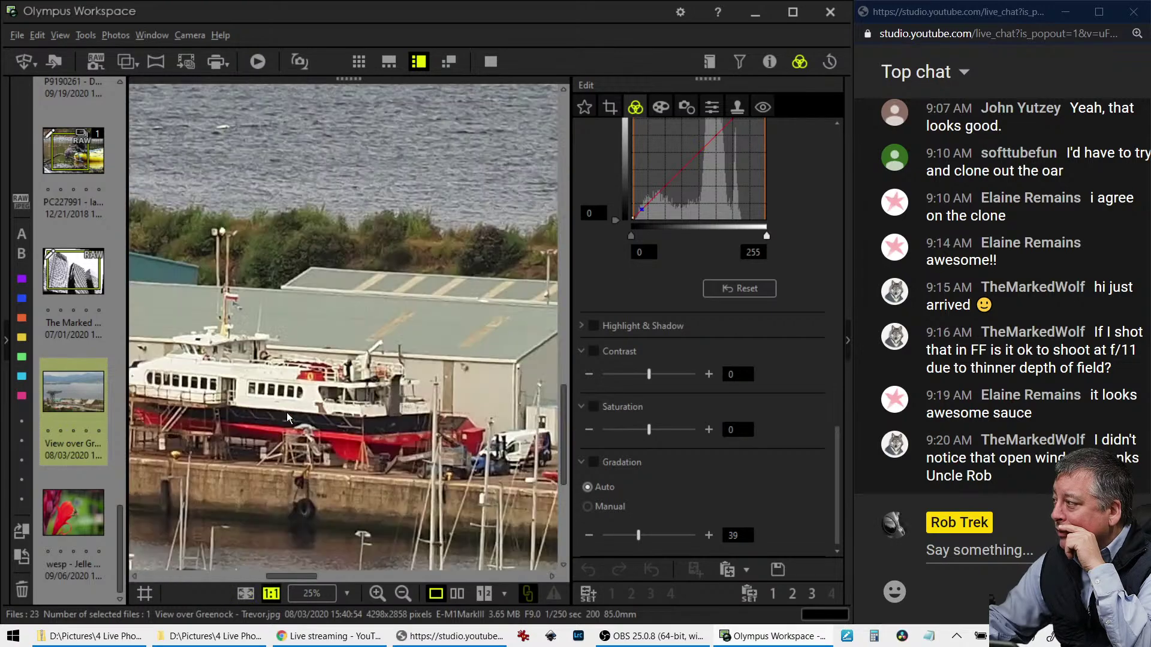
{"action": "left_click_drag", "start_coordinate": [287, 412], "coordinate": [386, 319]}
{"action": "double_click", "coordinate": [386, 319]}
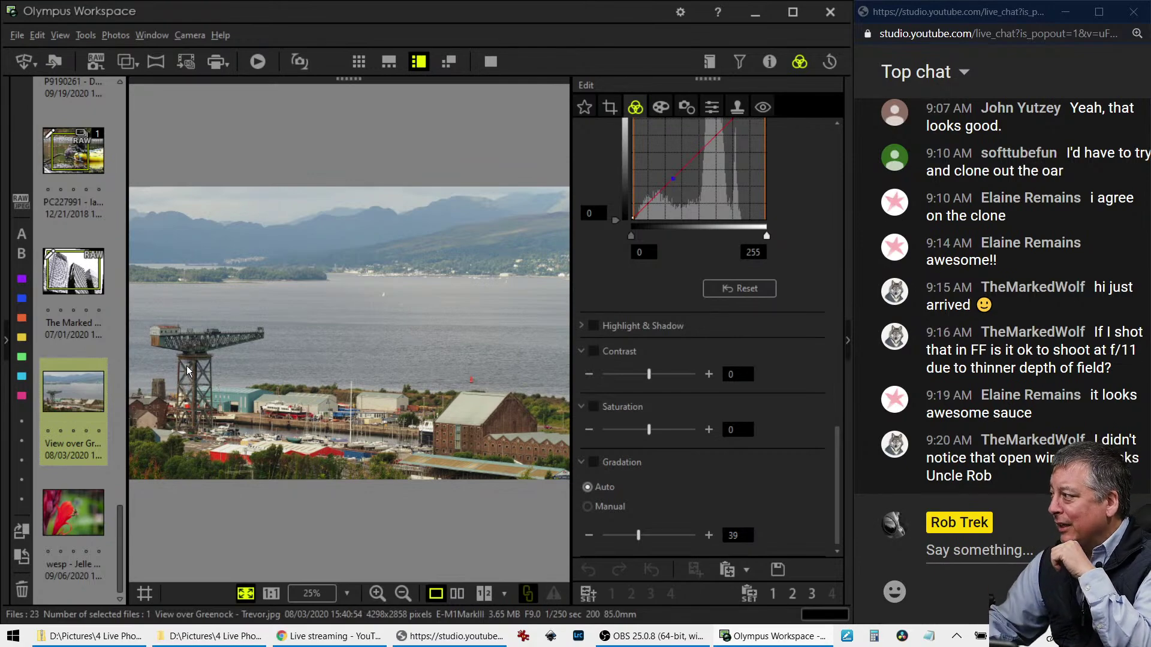
{"action": "left_click", "coordinate": [222, 408]}
{"action": "left_click_drag", "start_coordinate": [346, 393], "coordinate": [236, 319]}
{"action": "left_click", "coordinate": [398, 355]}
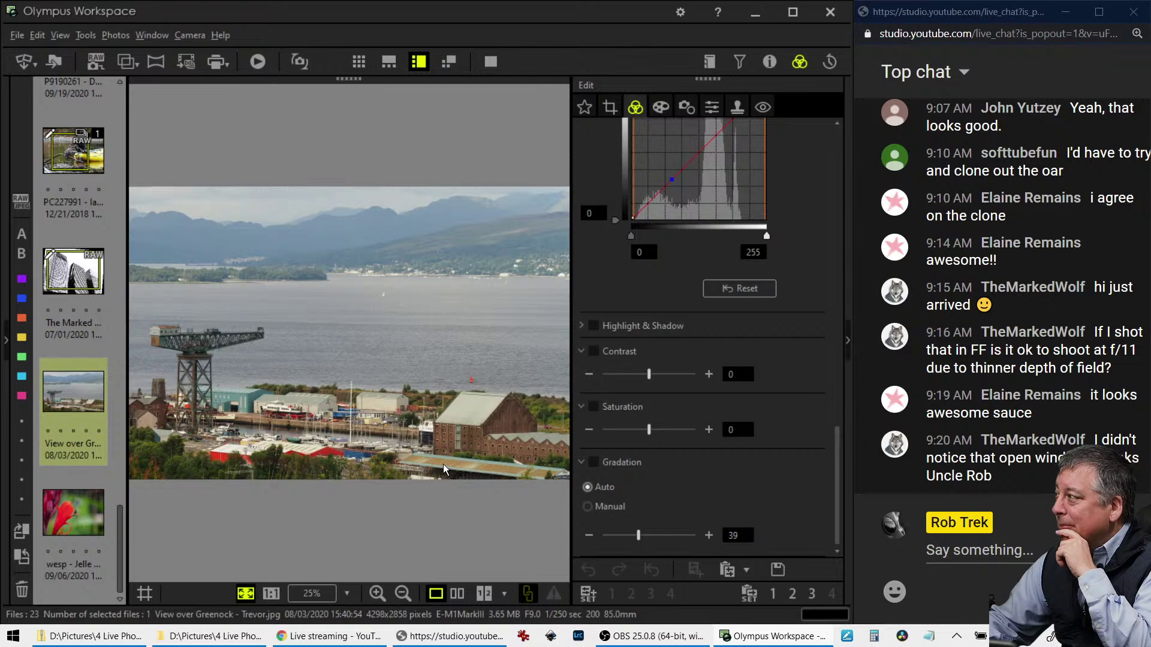
Start cropping the Greenock photo and set the tilt adjustment to -0.2 degrees
{"action": "left_click", "coordinate": [606, 114]}
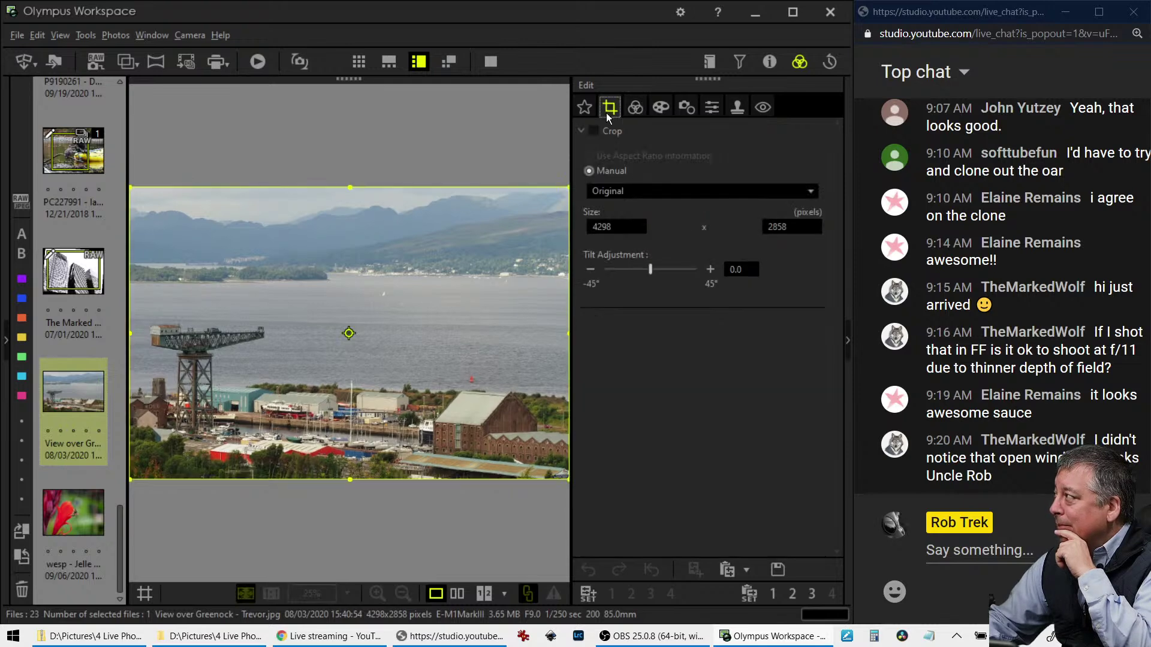
{"action": "left_click", "coordinate": [591, 270]}
{"action": "left_click", "coordinate": [590, 270]}
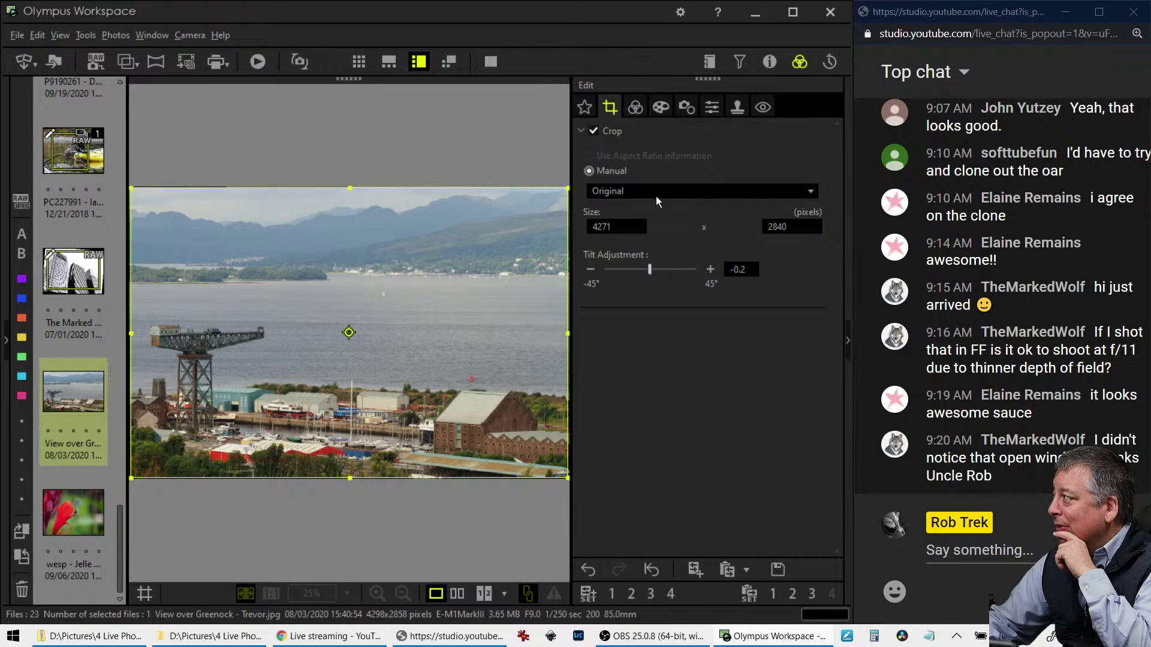
Try a 16:9 crop on the Greenock photo with the frame moved slightly lower
{"action": "left_click", "coordinate": [639, 193]}
{"action": "left_click", "coordinate": [635, 251]}
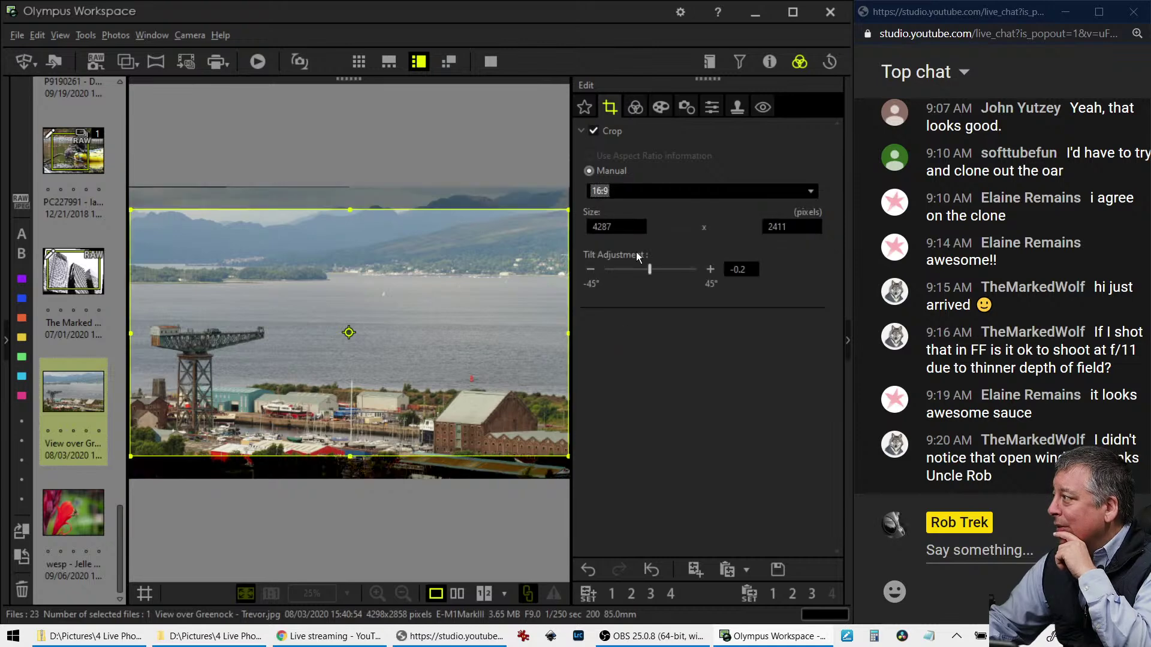
{"action": "left_click_drag", "start_coordinate": [414, 334], "coordinate": [414, 345]}
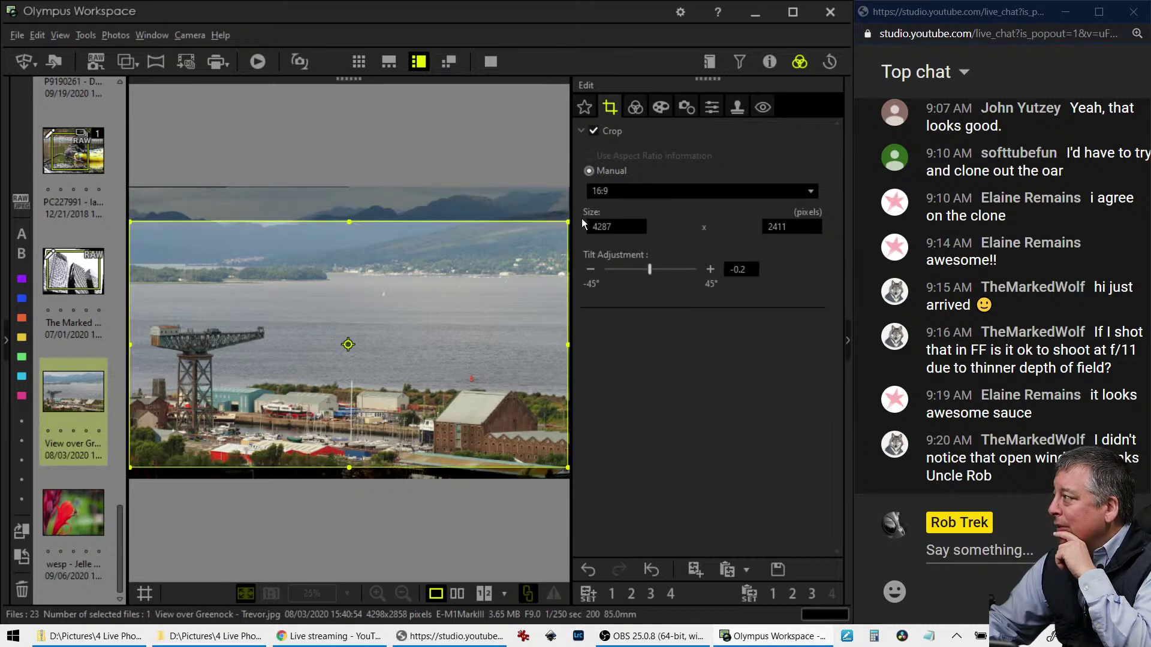
Set the crop ratio to 16.0:7.0, shrink the frame to 4239 x 1855 pixels and lower it over the harbour foreground
{"action": "left_click", "coordinate": [626, 191]}
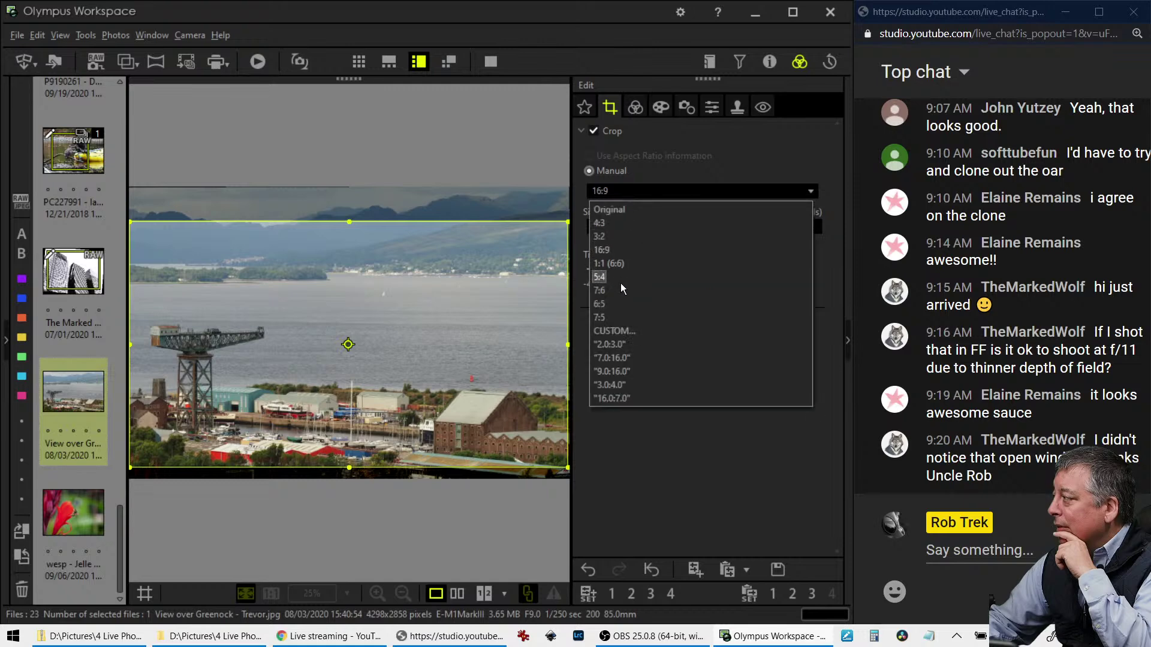
{"action": "left_click", "coordinate": [617, 398]}
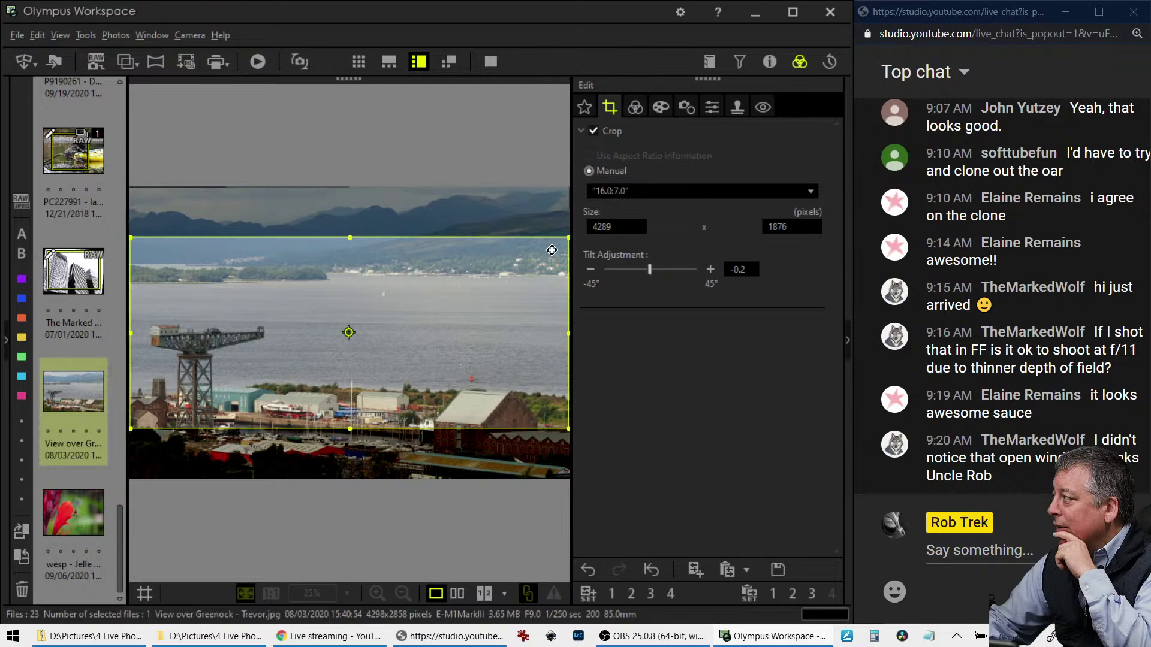
{"action": "left_click_drag", "start_coordinate": [561, 242], "coordinate": [556, 247]}
{"action": "left_click_drag", "start_coordinate": [452, 282], "coordinate": [453, 362]}
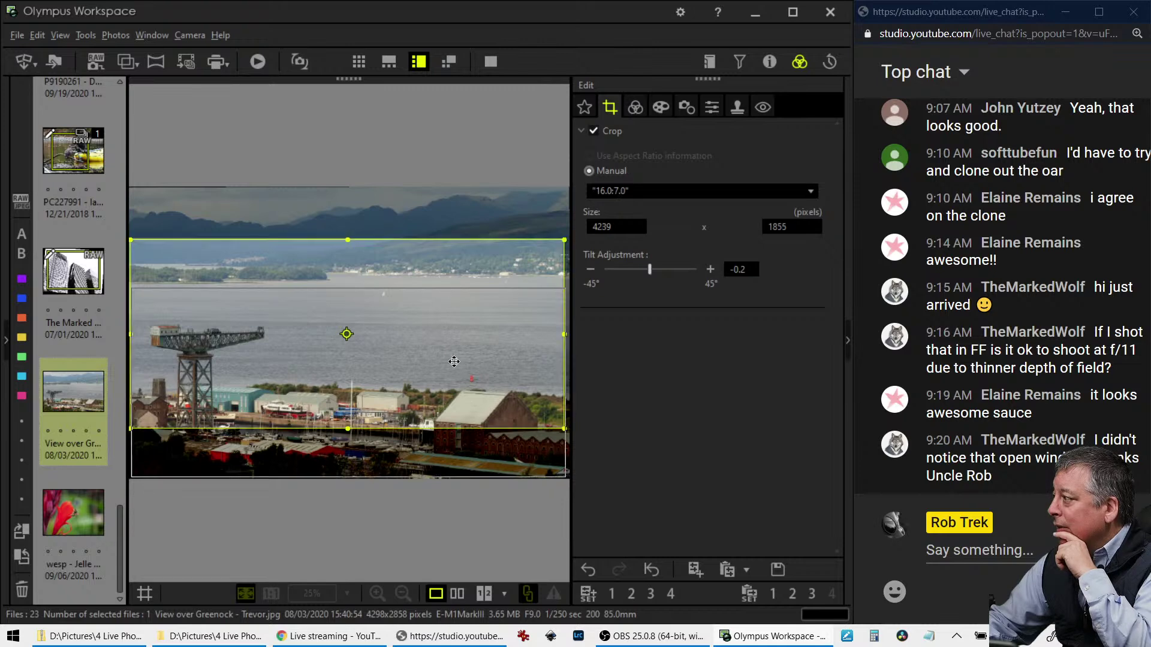
Preview the 16.0:7.0 crop of the Greenock photo and set its tilt adjustment to -0.4 degrees
{"action": "left_click", "coordinate": [635, 107]}
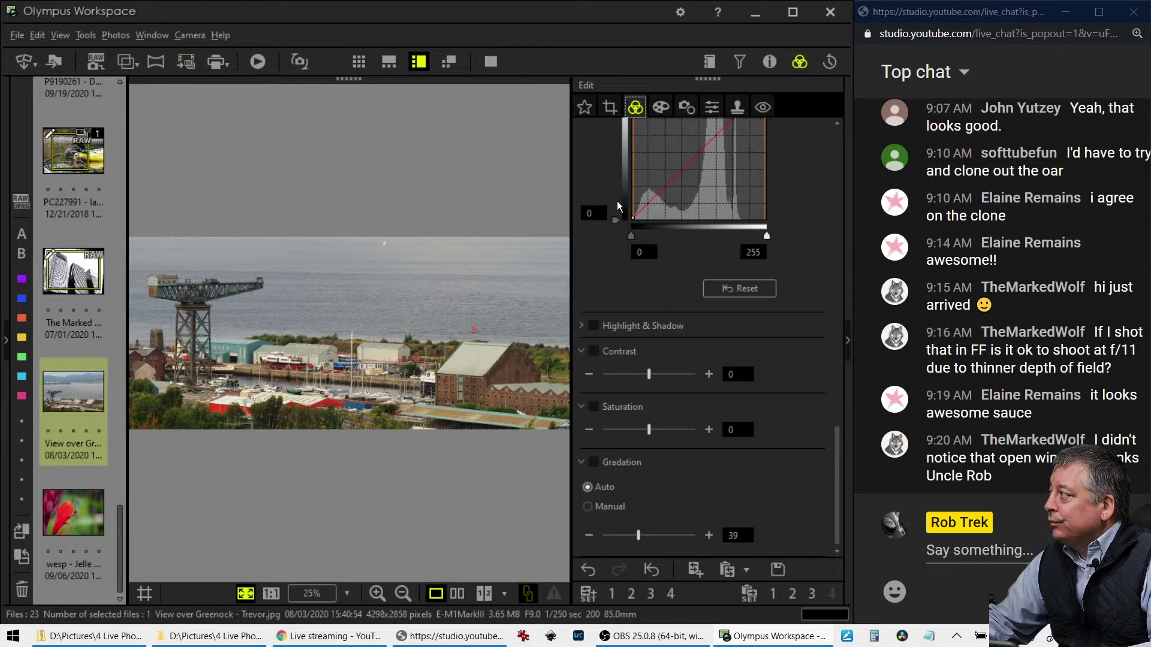
{"action": "left_click", "coordinate": [610, 107]}
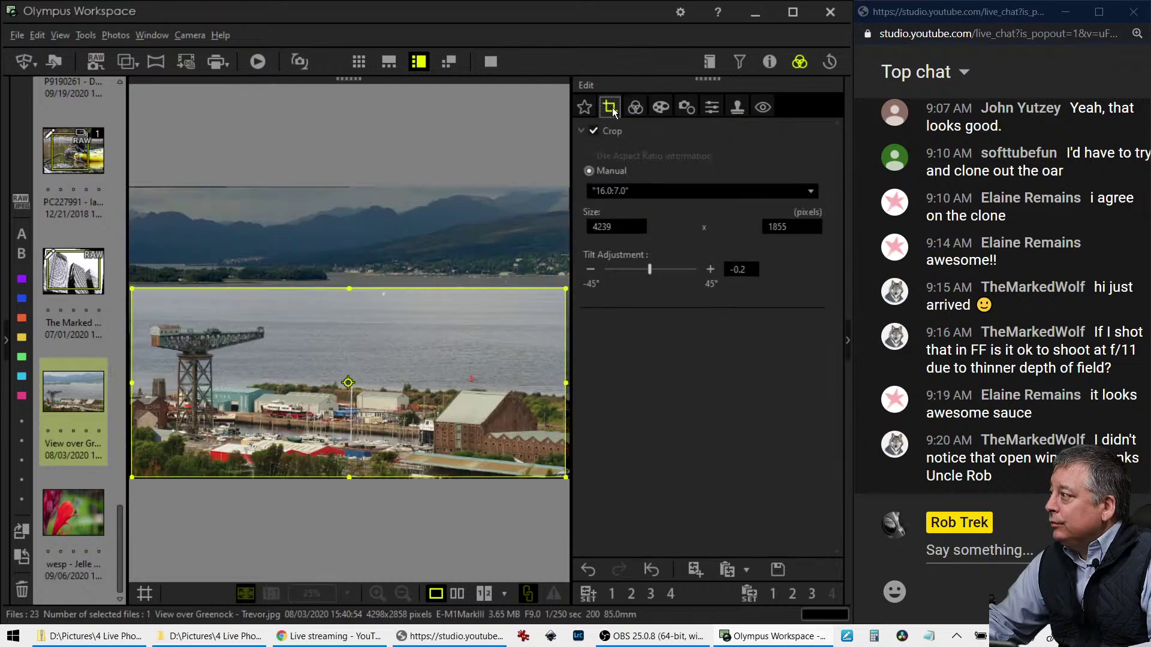
{"action": "left_click", "coordinate": [595, 271]}
{"action": "left_click", "coordinate": [596, 271]}
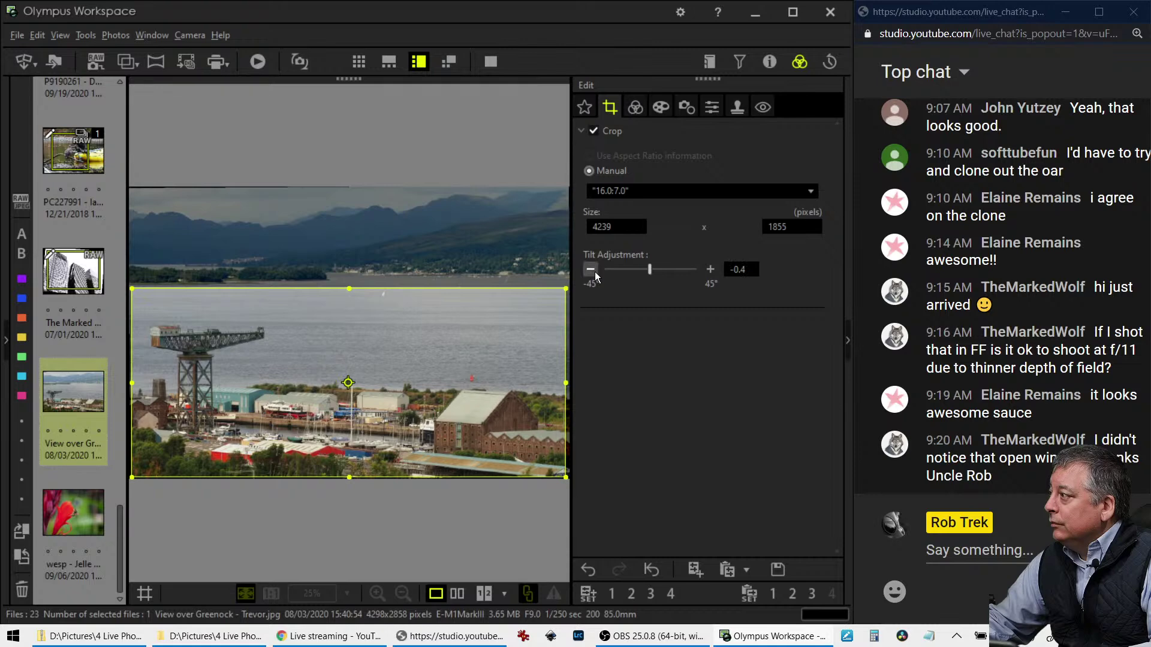
Set the crop ratio to 2.0:3.0, shrink the frame to 1822 x 2732 pixels, place it around the crane and preview the result
{"action": "left_click", "coordinate": [624, 192]}
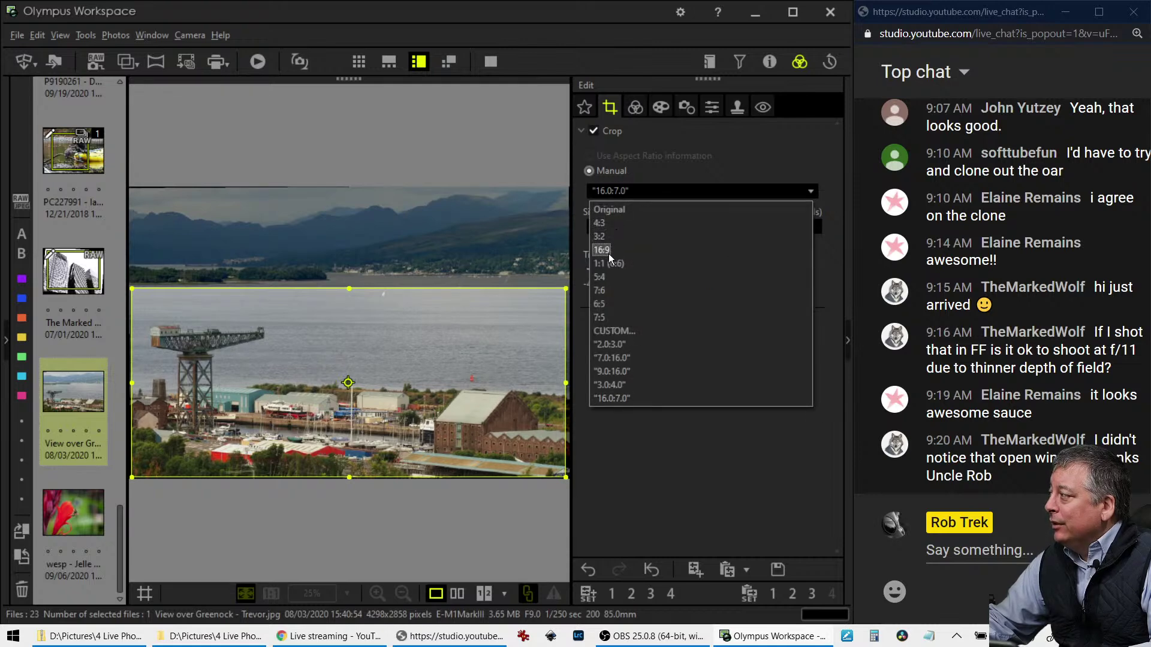
{"action": "left_click", "coordinate": [613, 348]}
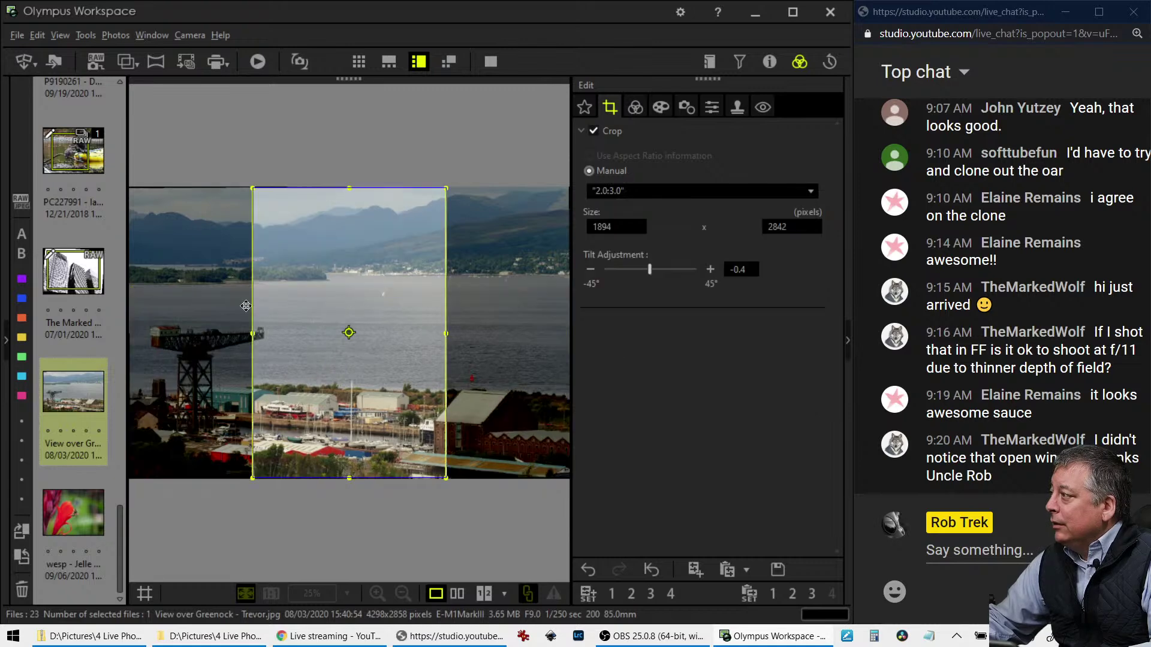
{"action": "left_click_drag", "start_coordinate": [341, 188], "coordinate": [213, 234]}
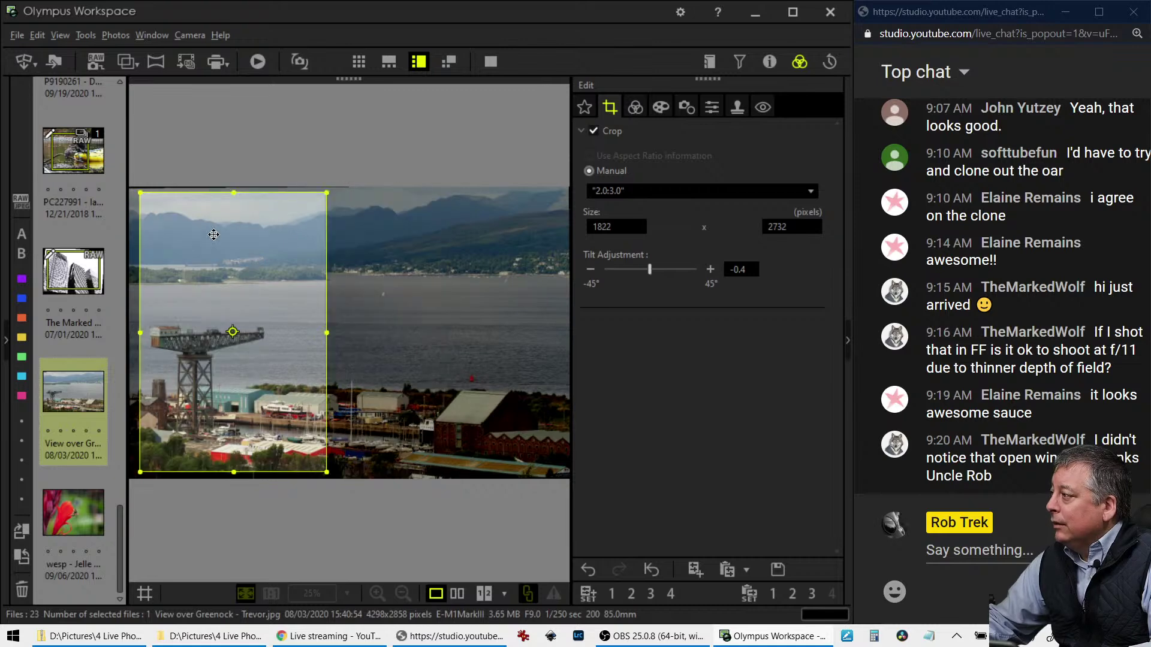
{"action": "left_click", "coordinate": [635, 107]}
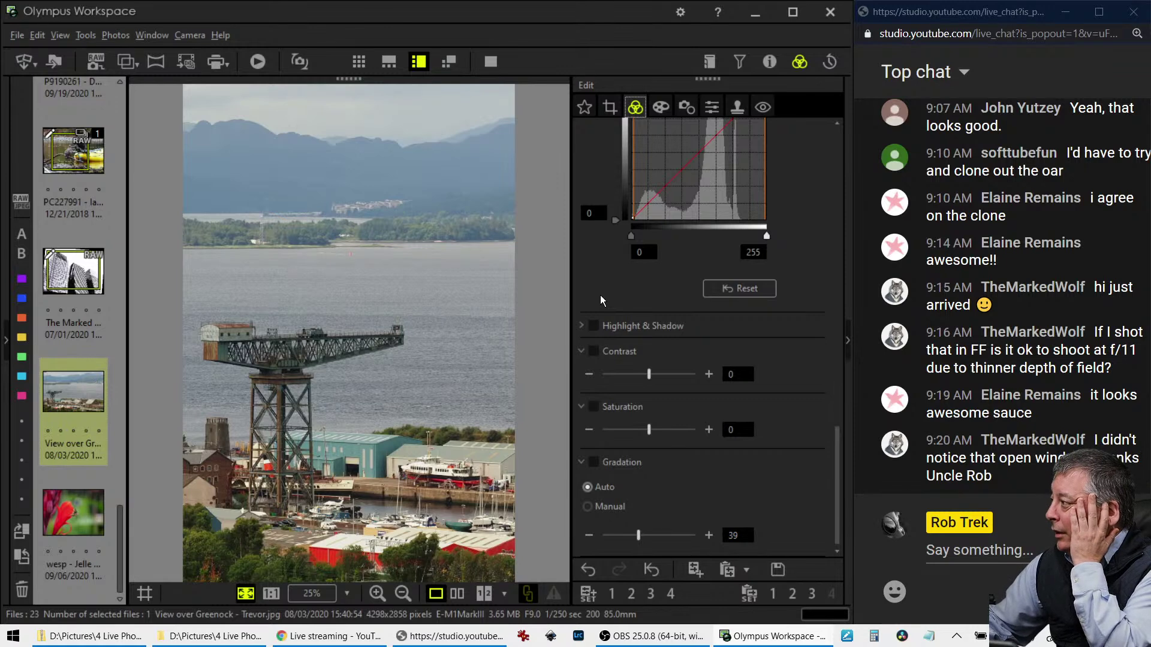
Try the Pop Art filter on the cropped crane photo
{"action": "left_click", "coordinate": [660, 108]}
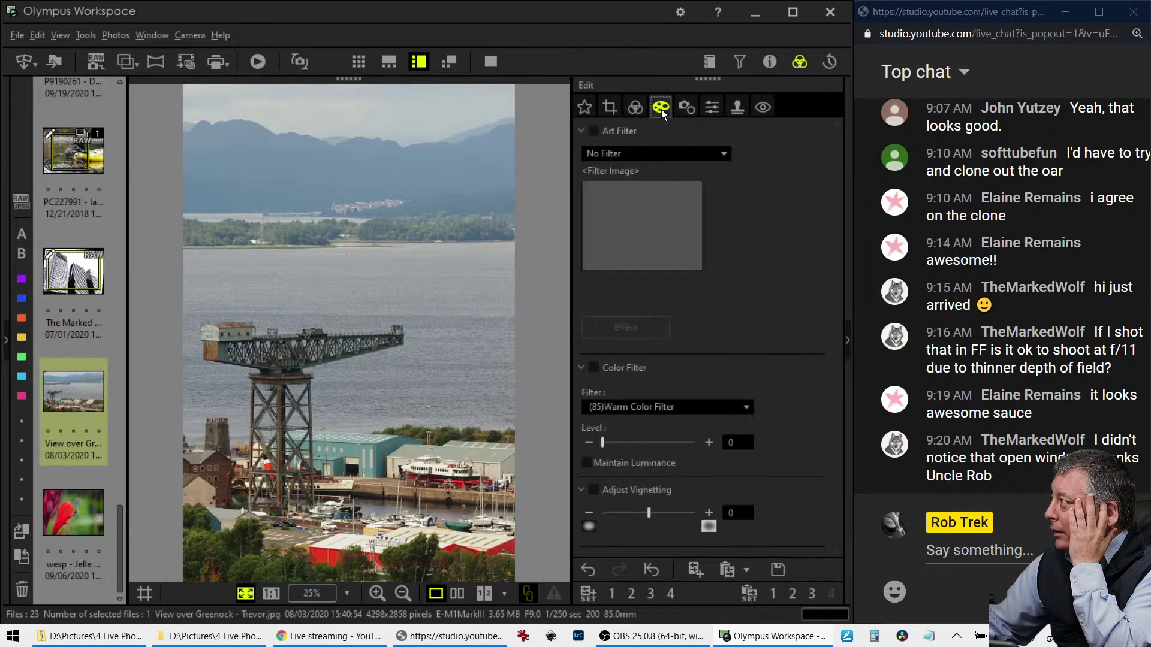
{"action": "left_click", "coordinate": [655, 154]}
{"action": "left_click", "coordinate": [647, 186]}
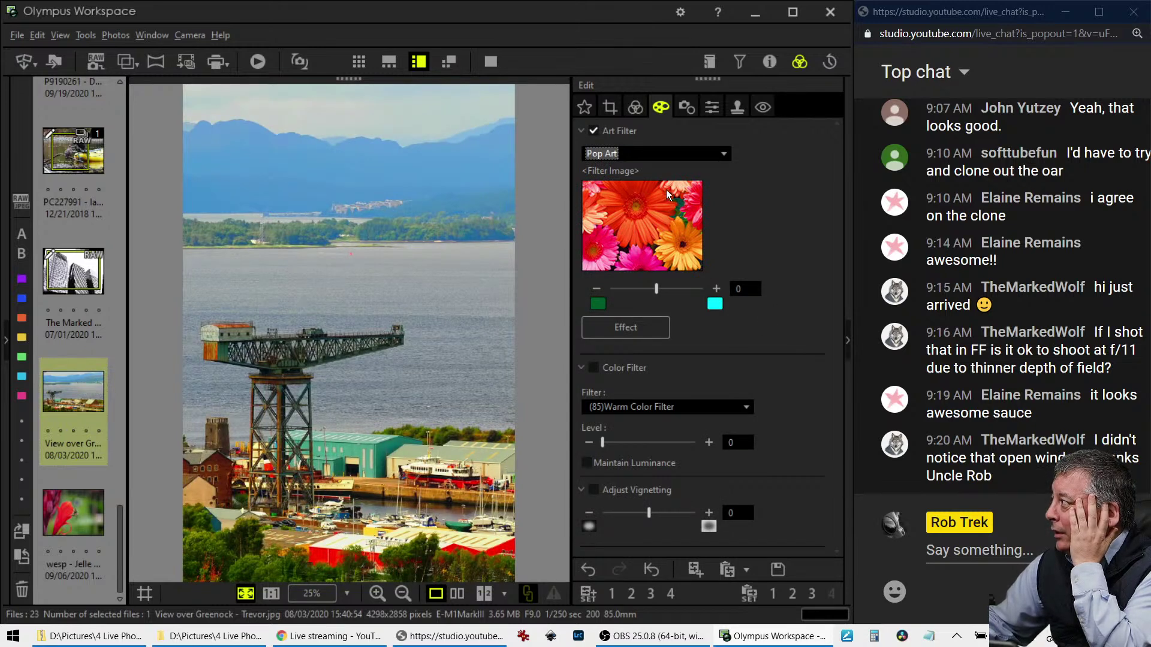
Apply Dehaze to the crane photo at a level of 100
{"action": "left_click", "coordinate": [635, 109]}
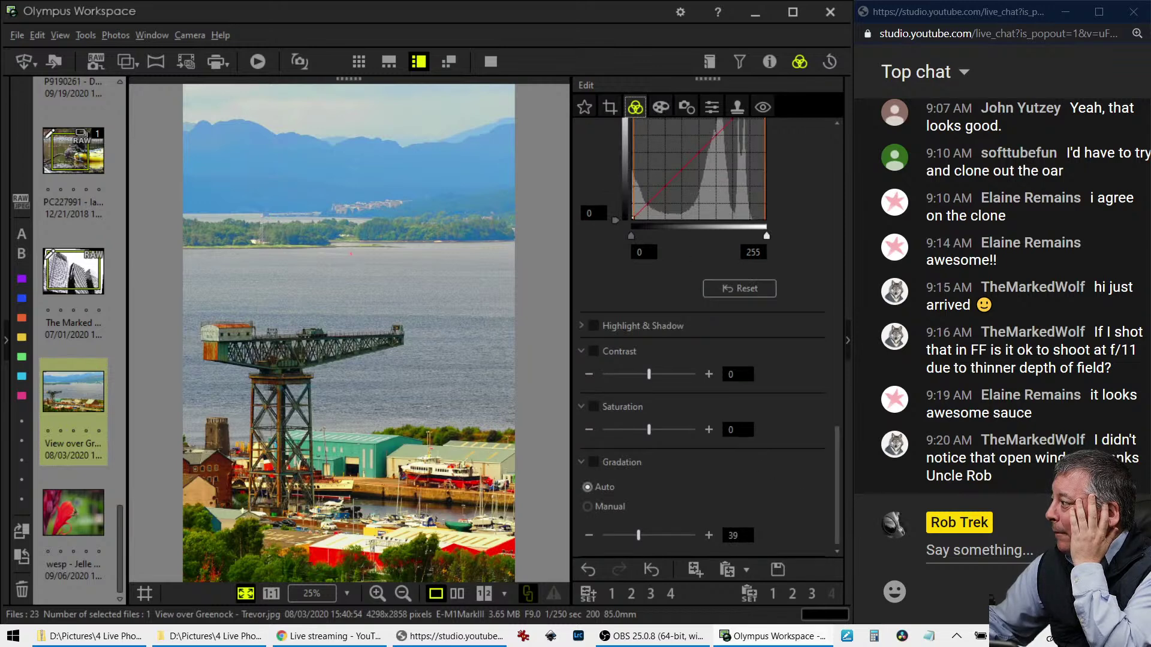
{"action": "scroll", "coordinate": [738, 429], "scroll_direction": "up", "scroll_amount": 4}
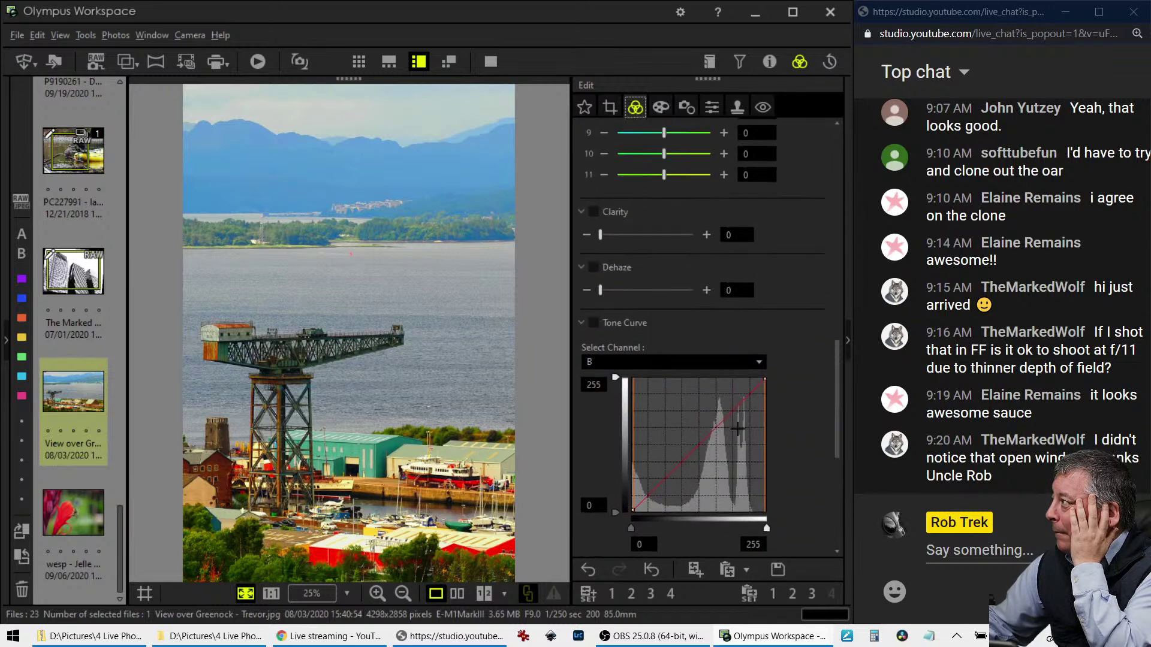
{"action": "scroll", "coordinate": [738, 430], "scroll_direction": "down", "scroll_amount": 3}
{"action": "scroll", "coordinate": [721, 440], "scroll_direction": "up", "scroll_amount": 10}
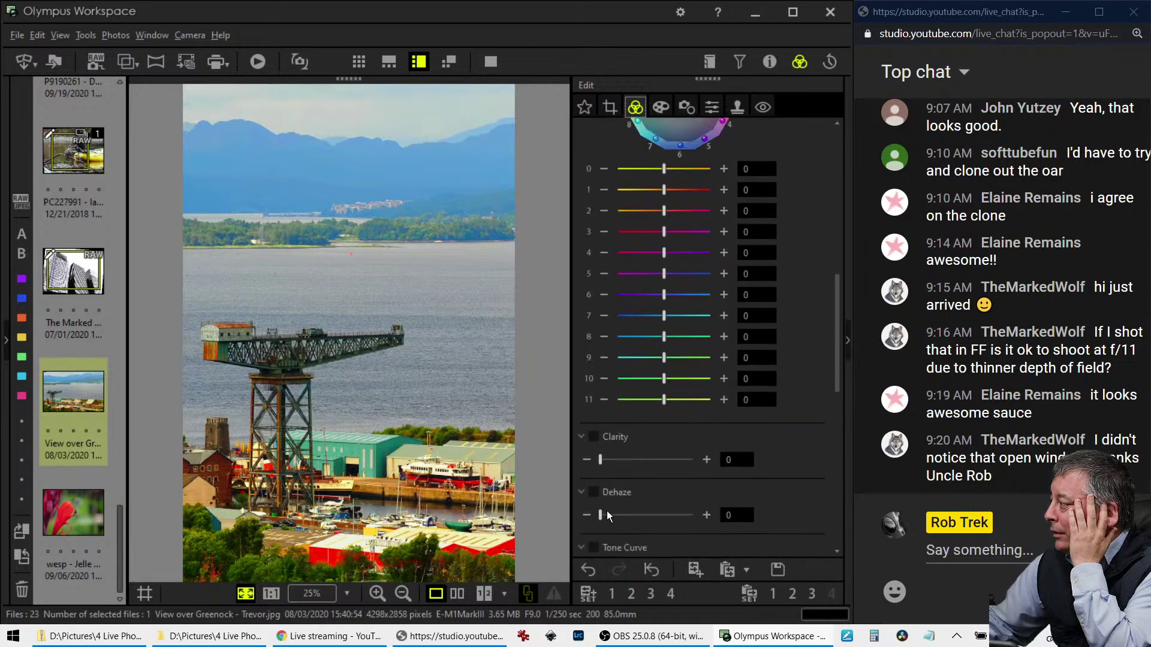
{"action": "left_click_drag", "start_coordinate": [601, 514], "coordinate": [695, 526]}
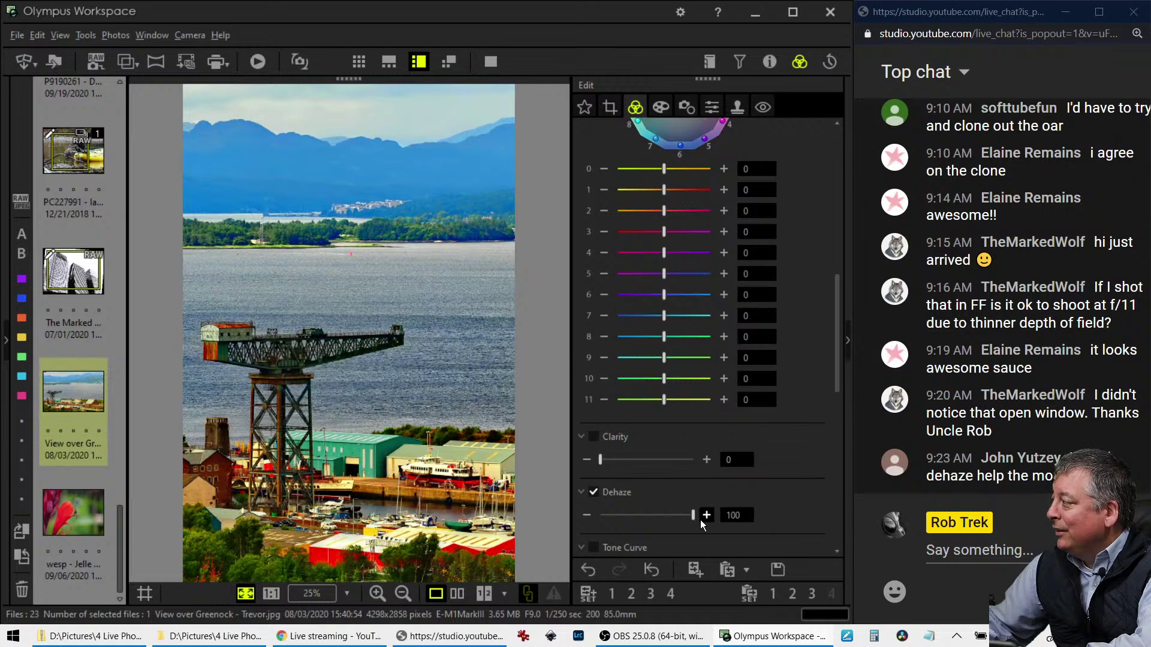
Remove the art filter from the crane photo by choosing No Filter
{"action": "left_click", "coordinate": [661, 107]}
{"action": "left_click", "coordinate": [646, 154]}
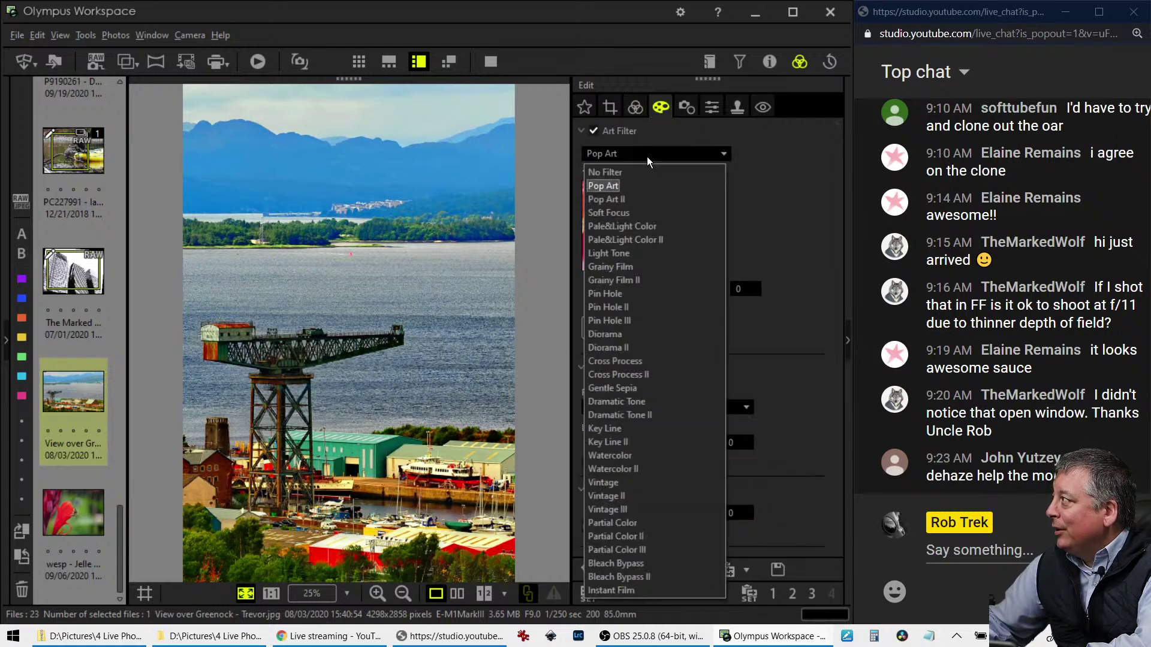
{"action": "left_click", "coordinate": [644, 170]}
Raise the photo's overall saturation to 45
{"action": "left_click", "coordinate": [635, 108]}
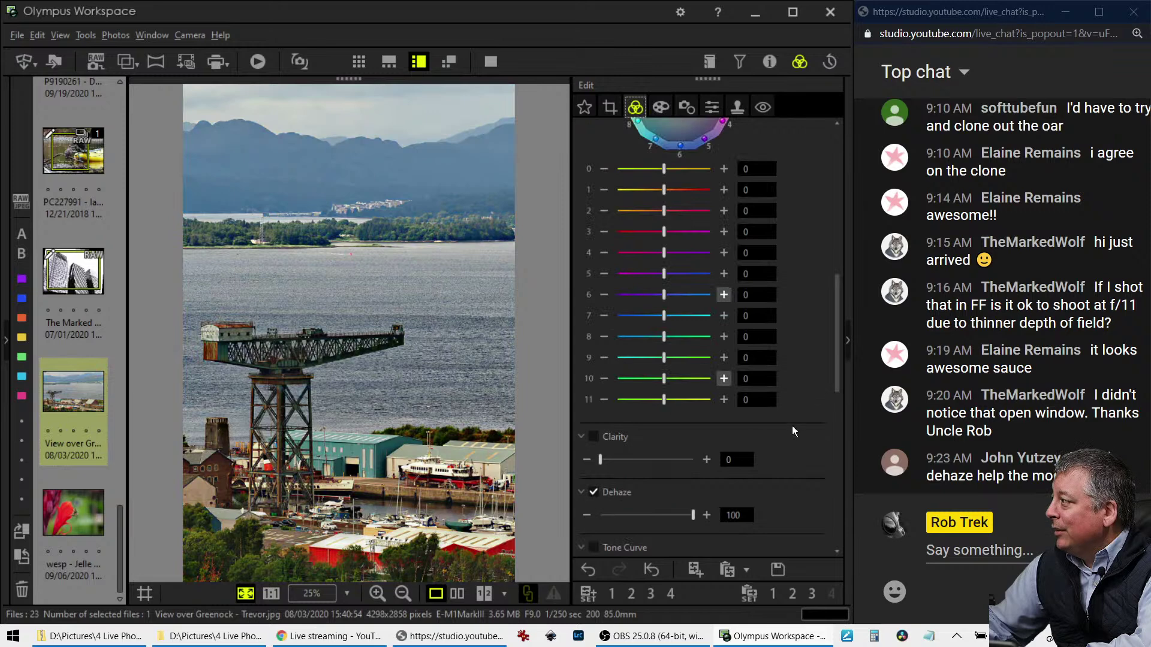
{"action": "left_click_drag", "start_coordinate": [835, 290], "coordinate": [831, 468]}
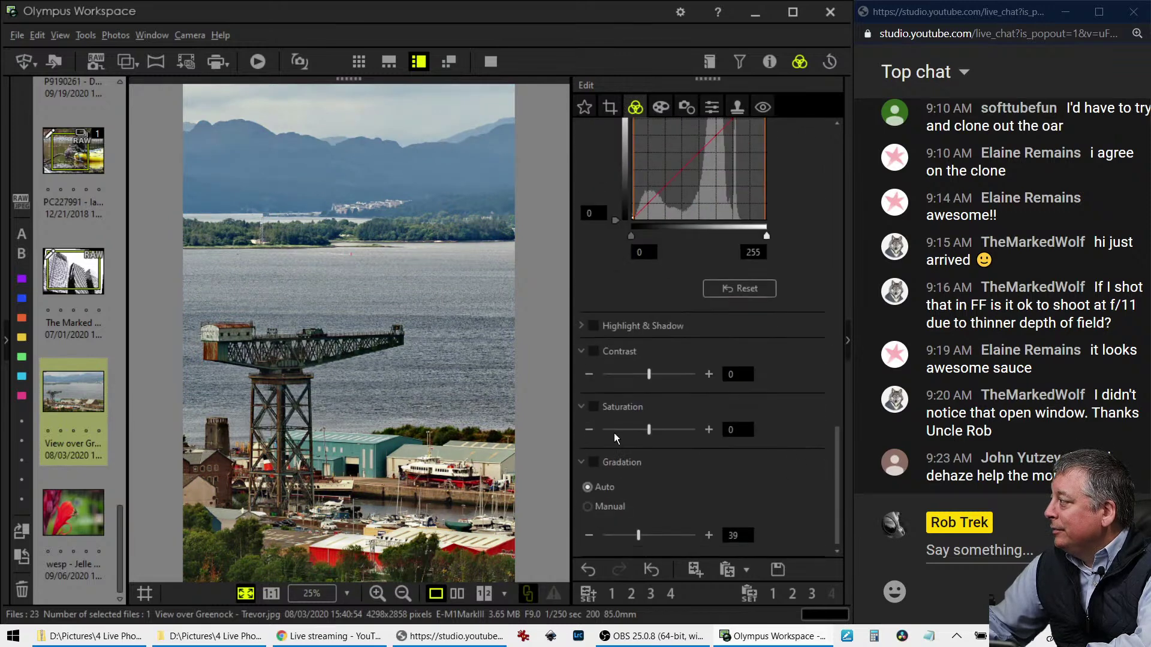
{"action": "mouse_move", "coordinate": [648, 430]}
{"action": "left_mouse_down"}
{"action": "mouse_move", "coordinate": [683, 433]}
{"action": "mouse_move", "coordinate": [667, 431]}
{"action": "left_mouse_up"}
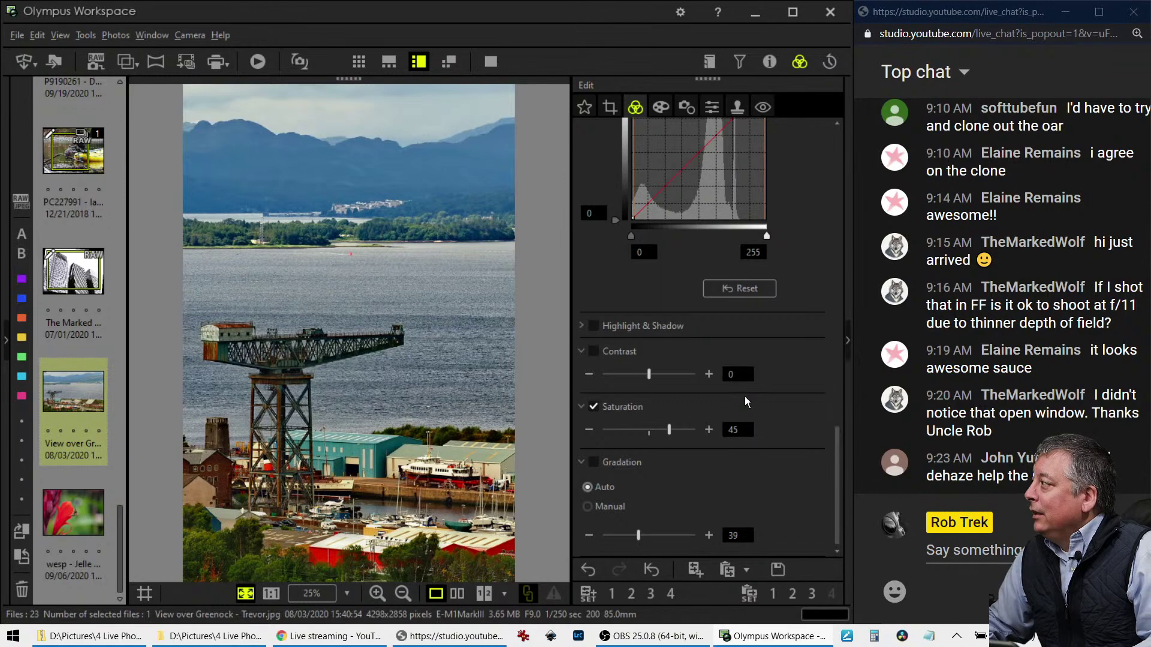
Switch the gradation to Manual and set its level to 49
{"action": "scroll", "coordinate": [741, 383], "scroll_direction": "up", "scroll_amount": 3}
{"action": "scroll", "coordinate": [741, 378], "scroll_direction": "down", "scroll_amount": 3}
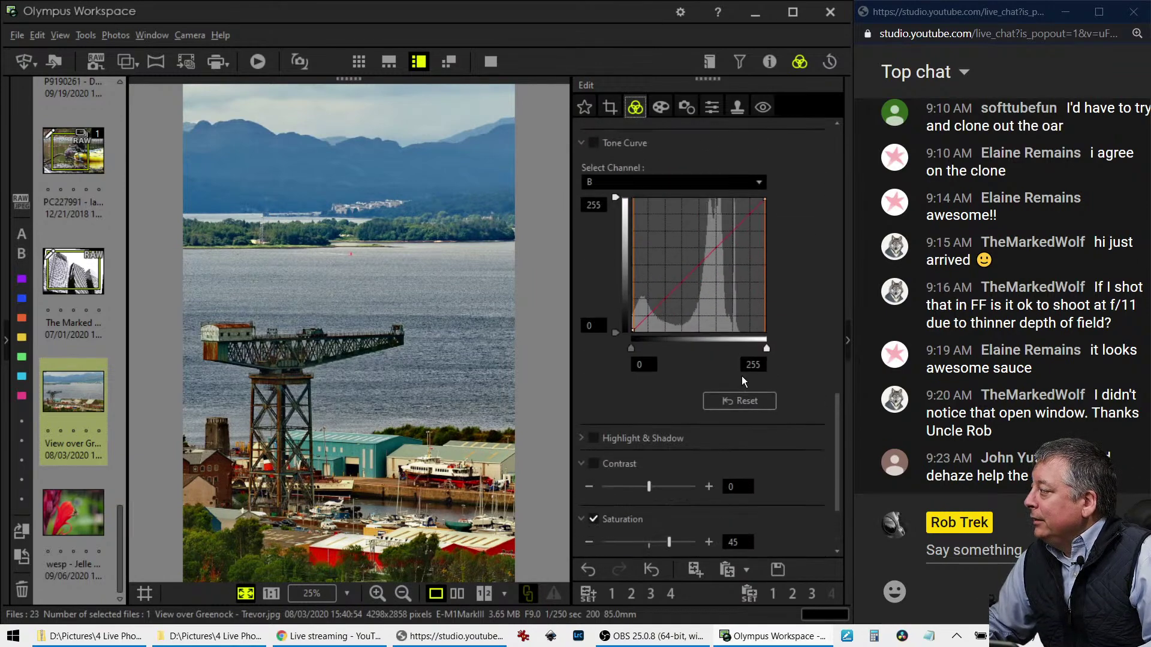
{"action": "left_click", "coordinate": [623, 507]}
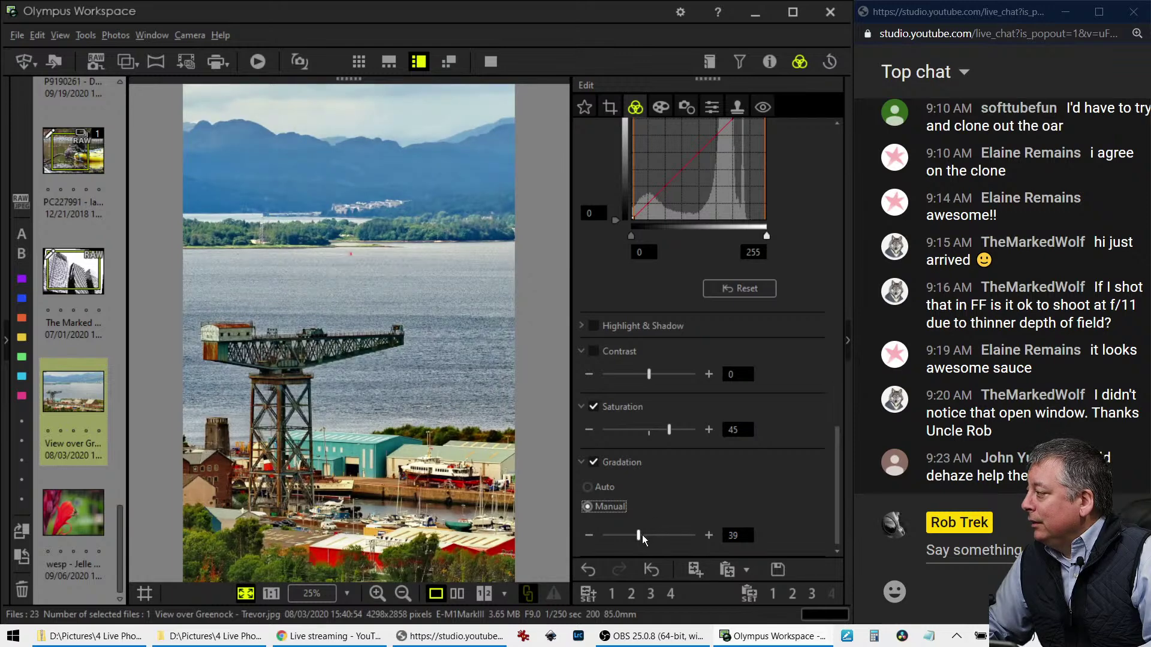
{"action": "left_click_drag", "start_coordinate": [641, 534], "coordinate": [648, 537]}
{"action": "left_click_drag", "start_coordinate": [649, 537], "coordinate": [651, 537]}
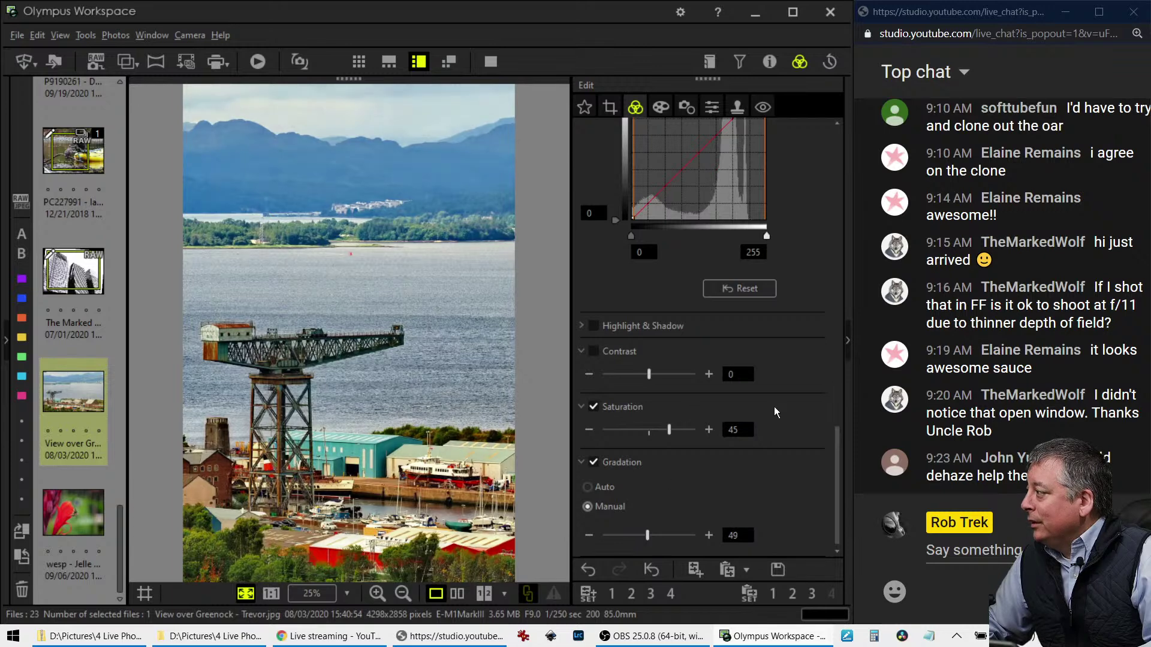
Try lowering the upper tones of the blue channel's tone curve while anchoring its shadows, and reset the curve
{"action": "scroll", "coordinate": [771, 408], "scroll_direction": "up", "scroll_amount": 5}
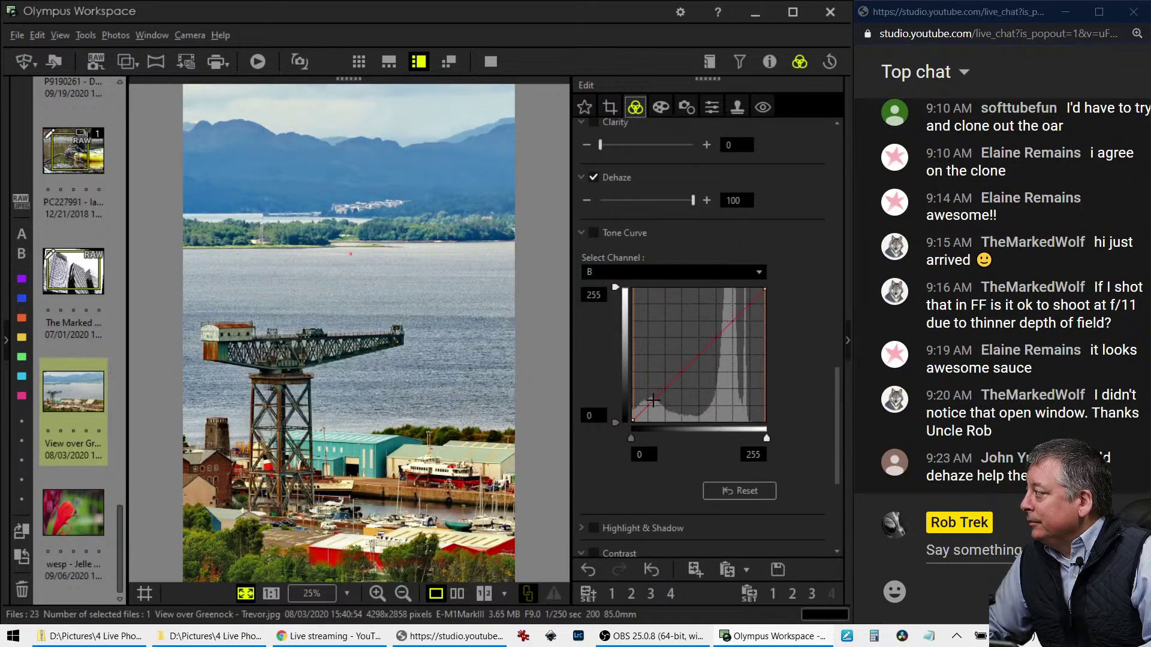
{"action": "left_click_drag", "start_coordinate": [649, 404], "coordinate": [648, 408]}
{"action": "left_click", "coordinate": [723, 336]}
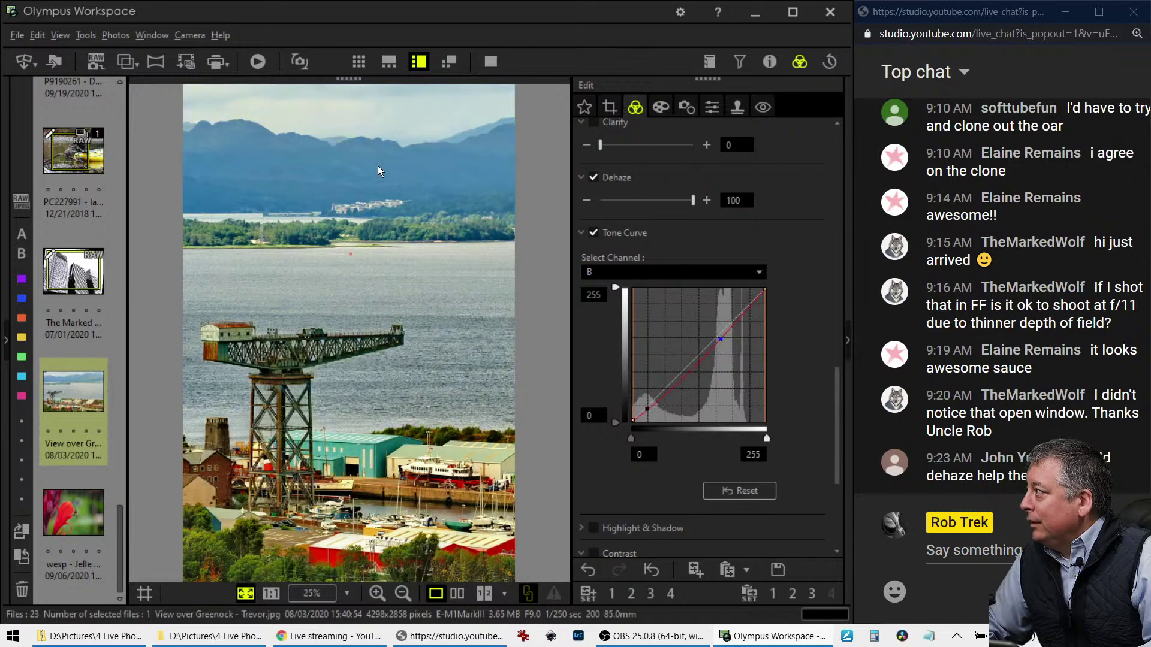
{"action": "left_click_drag", "start_coordinate": [721, 339], "coordinate": [731, 341]}
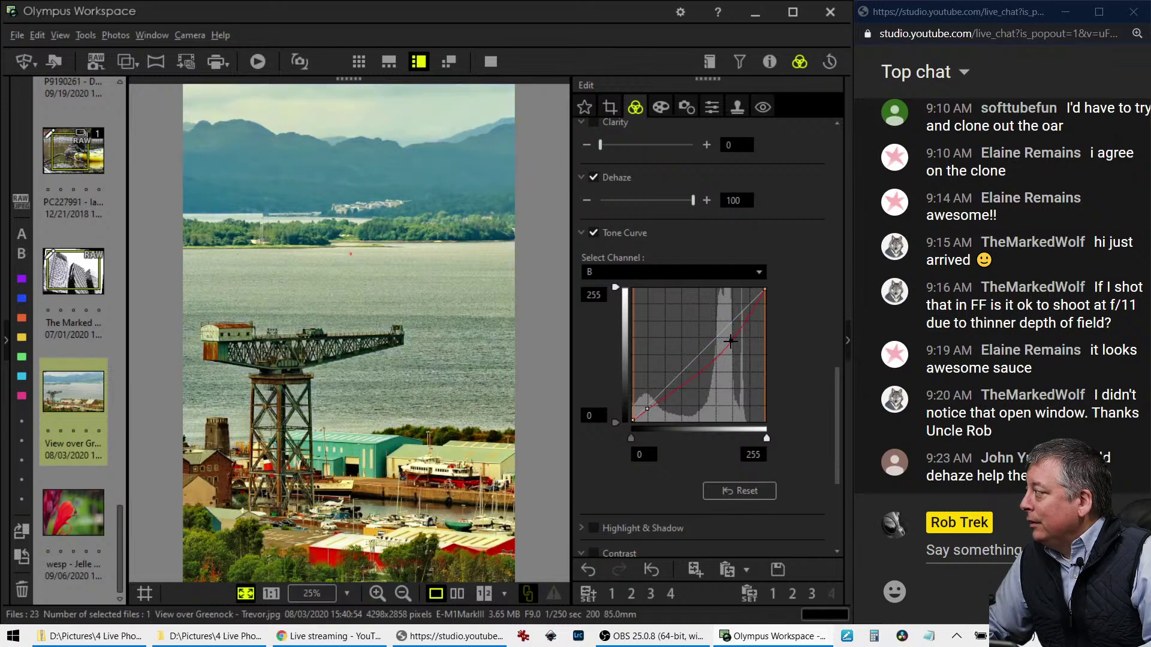
{"action": "left_click", "coordinate": [729, 493]}
Shape the RGB tone curve by pulling the upper midtones down, anchoring the highlights and lifting the deep shadows slightly
{"action": "left_click", "coordinate": [652, 274]}
{"action": "left_click", "coordinate": [651, 287]}
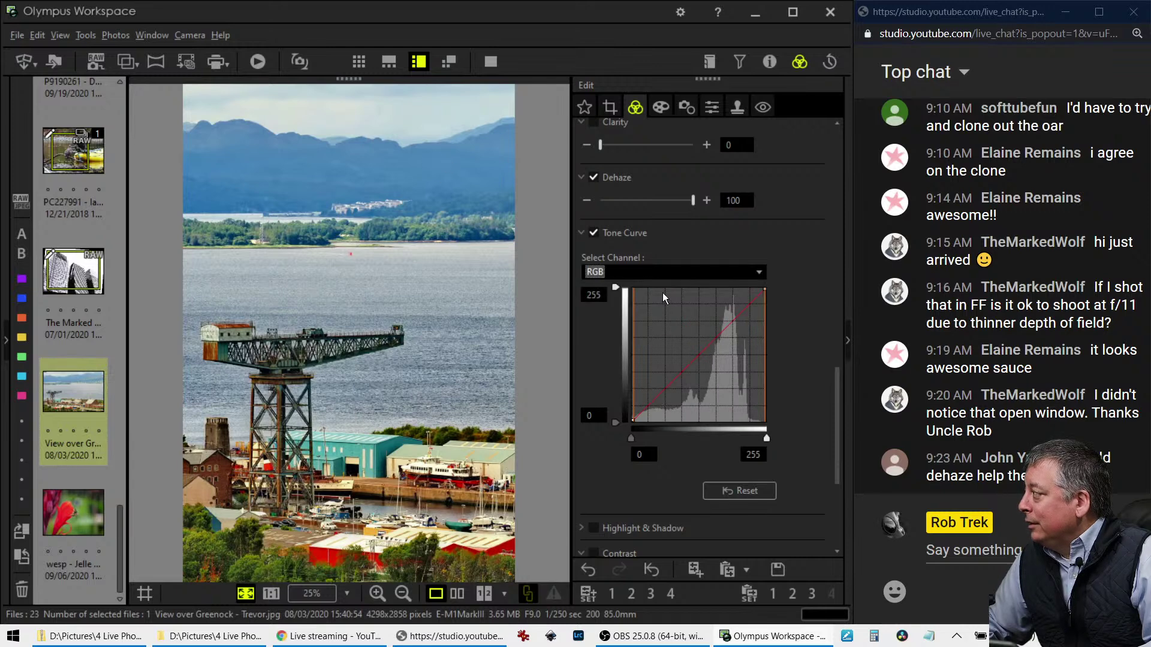
{"action": "left_click_drag", "start_coordinate": [726, 325], "coordinate": [730, 341]}
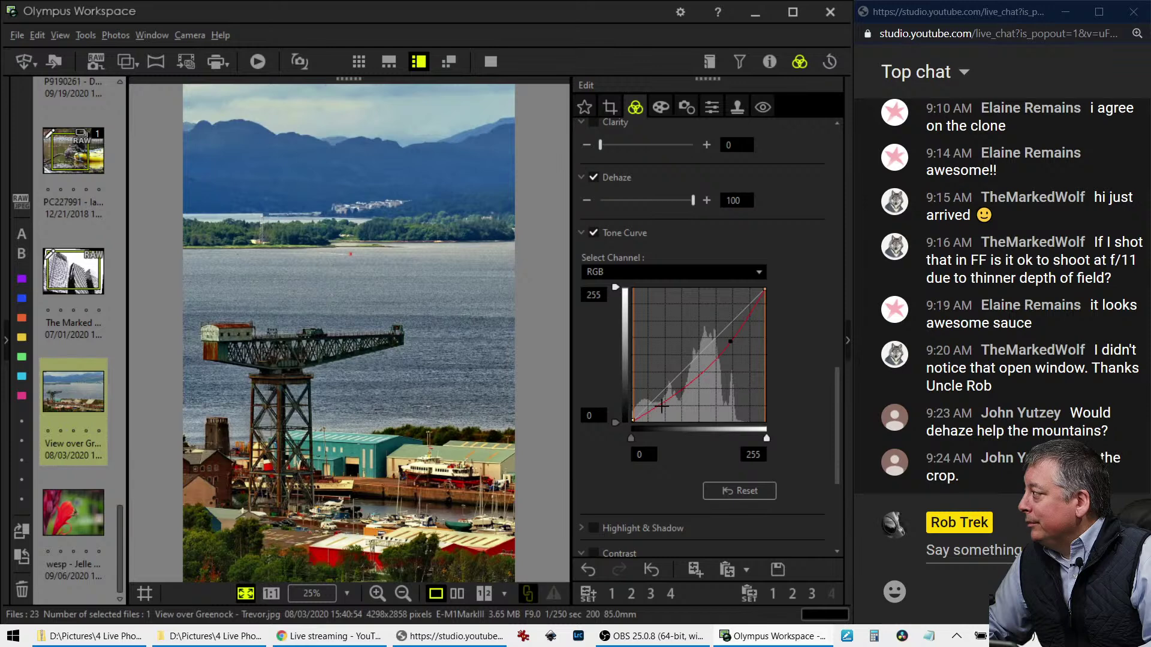
{"action": "left_click_drag", "start_coordinate": [757, 299], "coordinate": [759, 299]}
{"action": "left_click_drag", "start_coordinate": [734, 341], "coordinate": [732, 348]}
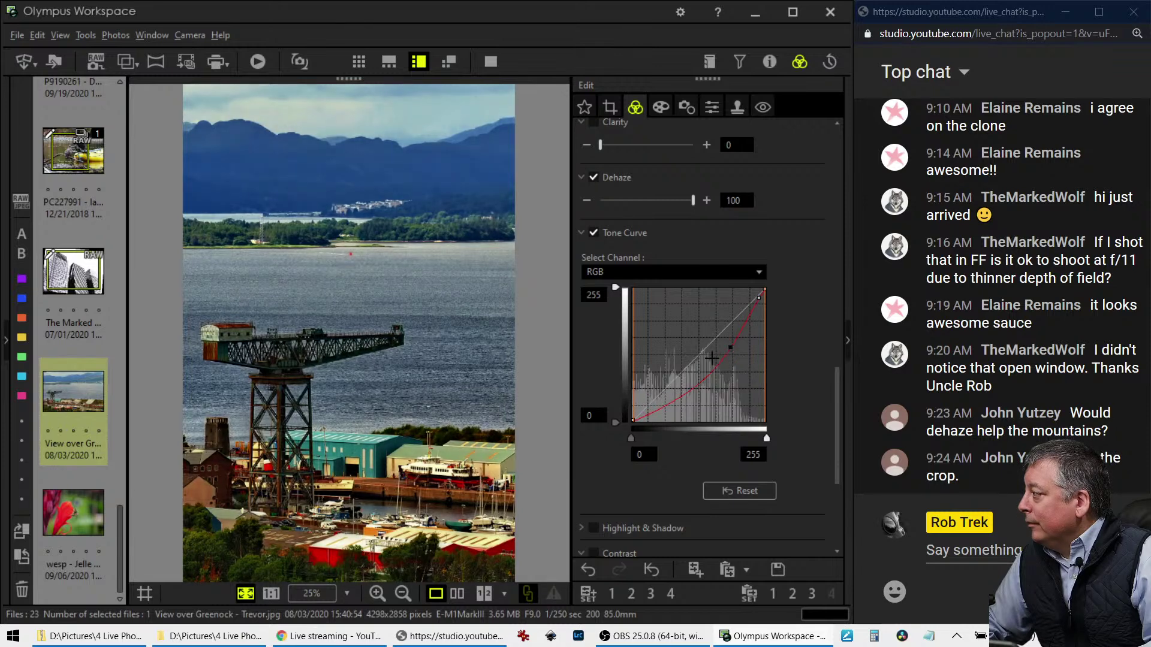
{"action": "left_click_drag", "start_coordinate": [648, 412], "coordinate": [642, 408]}
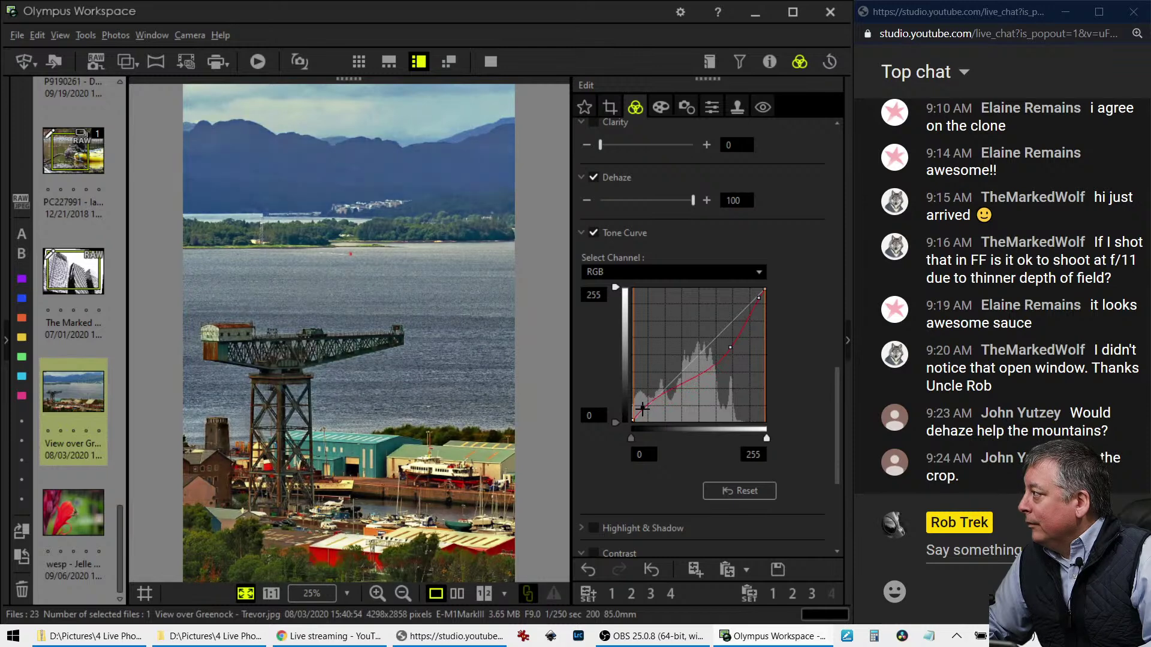
Warm the custom white balance by setting its blue-to-amber value to 0.3
{"action": "scroll", "coordinate": [721, 246], "scroll_direction": "up", "scroll_amount": 5}
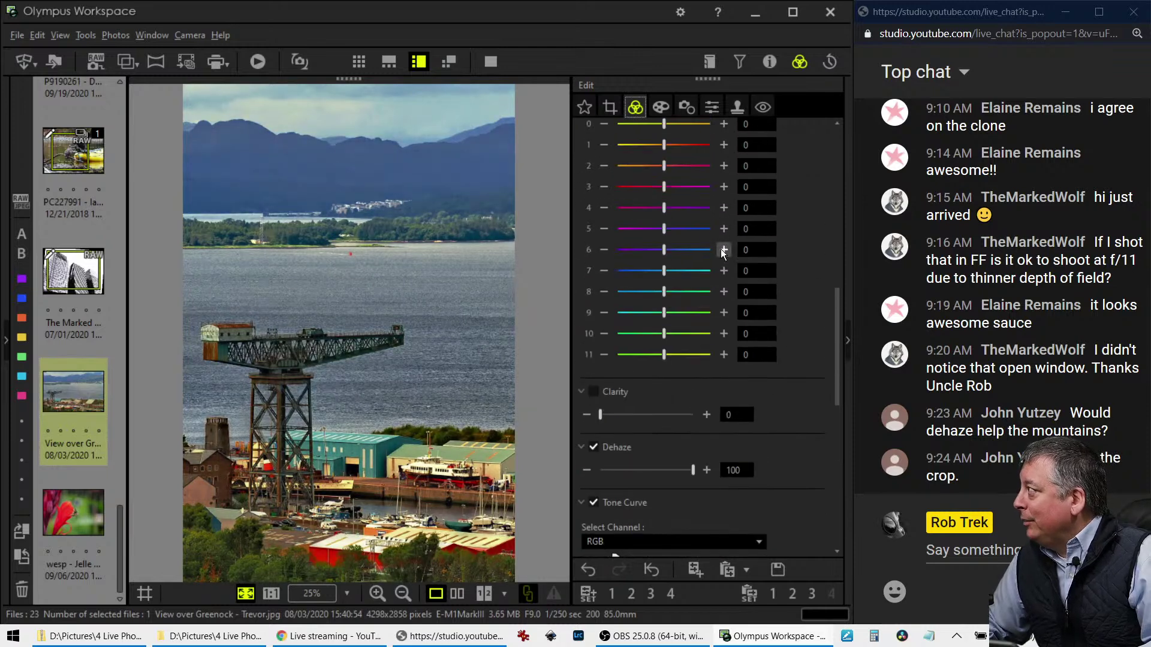
{"action": "scroll", "coordinate": [720, 249], "scroll_direction": "up", "scroll_amount": 10}
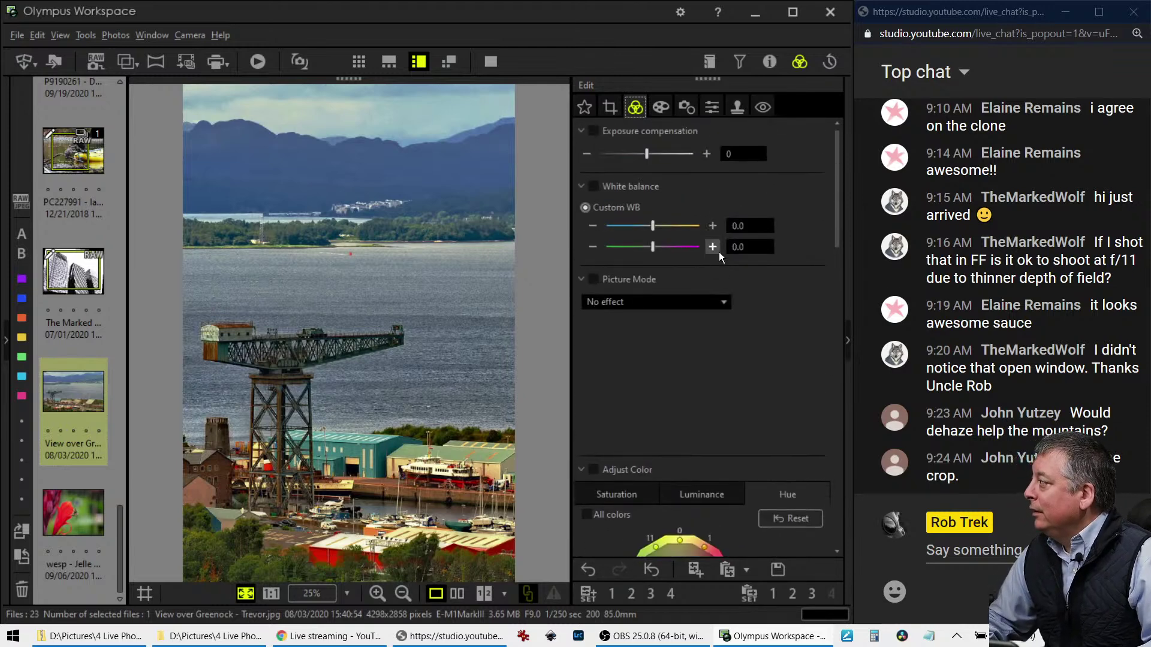
{"action": "left_click", "coordinate": [712, 226]}
{"action": "left_click", "coordinate": [712, 226]}
{"action": "left_click", "coordinate": [712, 226]}
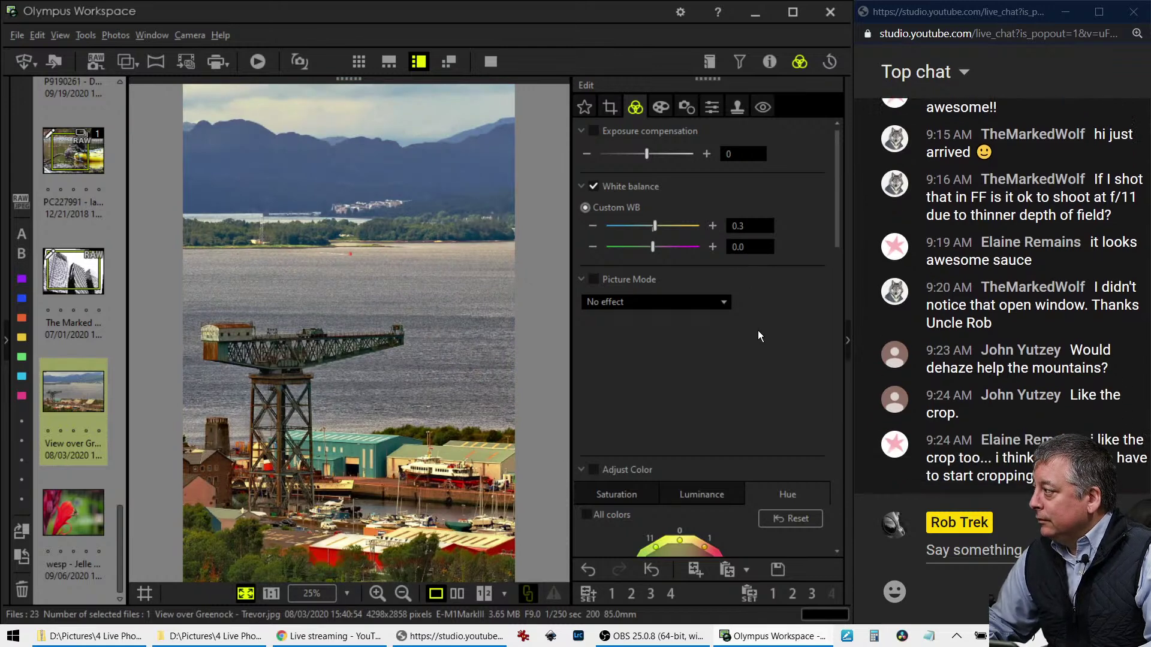
In Adjust Color, try a saturation of 3 for color 2, return it to 0 and raise the saturation of color 1 to 7
{"action": "scroll", "coordinate": [757, 329], "scroll_direction": "down", "scroll_amount": 2}
{"action": "scroll", "coordinate": [758, 332], "scroll_direction": "down", "scroll_amount": 5}
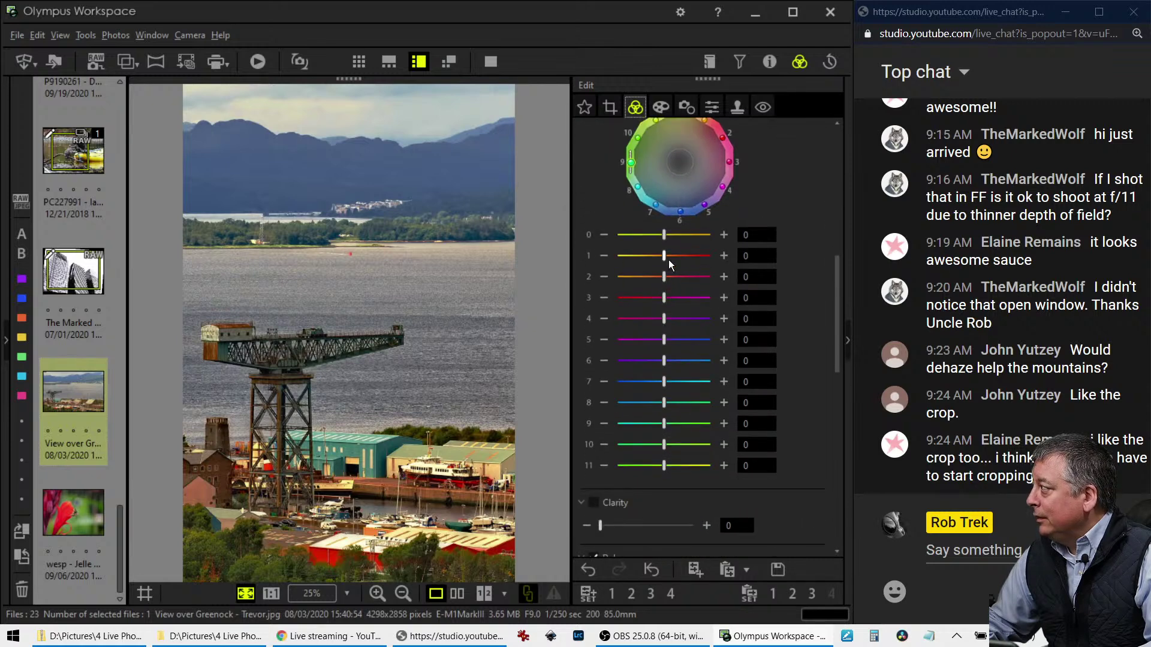
{"action": "scroll", "coordinate": [734, 300], "scroll_direction": "up", "scroll_amount": 3}
{"action": "left_click", "coordinate": [651, 292]}
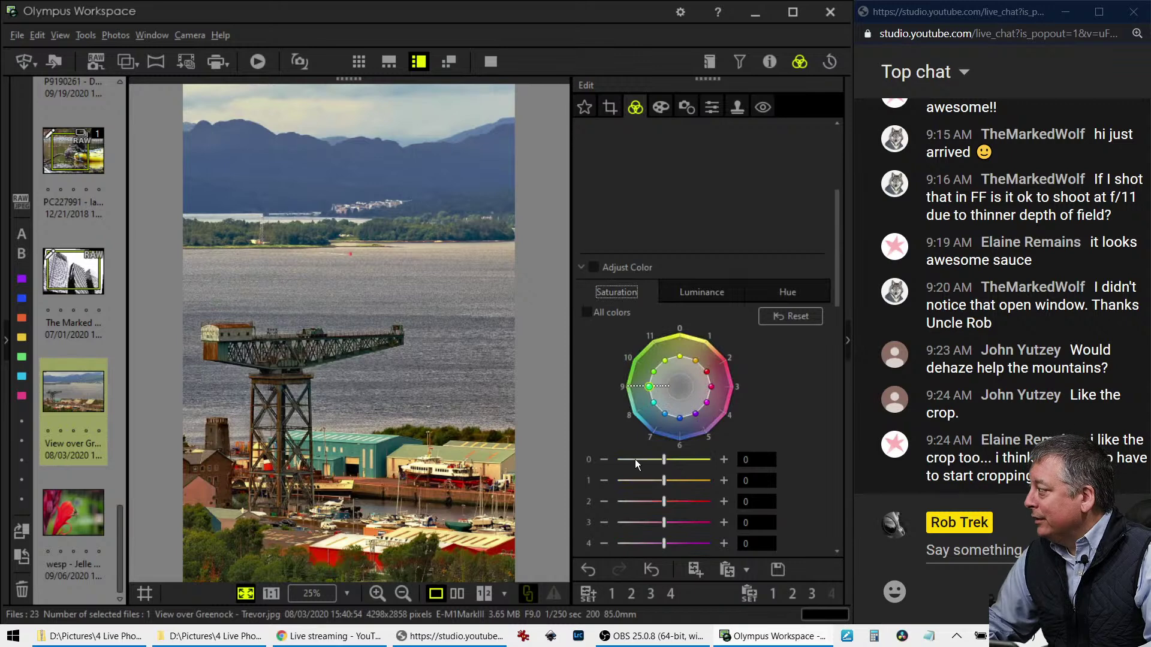
{"action": "left_click_drag", "start_coordinate": [657, 501], "coordinate": [682, 502]}
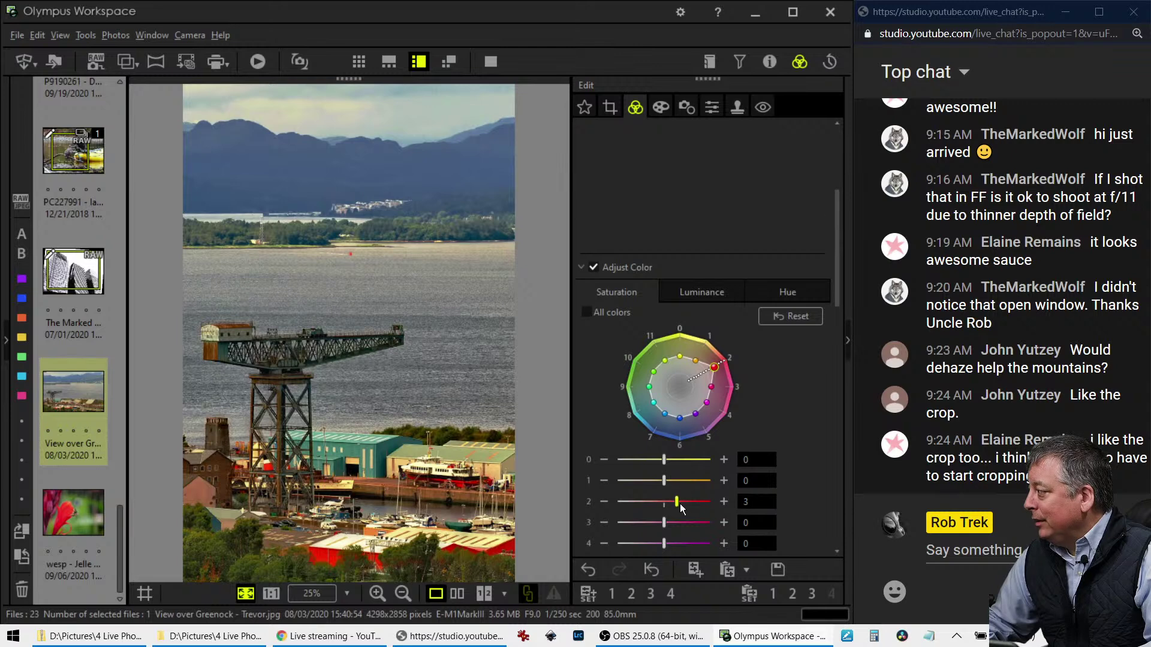
{"action": "mouse_move", "coordinate": [681, 502]}
{"action": "left_mouse_down"}
{"action": "mouse_move", "coordinate": [664, 502]}
{"action": "mouse_move", "coordinate": [683, 480]}
{"action": "left_mouse_up"}
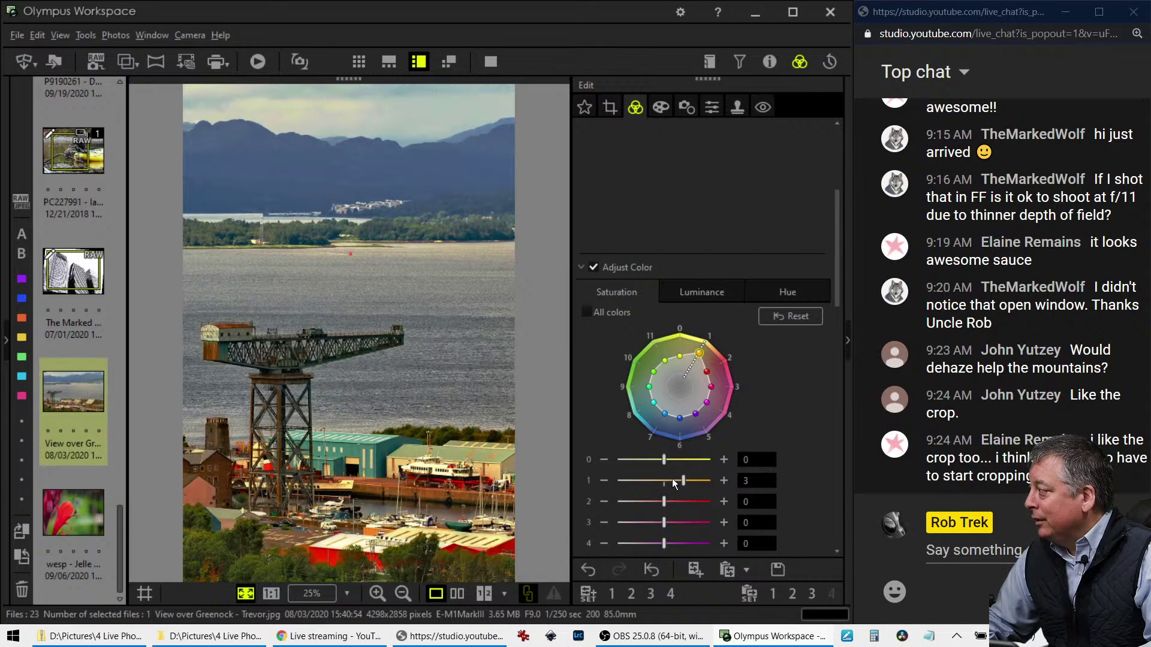
{"action": "left_click_drag", "start_coordinate": [685, 481], "coordinate": [723, 483]}
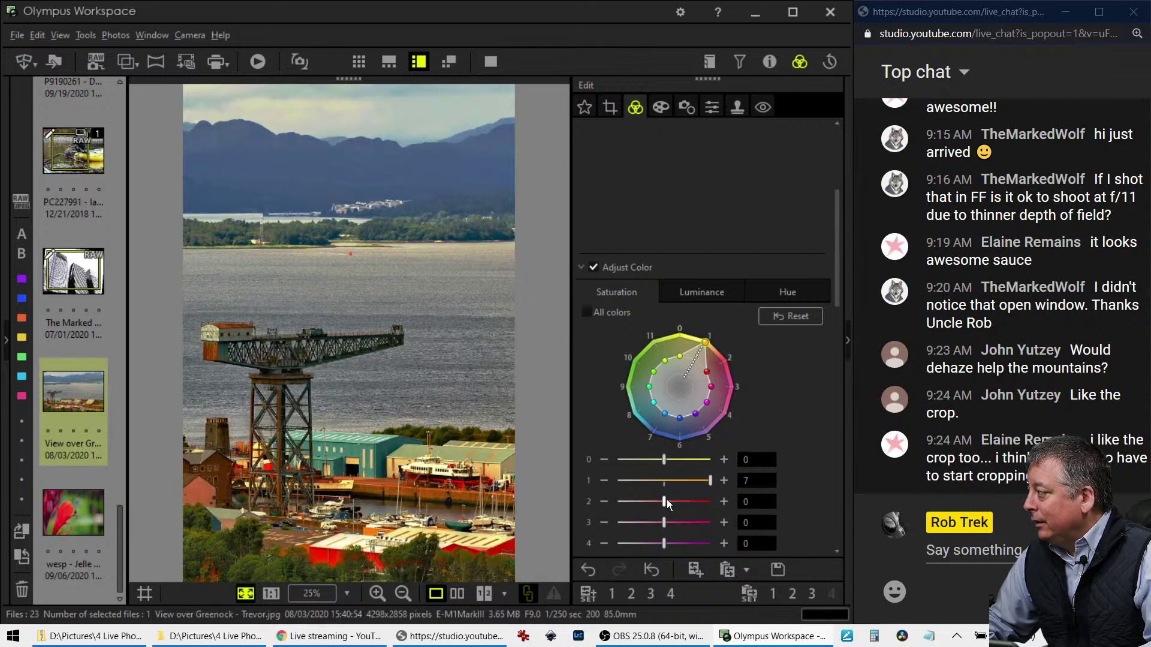
Set the saturation of color 2 to -2 and color 1 to 5, and reduce the custom white balance's blue-to-amber value to 0.1
{"action": "left_click_drag", "start_coordinate": [663, 500], "coordinate": [653, 501]}
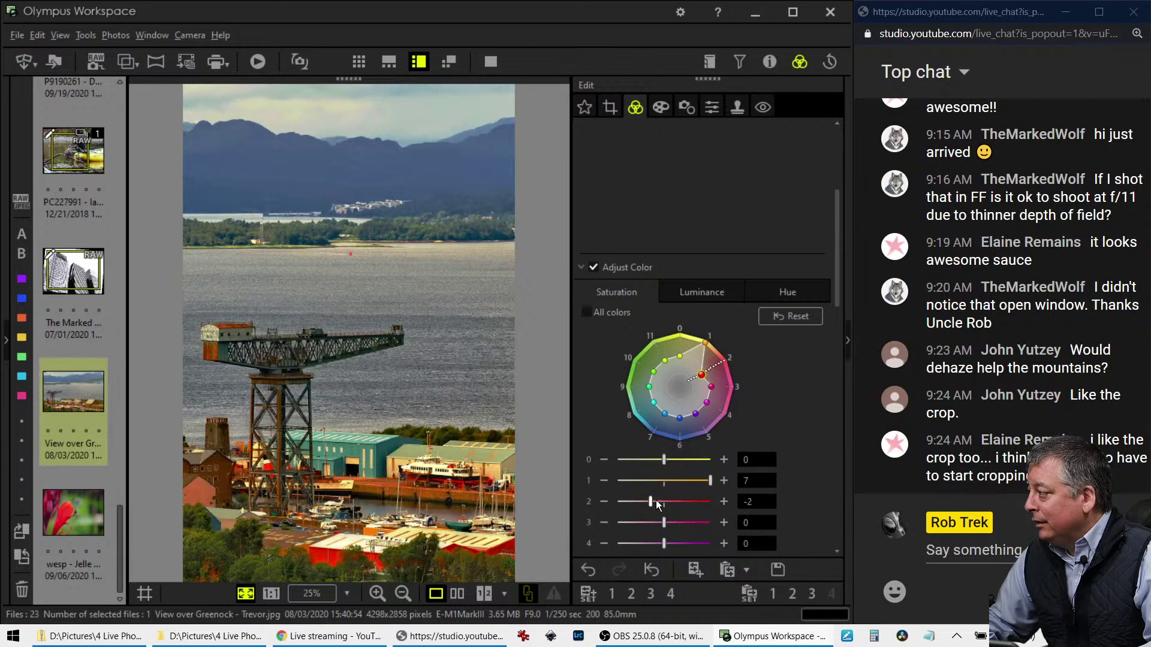
{"action": "left_click_drag", "start_coordinate": [707, 484], "coordinate": [697, 485]}
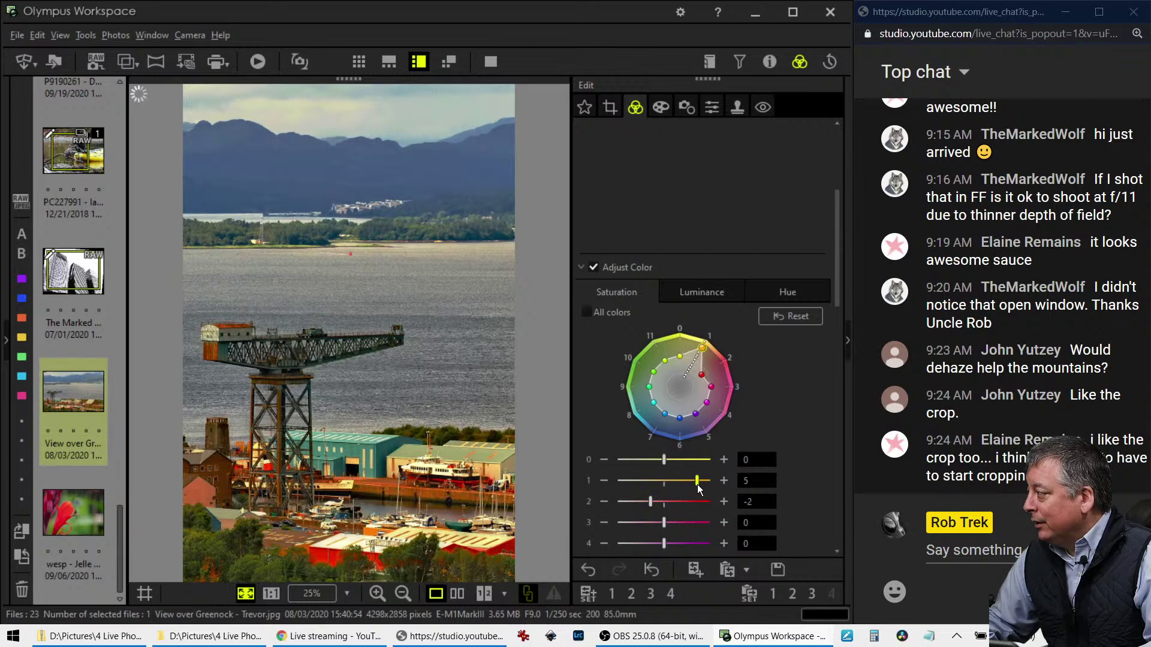
{"action": "scroll", "coordinate": [689, 235], "scroll_direction": "up", "scroll_amount": 3}
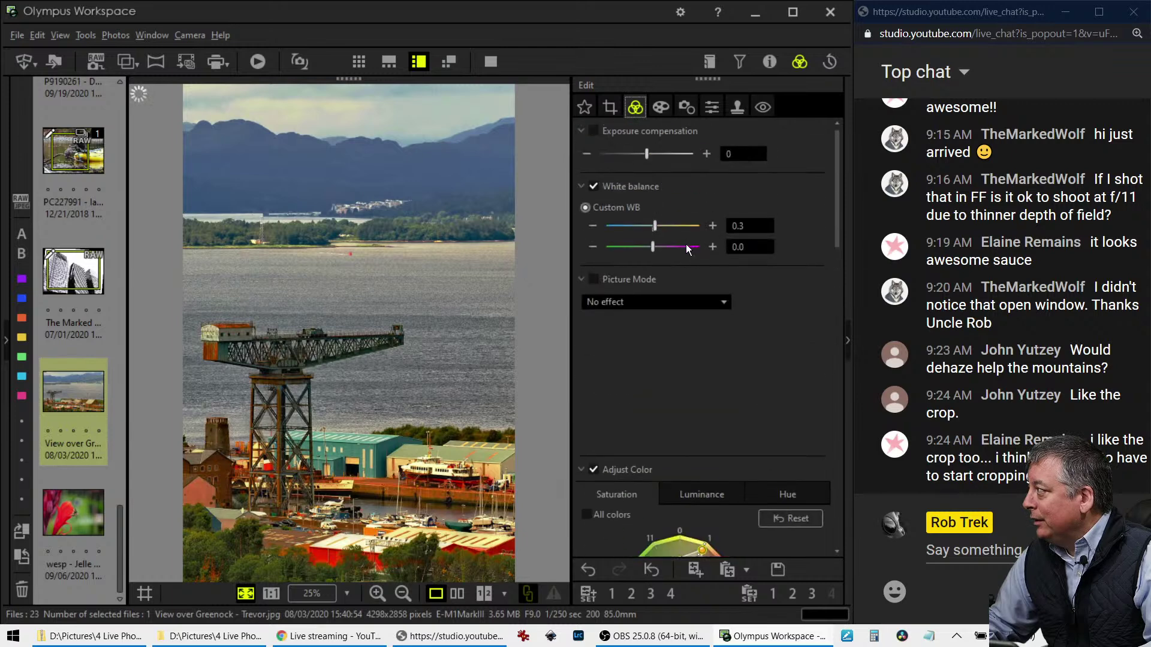
{"action": "left_click", "coordinate": [593, 225]}
{"action": "left_click", "coordinate": [594, 226]}
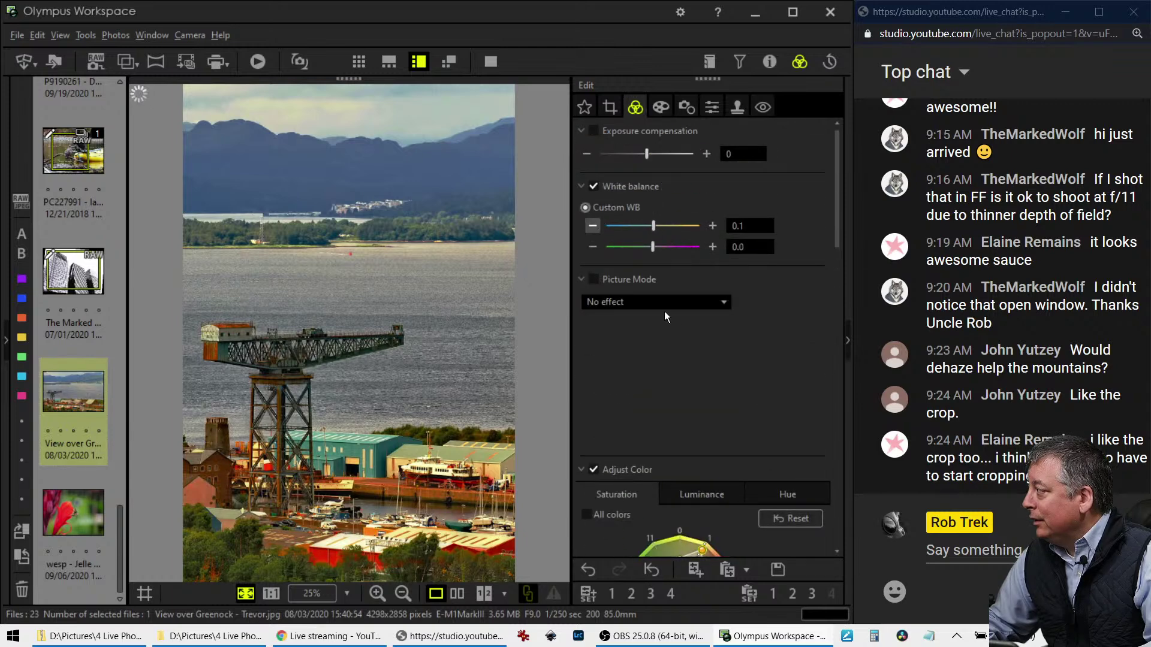
Review the crop frame, compare the edited harbor photo with its original in full screen, and examine the edited version alone in full screen
{"action": "left_click", "coordinate": [610, 108]}
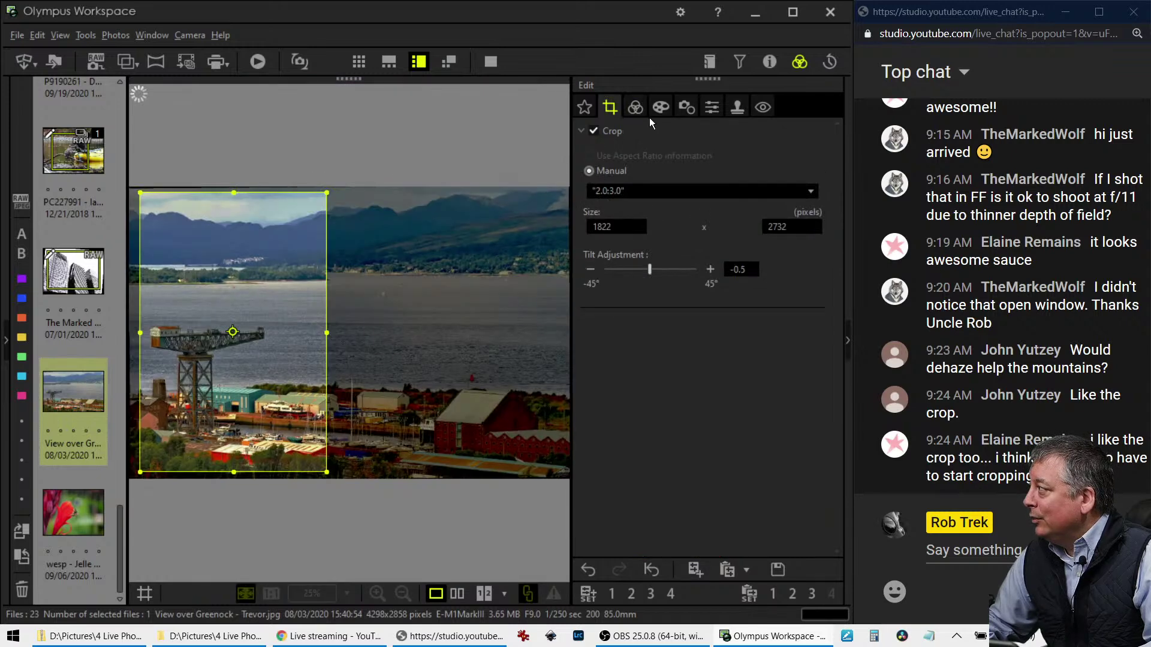
{"action": "left_click", "coordinate": [637, 108]}
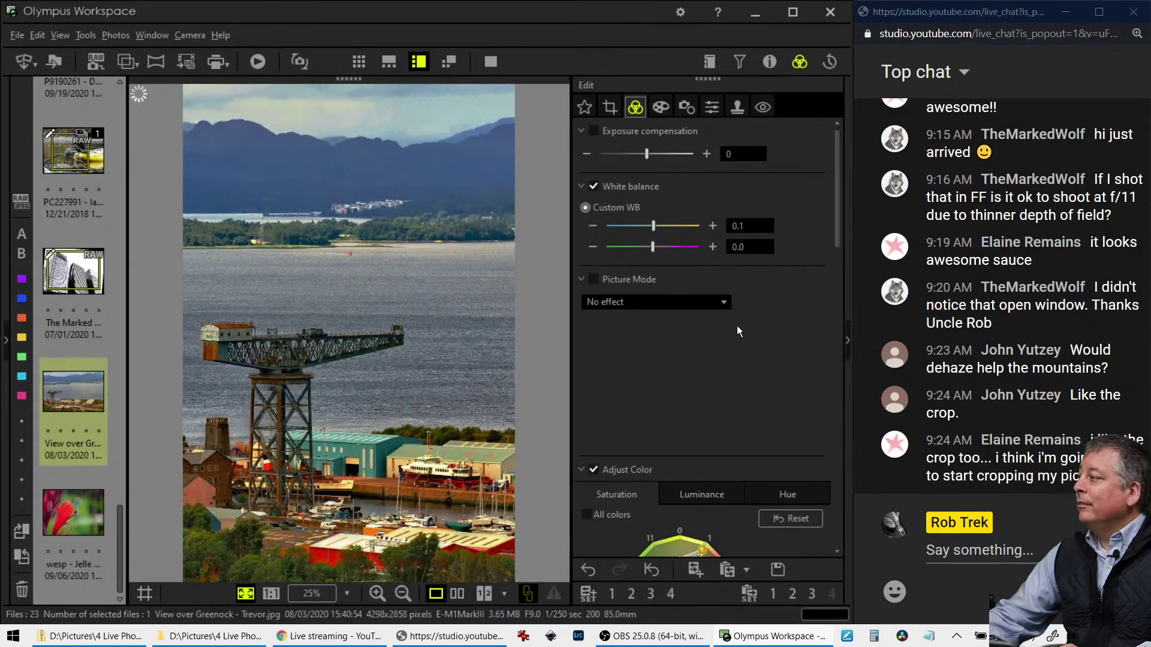
{"action": "left_click", "coordinate": [460, 594]}
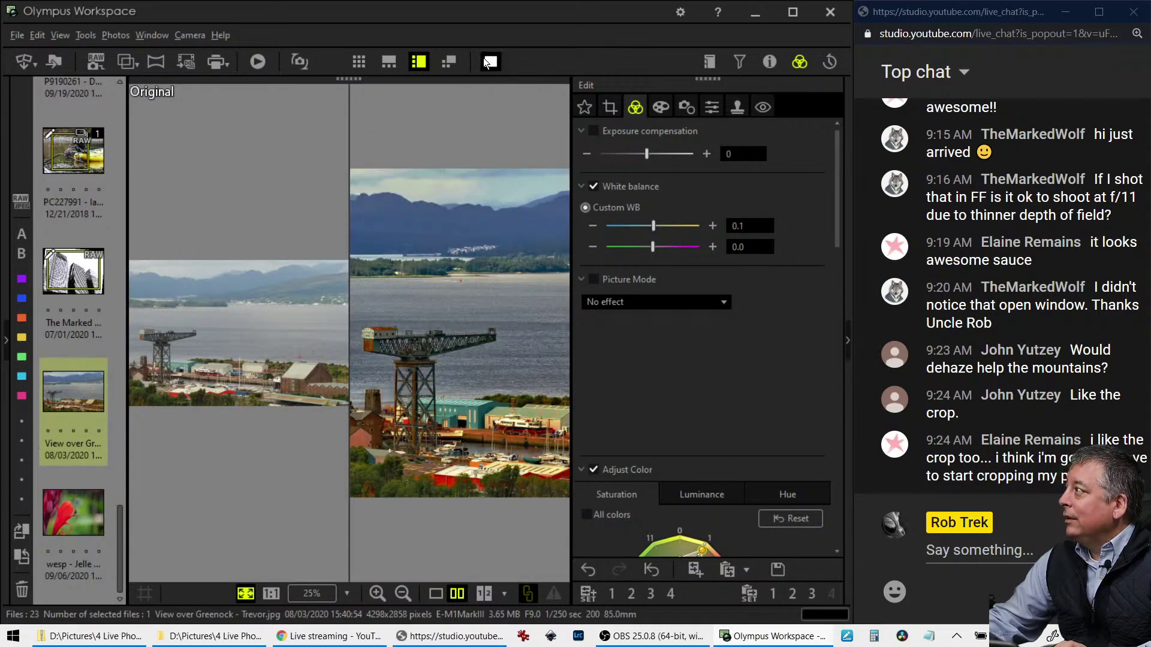
{"action": "left_click", "coordinate": [487, 60]}
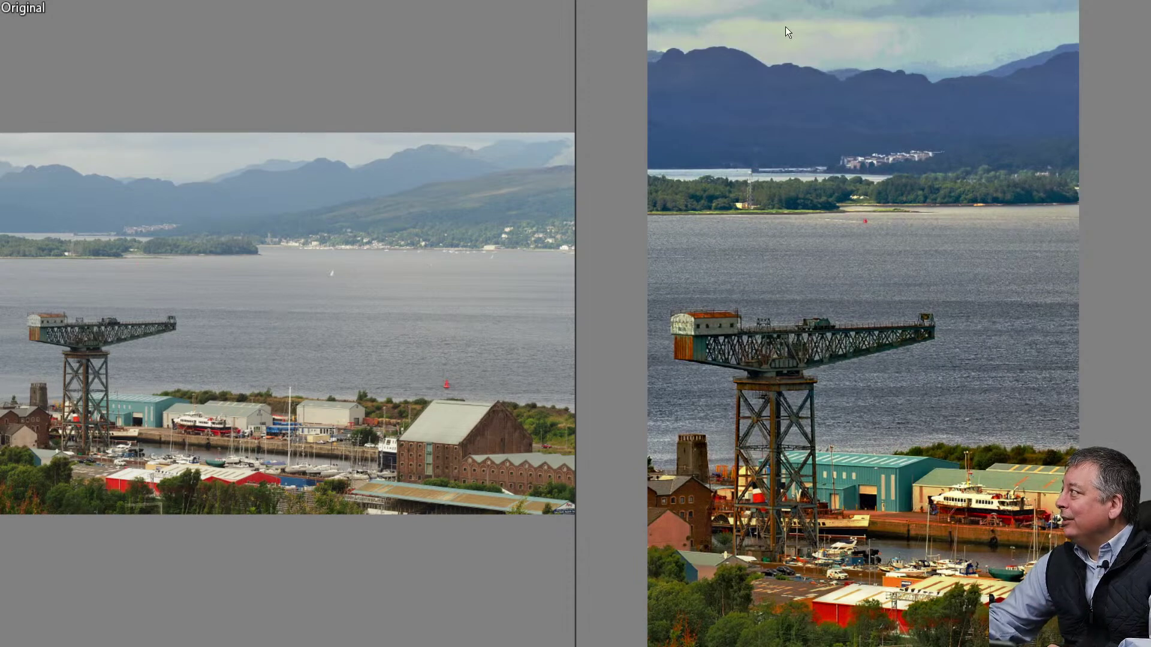
{"action": "key", "text": "Escape"}
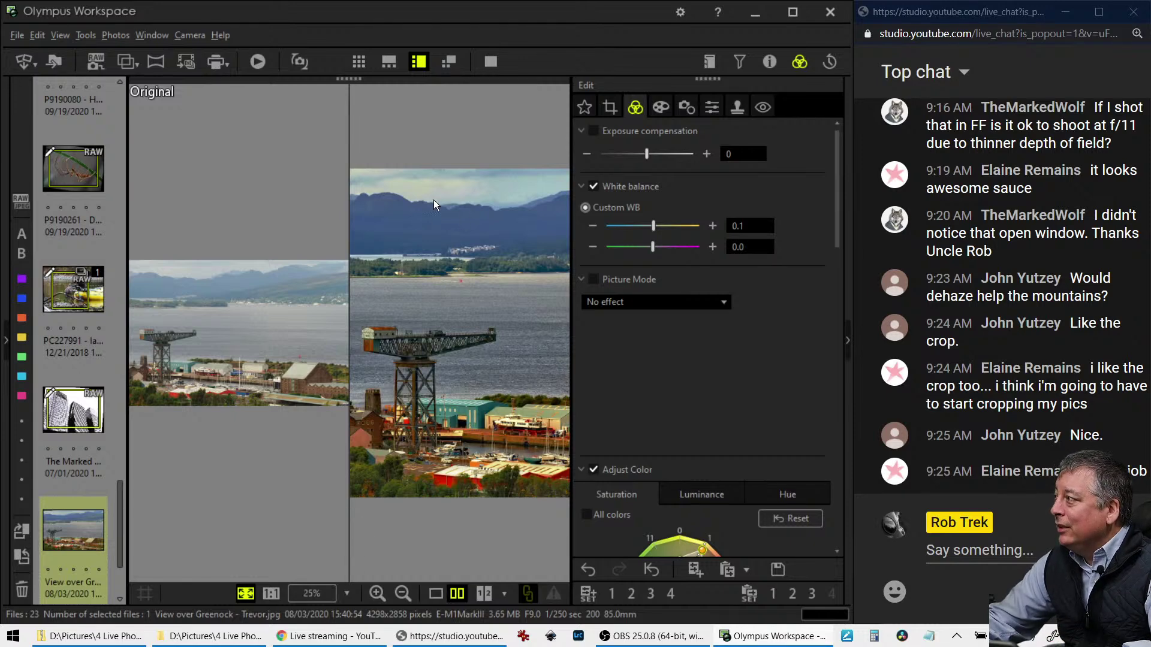
{"action": "left_click", "coordinate": [435, 593]}
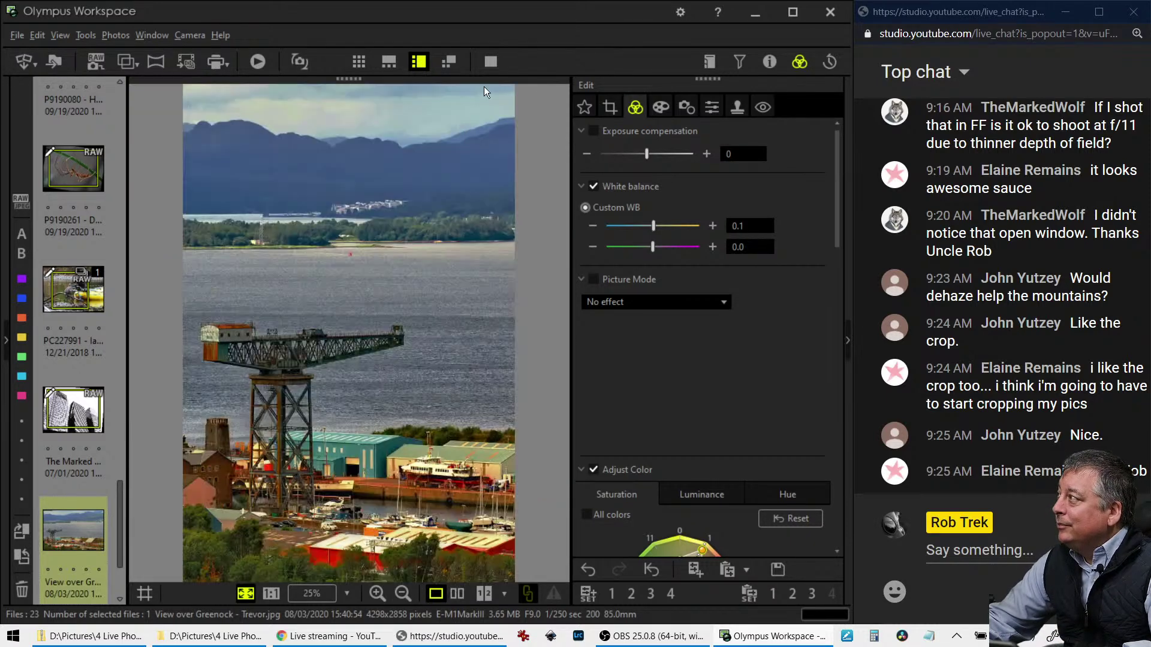
{"action": "left_click", "coordinate": [491, 63]}
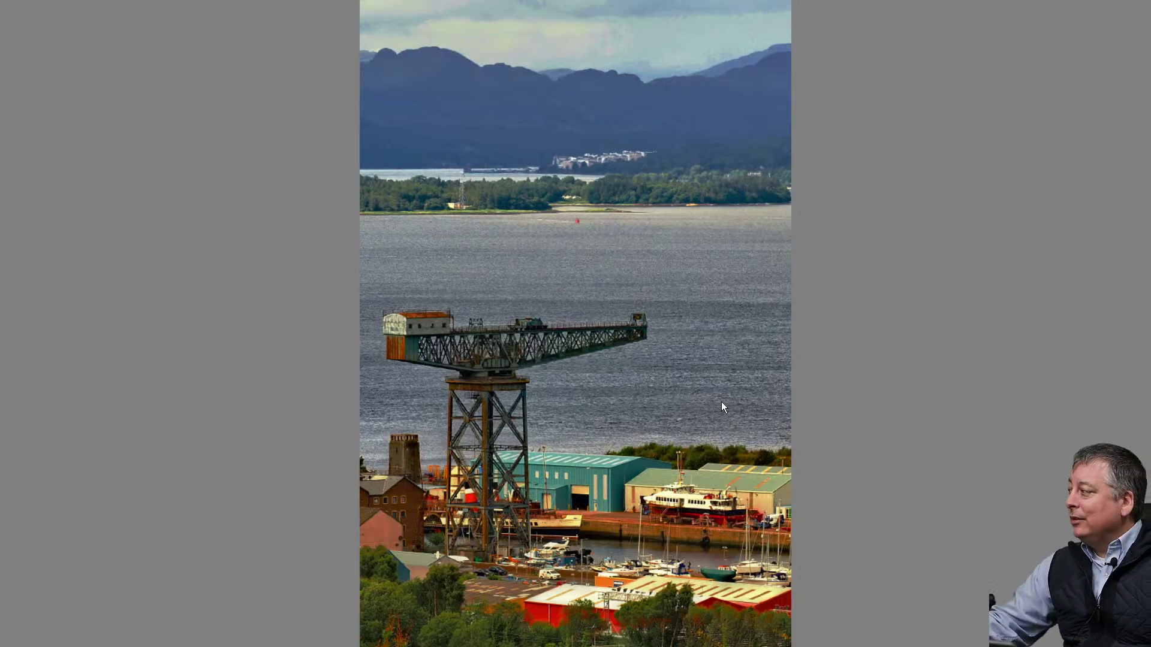
{"action": "key", "text": "Escape"}
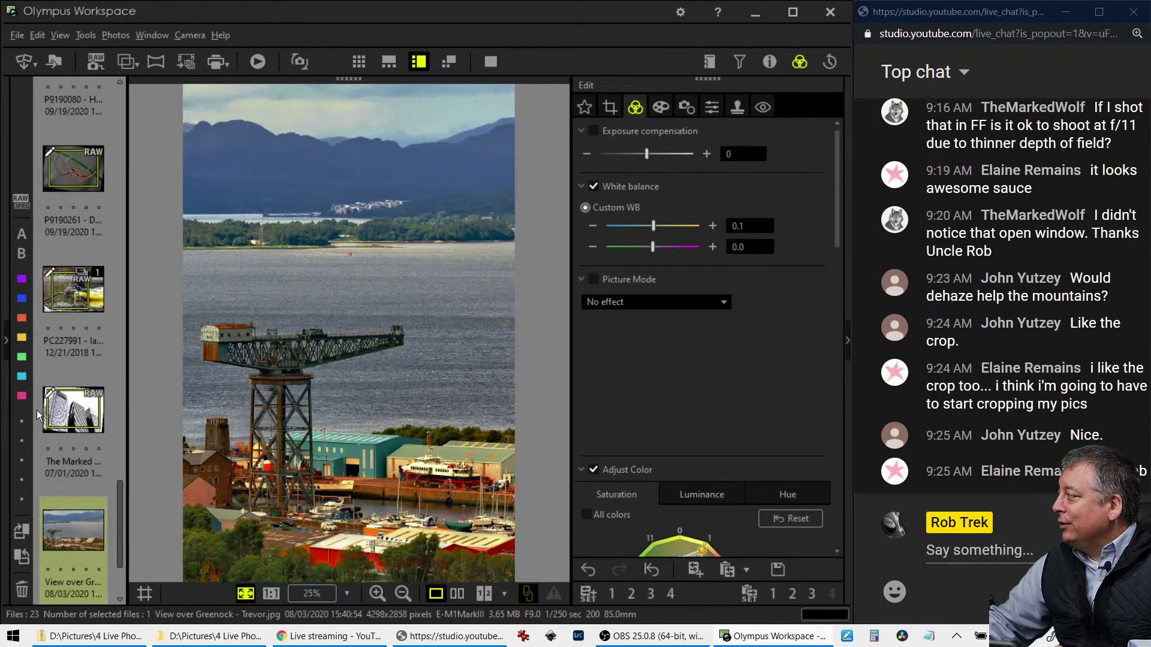
Open the photo of the wasp on the red flower and inspect the wasp's sharpness at actual size
{"action": "scroll", "coordinate": [38, 410], "scroll_direction": "down", "scroll_amount": 2}
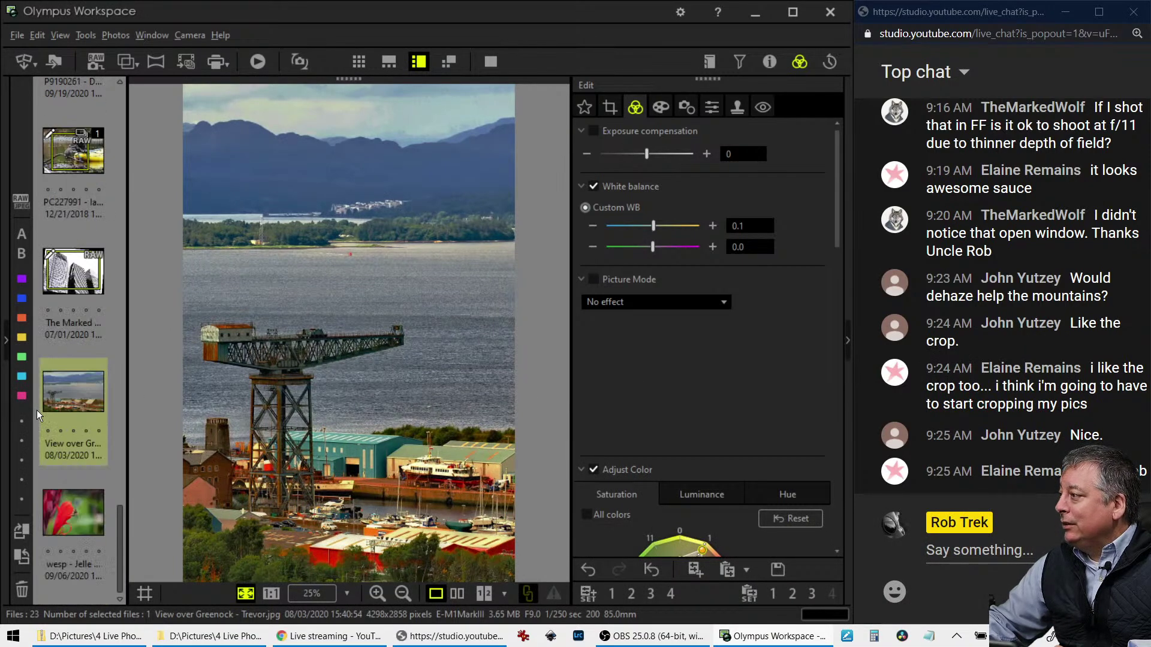
{"action": "left_click", "coordinate": [89, 526]}
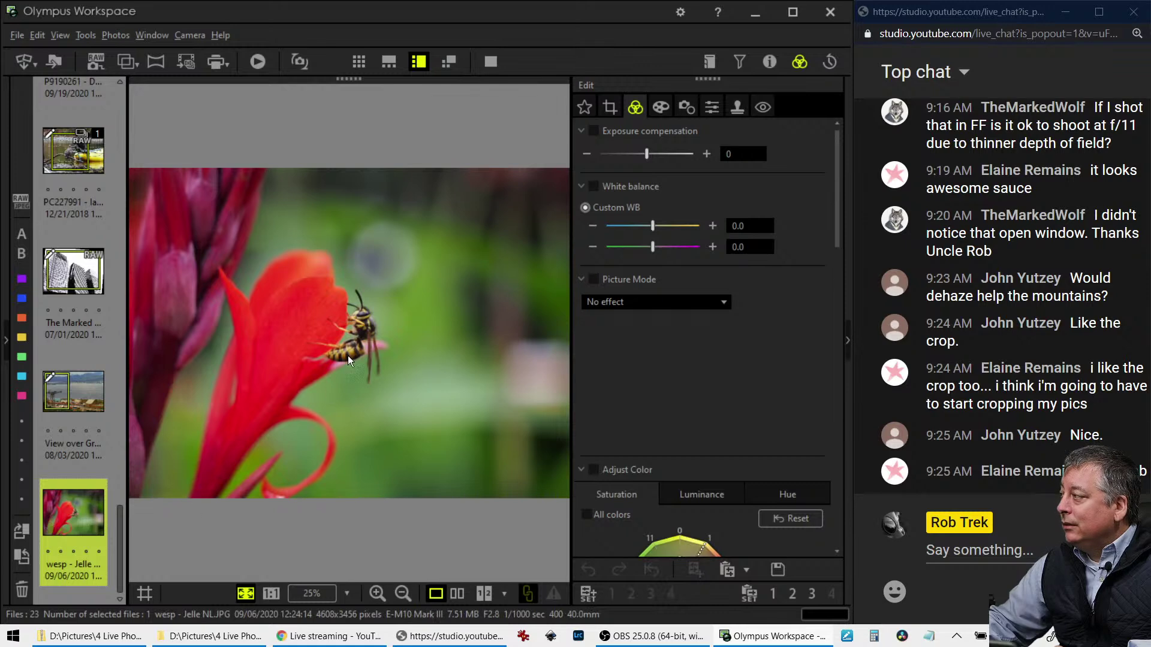
{"action": "left_click", "coordinate": [368, 322]}
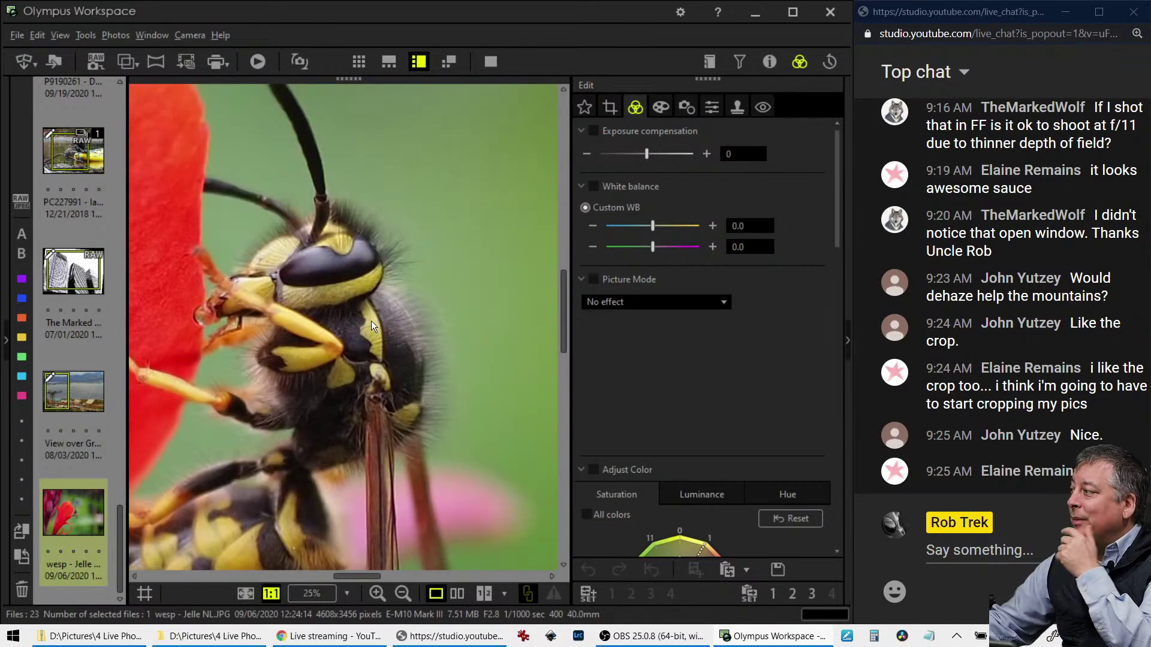
{"action": "left_click", "coordinate": [371, 321]}
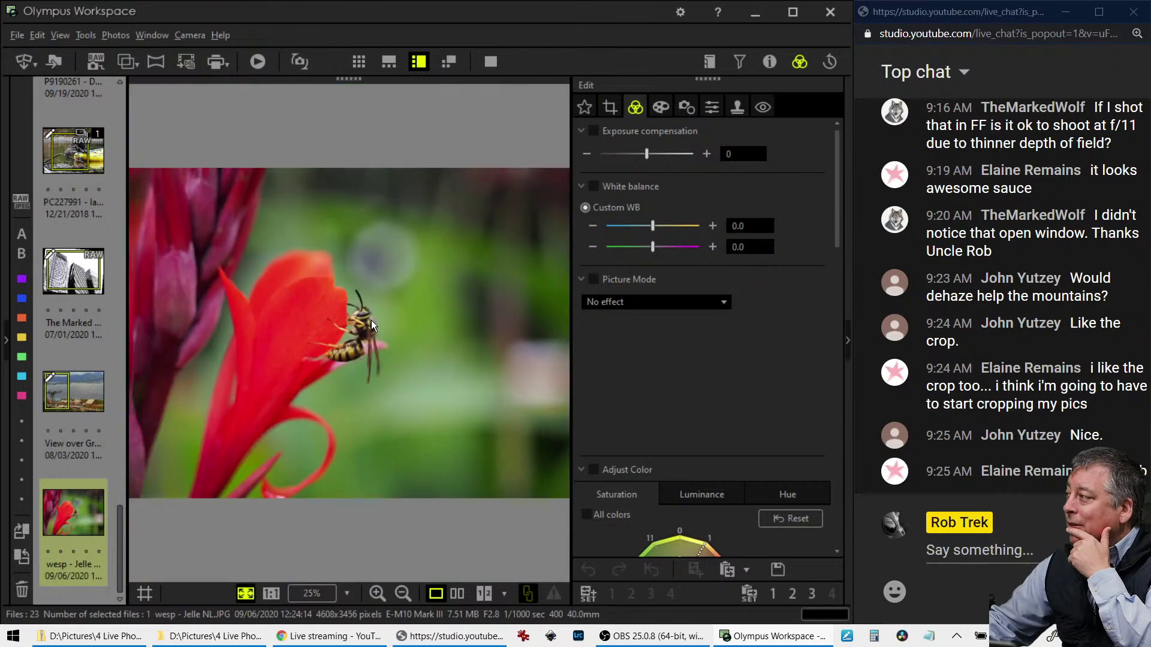
Examine the wasp photo's shooting details in its properties and check the wasp's head at actual size
{"action": "left_click", "coordinate": [682, 110]}
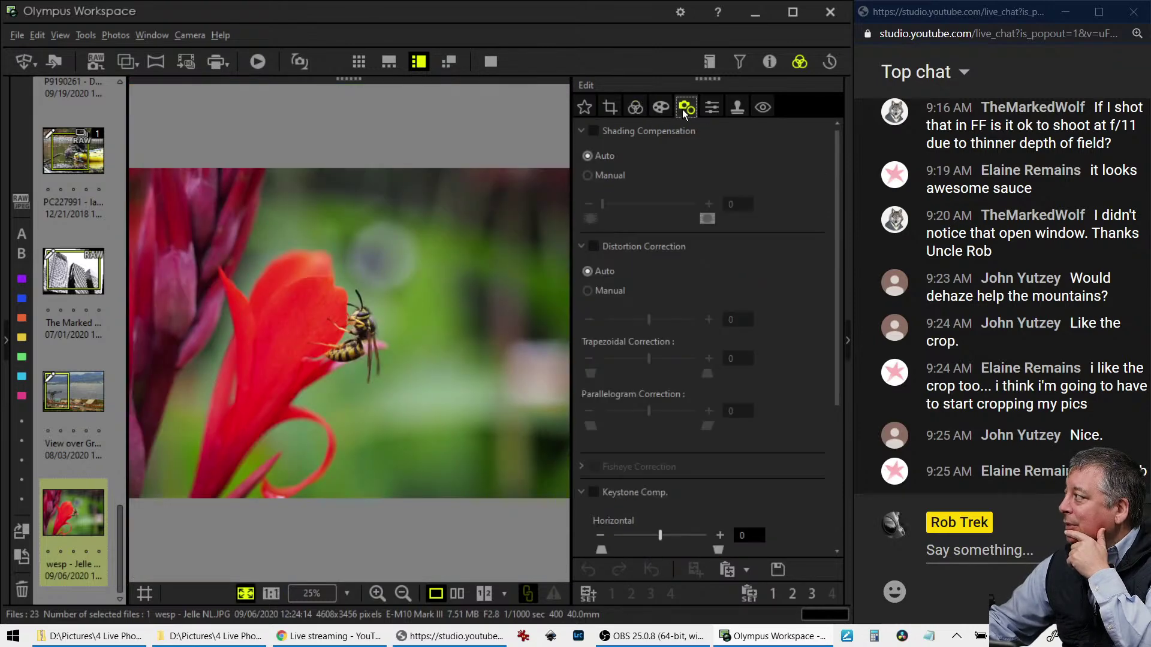
{"action": "left_click", "coordinate": [636, 107]}
{"action": "left_click", "coordinate": [768, 62]}
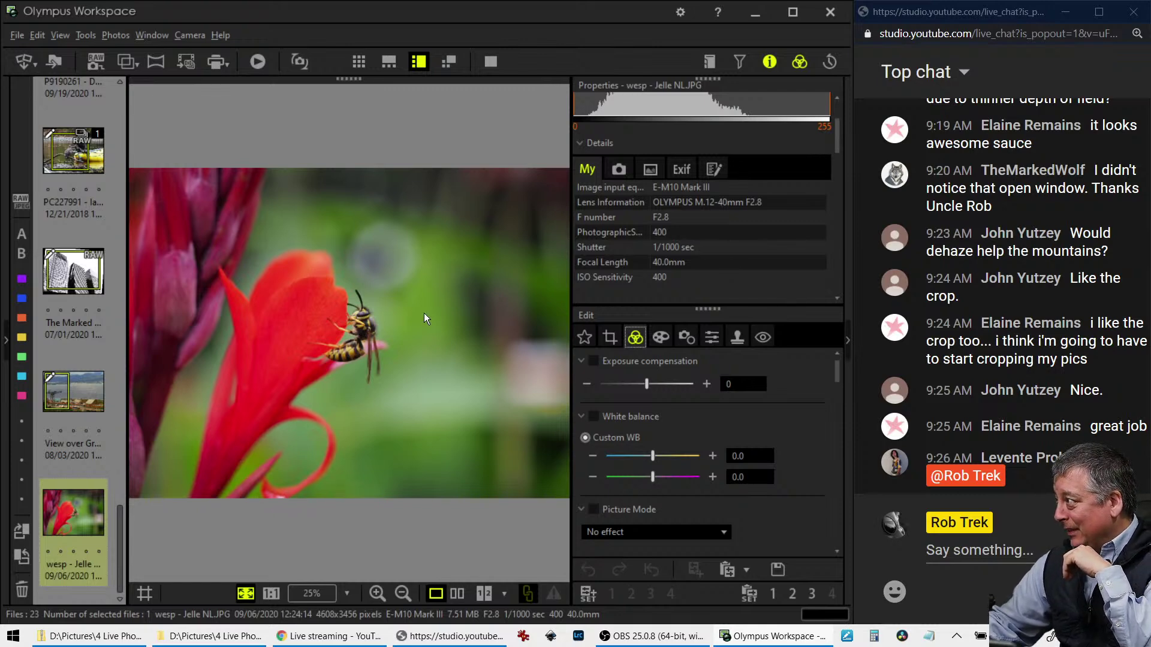
{"action": "left_click", "coordinate": [366, 314]}
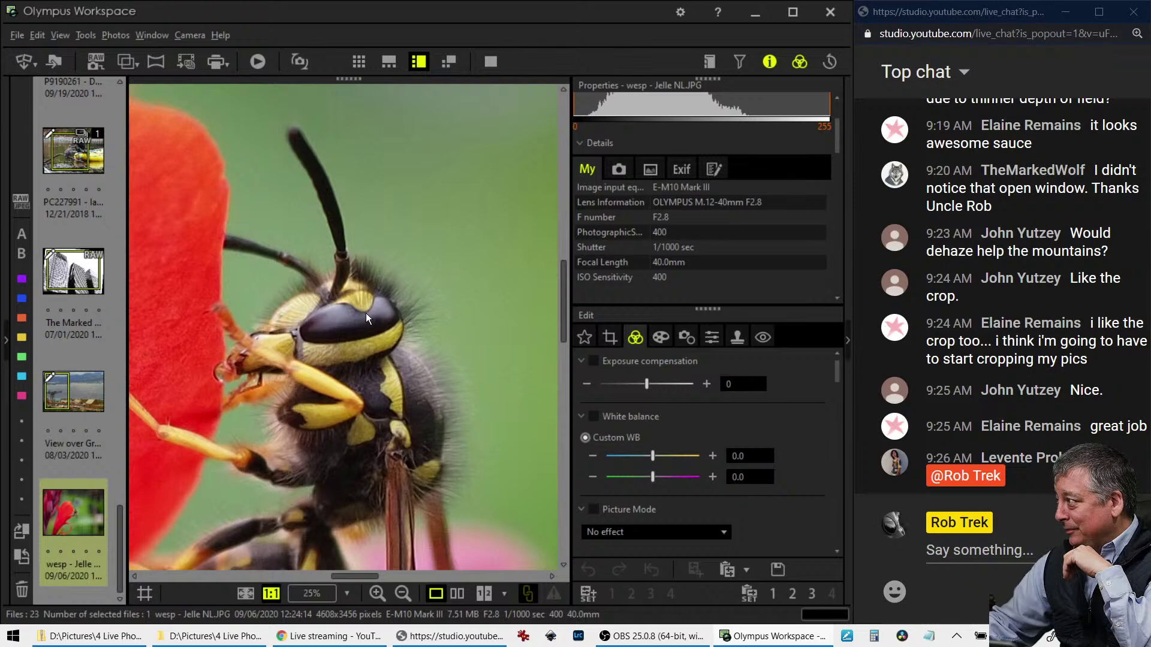
{"action": "left_click", "coordinate": [366, 314]}
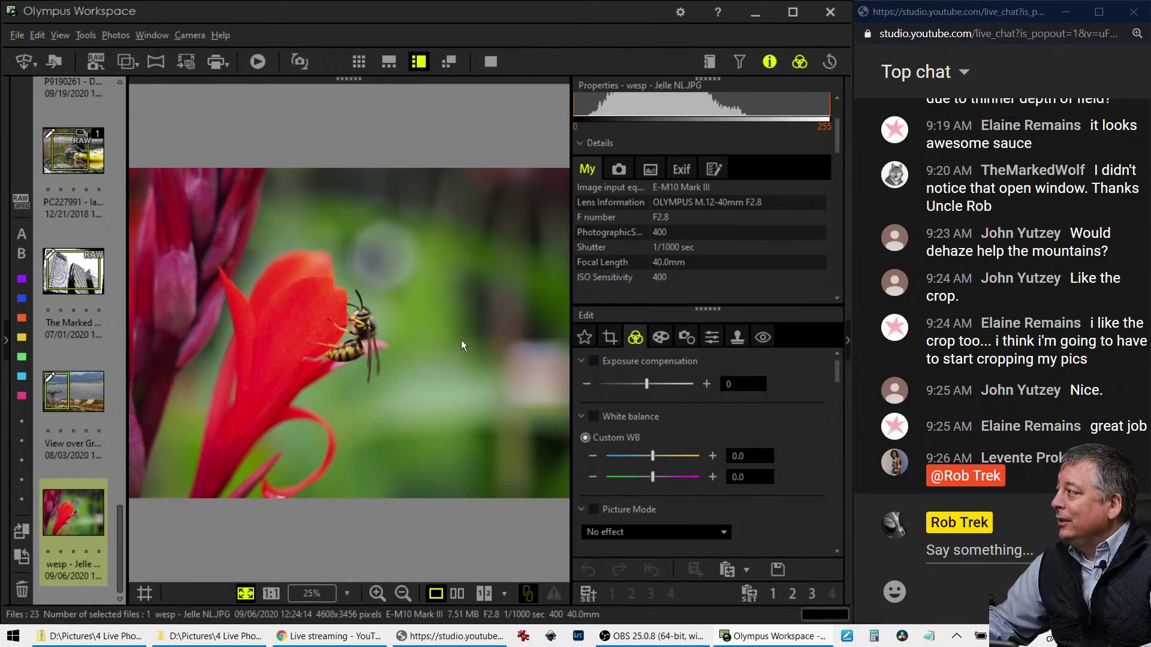
{"action": "left_click", "coordinate": [761, 54]}
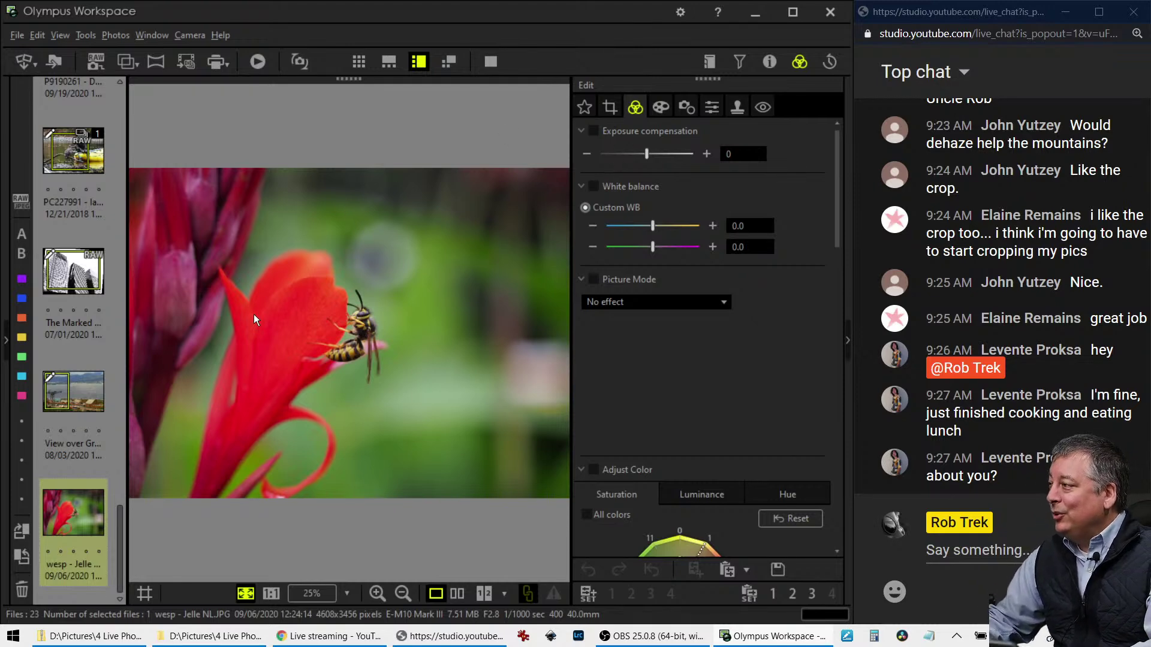
Crop the wasp photo to a 1:1 square of 2547 x 2547 pixels around the flower tip and wasp, and view the cropped result
{"action": "left_click", "coordinate": [616, 106]}
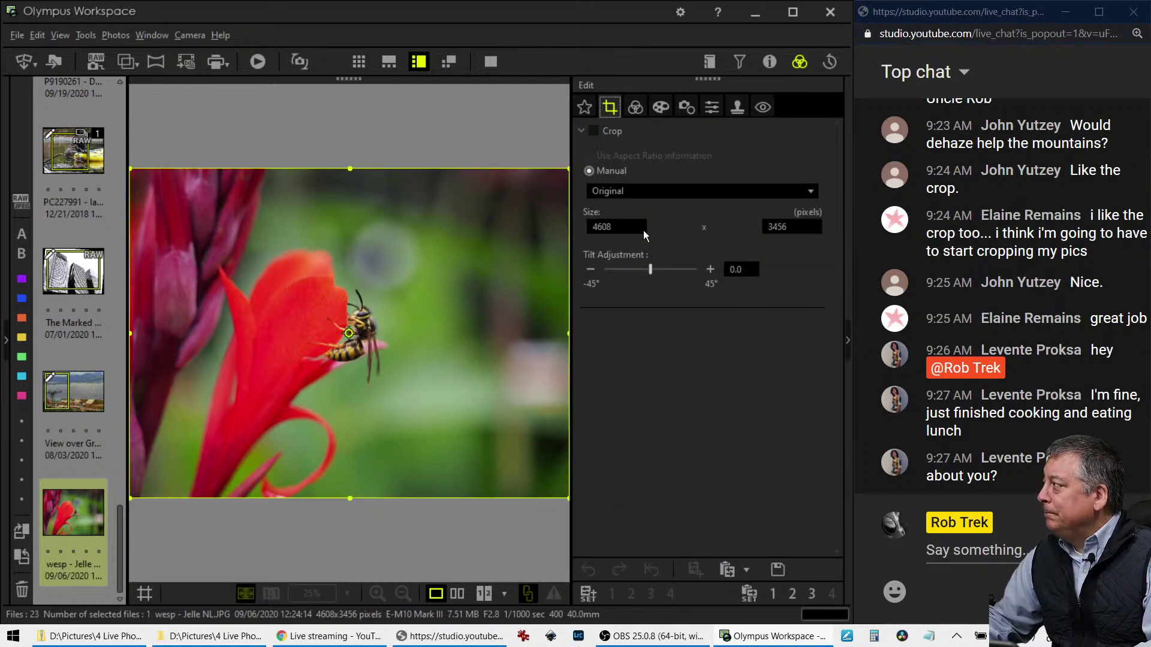
{"action": "left_click", "coordinate": [659, 190]}
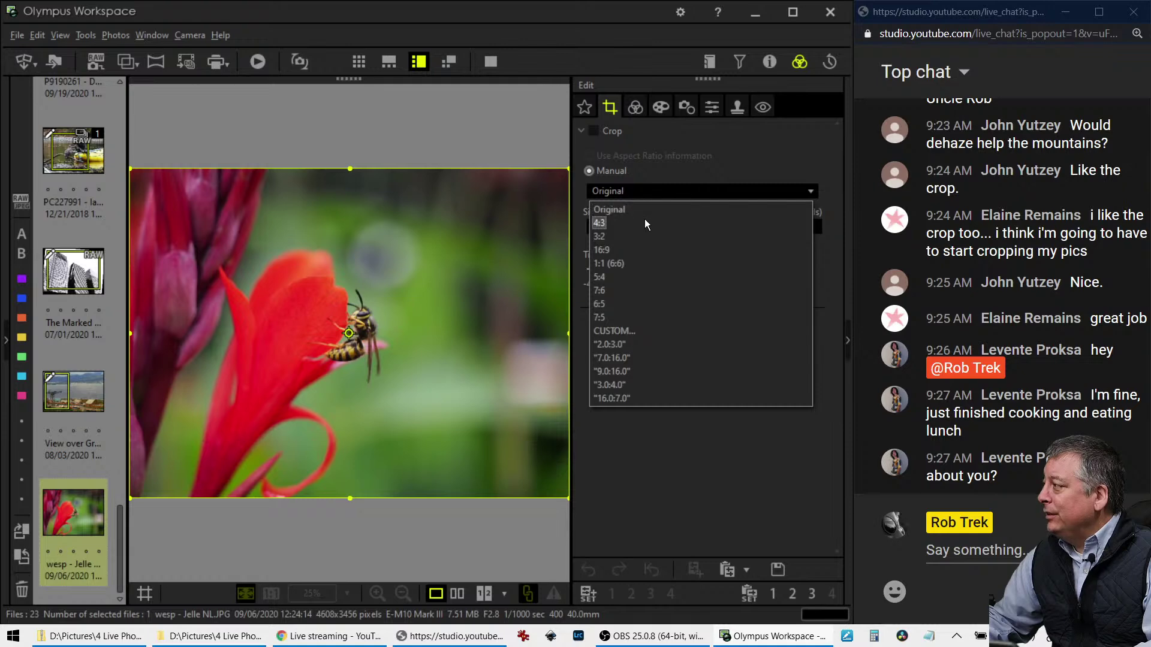
{"action": "left_click", "coordinate": [638, 262]}
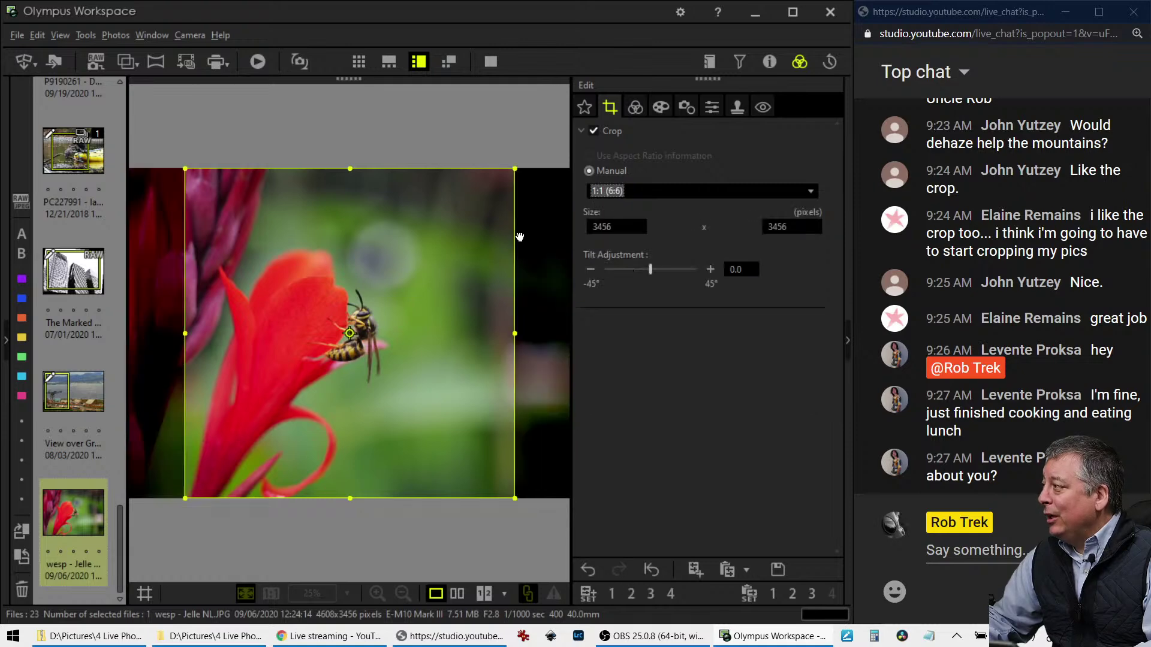
{"action": "left_click_drag", "start_coordinate": [514, 168], "coordinate": [428, 255]}
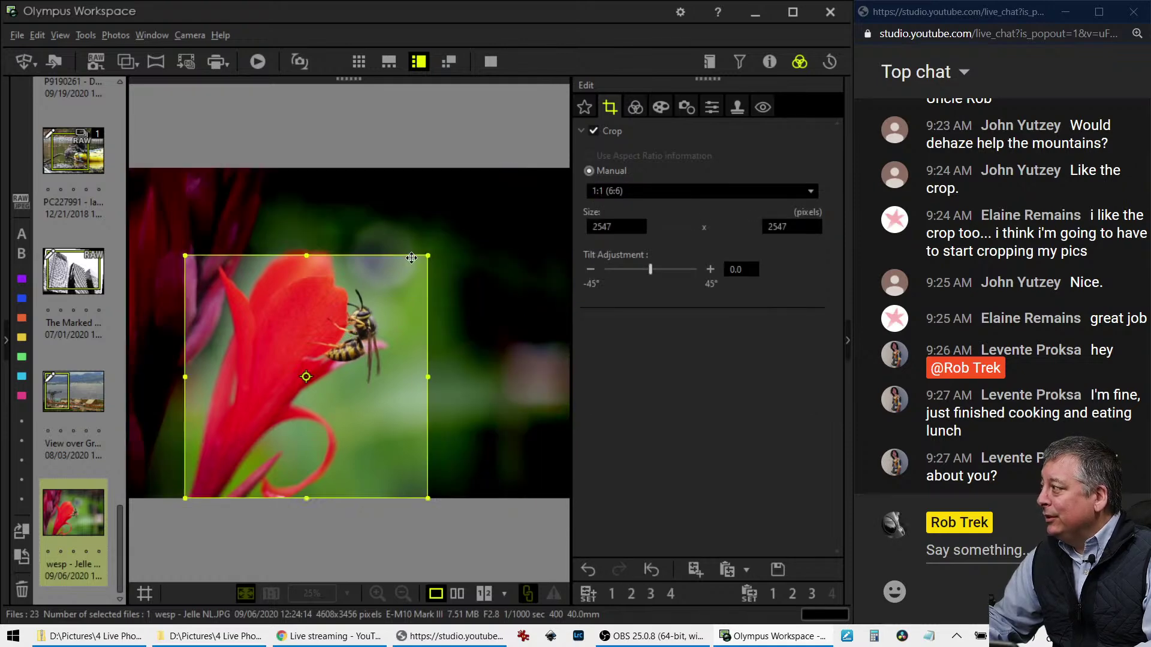
{"action": "left_click_drag", "start_coordinate": [357, 324], "coordinate": [346, 228]}
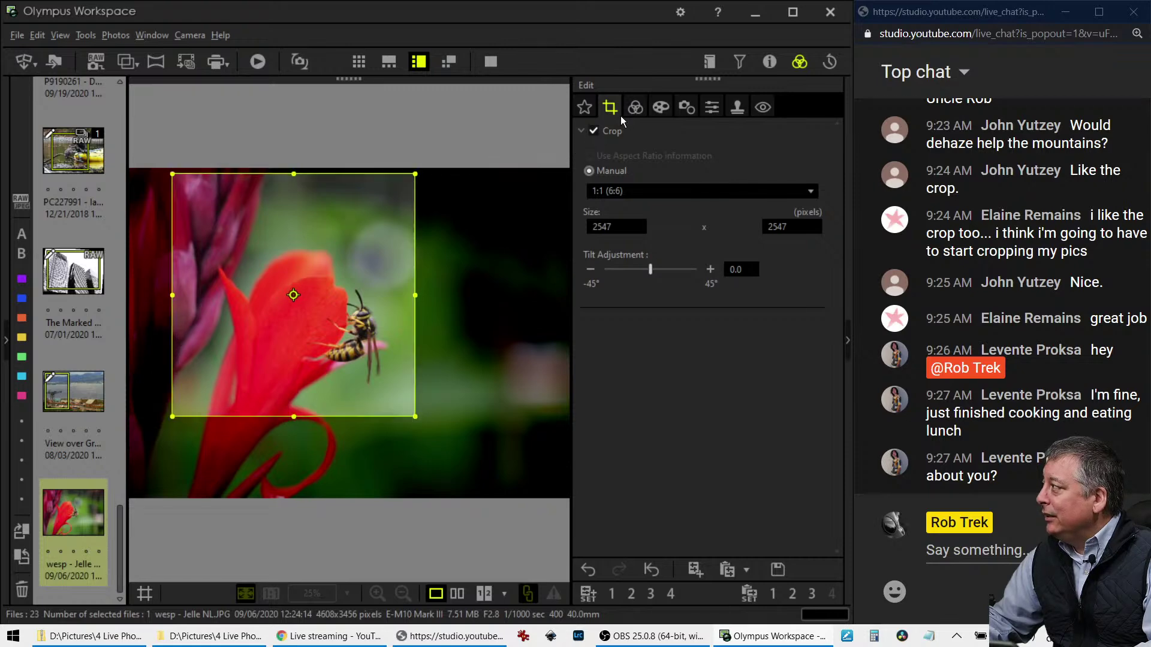
{"action": "left_click", "coordinate": [633, 107]}
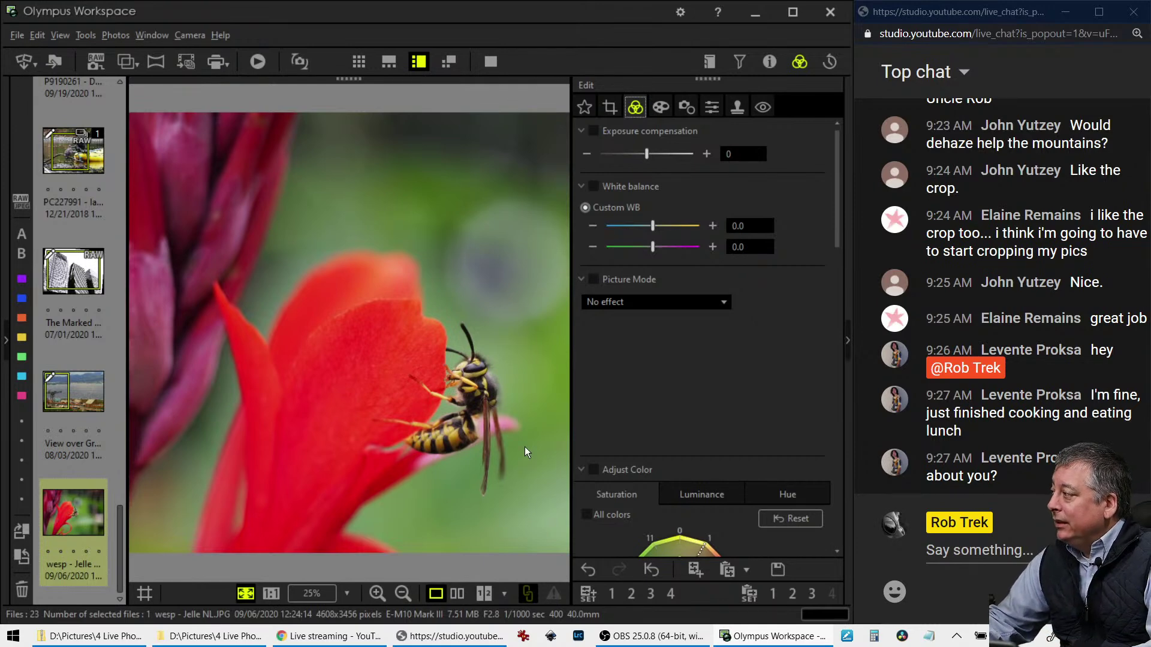
Set the wasp photo's Sharpness to 4 and its custom white balance's blue-to-amber value to 0.4
{"action": "left_click", "coordinate": [712, 108]}
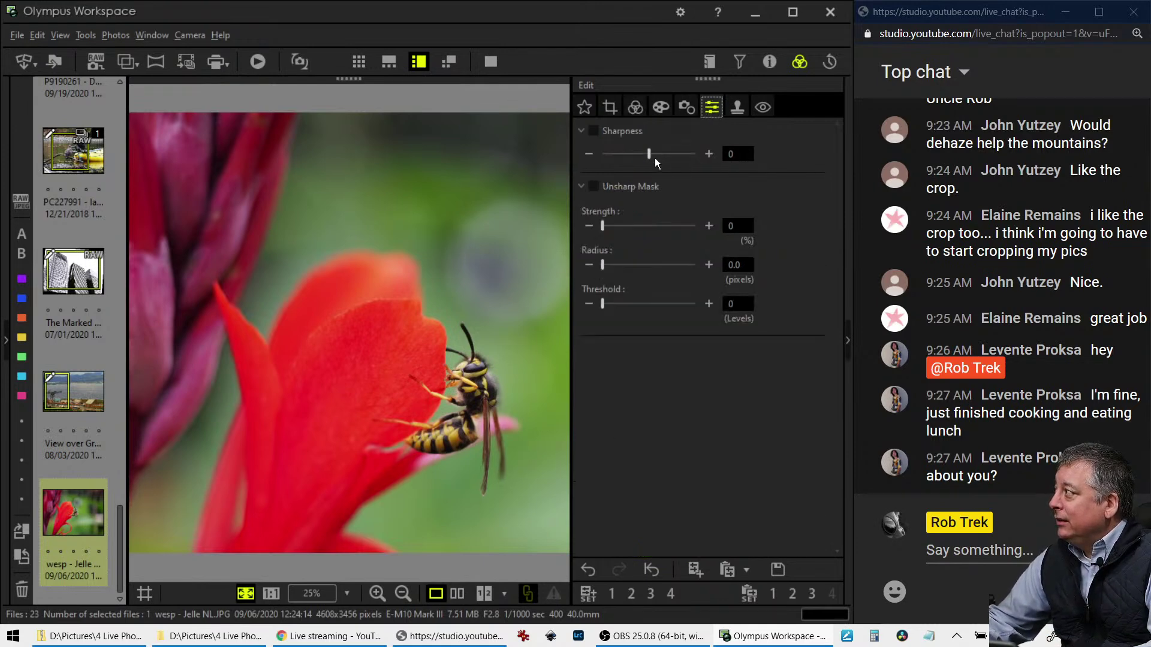
{"action": "mouse_move", "coordinate": [653, 156]}
{"action": "left_mouse_down"}
{"action": "mouse_move", "coordinate": [706, 159]}
{"action": "mouse_move", "coordinate": [685, 129]}
{"action": "mouse_move", "coordinate": [696, 155]}
{"action": "mouse_move", "coordinate": [676, 157]}
{"action": "left_mouse_up"}
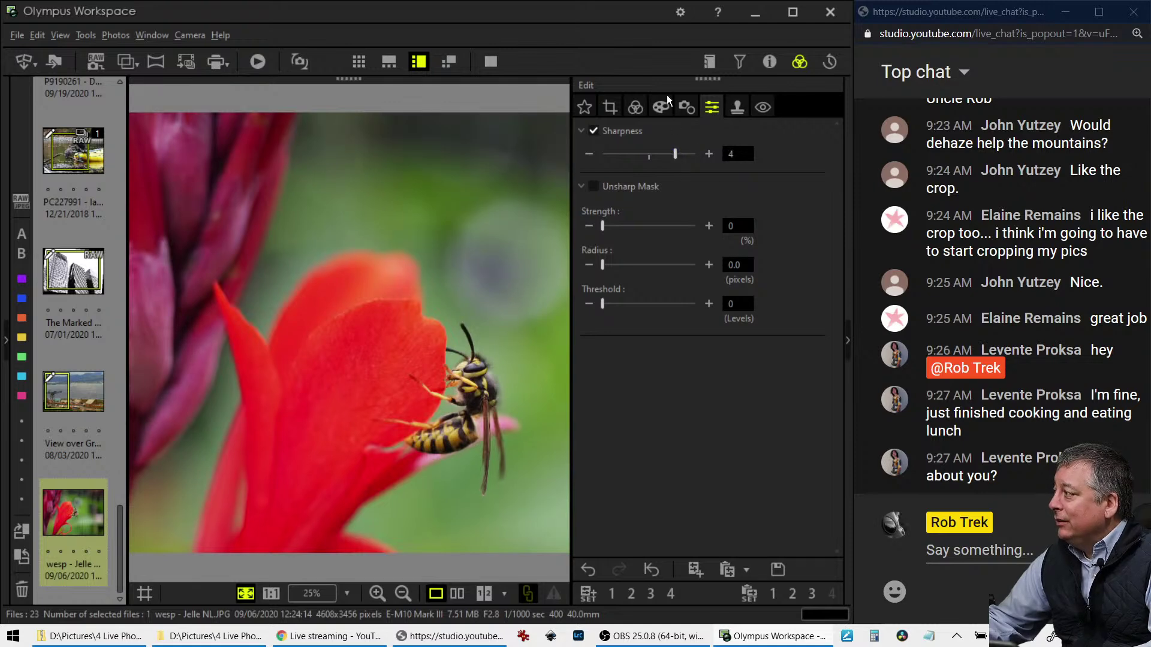
{"action": "left_click", "coordinate": [635, 107]}
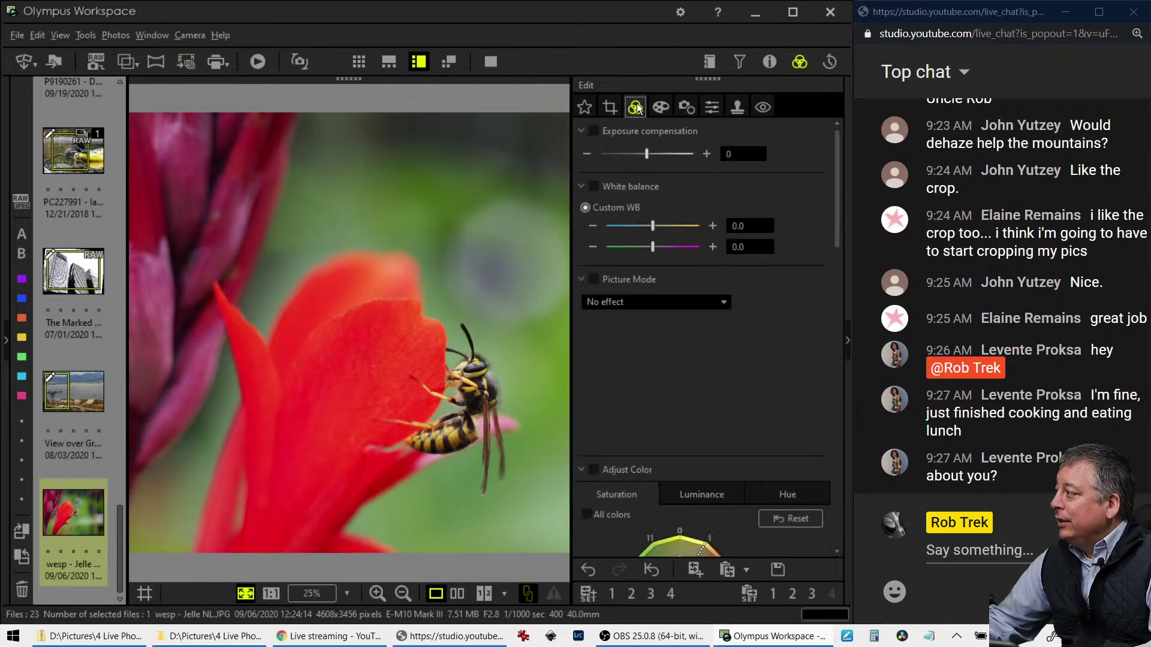
{"action": "scroll", "coordinate": [681, 375], "scroll_direction": "down", "scroll_amount": 3}
{"action": "scroll", "coordinate": [681, 373], "scroll_direction": "up", "scroll_amount": 2}
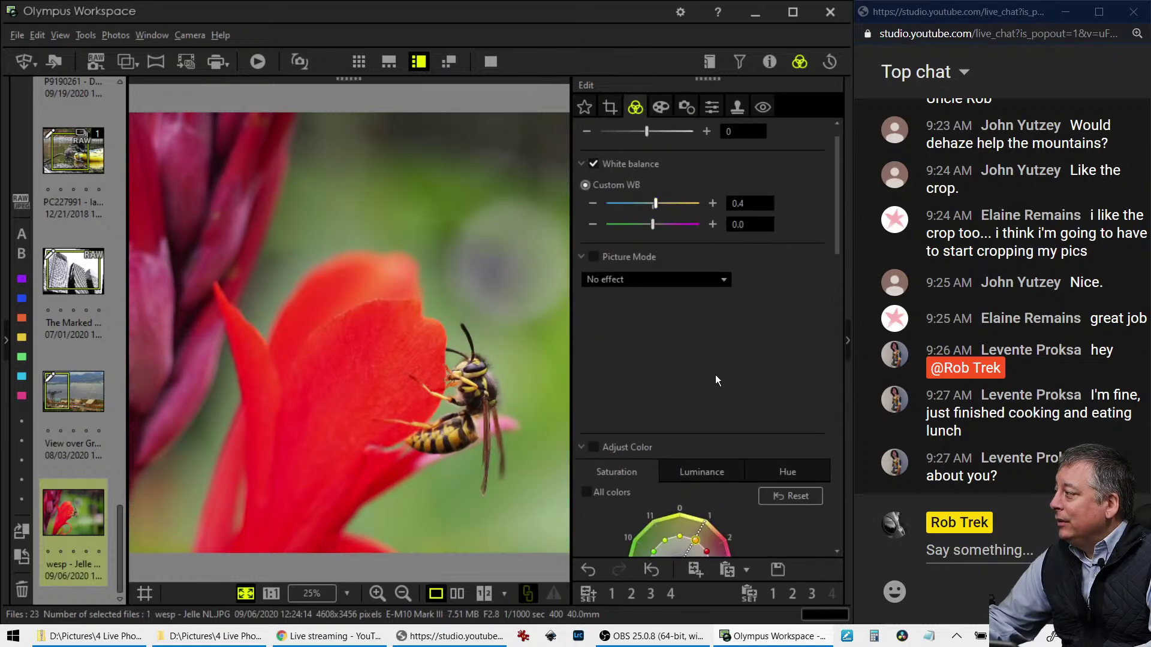
Darken the green background by setting the Adjust Color luminance of color 9 to -5, color 10 to -6 and color 11 to -4
{"action": "scroll", "coordinate": [716, 376], "scroll_direction": "down", "scroll_amount": 3}
{"action": "scroll", "coordinate": [715, 375], "scroll_direction": "down", "scroll_amount": 12}
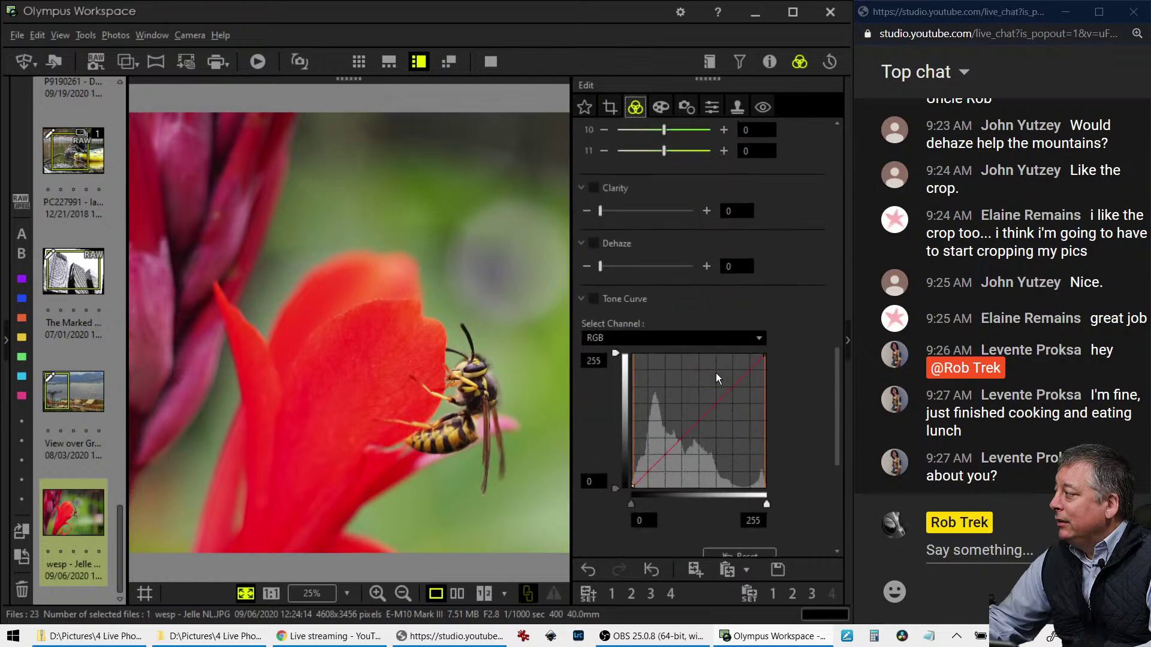
{"action": "scroll", "coordinate": [716, 368], "scroll_direction": "up", "scroll_amount": 6}
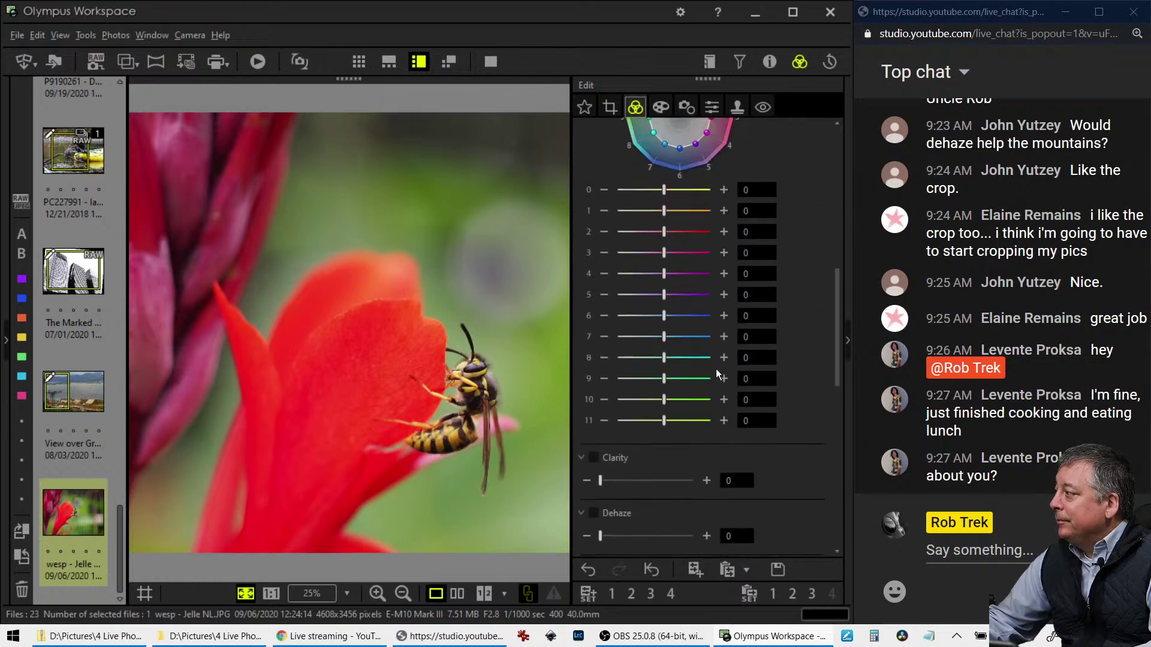
{"action": "scroll", "coordinate": [715, 369], "scroll_direction": "up", "scroll_amount": 7}
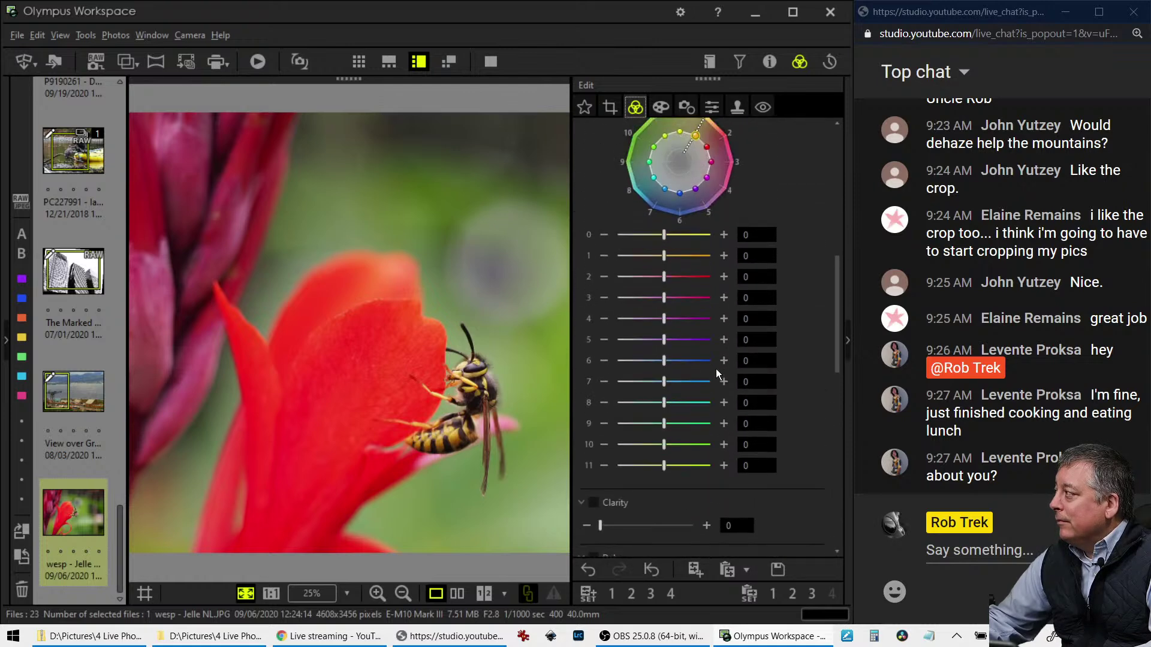
{"action": "left_click", "coordinate": [691, 338]}
{"action": "scroll", "coordinate": [769, 374], "scroll_direction": "down", "scroll_amount": 9}
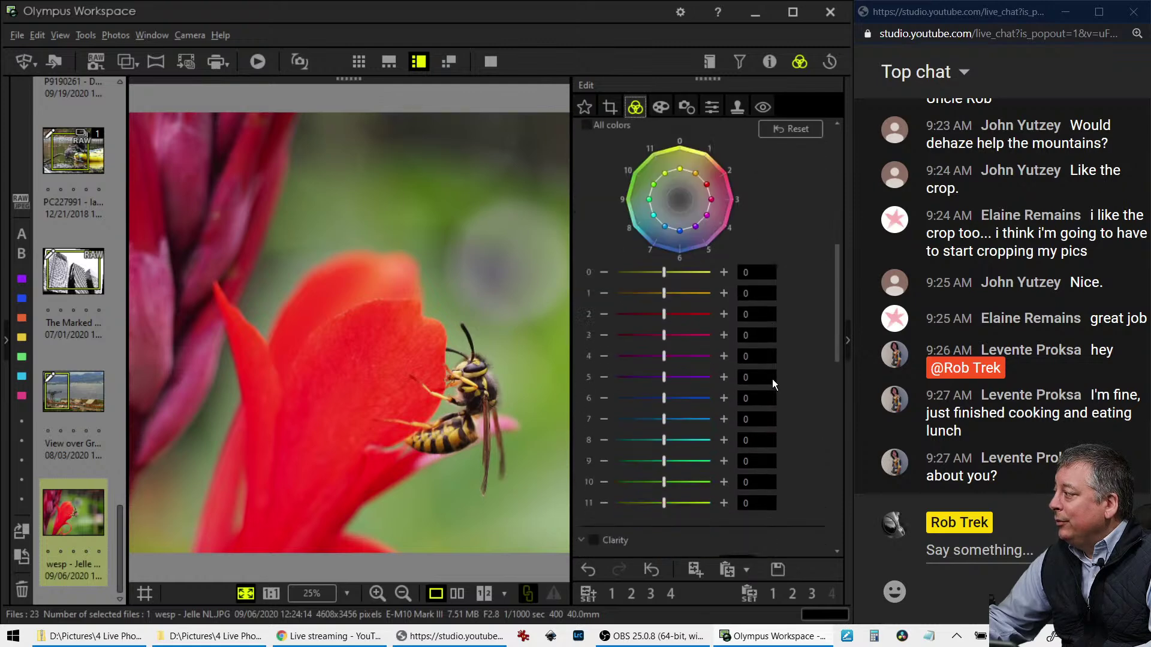
{"action": "left_click_drag", "start_coordinate": [663, 310], "coordinate": [630, 289]}
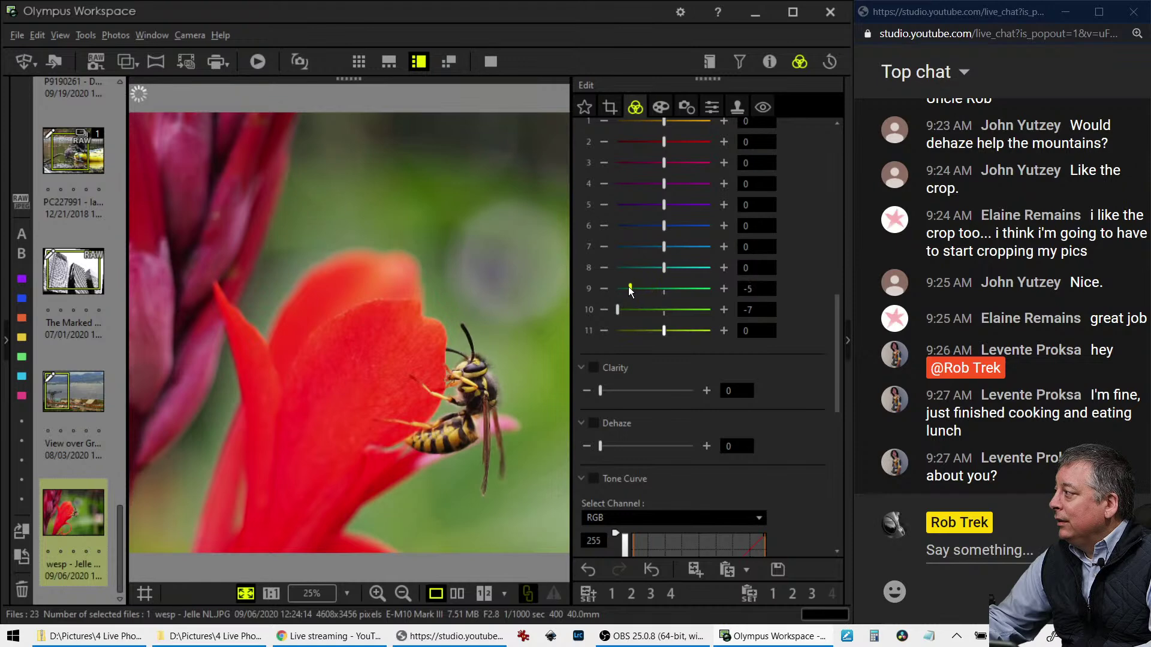
{"action": "left_click_drag", "start_coordinate": [662, 331], "coordinate": [630, 309]}
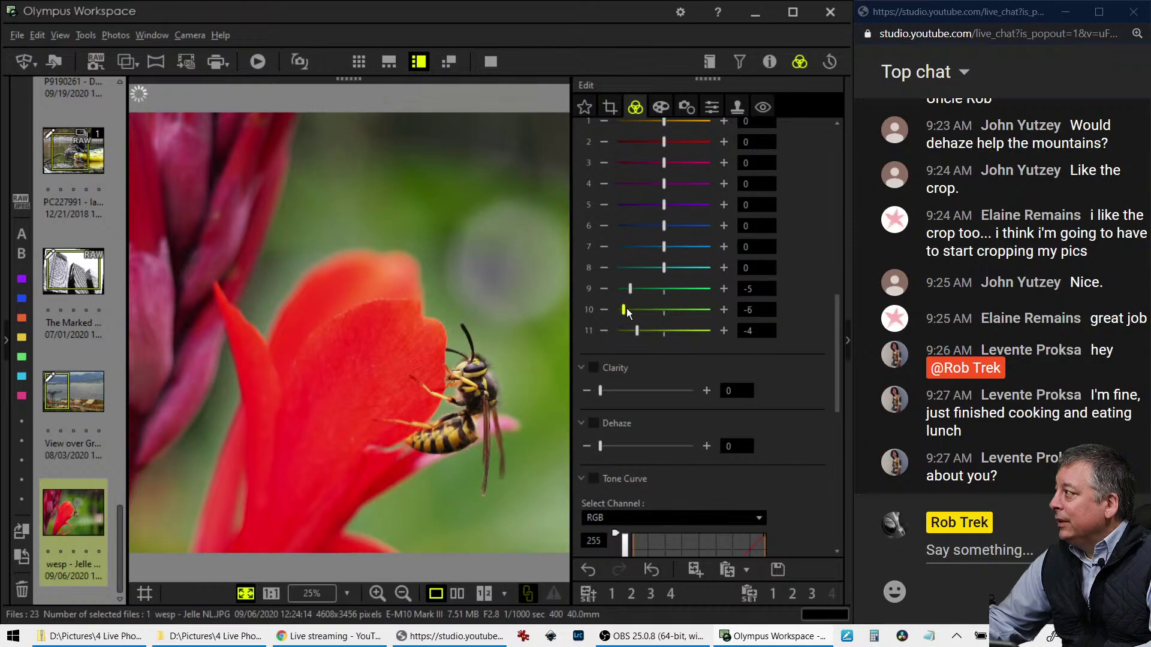
Darken the edges of the wasp photo by setting the vignetting adjustment to -7
{"action": "scroll", "coordinate": [742, 408], "scroll_direction": "down", "scroll_amount": 6}
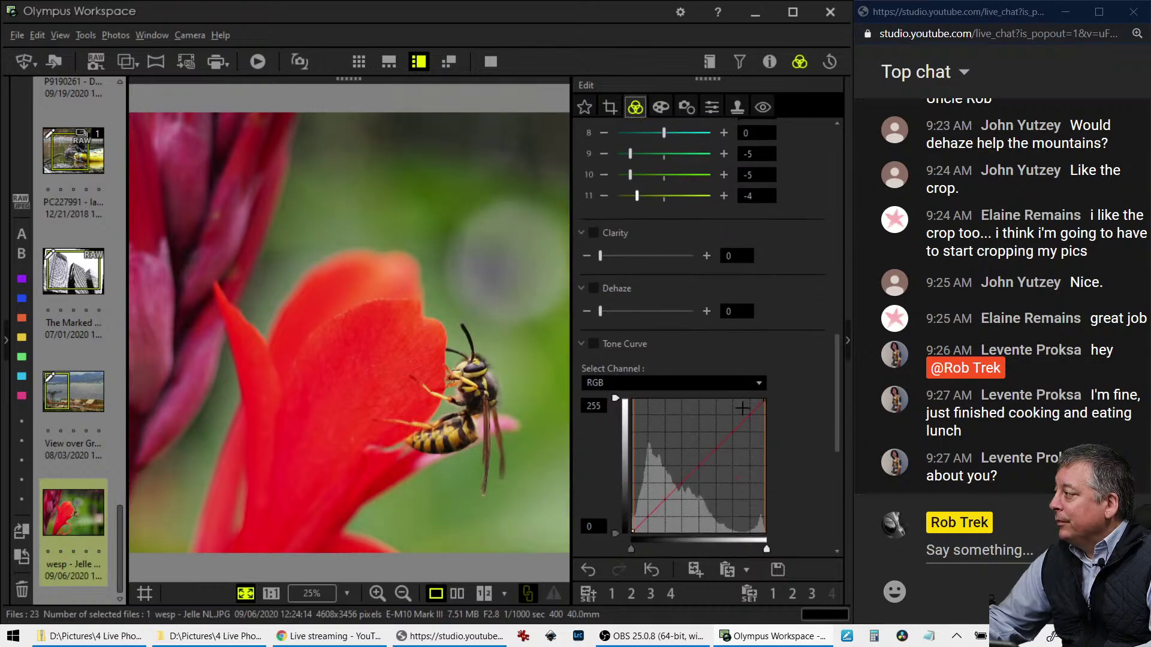
{"action": "left_click", "coordinate": [661, 108]}
{"action": "left_click_drag", "start_coordinate": [647, 509], "coordinate": [637, 508]}
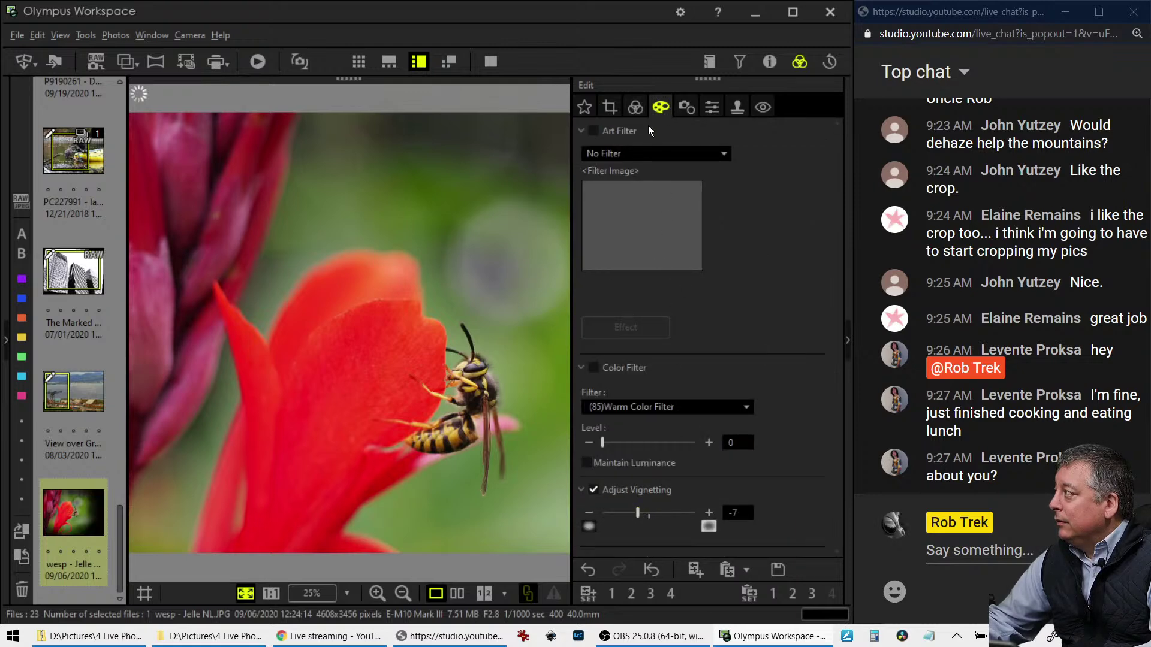
Brighten the yellow and orange tones by setting luminance of color 0 to 3 and color 1 to 2
{"action": "left_click", "coordinate": [636, 109]}
{"action": "scroll", "coordinate": [764, 466], "scroll_direction": "down", "scroll_amount": 3}
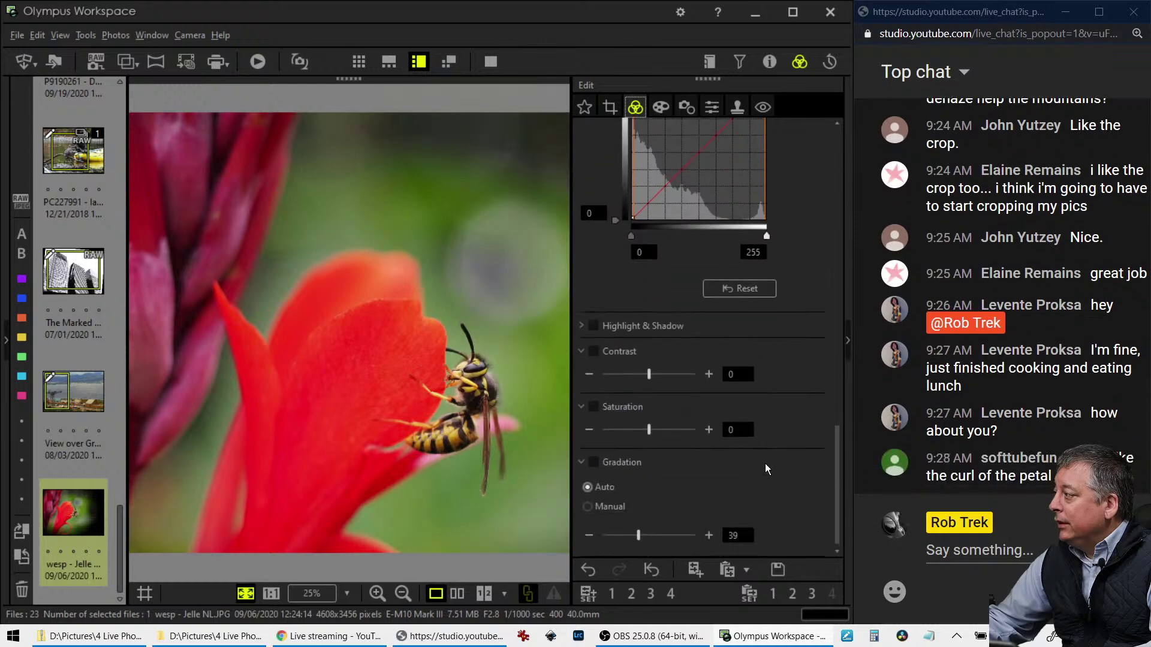
{"action": "scroll", "coordinate": [765, 463], "scroll_direction": "up", "scroll_amount": 5}
{"action": "scroll", "coordinate": [753, 432], "scroll_direction": "up", "scroll_amount": 5}
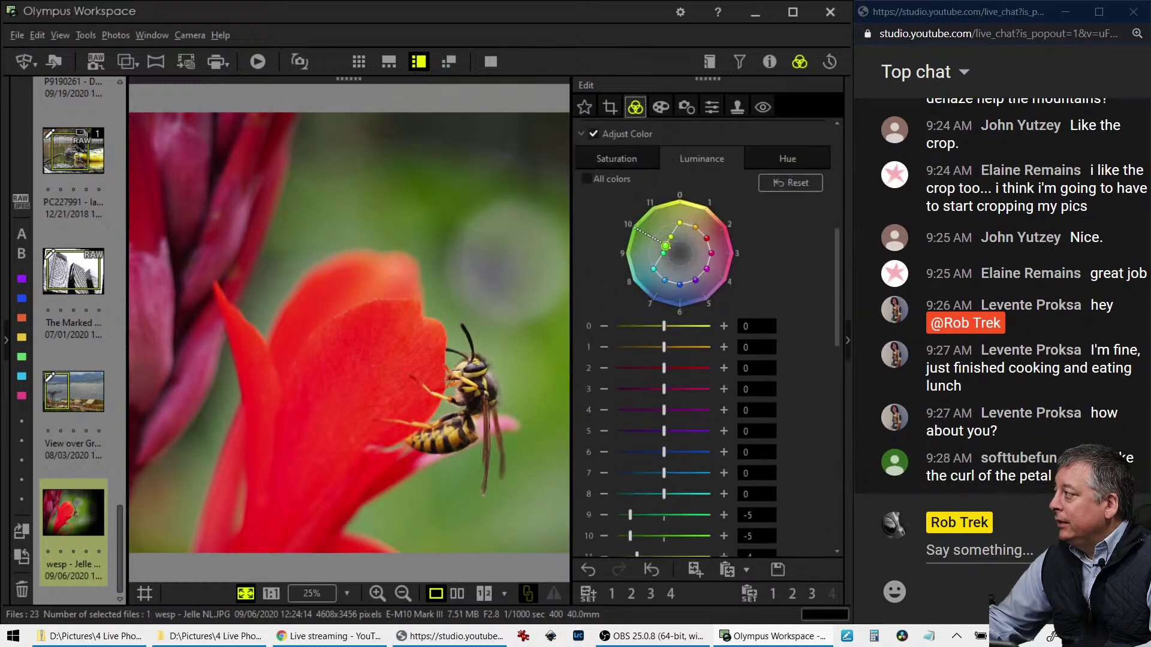
{"action": "scroll", "coordinate": [703, 440], "scroll_direction": "down", "scroll_amount": 2}
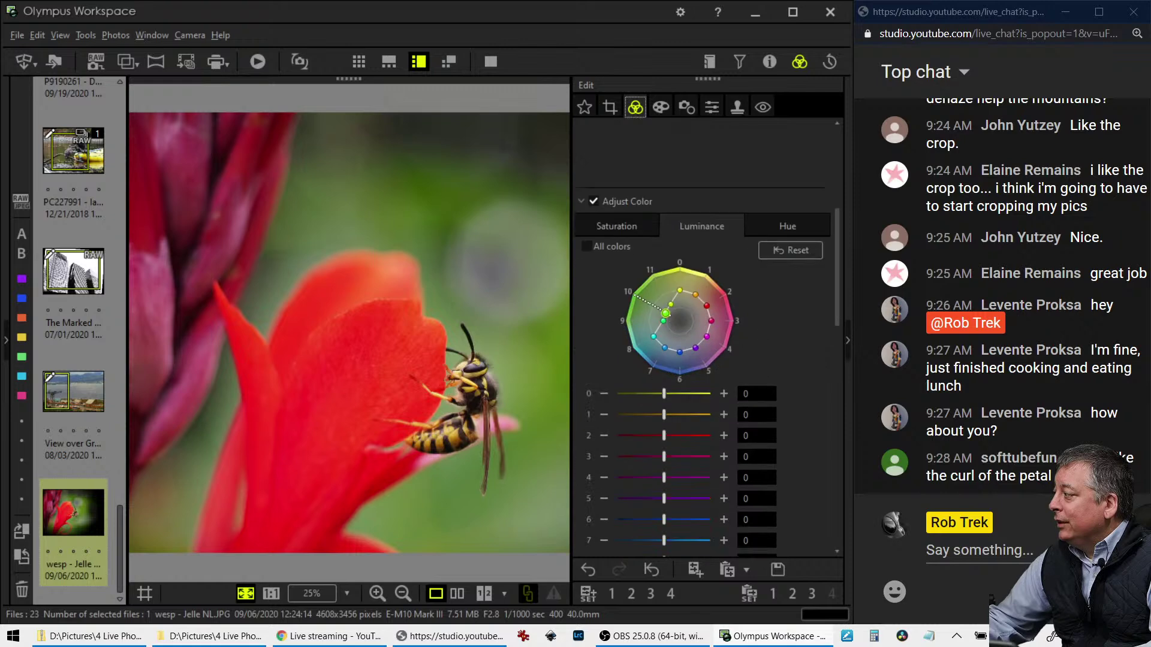
{"action": "left_click_drag", "start_coordinate": [664, 394], "coordinate": [679, 413]}
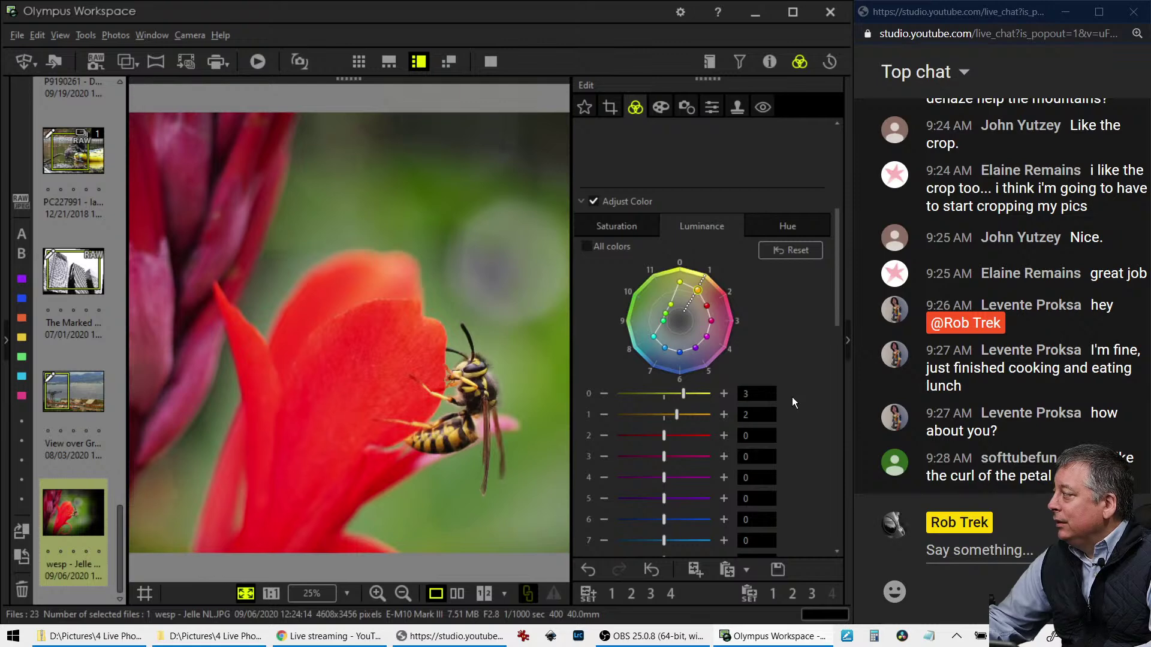
Reposition the 1:1 crop frame against the photo's upper edge and slightly further left, keeping the red petal and wasp inside
{"action": "scroll", "coordinate": [792, 397], "scroll_direction": "down", "scroll_amount": 8}
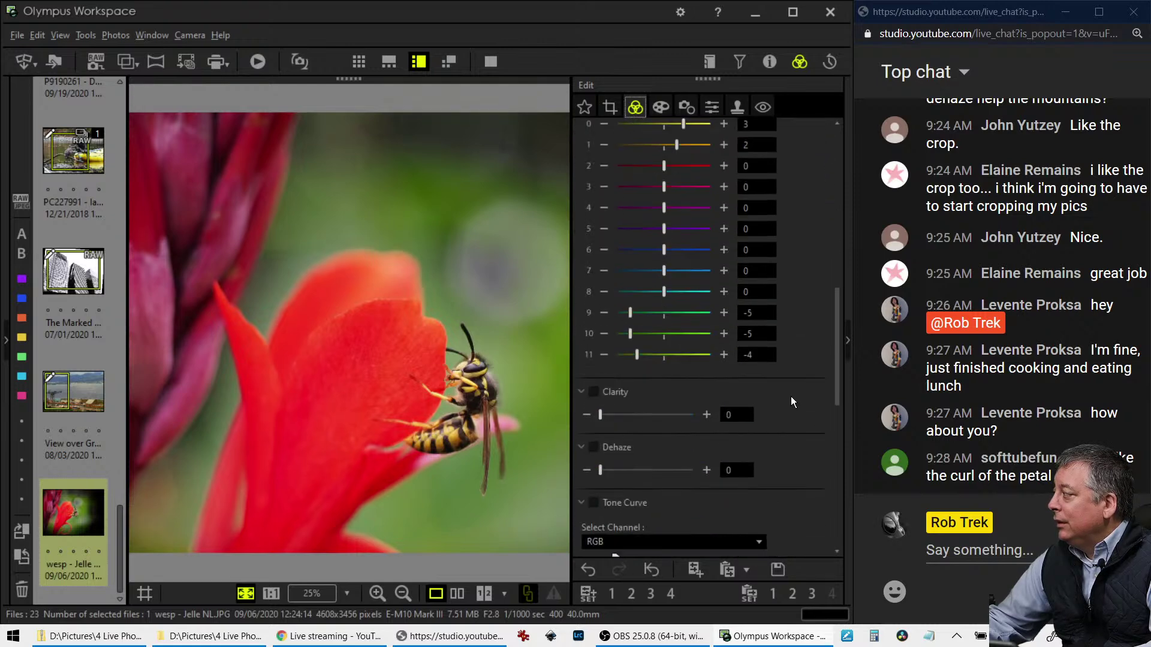
{"action": "scroll", "coordinate": [790, 397], "scroll_direction": "down", "scroll_amount": 3}
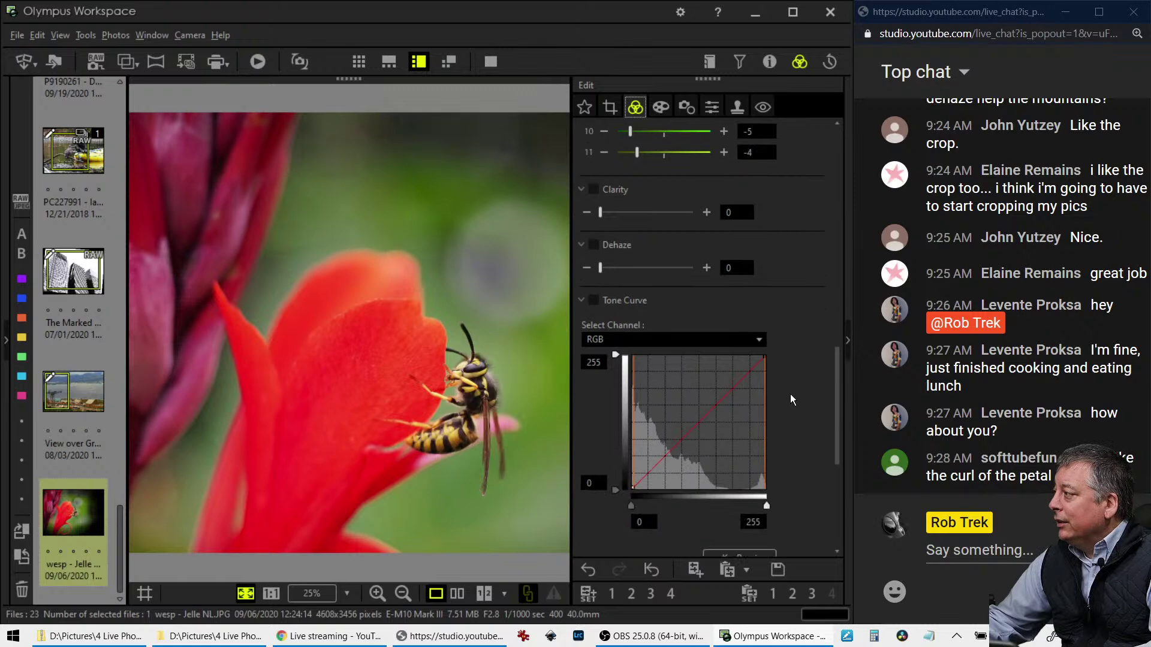
{"action": "scroll", "coordinate": [779, 389], "scroll_direction": "up", "scroll_amount": 2}
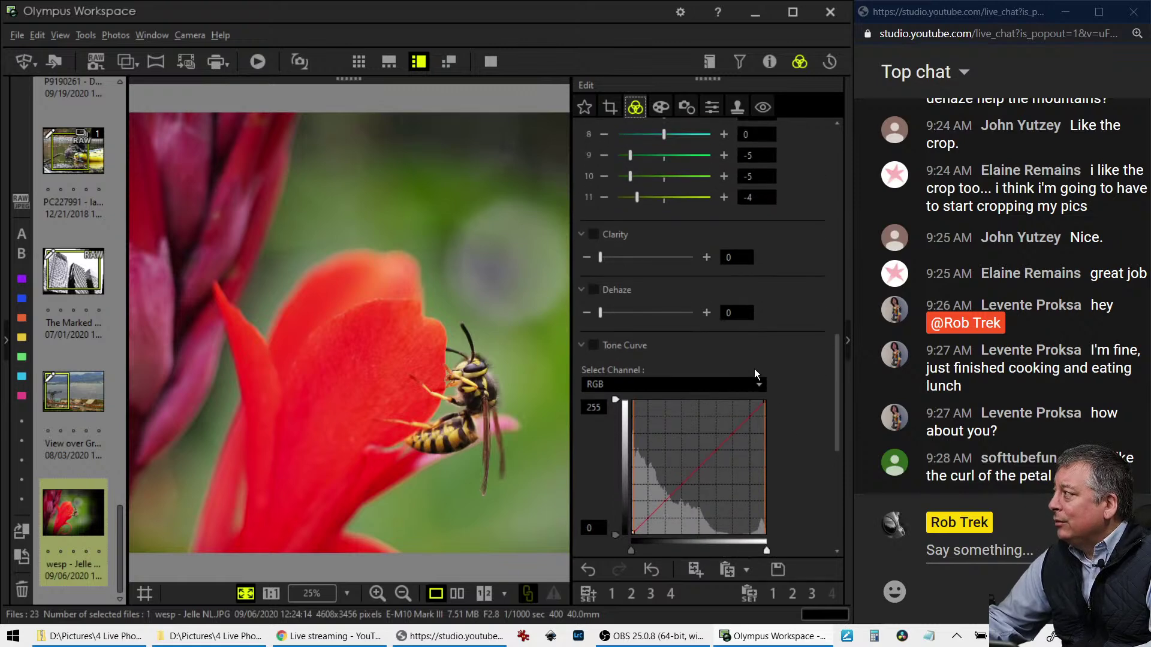
{"action": "left_click", "coordinate": [611, 108]}
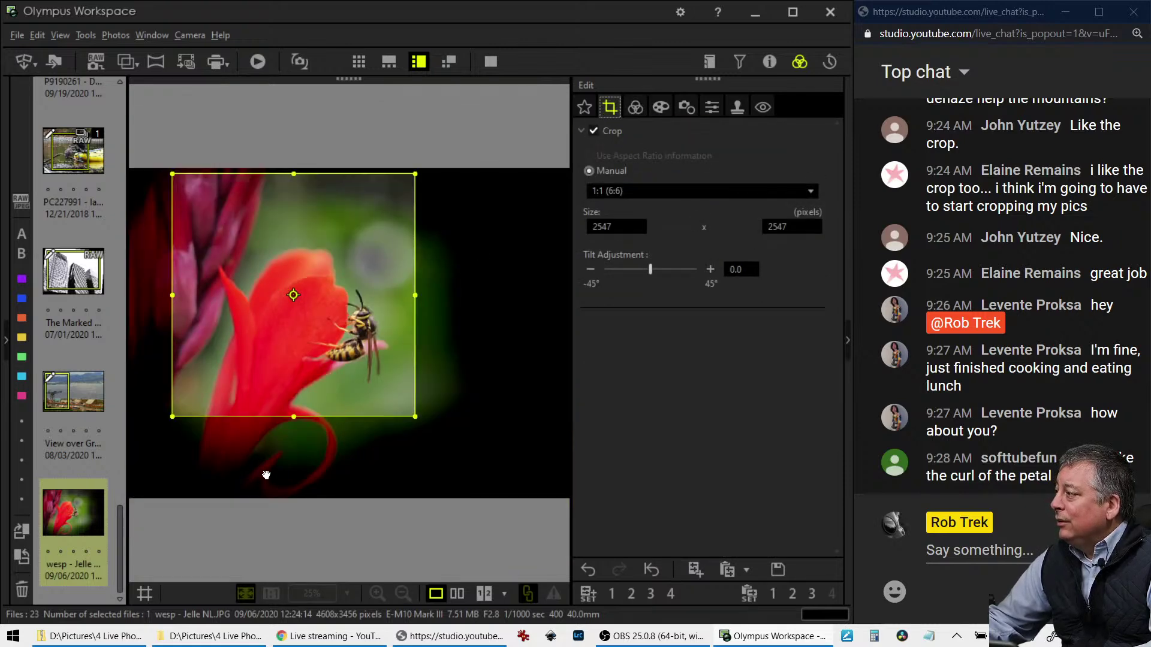
{"action": "left_click_drag", "start_coordinate": [296, 332], "coordinate": [300, 458]}
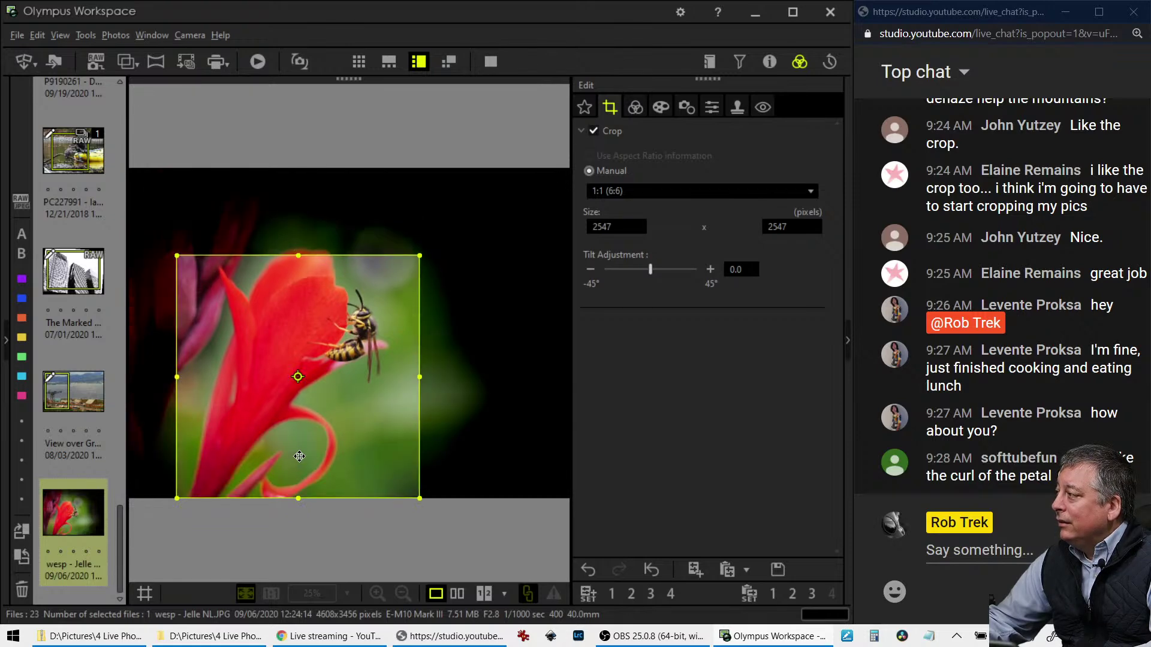
{"action": "left_click_drag", "start_coordinate": [299, 456], "coordinate": [295, 439]}
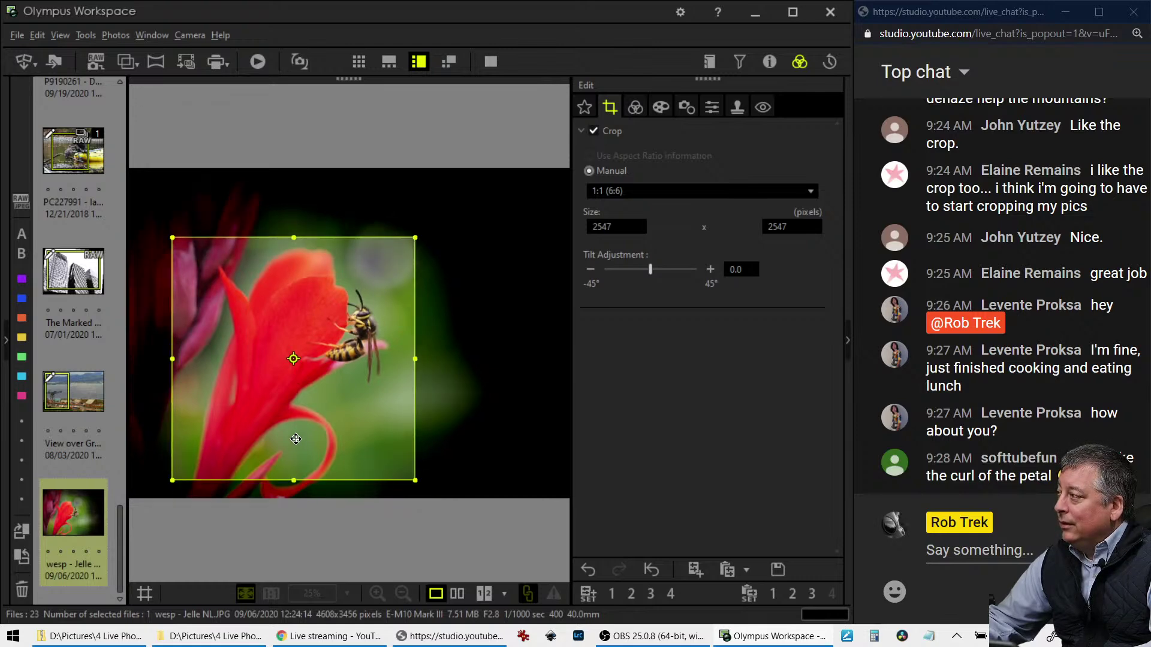
{"action": "left_click_drag", "start_coordinate": [295, 438], "coordinate": [276, 321]}
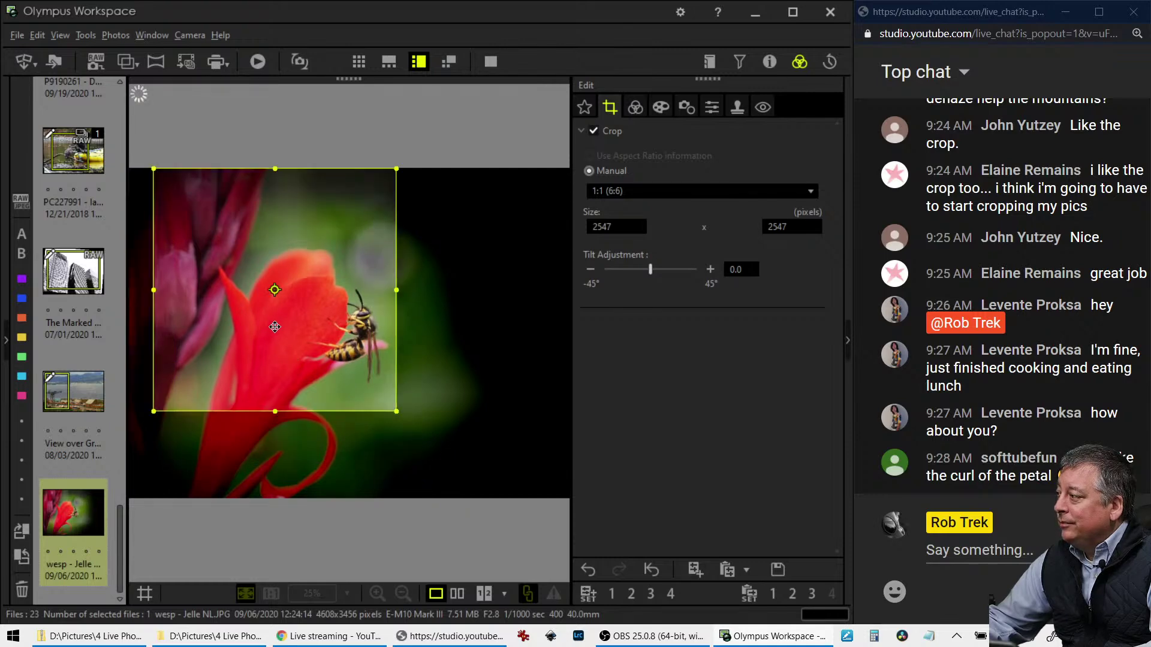
{"action": "left_click_drag", "start_coordinate": [269, 353], "coordinate": [282, 353]}
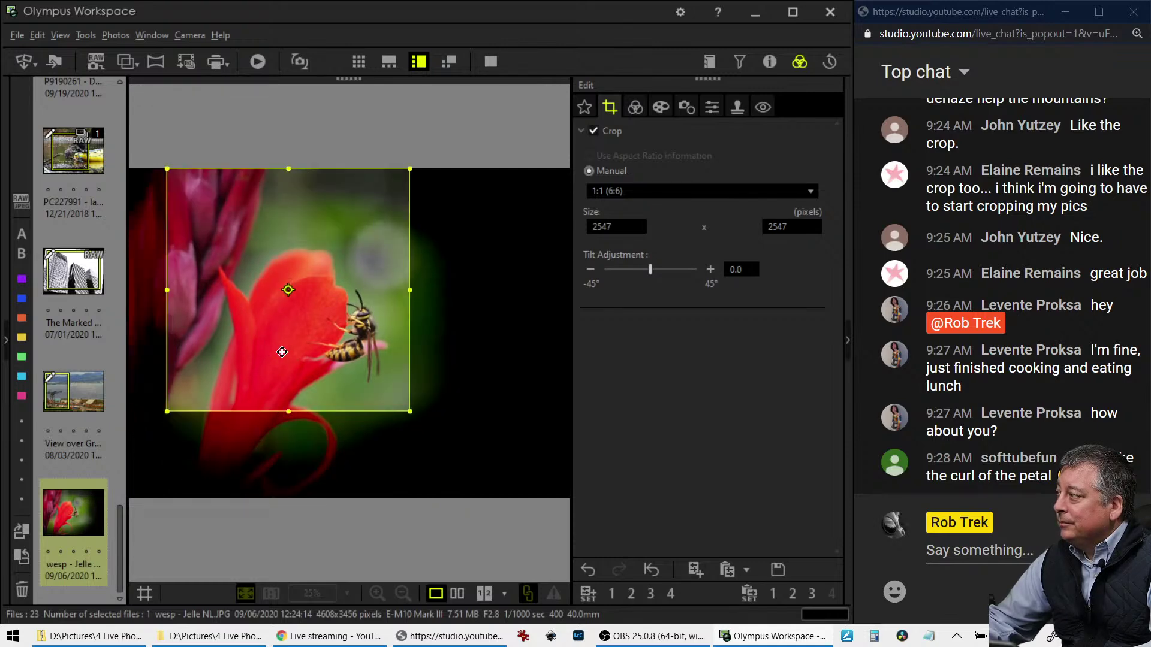
Inspect the wasp at 1:1 and deepen the shadows on the RGB tone curve, anchoring the curve with a midtone point
{"action": "left_click", "coordinate": [637, 107]}
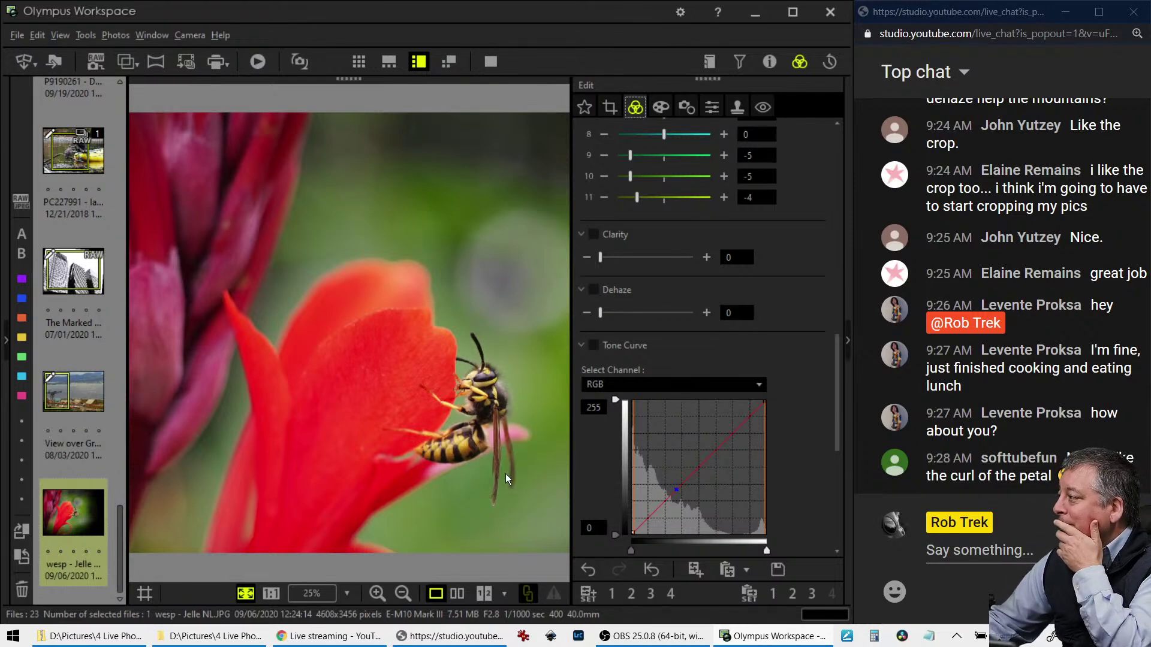
{"action": "left_click", "coordinate": [484, 411]}
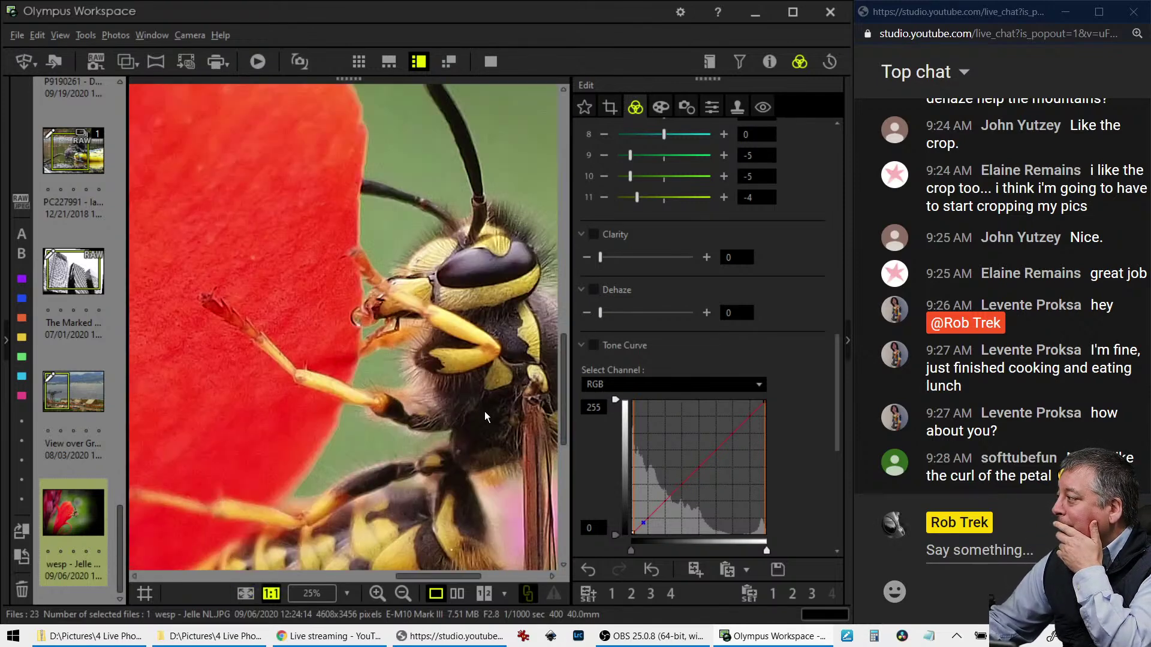
{"action": "left_click_drag", "start_coordinate": [484, 411], "coordinate": [432, 329]}
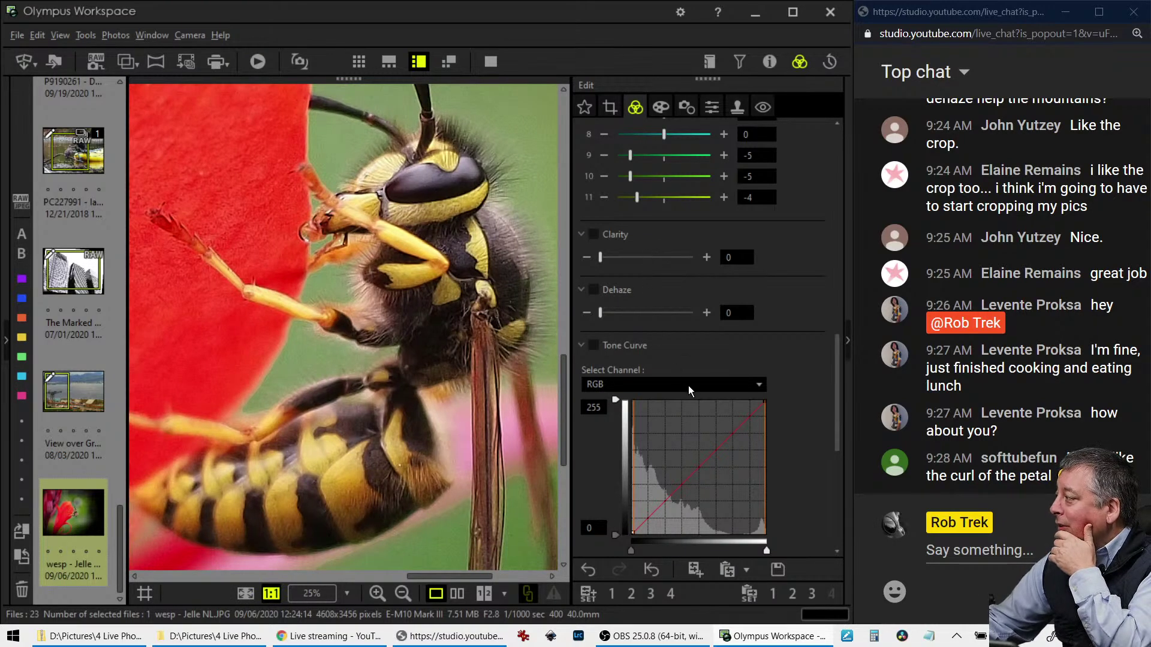
{"action": "scroll", "coordinate": [785, 497], "scroll_direction": "down", "scroll_amount": 2}
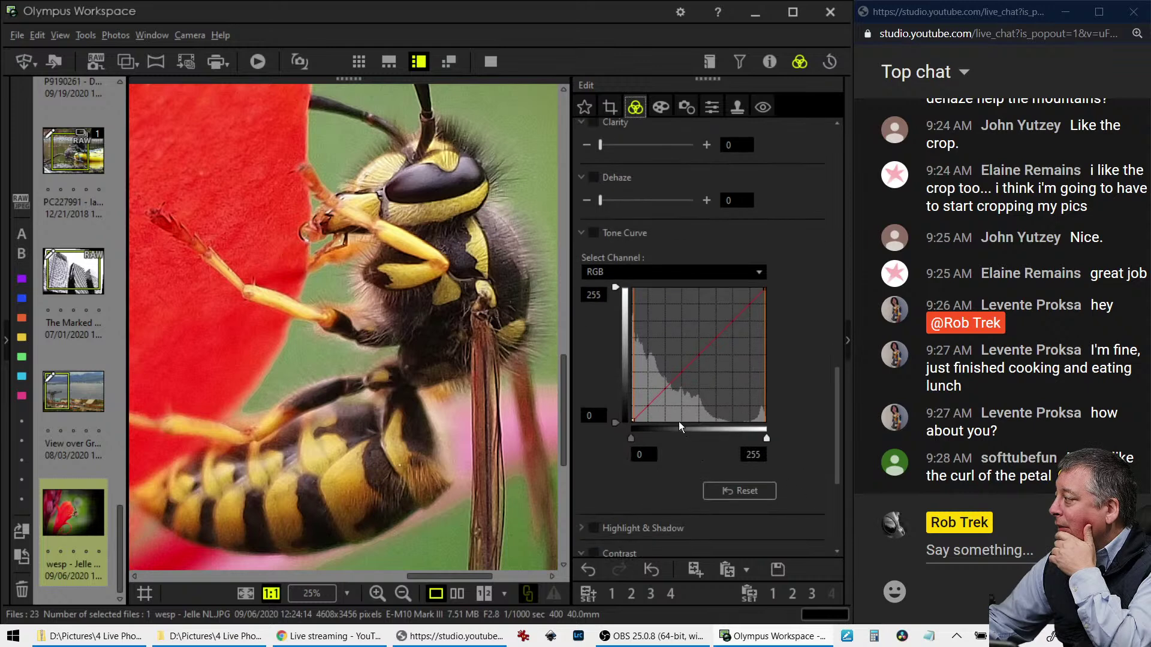
{"action": "left_click", "coordinate": [651, 407]}
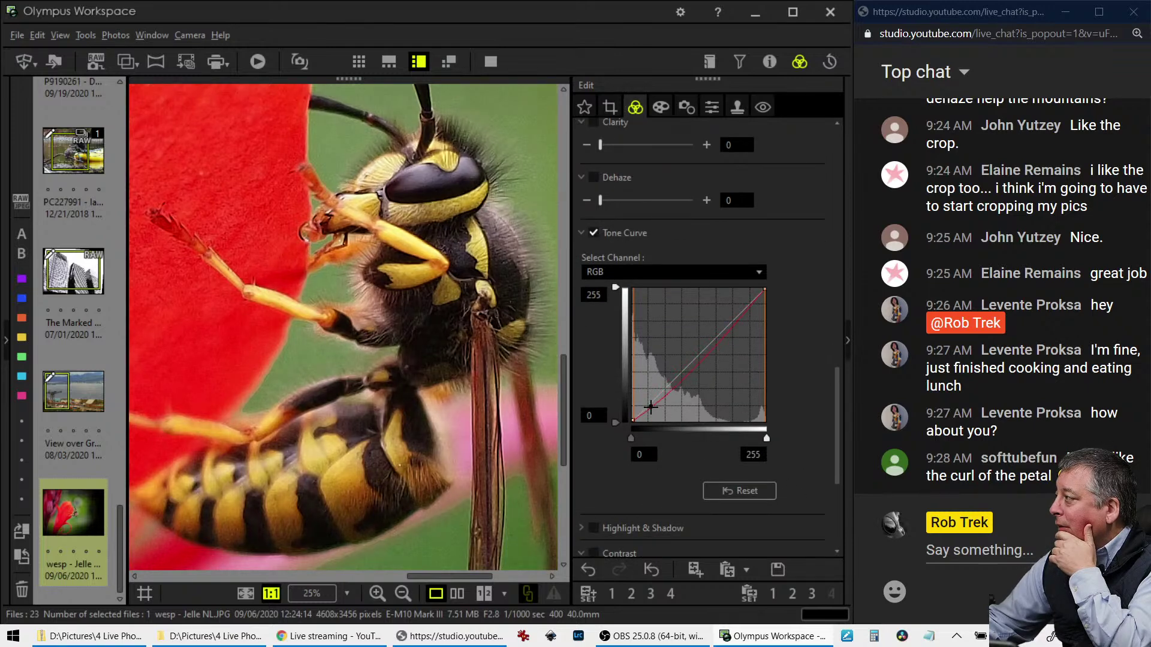
{"action": "left_click", "coordinate": [702, 348]}
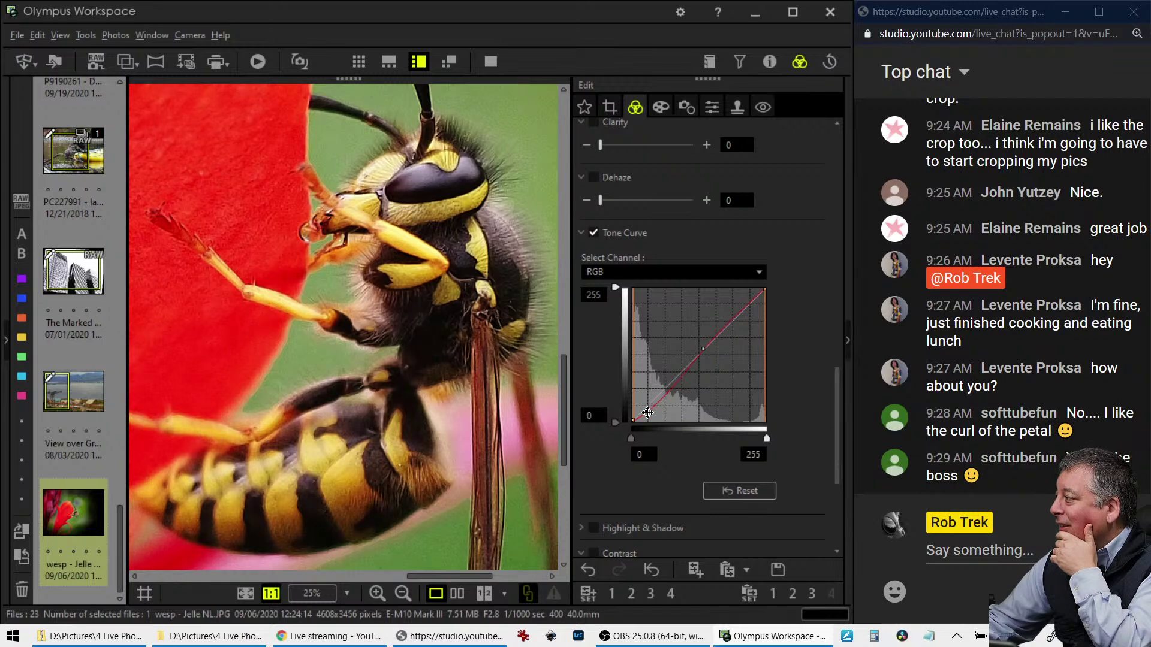
{"action": "left_click_drag", "start_coordinate": [647, 412], "coordinate": [639, 419]}
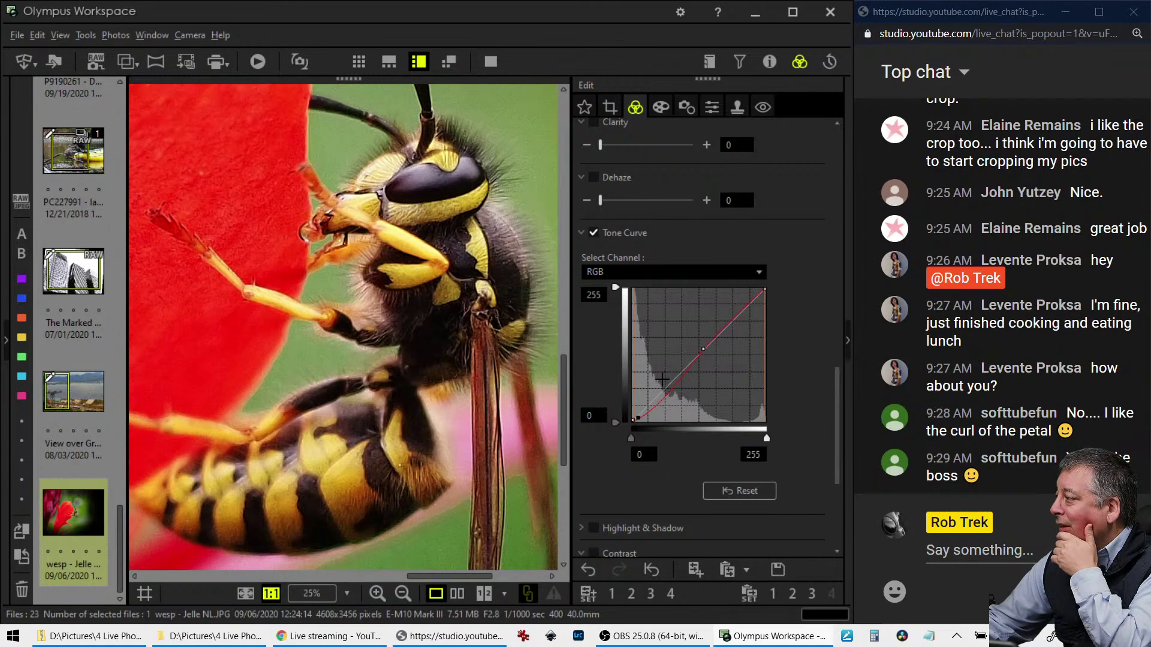
Fit the whole photo in view and raise the RGB tone curve slightly above the midtone point to brighten the lighter tones
{"action": "left_click", "coordinate": [296, 232]}
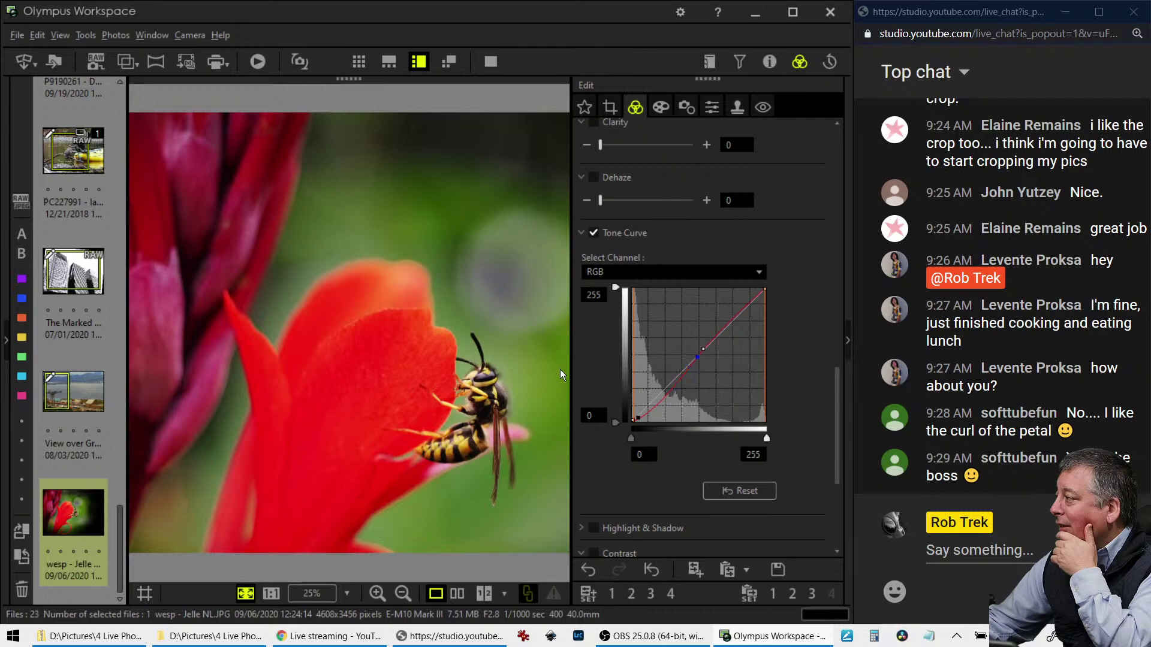
{"action": "left_click_drag", "start_coordinate": [703, 349], "coordinate": [703, 349]}
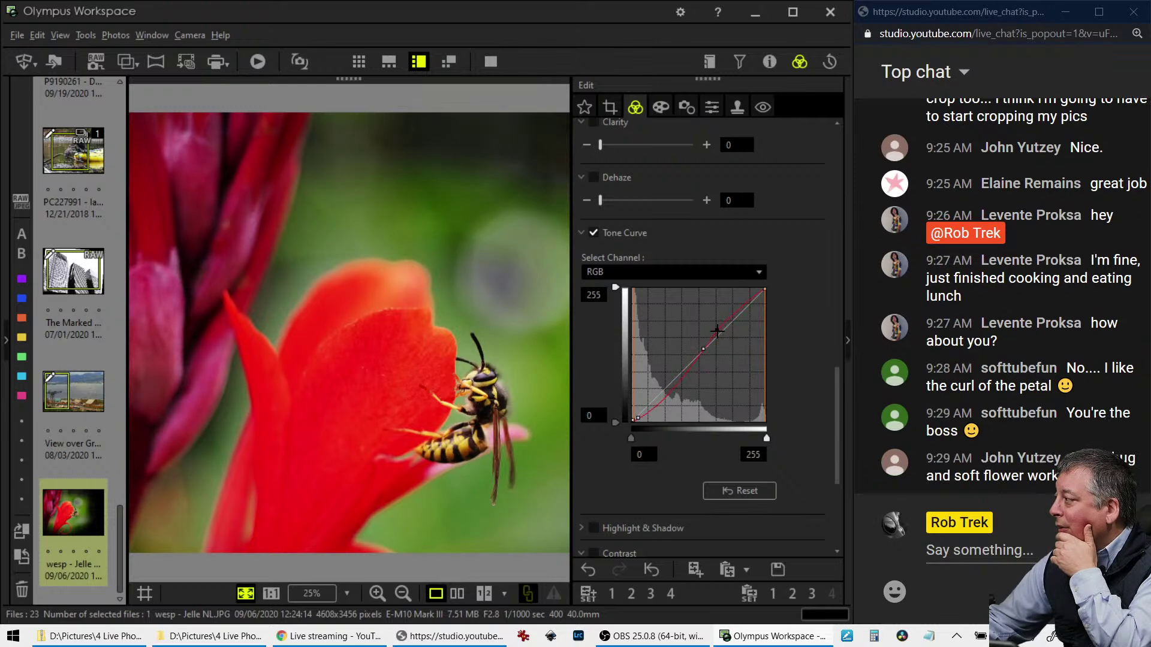
{"action": "left_click_drag", "start_coordinate": [717, 330], "coordinate": [709, 334]}
Tighten the square crop to 2264 x 2264 pixels and shift it slightly upward around the petal and wasp
{"action": "left_click", "coordinate": [611, 109]}
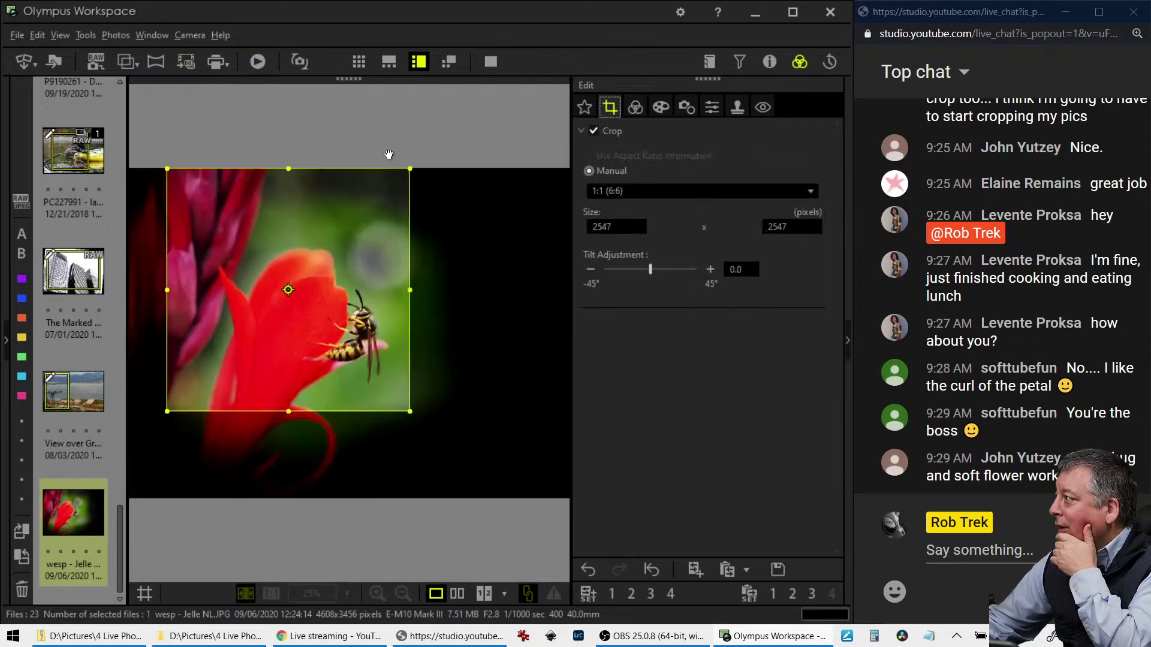
{"action": "left_click_drag", "start_coordinate": [167, 170], "coordinate": [194, 195]}
{"action": "left_click_drag", "start_coordinate": [260, 278], "coordinate": [258, 265]}
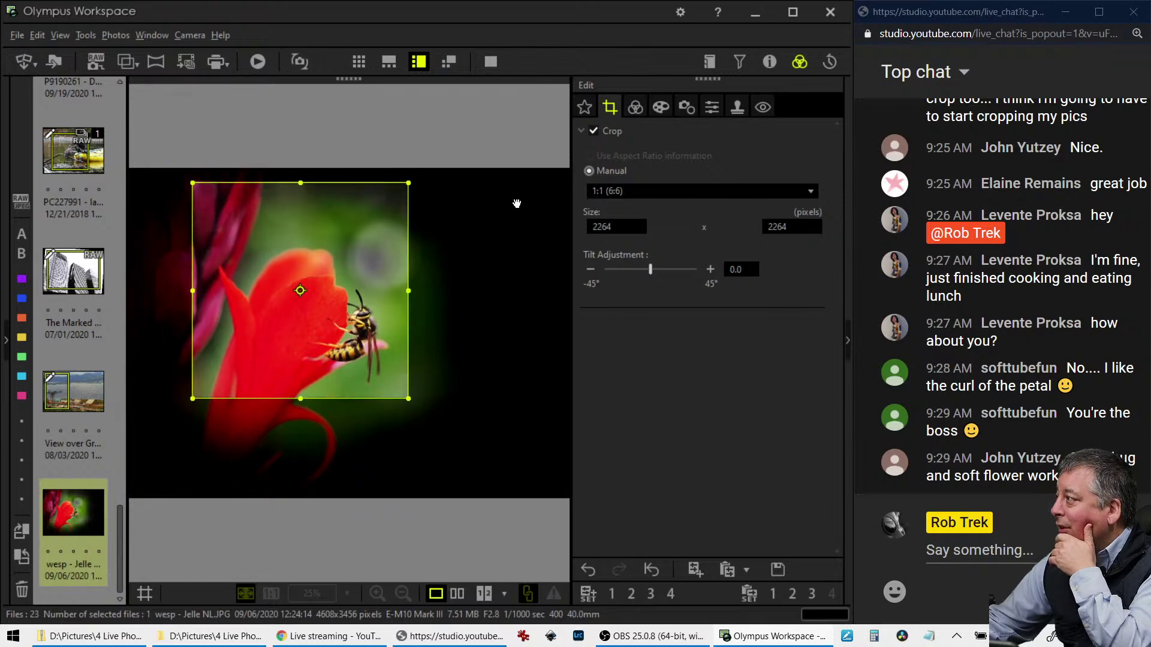
Strengthen the dark vignetting around the newly cropped photo slightly
{"action": "left_click", "coordinate": [625, 106]}
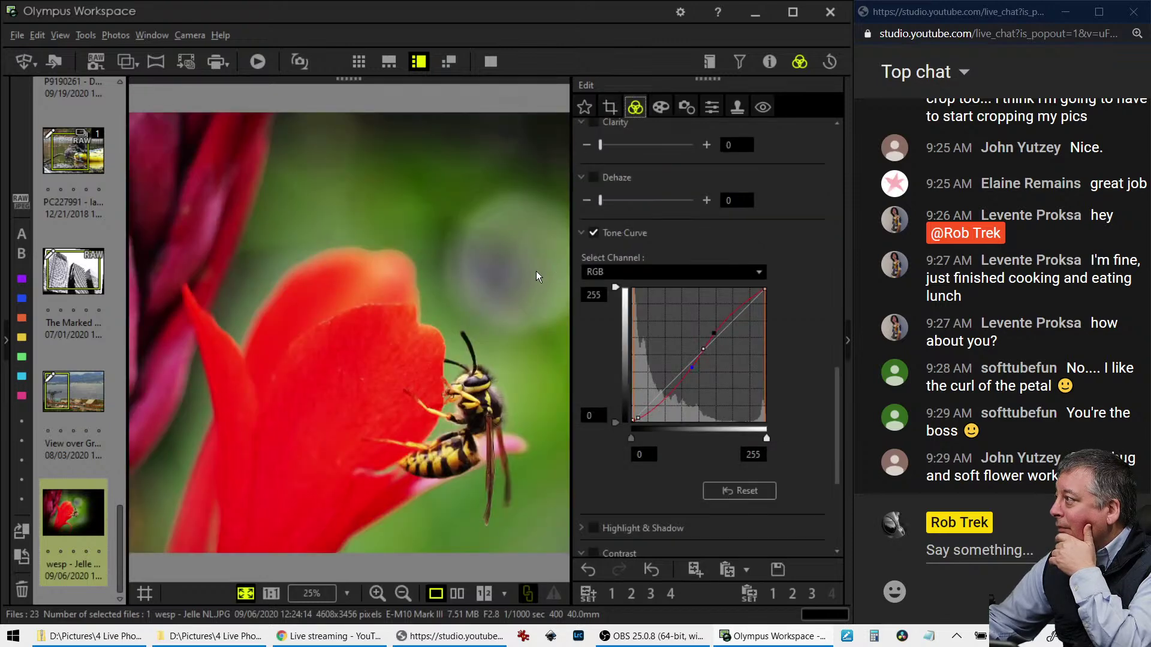
{"action": "left_click", "coordinate": [667, 103]}
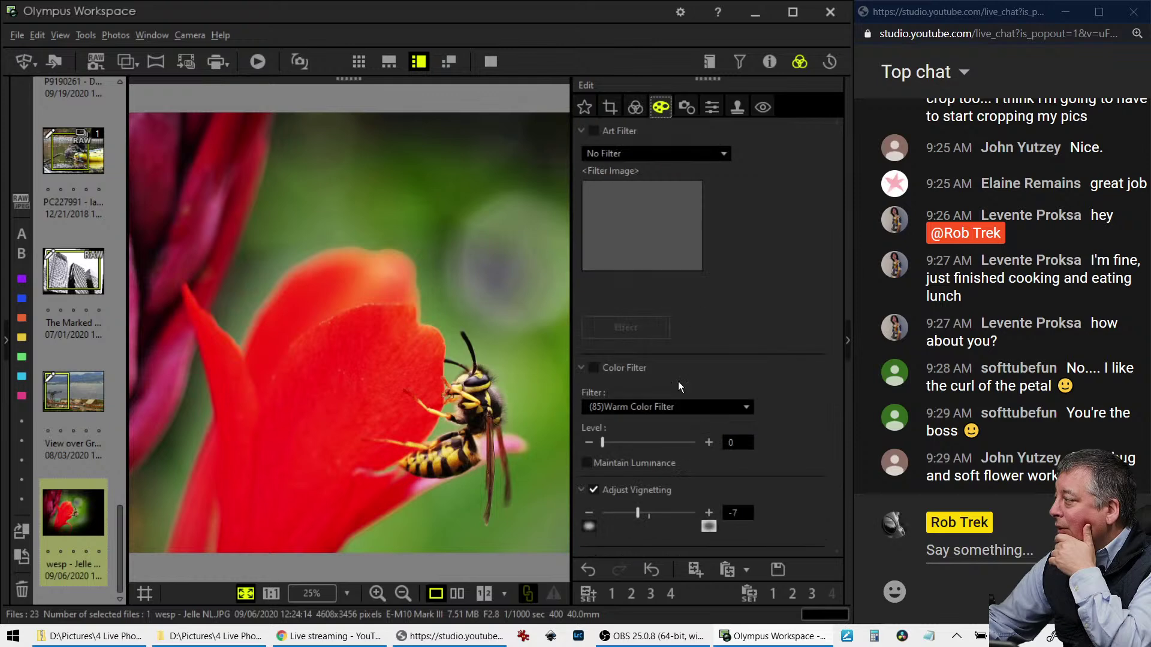
{"action": "left_click_drag", "start_coordinate": [637, 512], "coordinate": [633, 513]}
Darken the red petal by setting the luminance of color 2 to -2 in the color adjustment
{"action": "left_click", "coordinate": [637, 108]}
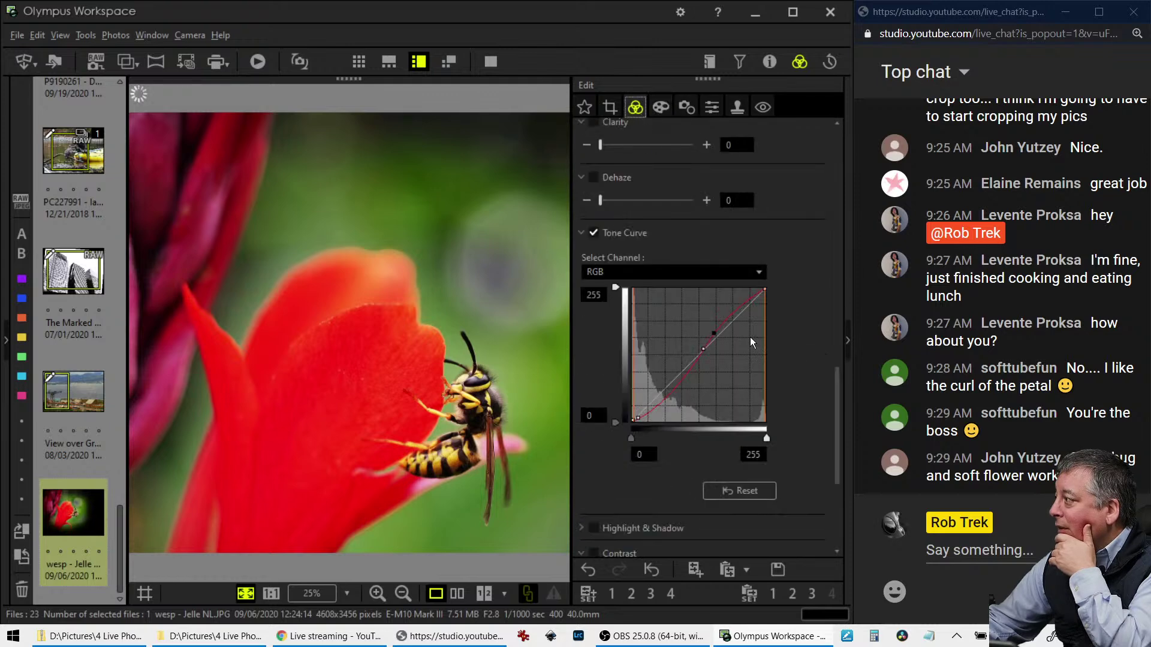
{"action": "scroll", "coordinate": [782, 299], "scroll_direction": "up", "scroll_amount": 3}
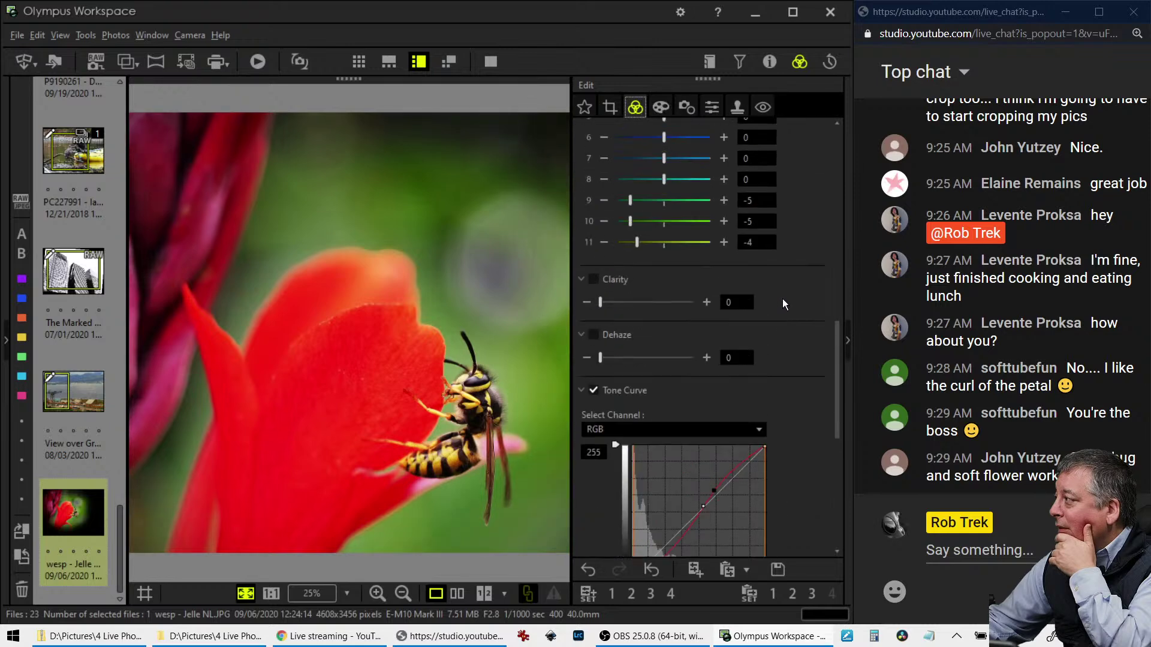
{"action": "scroll", "coordinate": [781, 307], "scroll_direction": "up", "scroll_amount": 6}
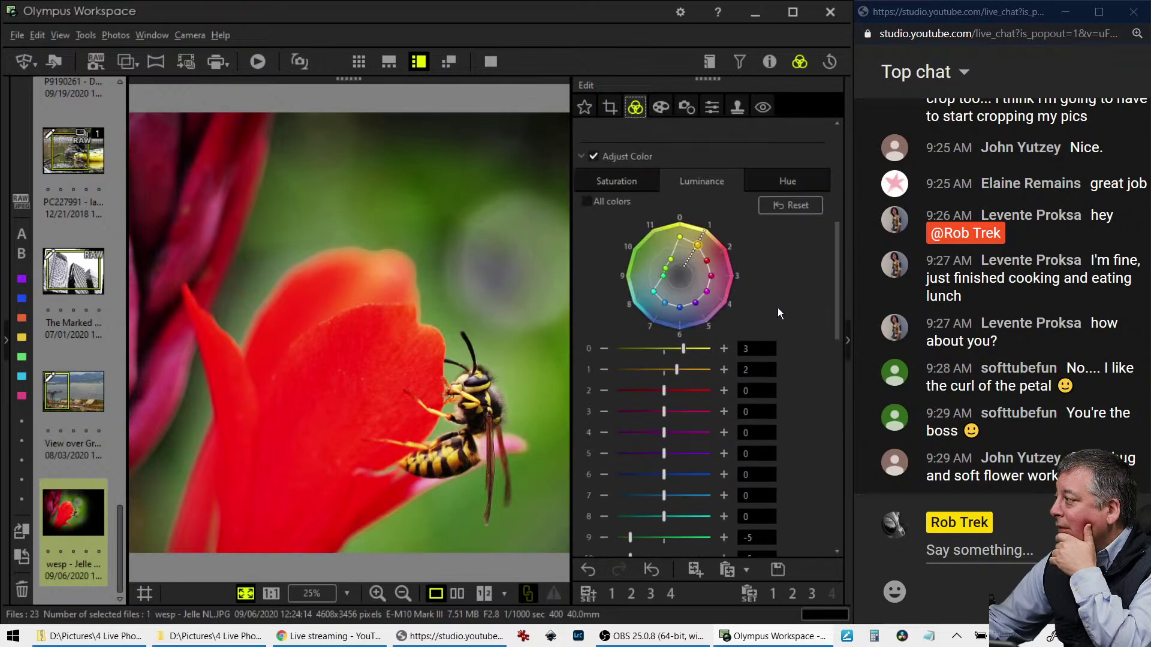
{"action": "scroll", "coordinate": [778, 314], "scroll_direction": "down", "scroll_amount": 1}
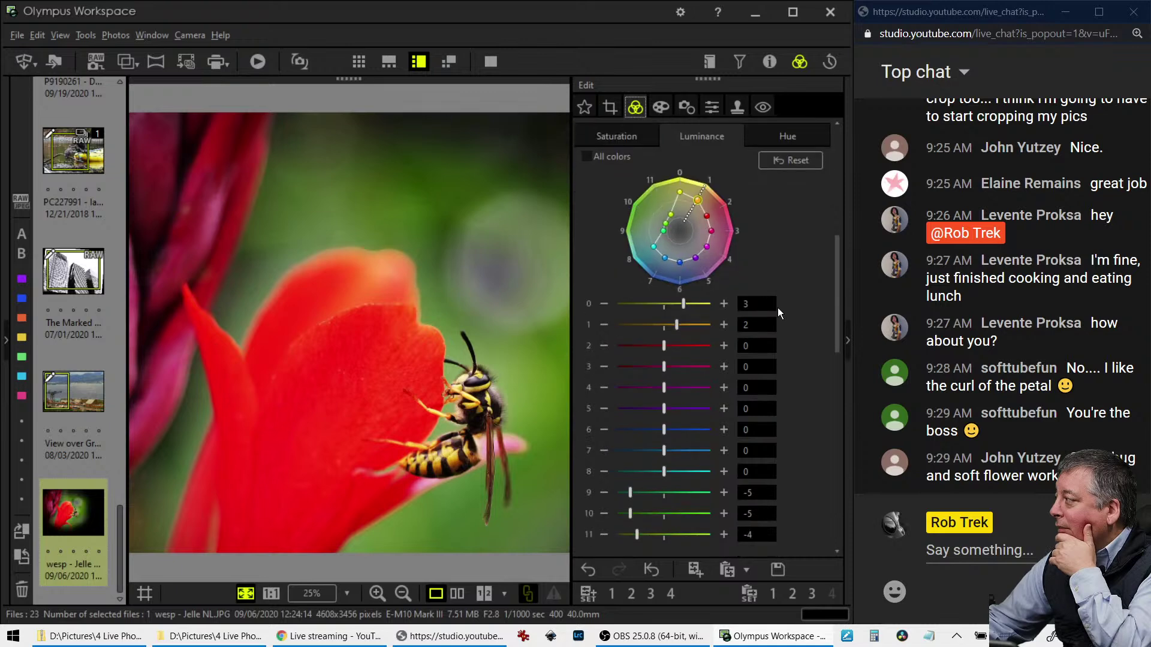
{"action": "left_click_drag", "start_coordinate": [663, 350], "coordinate": [659, 352]}
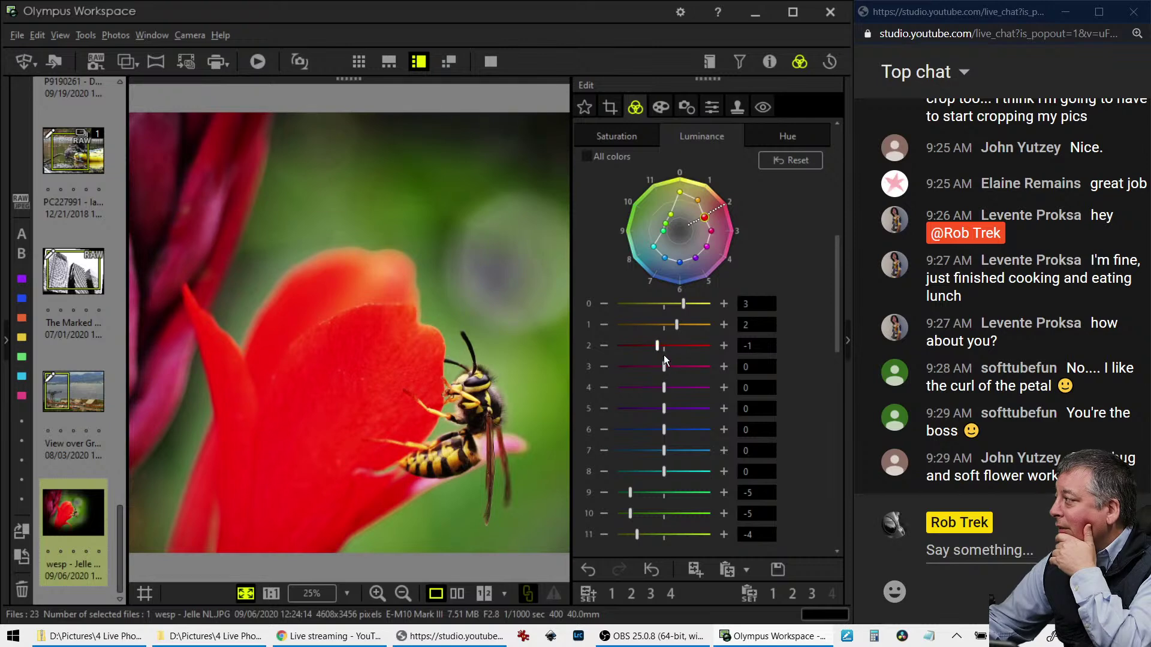
{"action": "left_click_drag", "start_coordinate": [659, 350], "coordinate": [654, 348]}
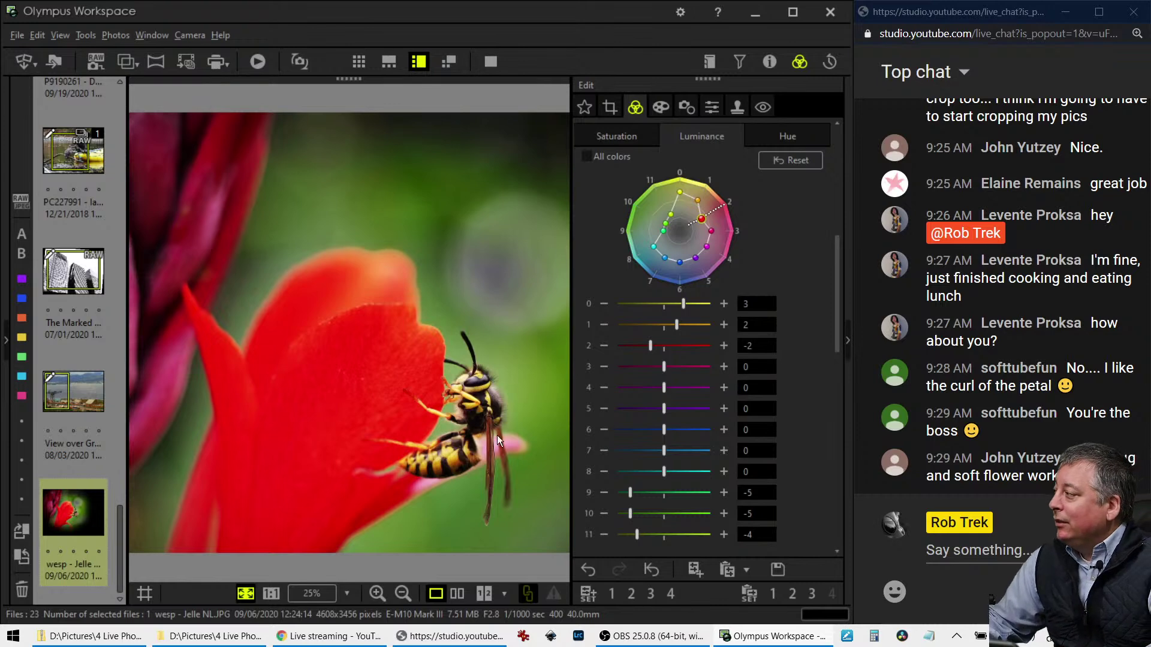
Compare the original and edited photo side by side in full screen
{"action": "left_click", "coordinate": [458, 593]}
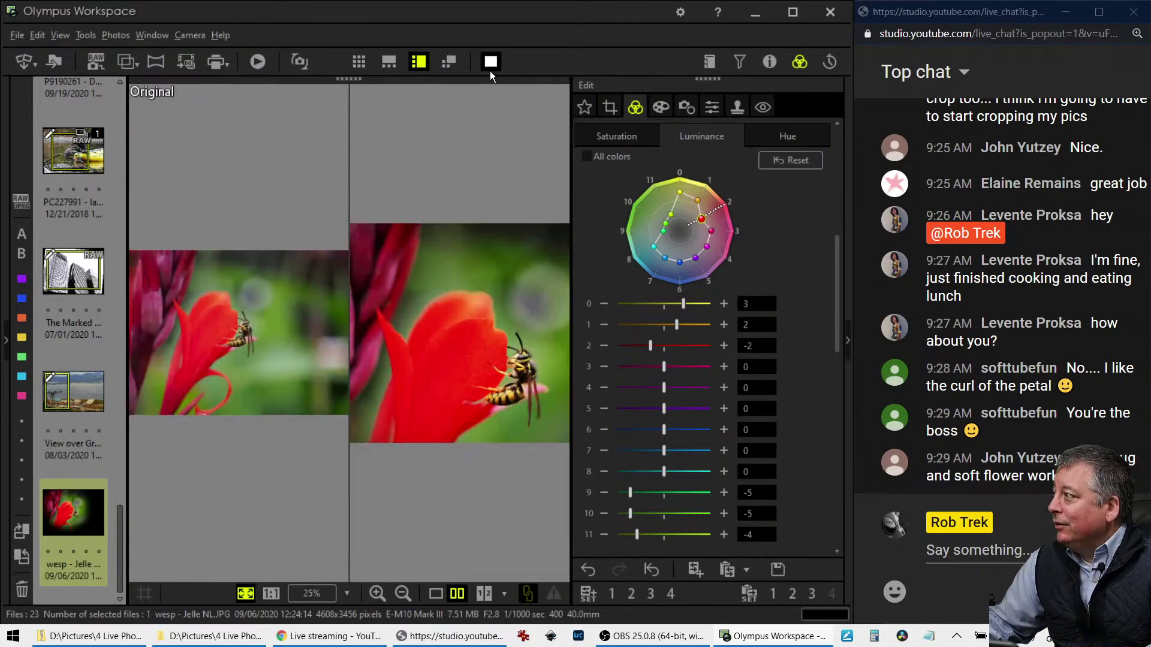
{"action": "left_click", "coordinate": [490, 67]}
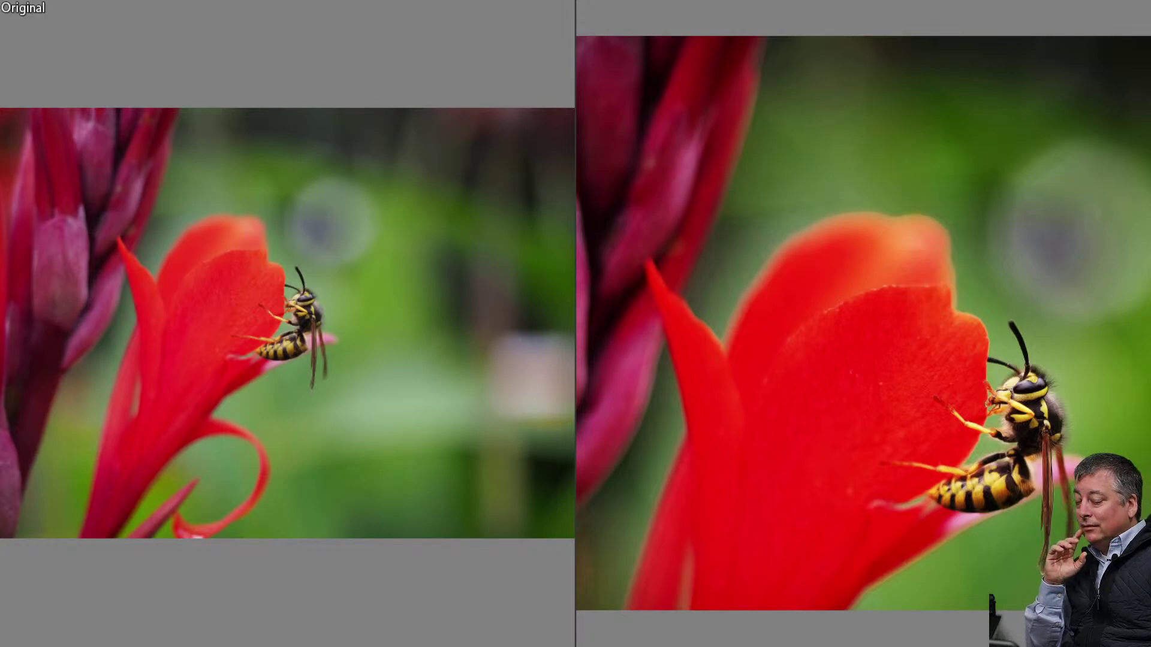
Leave the side-by-side comparison and view the edited wasp photo alone in full screen
{"action": "key", "text": "Escape"}
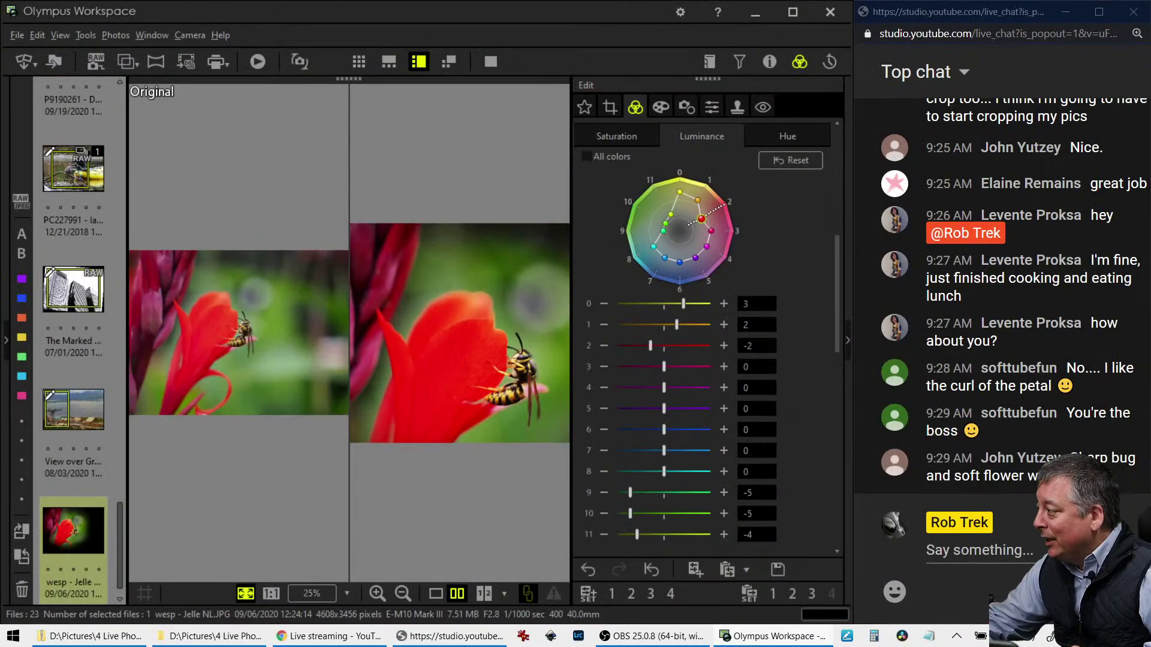
{"action": "left_click", "coordinate": [437, 596]}
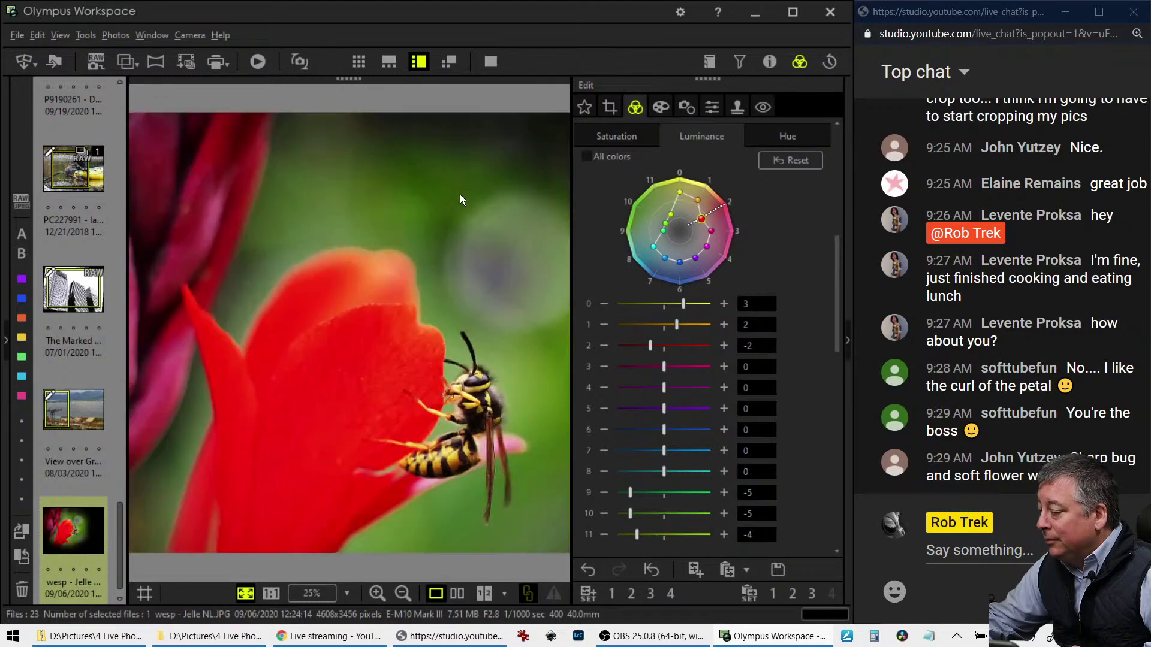
{"action": "left_click", "coordinate": [485, 63]}
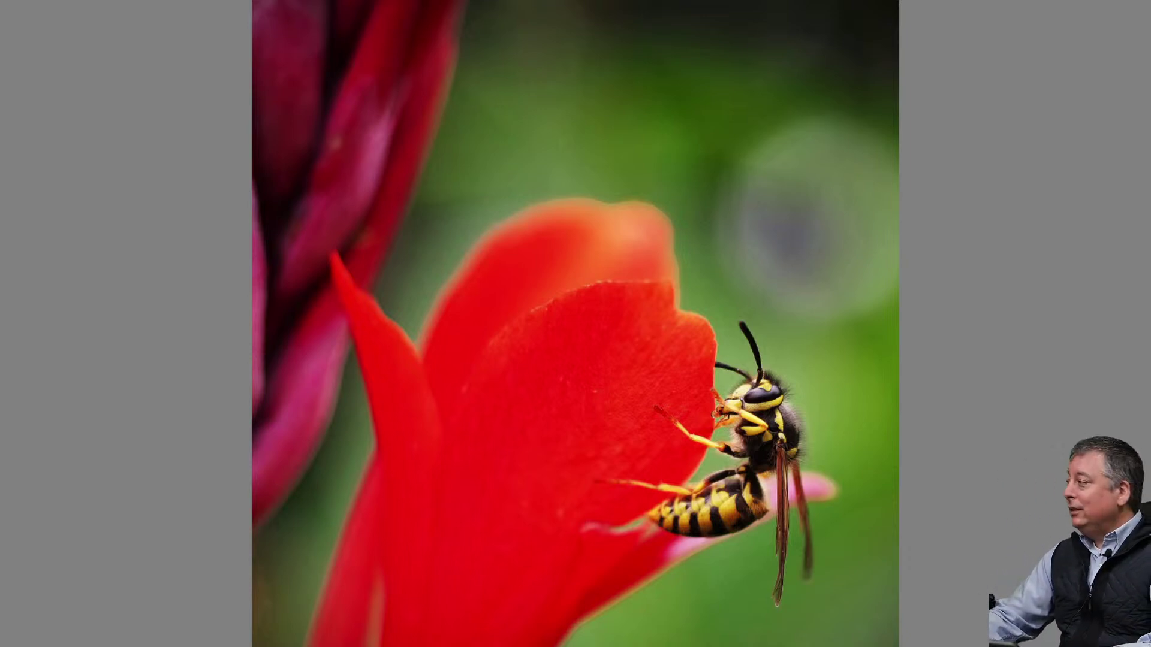
{"action": "key", "text": "Escape"}
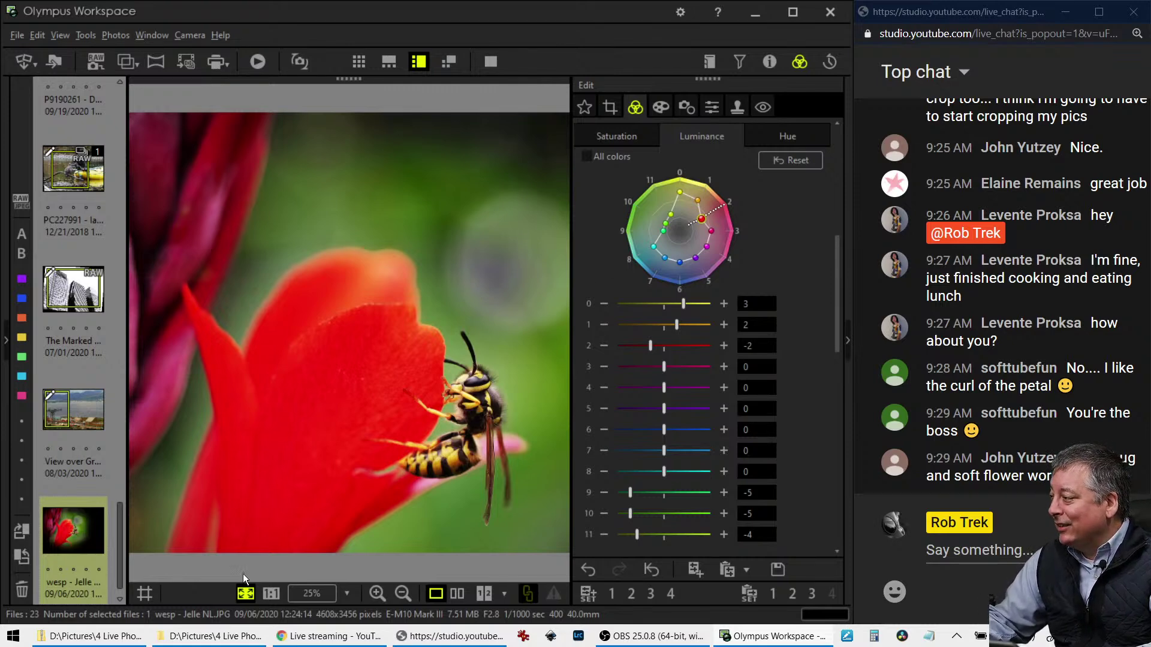
Switch to Chrome and open the bookmarked Google Drive folder of submitted viewer photos in a new tab
{"action": "mouse_move", "coordinate": [298, 643]}
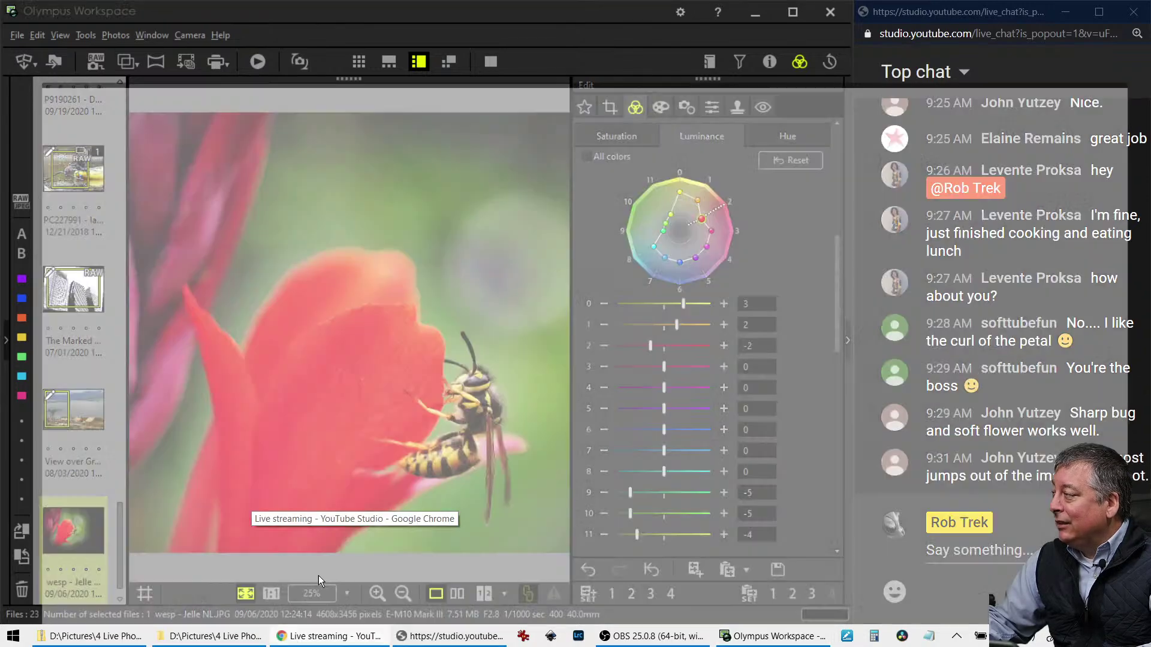
{"action": "left_click", "coordinate": [352, 575]}
{"action": "left_click", "coordinate": [202, 12]}
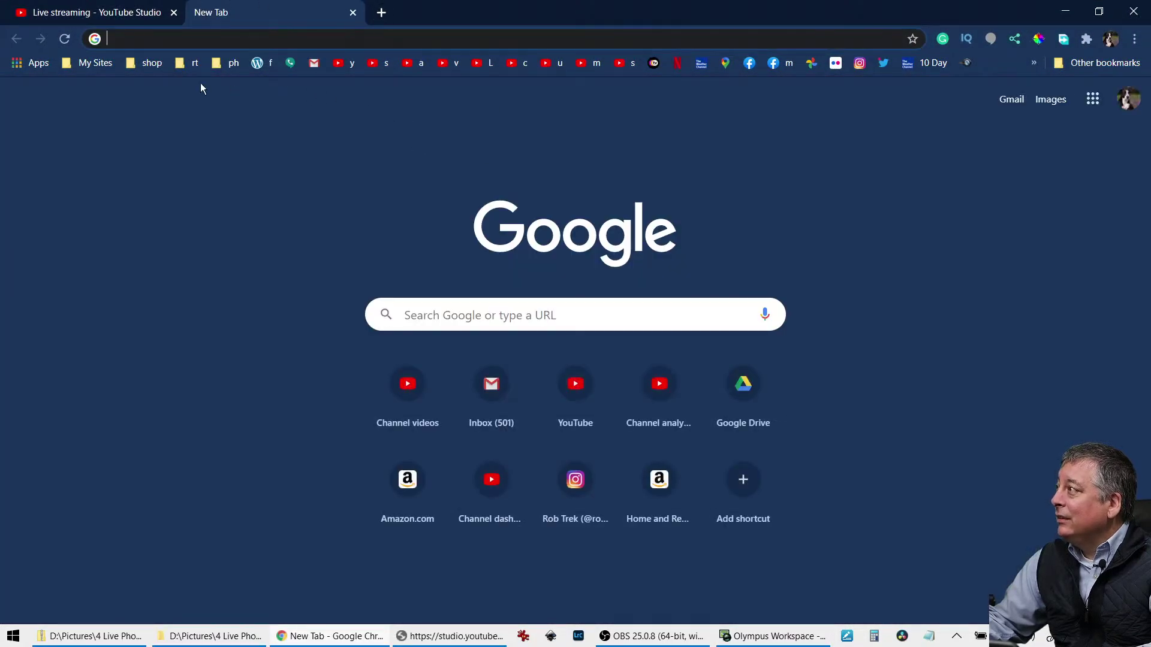
{"action": "left_click", "coordinate": [177, 63]}
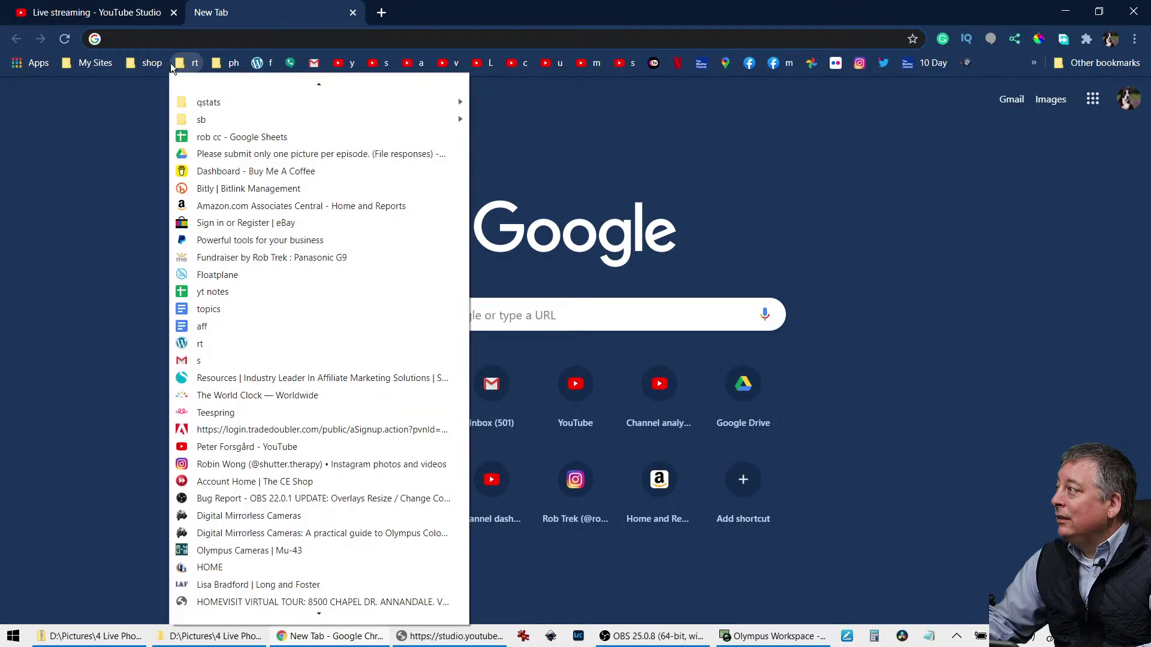
{"action": "left_click", "coordinate": [202, 154]}
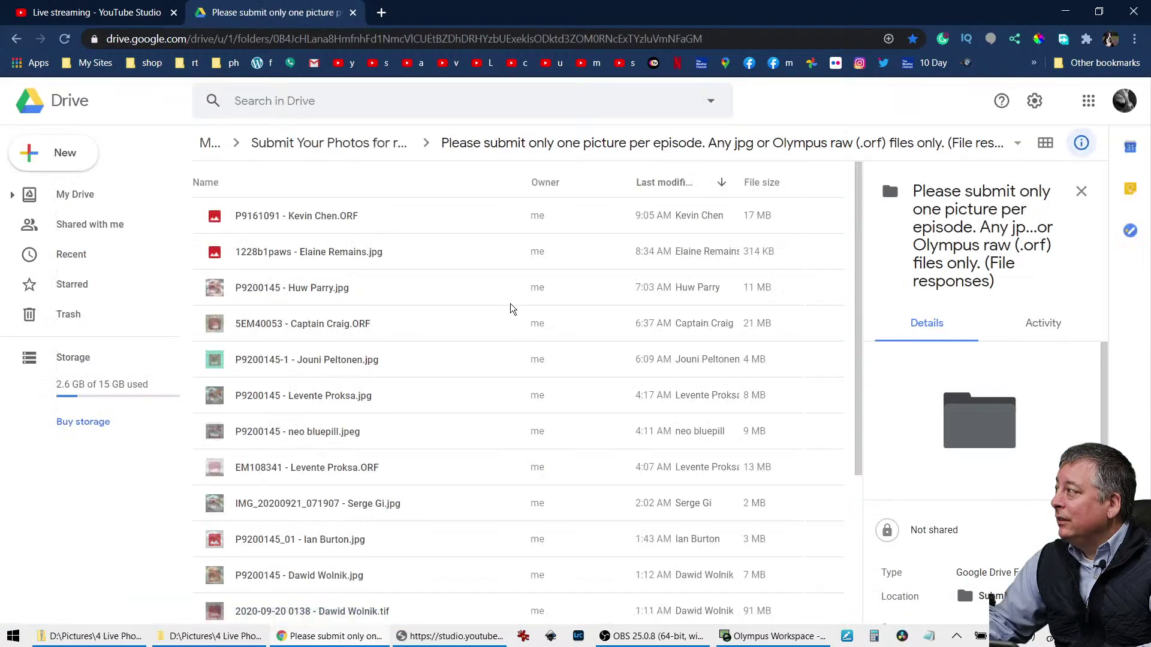
Download the P9161091 ORF raw photo of the parrot into the 4 Live Photo Edits folder
{"action": "left_click", "coordinate": [434, 217]}
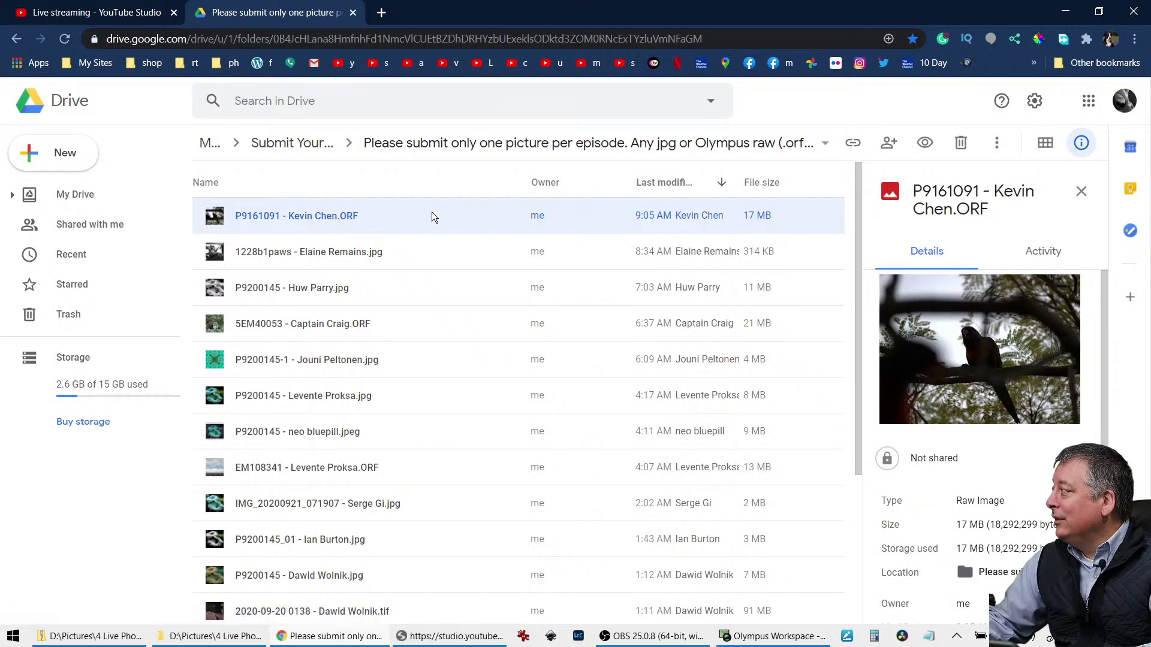
{"action": "left_click", "coordinate": [441, 255]}
{"action": "left_click", "coordinate": [440, 211], "text": "ctrl"}
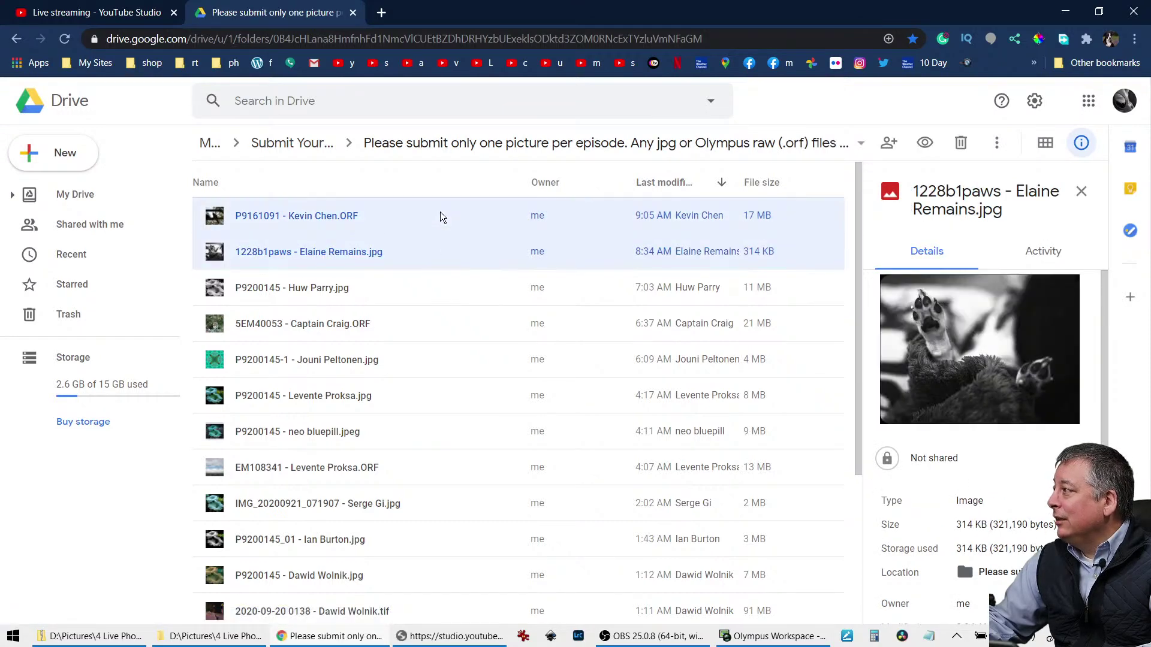
{"action": "right_click", "coordinate": [440, 211]}
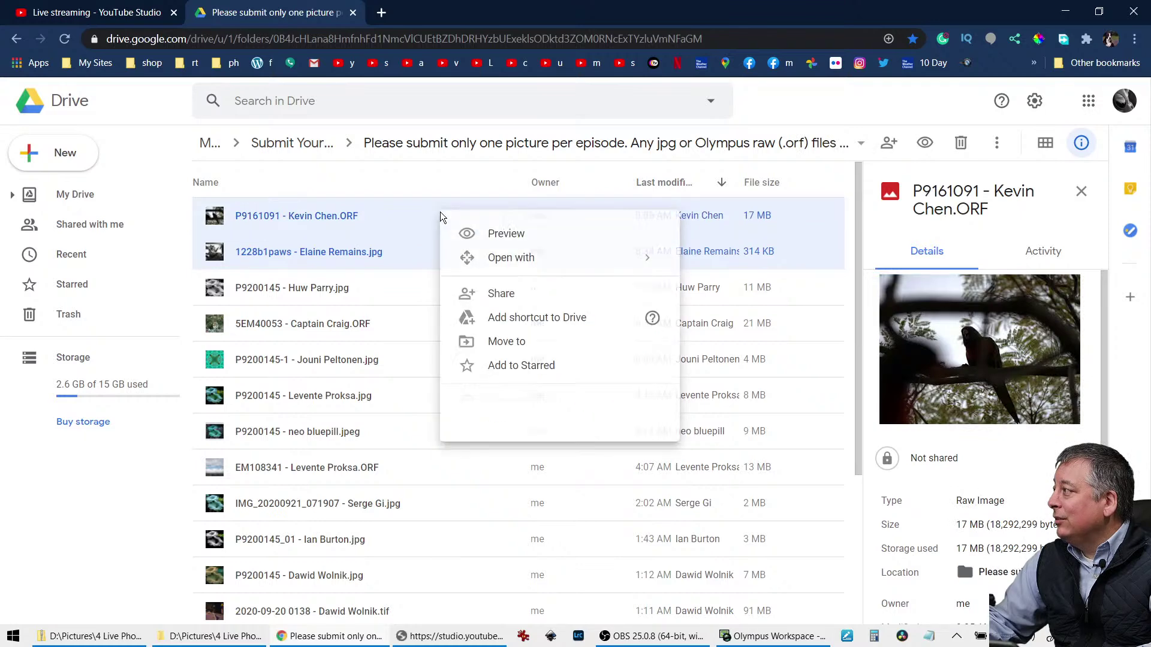
{"action": "left_click", "coordinate": [398, 216]}
{"action": "right_click", "coordinate": [399, 216]}
{"action": "left_click", "coordinate": [322, 221]}
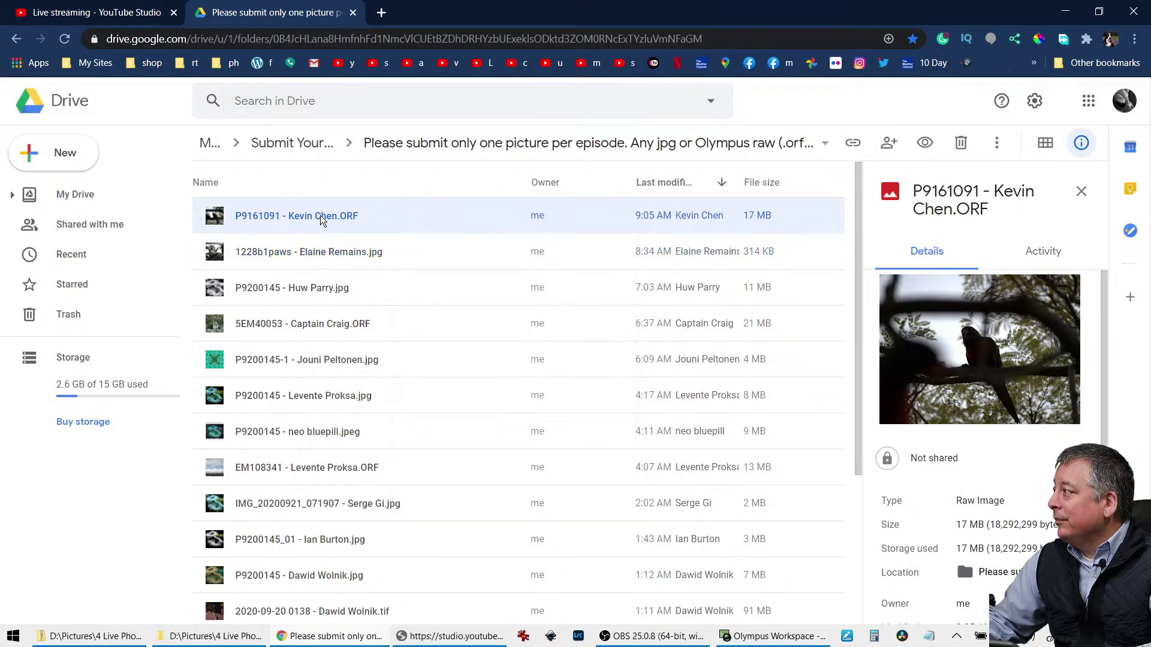
{"action": "right_click", "coordinate": [322, 221]}
{"action": "left_click", "coordinate": [358, 525]}
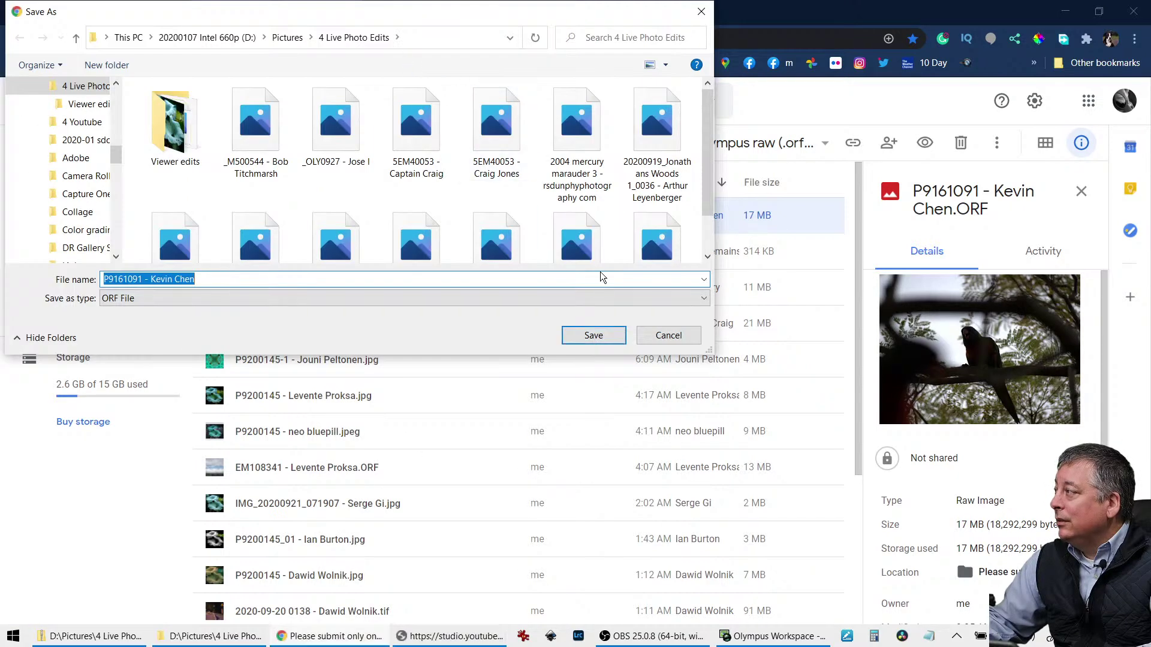
{"action": "left_click", "coordinate": [594, 337]}
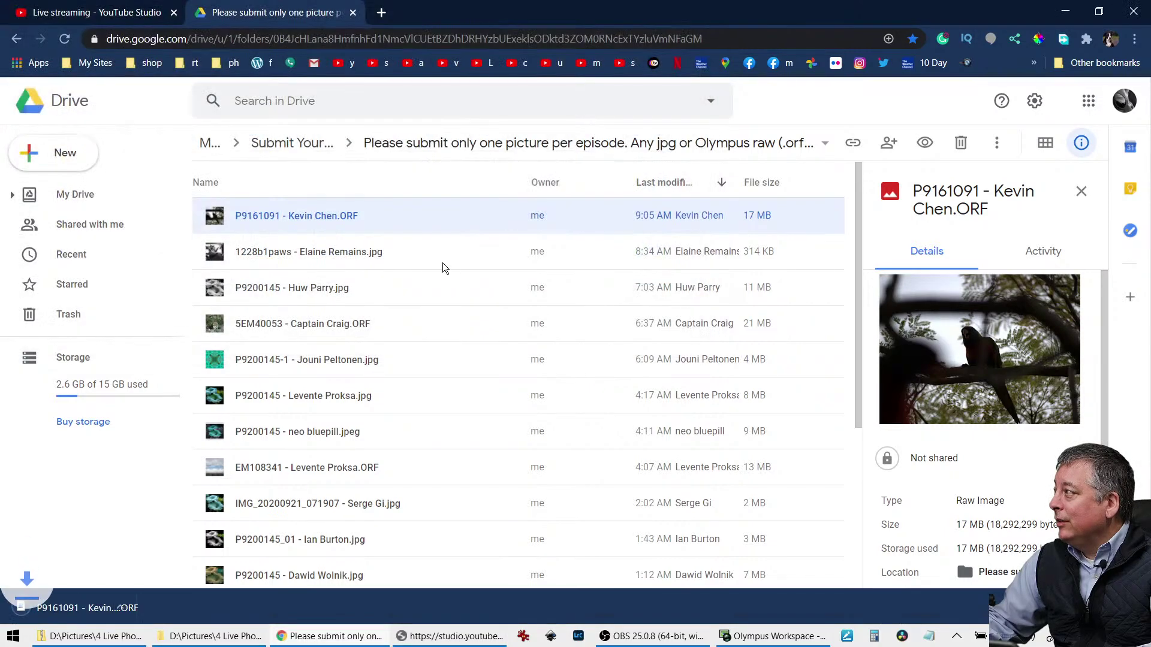
Download the 1228b1paws JPG photo into the 4 Live Photo Edits folder
{"action": "left_click", "coordinate": [441, 264]}
{"action": "right_click", "coordinate": [440, 262]}
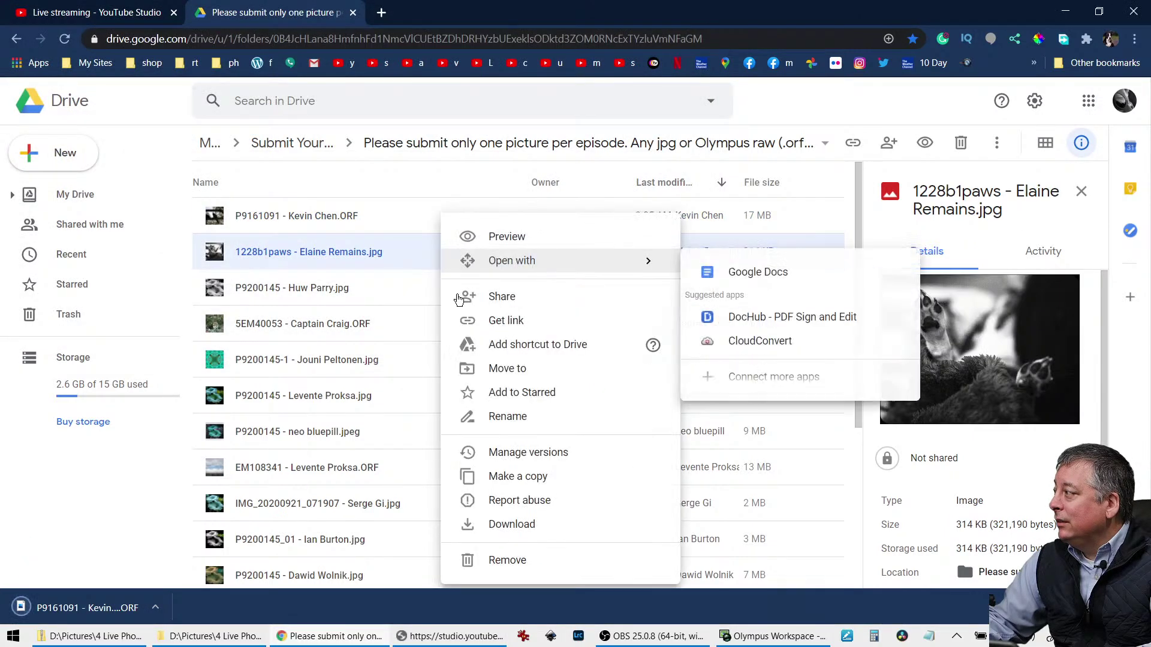
{"action": "left_click", "coordinate": [513, 527]}
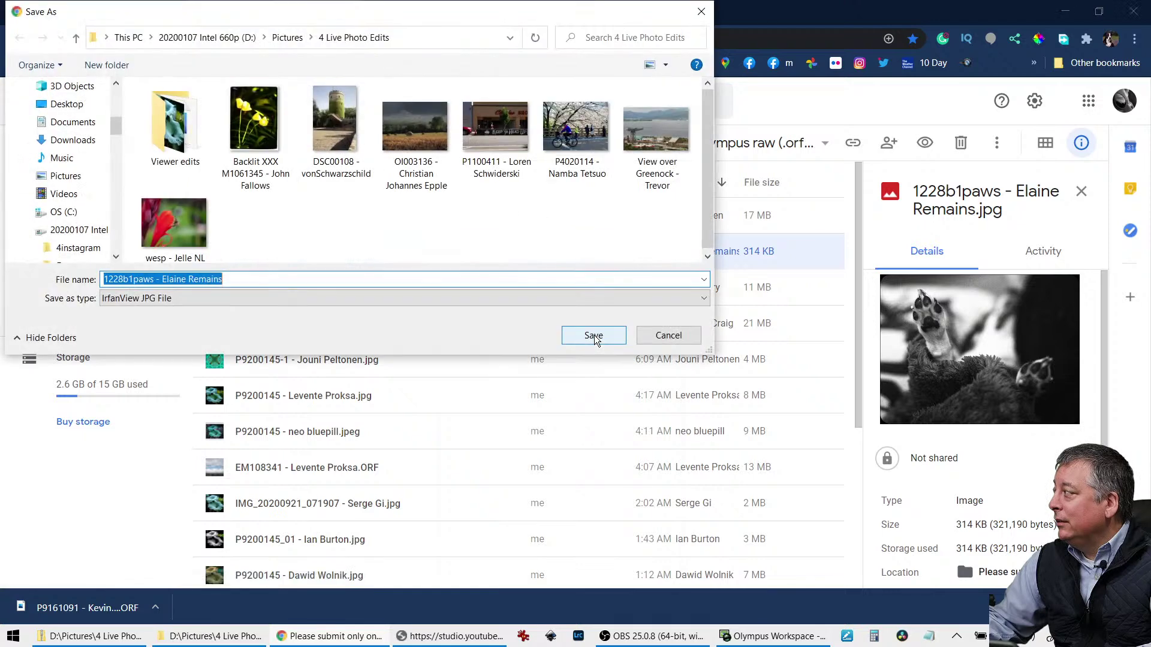
{"action": "left_click", "coordinate": [596, 338]}
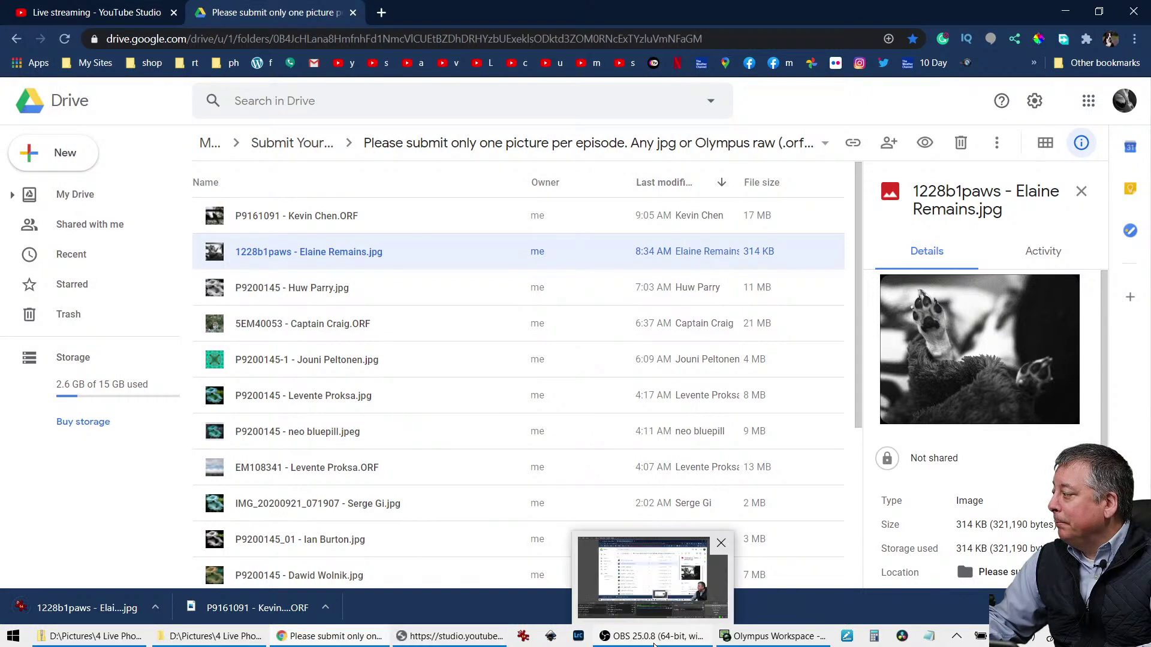
Switch back to Olympus Workspace, show the folder as a thumbnail grid, and bring the live chat window forward
{"action": "left_click", "coordinate": [716, 640]}
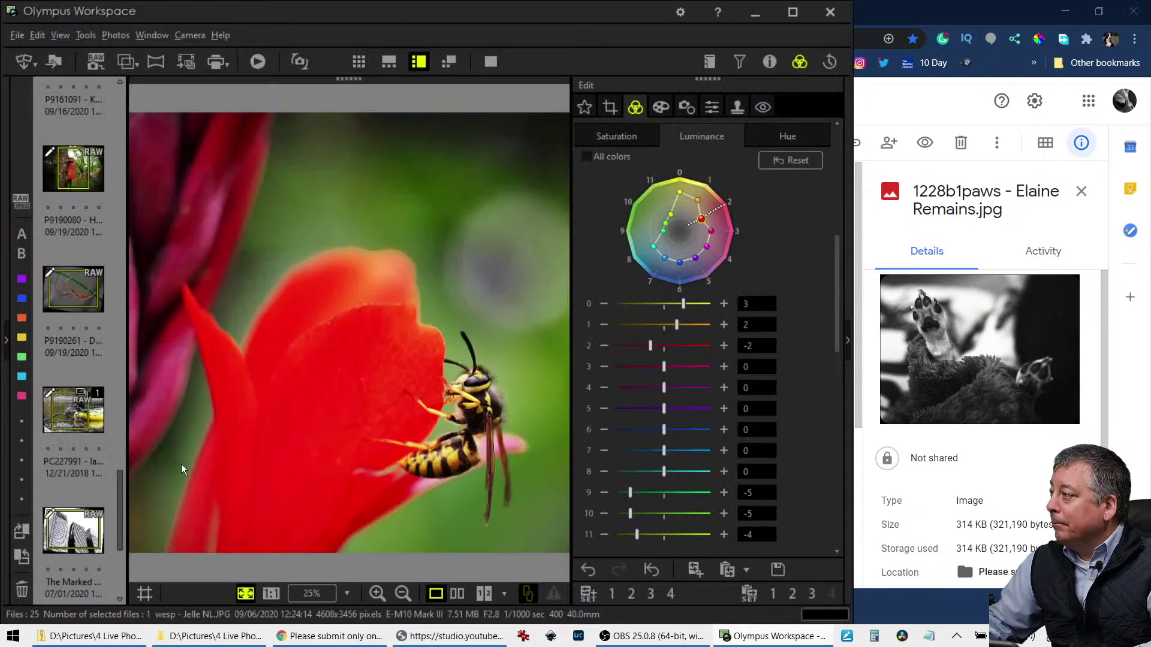
{"action": "scroll", "coordinate": [102, 445], "scroll_direction": "up", "scroll_amount": 5}
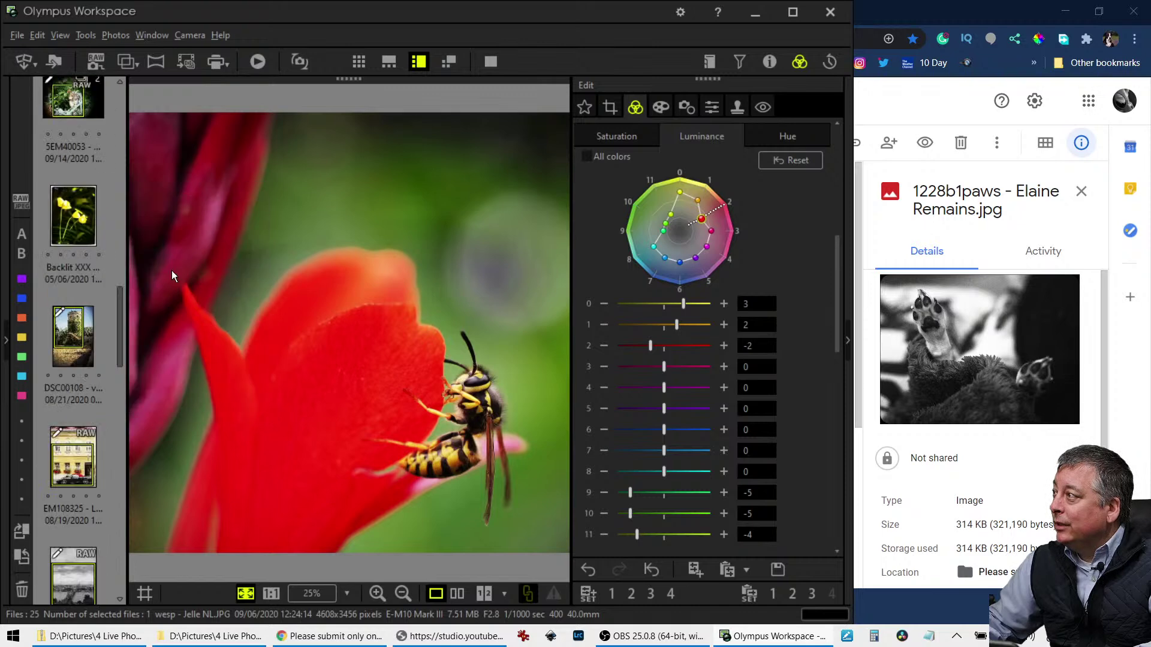
{"action": "scroll", "coordinate": [96, 346], "scroll_direction": "up", "scroll_amount": 5}
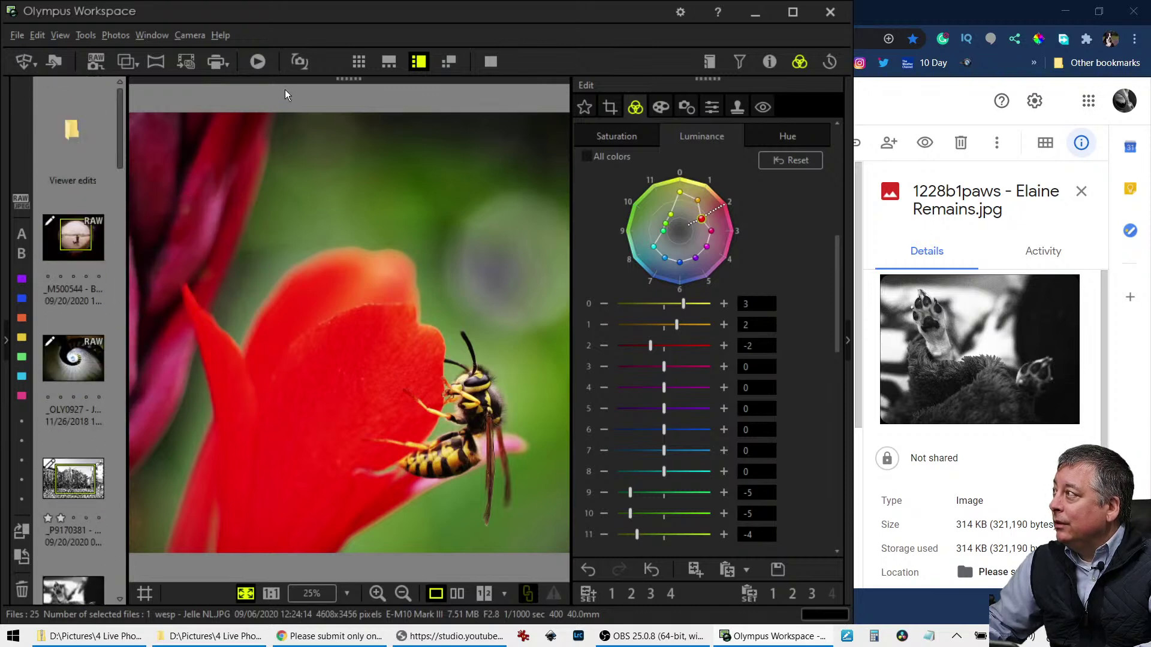
{"action": "left_click", "coordinate": [359, 61]}
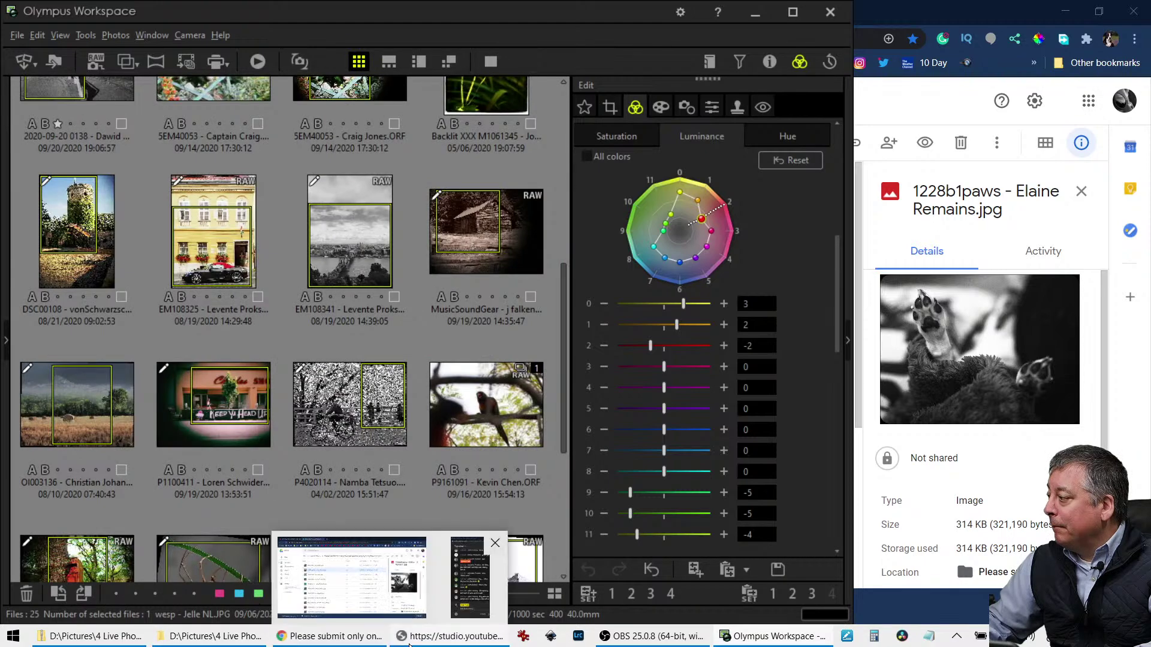
{"action": "left_click", "coordinate": [405, 637]}
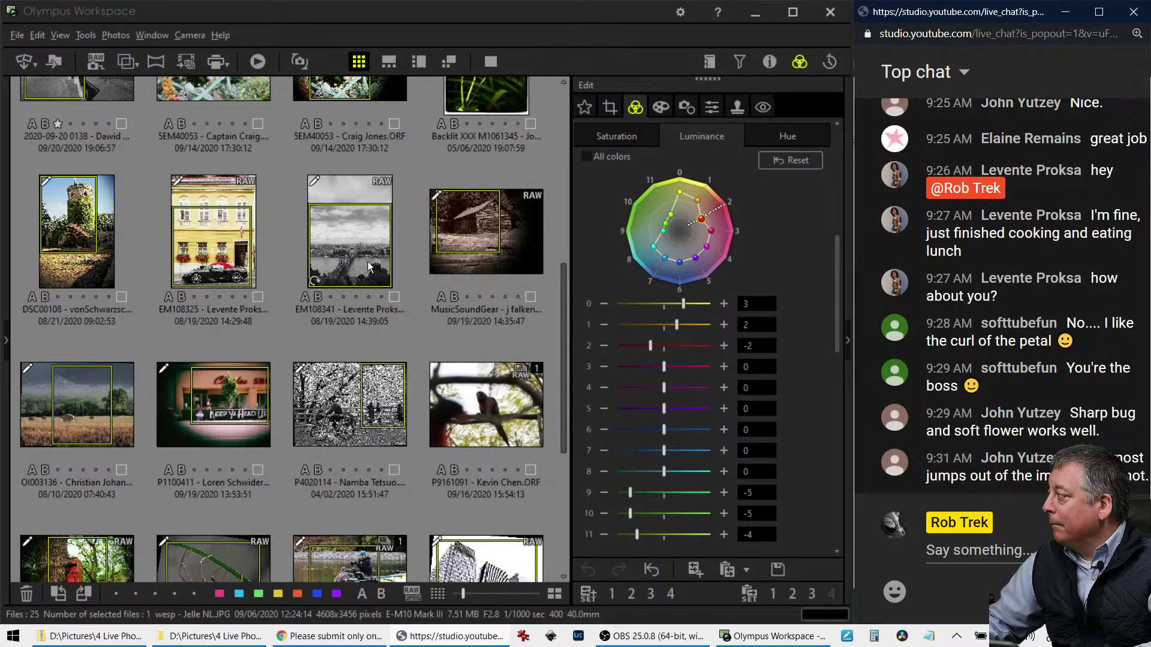
Open the P9161091 raw photo of the parrot in the single-image editing view
{"action": "mouse_move", "coordinate": [369, 265]}
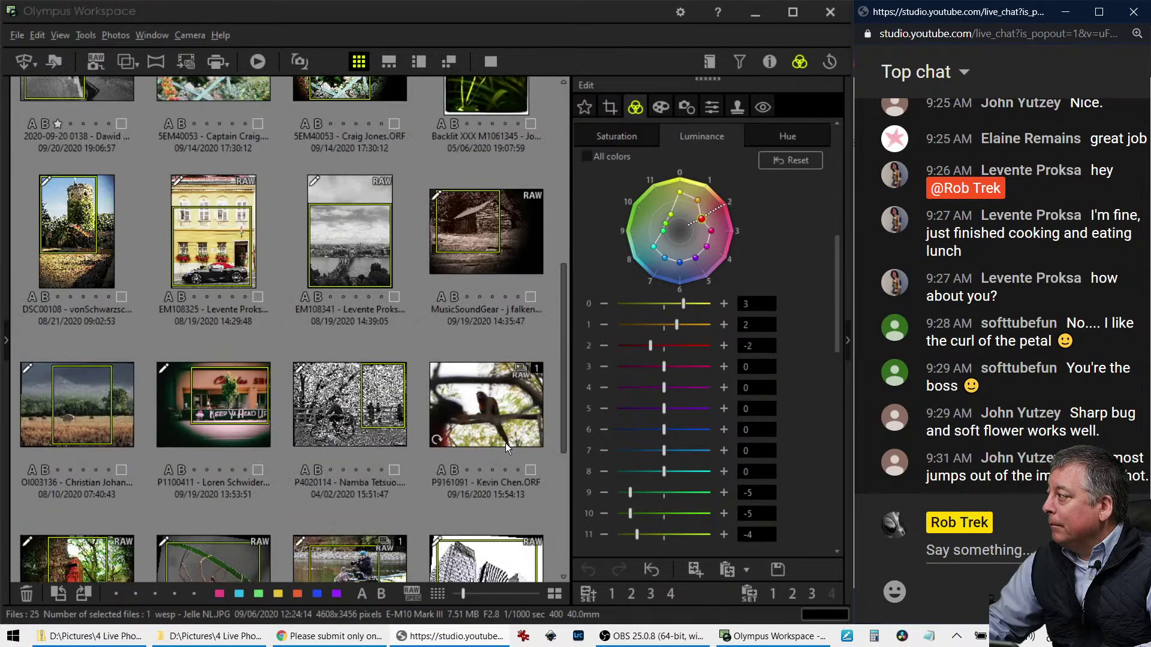
{"action": "left_click", "coordinate": [505, 443]}
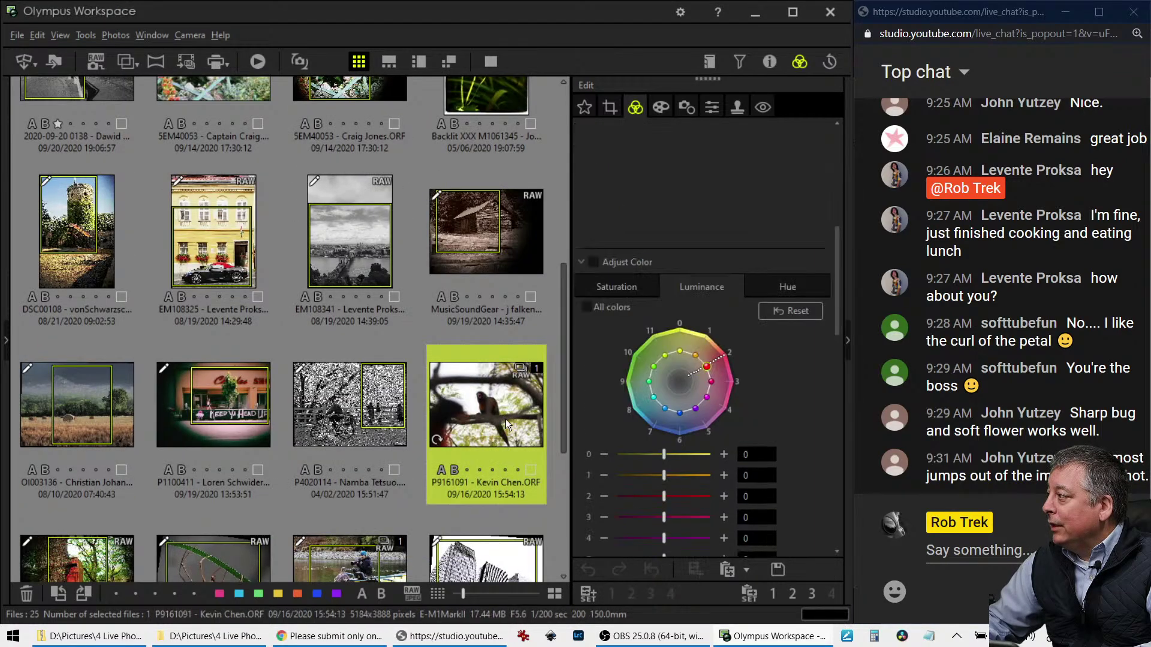
{"action": "double_click", "coordinate": [505, 419]}
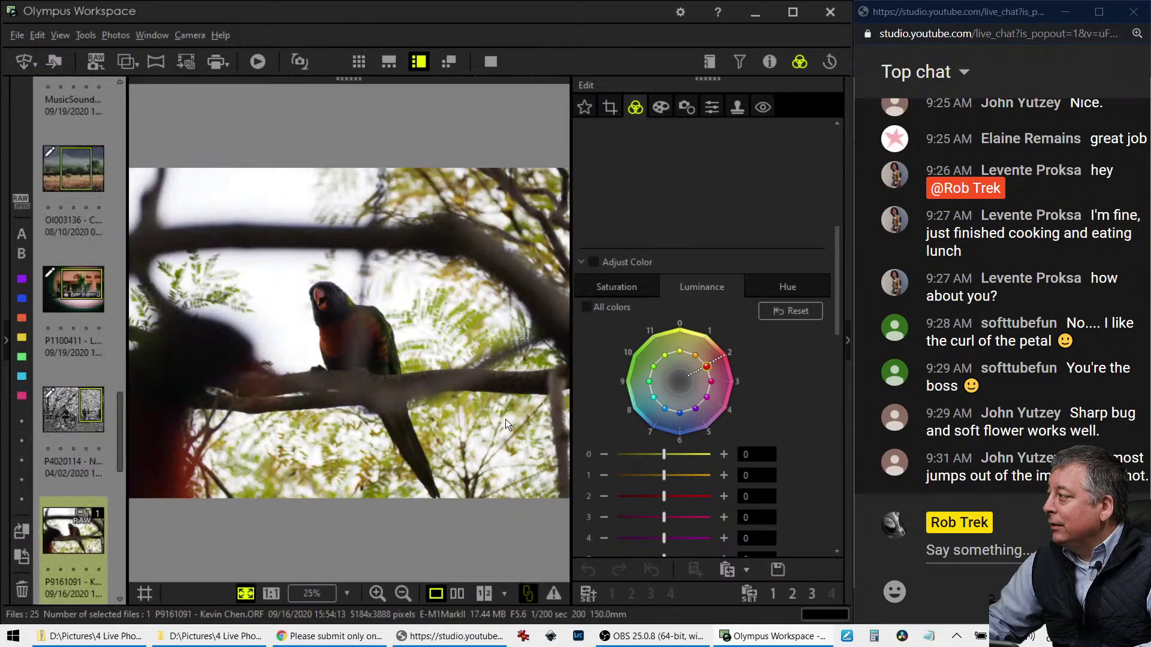
Examine the parrot's head at 1:1 magnification and read the photo's camera, lens and exposure details
{"action": "left_click", "coordinate": [352, 340]}
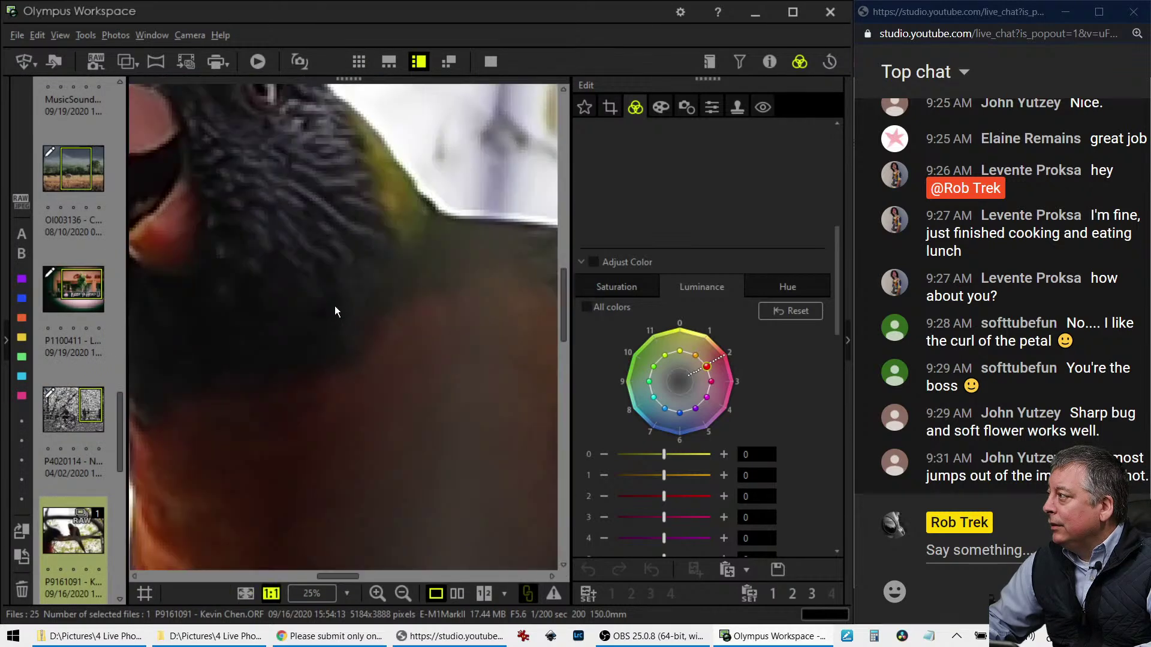
{"action": "left_click_drag", "start_coordinate": [334, 305], "coordinate": [350, 326]}
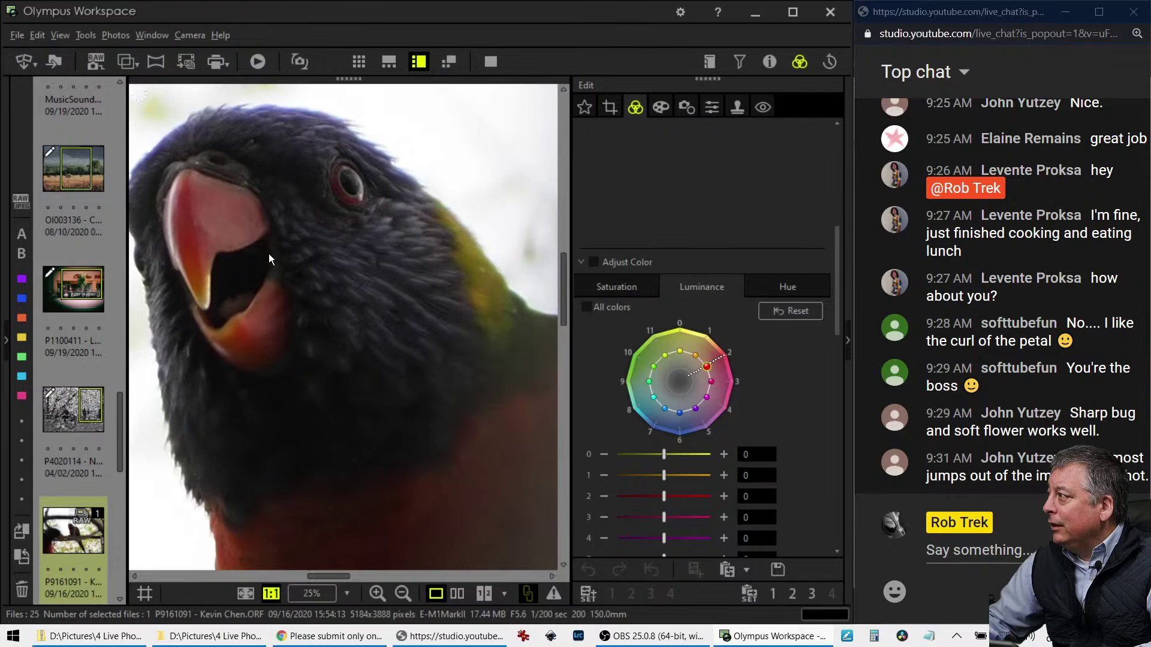
{"action": "left_click_drag", "start_coordinate": [270, 257], "coordinate": [299, 288]}
{"action": "left_click", "coordinate": [308, 280]}
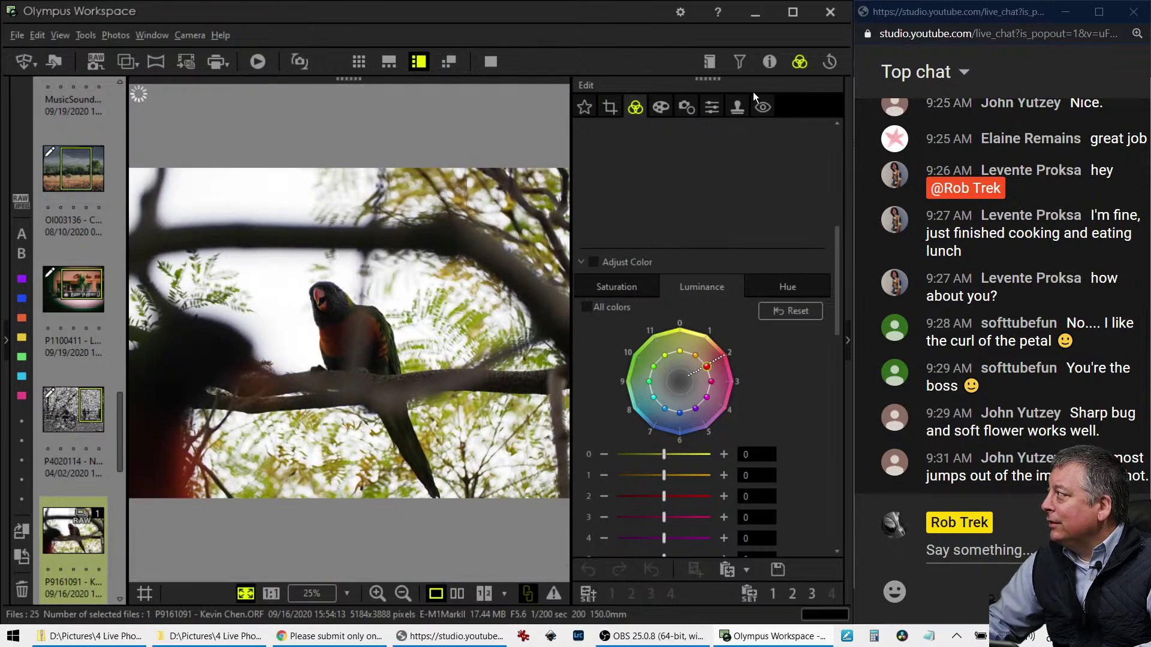
{"action": "left_click", "coordinate": [766, 60]}
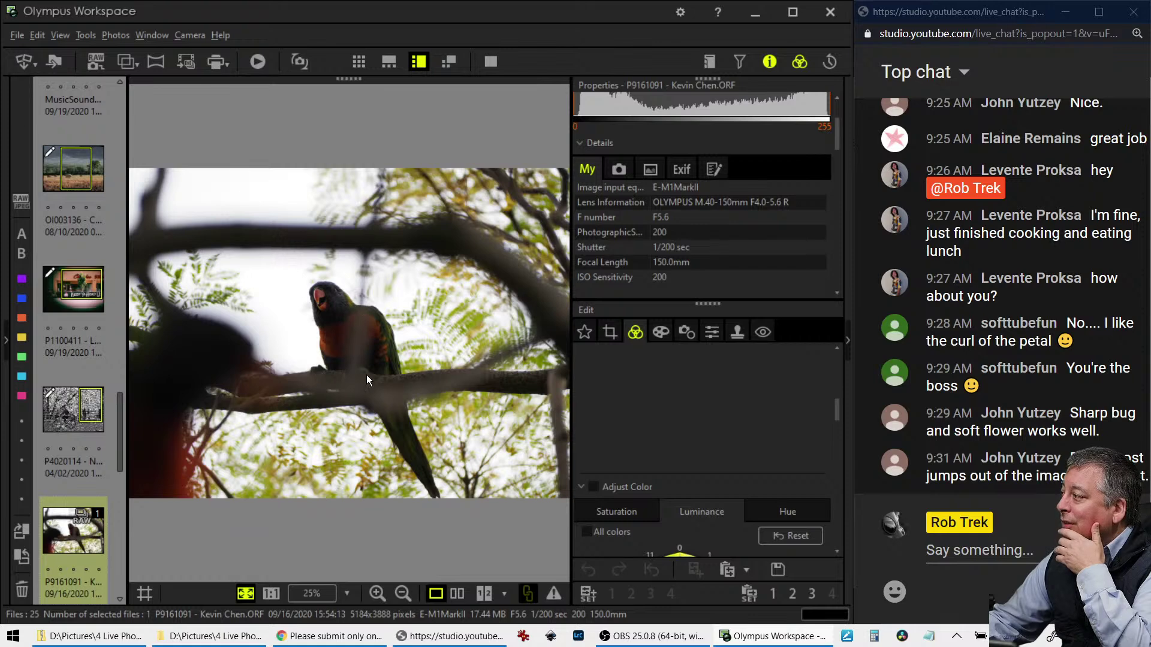
{"action": "left_click", "coordinate": [314, 319]}
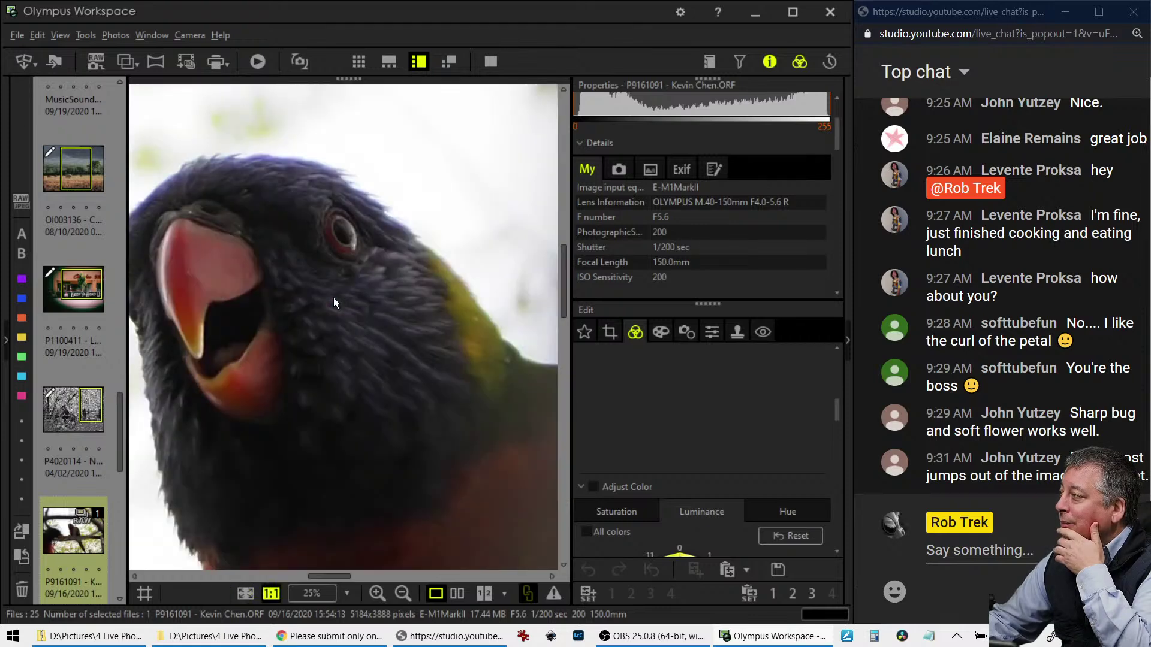
{"action": "left_click", "coordinate": [333, 297]}
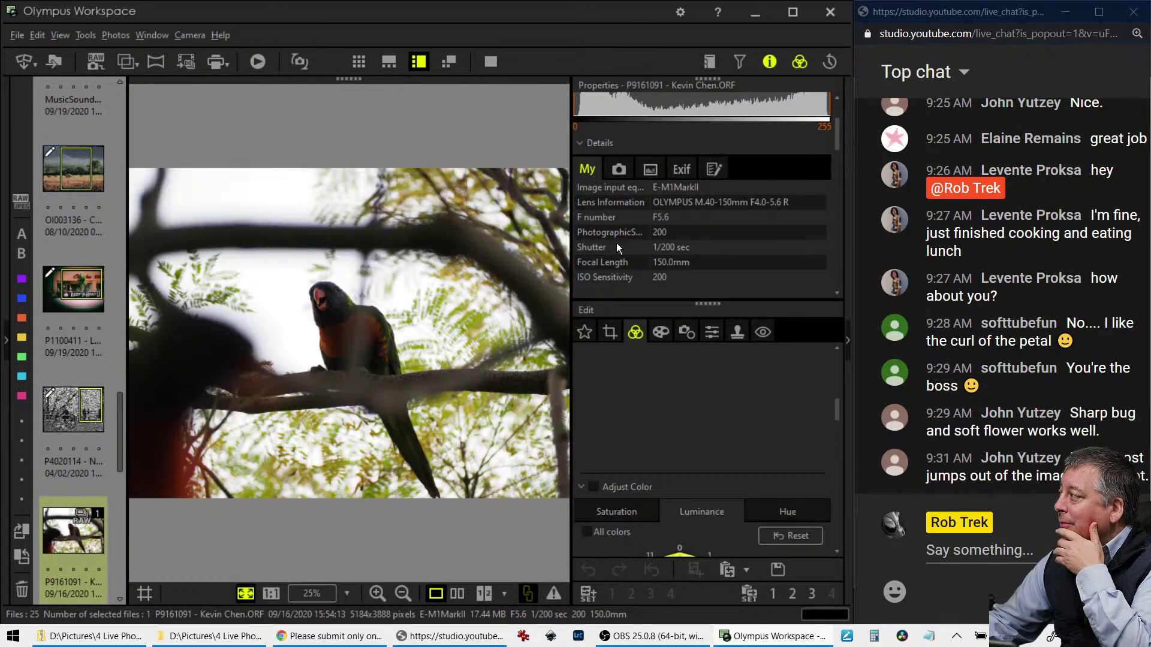
{"action": "left_click", "coordinate": [767, 63]}
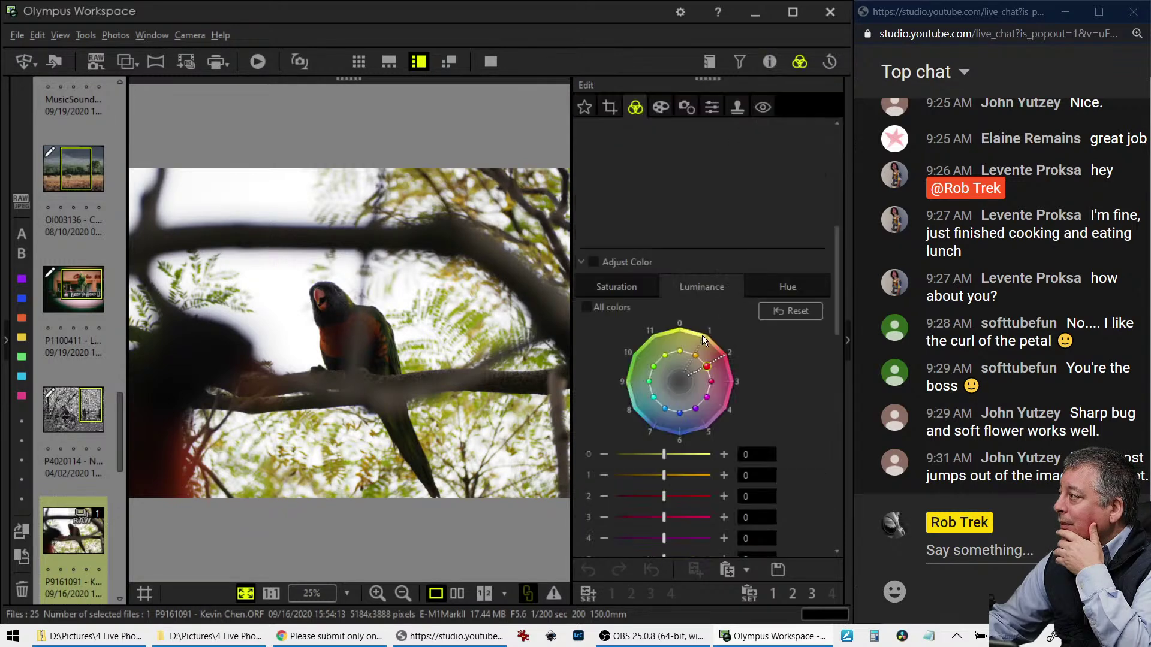
Set the parrot photo's gradation to AUTO
{"action": "left_click", "coordinate": [618, 283]}
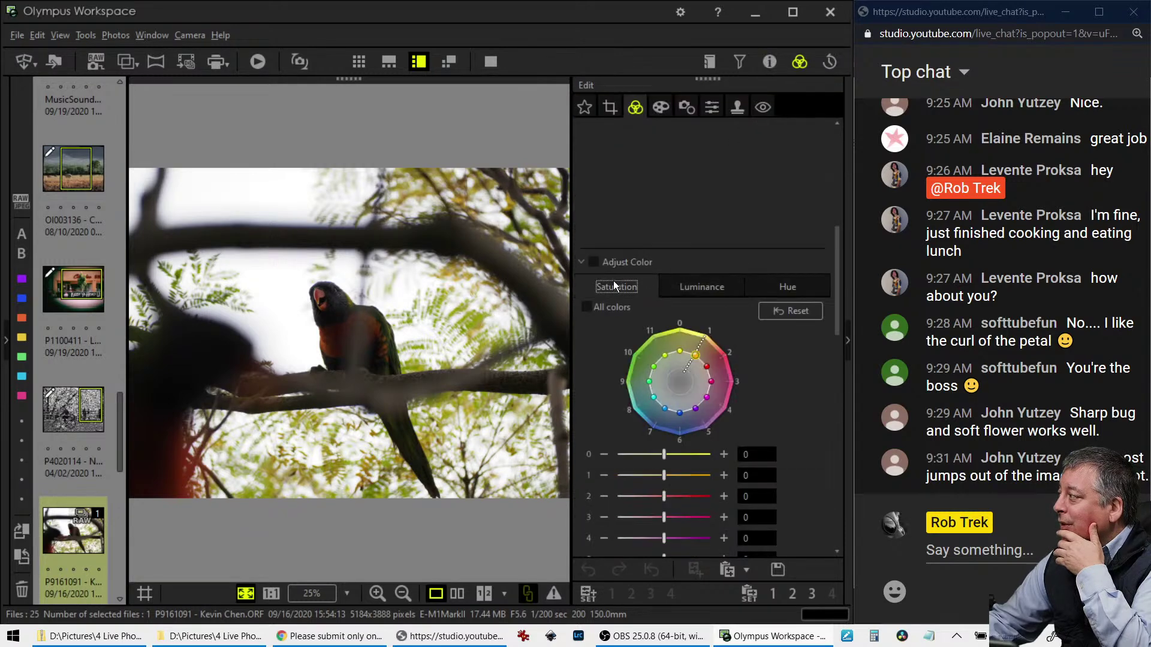
{"action": "scroll", "coordinate": [606, 388], "scroll_direction": "down", "scroll_amount": 4}
{"action": "scroll", "coordinate": [605, 386], "scroll_direction": "down", "scroll_amount": 6}
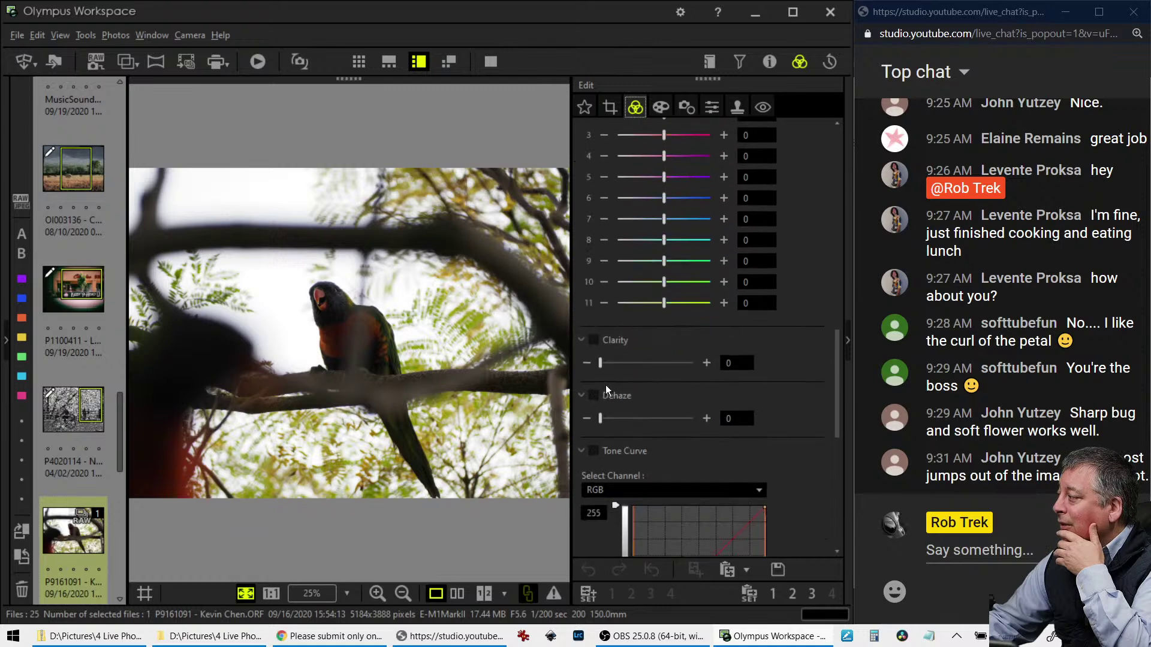
{"action": "scroll", "coordinate": [620, 443], "scroll_direction": "down", "scroll_amount": 1}
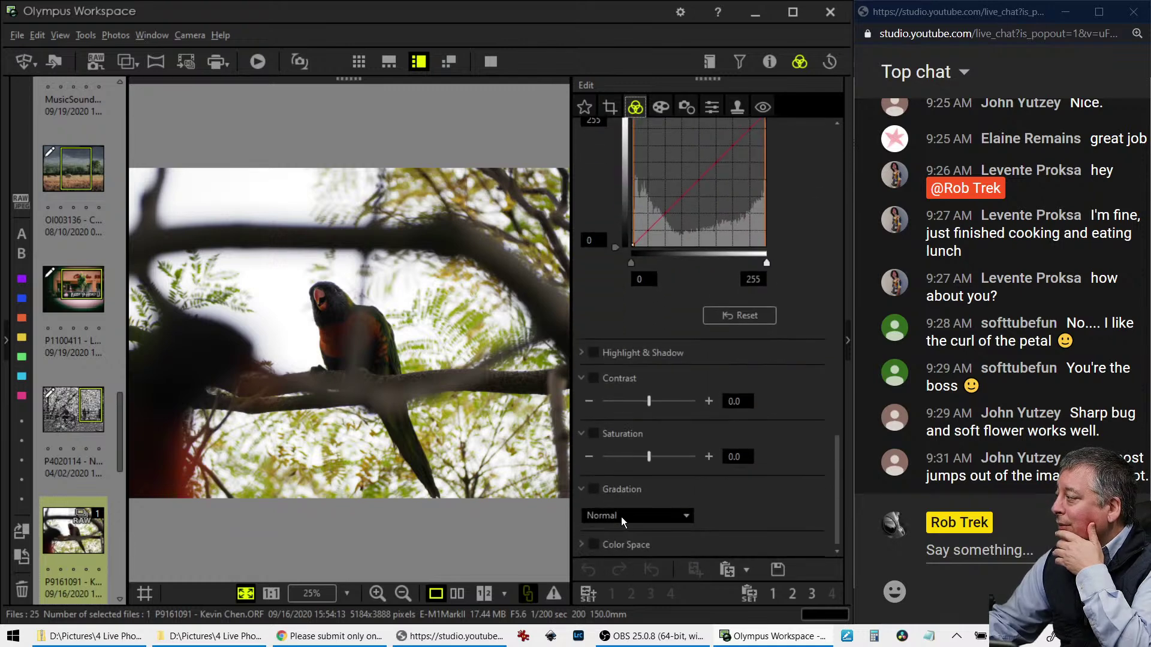
{"action": "left_click", "coordinate": [621, 517]}
{"action": "left_click", "coordinate": [599, 574]}
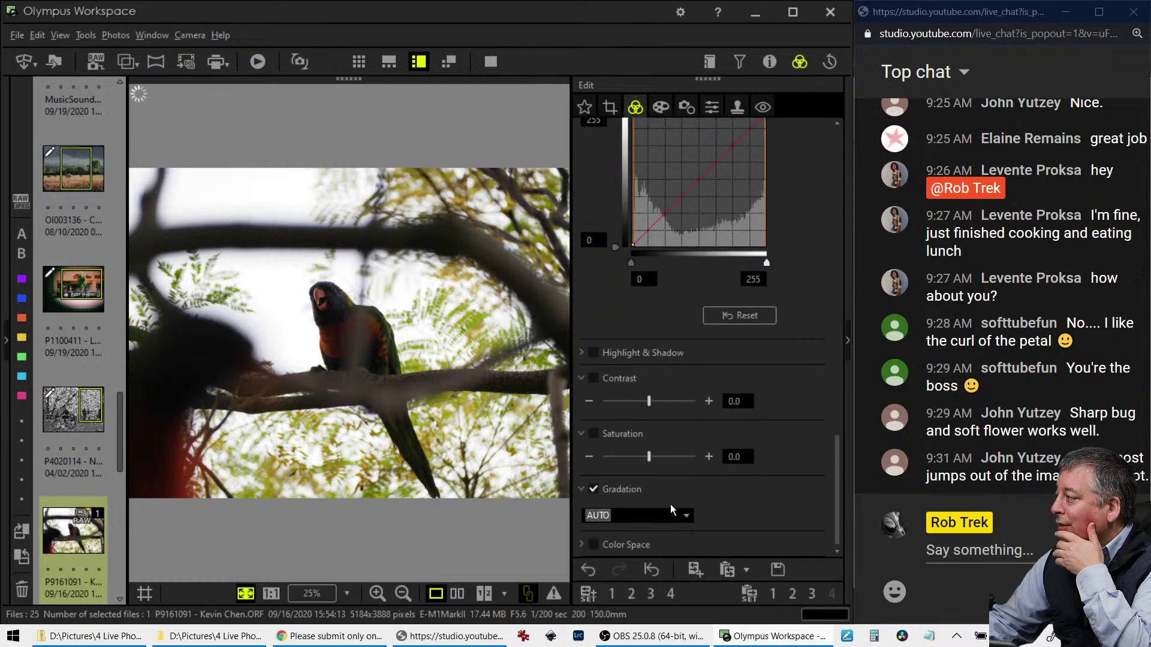
Crop the photo to the 2.0:3.0 ratio at about 2015 x 3022 pixels, framing the perched parrot from head to tail
{"action": "scroll", "coordinate": [725, 465], "scroll_direction": "up", "scroll_amount": 6}
{"action": "scroll", "coordinate": [726, 465], "scroll_direction": "up", "scroll_amount": 7}
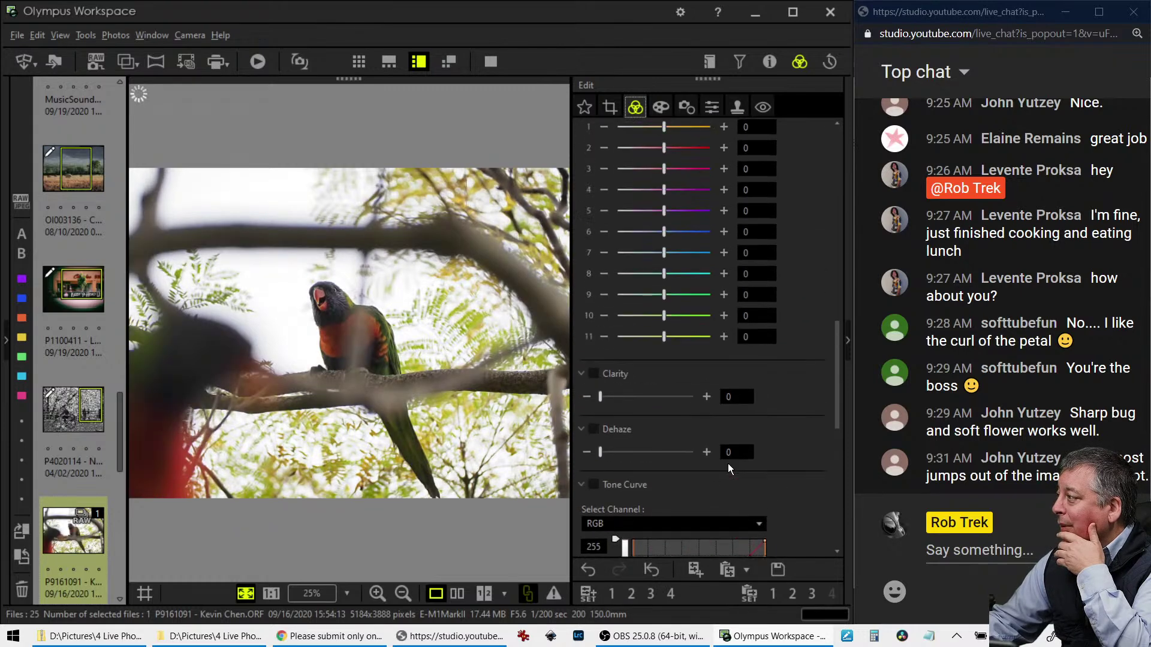
{"action": "scroll", "coordinate": [723, 474], "scroll_direction": "down", "scroll_amount": 2}
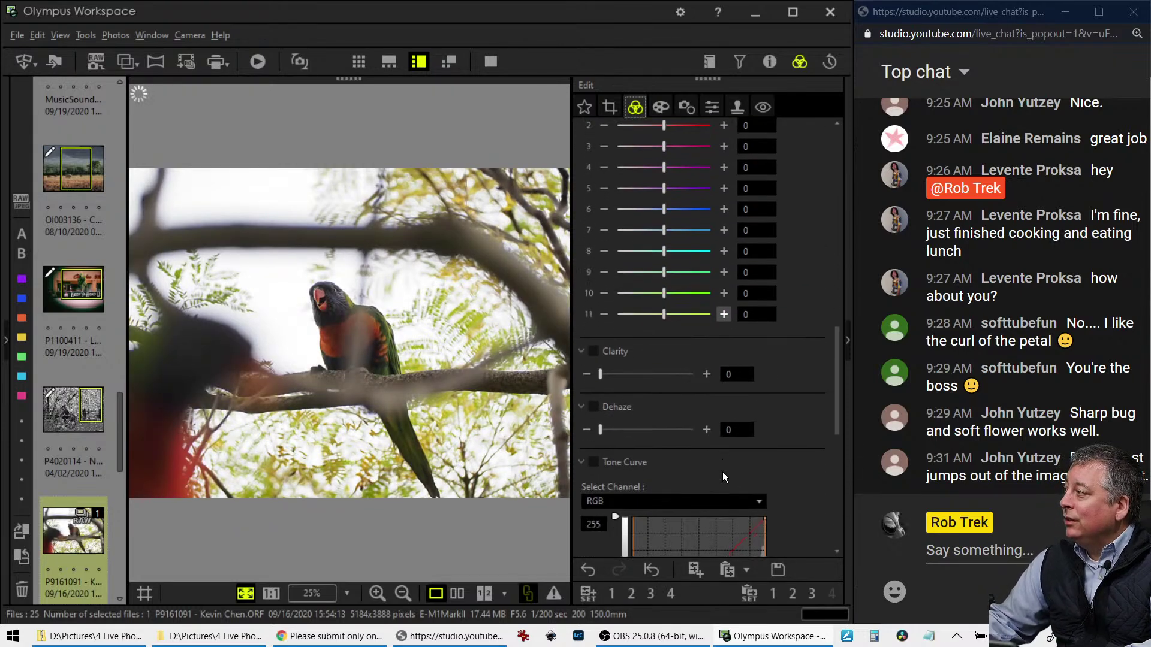
{"action": "scroll", "coordinate": [722, 474], "scroll_direction": "up", "scroll_amount": 5}
{"action": "scroll", "coordinate": [724, 475], "scroll_direction": "up", "scroll_amount": 5}
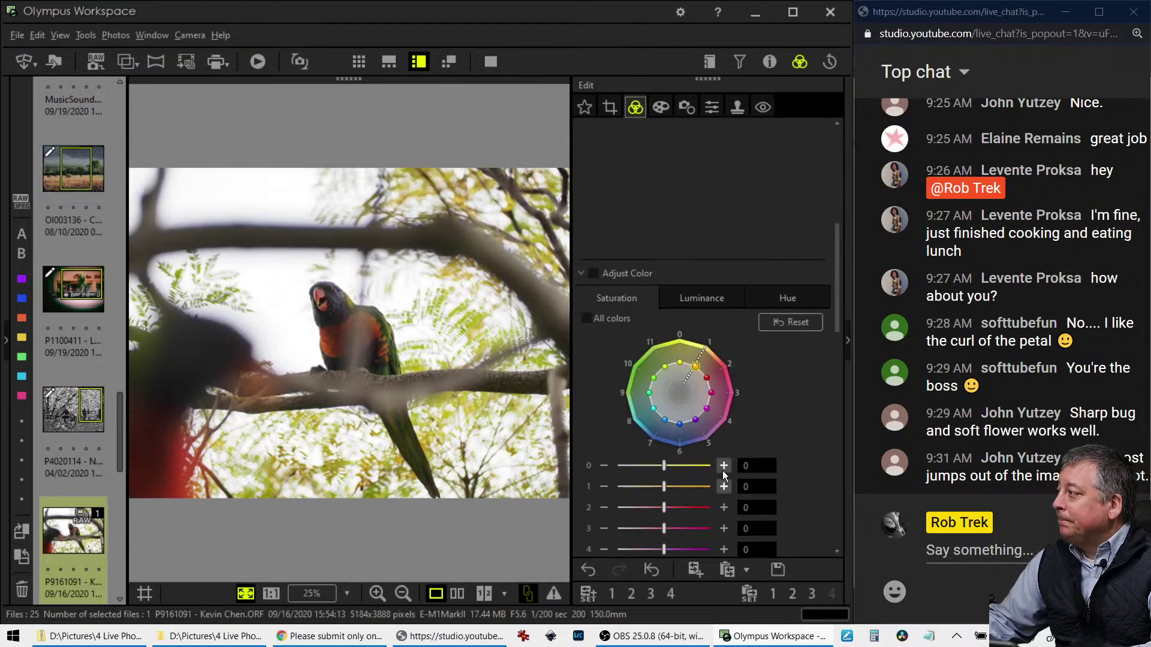
{"action": "scroll", "coordinate": [724, 462], "scroll_direction": "up", "scroll_amount": 5}
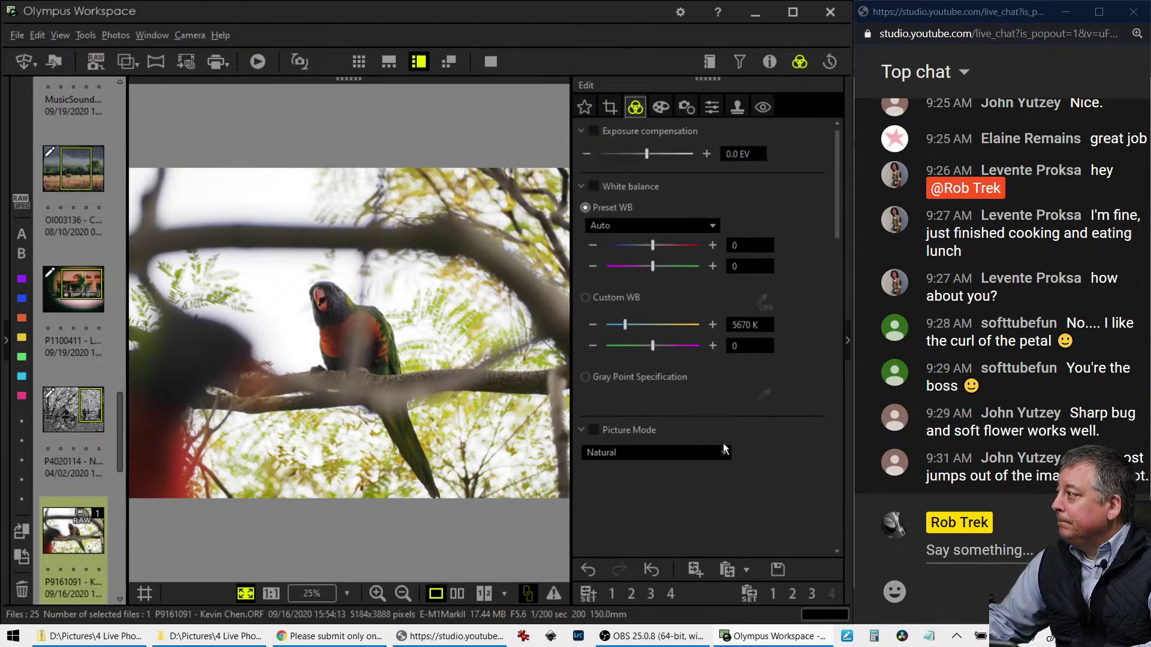
{"action": "left_click", "coordinate": [617, 106]}
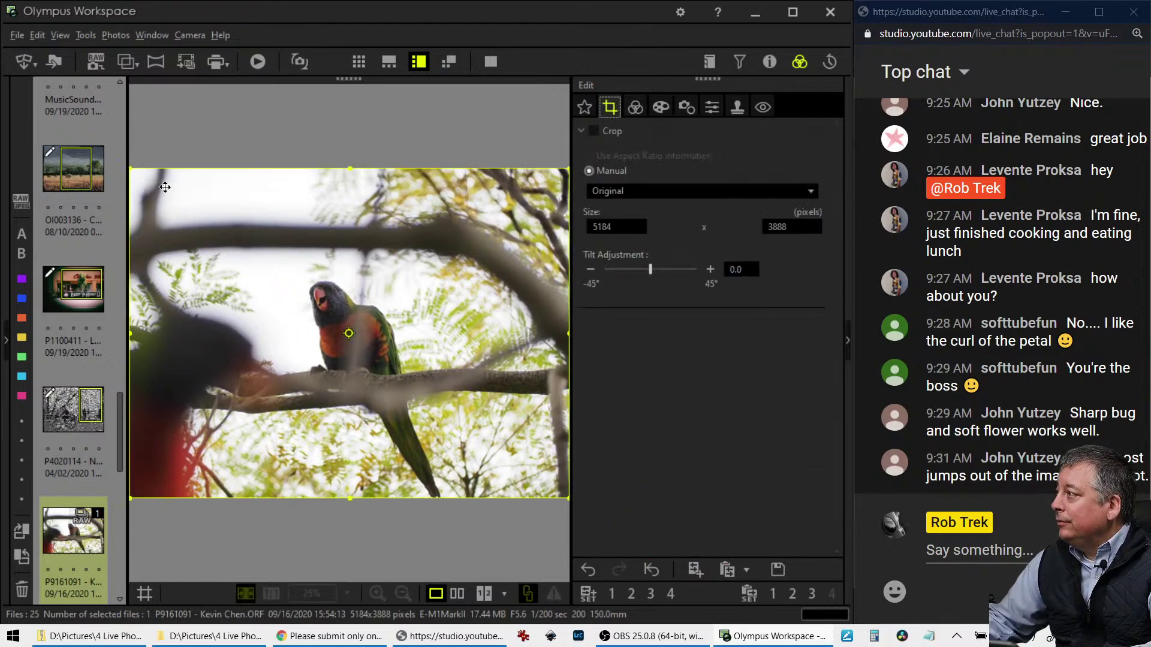
{"action": "left_click", "coordinate": [618, 192]}
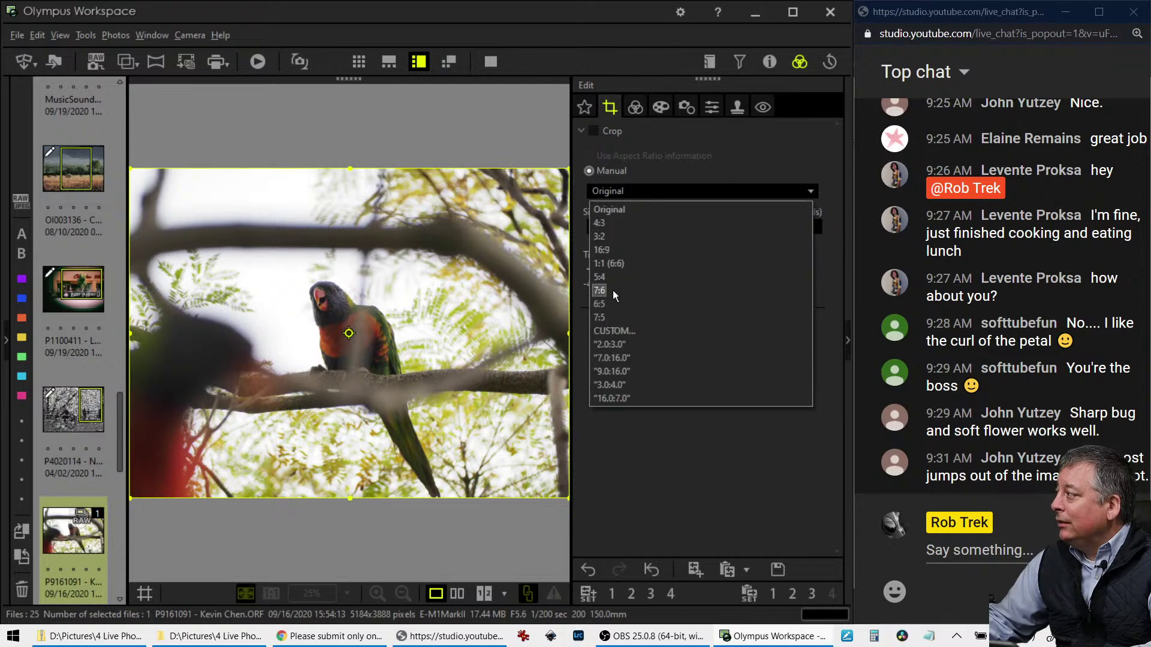
{"action": "left_click", "coordinate": [611, 347]}
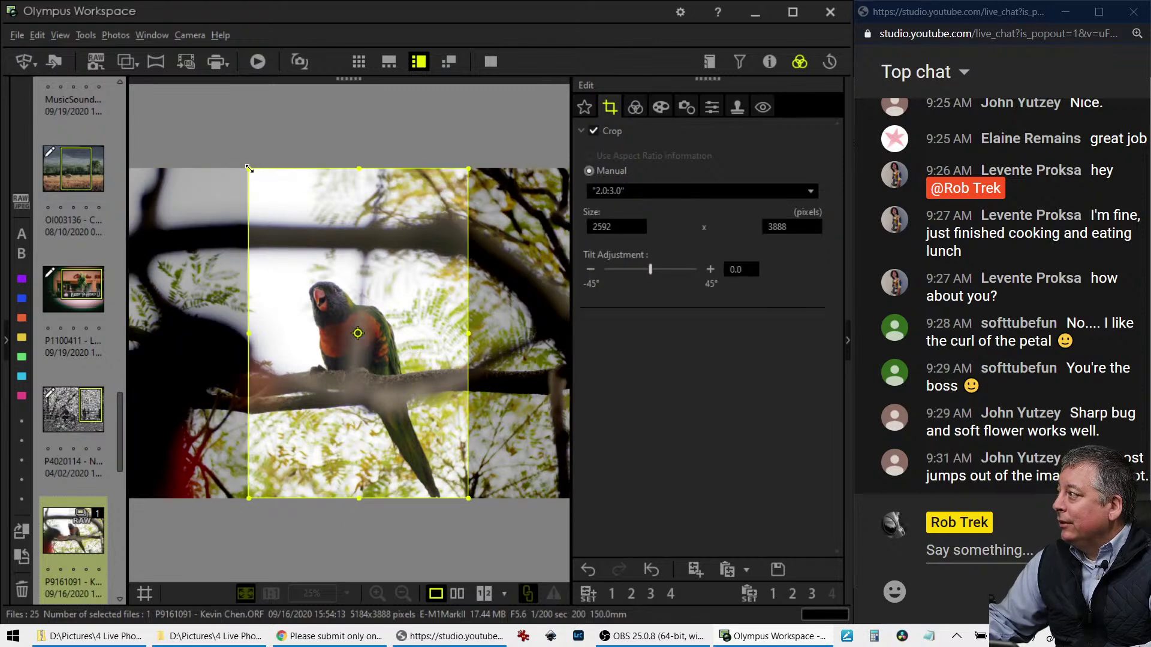
{"action": "left_click_drag", "start_coordinate": [249, 168], "coordinate": [298, 243]}
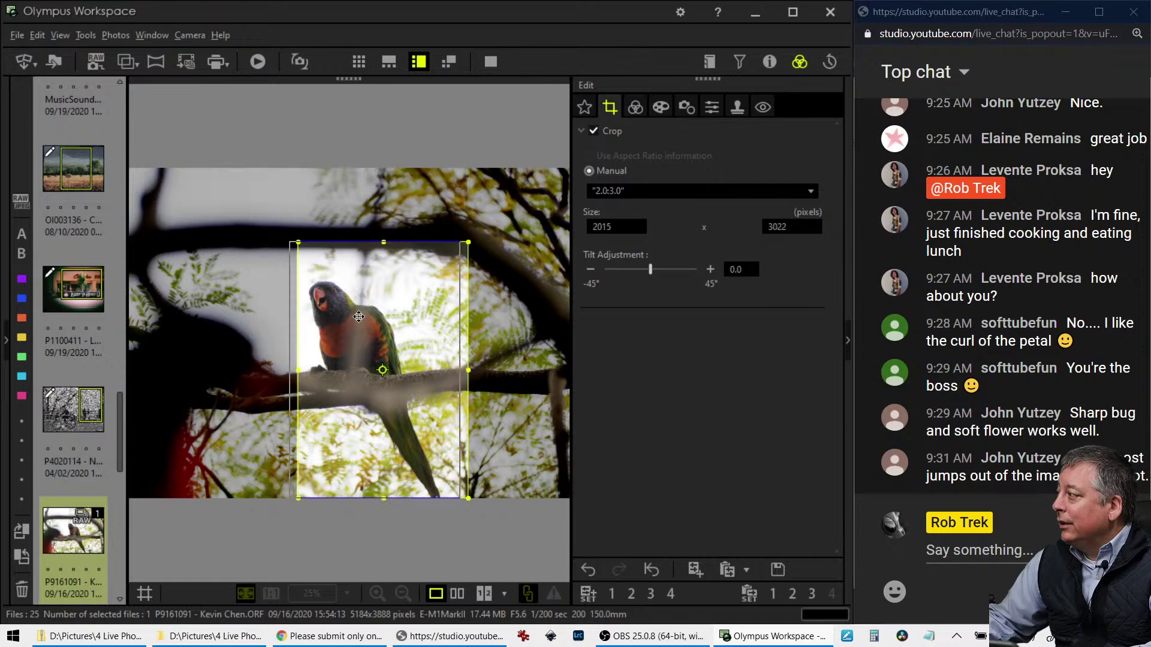
{"action": "left_click_drag", "start_coordinate": [359, 317], "coordinate": [339, 316]}
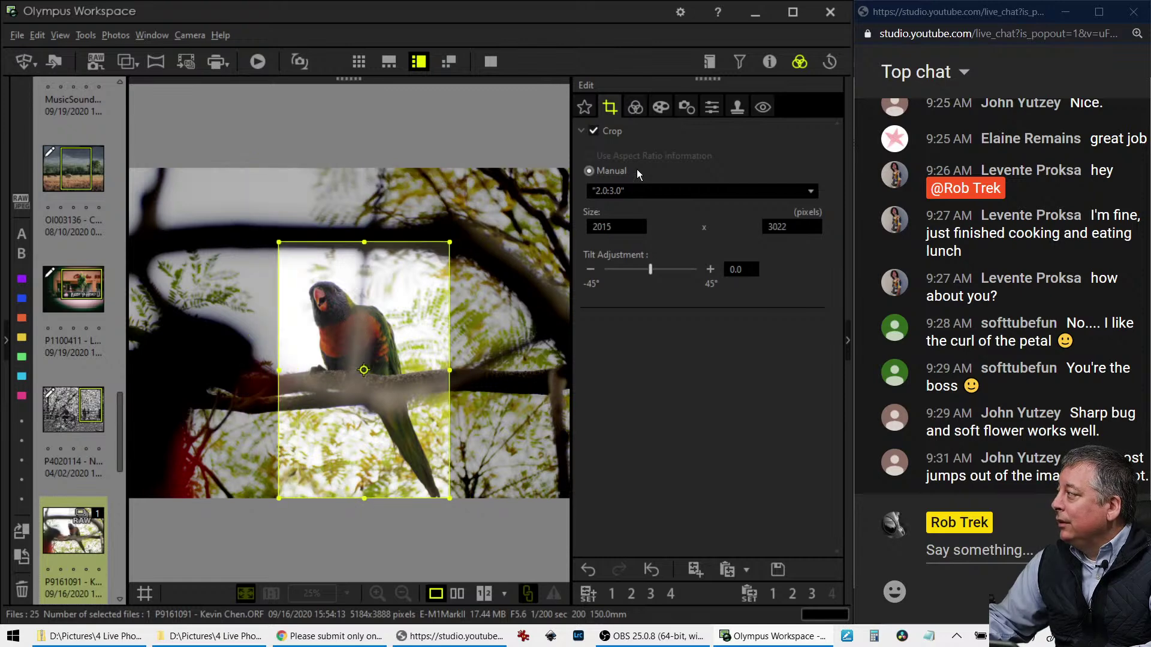
Set the cropped photo's Dehaze to 100 and its Clarity to 17
{"action": "left_click", "coordinate": [636, 107]}
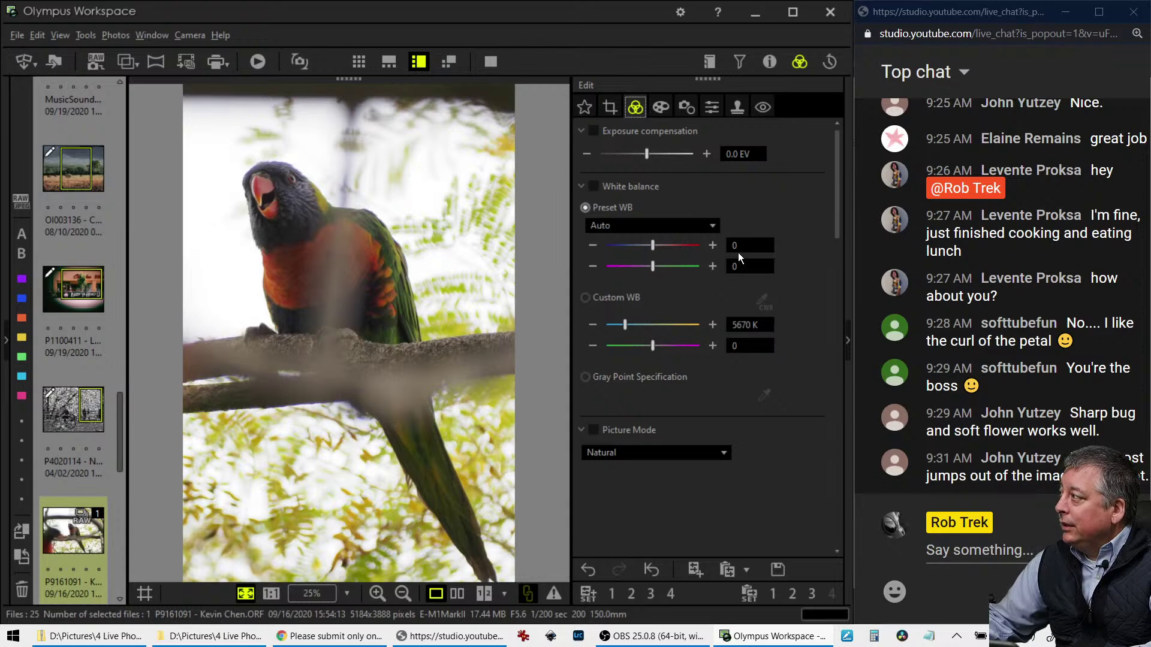
{"action": "scroll", "coordinate": [720, 451], "scroll_direction": "down", "scroll_amount": 6}
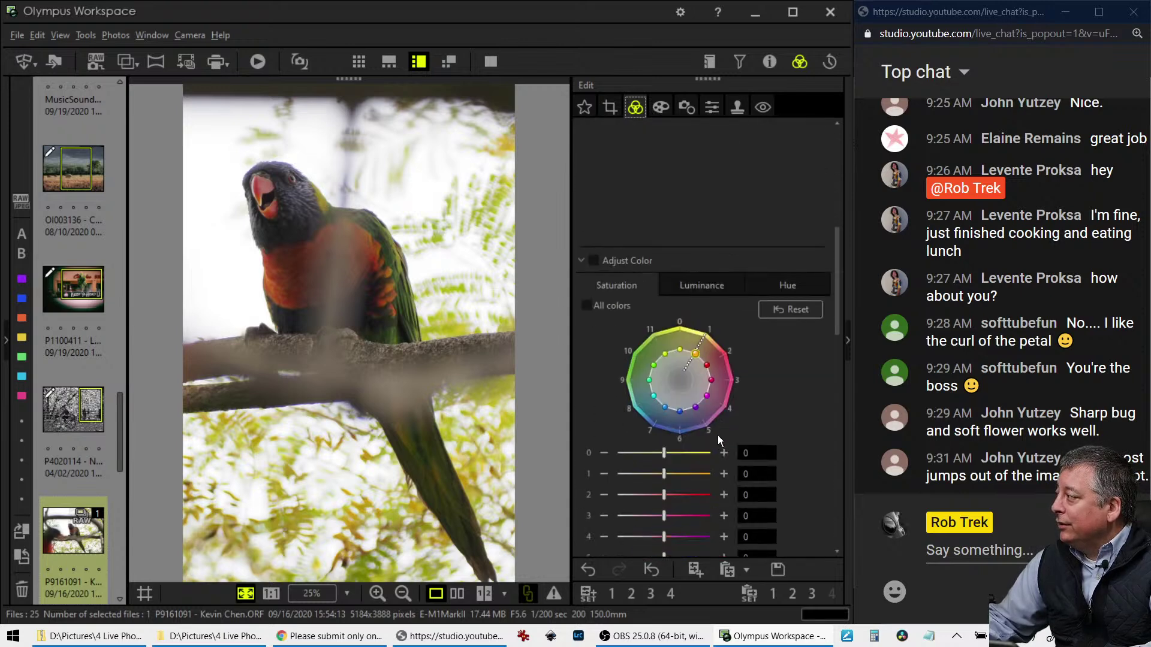
{"action": "scroll", "coordinate": [717, 435], "scroll_direction": "down", "scroll_amount": 5}
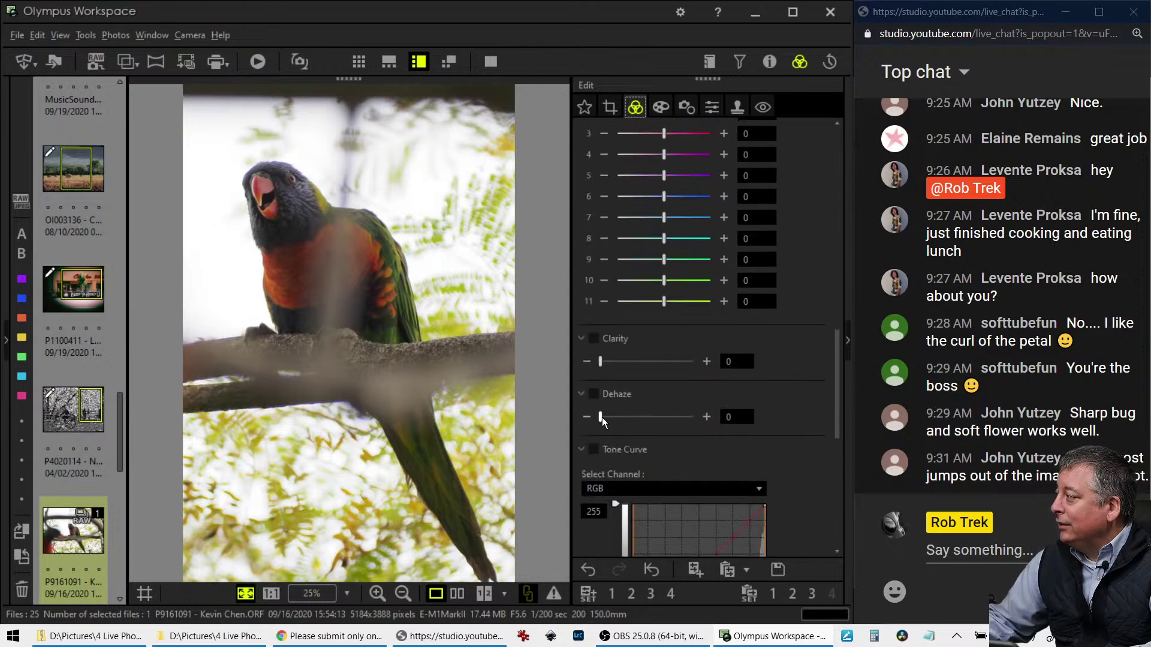
{"action": "left_click_drag", "start_coordinate": [600, 417], "coordinate": [664, 417]}
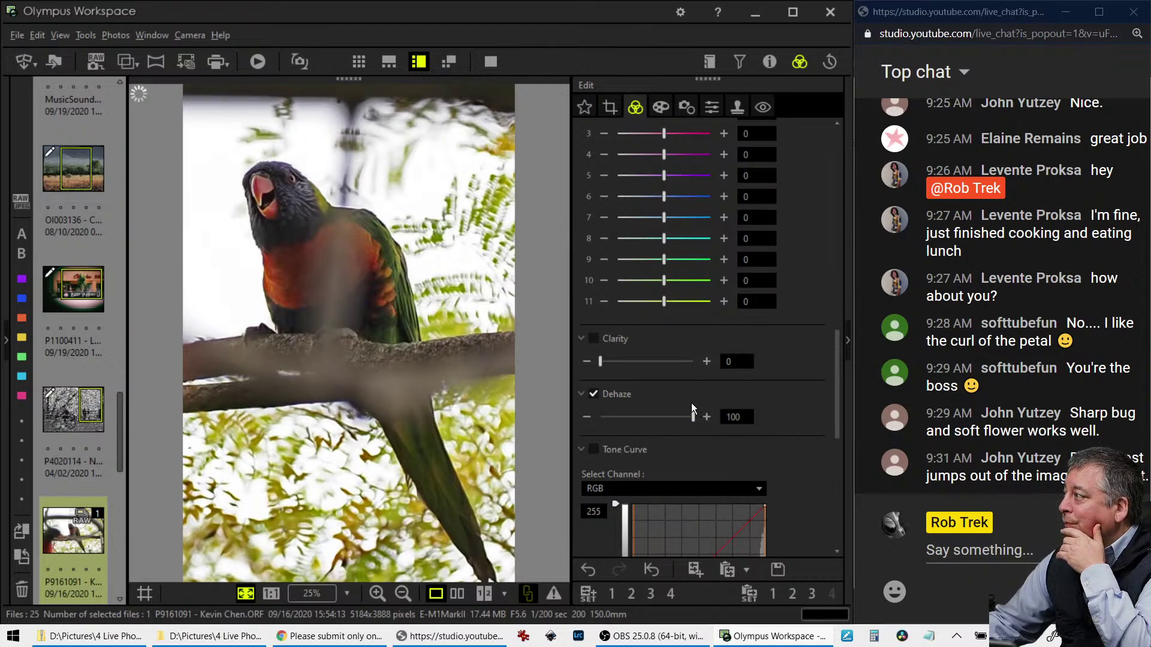
{"action": "left_click_drag", "start_coordinate": [603, 362], "coordinate": [617, 362]}
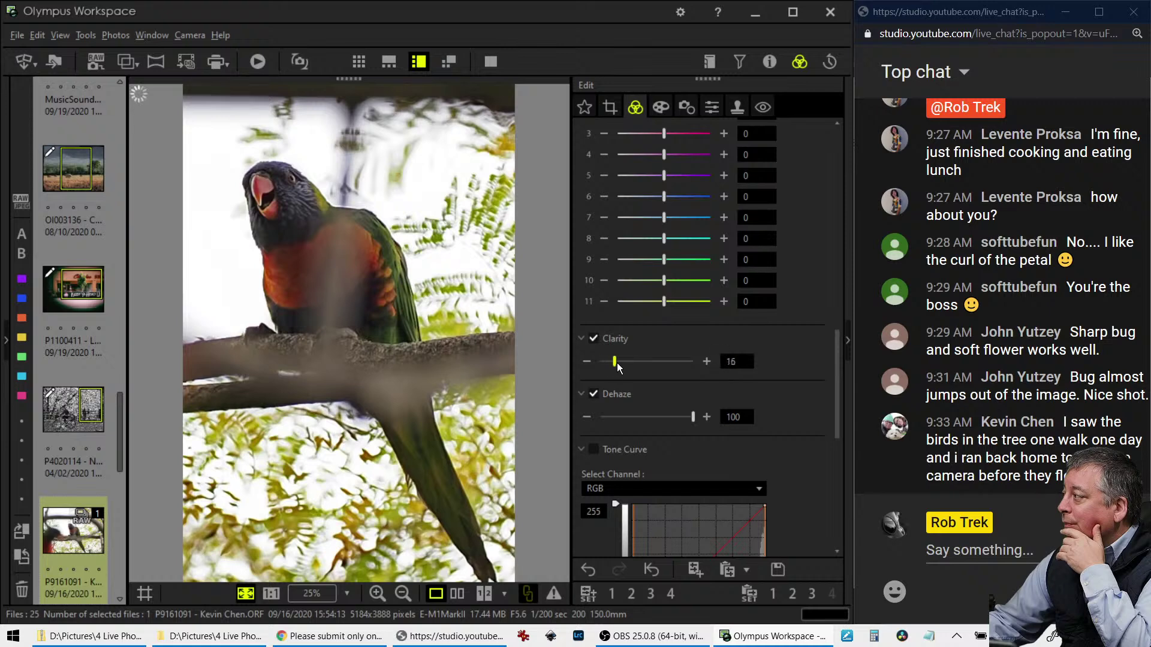
{"action": "scroll", "coordinate": [772, 374], "scroll_direction": "down", "scroll_amount": 5}
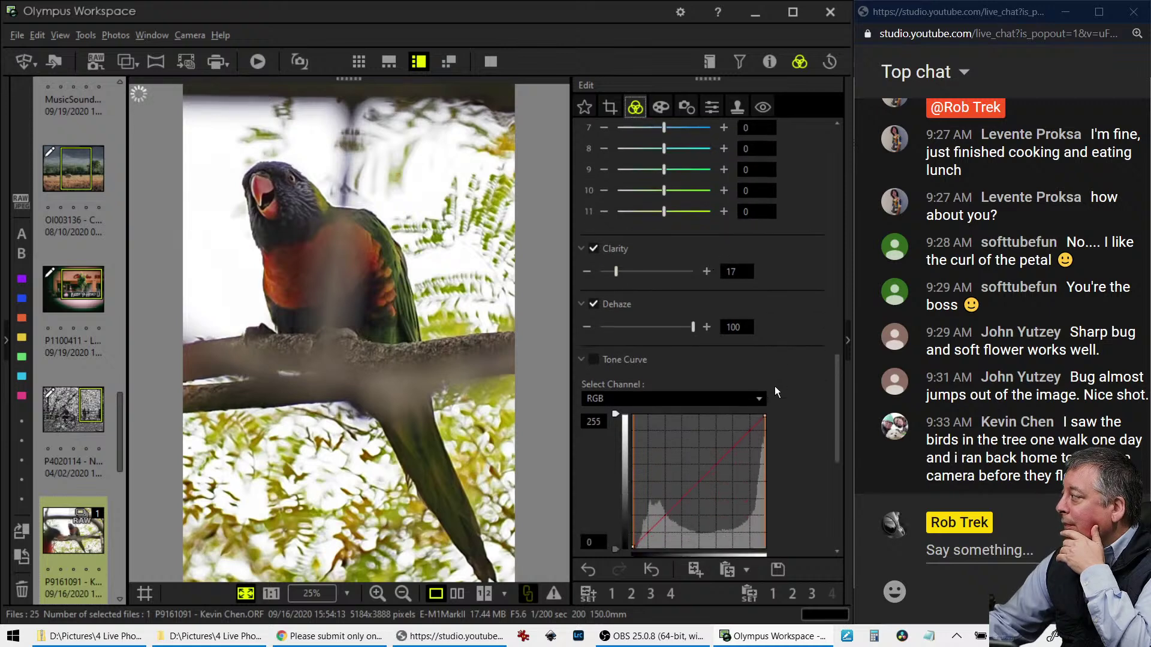
{"action": "scroll", "coordinate": [796, 429], "scroll_direction": "down", "scroll_amount": 9}
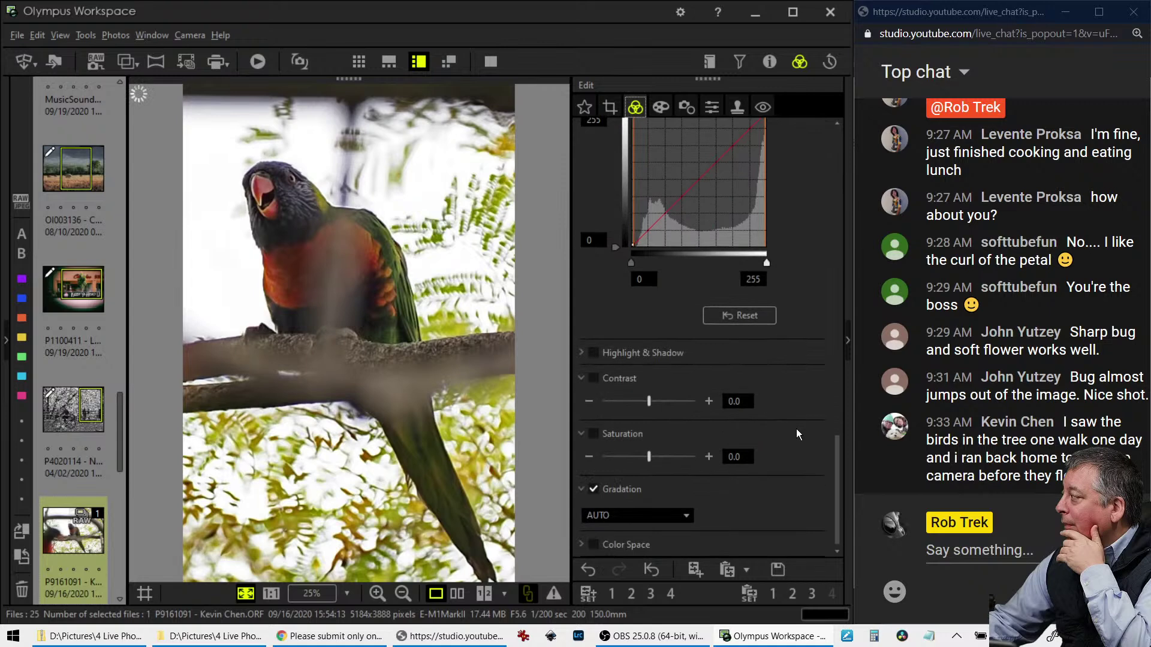
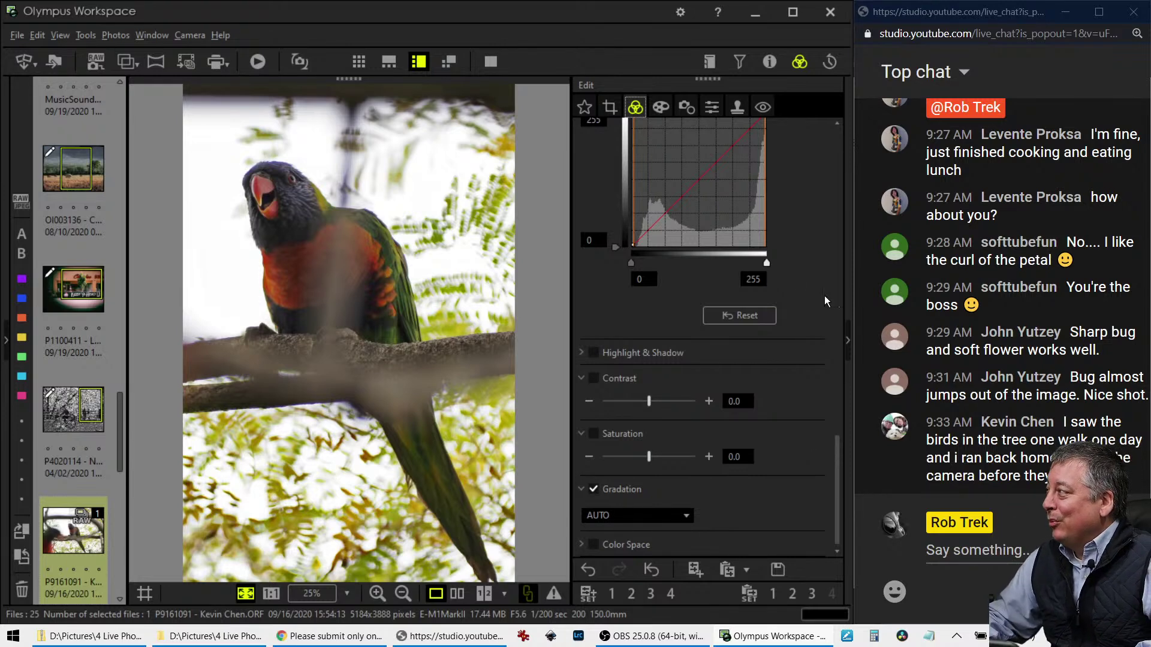
Set the photo's custom white balance to 6500 K
{"action": "scroll", "coordinate": [731, 483], "scroll_direction": "up", "scroll_amount": 10}
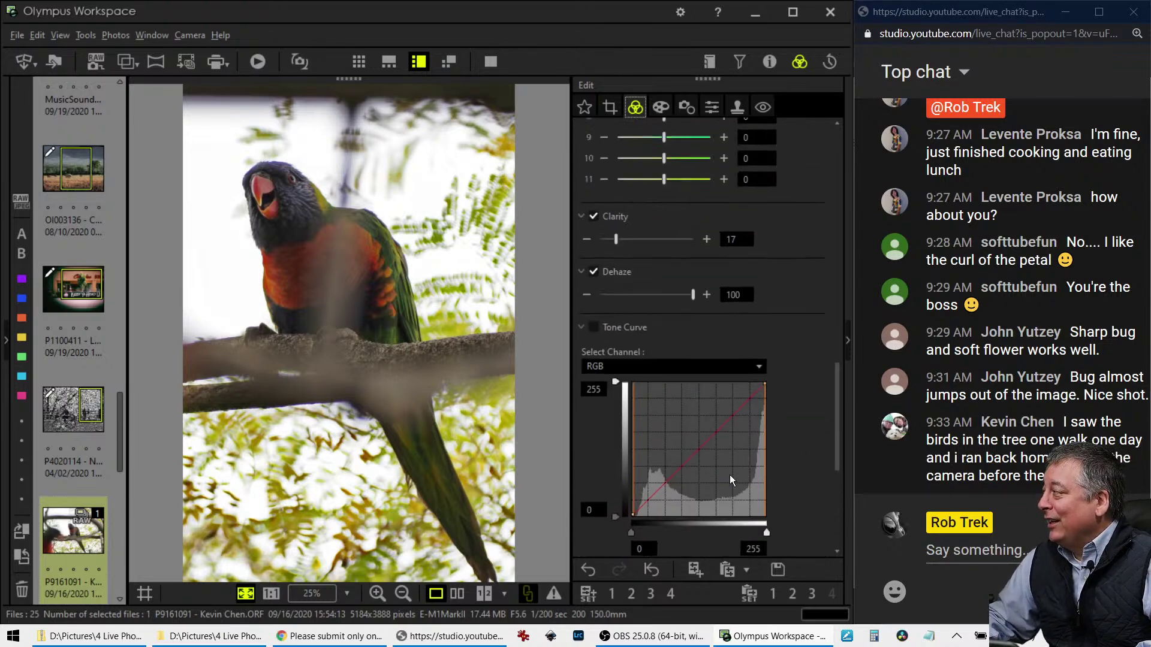
{"action": "scroll", "coordinate": [730, 465], "scroll_direction": "up", "scroll_amount": 8}
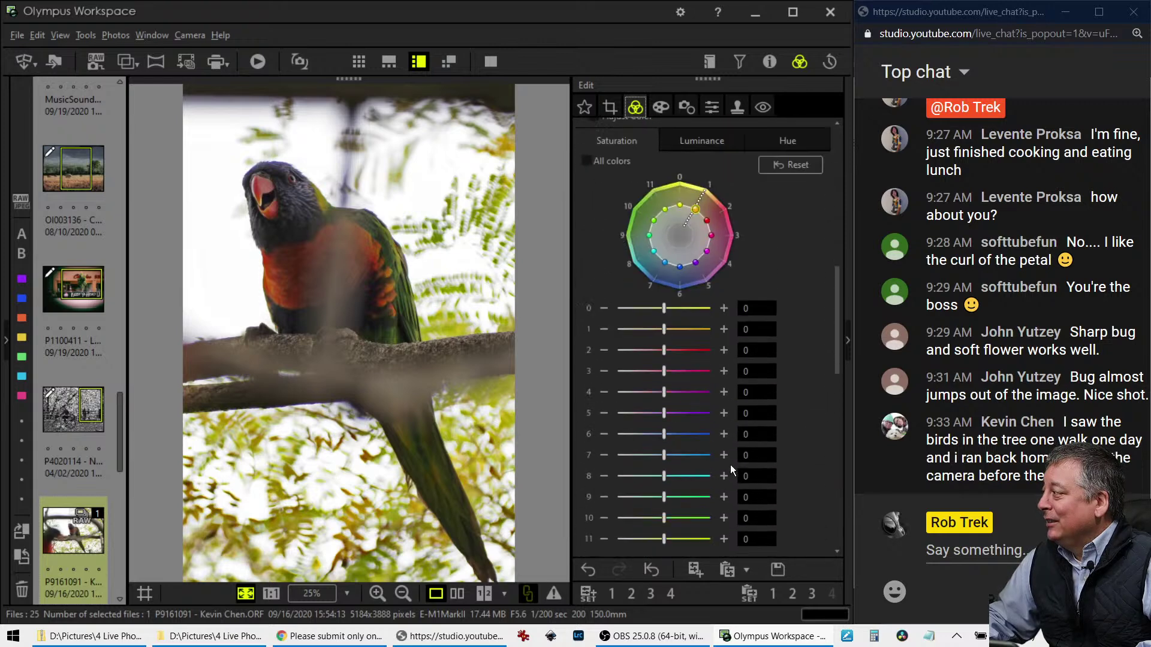
{"action": "scroll", "coordinate": [730, 465], "scroll_direction": "up", "scroll_amount": 5}
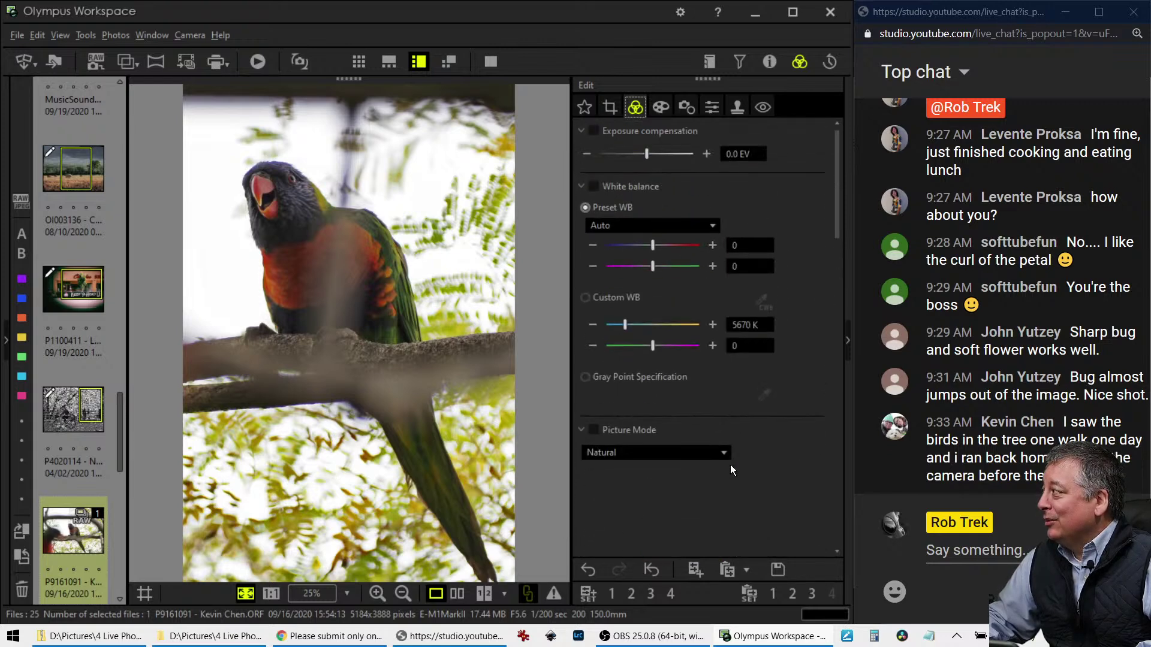
{"action": "double_click", "coordinate": [738, 325]}
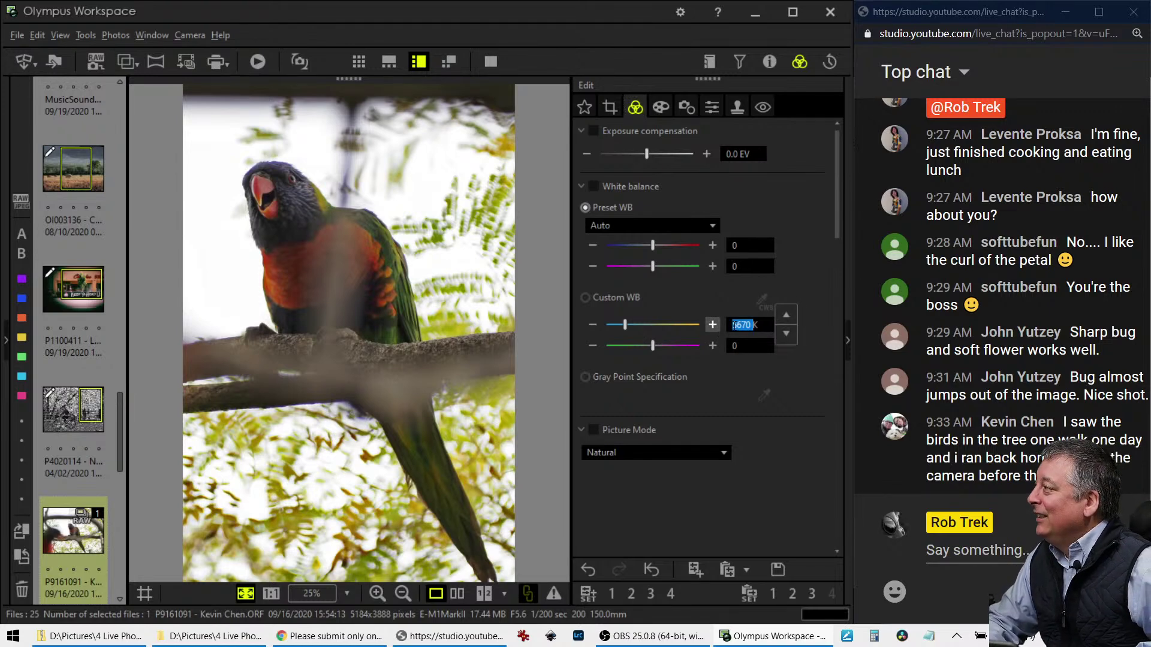
{"action": "type", "text": "6500"}
{"action": "key", "text": "Return"}
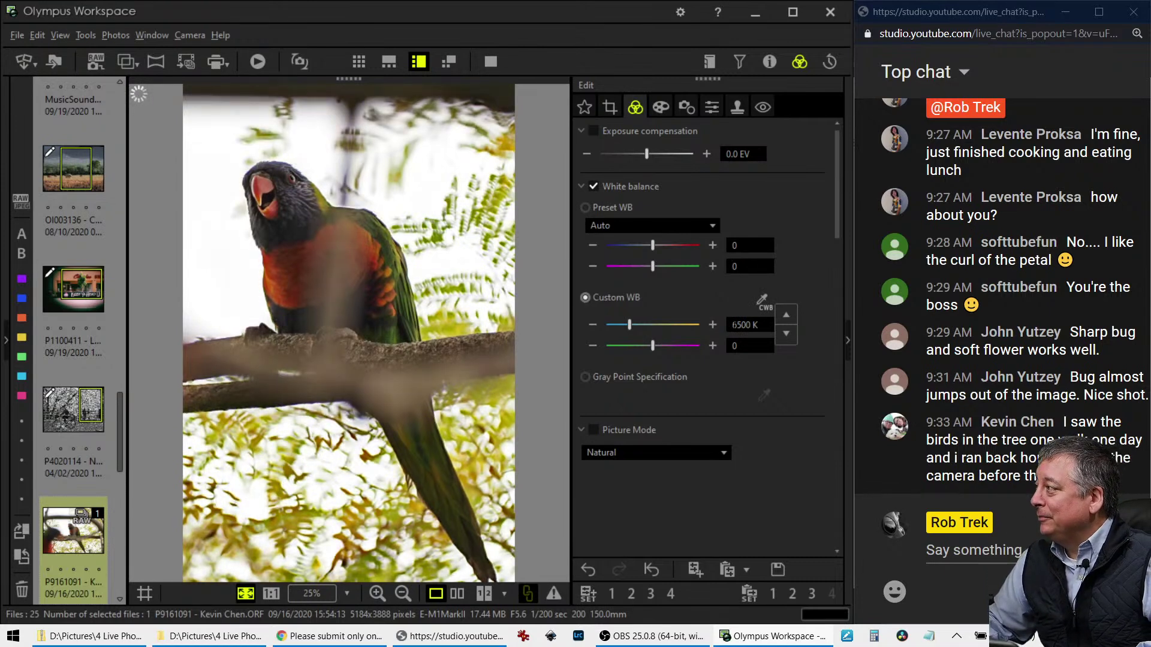
Increase the parrot photo's sharpness to about 1.4
{"action": "left_click", "coordinate": [712, 108]}
{"action": "left_click", "coordinate": [680, 159]}
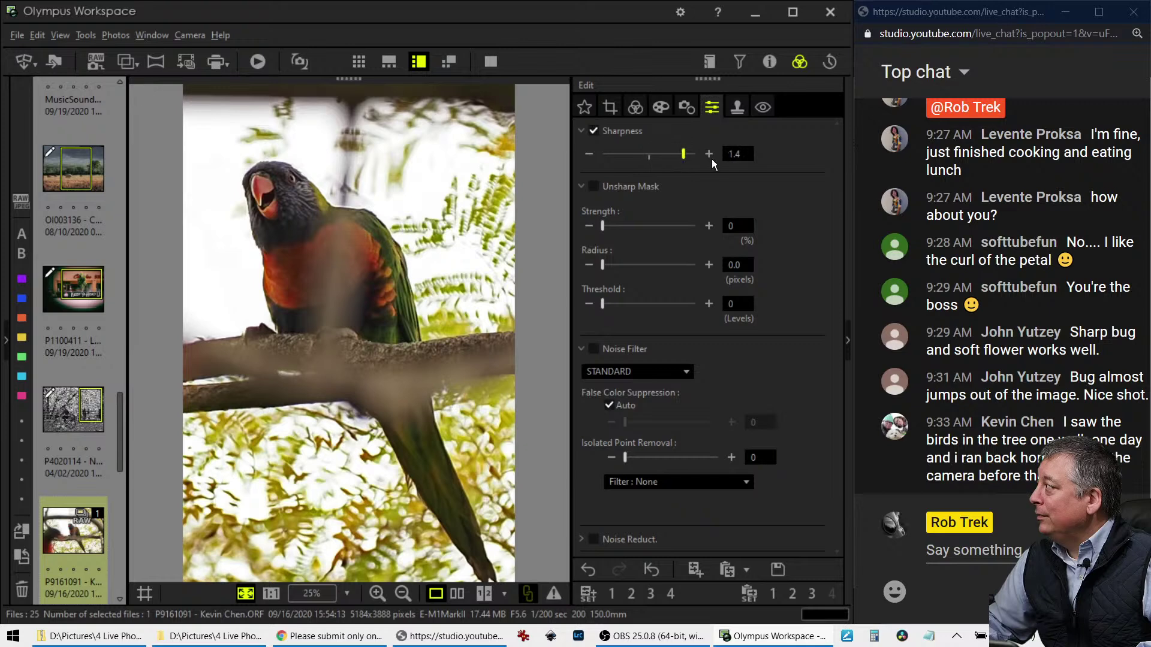
{"action": "left_click", "coordinate": [634, 107]}
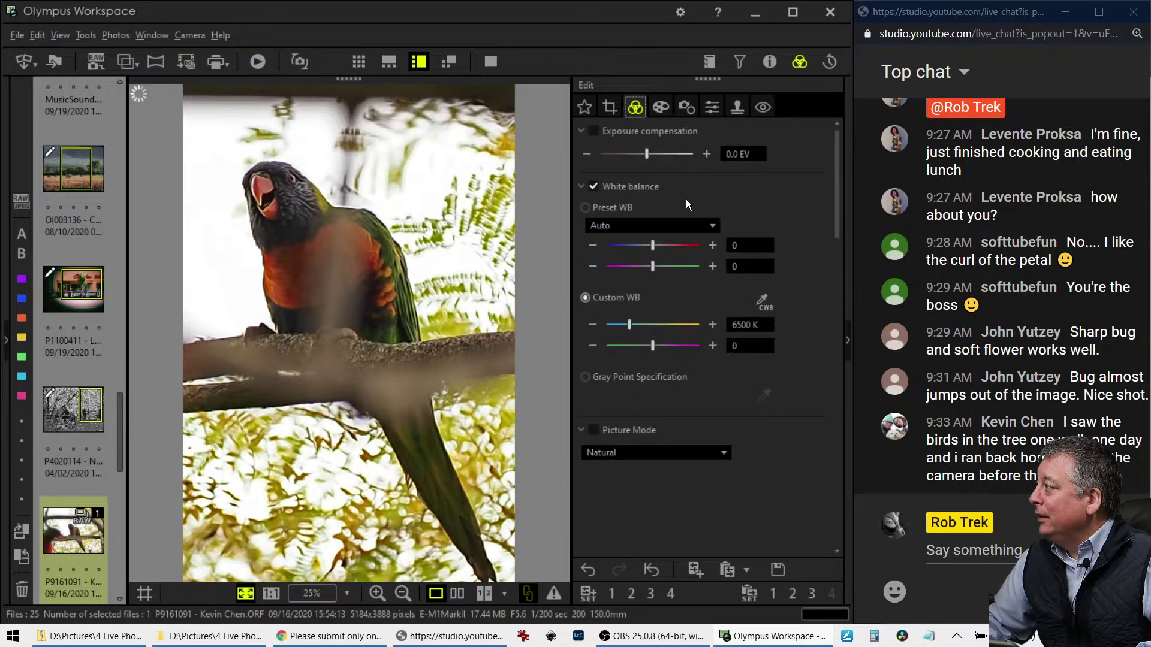
Straighten the cropped photo with a slight negative tilt of about -0.6 degrees
{"action": "left_click", "coordinate": [615, 114]}
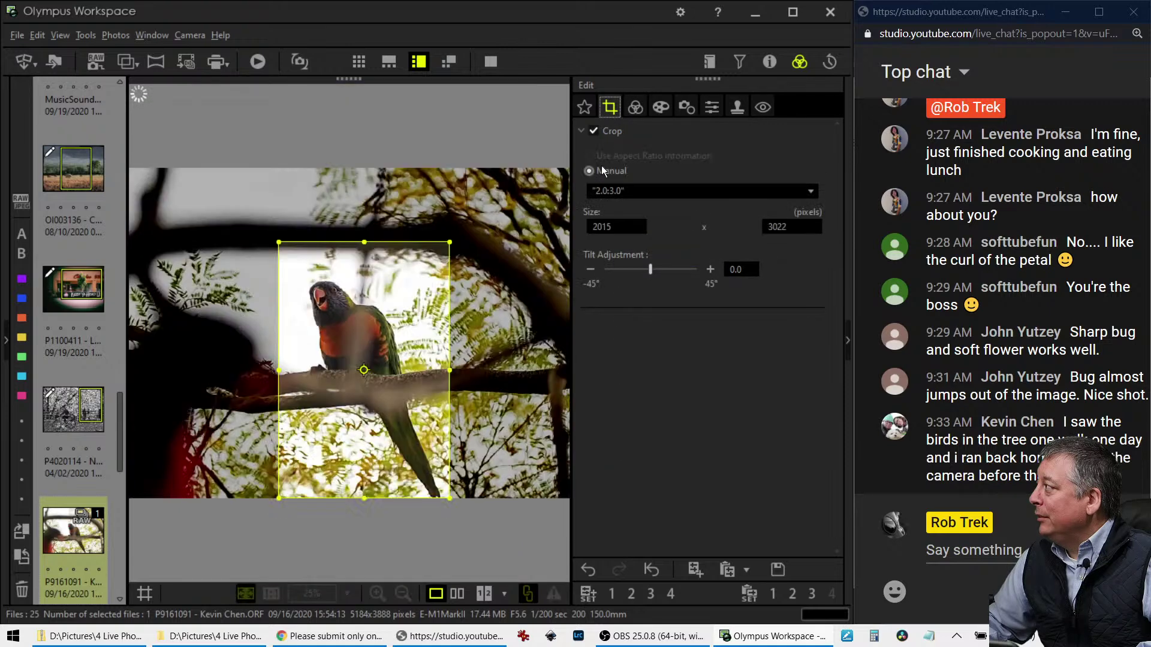
{"action": "left_click", "coordinate": [591, 271]}
{"action": "left_click", "coordinate": [590, 271]}
{"action": "left_click", "coordinate": [590, 271]}
{"action": "left_click", "coordinate": [591, 271]}
{"action": "left_click", "coordinate": [591, 270]}
{"action": "left_click", "coordinate": [590, 271]}
{"action": "left_click", "coordinate": [590, 271]}
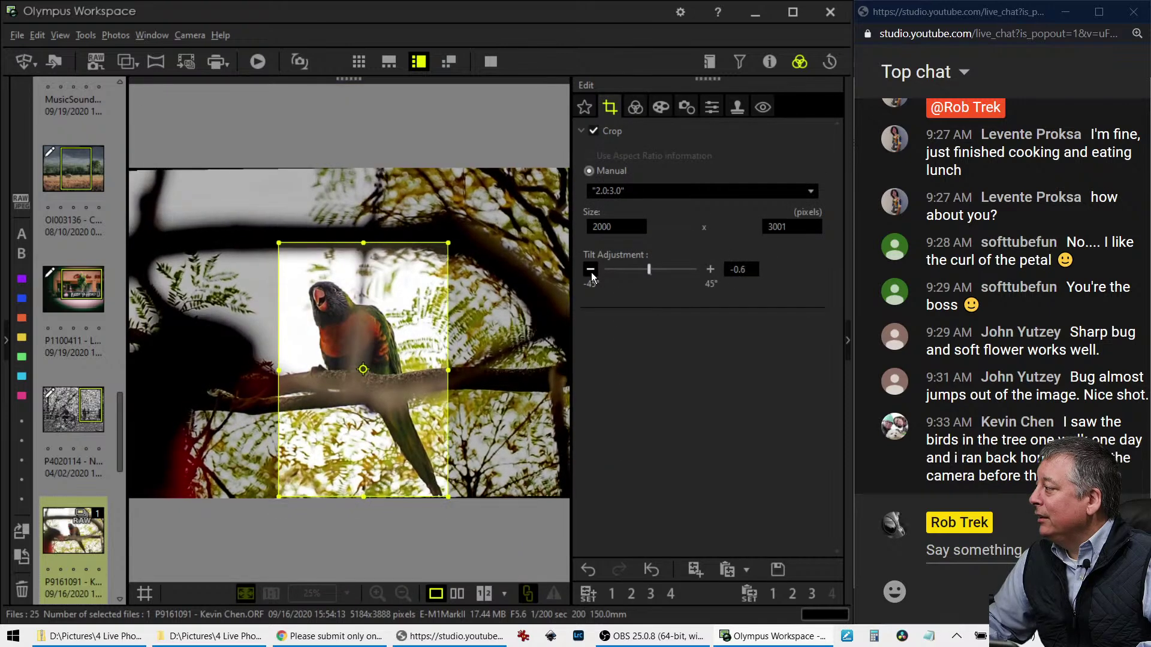
{"action": "left_click", "coordinate": [591, 271]}
Shape the RGB tone curve by pulling the highlights down slightly and lifting the shadows near its dark end
{"action": "left_click", "coordinate": [637, 108]}
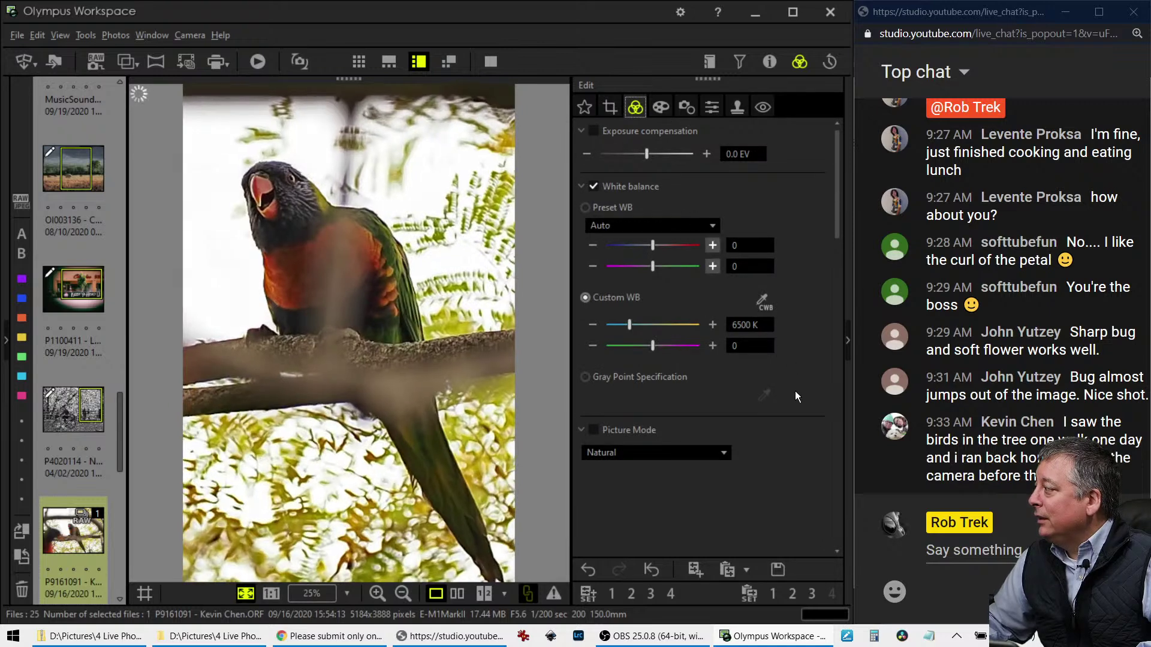
{"action": "scroll", "coordinate": [795, 391], "scroll_direction": "down", "scroll_amount": 3}
{"action": "scroll", "coordinate": [805, 396], "scroll_direction": "down", "scroll_amount": 7}
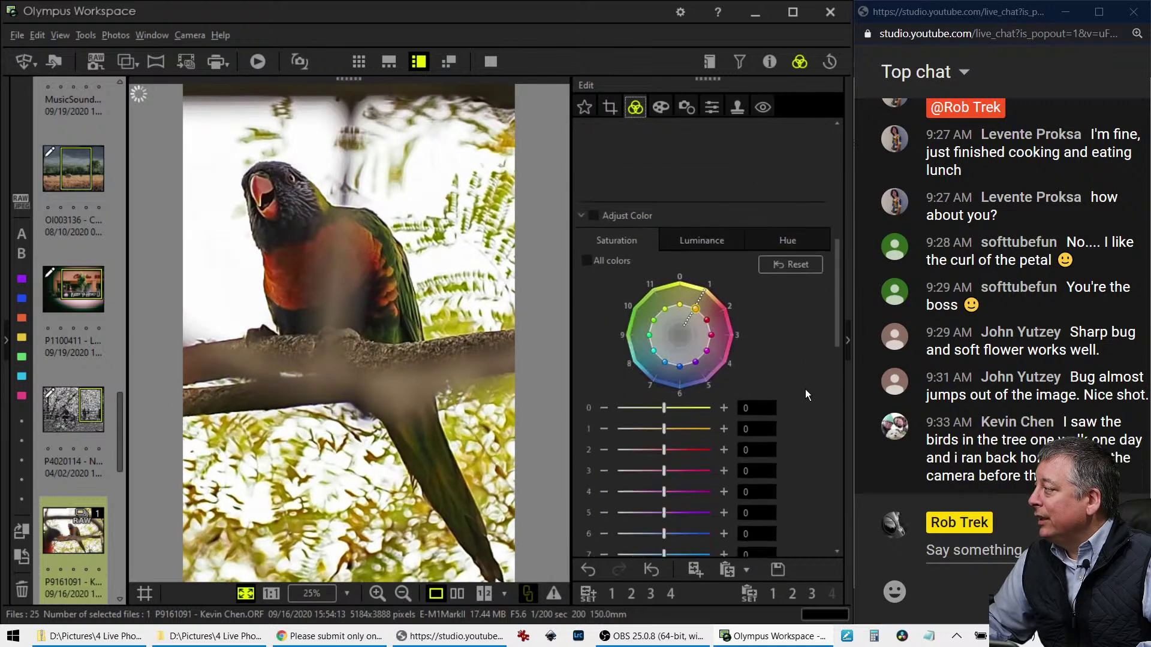
{"action": "scroll", "coordinate": [804, 387], "scroll_direction": "down", "scroll_amount": 8}
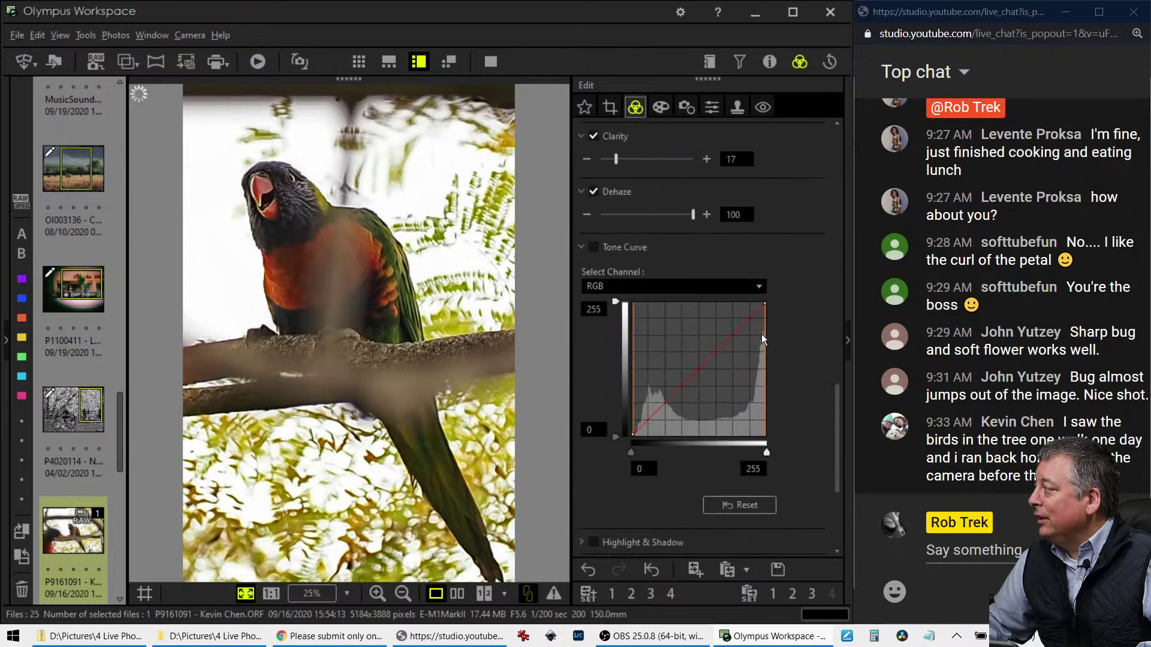
{"action": "left_click", "coordinate": [750, 318]}
{"action": "left_click_drag", "start_coordinate": [750, 318], "coordinate": [754, 319]}
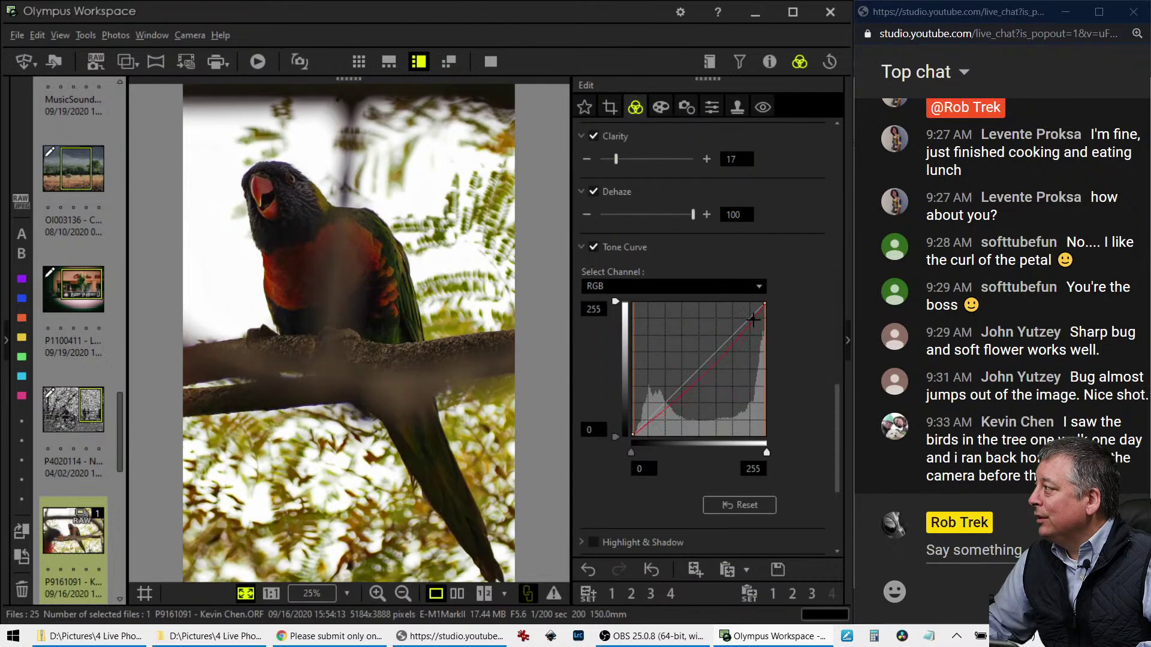
{"action": "mouse_move", "coordinate": [662, 408]}
{"action": "left_mouse_down"}
{"action": "mouse_move", "coordinate": [651, 400]}
{"action": "mouse_move", "coordinate": [647, 411]}
{"action": "left_mouse_up"}
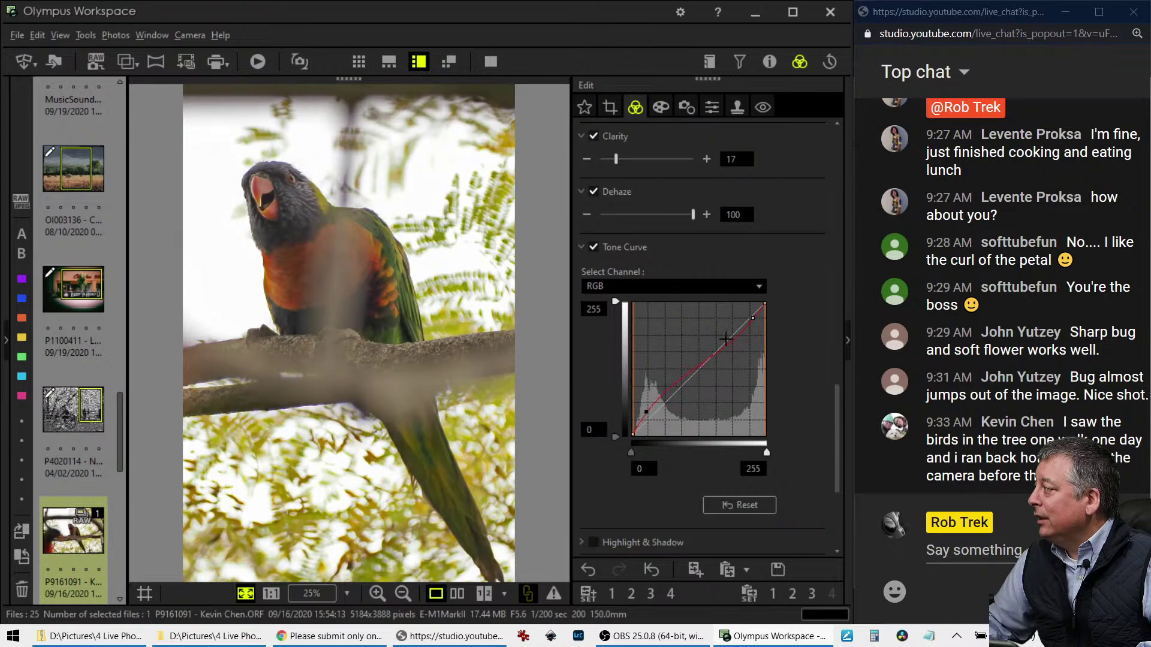
Flatten the RGB tone curve back close to the diagonal and set the parrot photo's vignetting to -8
{"action": "left_click_drag", "start_coordinate": [755, 322], "coordinate": [751, 318]}
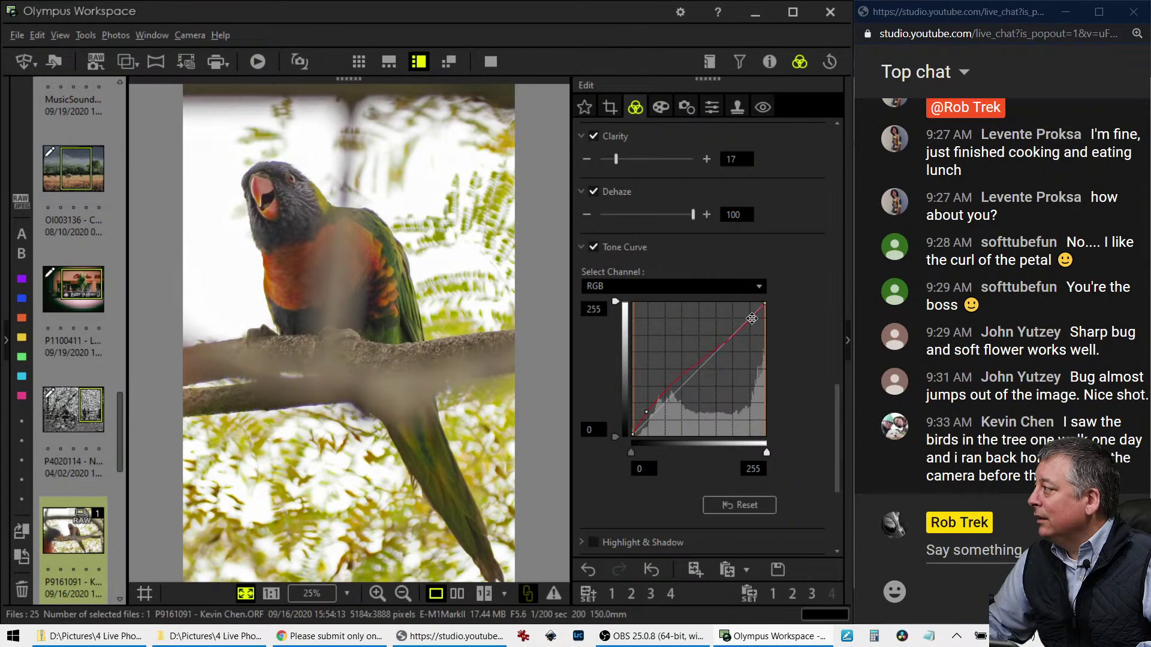
{"action": "left_click_drag", "start_coordinate": [646, 412], "coordinate": [648, 417]}
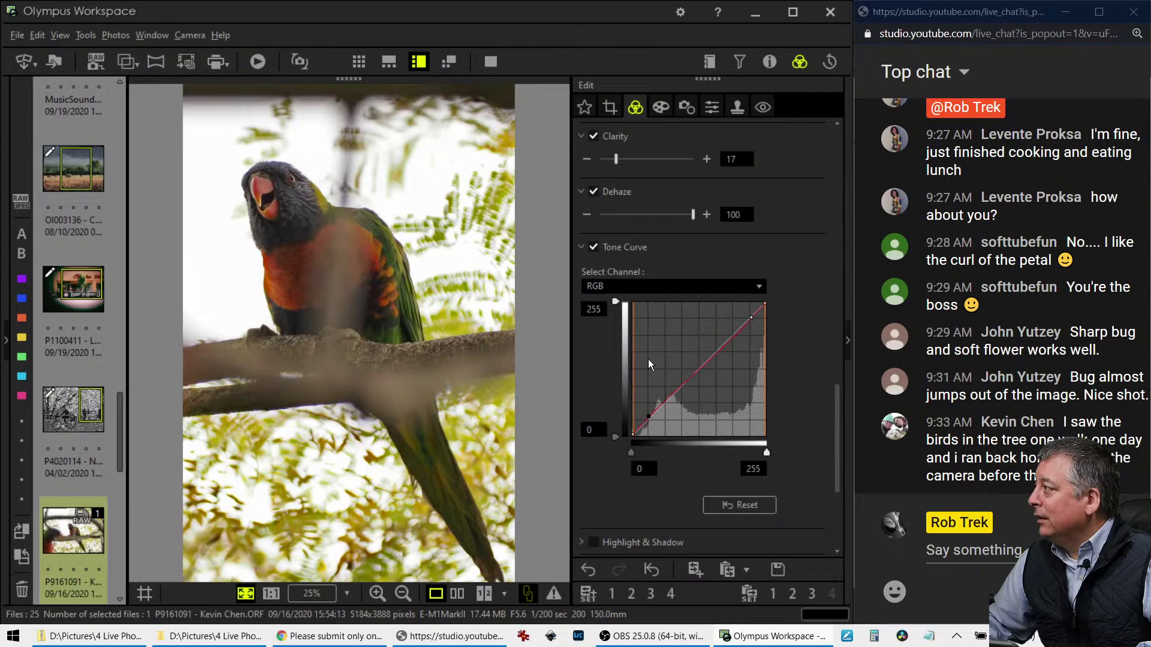
{"action": "left_click", "coordinate": [659, 109]}
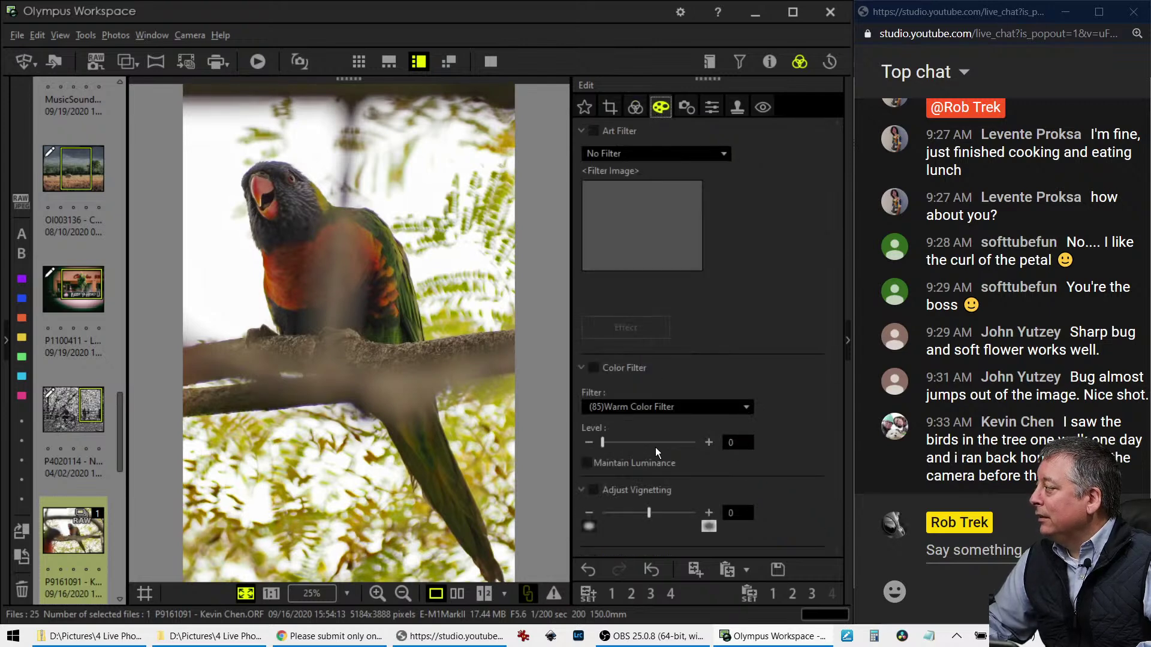
{"action": "left_click_drag", "start_coordinate": [649, 512], "coordinate": [636, 511]}
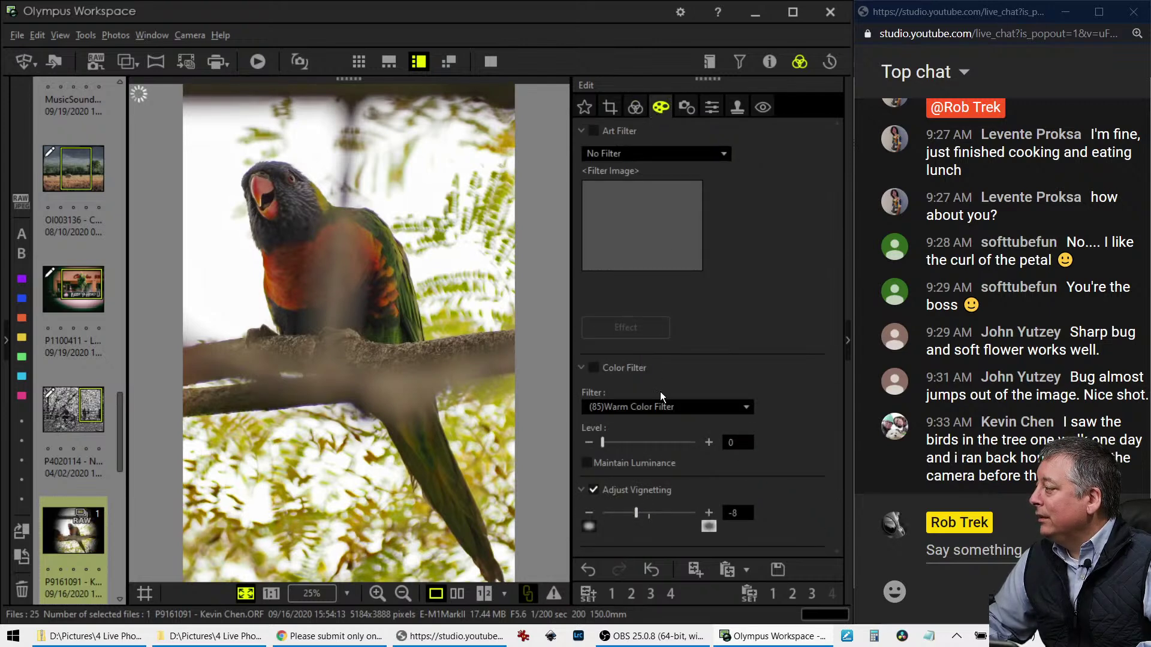
Compare the edited parrot photo side by side with the original in full-screen view
{"action": "left_click", "coordinate": [636, 109]}
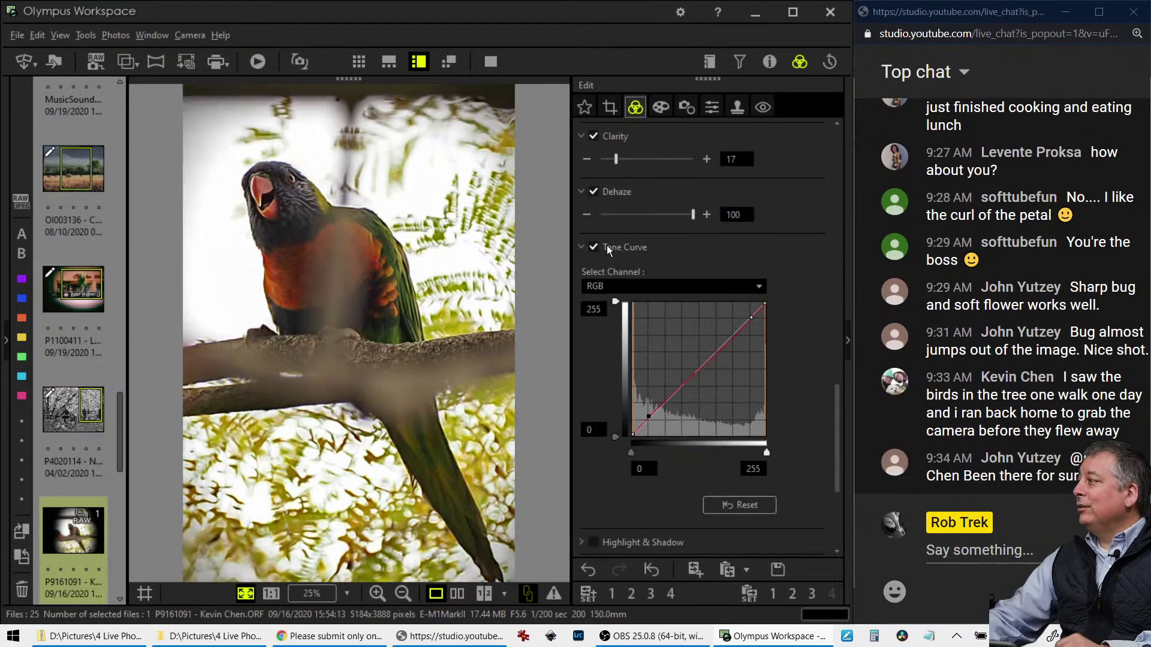
{"action": "scroll", "coordinate": [833, 443], "scroll_direction": "down", "scroll_amount": 5}
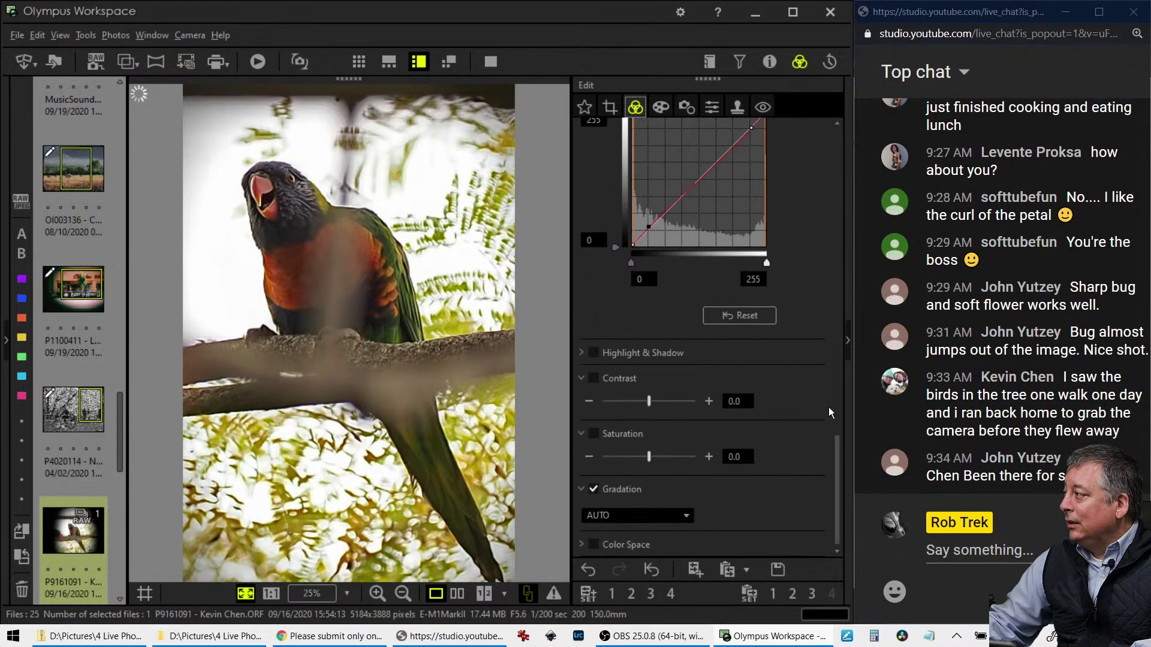
{"action": "left_click", "coordinate": [456, 593]}
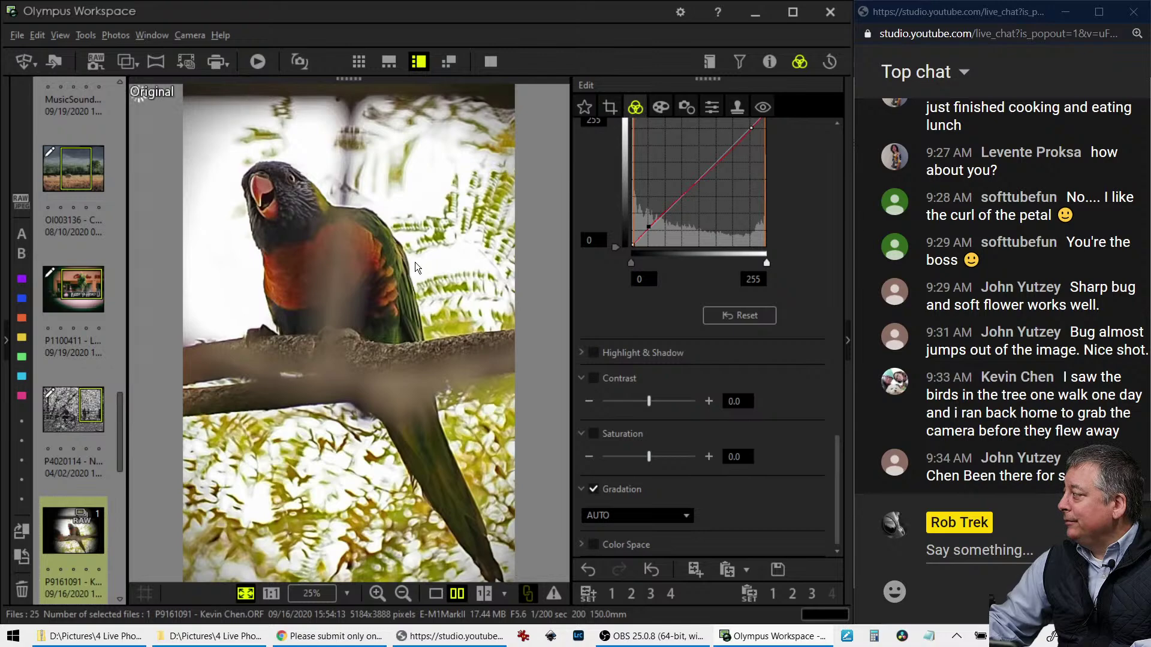
{"action": "left_click", "coordinate": [490, 62]}
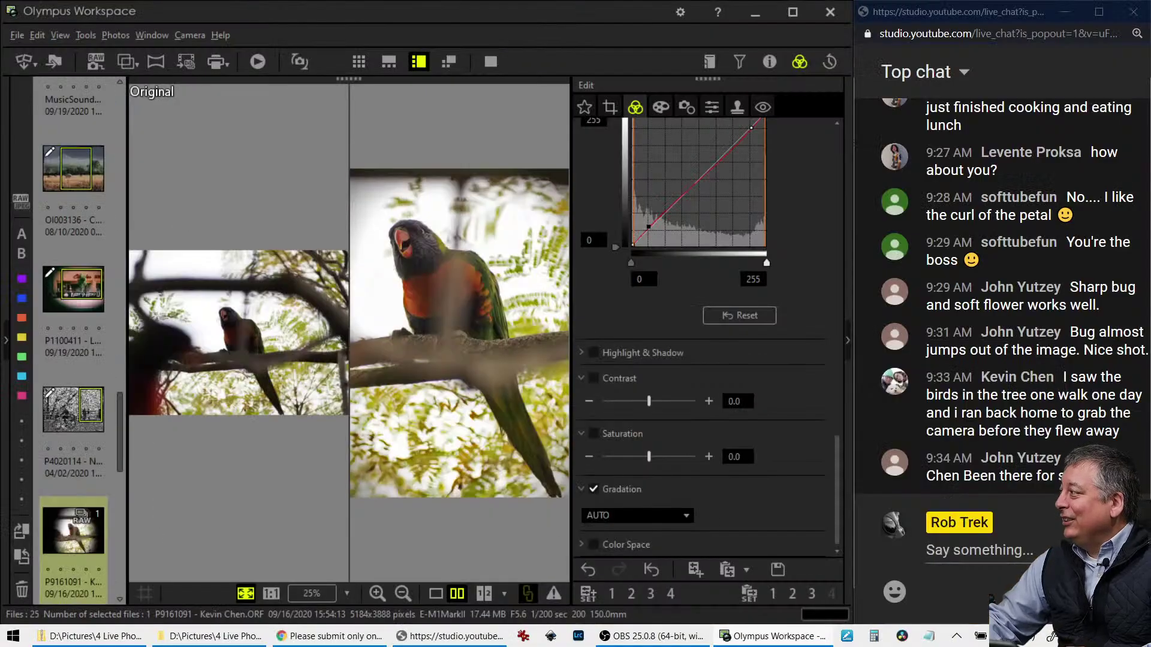
Raise the parrot photo's saturation to 2.0 and check the result against the original in a full-screen side-by-side comparison
{"action": "left_click_drag", "start_coordinate": [649, 456], "coordinate": [697, 459]}
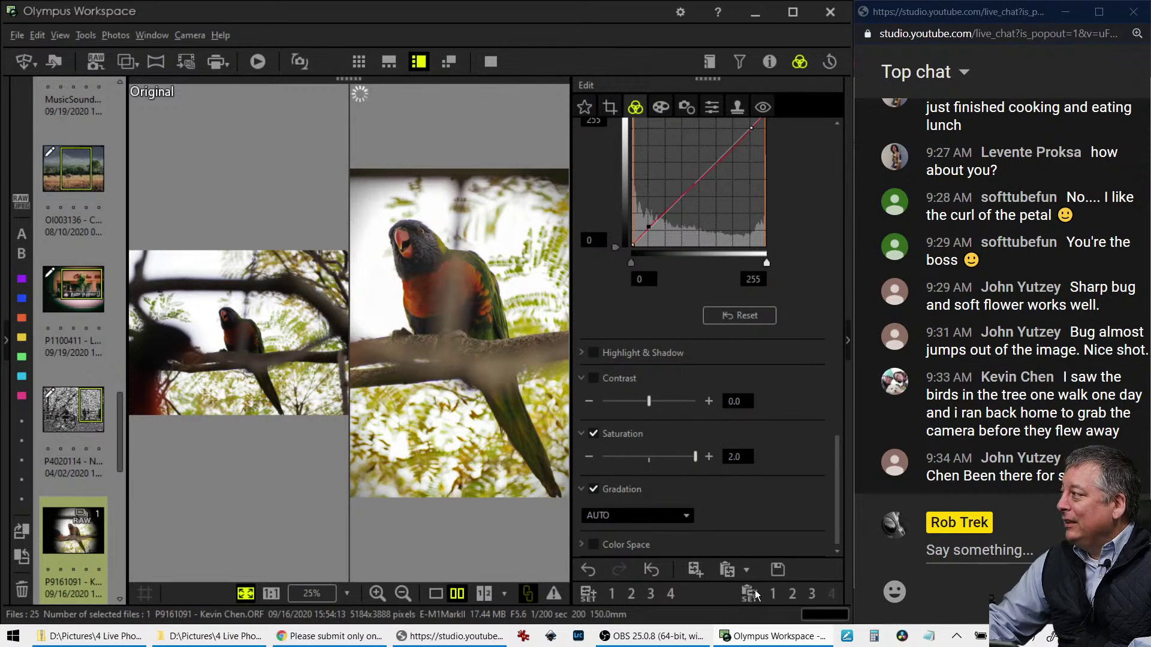
{"action": "left_click", "coordinate": [436, 599]}
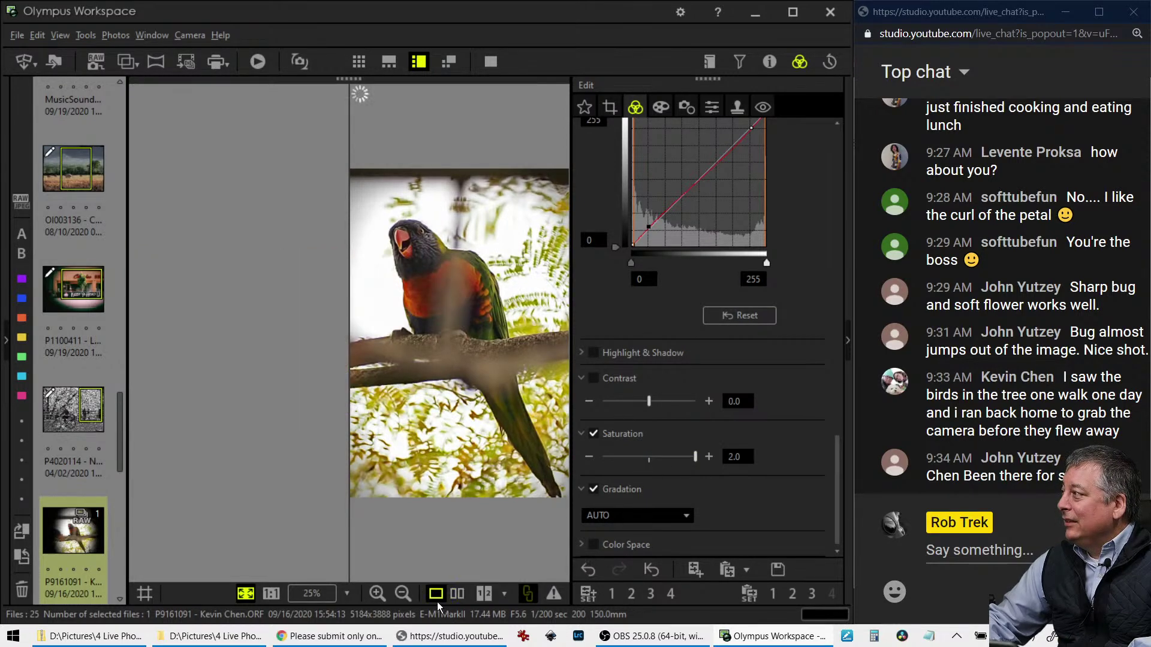
{"action": "left_click", "coordinate": [456, 594]}
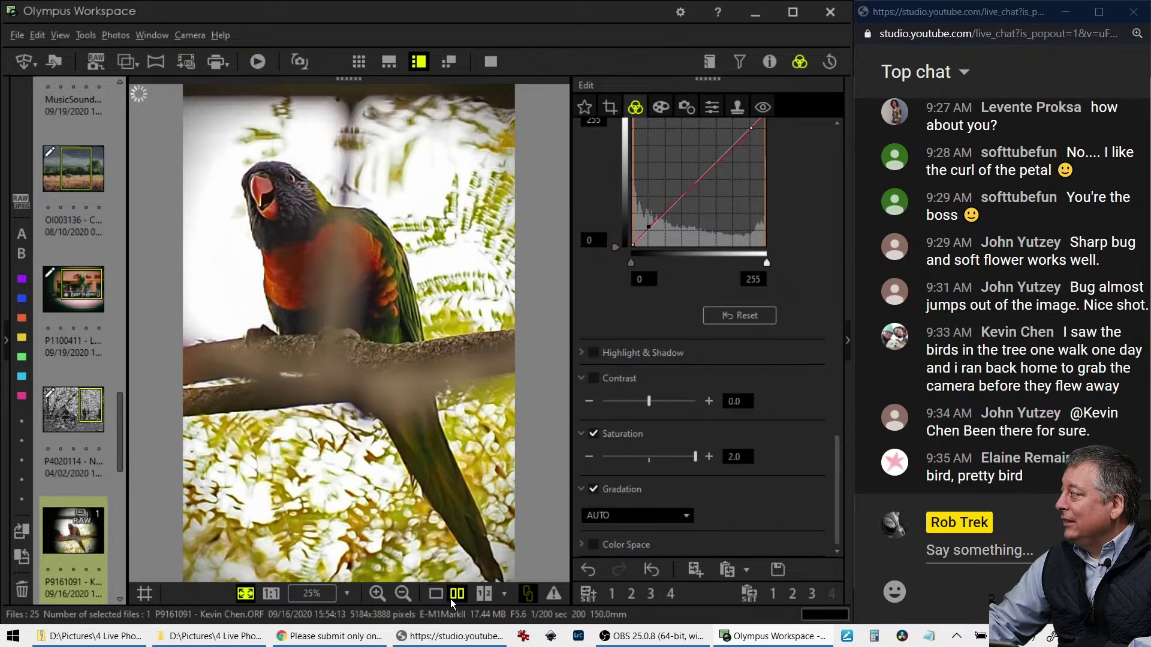
{"action": "left_click", "coordinate": [490, 62]}
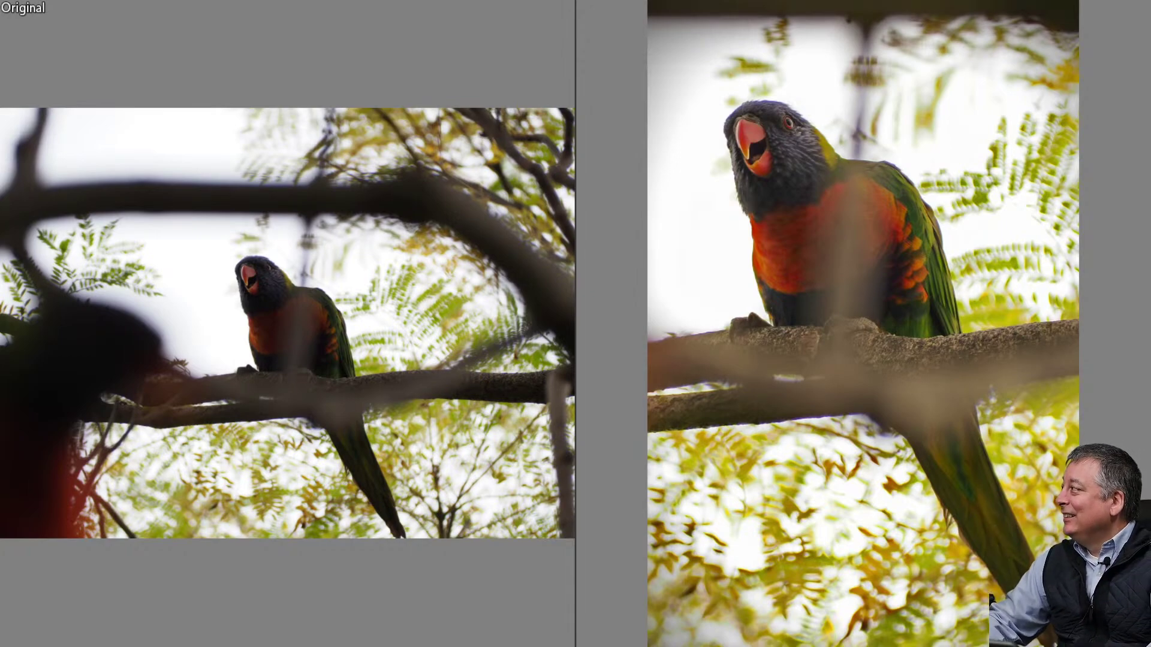
{"action": "key", "text": "Escape"}
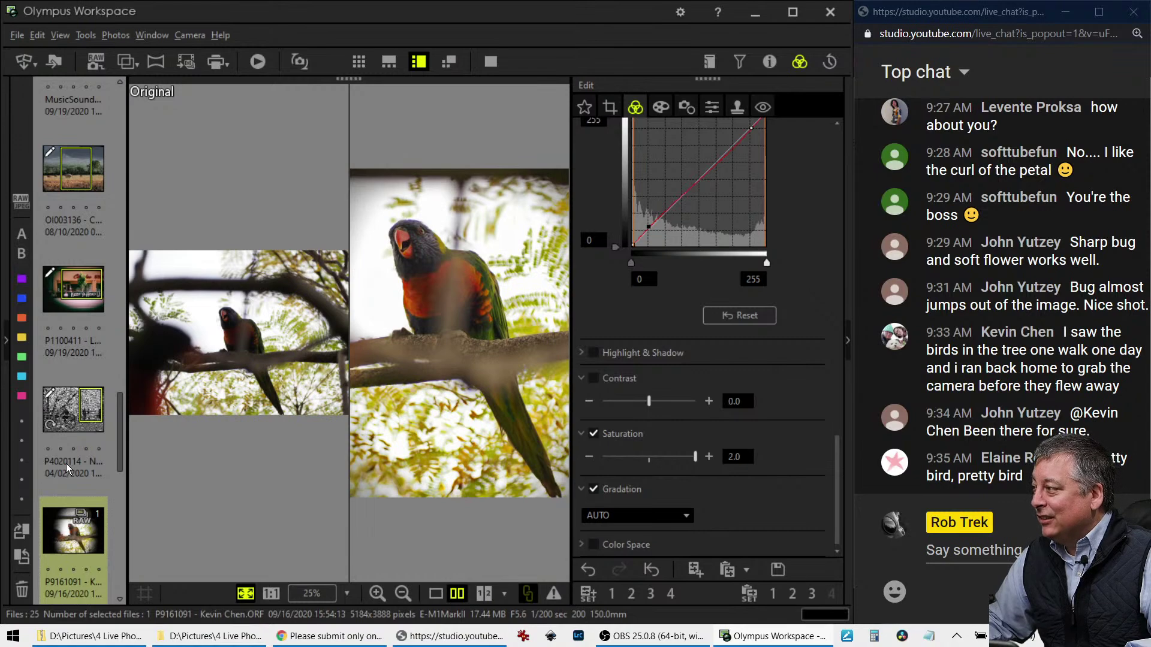
Find the black-and-white dog paws photo 1228b1paws among the thumbnails and view it full screen
{"action": "scroll", "coordinate": [66, 464], "scroll_direction": "up", "scroll_amount": 5}
{"action": "scroll", "coordinate": [66, 464], "scroll_direction": "up", "scroll_amount": 5}
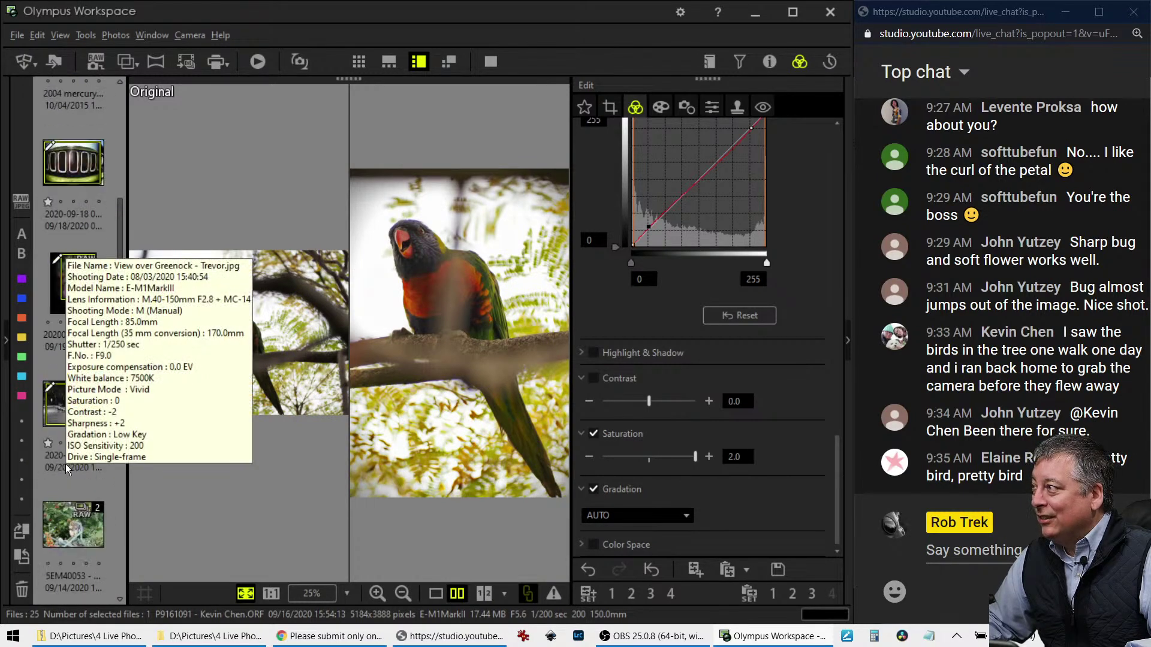
{"action": "scroll", "coordinate": [91, 507], "scroll_direction": "down", "scroll_amount": 2}
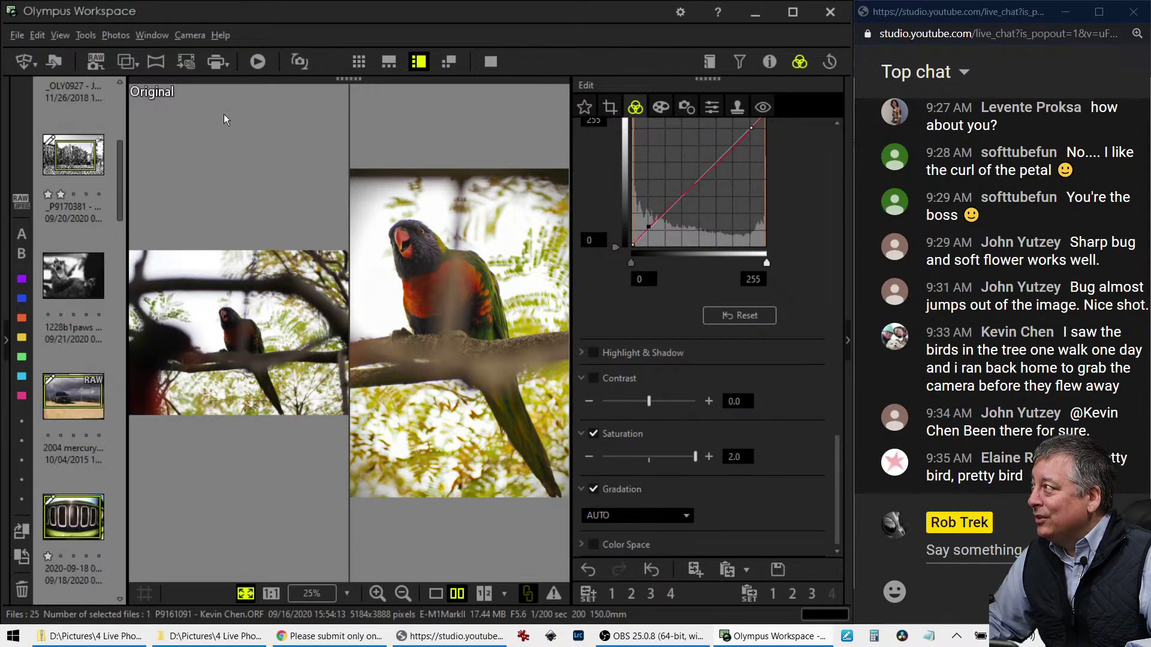
{"action": "left_click", "coordinate": [359, 61]}
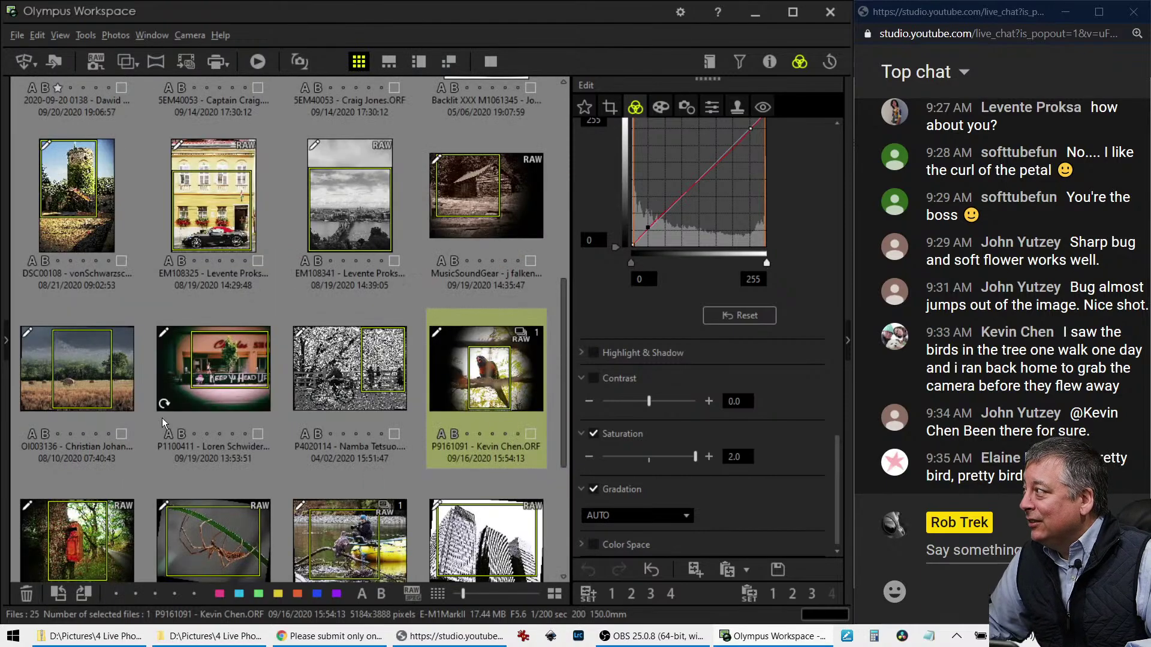
{"action": "scroll", "coordinate": [205, 497], "scroll_direction": "down", "scroll_amount": 3}
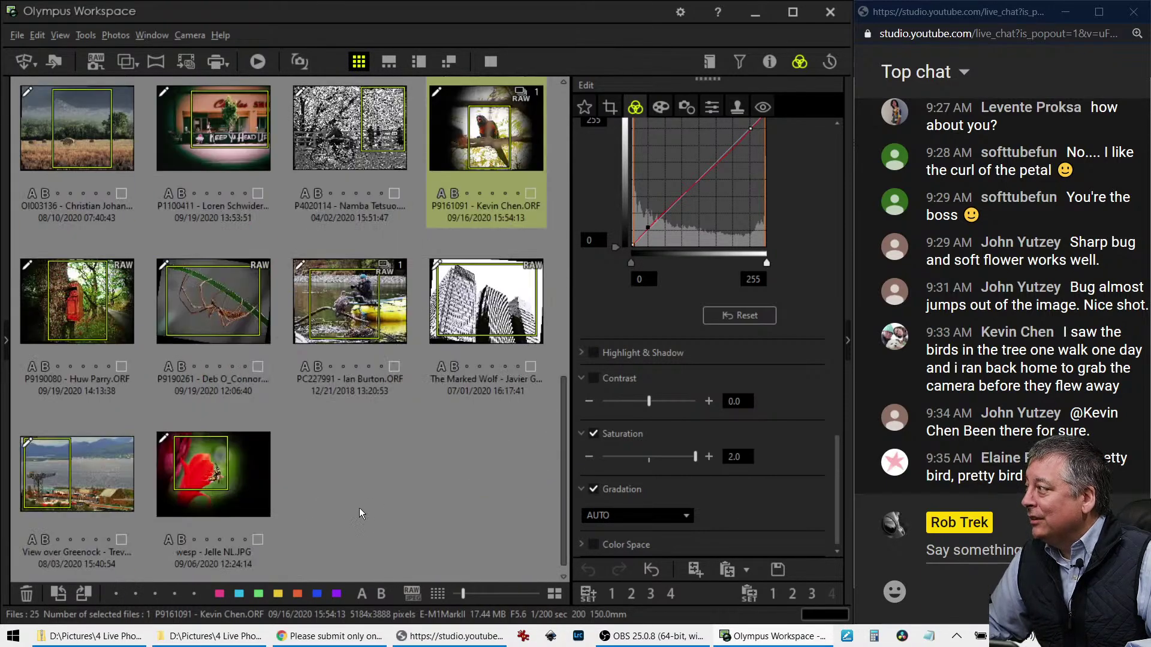
{"action": "scroll", "coordinate": [358, 509], "scroll_direction": "up", "scroll_amount": 3}
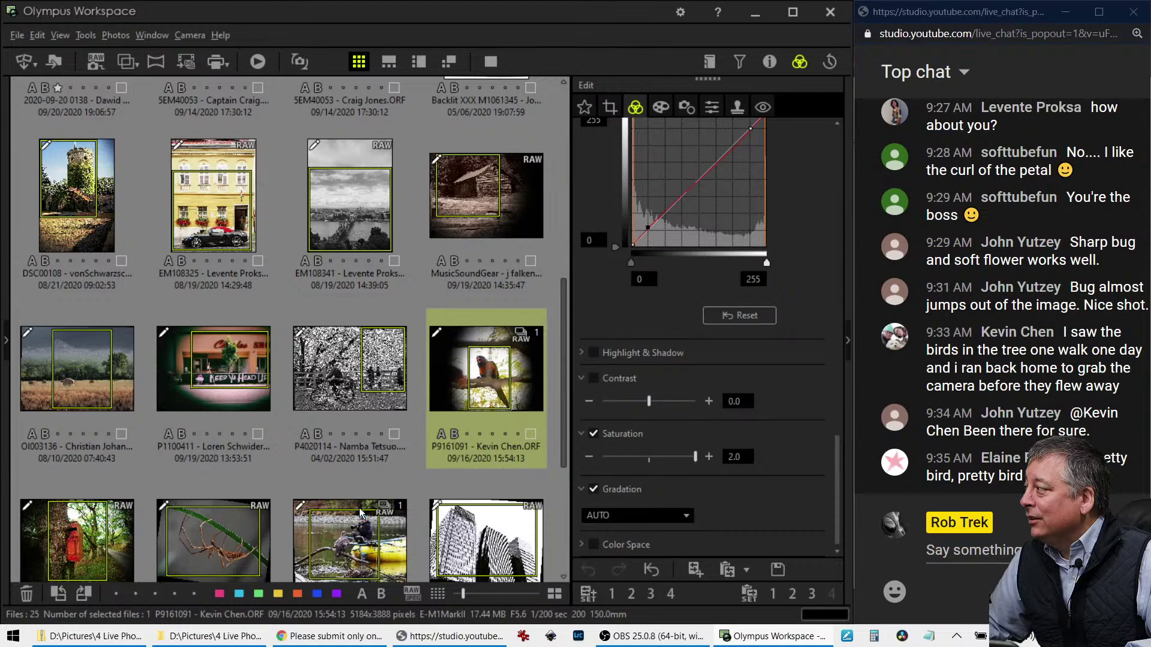
{"action": "scroll", "coordinate": [359, 507], "scroll_direction": "up", "scroll_amount": 3}
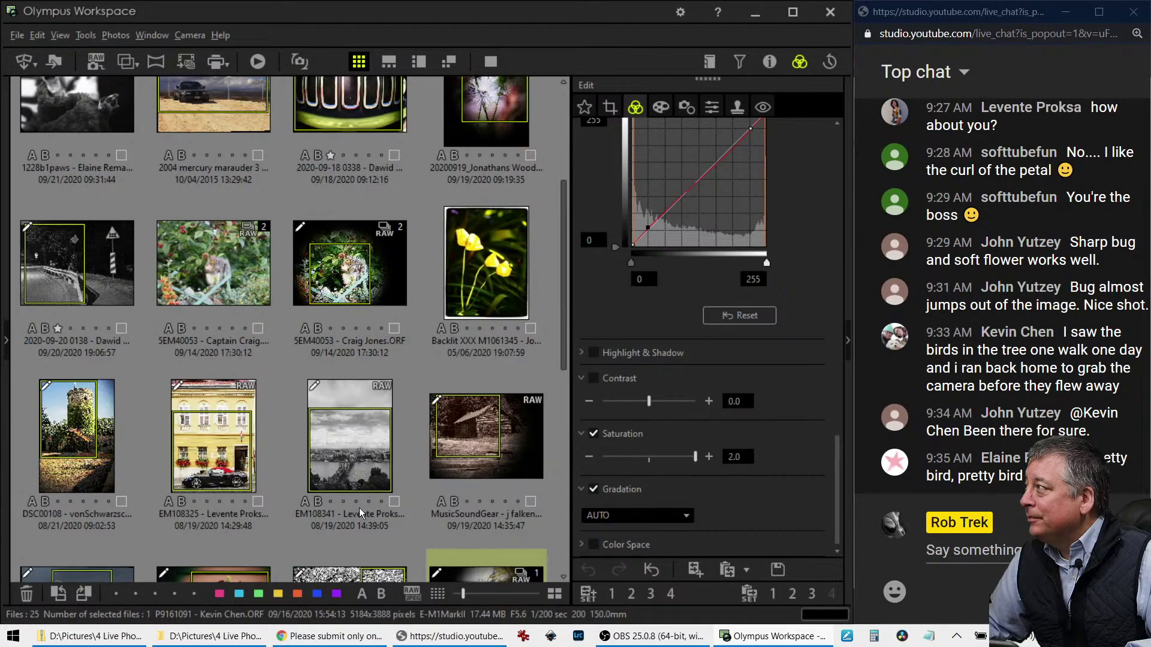
{"action": "scroll", "coordinate": [359, 508], "scroll_direction": "up", "scroll_amount": 3}
{"action": "double_click", "coordinate": [104, 321]}
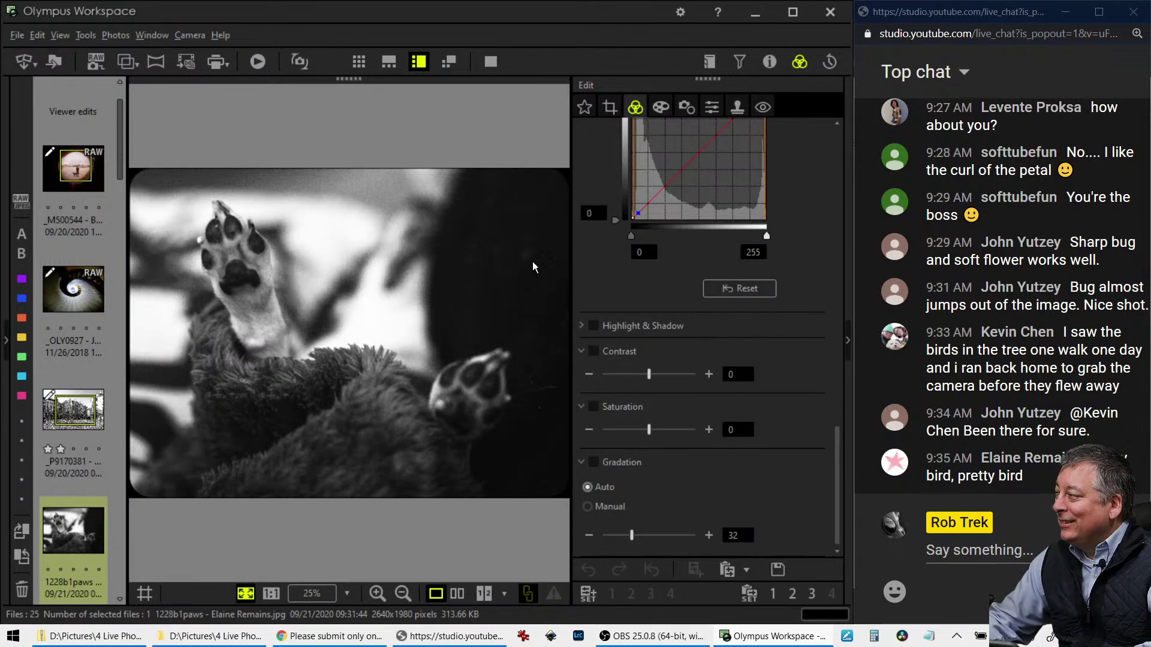
{"action": "left_click", "coordinate": [489, 62]}
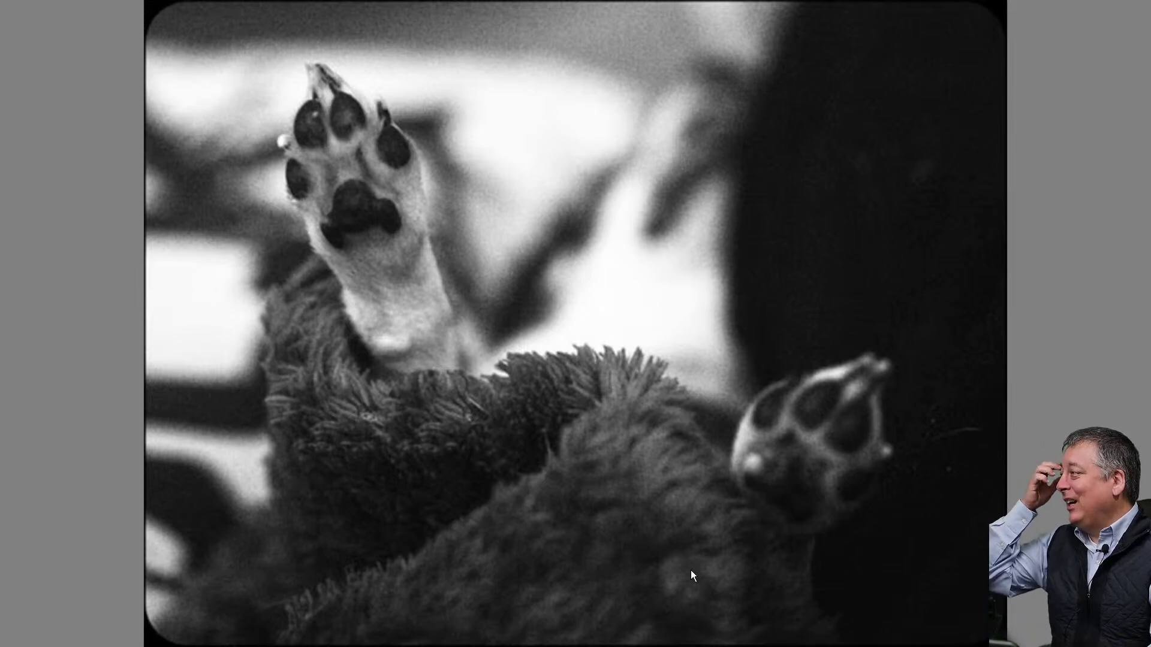
{"action": "key", "text": "Escape"}
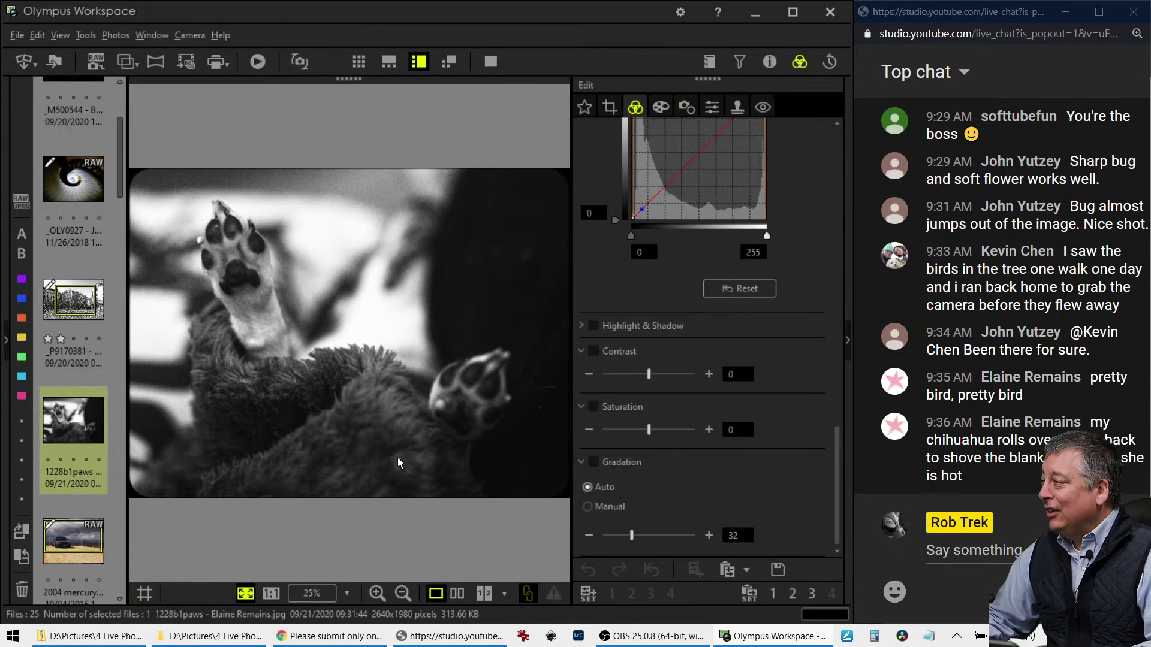
Open the Viewer edits folder and browse its photos as a thumbnail grid
{"action": "scroll", "coordinate": [110, 376], "scroll_direction": "up", "scroll_amount": 3}
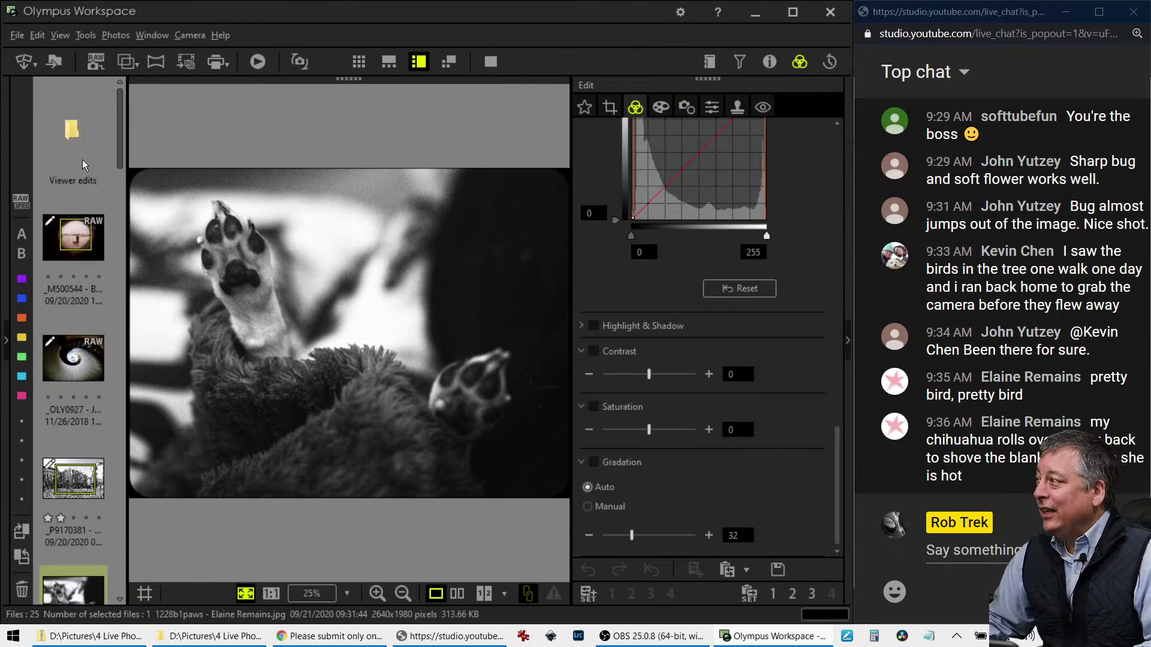
{"action": "left_click", "coordinate": [72, 142]}
{"action": "double_click", "coordinate": [72, 143]}
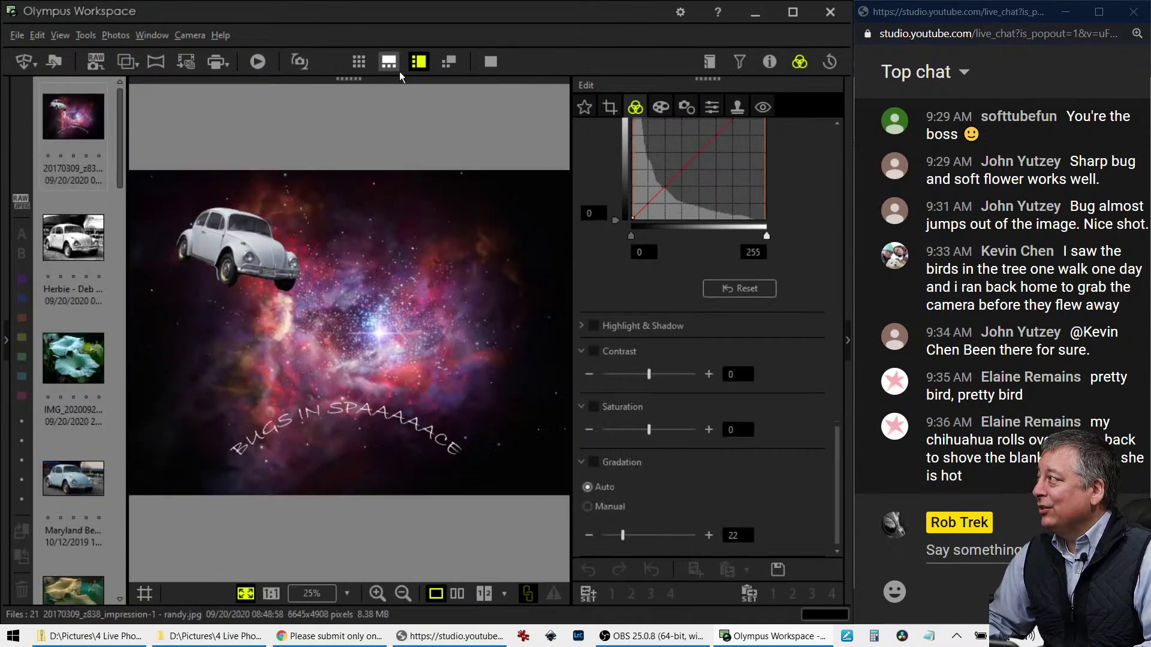
{"action": "left_click", "coordinate": [365, 62]}
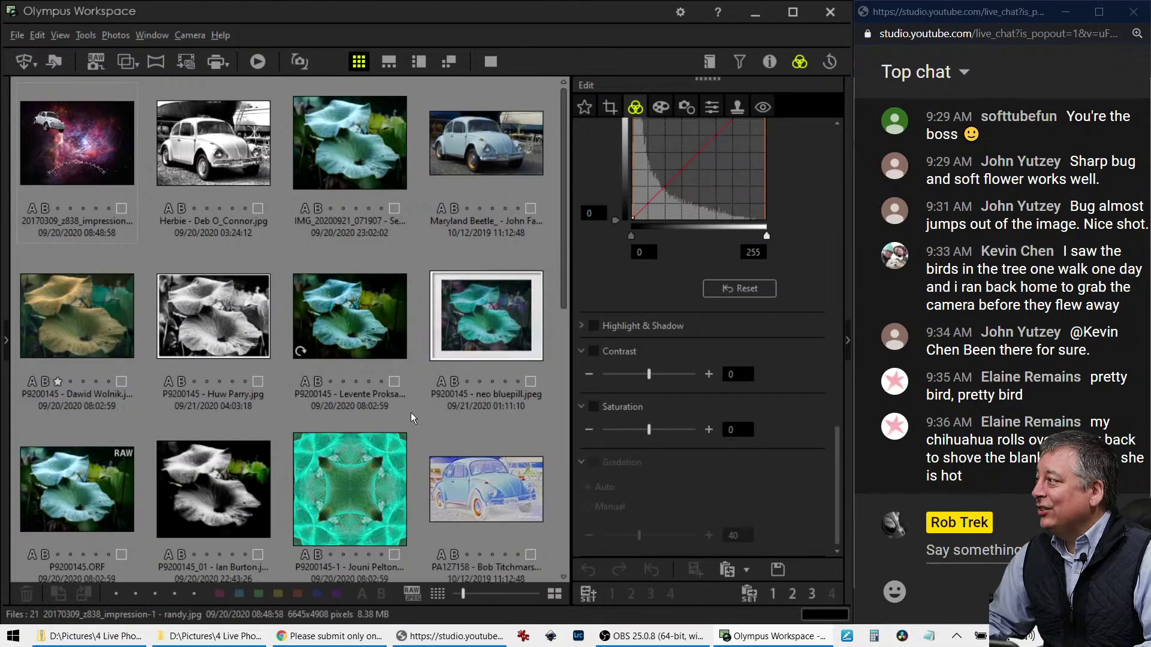
{"action": "scroll", "coordinate": [413, 419], "scroll_direction": "down", "scroll_amount": 5}
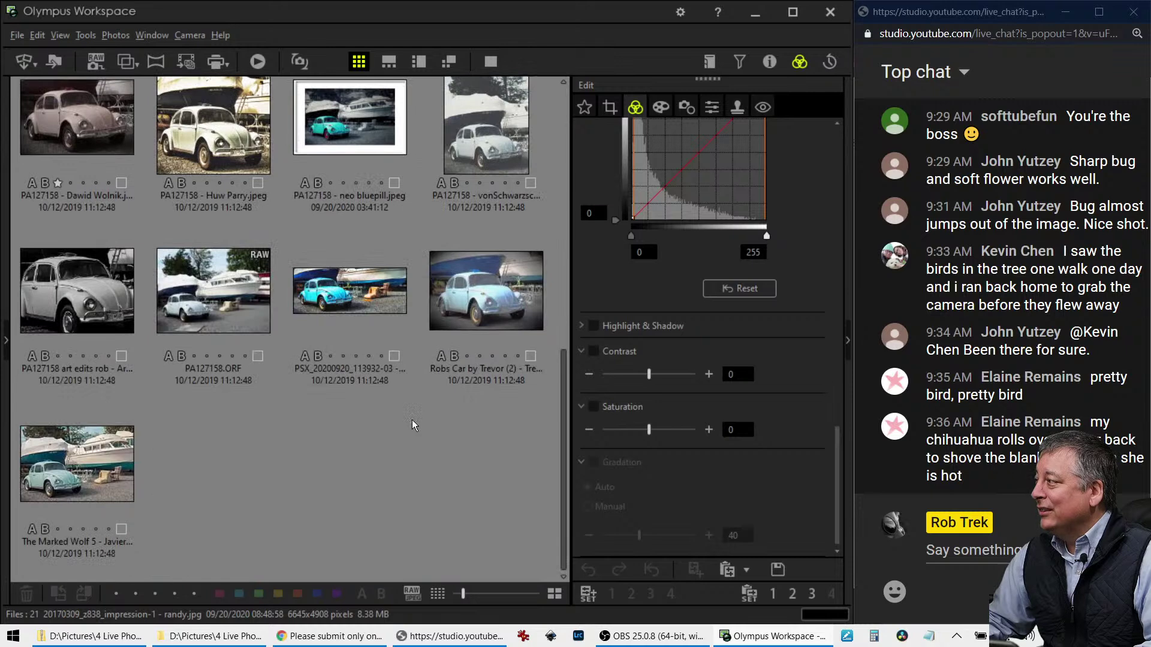
Open the original raw Beetle photo PA127158.ORF and view it full screen
{"action": "double_click", "coordinate": [242, 307]}
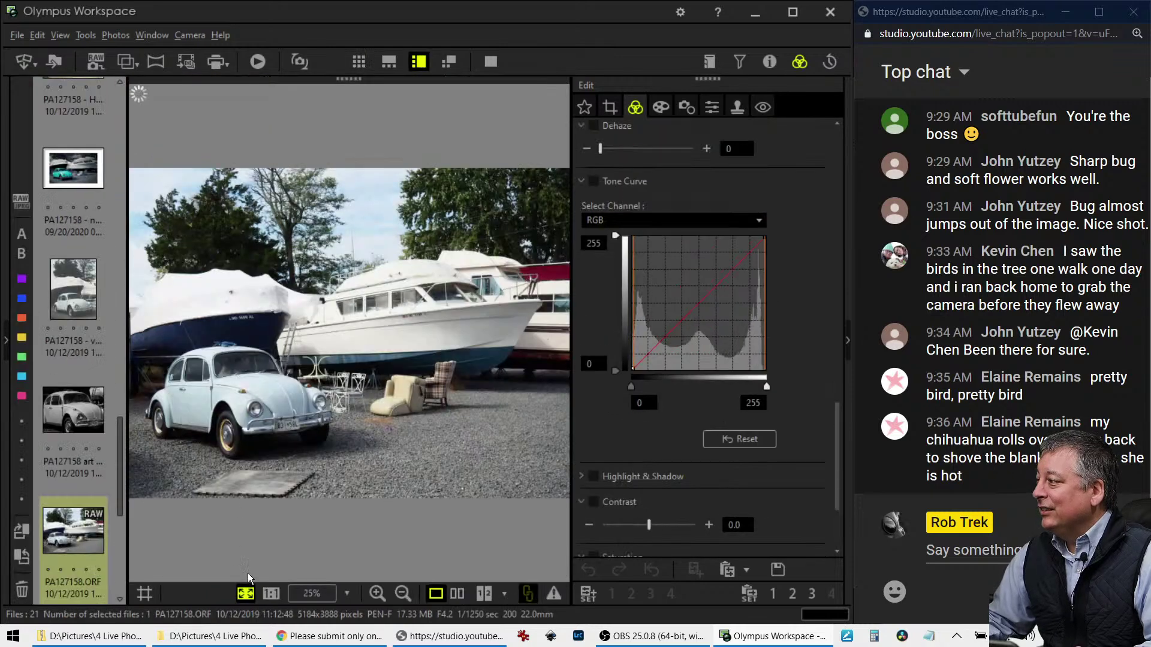
{"action": "left_click", "coordinate": [492, 62]}
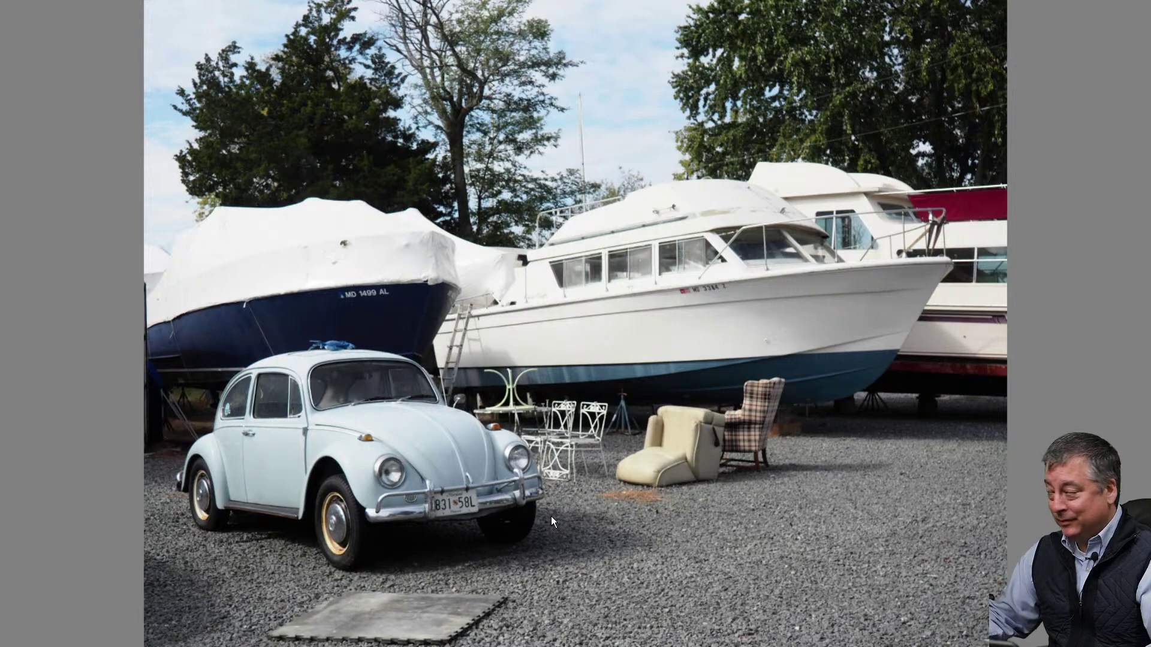
{"action": "key", "text": "Escape"}
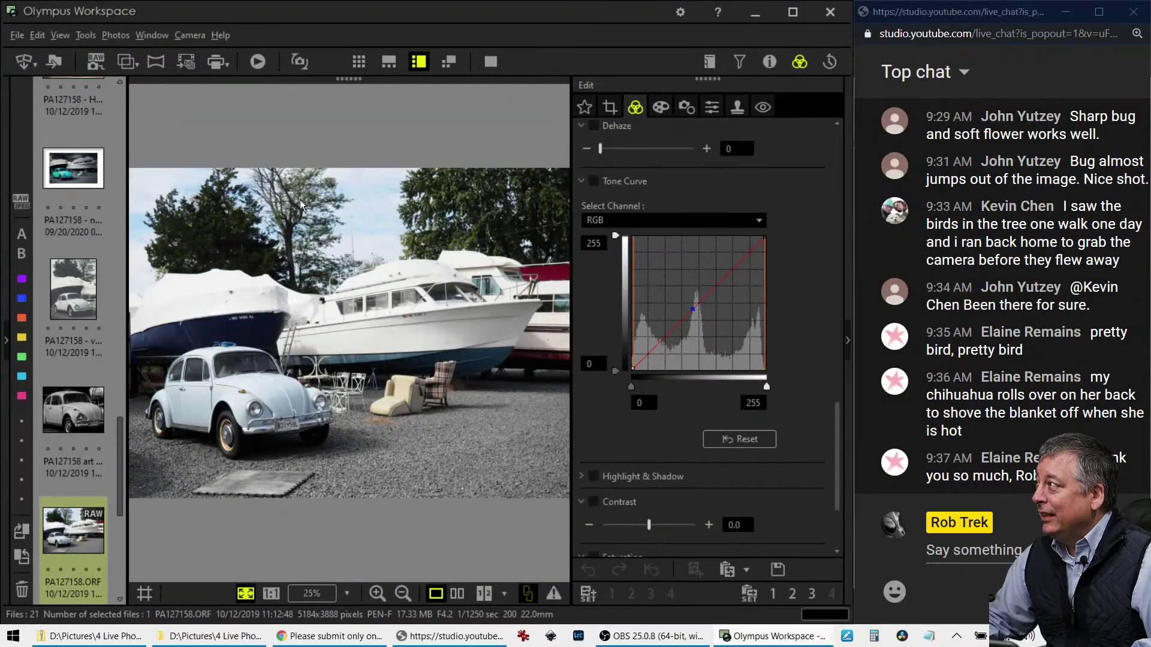
Return to the thumbnail grid and open the original raw flower photo P9200145.ORF
{"action": "scroll", "coordinate": [99, 519], "scroll_direction": "up", "scroll_amount": 10}
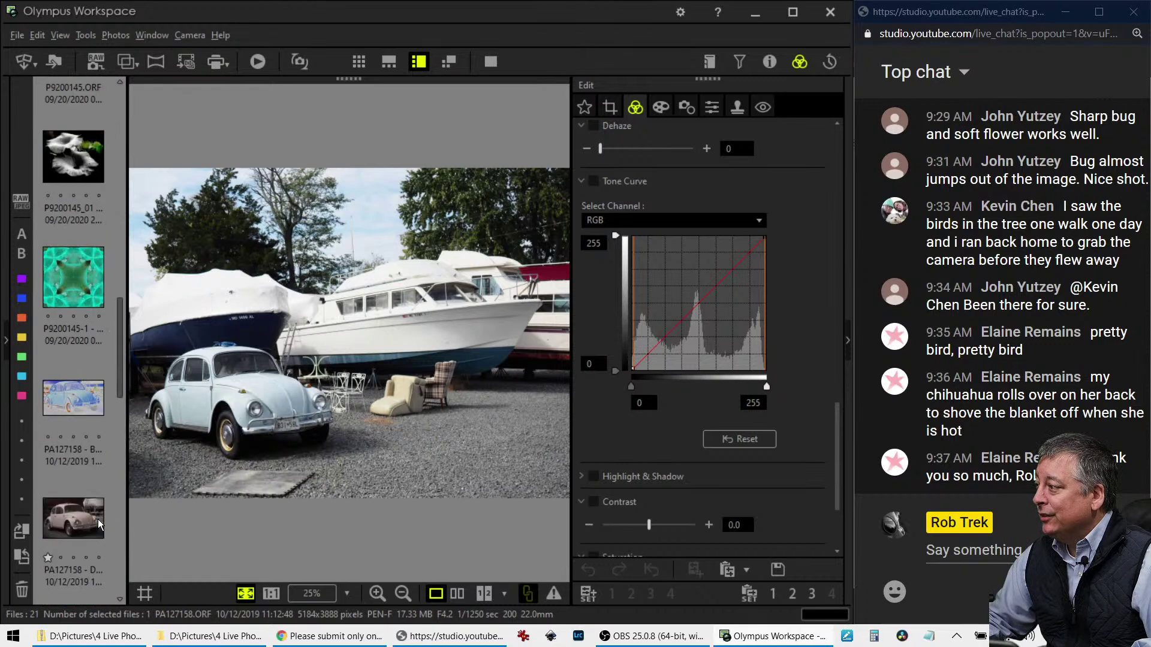
{"action": "scroll", "coordinate": [98, 518], "scroll_direction": "up", "scroll_amount": 5}
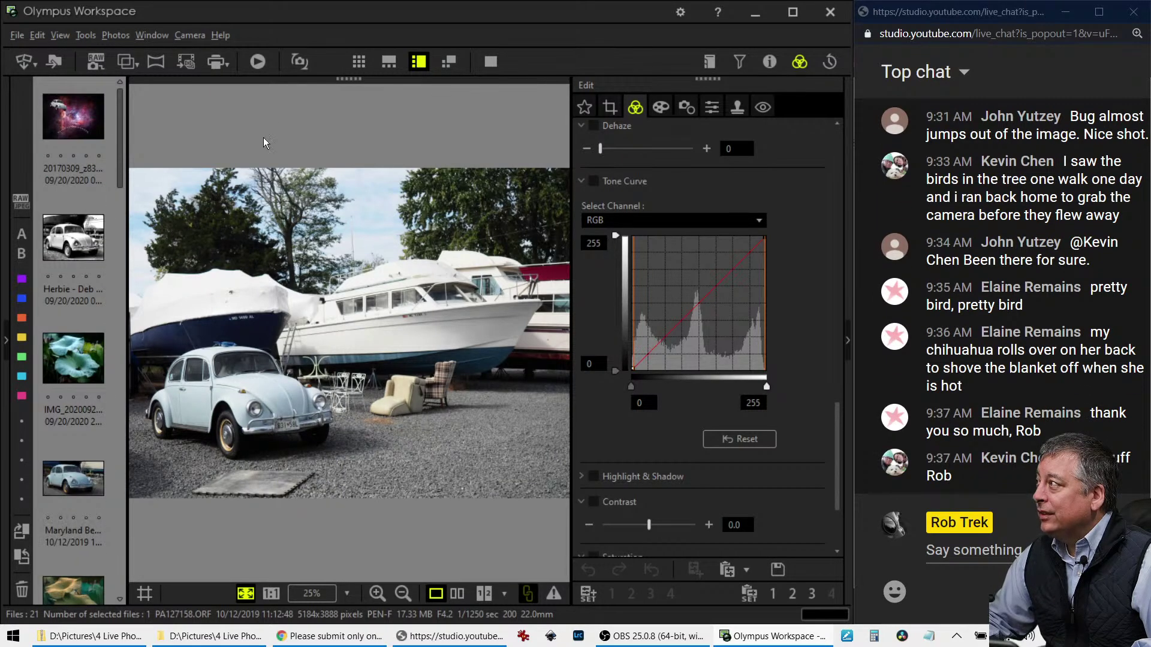
{"action": "left_click", "coordinate": [359, 62]}
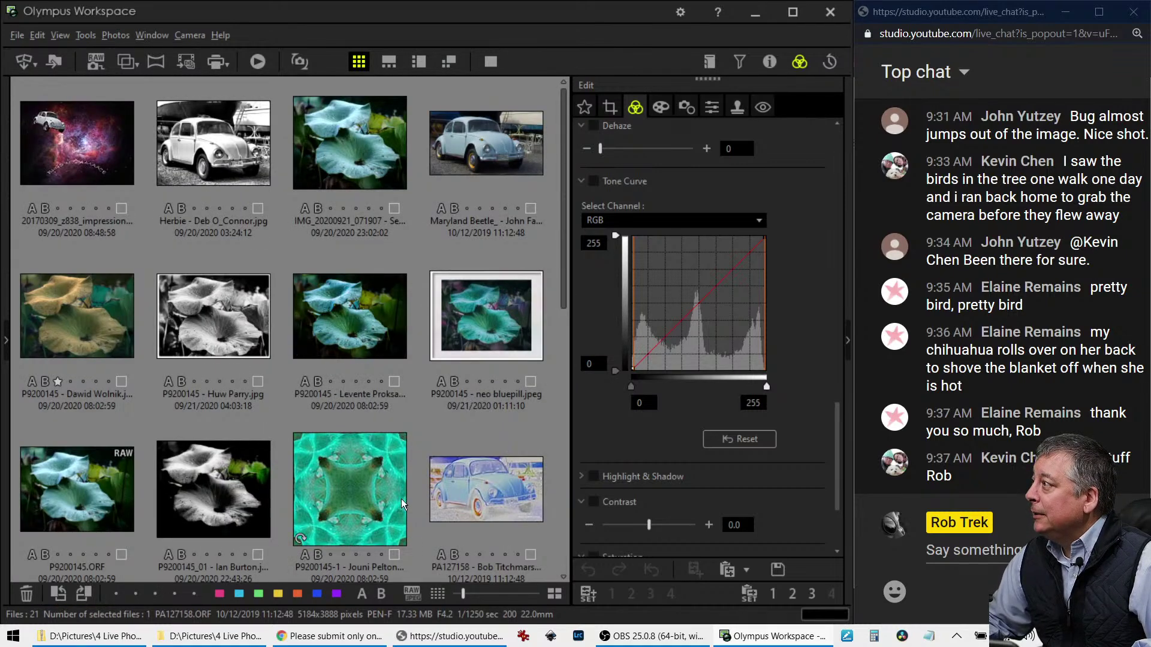
{"action": "left_click", "coordinate": [392, 148]}
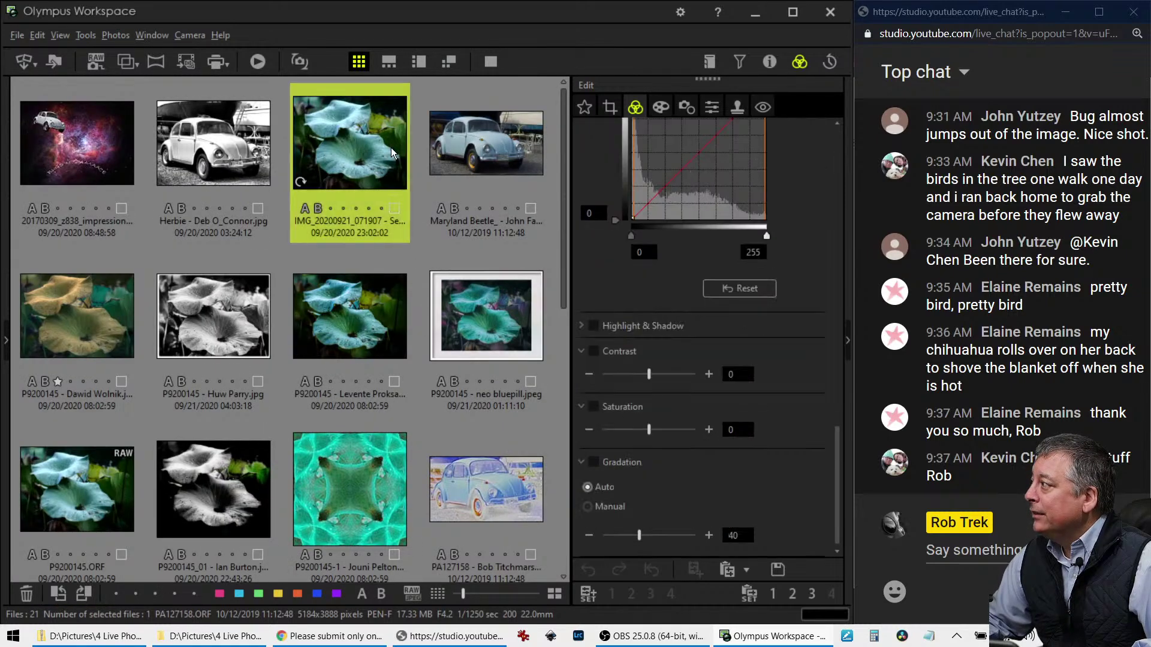
{"action": "scroll", "coordinate": [359, 433], "scroll_direction": "down", "scroll_amount": 3}
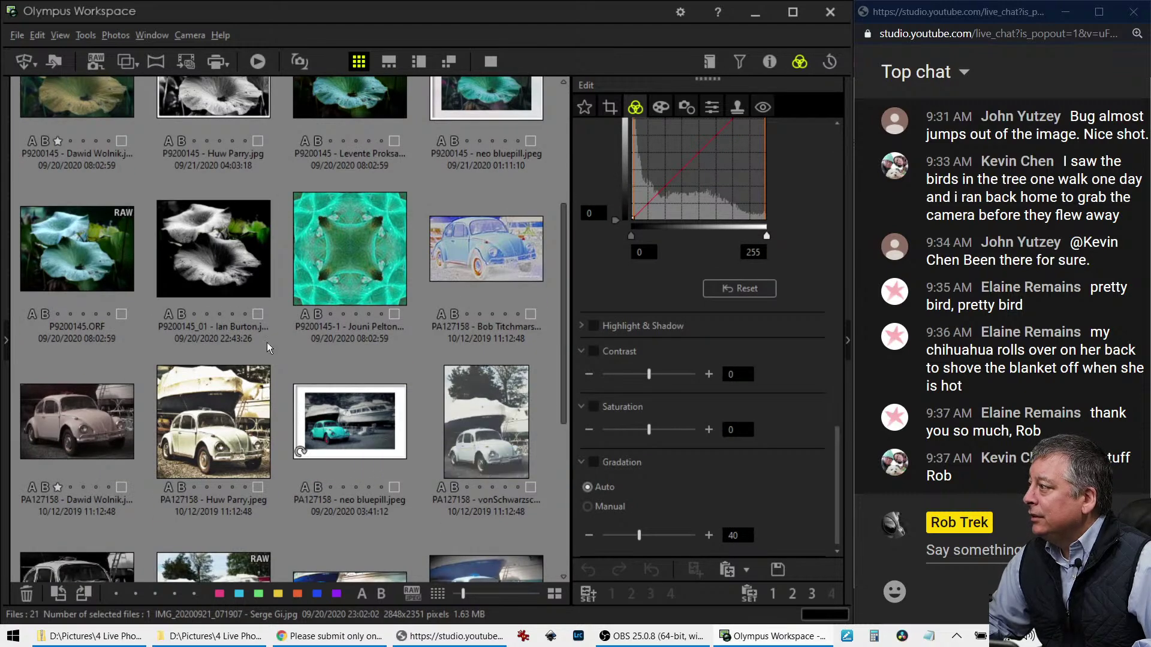
{"action": "double_click", "coordinate": [112, 277]}
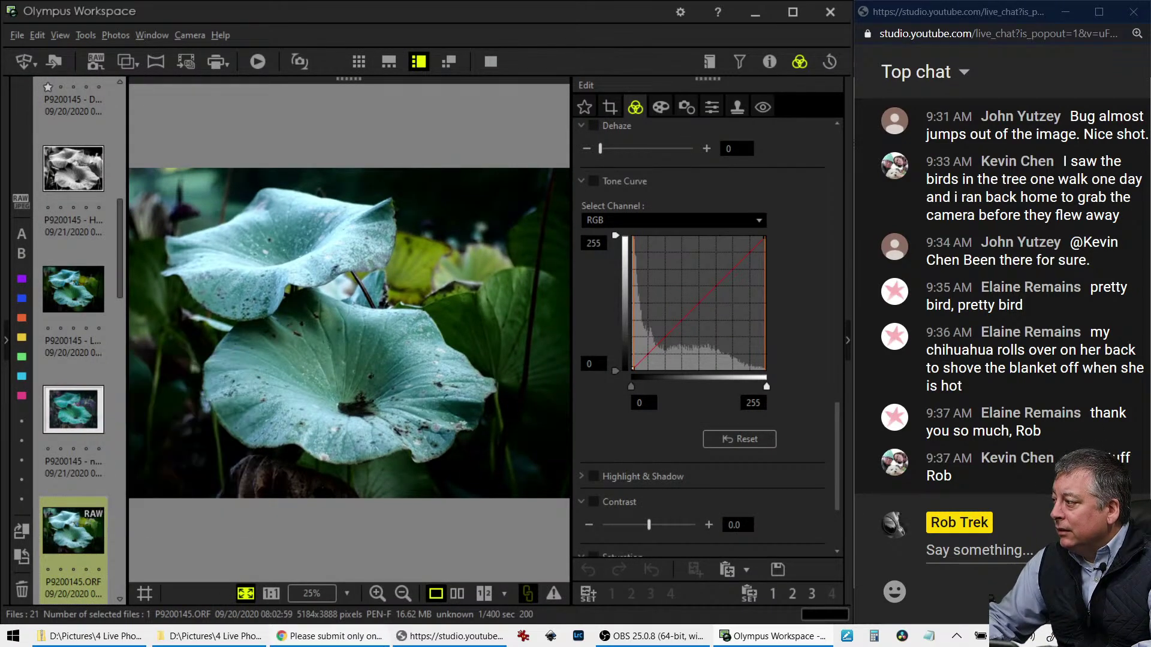
Return to the thumbnail grid, open the Beetle-in-space edit 20170309_z838_impression-1 and view it full screen
{"action": "mouse_move", "coordinate": [382, 644]}
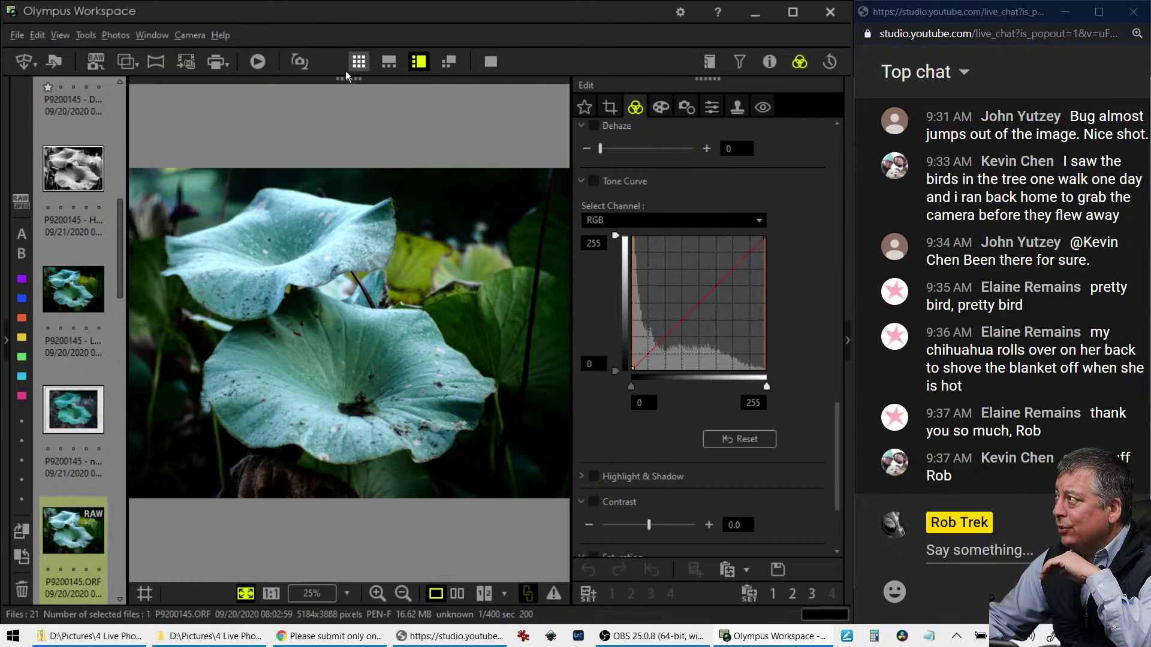
{"action": "left_click", "coordinate": [358, 61]}
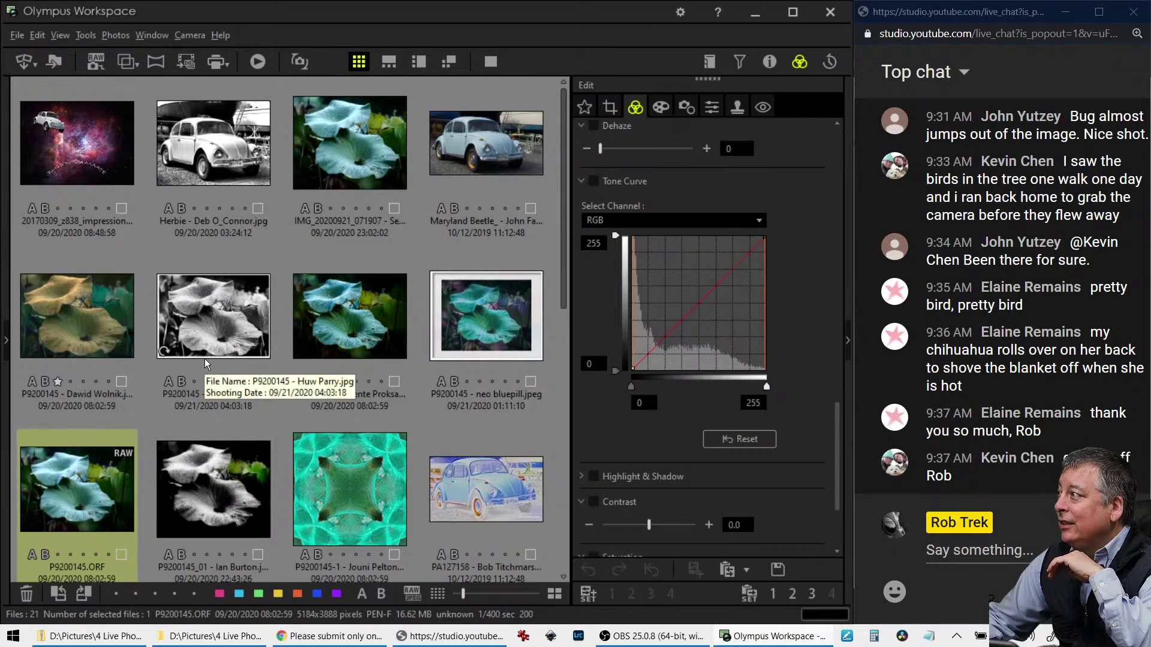
{"action": "left_click", "coordinate": [71, 156]}
{"action": "double_click", "coordinate": [71, 156]}
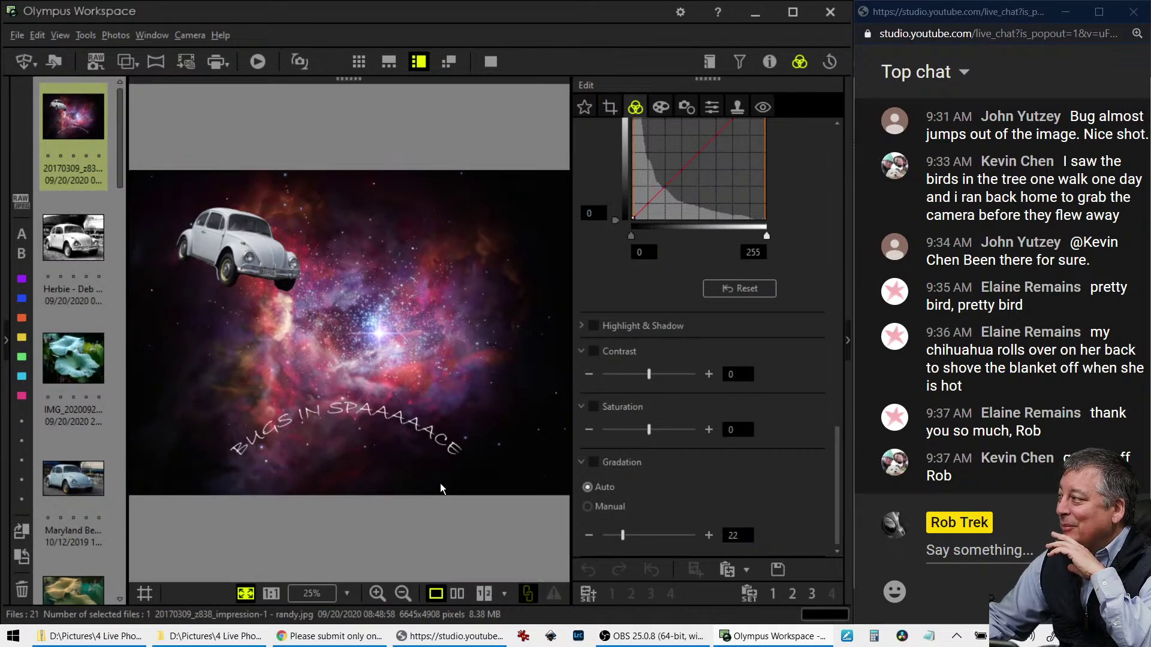
{"action": "left_click", "coordinate": [491, 61]}
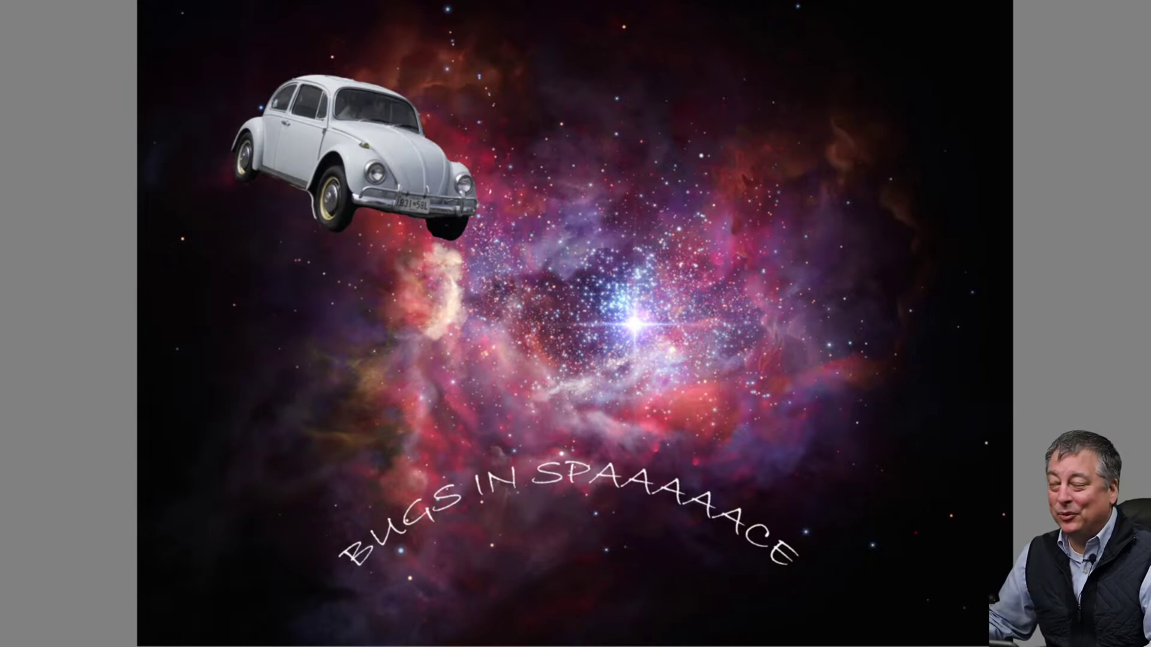
{"action": "key", "text": "Escape"}
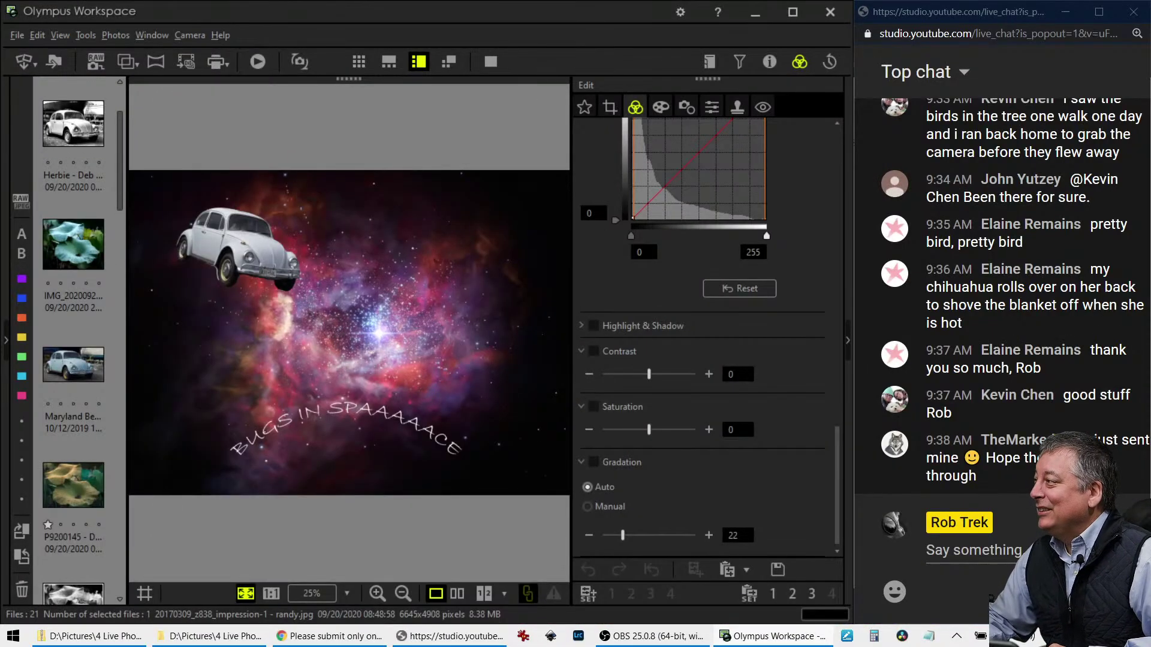
Open the flower edit IMG_20200921_071907 and compare it full screen side by side with the original P9200145.ORF
{"action": "left_click", "coordinate": [85, 238]}
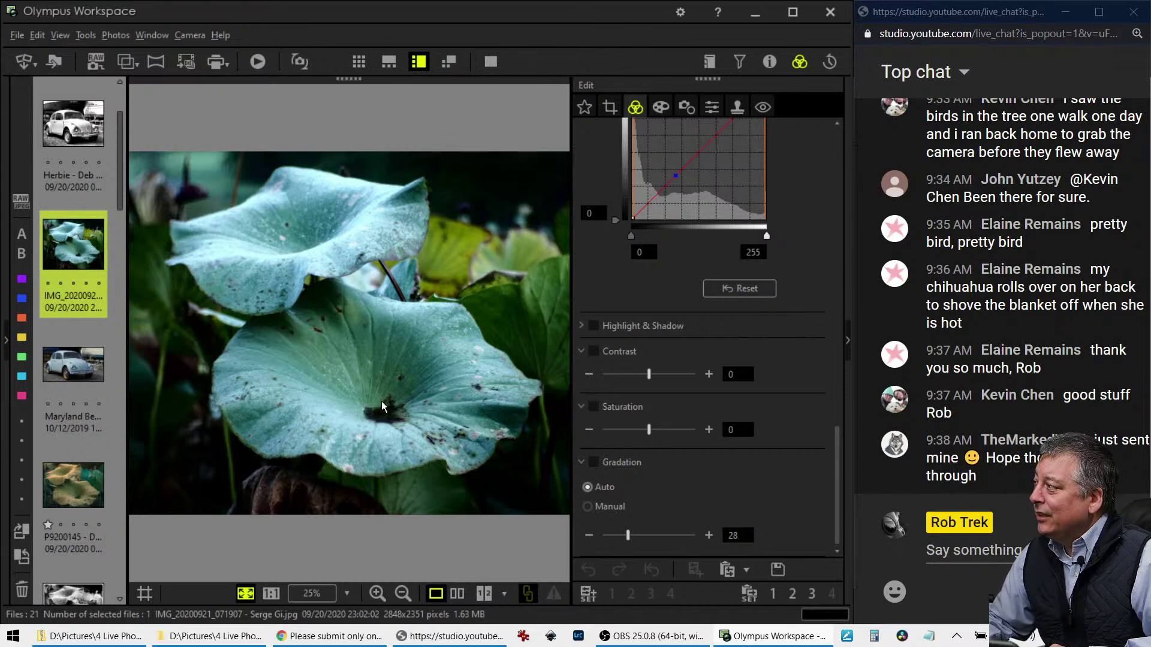
{"action": "scroll", "coordinate": [103, 490], "scroll_direction": "down", "scroll_amount": 5}
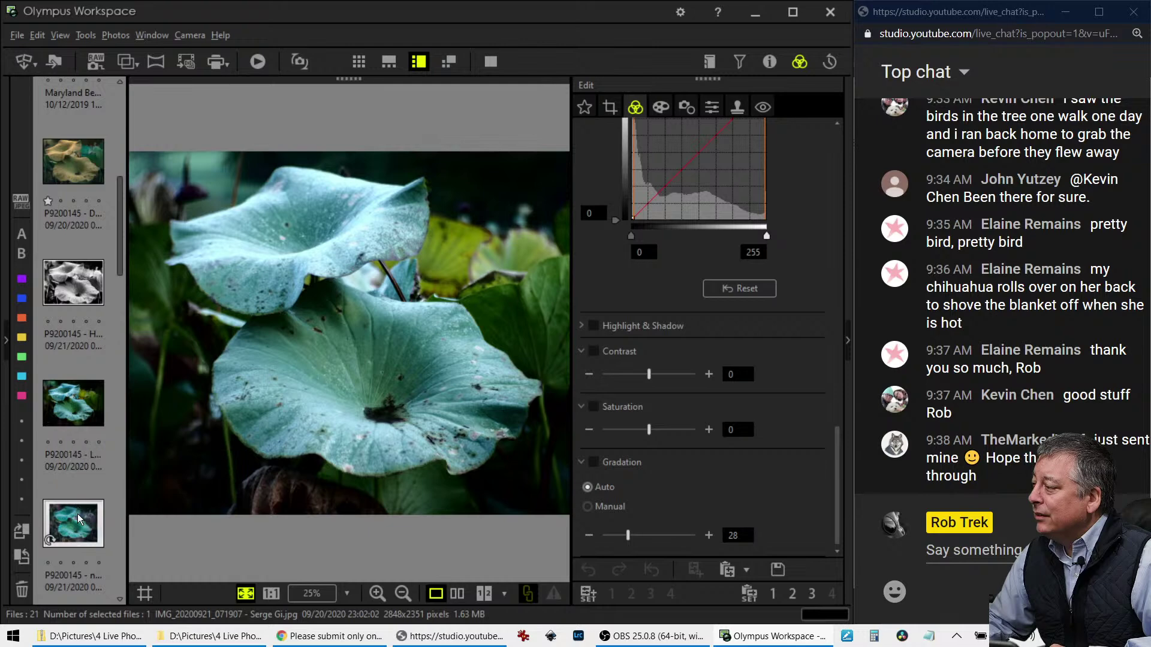
{"action": "scroll", "coordinate": [79, 514], "scroll_direction": "down", "scroll_amount": 6}
{"action": "scroll", "coordinate": [94, 490], "scroll_direction": "down", "scroll_amount": 5}
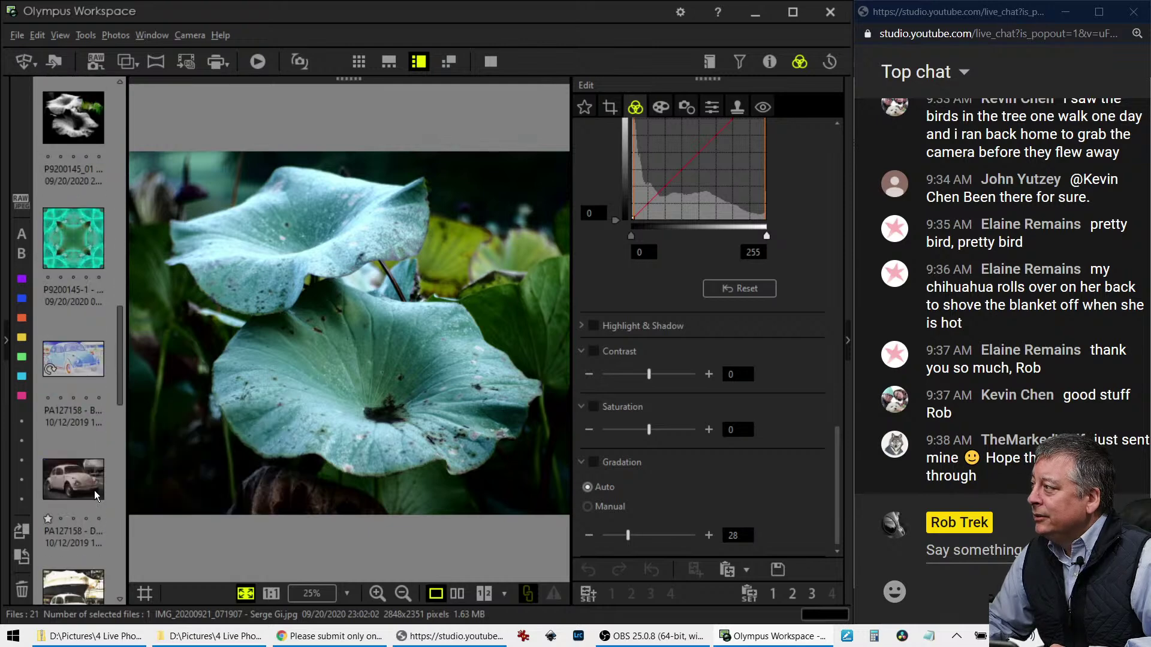
{"action": "scroll", "coordinate": [94, 489], "scroll_direction": "up", "scroll_amount": 6}
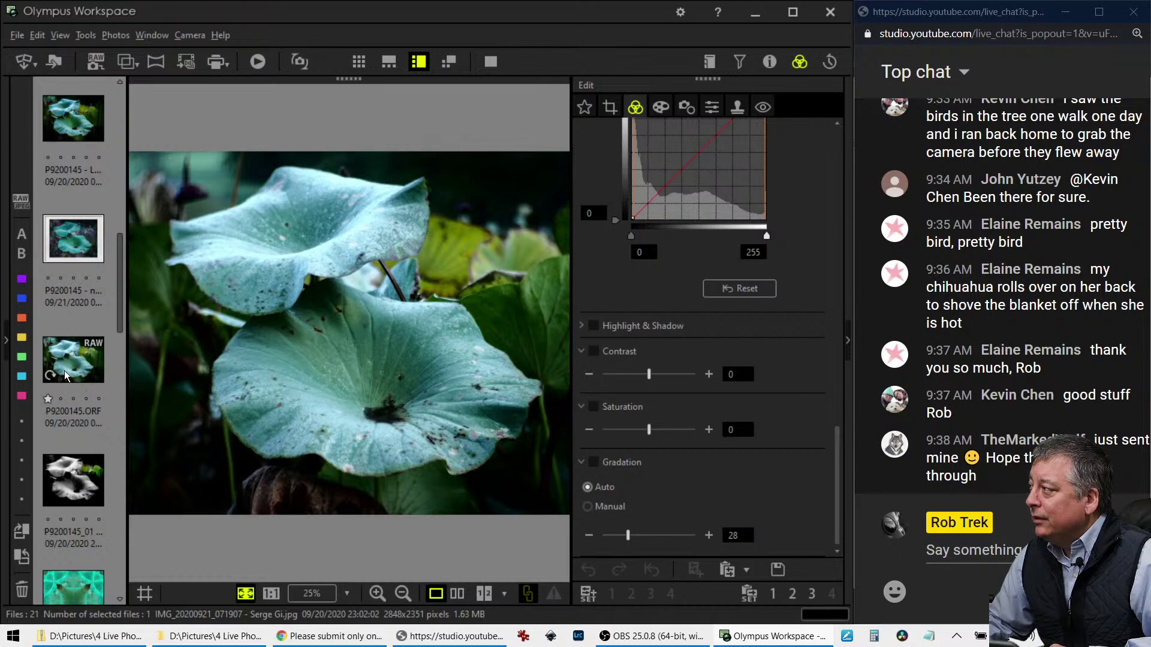
{"action": "left_click", "coordinate": [485, 595]}
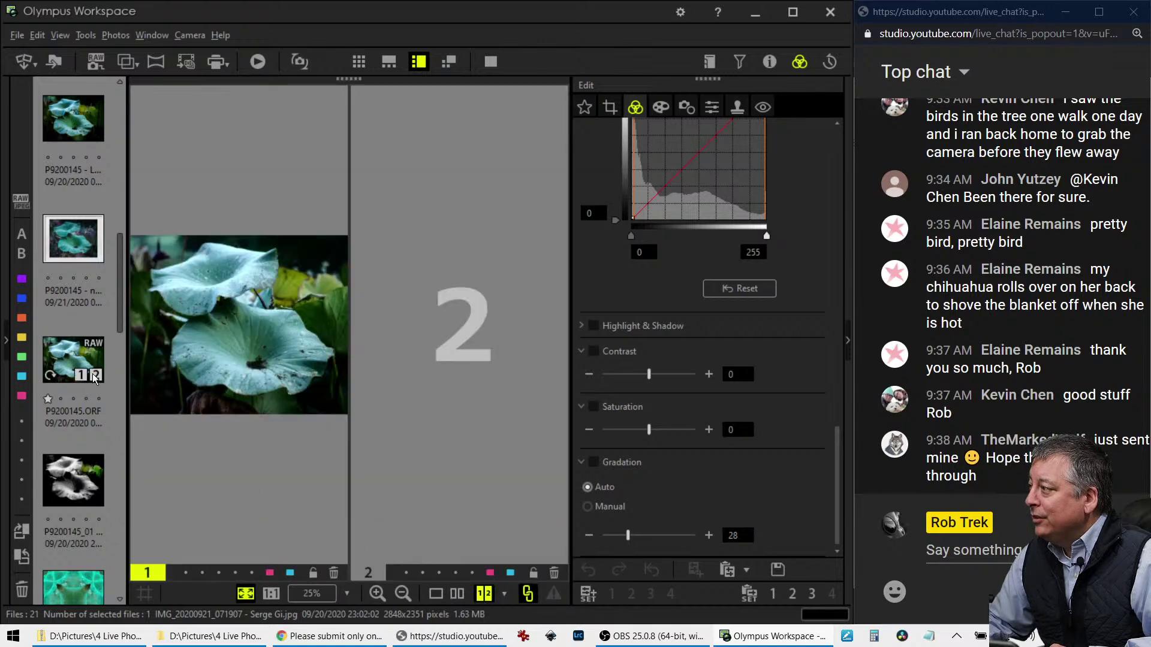
{"action": "left_click", "coordinate": [96, 375]}
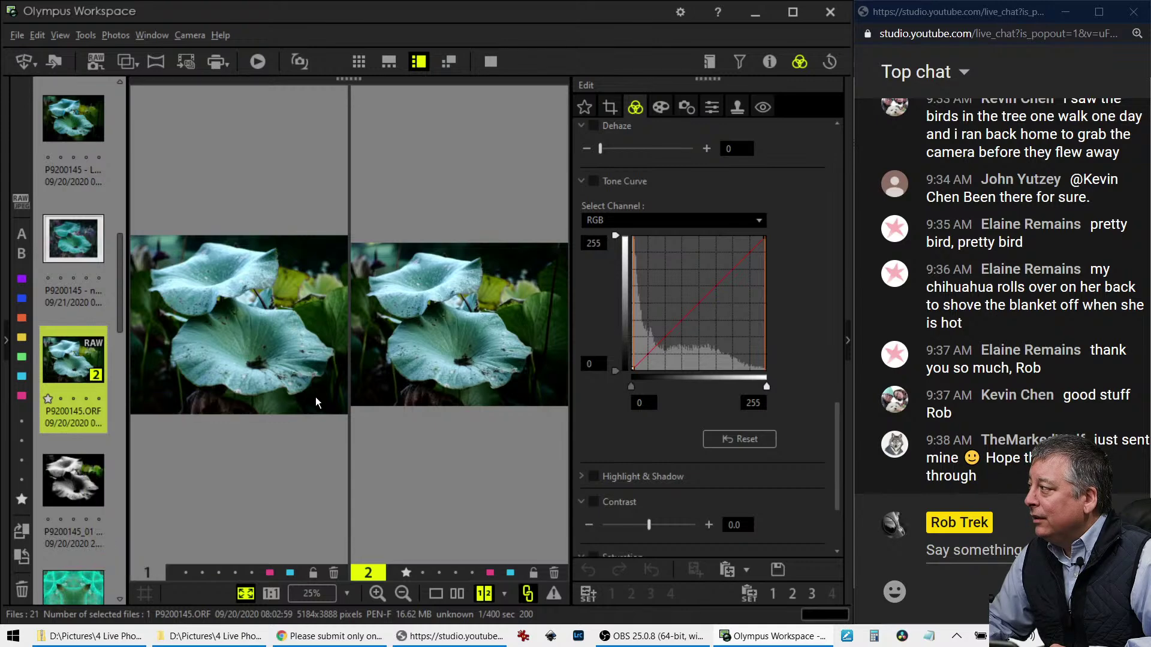
{"action": "left_click", "coordinate": [490, 63]}
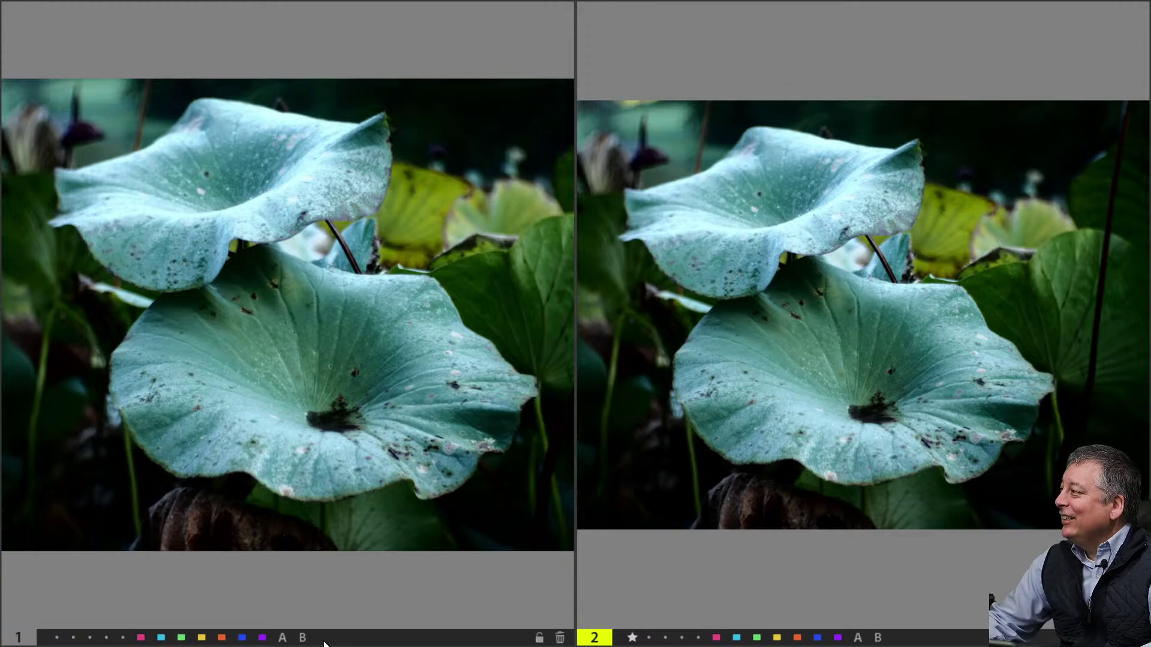
{"action": "key", "text": "Escape"}
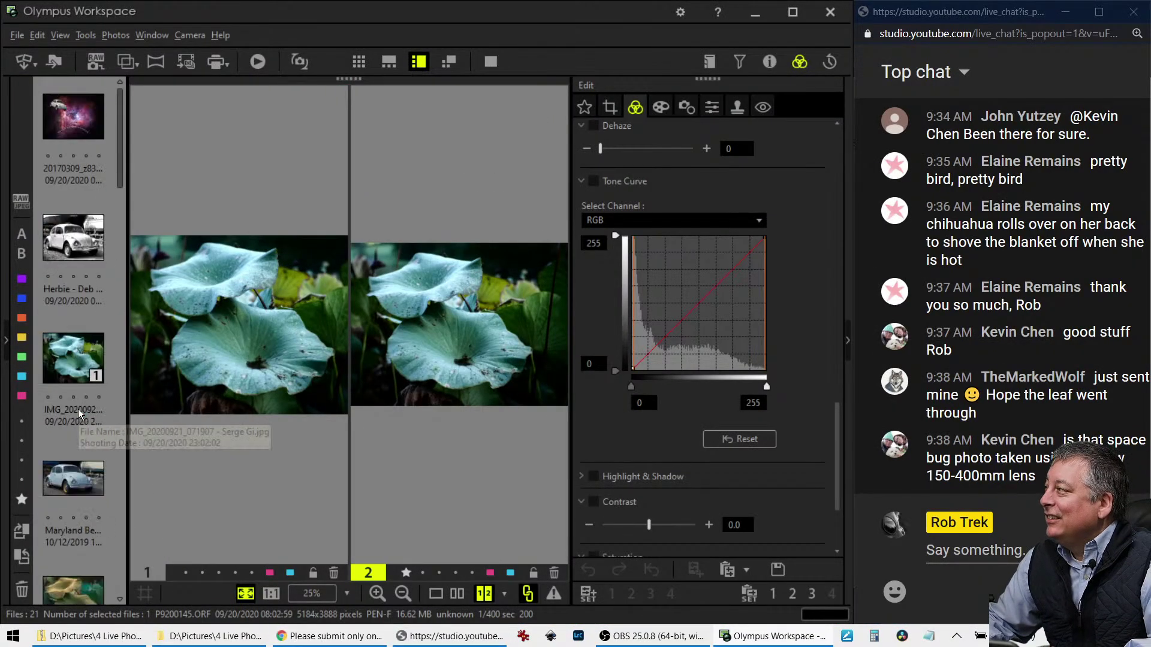
Load the black-and-white Herbie Beetle edit in place of the original flower and switch back to single-photo view
{"action": "mouse_move", "coordinate": [92, 240]}
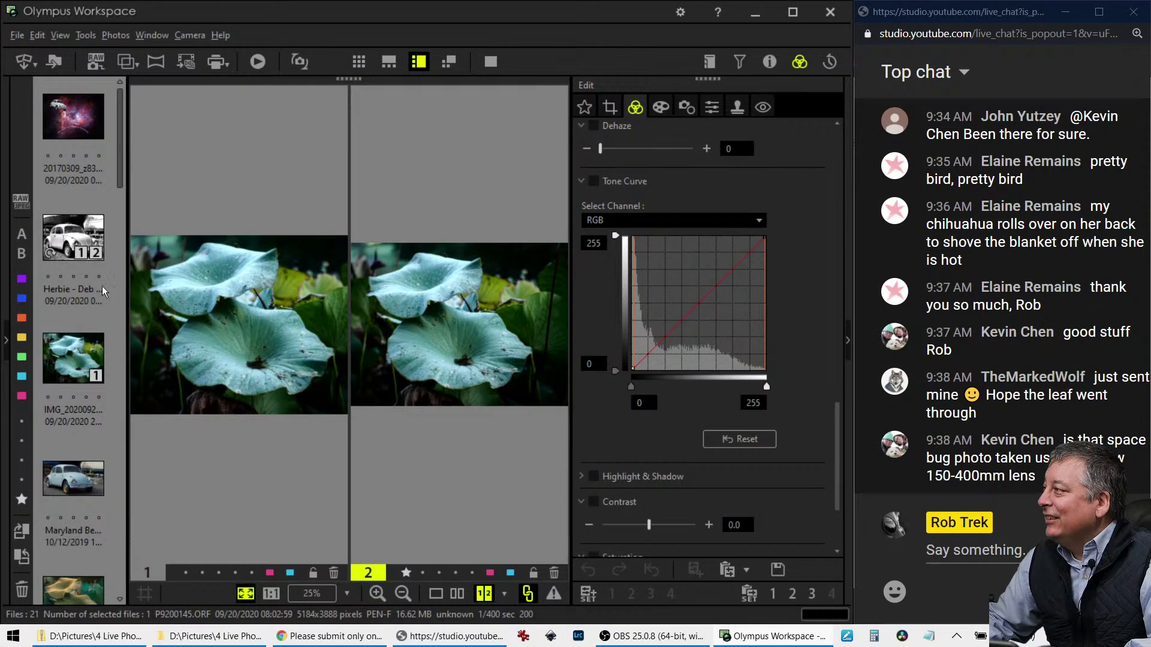
{"action": "left_click", "coordinate": [95, 253]}
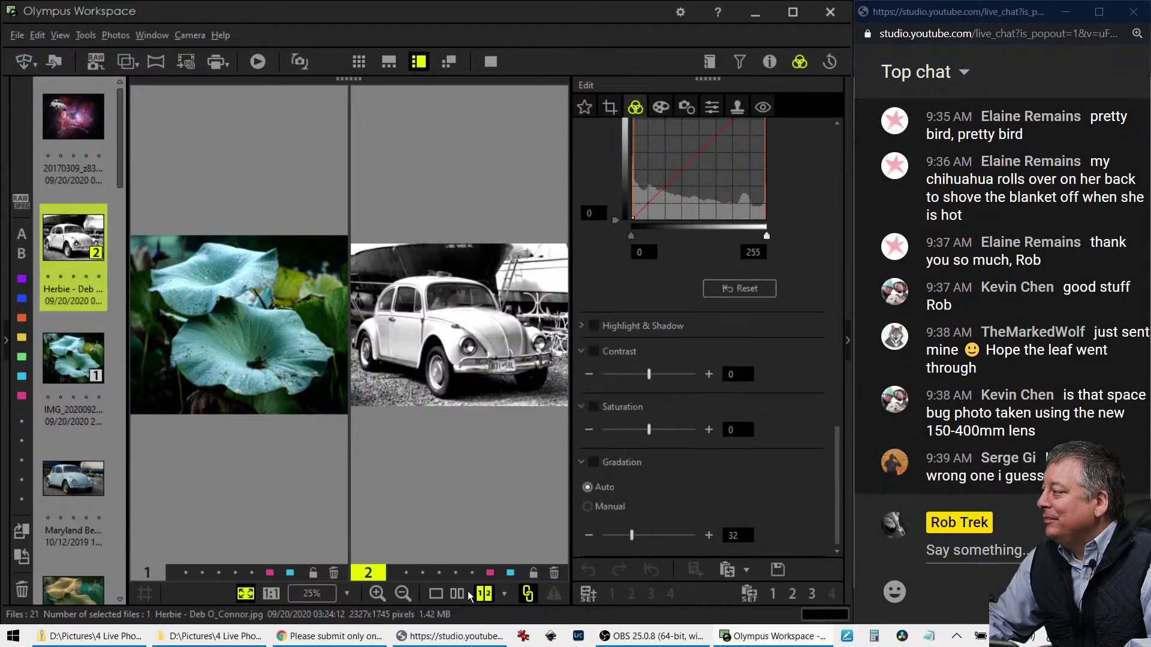
{"action": "left_click", "coordinate": [435, 594]}
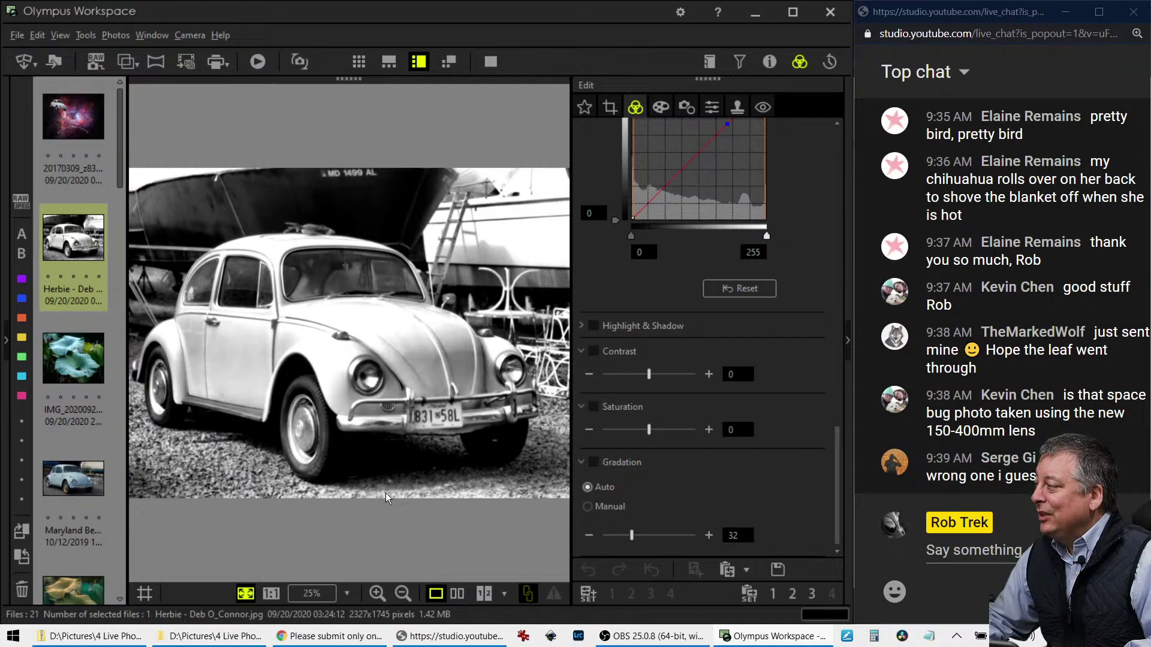
Inspect the black-and-white Beetle's headlight, fender, windshield and bumper at 1:1 magnification, returning to the fitted view
{"action": "left_click", "coordinate": [379, 391]}
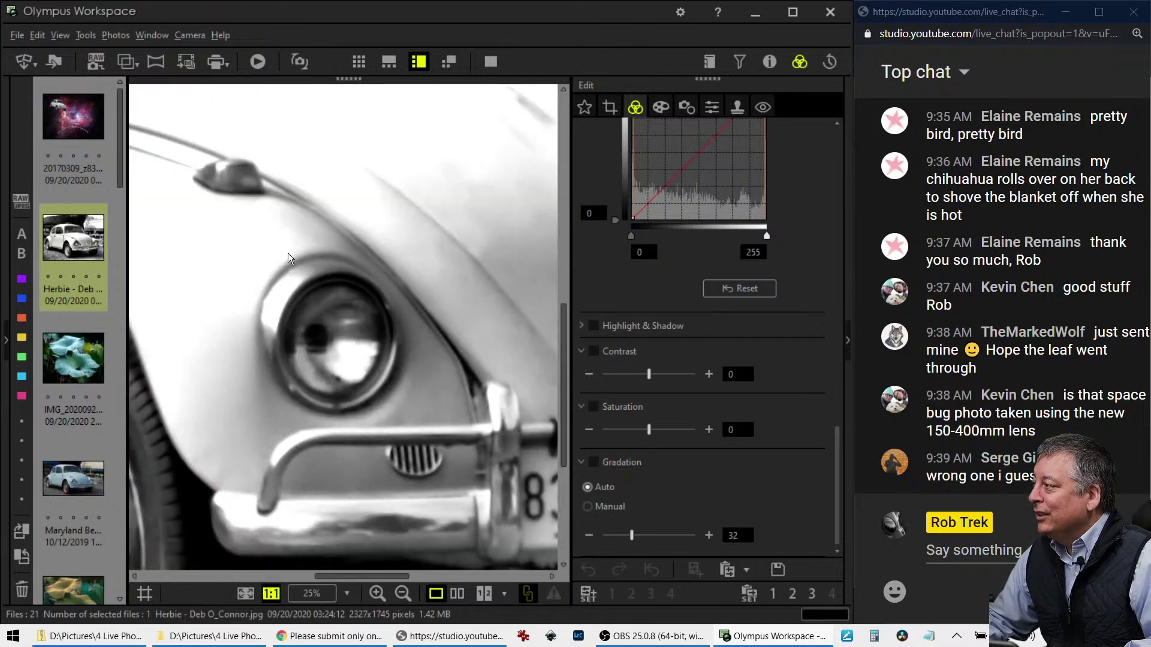
{"action": "left_click_drag", "start_coordinate": [236, 222], "coordinate": [337, 350]}
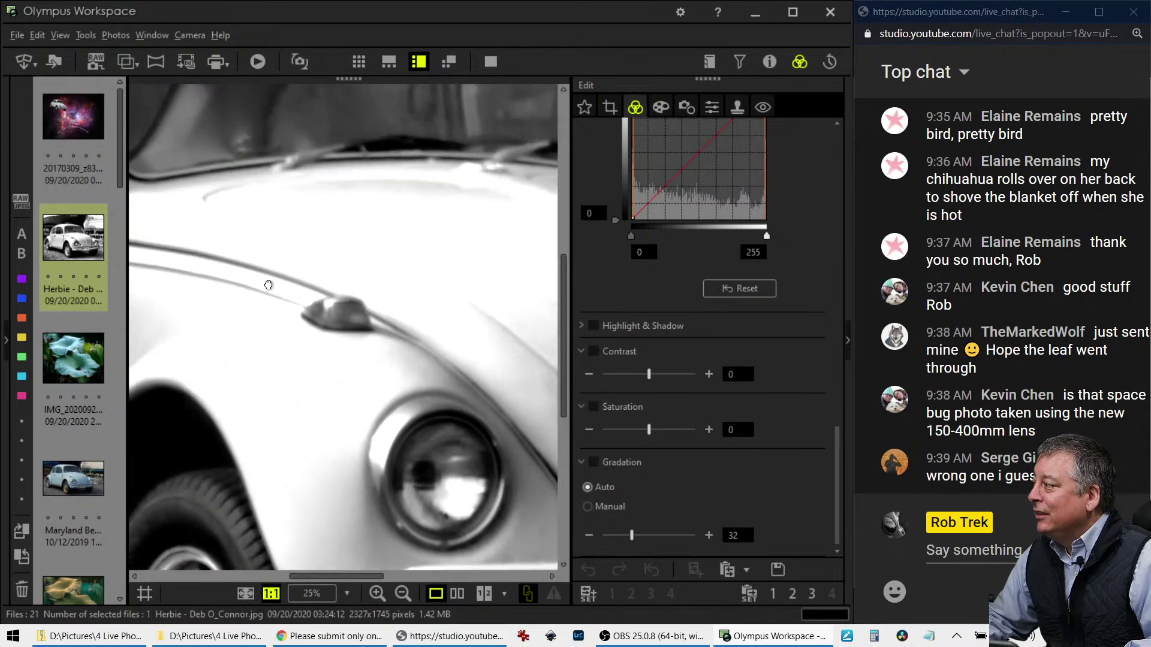
{"action": "left_click_drag", "start_coordinate": [262, 278], "coordinate": [371, 367]}
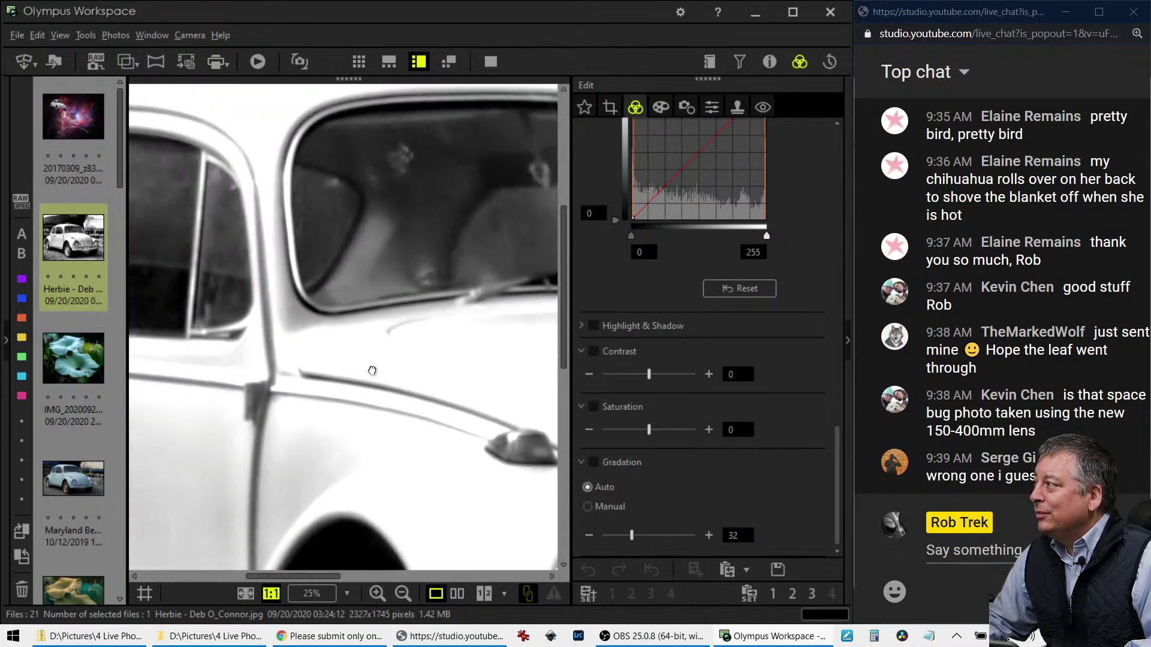
{"action": "left_click", "coordinate": [372, 367]}
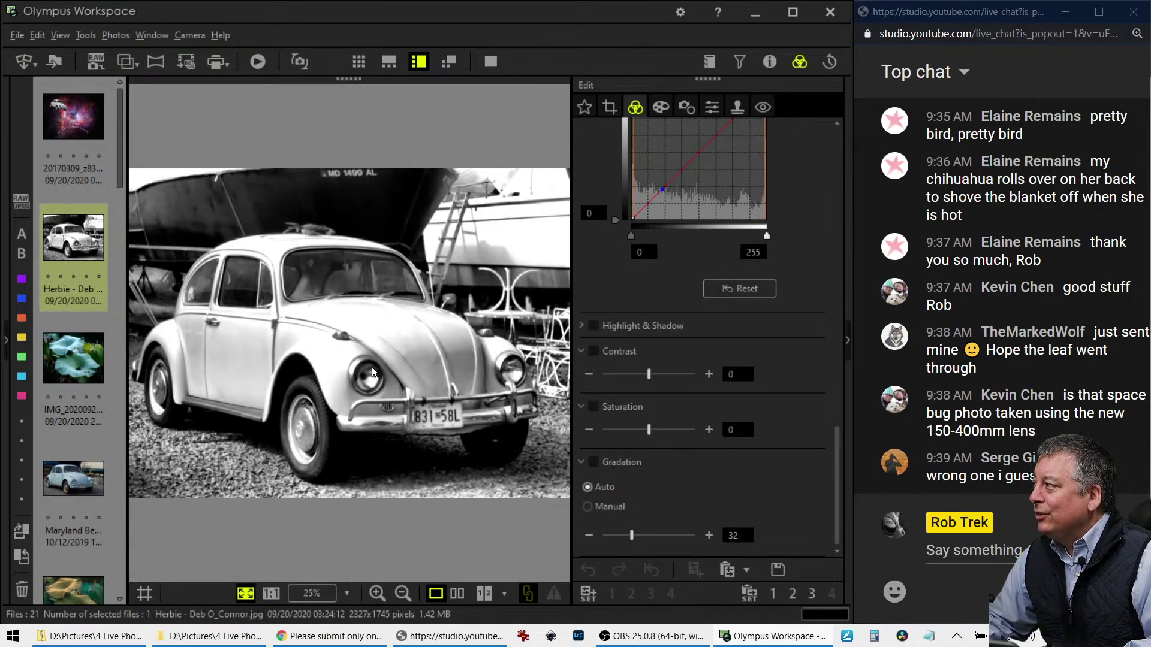
{"action": "left_click", "coordinate": [373, 433]}
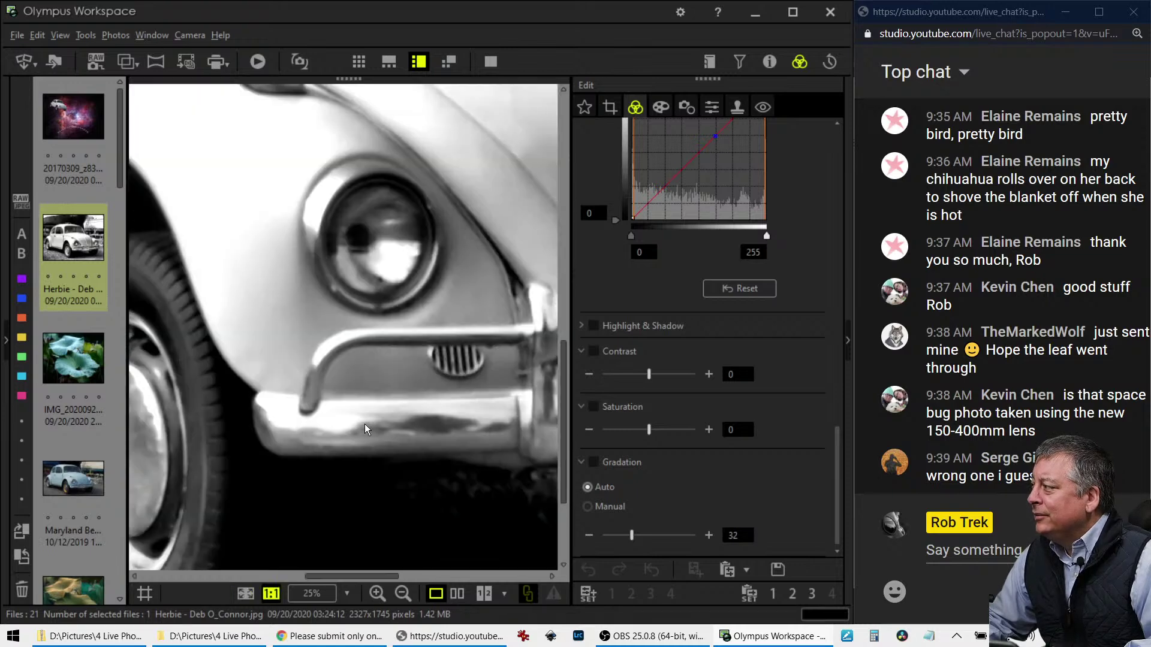
{"action": "left_click_drag", "start_coordinate": [363, 423], "coordinate": [304, 332]}
{"action": "left_click", "coordinate": [305, 331]}
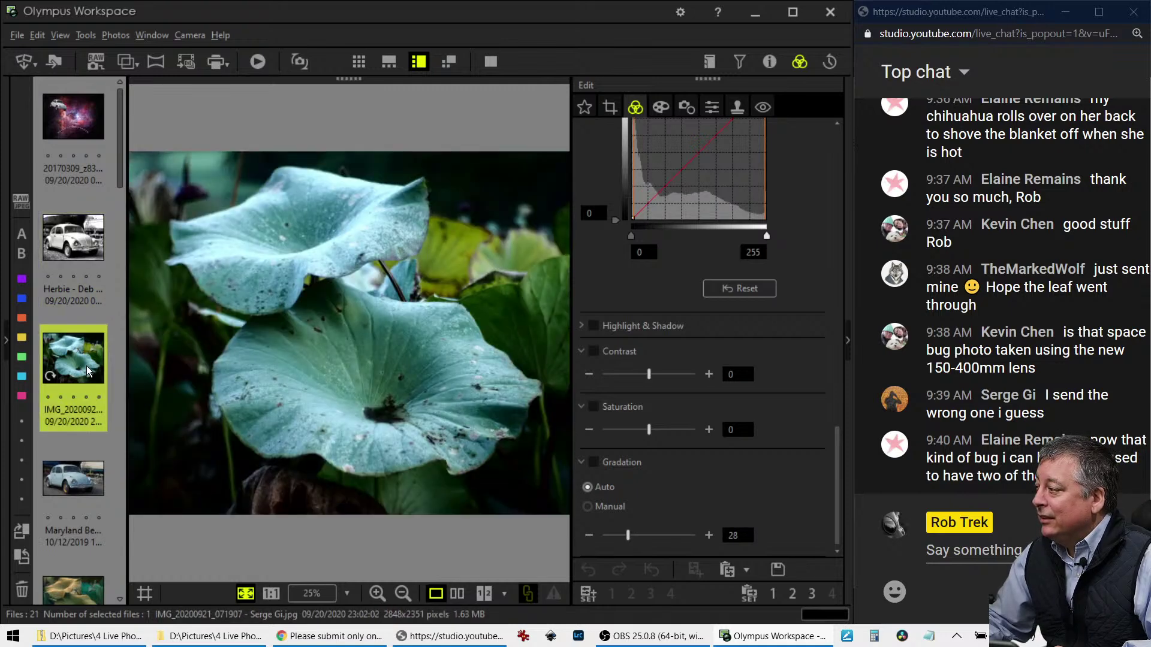
Open the blue Maryland Beetle edit and inspect its headlight and bumper at 1:1, returning to the fitted view
{"action": "left_click", "coordinate": [82, 467]}
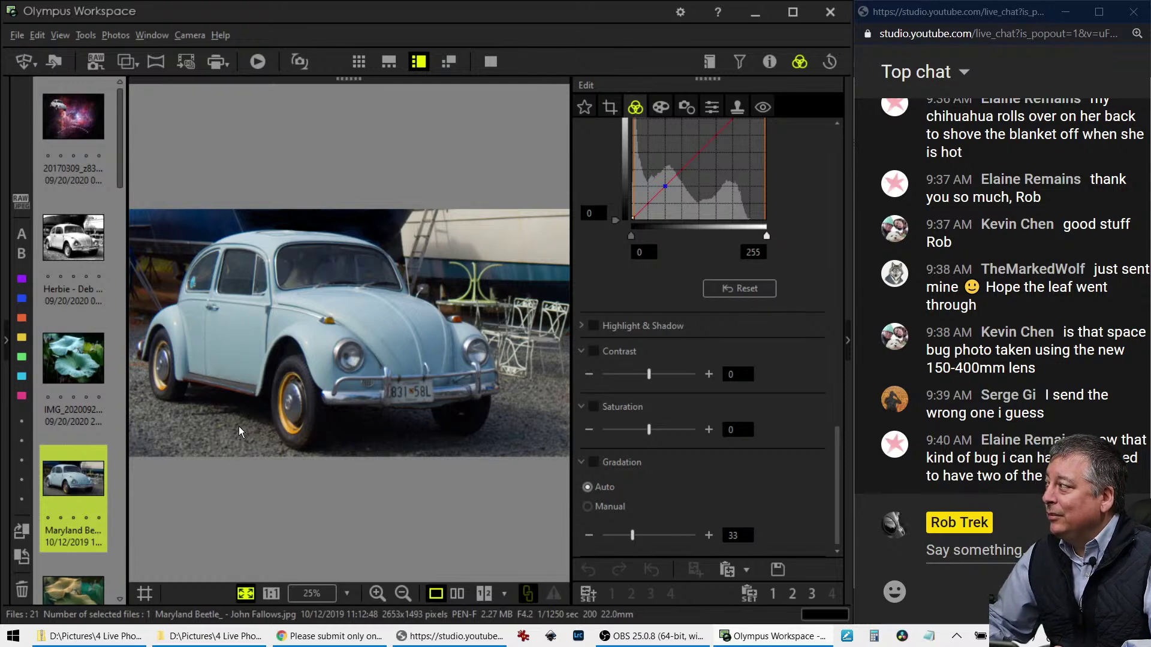
{"action": "left_click", "coordinate": [374, 382]}
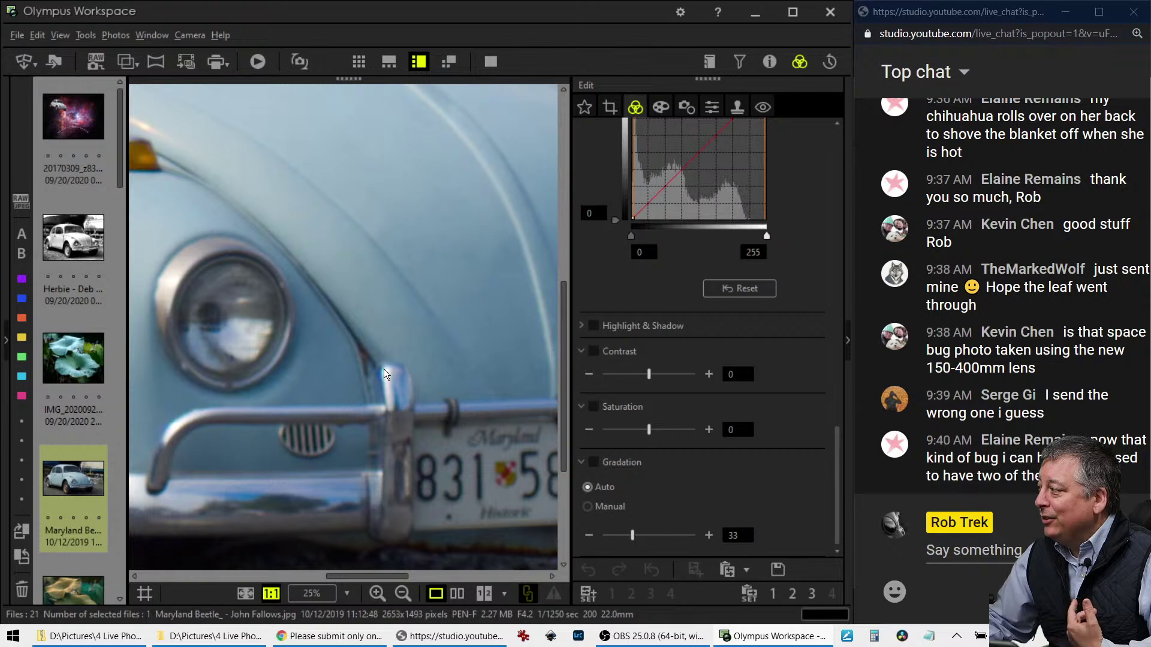
{"action": "left_click_drag", "start_coordinate": [299, 332], "coordinate": [340, 380]}
{"action": "left_click", "coordinate": [284, 331]}
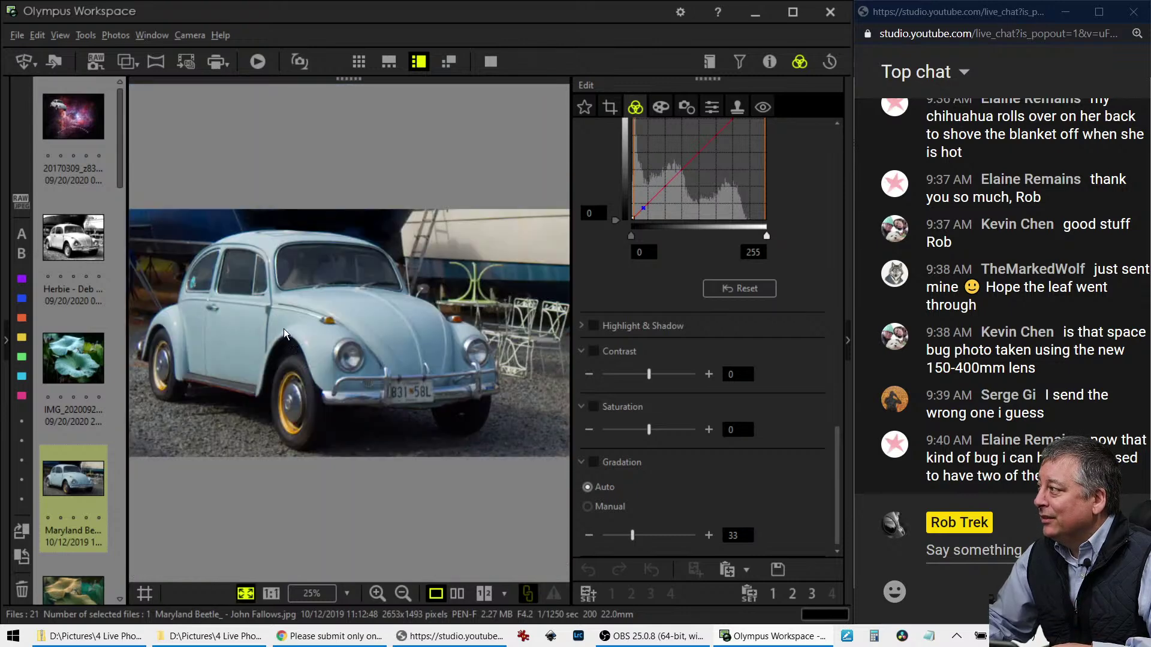
{"action": "left_click", "coordinate": [278, 319]}
{"action": "left_click", "coordinate": [277, 319]}
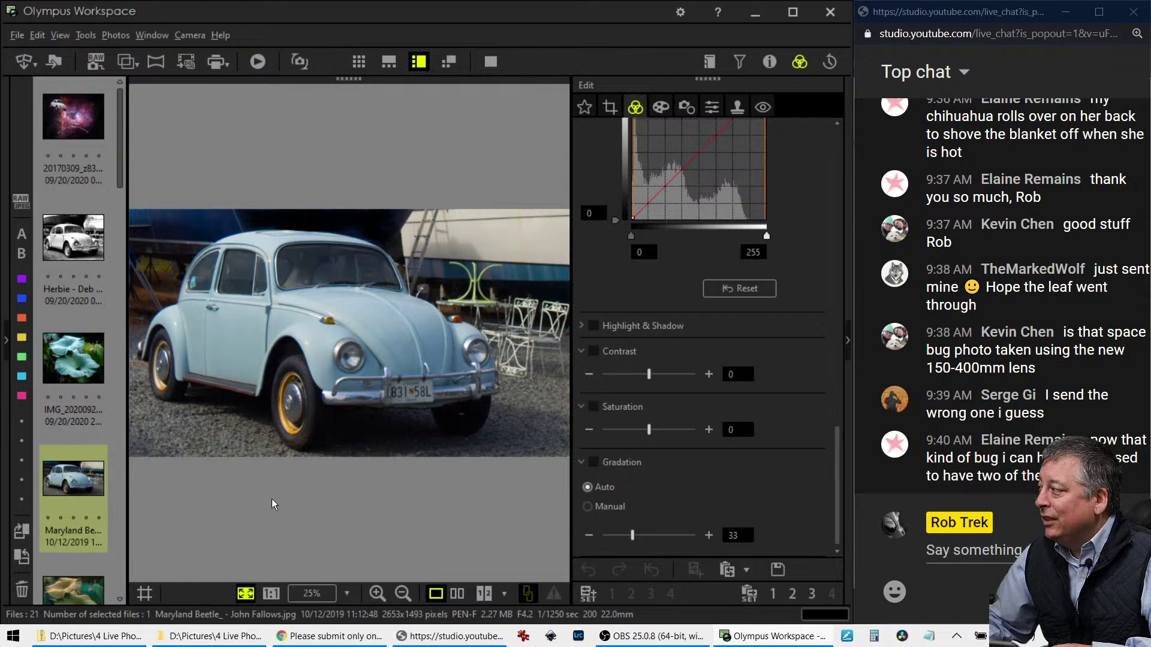
View the yellow-toned edit of flower P9200145, followed by its black-and-white version with a white border
{"action": "scroll", "coordinate": [96, 477], "scroll_direction": "down", "scroll_amount": 2}
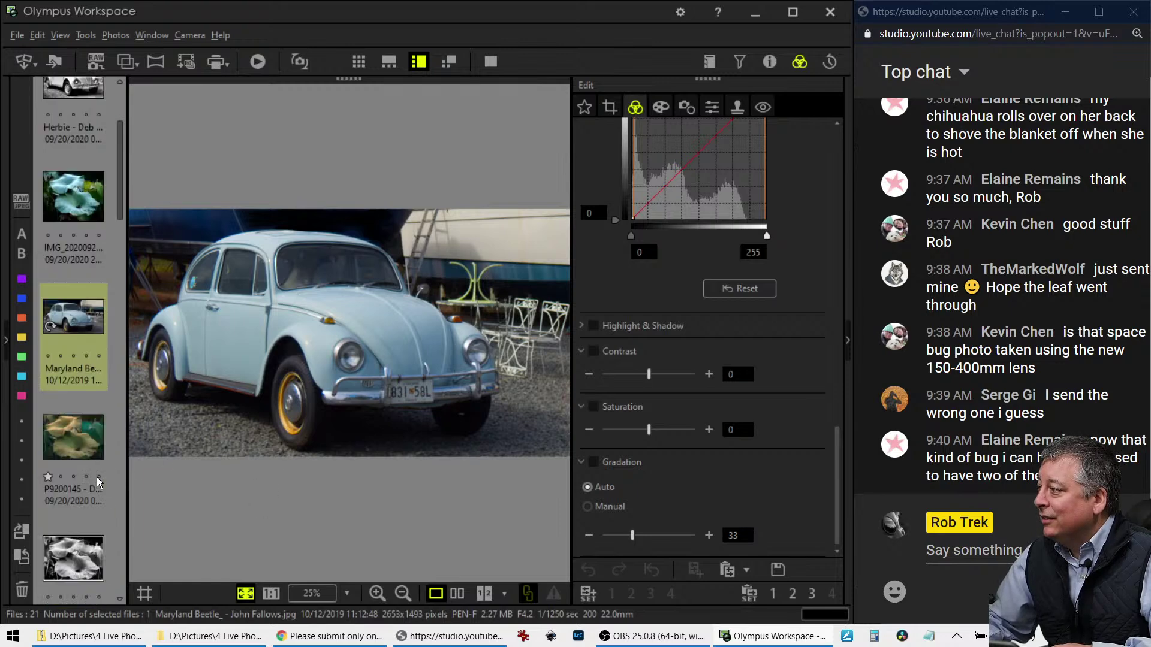
{"action": "left_click", "coordinate": [91, 451]}
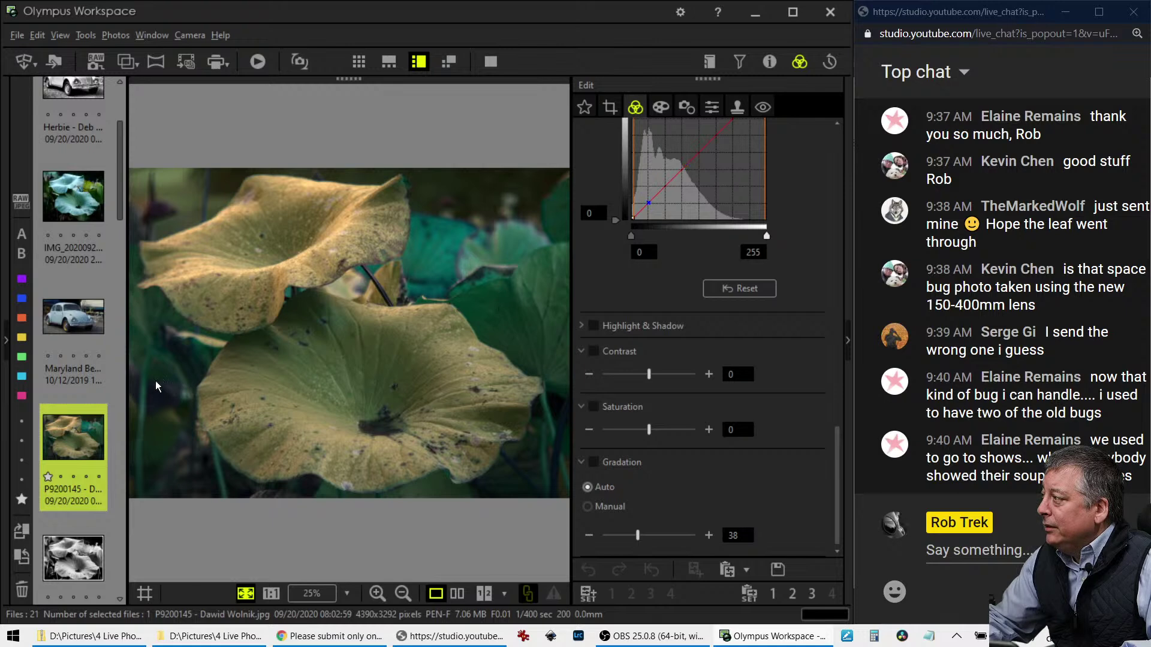
{"action": "scroll", "coordinate": [107, 380], "scroll_direction": "down", "scroll_amount": 3}
{"action": "left_click", "coordinate": [107, 379]}
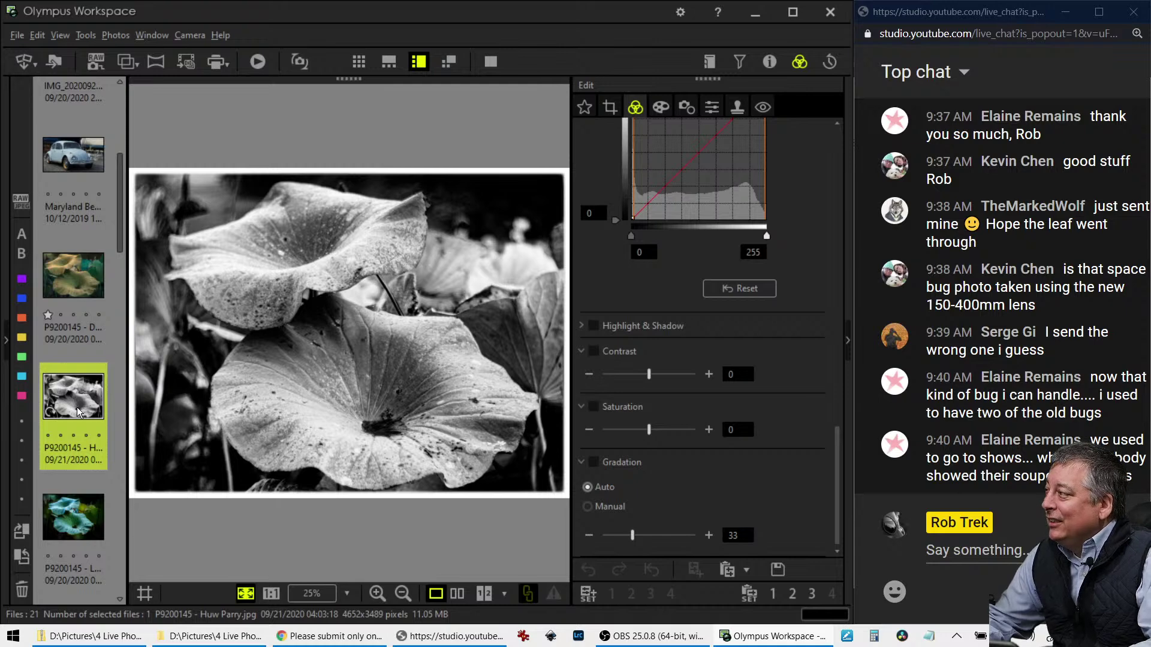
Open the darker, saturated teal edit of flower P9200145 and hide the editing controls to enlarge the photo
{"action": "scroll", "coordinate": [77, 407], "scroll_direction": "down", "scroll_amount": 3}
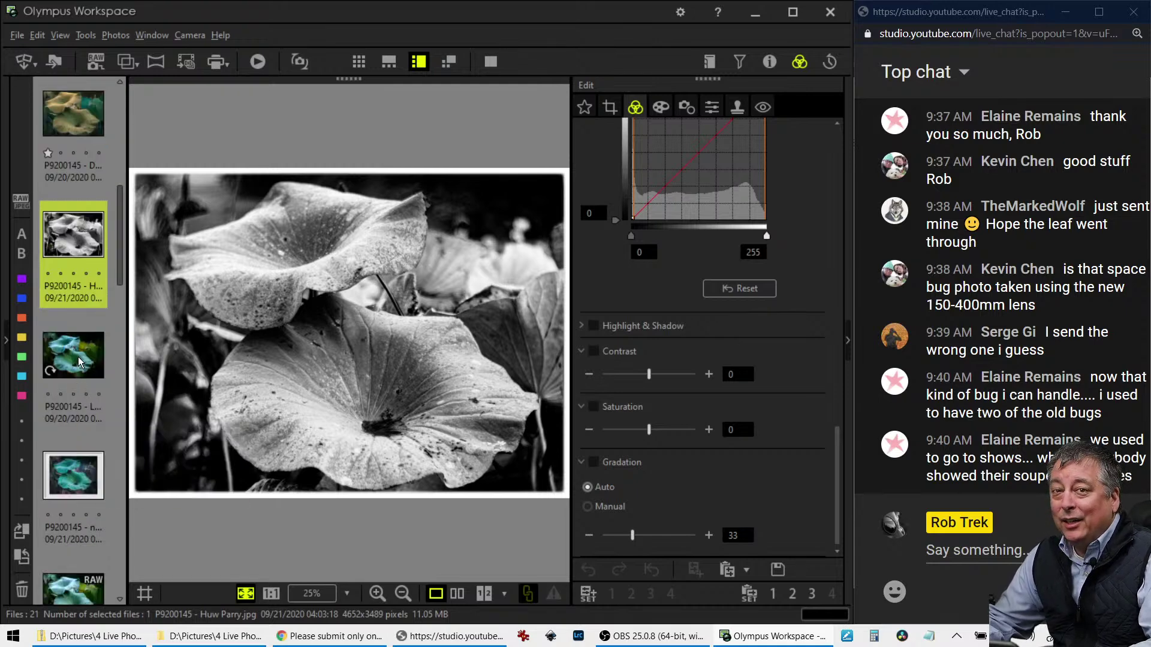
{"action": "mouse_move", "coordinate": [78, 357]}
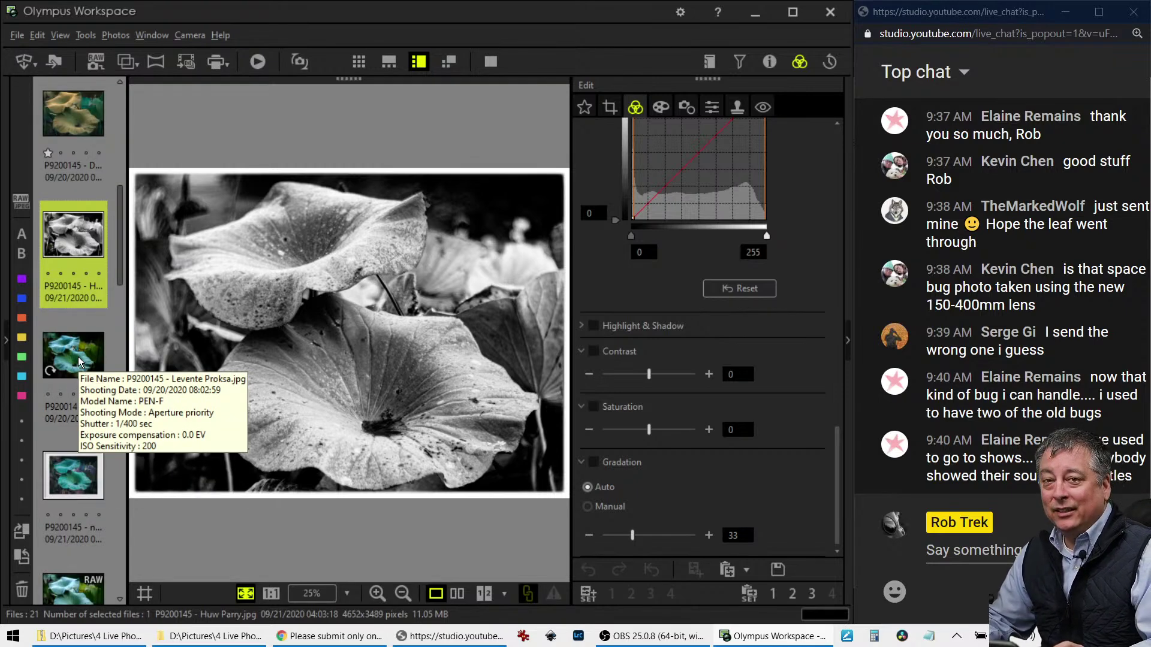
{"action": "left_click", "coordinate": [78, 357]}
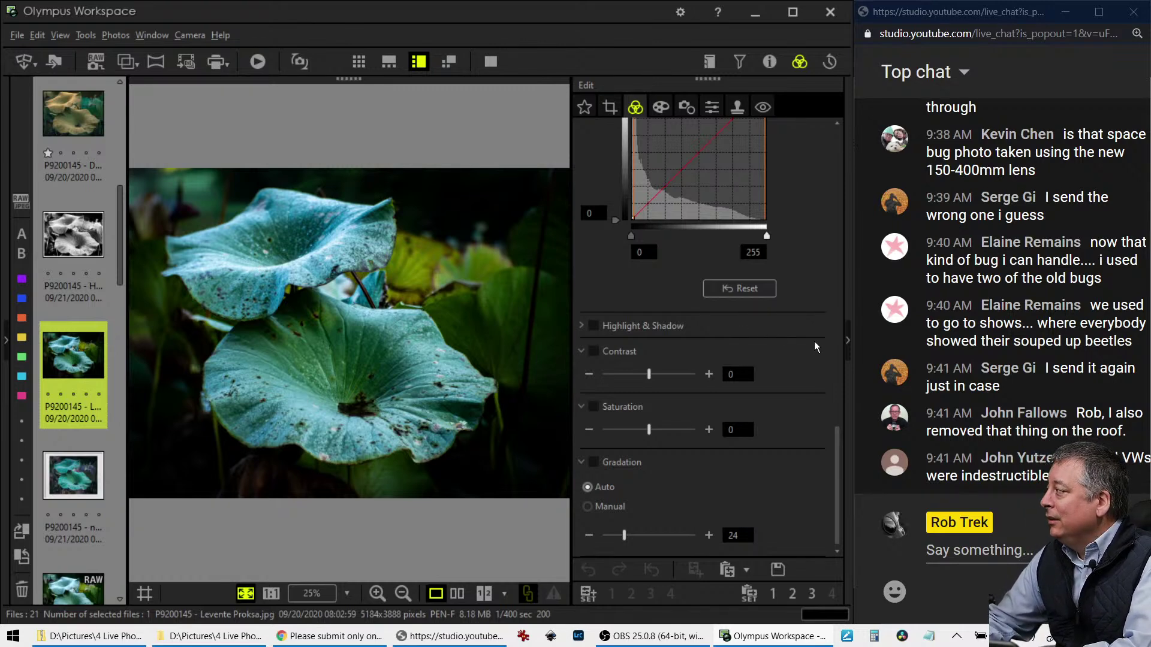
{"action": "left_click", "coordinate": [847, 342]}
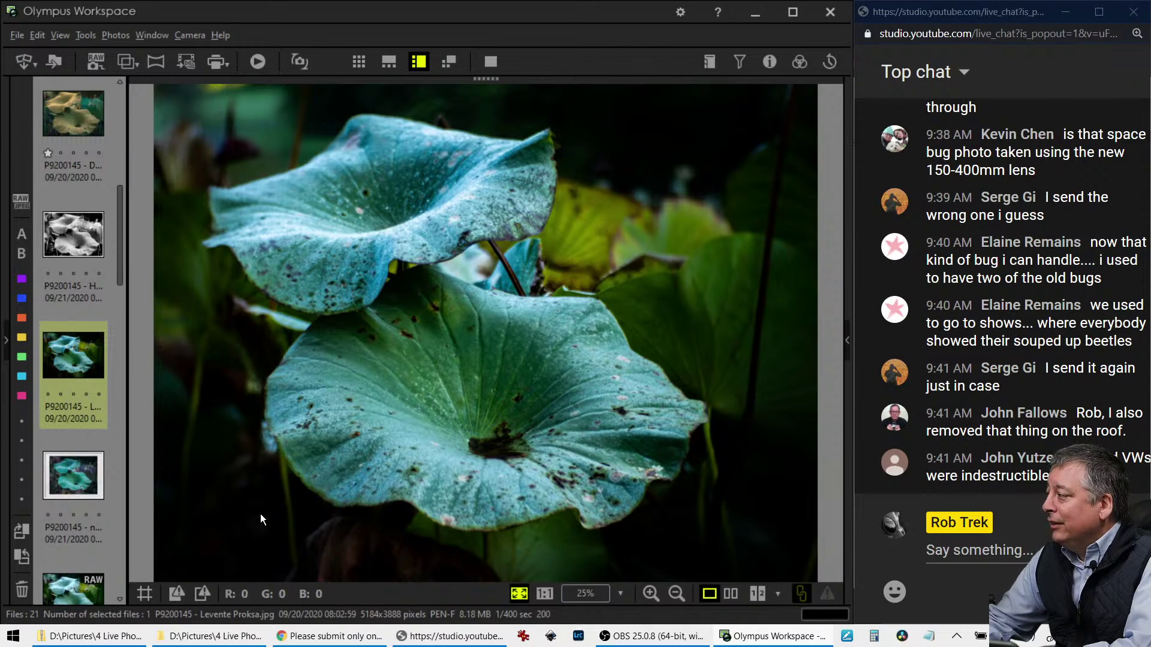
View the teal and purple flower edit in the white frame, and reopen the original P9200145.ORF for comparison
{"action": "left_click", "coordinate": [85, 490]}
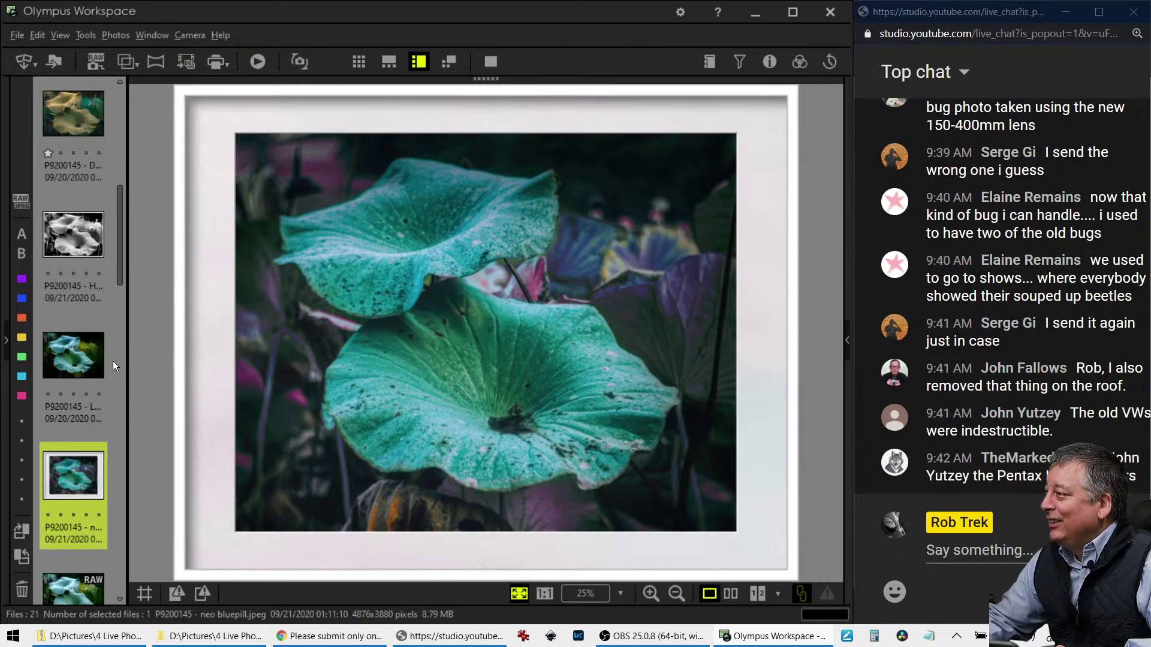
{"action": "scroll", "coordinate": [97, 360], "scroll_direction": "down", "scroll_amount": 4}
{"action": "left_click", "coordinate": [75, 442]}
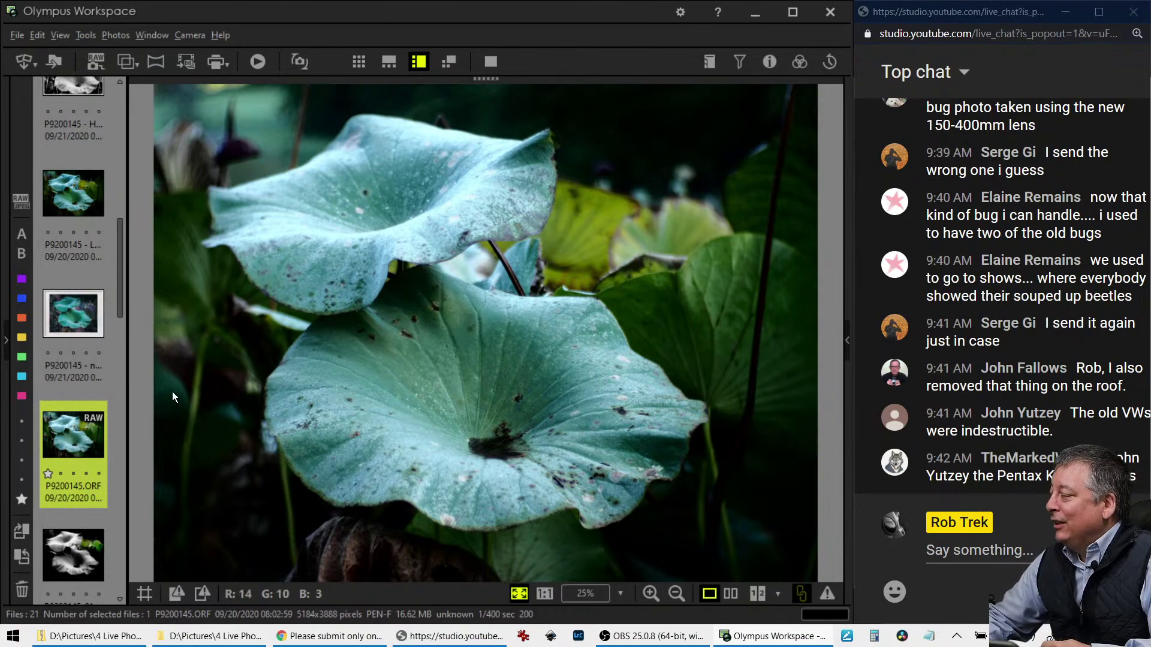
View the black-and-white flower edit with green background leaves, followed by the mirrored green kaleidoscope edit of P9200145
{"action": "scroll", "coordinate": [96, 407], "scroll_direction": "down", "scroll_amount": 3}
{"action": "left_click", "coordinate": [99, 406]}
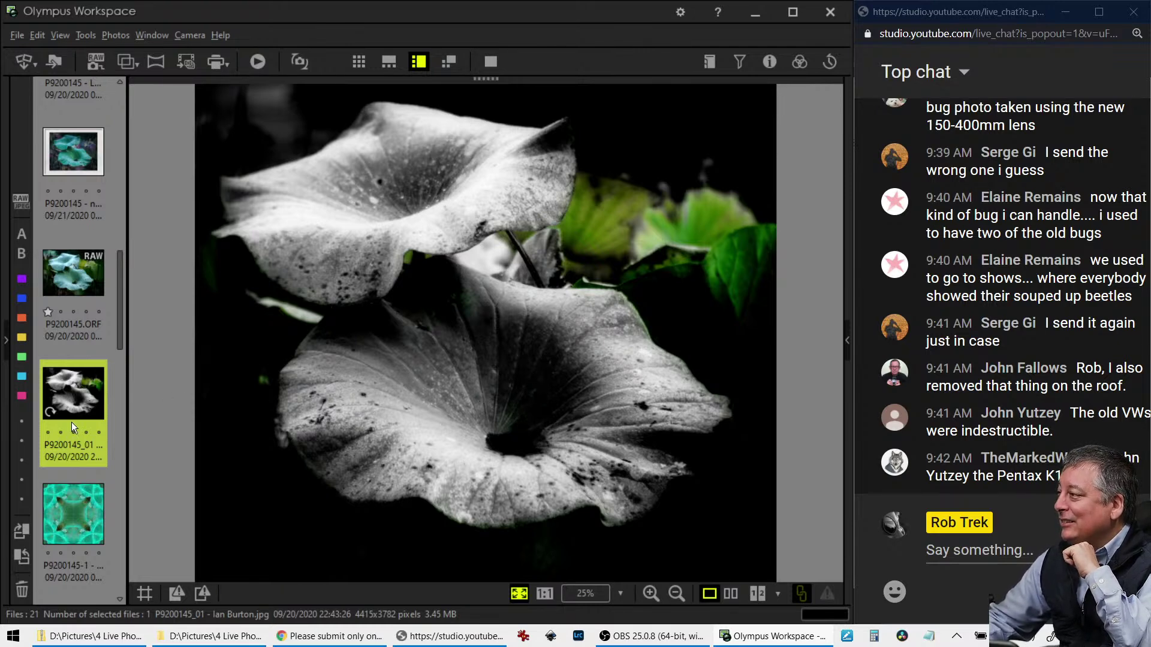
{"action": "scroll", "coordinate": [70, 427], "scroll_direction": "down", "scroll_amount": 3}
{"action": "left_click", "coordinate": [73, 373]}
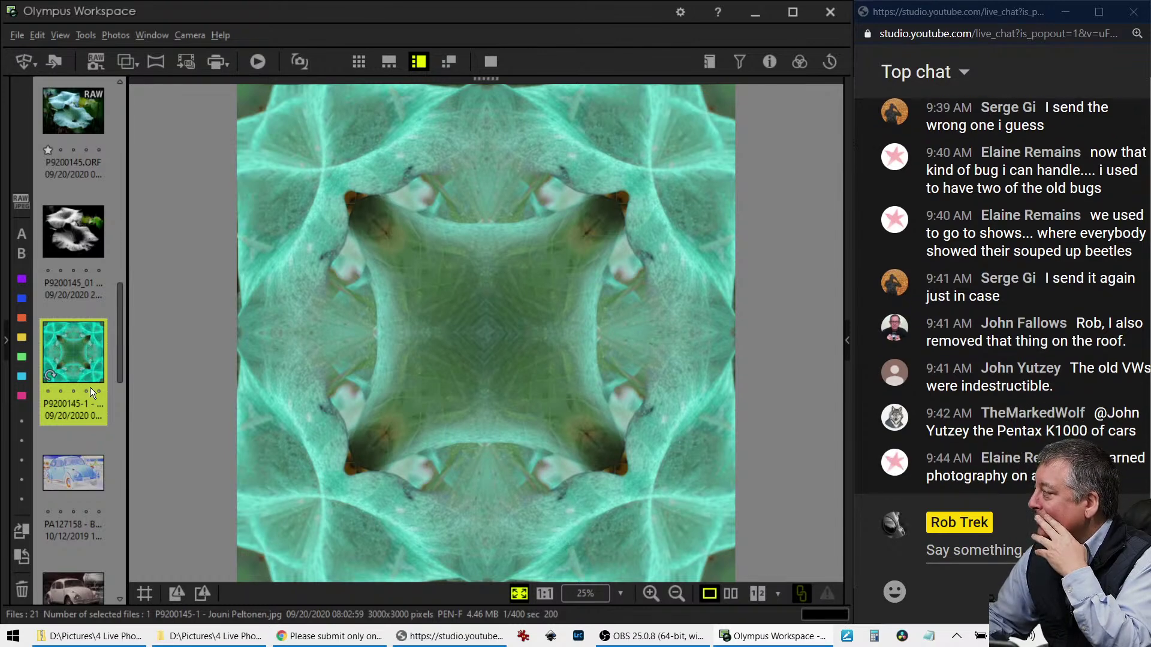
{"action": "mouse_move", "coordinate": [66, 372]}
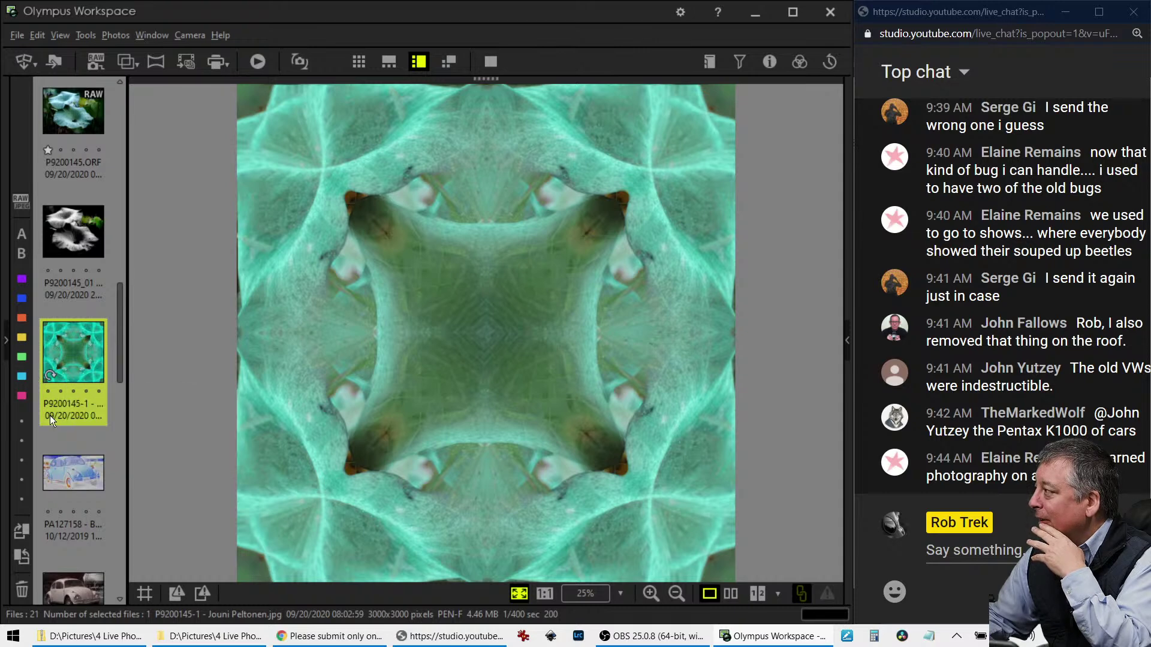
View the pale blue inverted-colour Beetle edit, followed by the dark, pinkish monochrome version of PA127158
{"action": "left_click", "coordinate": [76, 478]}
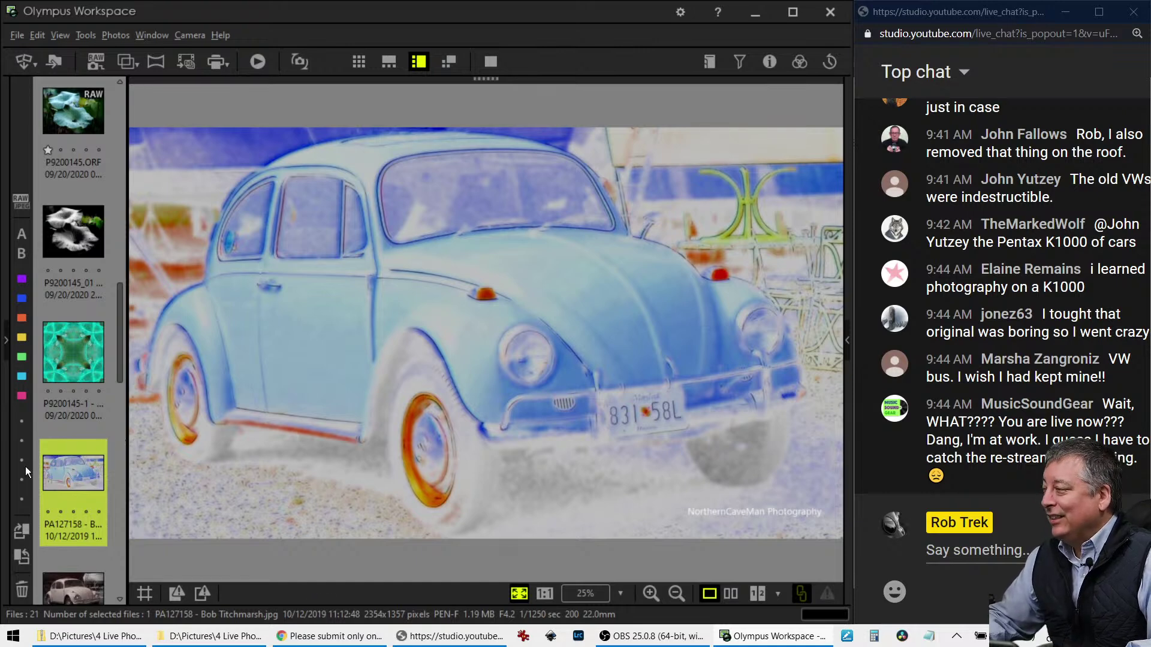
{"action": "scroll", "coordinate": [43, 467], "scroll_direction": "down", "scroll_amount": 3}
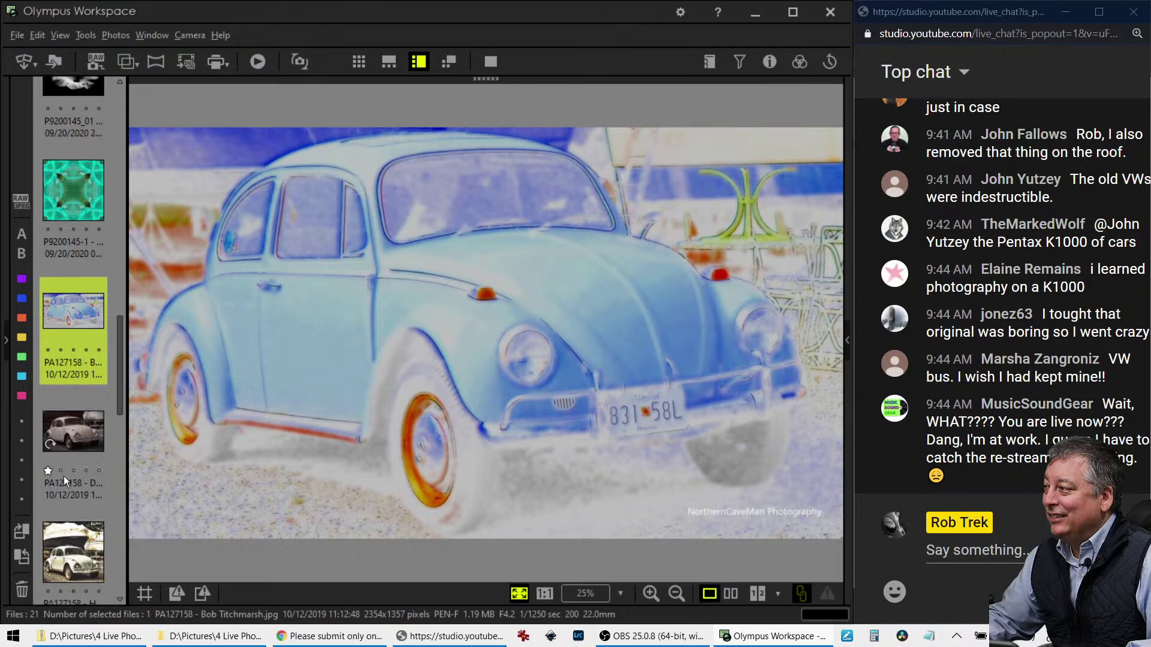
{"action": "mouse_move", "coordinate": [75, 448]}
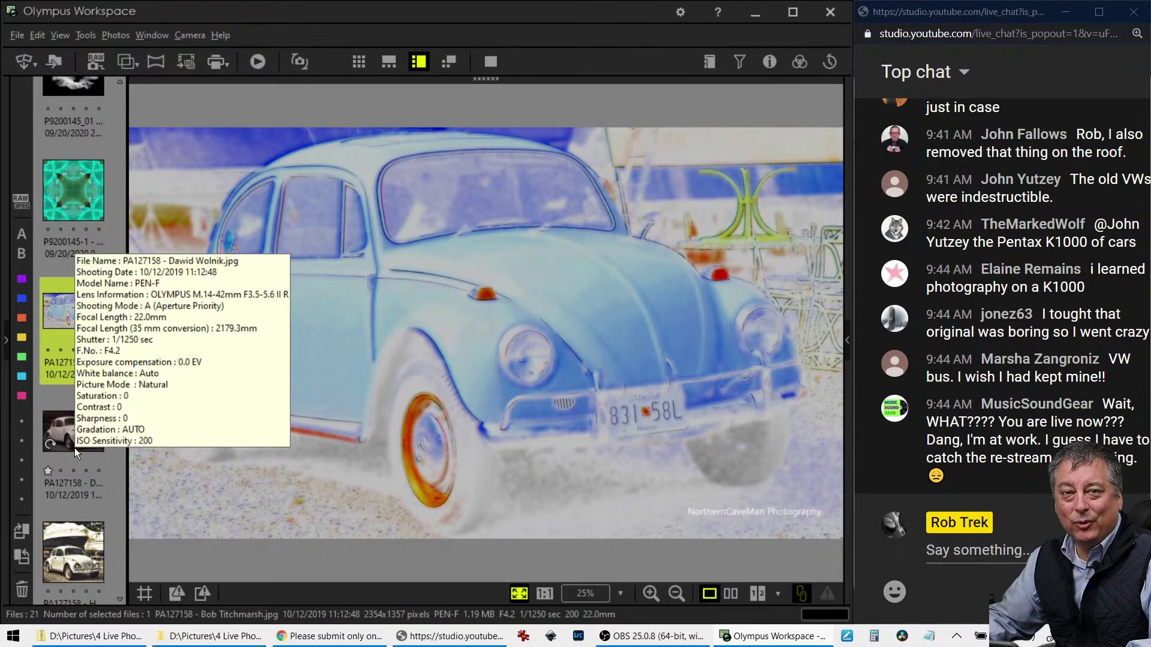
{"action": "left_click", "coordinate": [75, 448]}
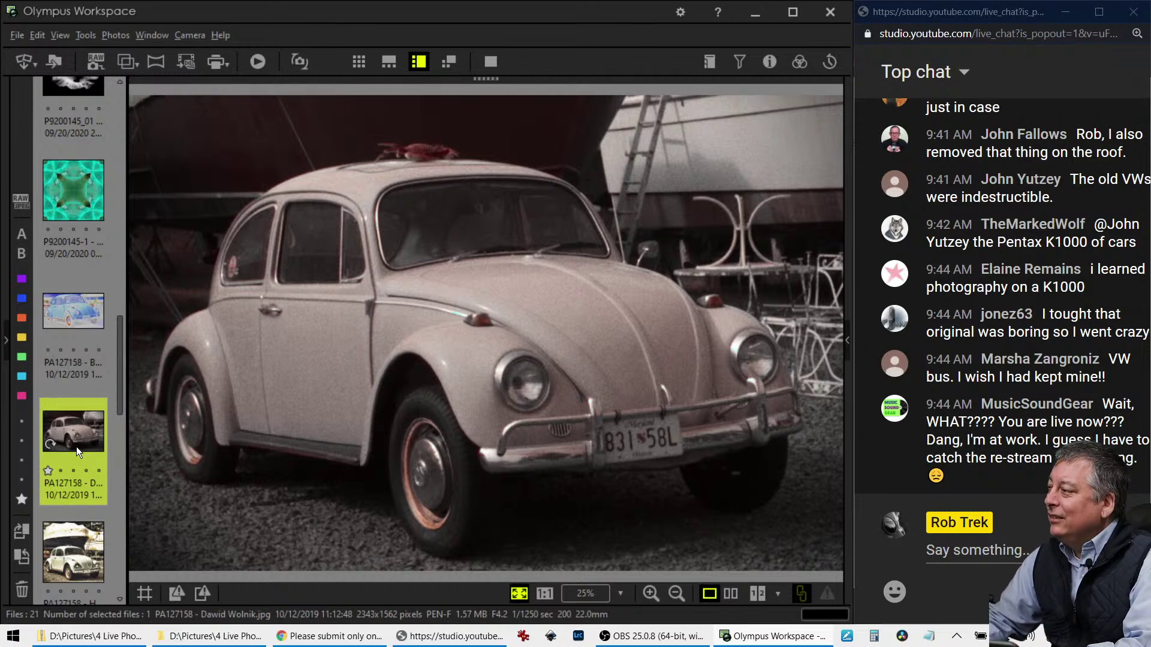
Compare the square, warm-toned Beetle and boat edit with the dark pinkish version, ending on the square one
{"action": "left_click", "coordinate": [69, 536]}
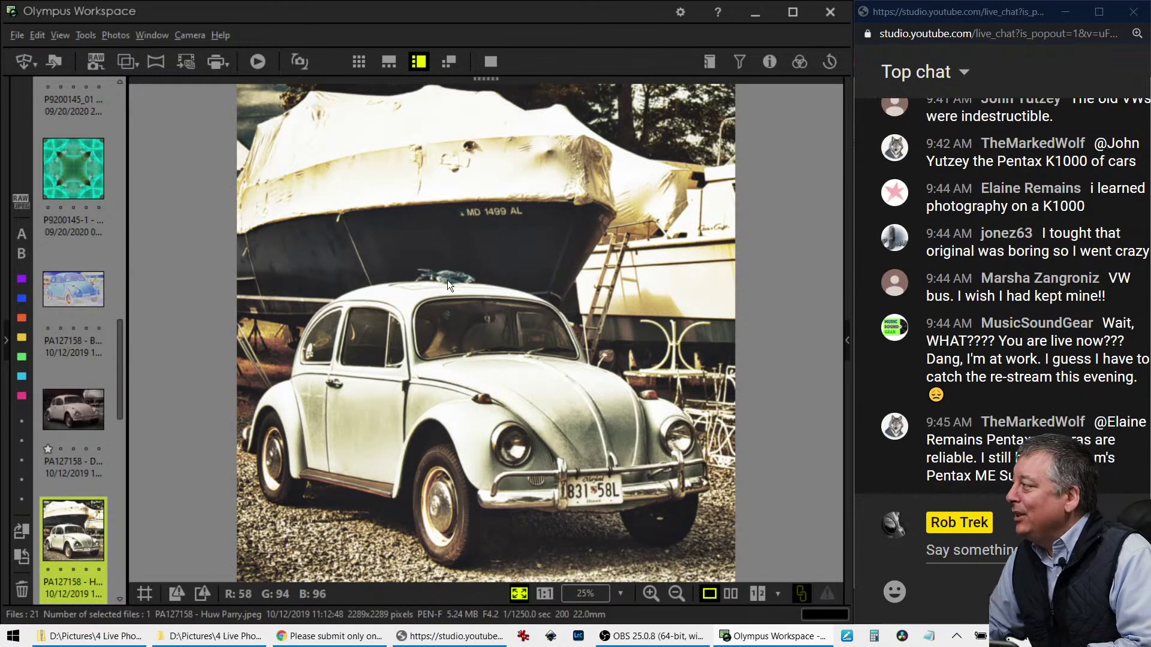
{"action": "left_click", "coordinate": [82, 405]}
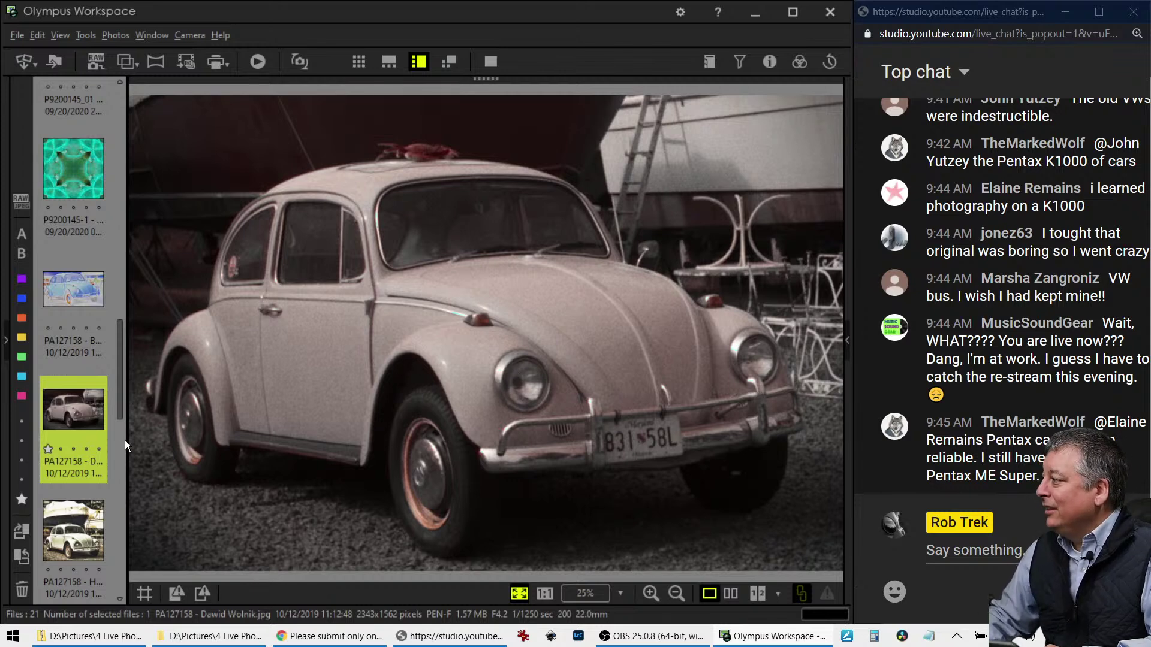
{"action": "left_click", "coordinate": [82, 510]}
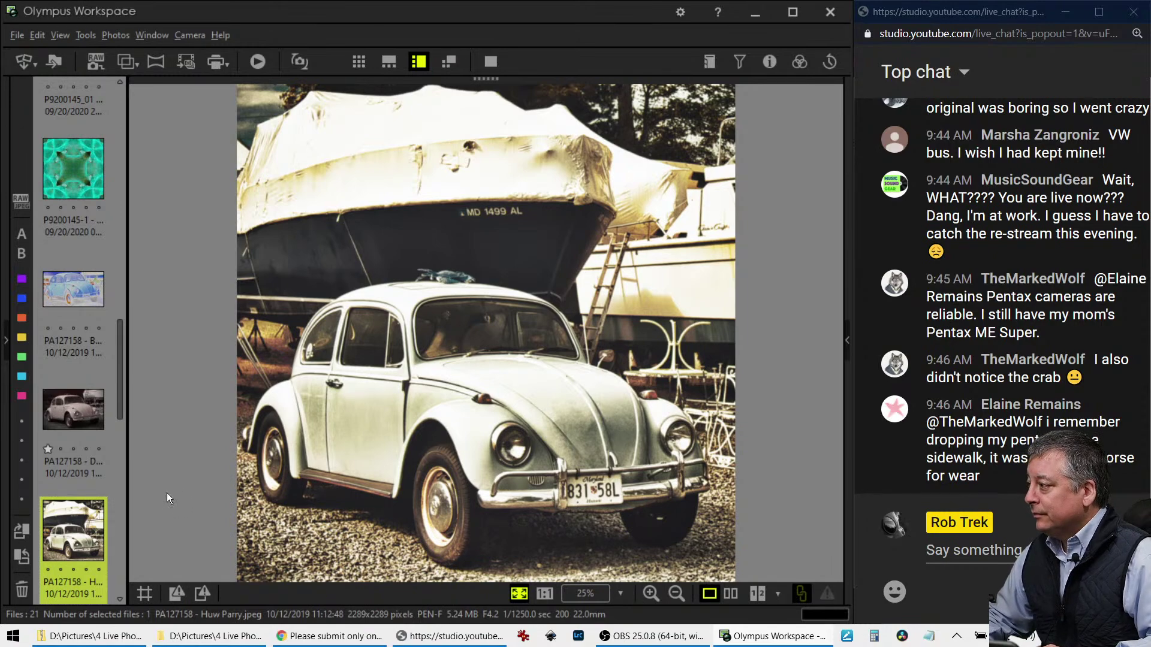
View the white-framed turquoise Beetle edit, and compare the faded portrait-format crop with the square warm-toned edit
{"action": "scroll", "coordinate": [98, 503], "scroll_direction": "down", "scroll_amount": 3}
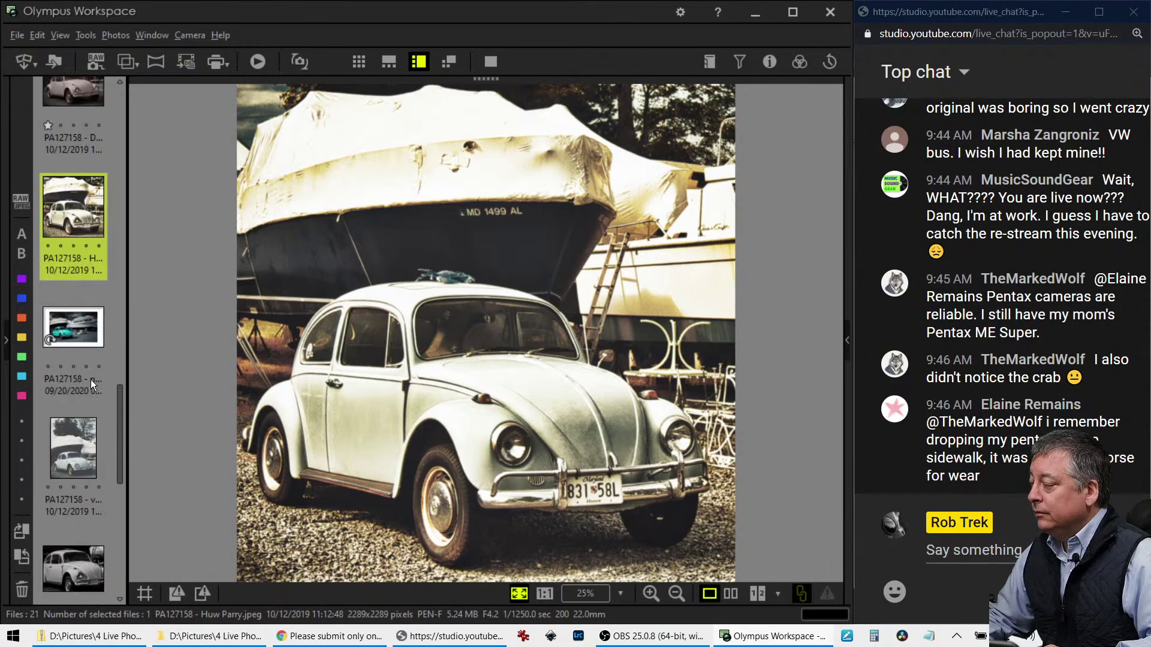
{"action": "left_click", "coordinate": [91, 337]}
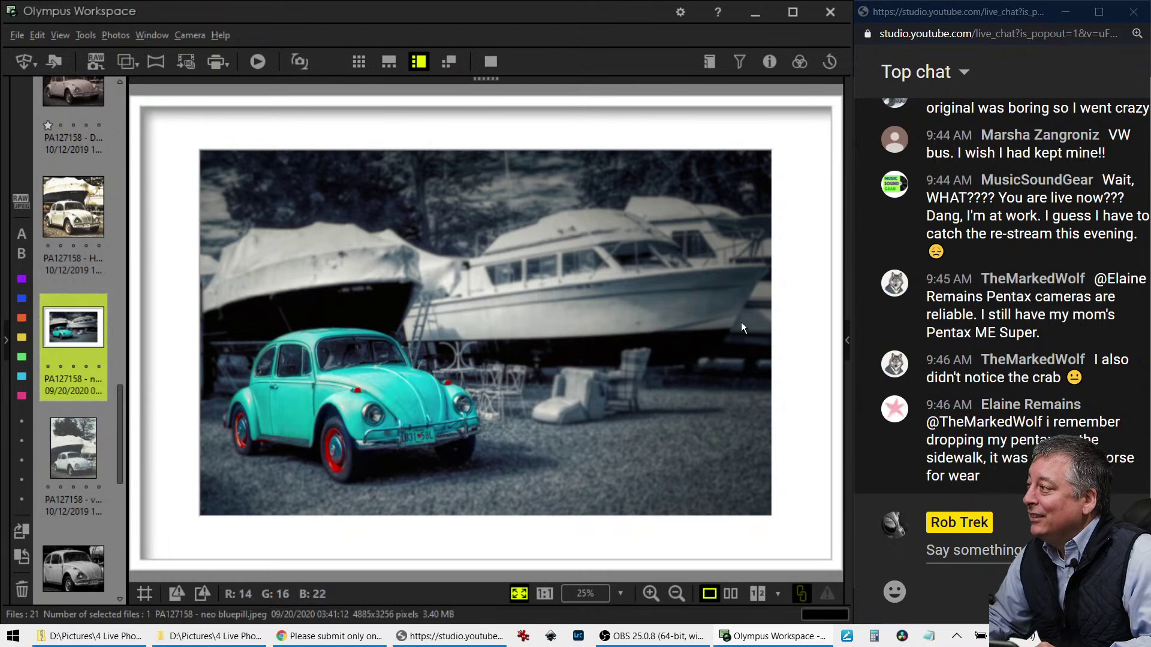
{"action": "left_click", "coordinate": [95, 447]}
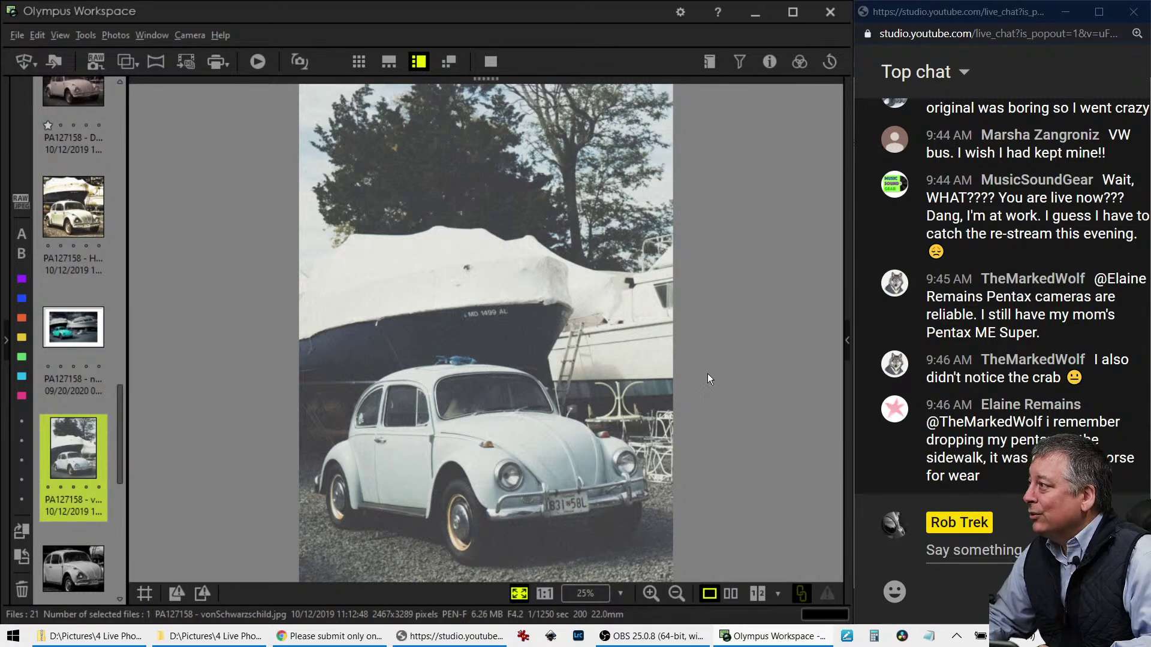
{"action": "left_click", "coordinate": [85, 209]}
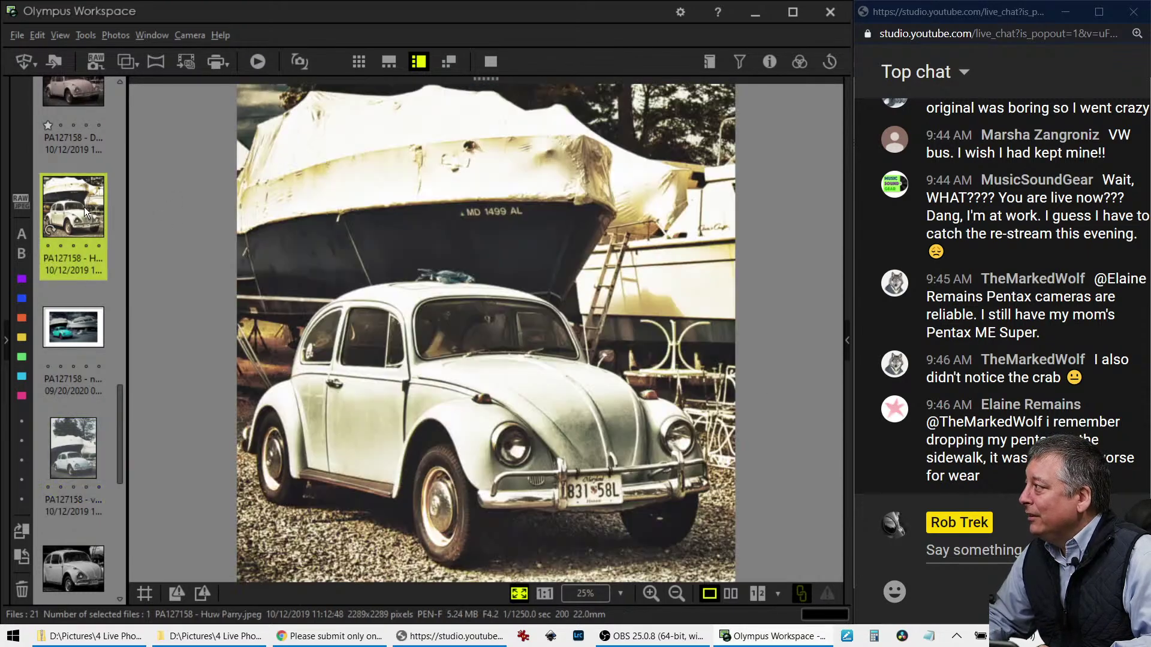
{"action": "left_click", "coordinate": [73, 447]}
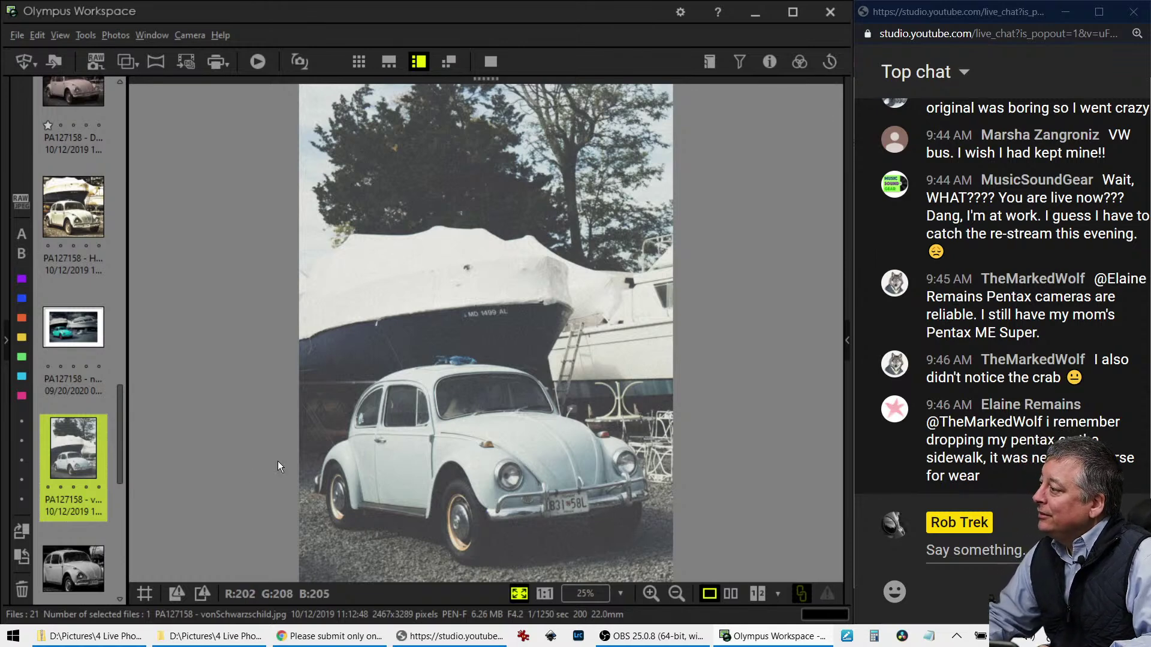
Open the tightly cropped black-and-white Beetle TIFF edit and view it at 1:1
{"action": "left_click", "coordinate": [68, 562]}
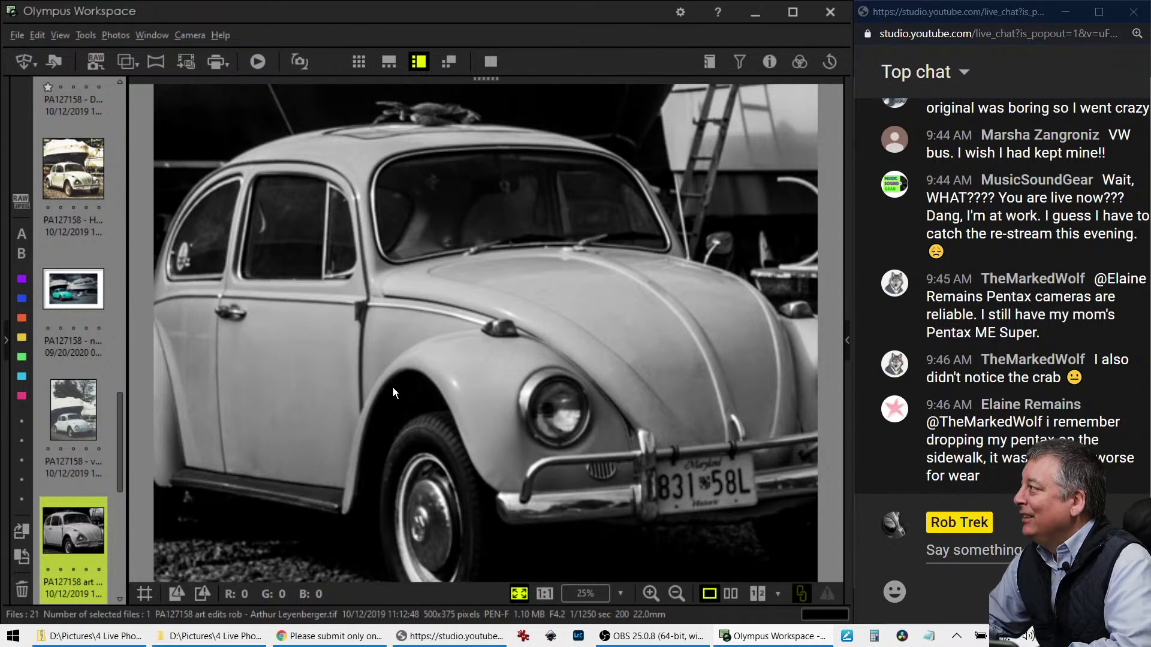
{"action": "left_click", "coordinate": [570, 438]}
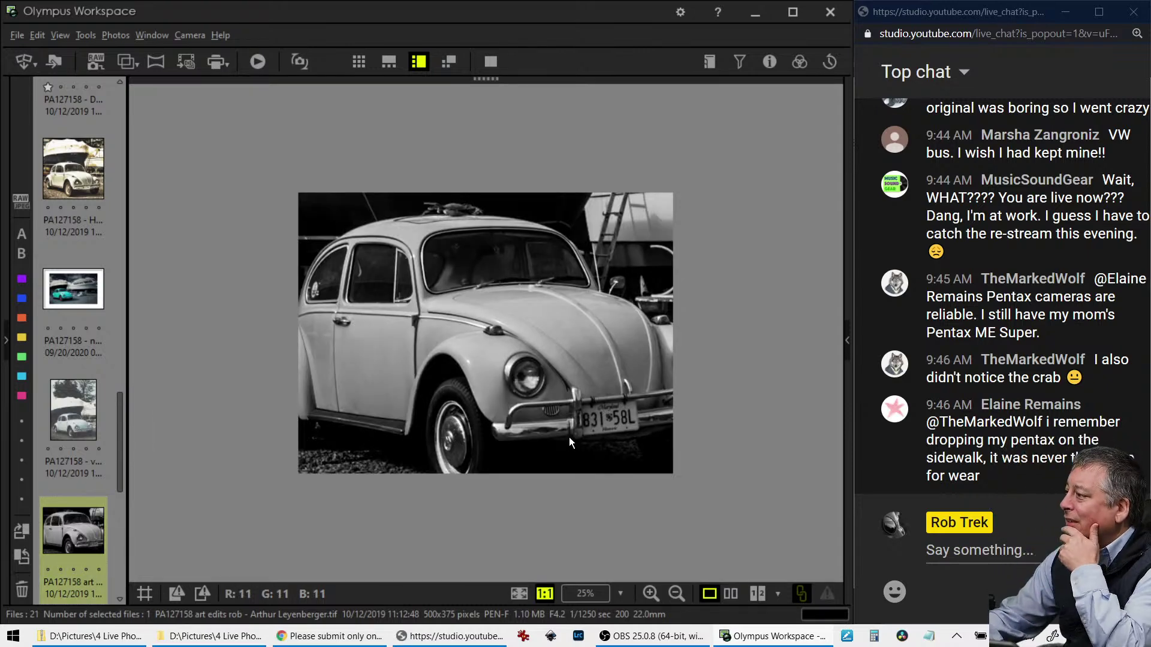
{"action": "scroll", "coordinate": [99, 459], "scroll_direction": "down", "scroll_amount": 3}
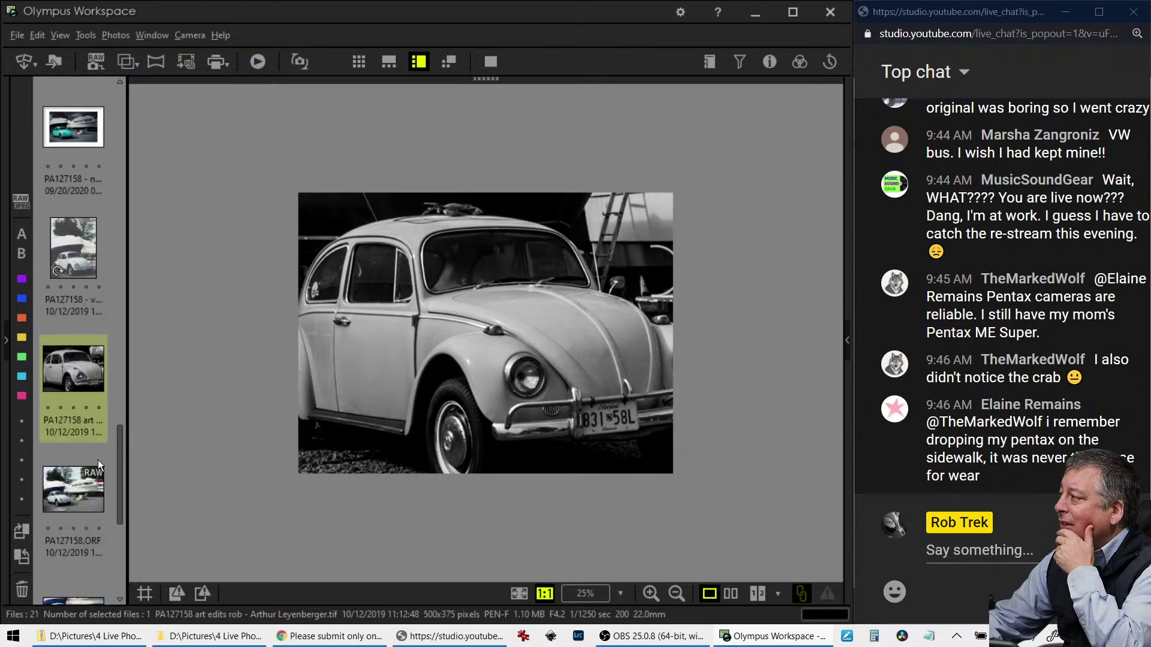
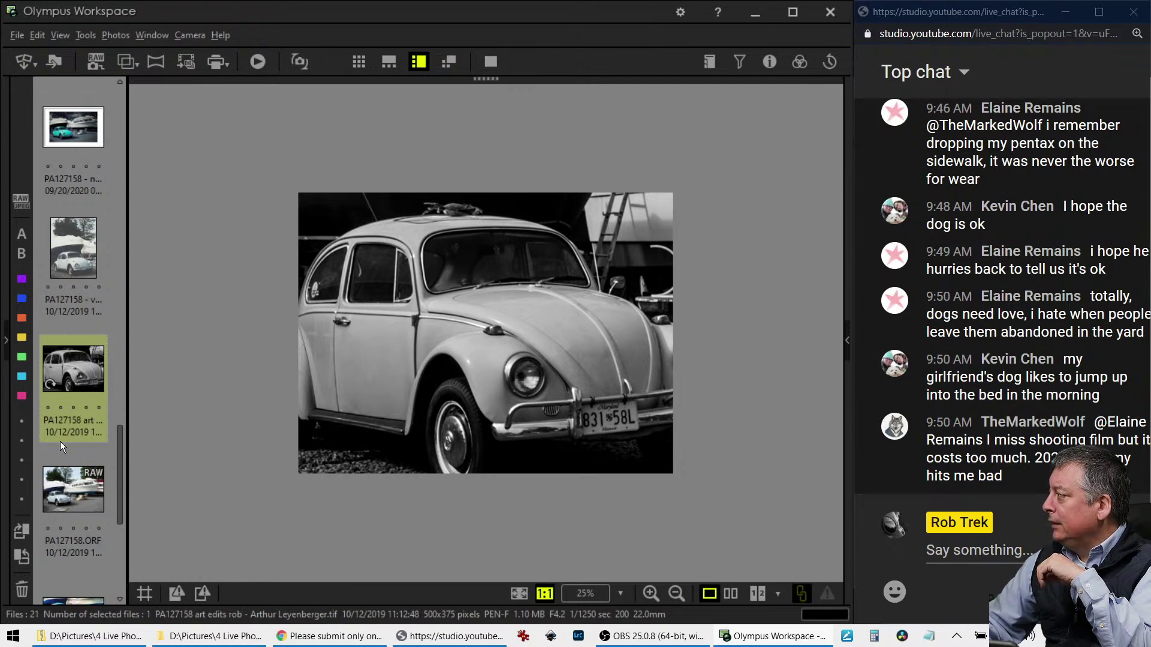
Open the original PA127158.ORF, fit the whole photo in the view and rate it one star
{"action": "left_click", "coordinate": [67, 476]}
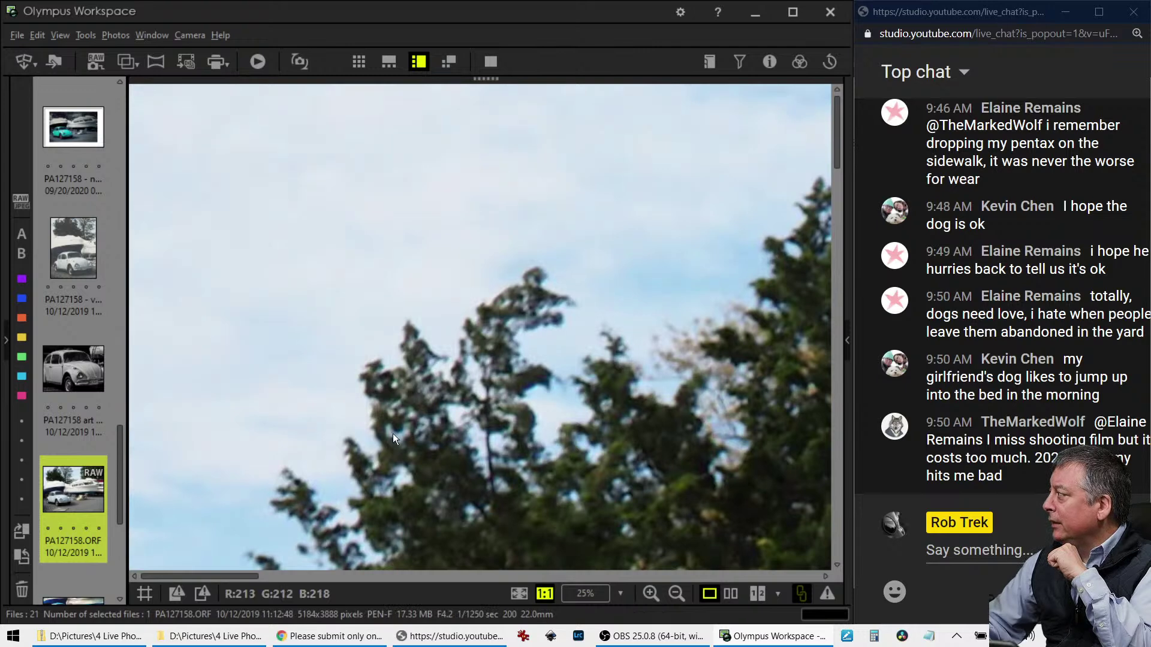
{"action": "double_click", "coordinate": [450, 386]}
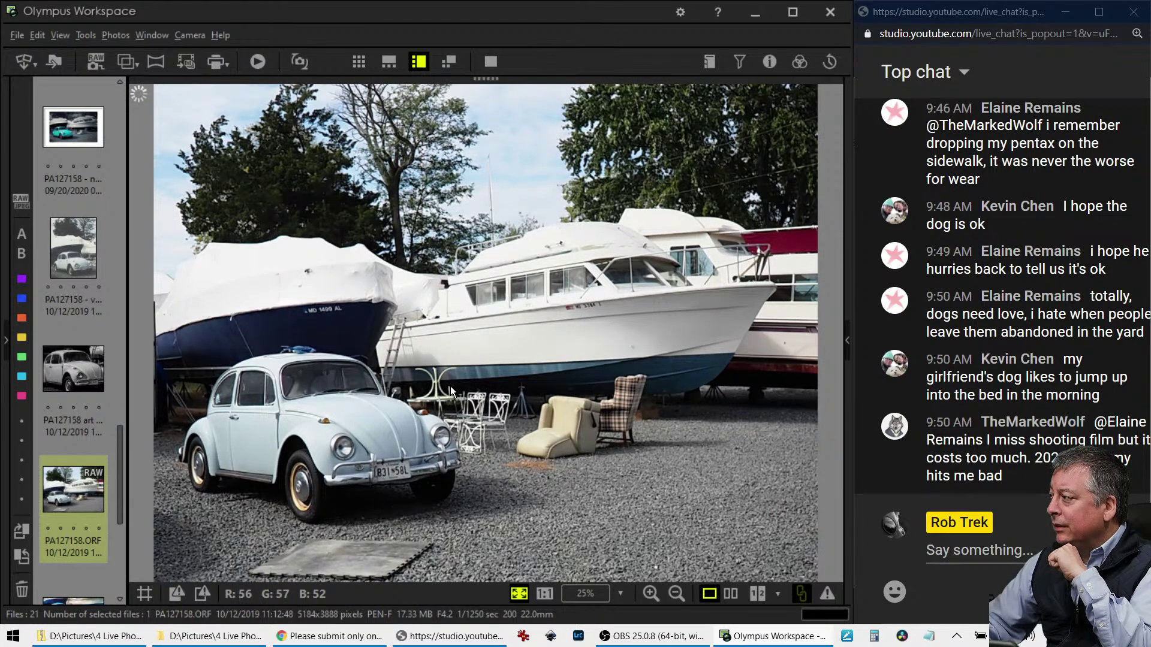
{"action": "left_click", "coordinate": [48, 530]}
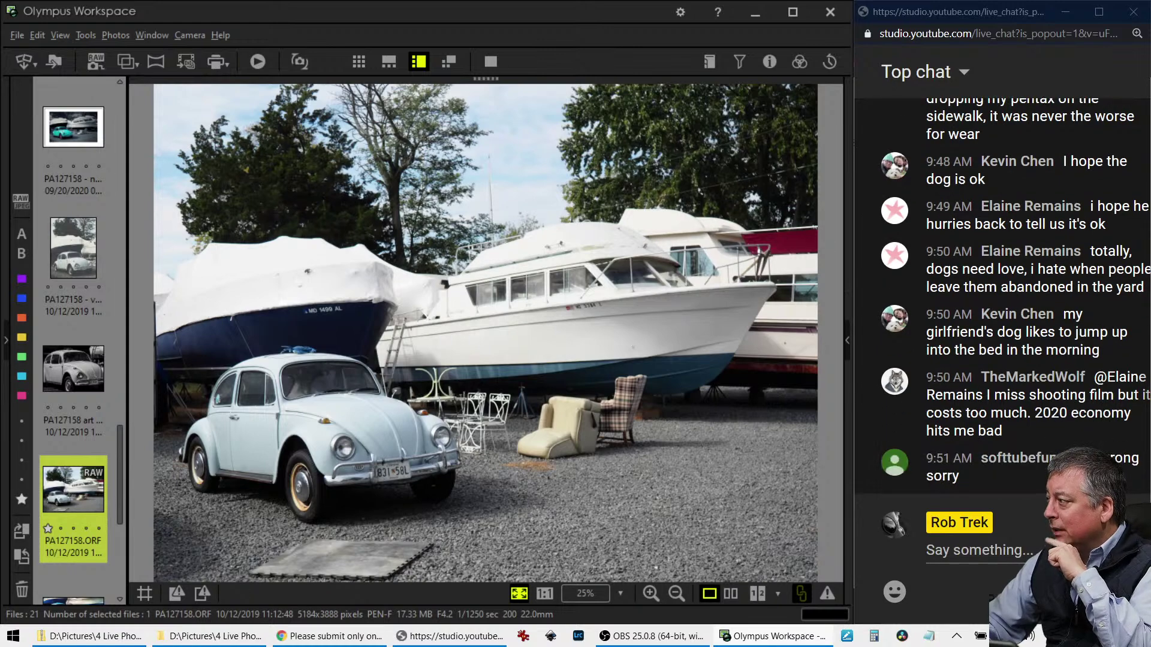
Inspect the original's Beetle headlight and the white boat's hull number at 1:1, returning to the fitted view
{"action": "left_click", "coordinate": [335, 445]}
{"action": "left_click", "coordinate": [335, 449]}
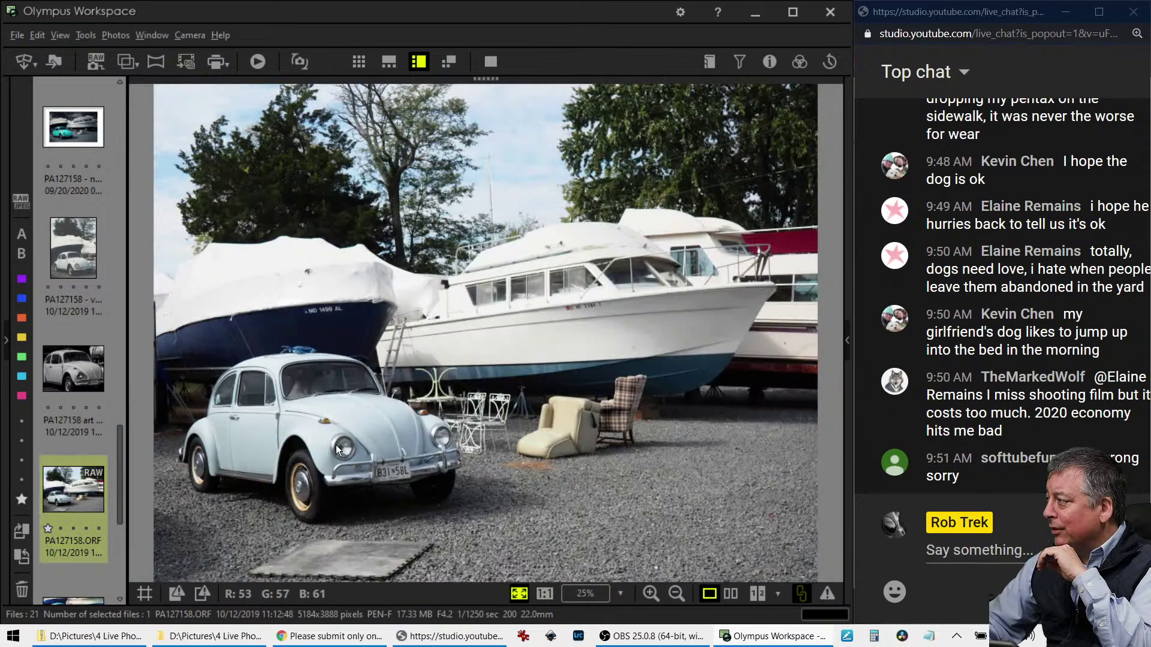
{"action": "left_click", "coordinate": [336, 445]}
{"action": "left_click", "coordinate": [366, 427]}
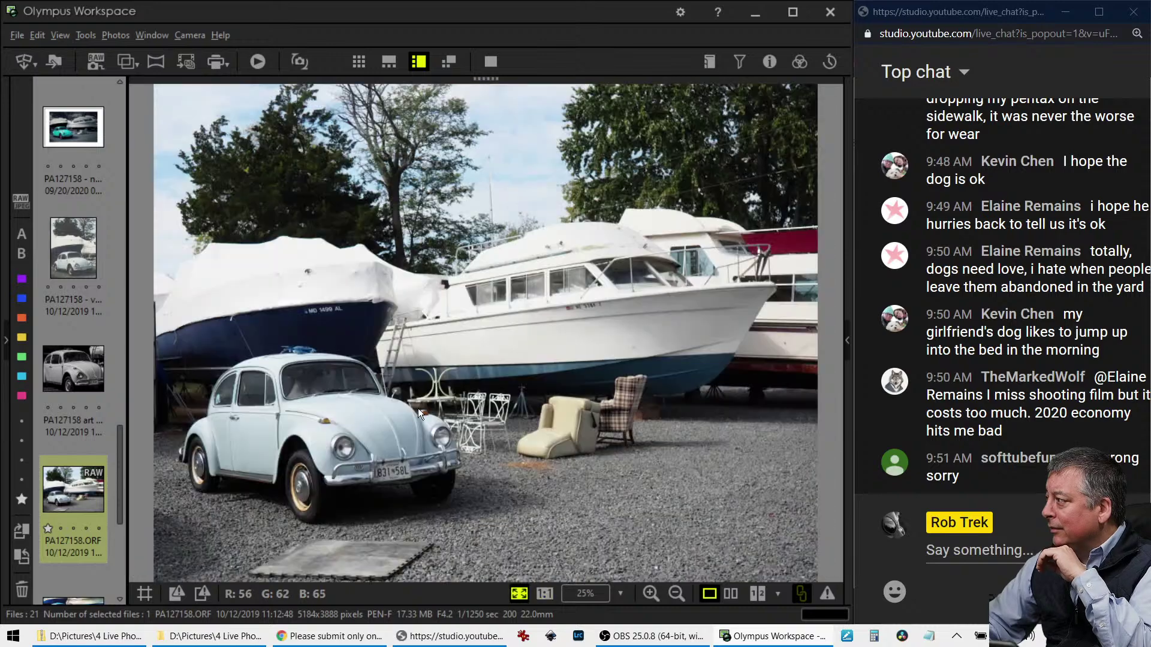
{"action": "left_click", "coordinate": [647, 307]}
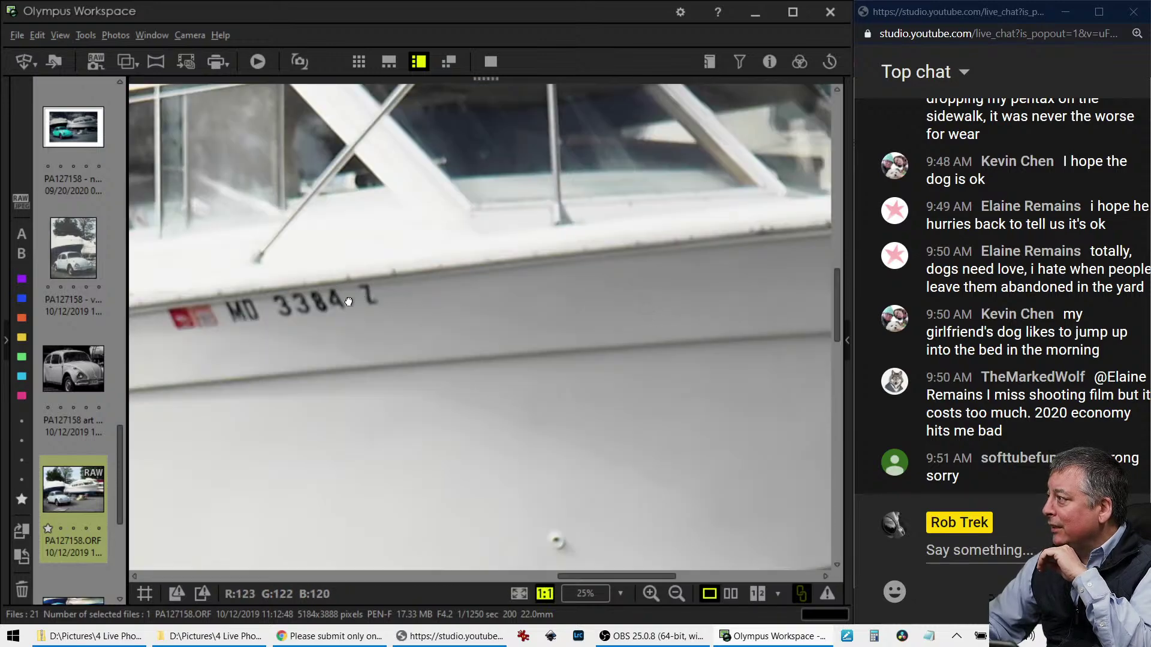
{"action": "left_click_drag", "start_coordinate": [329, 204], "coordinate": [473, 383]}
{"action": "left_click", "coordinate": [473, 383]}
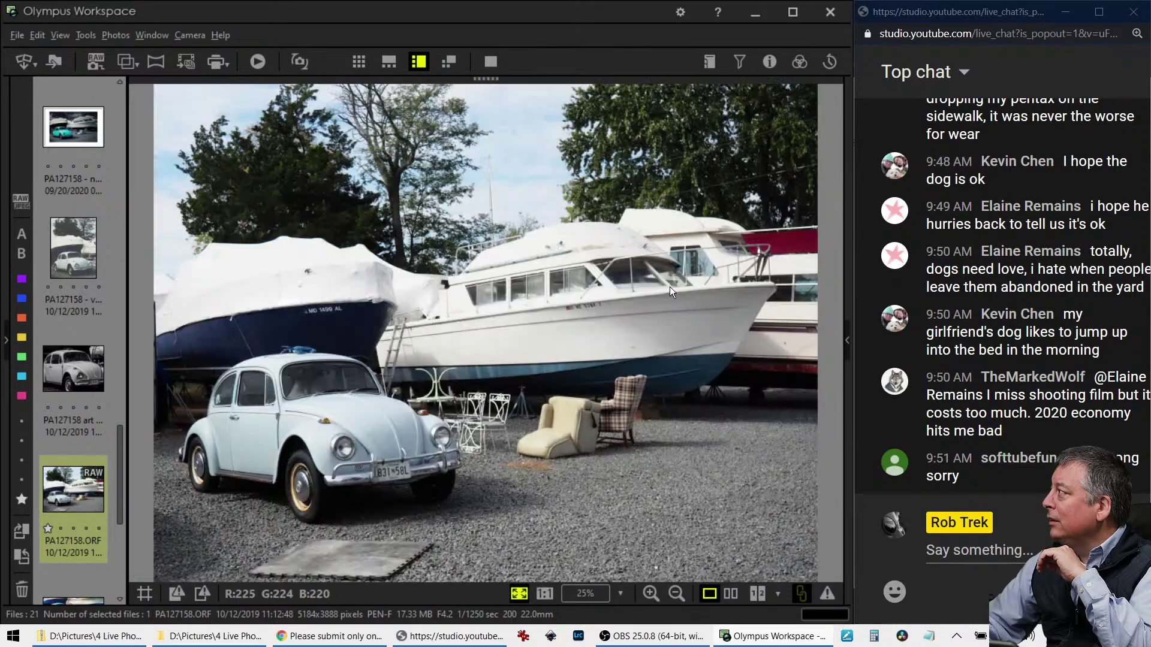
Check the original's histogram and shooting details, hide them again and briefly examine the white garden chairs
{"action": "left_click", "coordinate": [773, 63]}
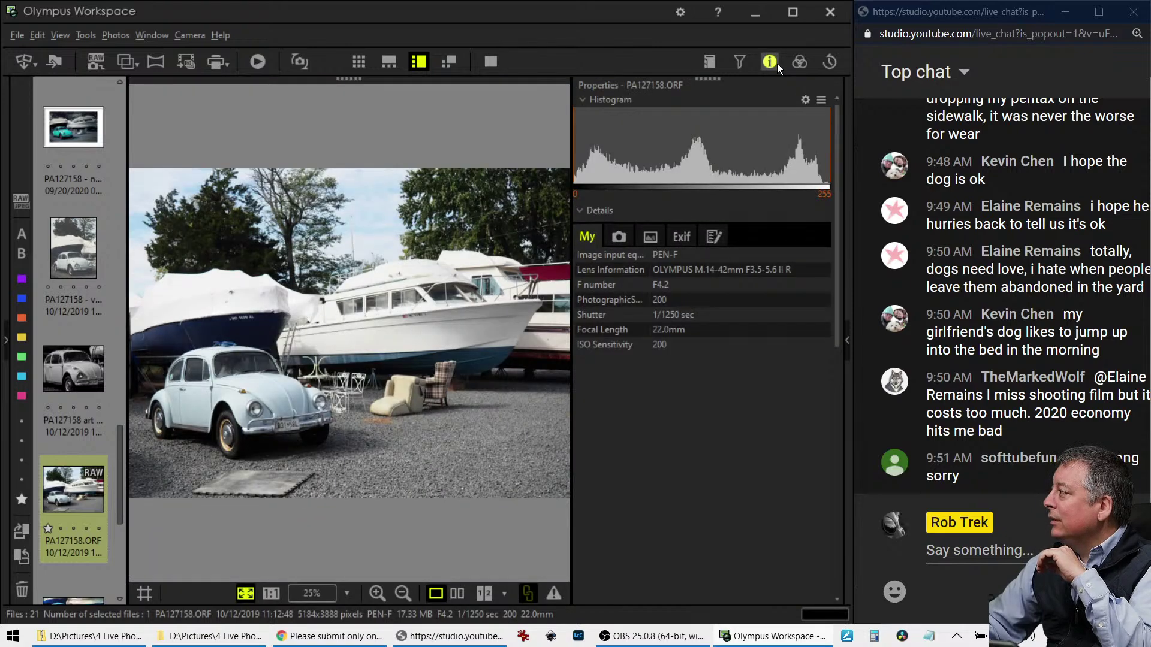
{"action": "left_click", "coordinate": [777, 63]}
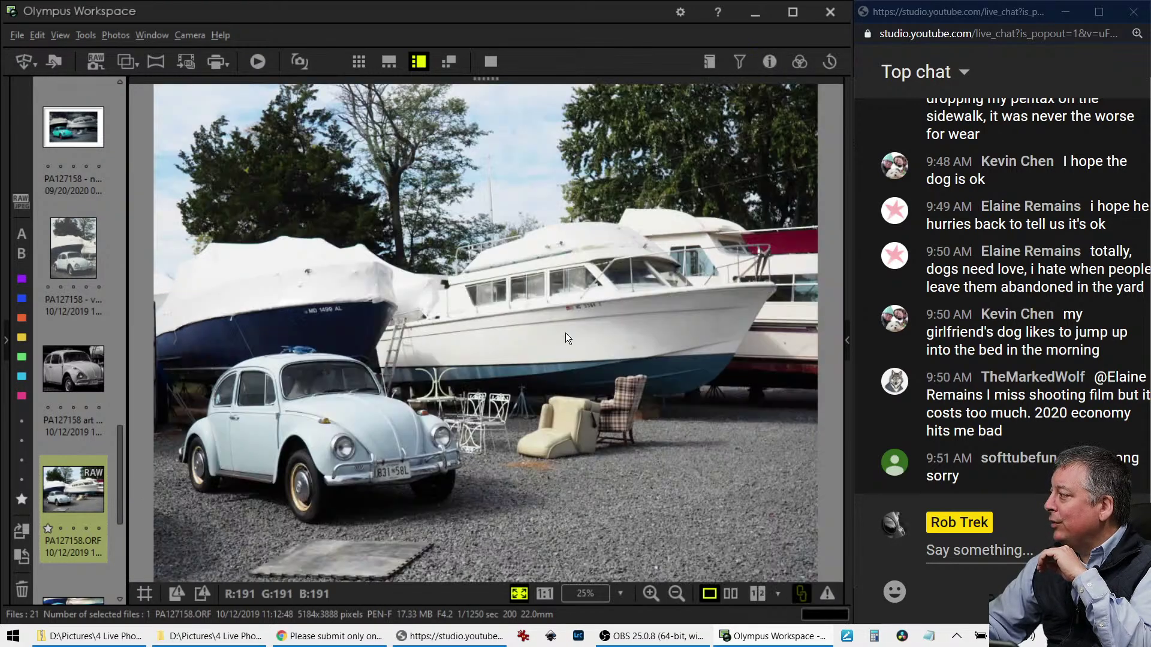
{"action": "left_click", "coordinate": [492, 411]}
{"action": "left_click", "coordinate": [482, 418]}
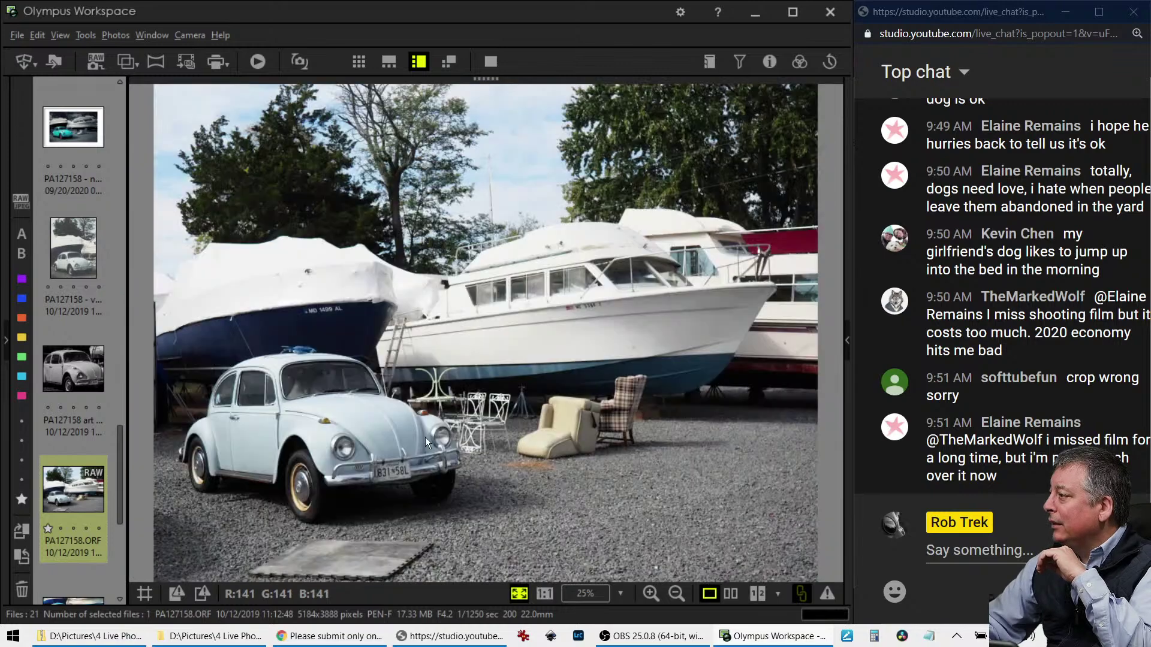
Open the wide, saturated turquoise Beetle edit and compare it with the black-and-white crop and the faded portrait-format edit
{"action": "scroll", "coordinate": [81, 475], "scroll_direction": "down", "scroll_amount": 2}
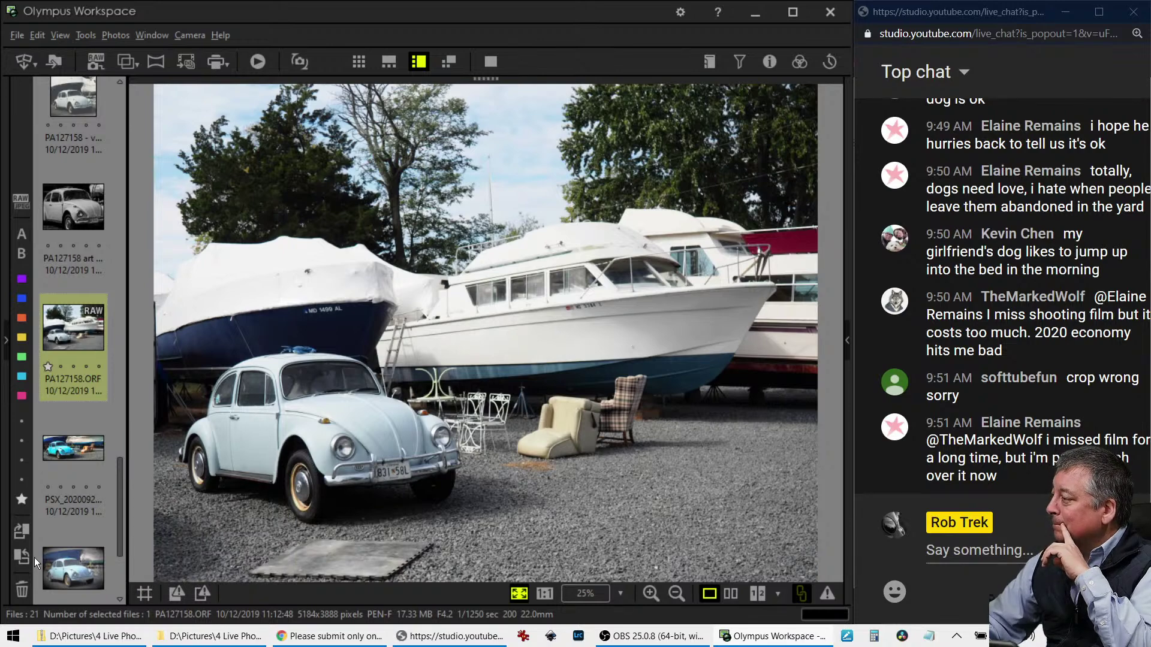
{"action": "left_click", "coordinate": [105, 456]}
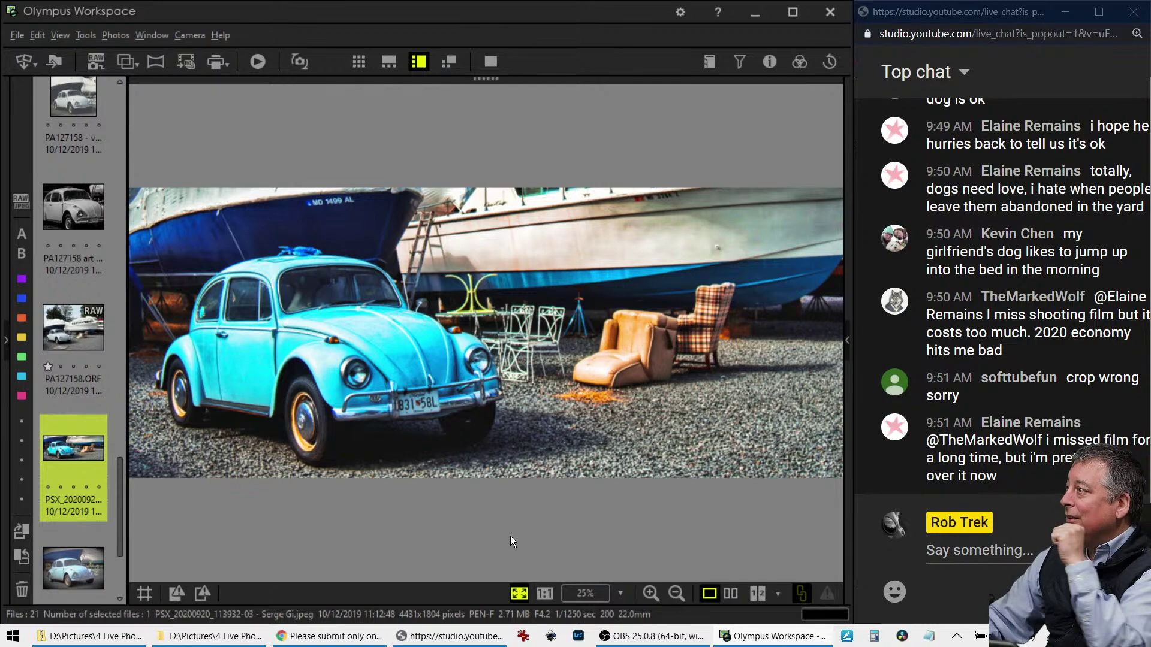
{"action": "left_click", "coordinate": [101, 211]}
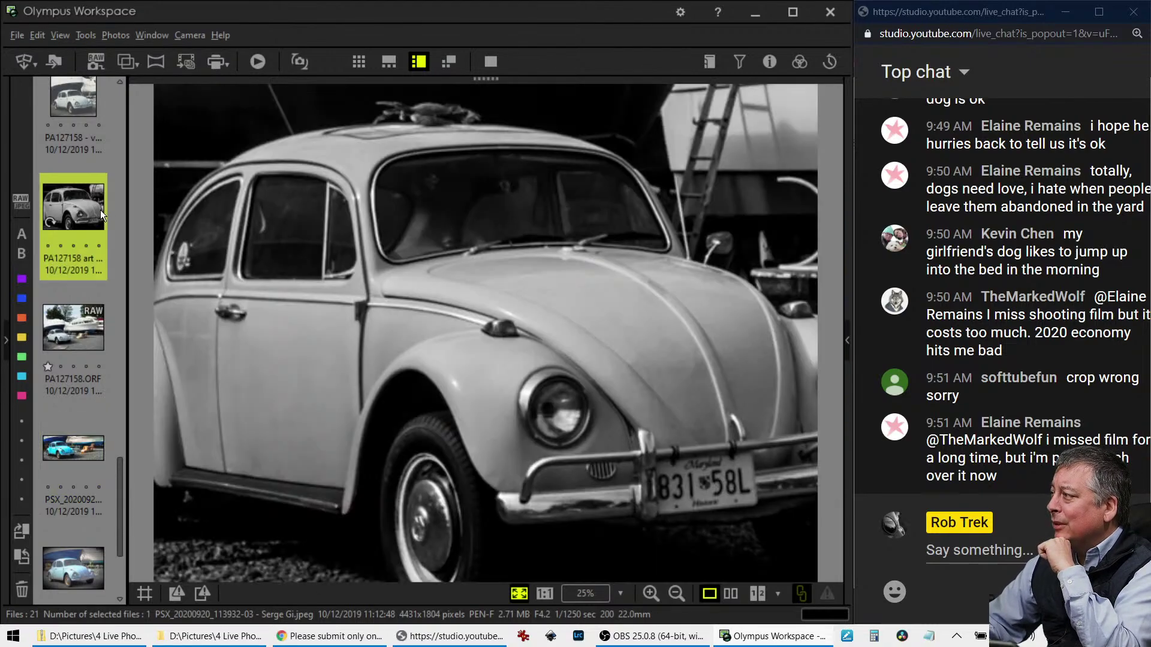
{"action": "left_click", "coordinate": [74, 447]}
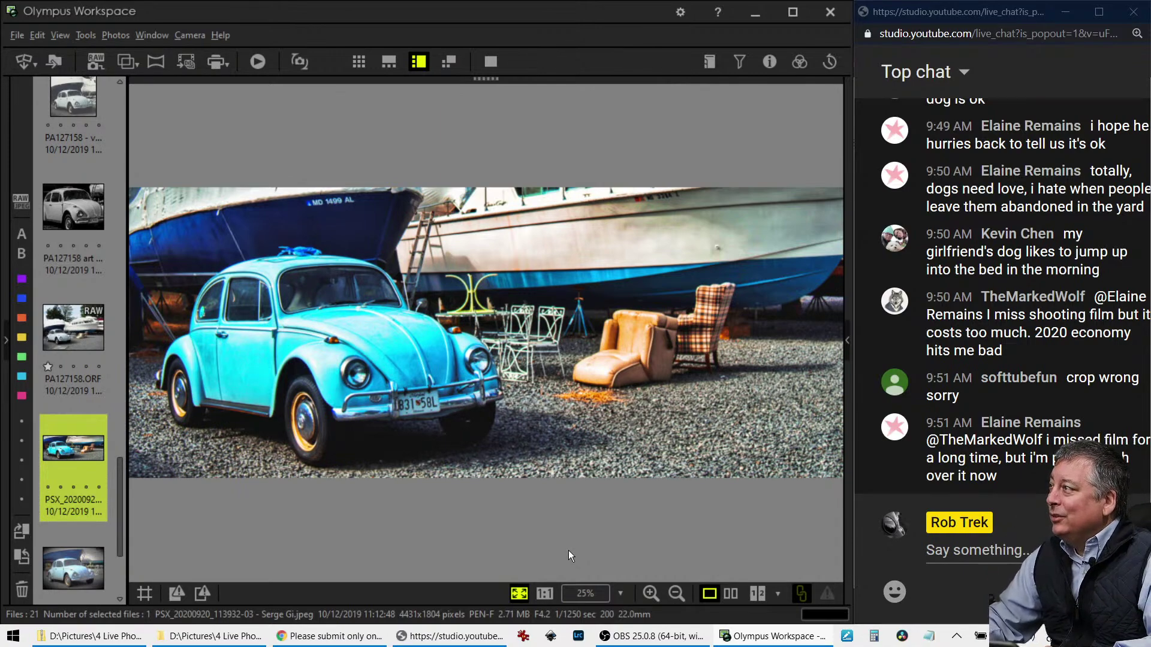
{"action": "left_click", "coordinate": [88, 110]}
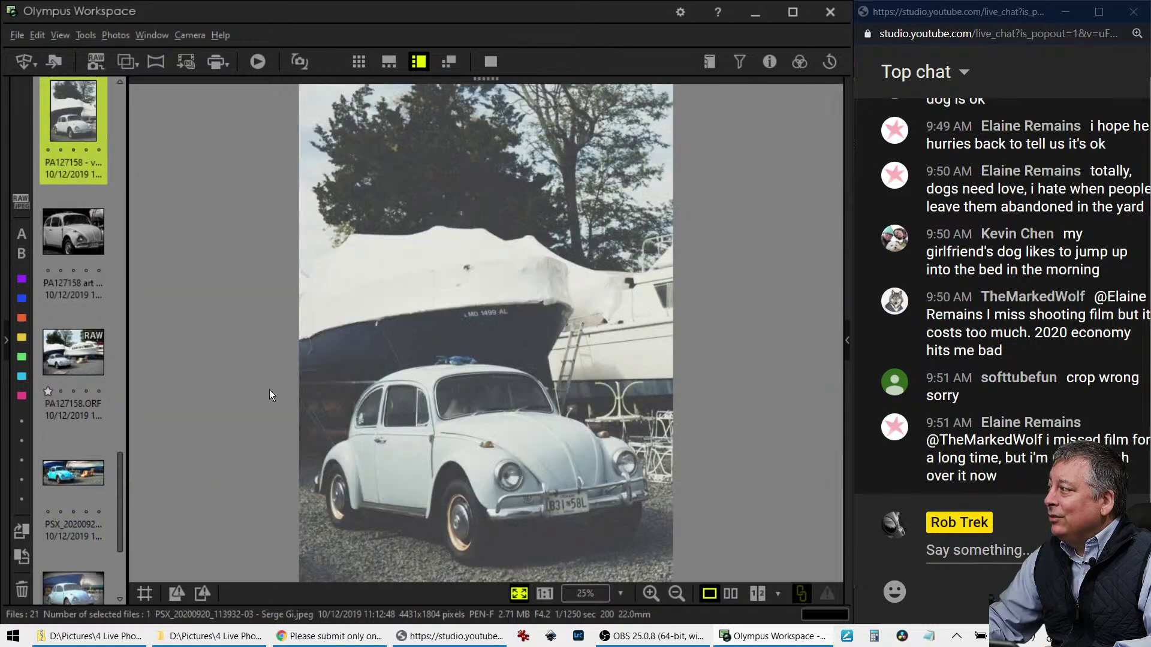
{"action": "left_click", "coordinate": [85, 483]}
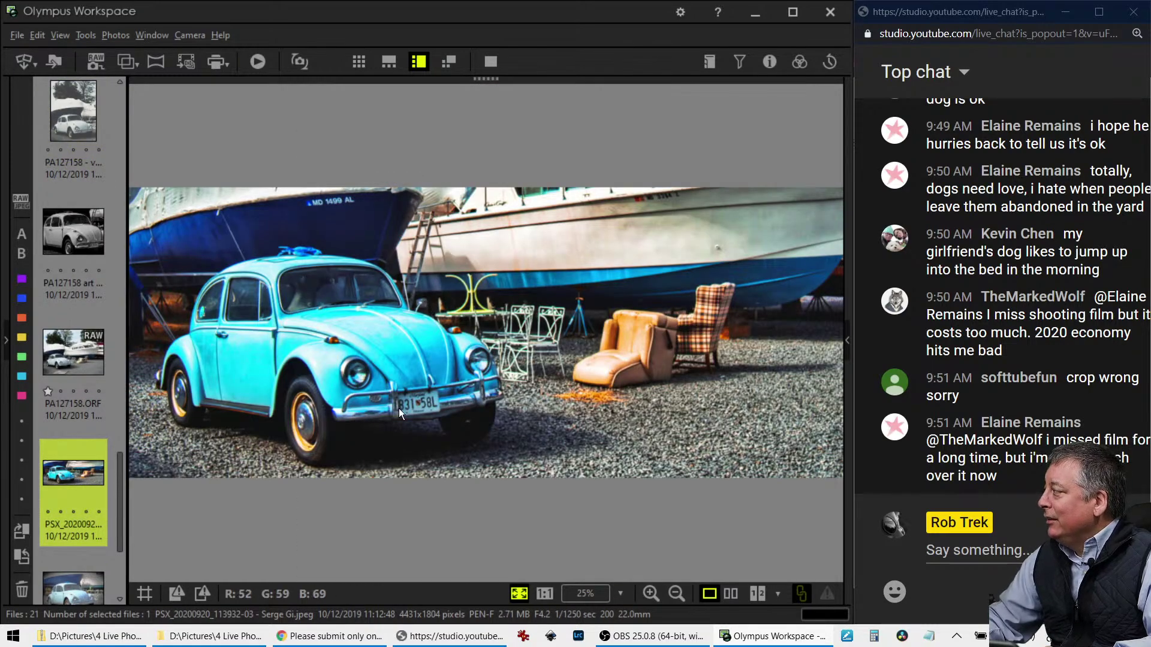
Open the light-blue Beetle edit with the dark vignette and compare it with the muted vintage-toned edit showing both boats
{"action": "scroll", "coordinate": [84, 547], "scroll_direction": "down", "scroll_amount": 2}
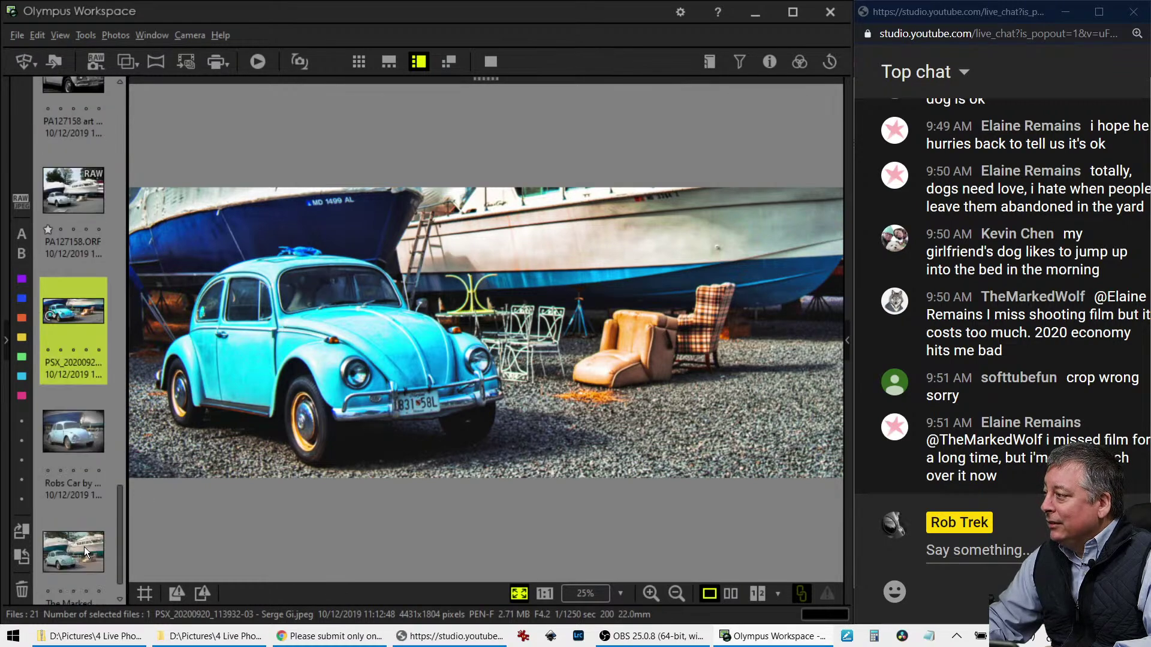
{"action": "left_click", "coordinate": [94, 461]}
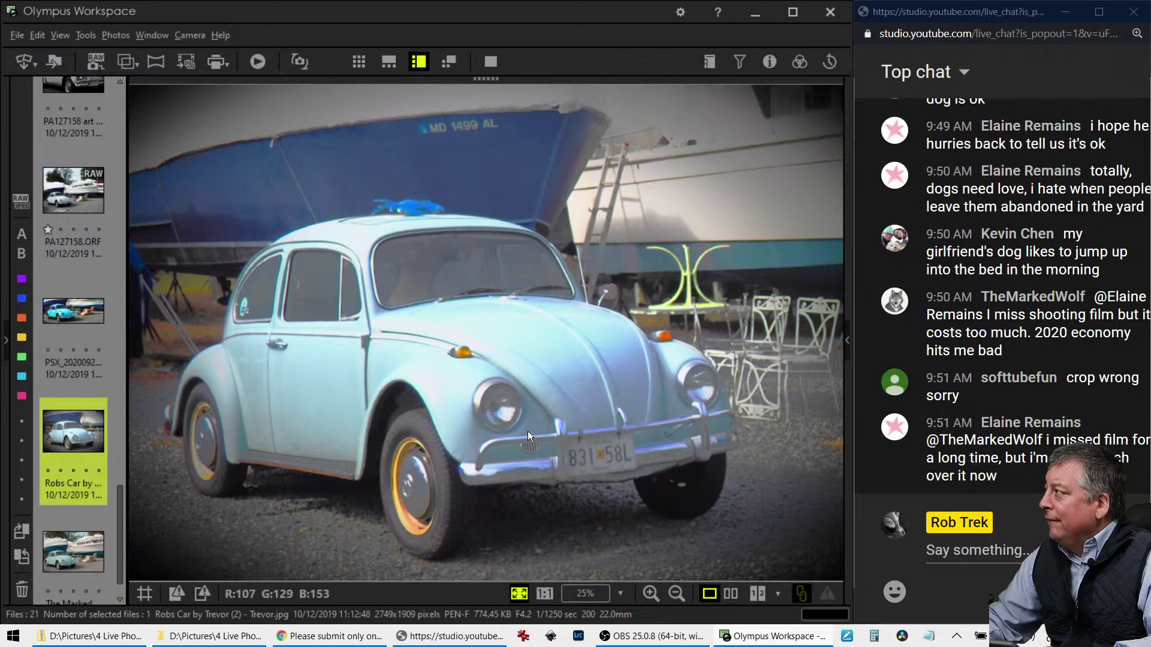
{"action": "left_click", "coordinate": [537, 361]}
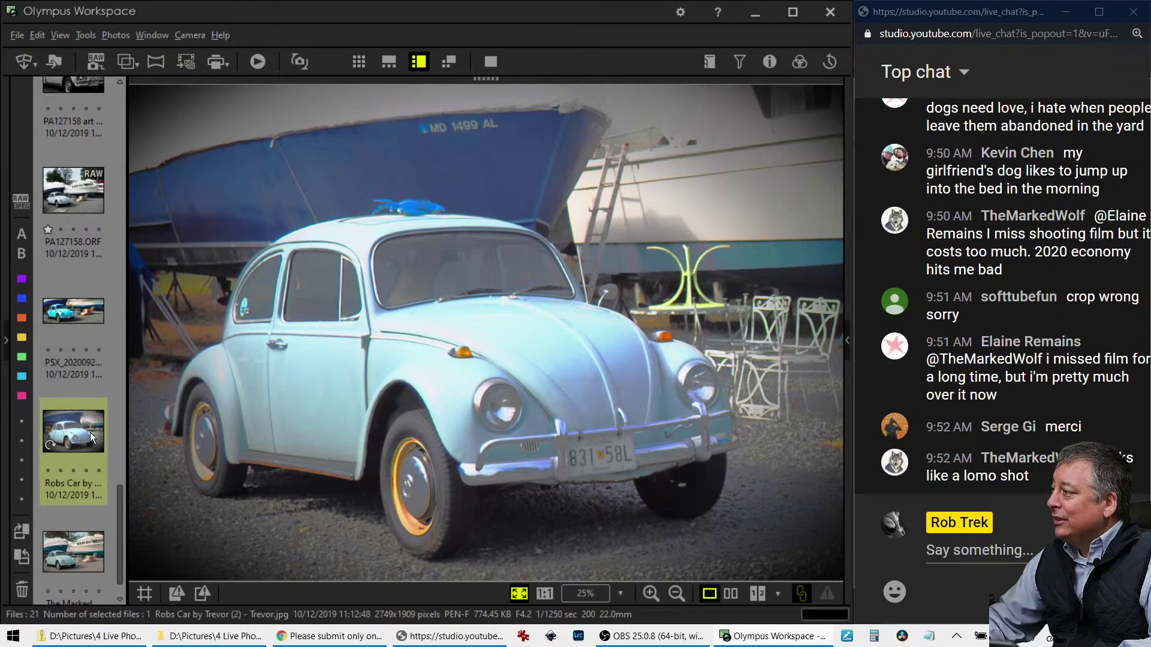
{"action": "scroll", "coordinate": [78, 510], "scroll_direction": "down", "scroll_amount": 1}
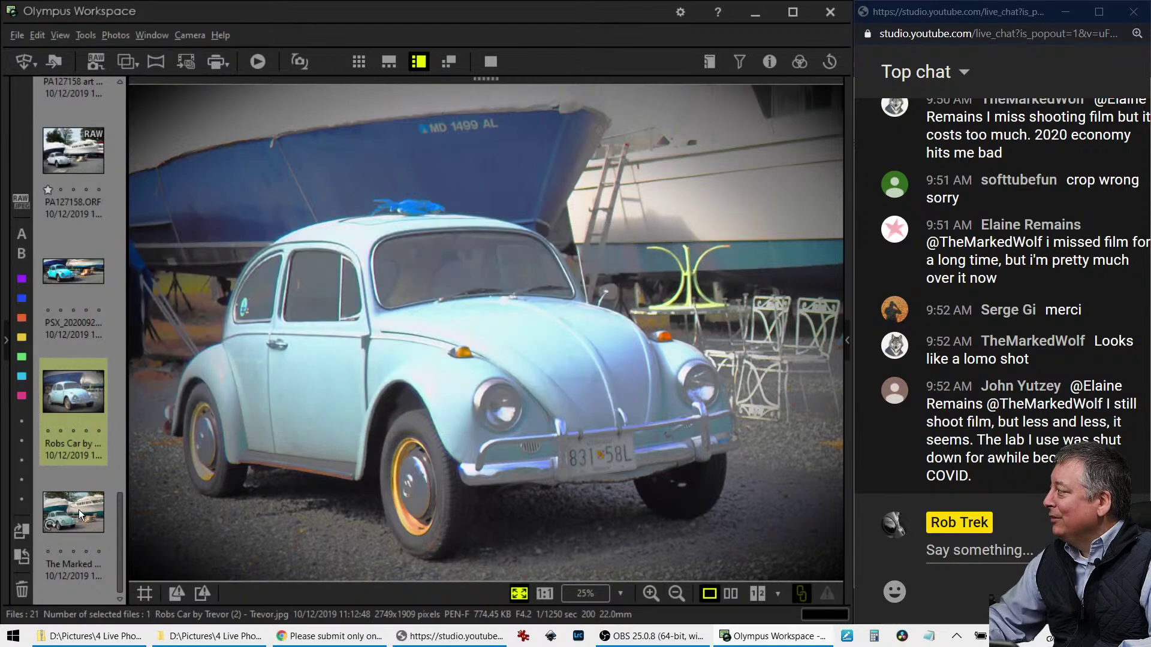
{"action": "left_click", "coordinate": [78, 509]}
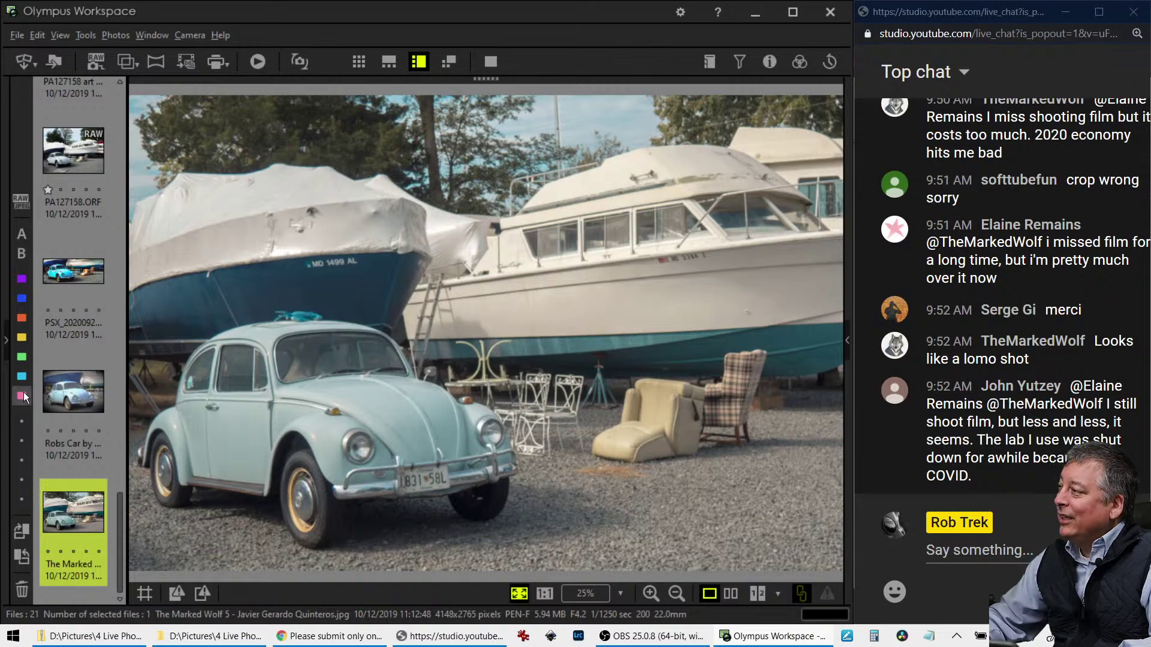
{"action": "left_click", "coordinate": [103, 375]}
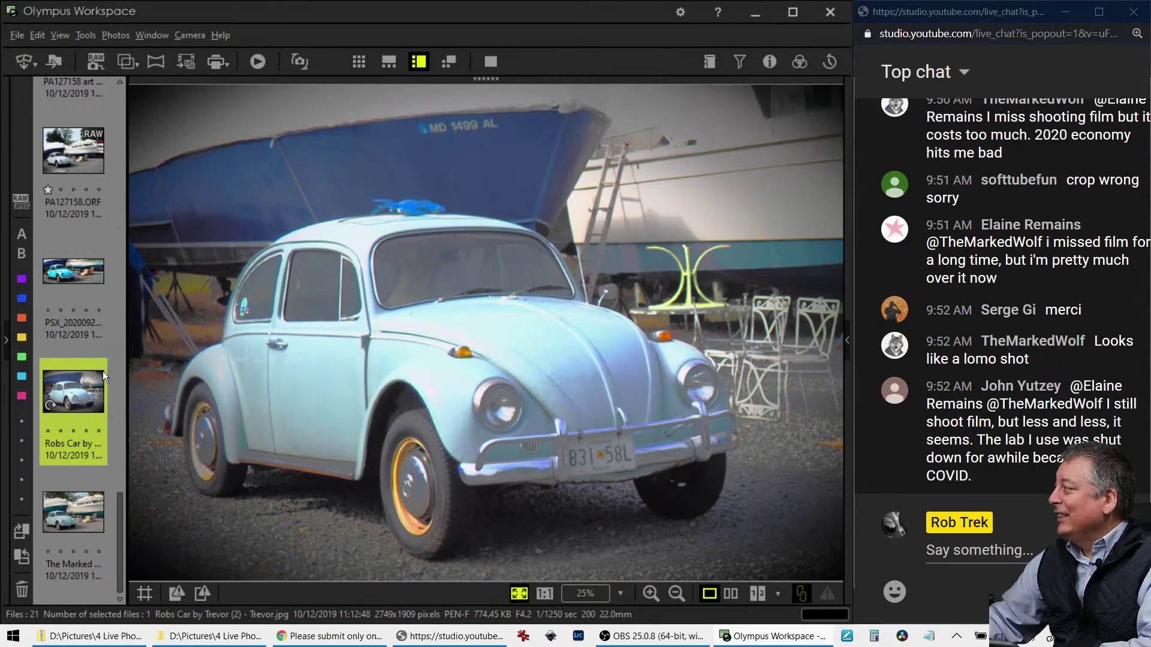
{"action": "left_click", "coordinate": [63, 506]}
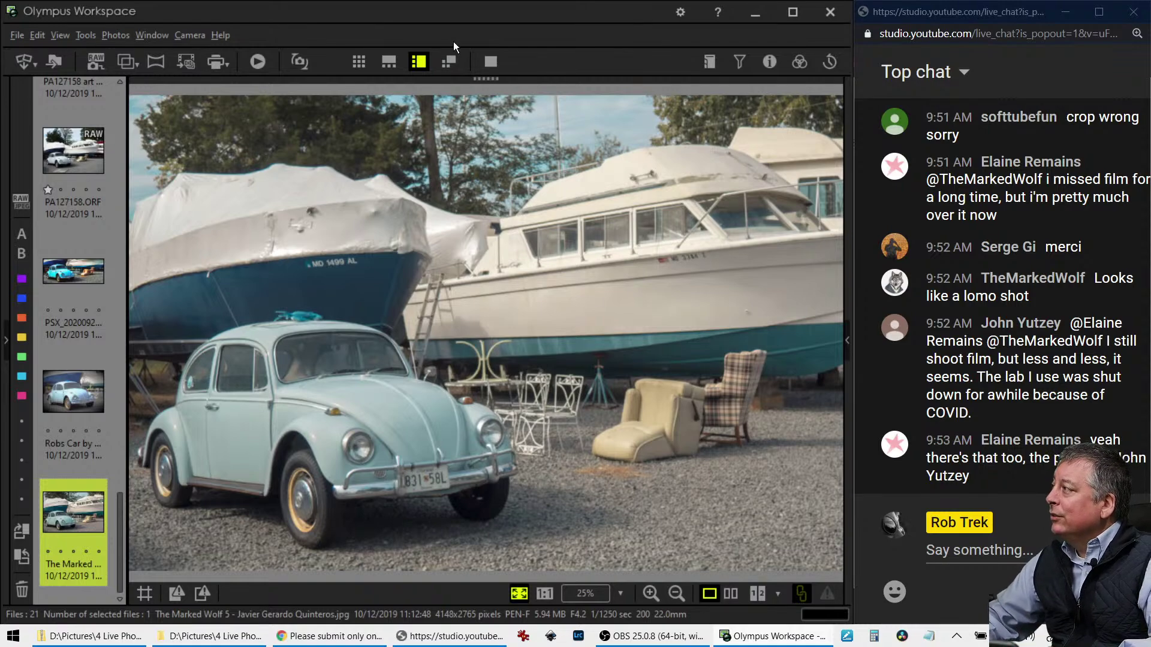
Find the original PA127158.ORF in the thumbnail overview, open it and show its crop and tilt settings for editing
{"action": "left_click", "coordinate": [362, 64]}
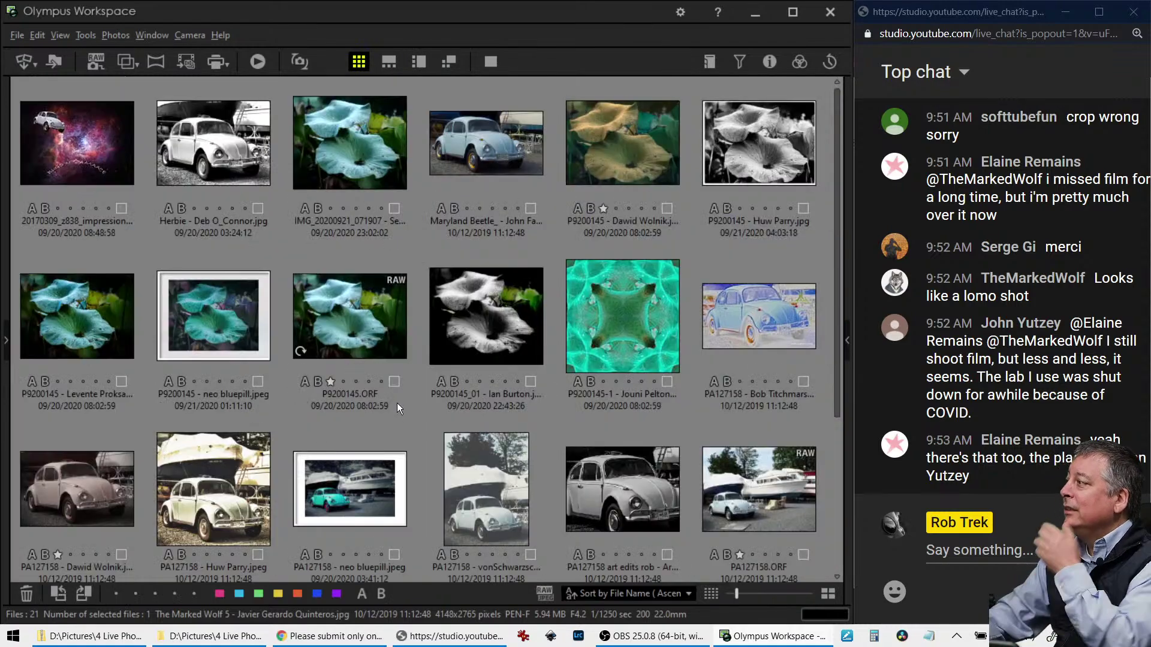
{"action": "scroll", "coordinate": [458, 418], "scroll_direction": "down", "scroll_amount": 3}
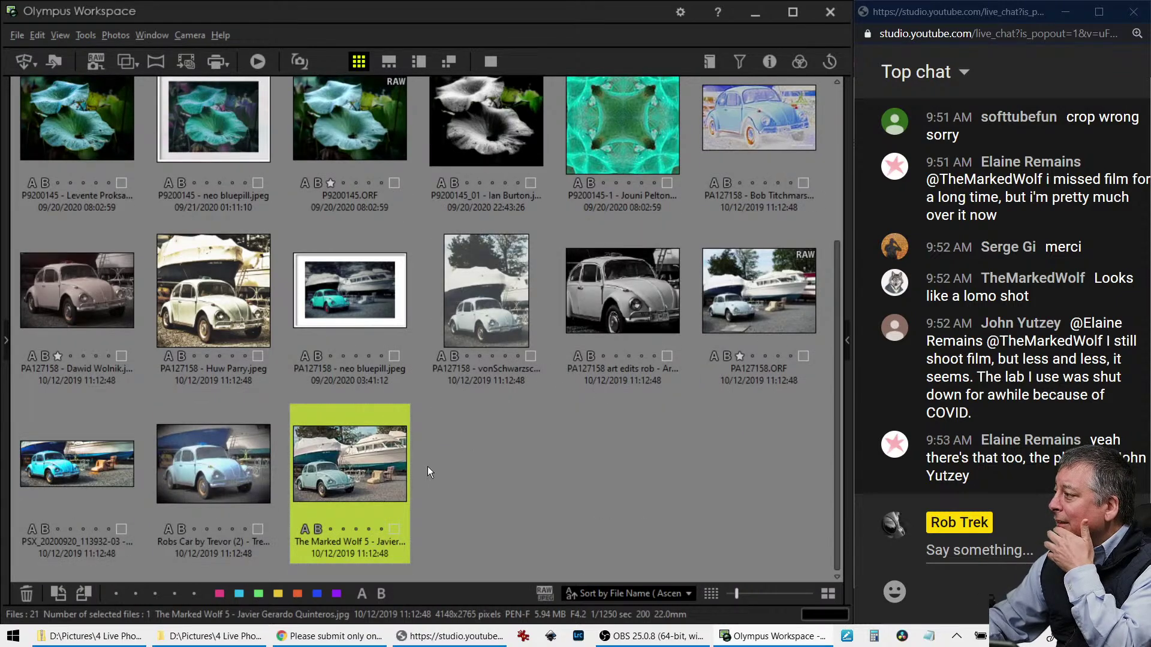
{"action": "double_click", "coordinate": [735, 323]}
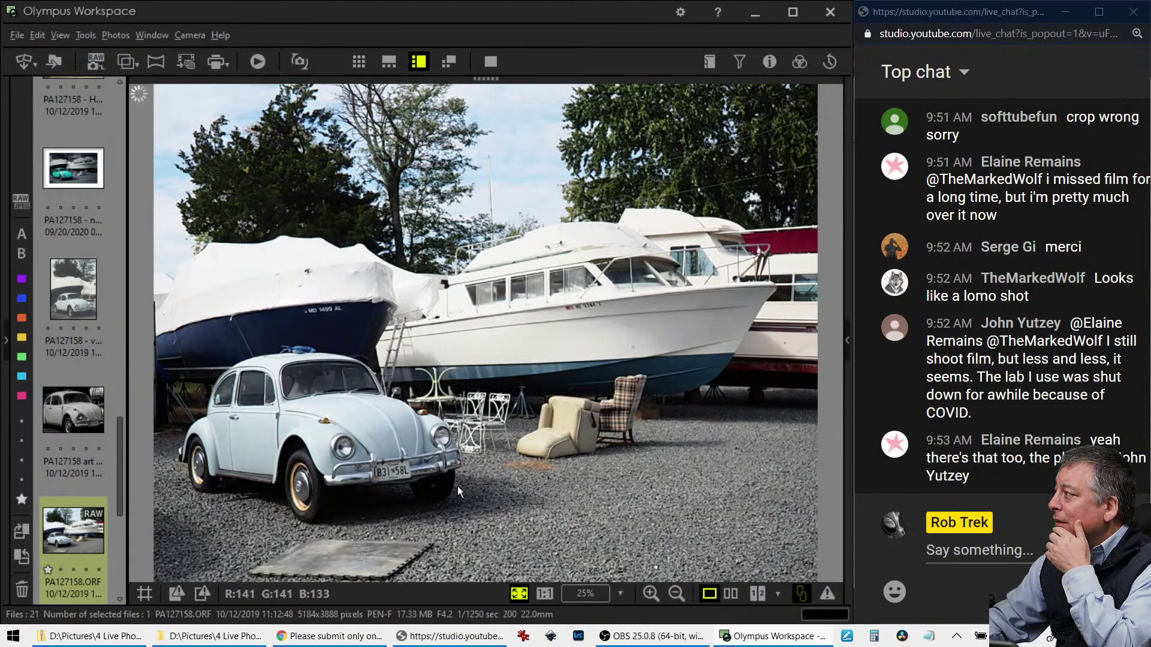
{"action": "left_click", "coordinate": [802, 60]}
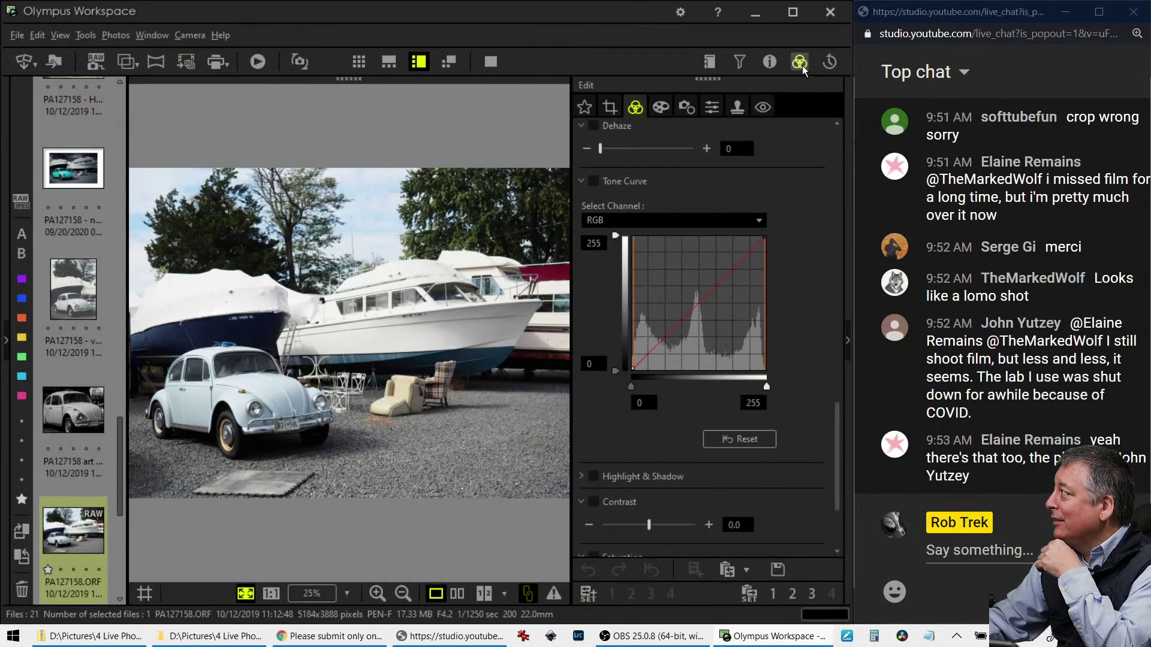
{"action": "left_click", "coordinate": [616, 109]}
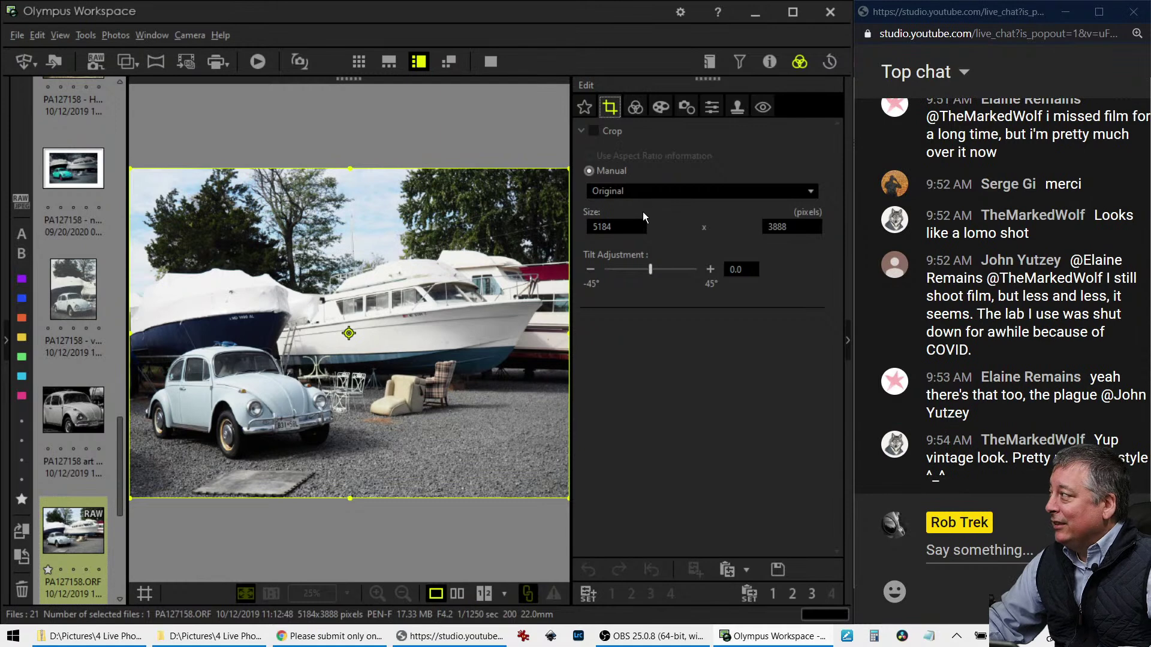
Tilt the original Beetle photo clockwise and fine-tune the tilt adjustment to 2.0
{"action": "left_click", "coordinate": [652, 271]}
{"action": "left_click_drag", "start_coordinate": [653, 273], "coordinate": [654, 272]}
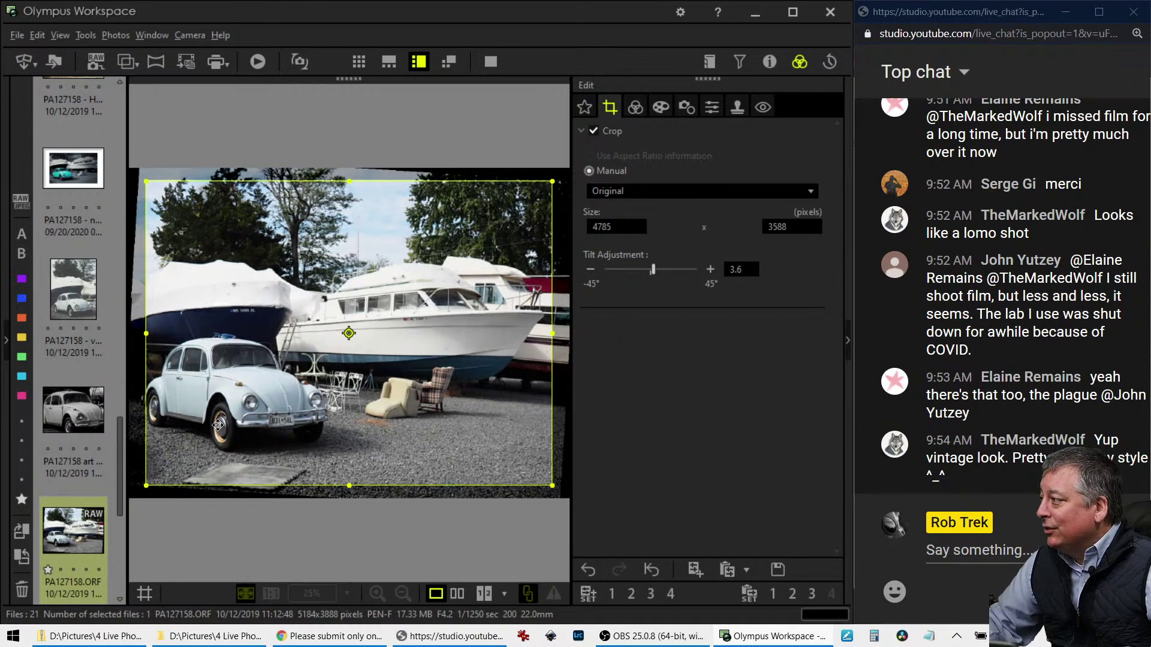
{"action": "left_click", "coordinate": [591, 272]}
{"action": "left_click", "coordinate": [592, 273]}
{"action": "left_click", "coordinate": [592, 272]}
{"action": "left_click", "coordinate": [592, 272]}
{"action": "left_click", "coordinate": [592, 272]}
{"action": "left_click", "coordinate": [591, 270]}
{"action": "left_click", "coordinate": [590, 270]}
{"action": "left_click", "coordinate": [590, 270]}
{"action": "left_click", "coordinate": [590, 271]}
{"action": "left_click", "coordinate": [591, 271]}
{"action": "left_click", "coordinate": [590, 270]}
{"action": "left_click", "coordinate": [590, 271]}
{"action": "left_click", "coordinate": [590, 271]}
{"action": "left_click", "coordinate": [590, 271]}
{"action": "left_click", "coordinate": [591, 270]}
{"action": "left_click", "coordinate": [591, 271]}
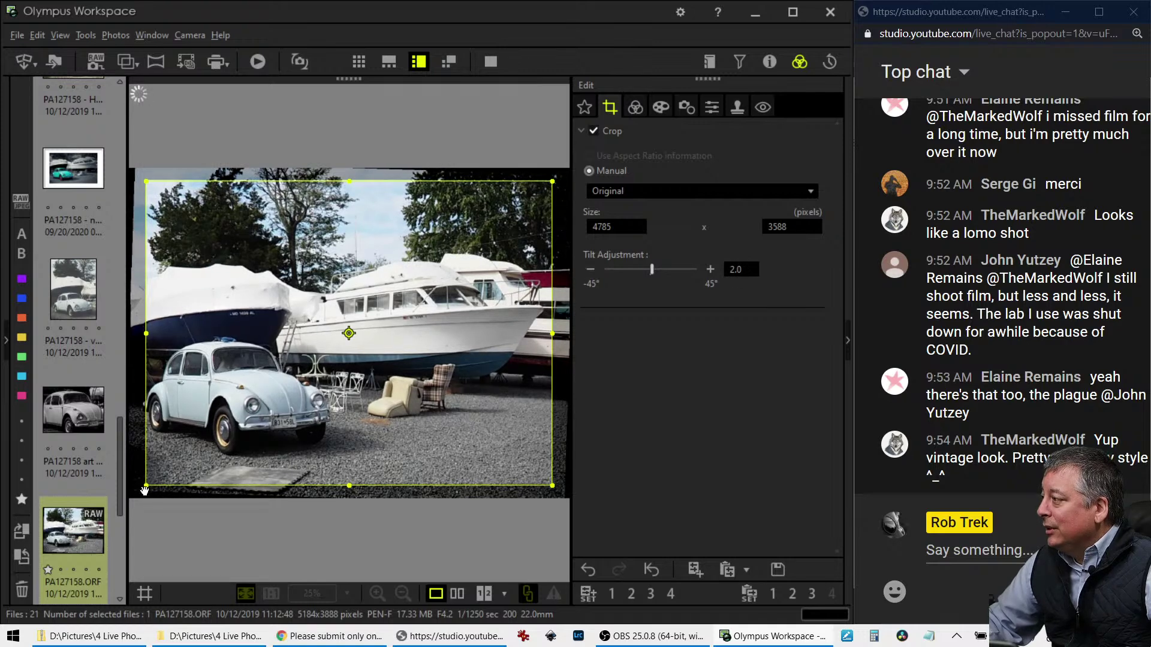
Show the alignment guides, tilt the photo to 4.1 and resize the crop frame to 4693 x 3403 pixels
{"action": "left_click_drag", "start_coordinate": [147, 485], "coordinate": [140, 425]}
{"action": "left_click", "coordinate": [142, 597]}
{"action": "left_click_drag", "start_coordinate": [652, 268], "coordinate": [657, 271]}
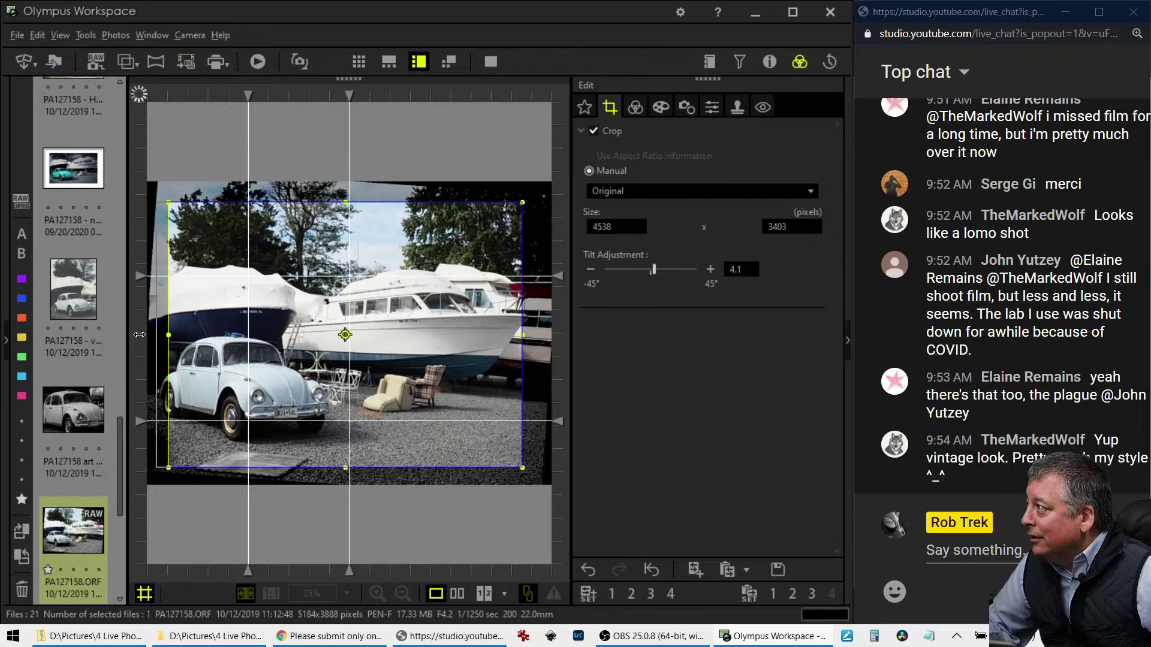
{"action": "left_click_drag", "start_coordinate": [138, 335], "coordinate": [157, 335]}
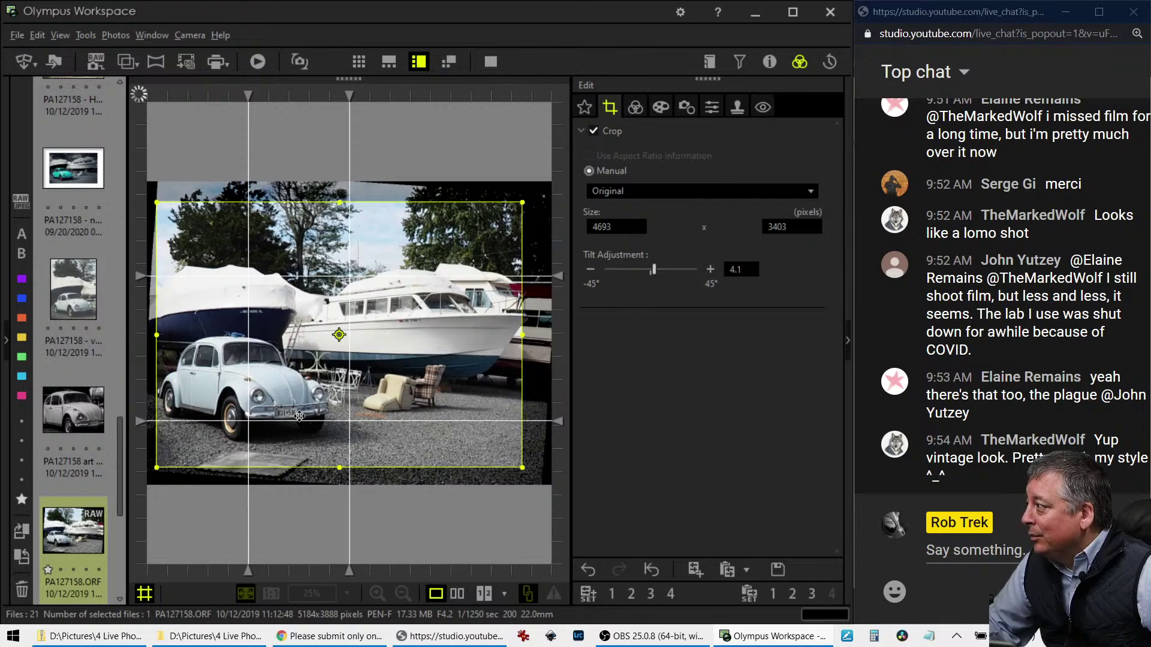
Increase the tilt to 5.0 and preview the cropped photo with the alignment guides hidden
{"action": "left_click", "coordinate": [711, 269]}
{"action": "left_click", "coordinate": [713, 269]}
{"action": "left_click", "coordinate": [713, 269]}
{"action": "left_click", "coordinate": [713, 269]}
{"action": "left_click", "coordinate": [713, 269]}
{"action": "left_click", "coordinate": [713, 269]}
{"action": "left_click", "coordinate": [713, 269]}
{"action": "left_click", "coordinate": [714, 269]}
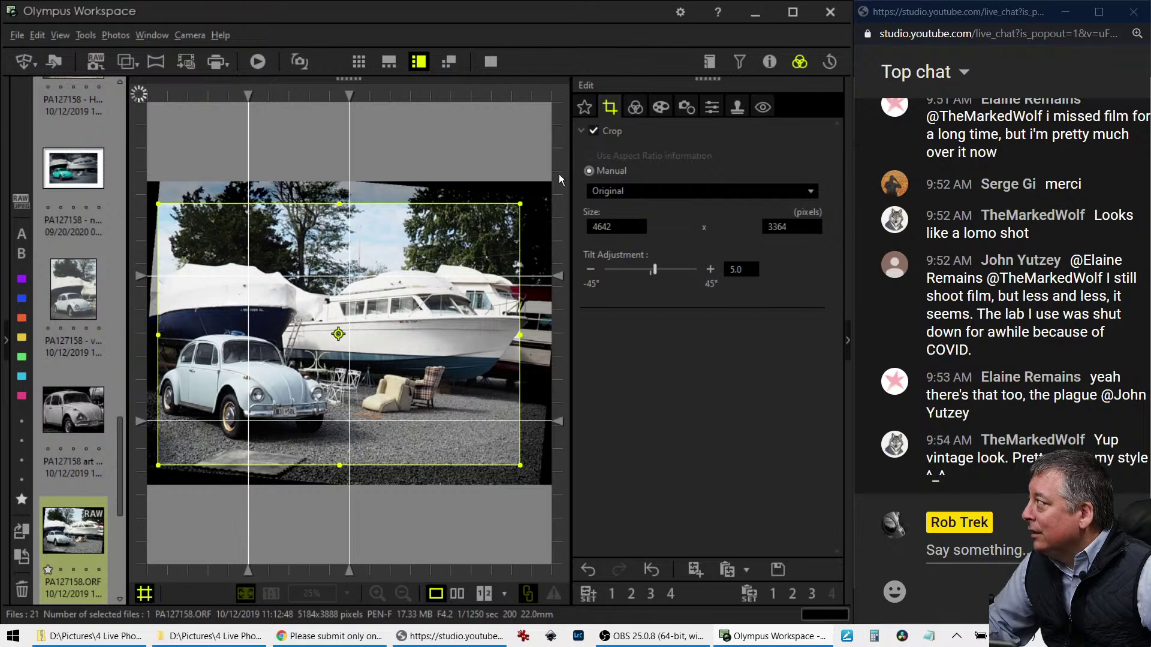
{"action": "left_click", "coordinate": [635, 107]}
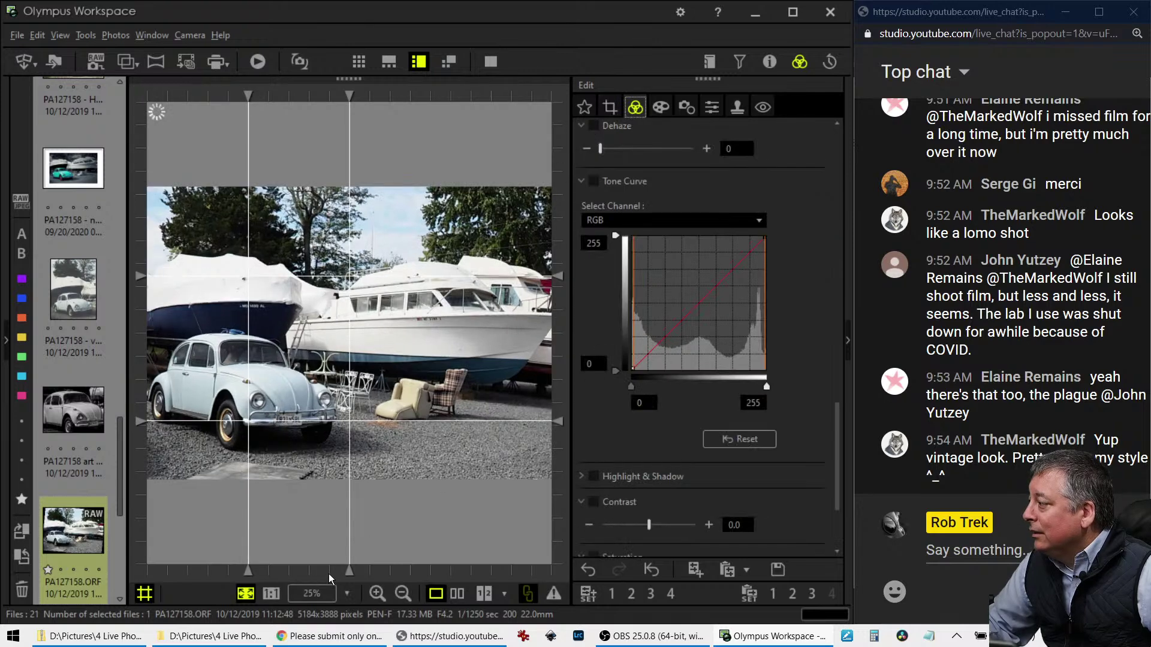
{"action": "left_click", "coordinate": [145, 593]}
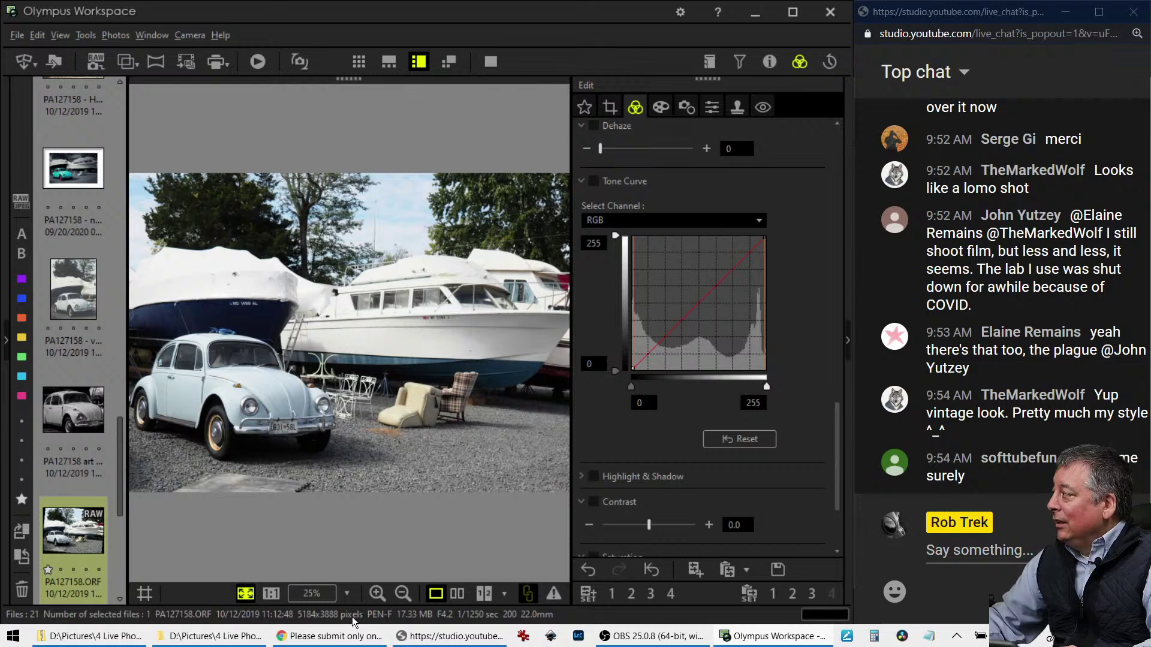
Return to the crop with the alignment guides shown and move the left vertical guide to 18%
{"action": "left_click", "coordinate": [609, 107]}
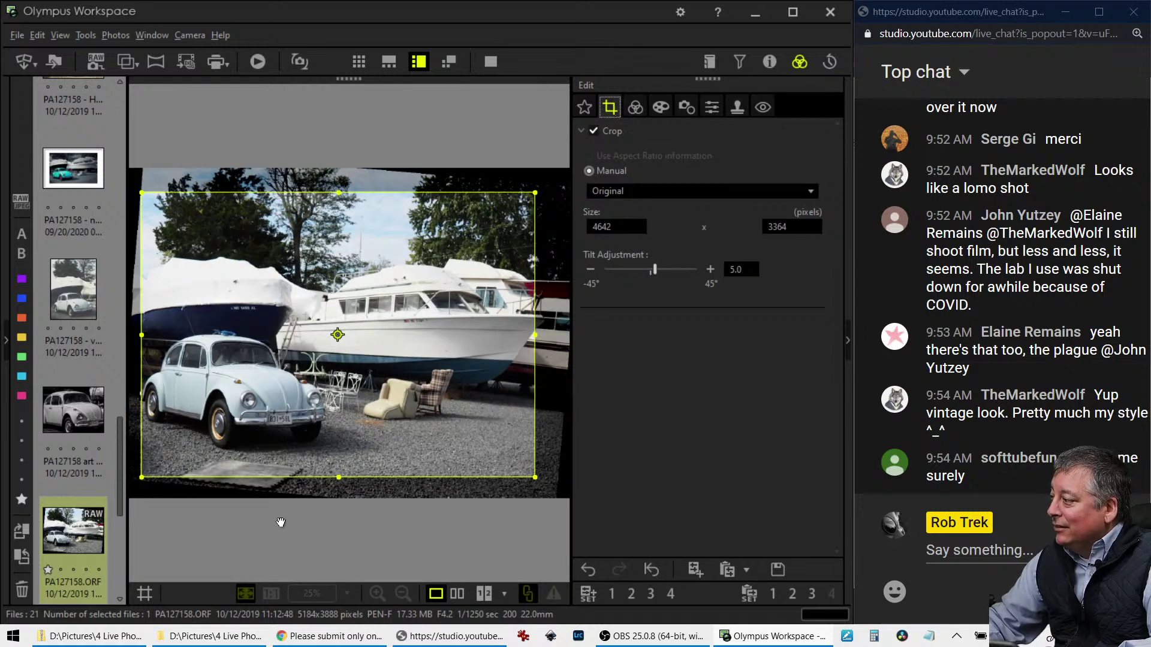
{"action": "left_click", "coordinate": [145, 593]}
{"action": "left_click_drag", "start_coordinate": [251, 106], "coordinate": [221, 108]}
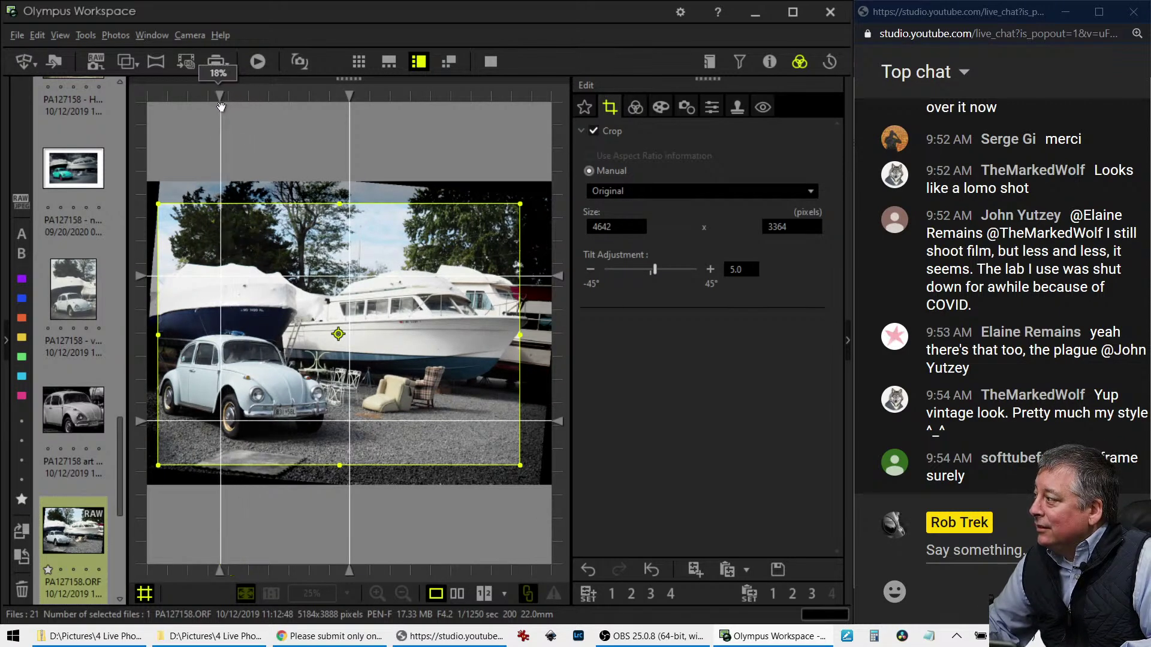
Gradually lower the photo's tilt adjustment to 0.8, using the guides as a reference
{"action": "left_click", "coordinate": [590, 270]}
{"action": "left_click", "coordinate": [590, 270]}
{"action": "left_click", "coordinate": [590, 270]}
{"action": "left_click", "coordinate": [591, 270]}
{"action": "left_click", "coordinate": [590, 270]}
{"action": "left_click", "coordinate": [590, 269]}
{"action": "left_click", "coordinate": [591, 270]}
{"action": "left_click", "coordinate": [590, 270]}
{"action": "left_click", "coordinate": [591, 269]}
{"action": "left_click", "coordinate": [590, 270]}
{"action": "left_click", "coordinate": [590, 269]}
{"action": "left_click", "coordinate": [590, 270]}
{"action": "left_click", "coordinate": [590, 270]}
{"action": "left_click", "coordinate": [590, 270]}
{"action": "left_click", "coordinate": [591, 270]}
{"action": "left_click", "coordinate": [591, 270]}
{"action": "left_click", "coordinate": [590, 270]}
{"action": "left_click", "coordinate": [591, 270]}
{"action": "left_click", "coordinate": [590, 270]}
{"action": "left_click", "coordinate": [590, 270]}
{"action": "left_click", "coordinate": [591, 269]}
{"action": "left_click", "coordinate": [590, 269]}
{"action": "left_click", "coordinate": [590, 270]}
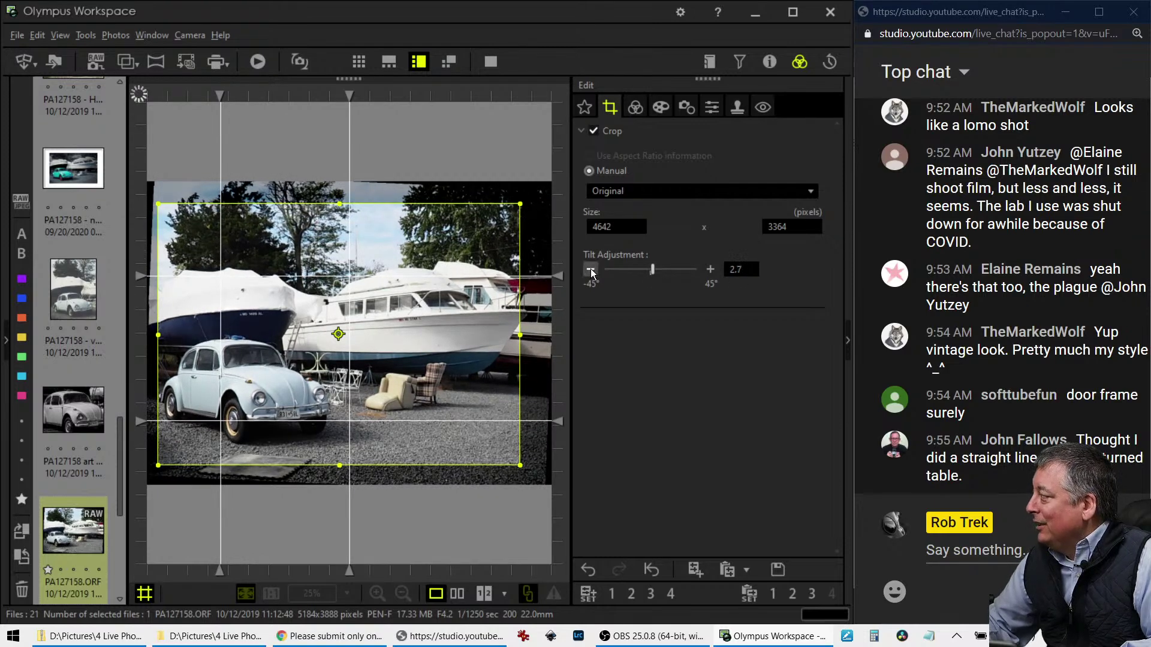
{"action": "left_click", "coordinate": [591, 270]}
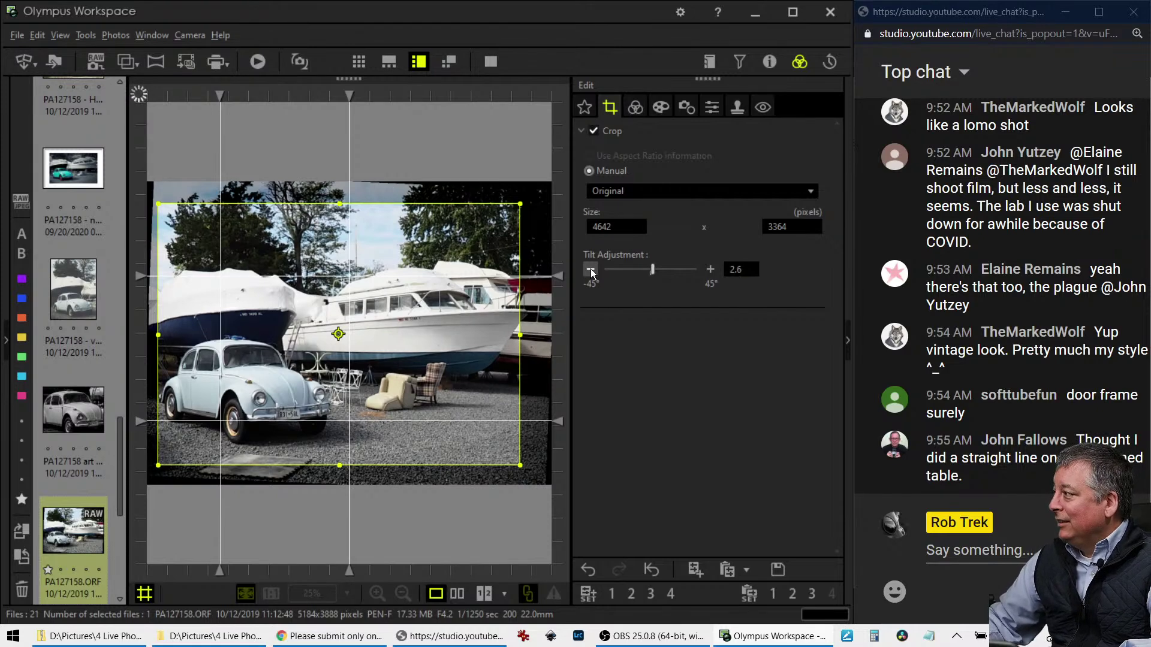
{"action": "left_click", "coordinate": [591, 270]}
{"action": "left_click", "coordinate": [591, 270]}
{"action": "left_click", "coordinate": [590, 270]}
{"action": "left_click", "coordinate": [590, 270]}
{"action": "left_click", "coordinate": [590, 270]}
{"action": "left_click", "coordinate": [590, 270]}
{"action": "left_click", "coordinate": [590, 270]}
{"action": "left_click", "coordinate": [590, 269]}
{"action": "left_click", "coordinate": [590, 269]}
{"action": "left_click", "coordinate": [591, 269]}
{"action": "left_click", "coordinate": [590, 270]}
{"action": "left_click", "coordinate": [590, 270]}
{"action": "left_click", "coordinate": [591, 270]}
{"action": "left_click", "coordinate": [590, 270]}
{"action": "left_click", "coordinate": [590, 270]}
{"action": "left_click", "coordinate": [591, 270]}
{"action": "left_click", "coordinate": [590, 270]}
{"action": "left_click", "coordinate": [591, 270]}
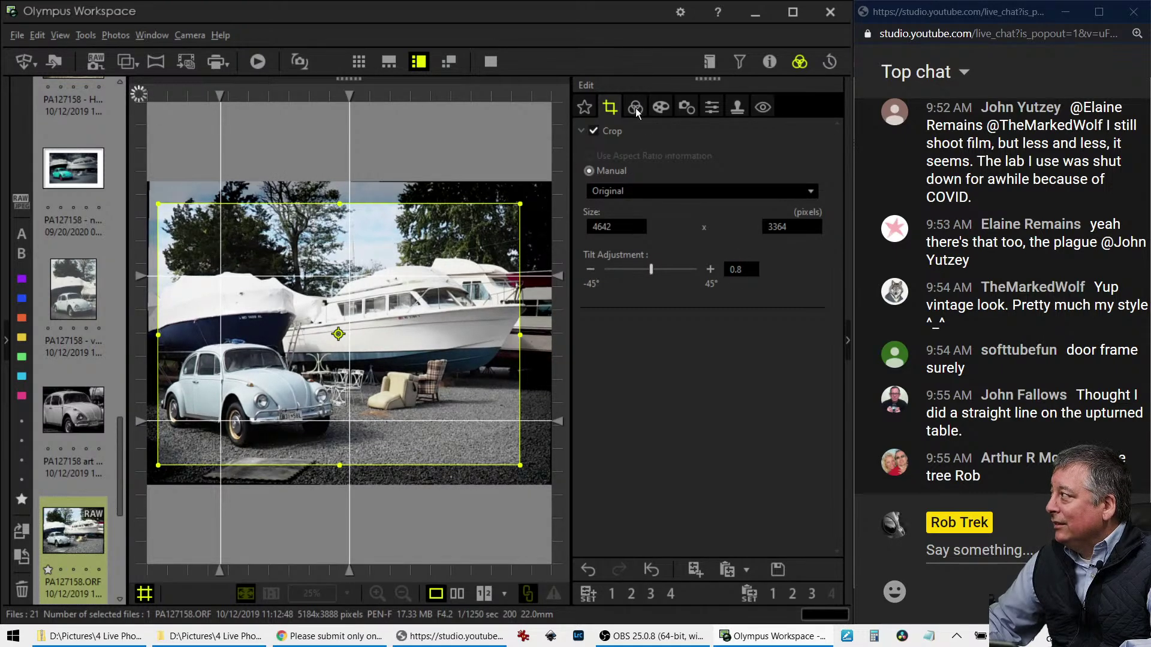
Preview the straightened crop without the guides and inspect the mast against the sky at 1:1, returning to the fitted view
{"action": "left_click", "coordinate": [635, 107]}
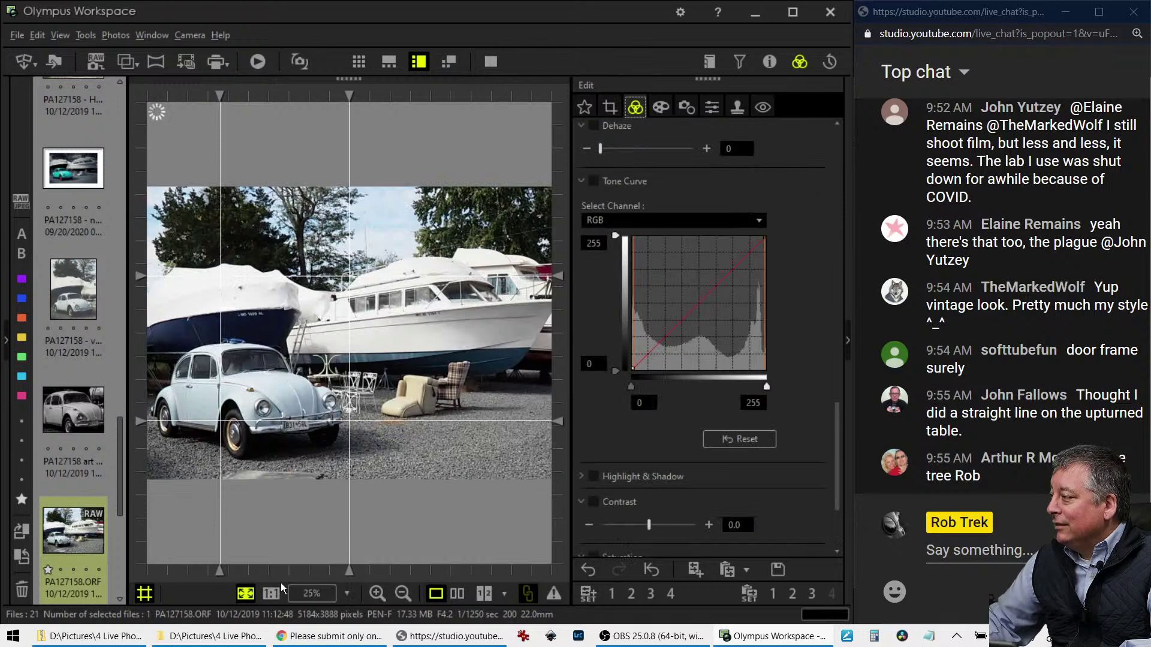
{"action": "left_click", "coordinate": [144, 594]}
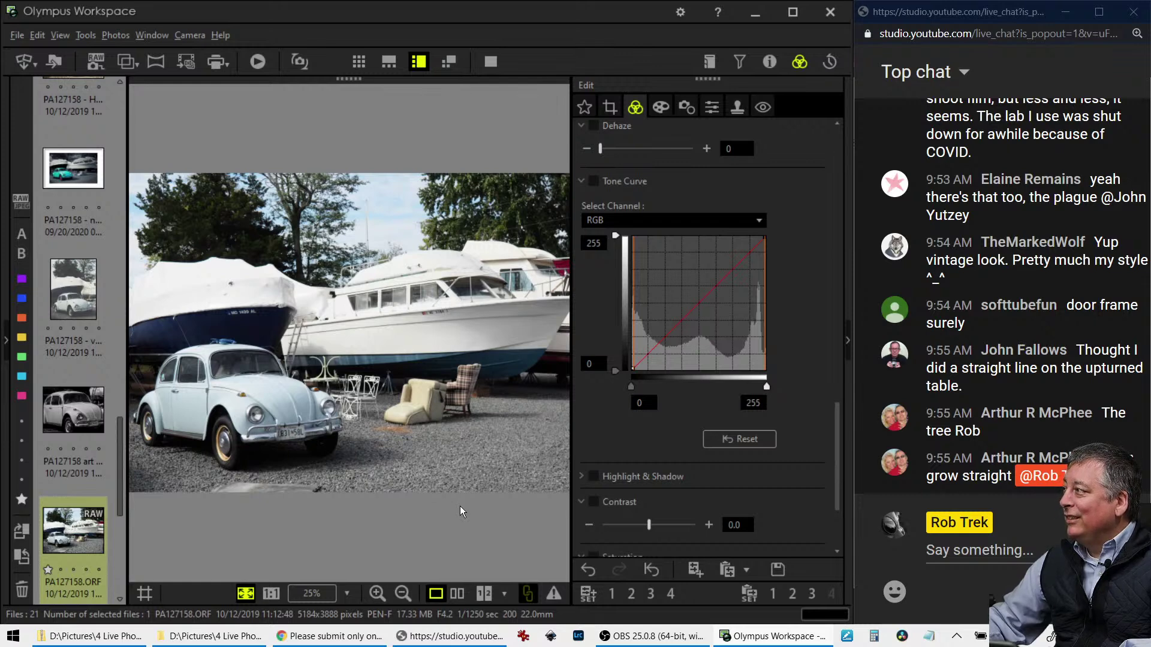
{"action": "left_click", "coordinate": [368, 224]}
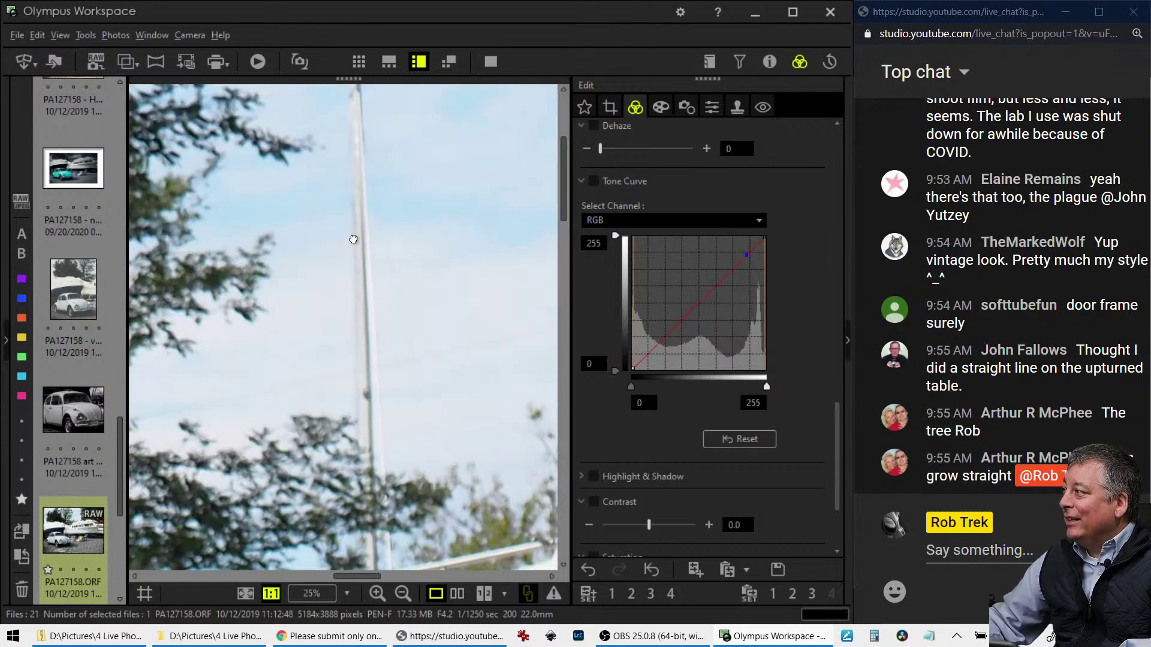
{"action": "left_click", "coordinate": [356, 231]}
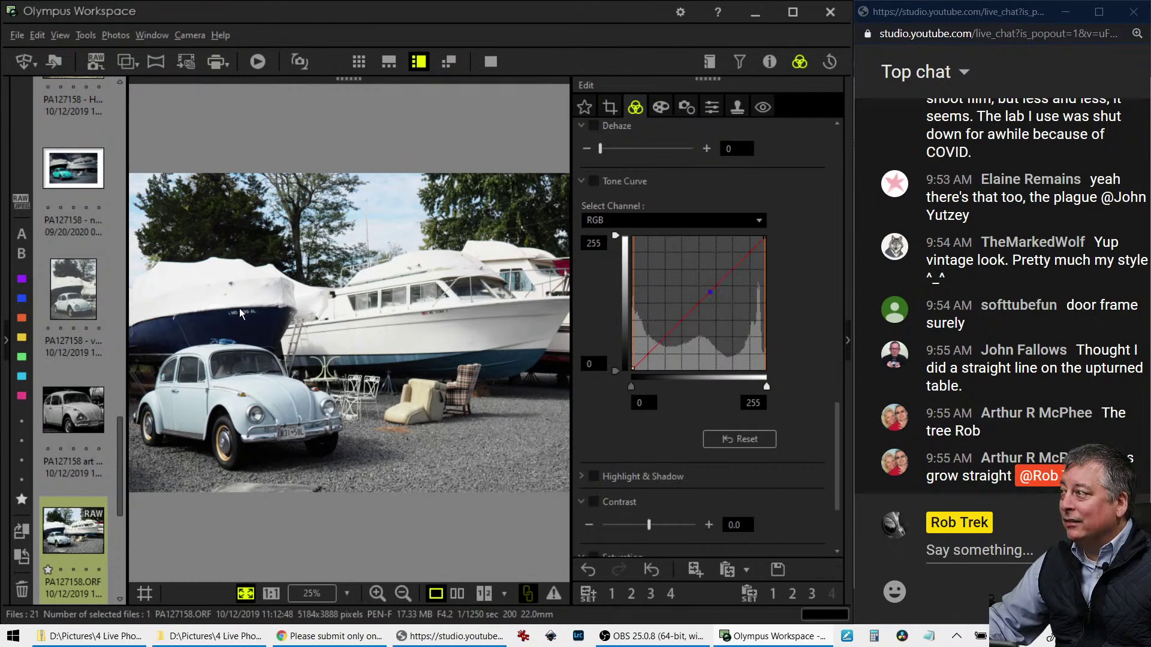
Go back to the first edits and view the turquoise flower photo and the high-contrast black-and-white Beetle
{"action": "scroll", "coordinate": [67, 298], "scroll_direction": "up", "scroll_amount": 10}
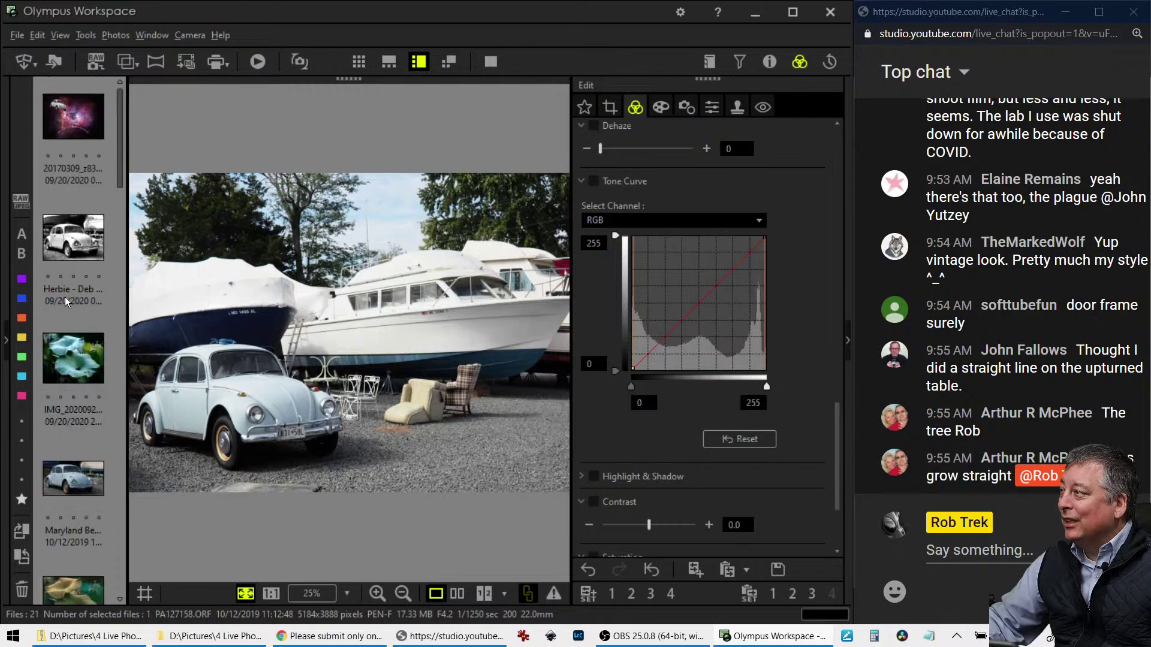
{"action": "left_click", "coordinate": [77, 354]}
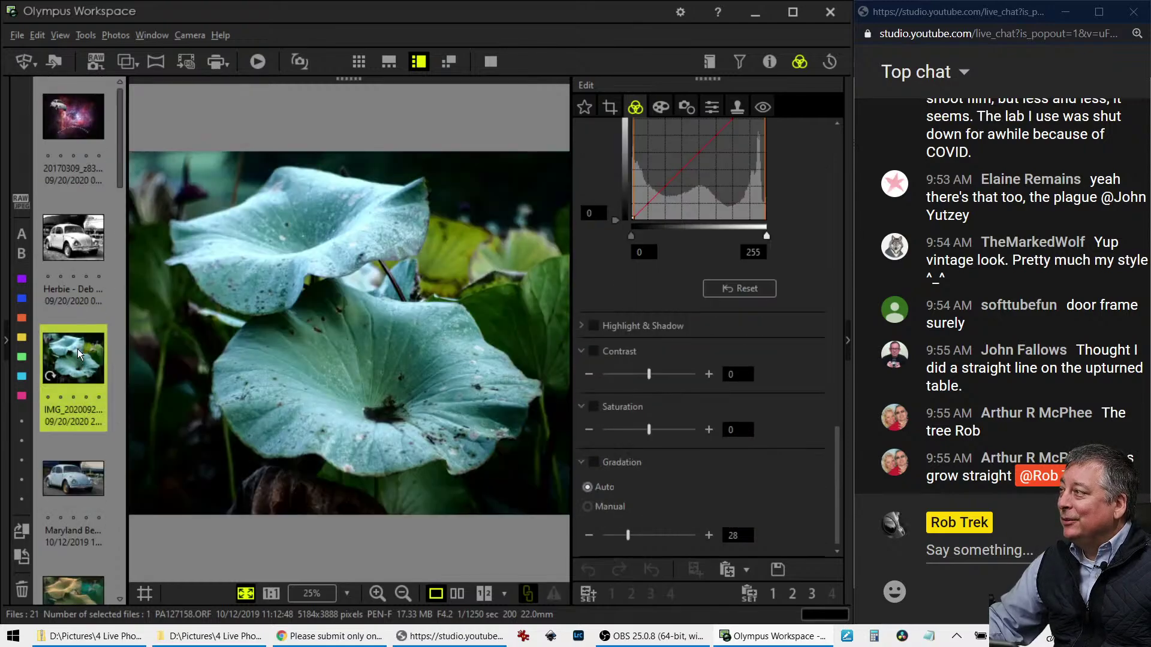
{"action": "left_click", "coordinate": [93, 249]}
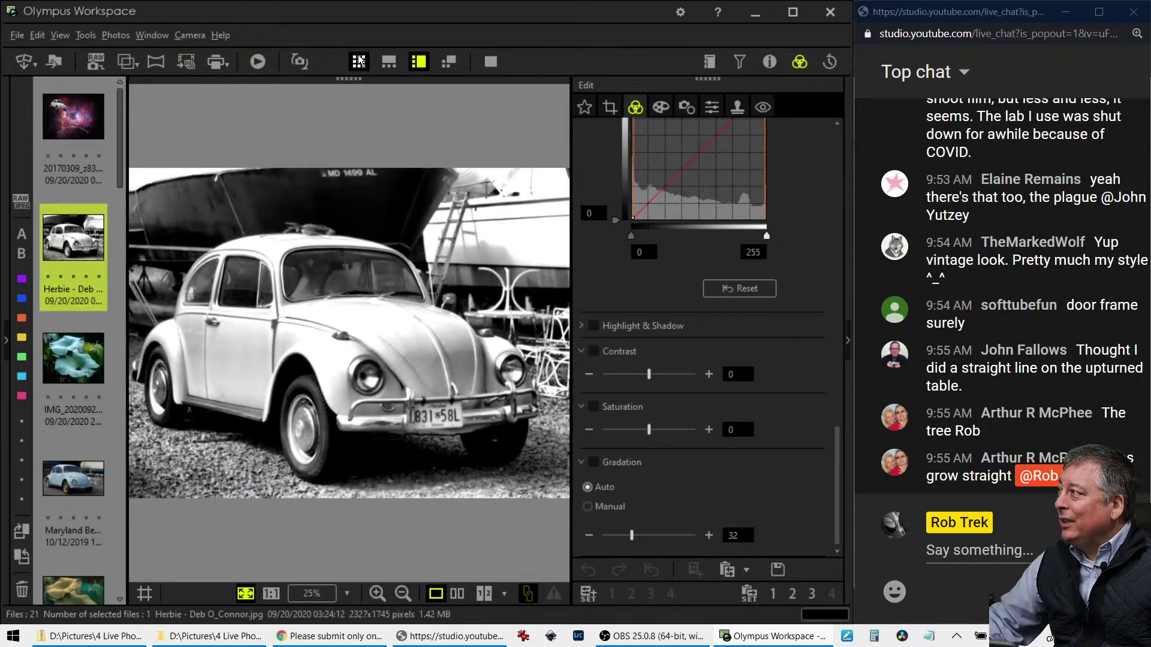
Return to the thumbnail overview, select the Beetle-in-space composite and look over all the submitted edits
{"action": "left_click", "coordinate": [358, 62]}
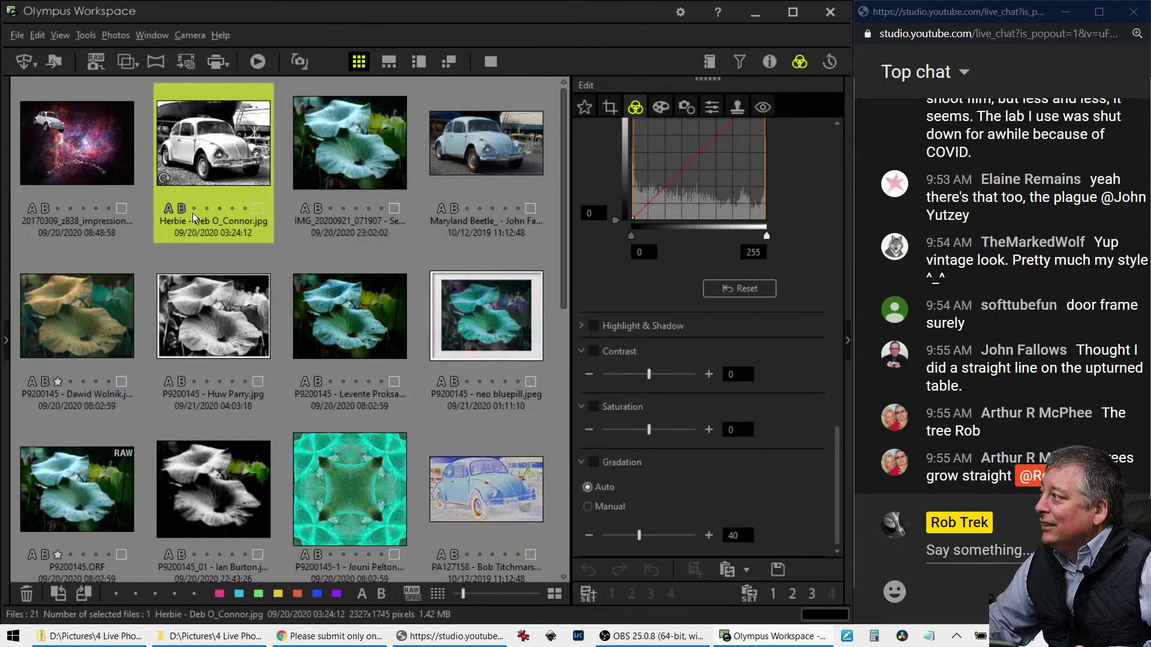
{"action": "left_click", "coordinate": [86, 147]}
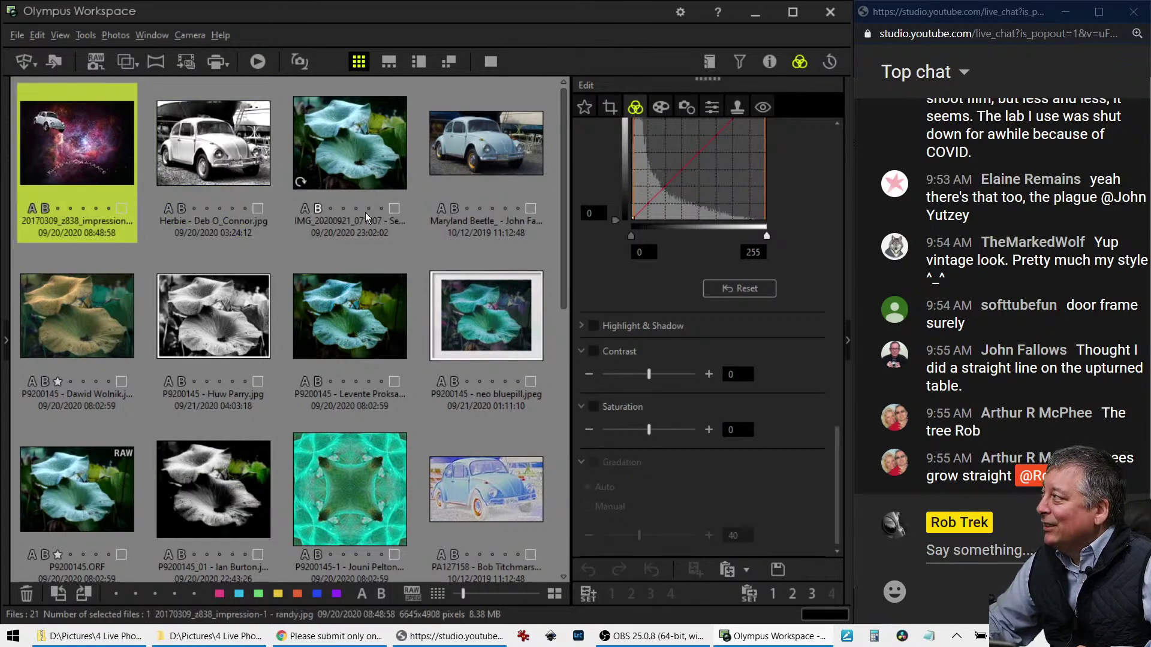
{"action": "scroll", "coordinate": [408, 410], "scroll_direction": "down", "scroll_amount": 5}
{"action": "scroll", "coordinate": [407, 404], "scroll_direction": "down", "scroll_amount": 2}
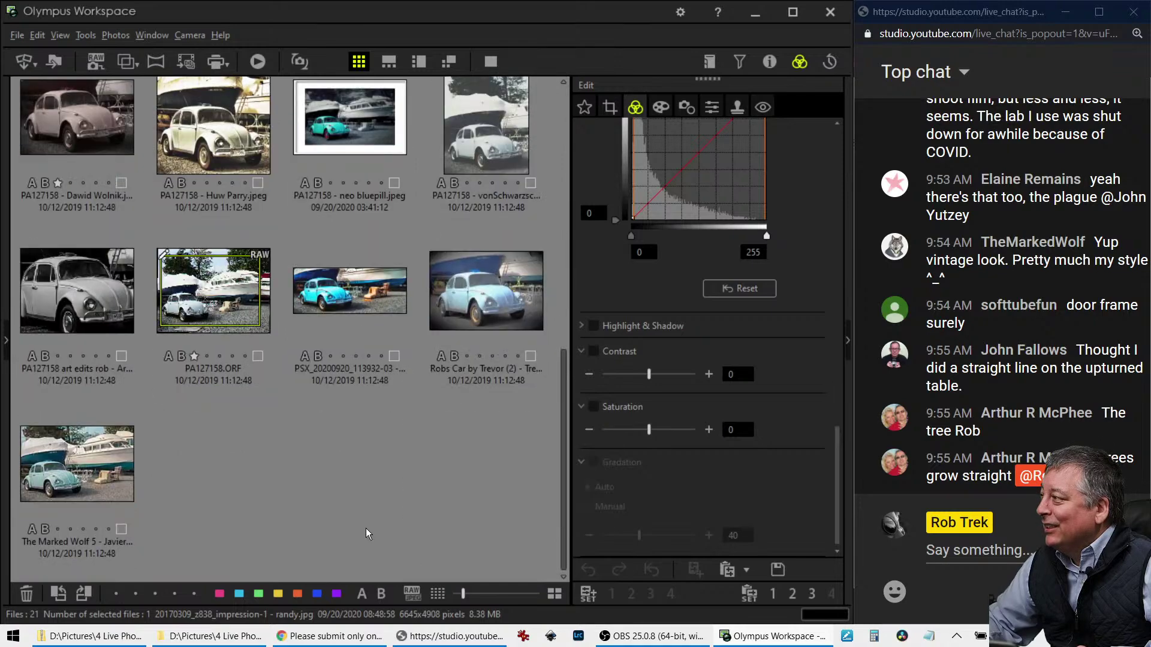
{"action": "scroll", "coordinate": [365, 527], "scroll_direction": "up", "scroll_amount": 4}
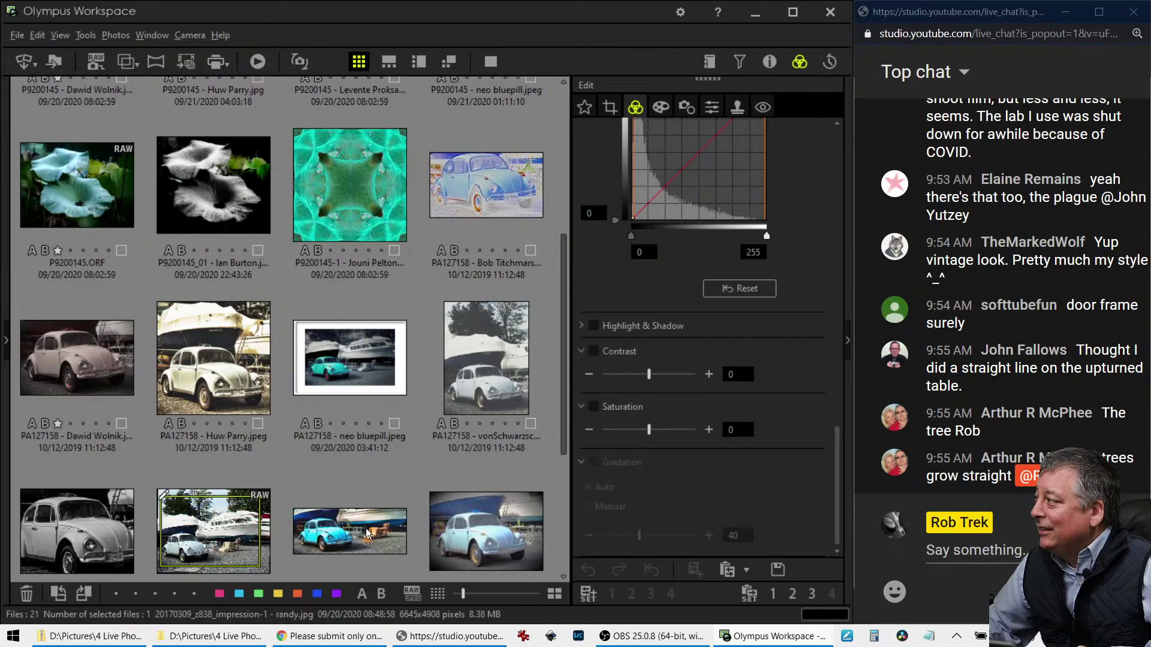
Look over the submitted edits and view the square warm-toned Beetle crop and the muted-colour Beetle with boats
{"action": "scroll", "coordinate": [366, 533], "scroll_direction": "up", "scroll_amount": 4}
{"action": "scroll", "coordinate": [367, 532], "scroll_direction": "up", "scroll_amount": 1}
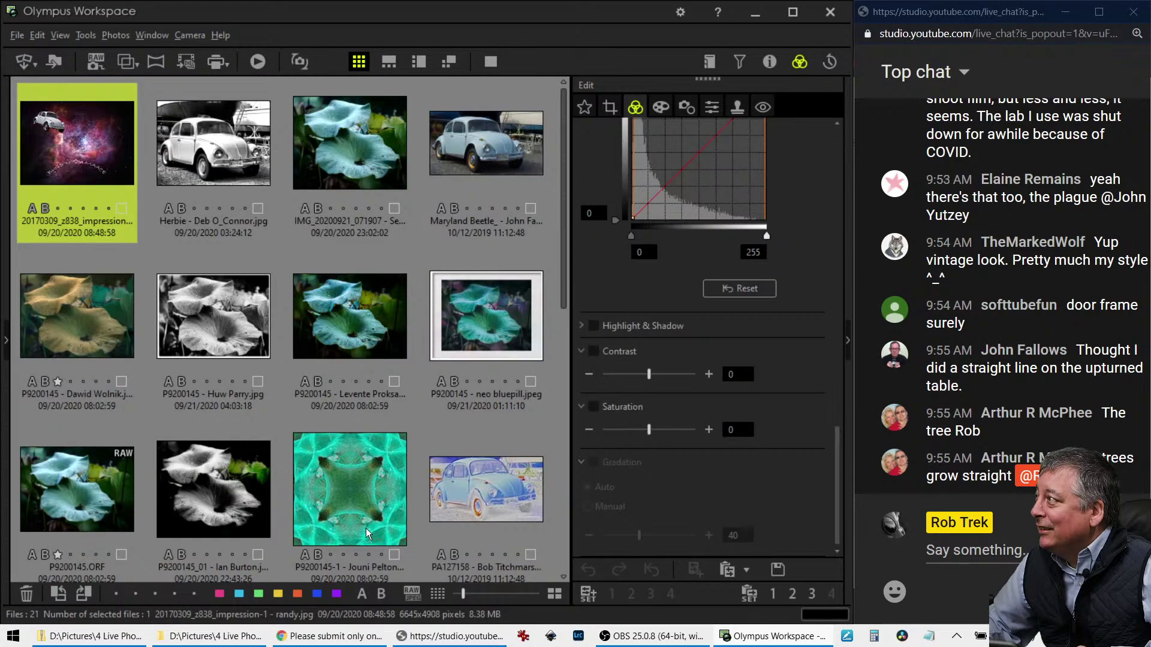
{"action": "scroll", "coordinate": [366, 528], "scroll_direction": "down", "scroll_amount": 5}
{"action": "scroll", "coordinate": [366, 528], "scroll_direction": "down", "scroll_amount": 3}
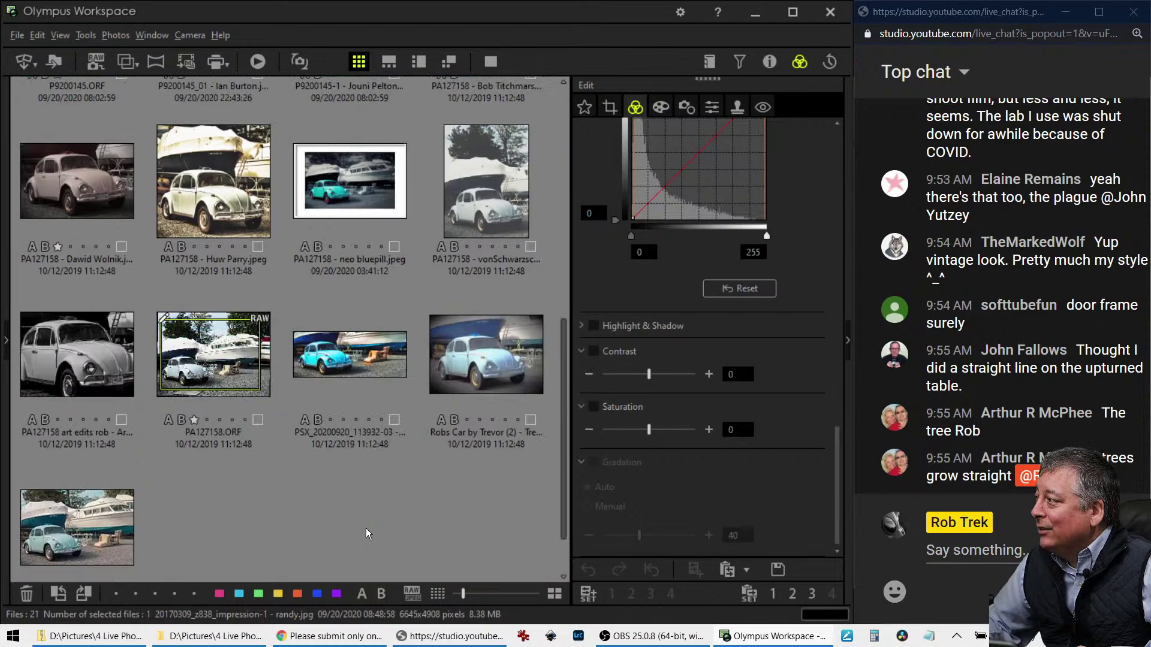
{"action": "double_click", "coordinate": [235, 208]}
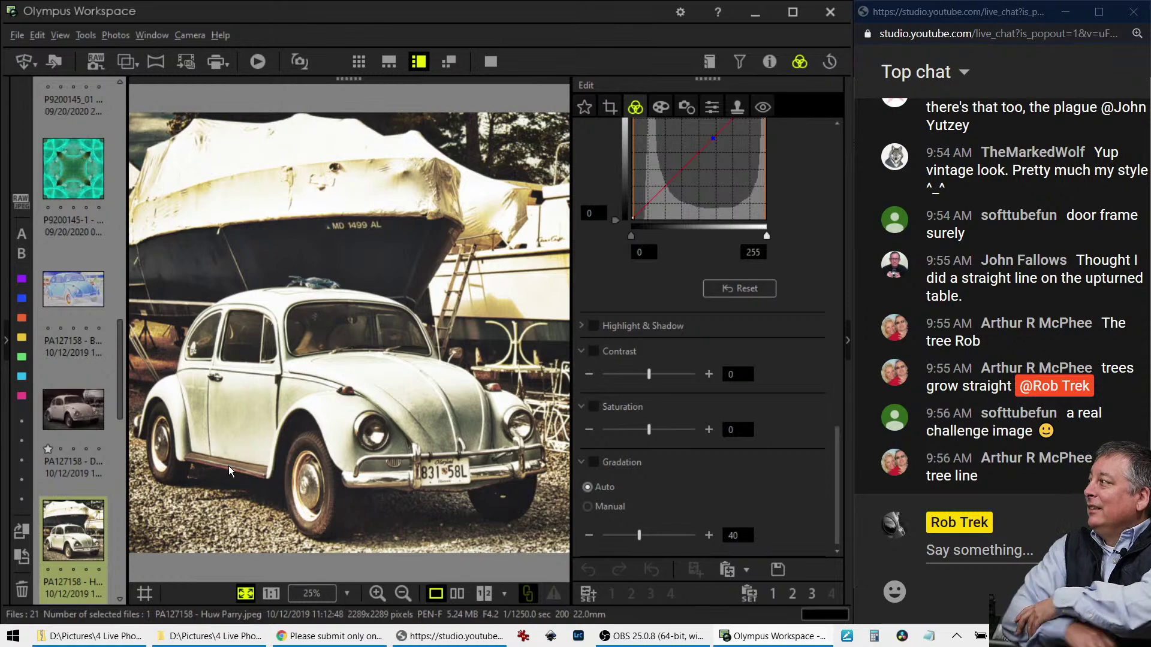
{"action": "left_click_drag", "start_coordinate": [287, 361], "coordinate": [287, 361]}
{"action": "scroll", "coordinate": [48, 503], "scroll_direction": "down", "scroll_amount": 5}
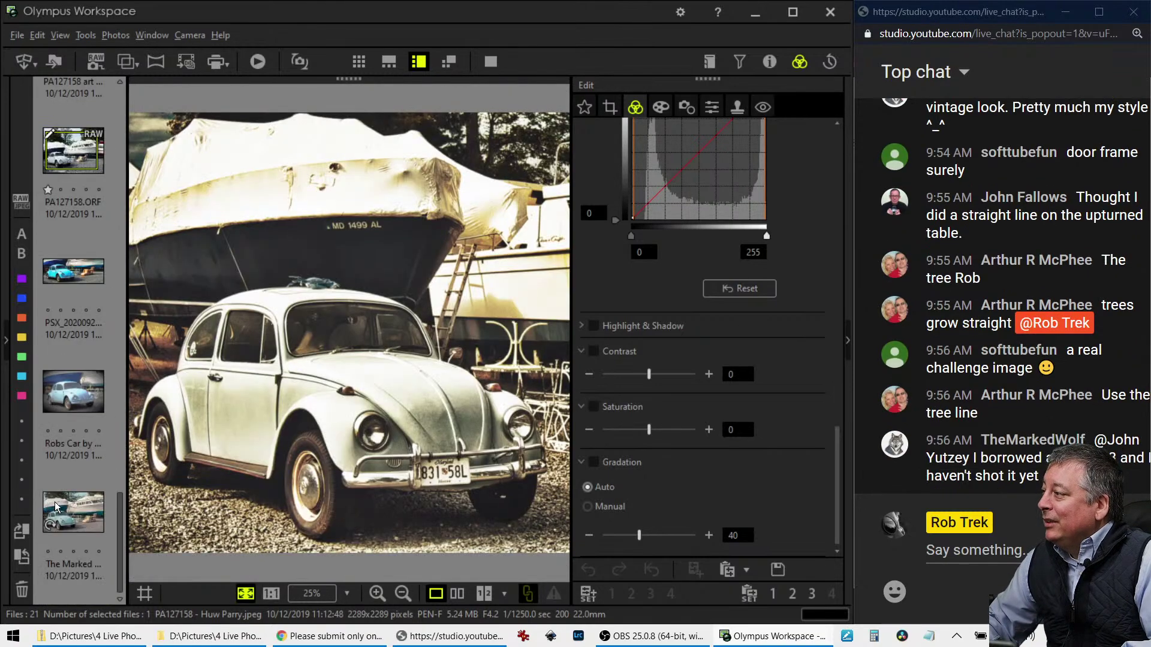
{"action": "left_click", "coordinate": [52, 502]}
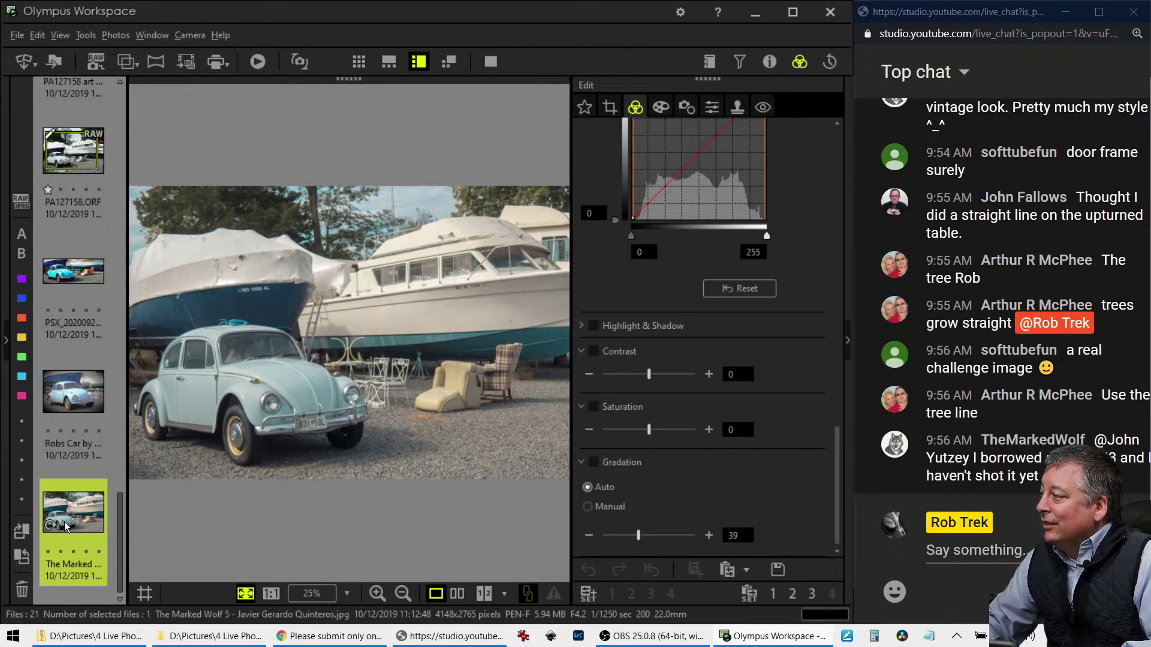
Open the raw file PA127158.ORF, show the guides and line up a vertical guide with the tree trunk
{"action": "scroll", "coordinate": [72, 270], "scroll_direction": "up", "scroll_amount": 3}
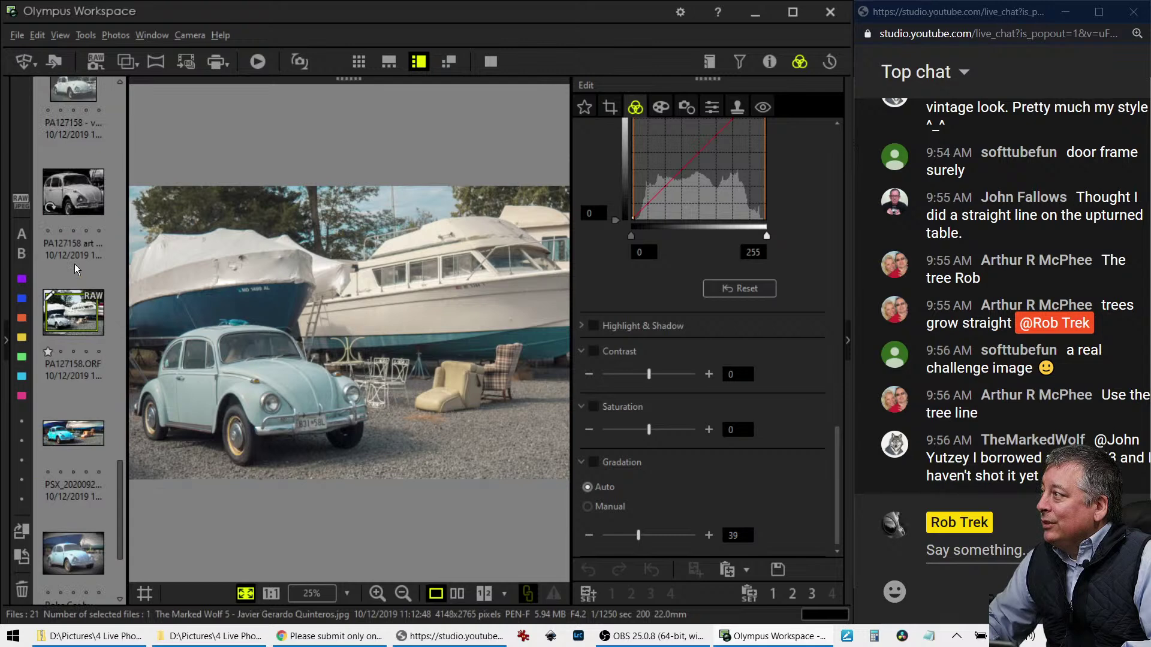
{"action": "left_click", "coordinate": [78, 312]}
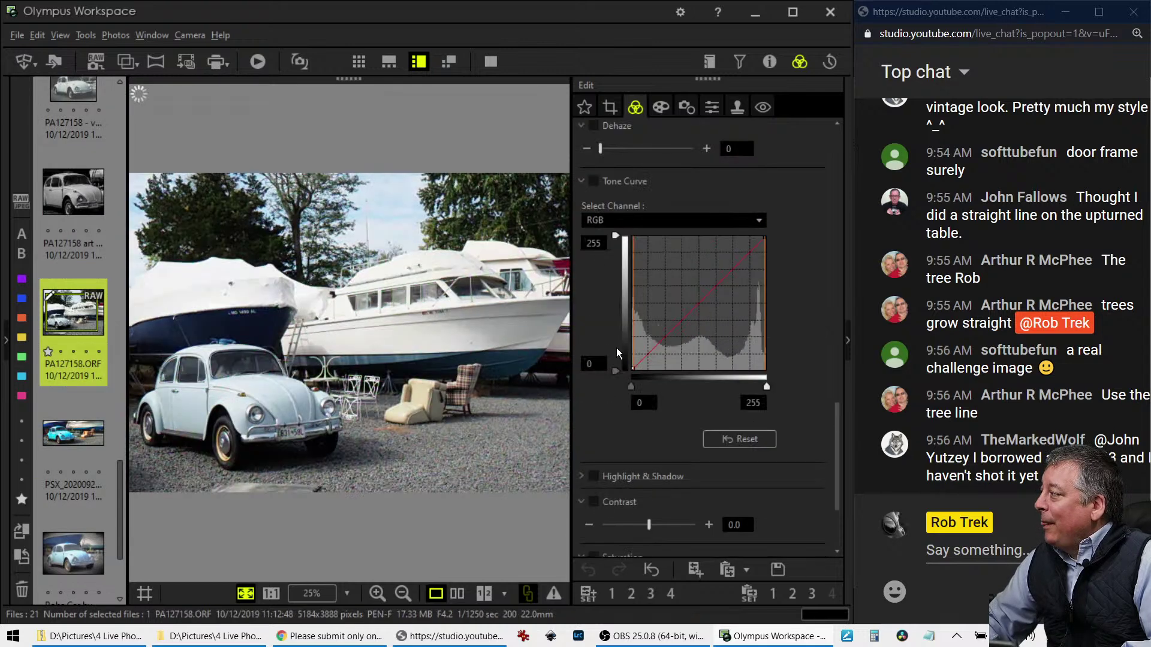
{"action": "left_click", "coordinate": [144, 599]}
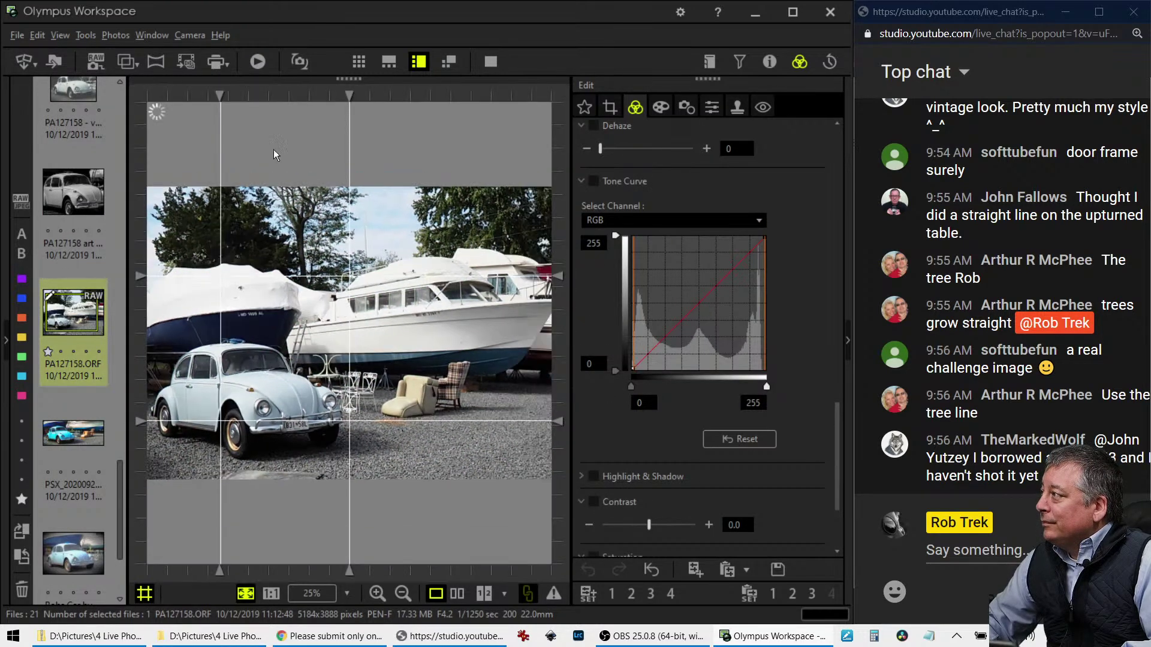
{"action": "left_click_drag", "start_coordinate": [227, 96], "coordinate": [294, 100]}
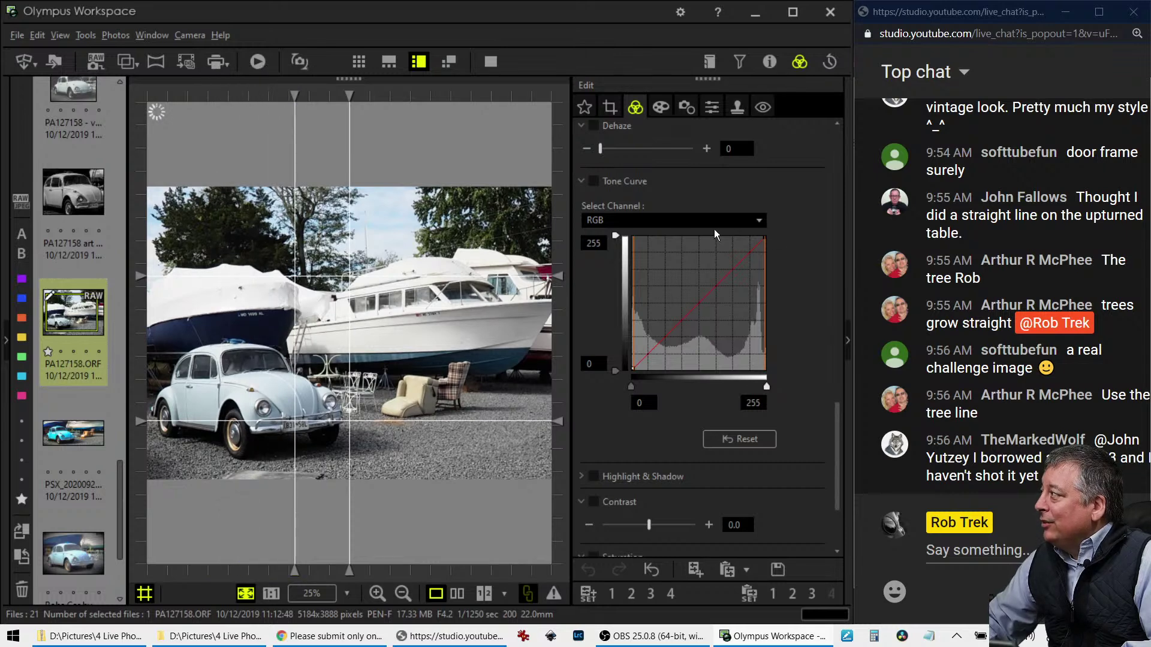
Set the crop's tilt adjustment to 5.1, preview the tilted photo and hide the guides
{"action": "left_click", "coordinate": [610, 107]}
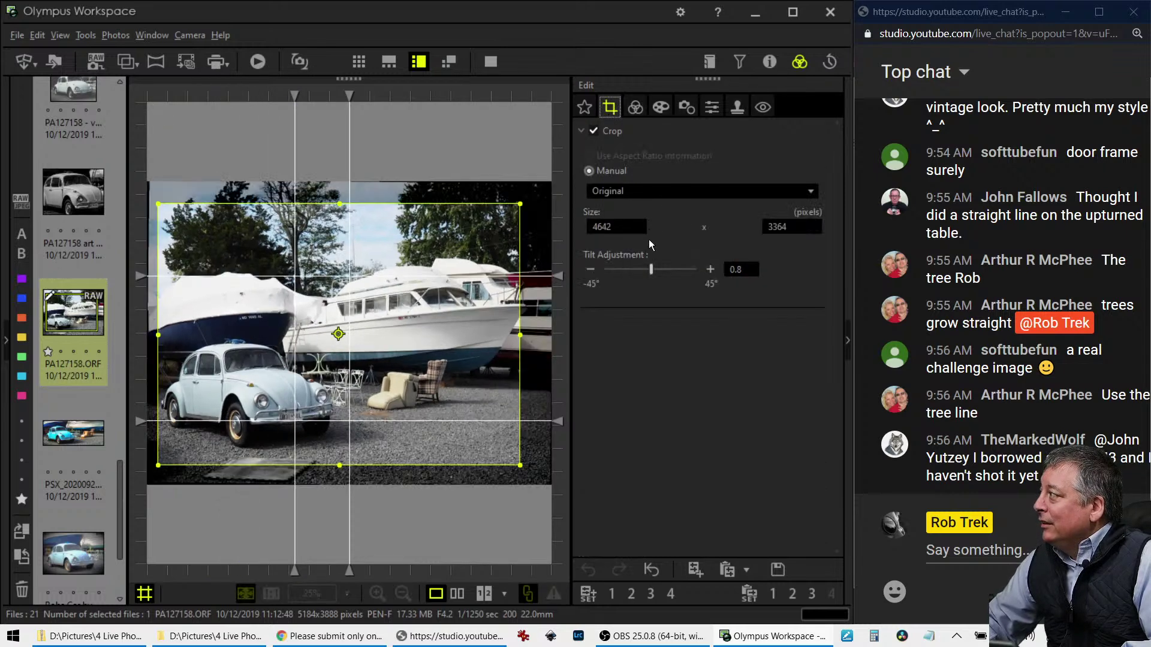
{"action": "left_click_drag", "start_coordinate": [653, 265], "coordinate": [658, 269]}
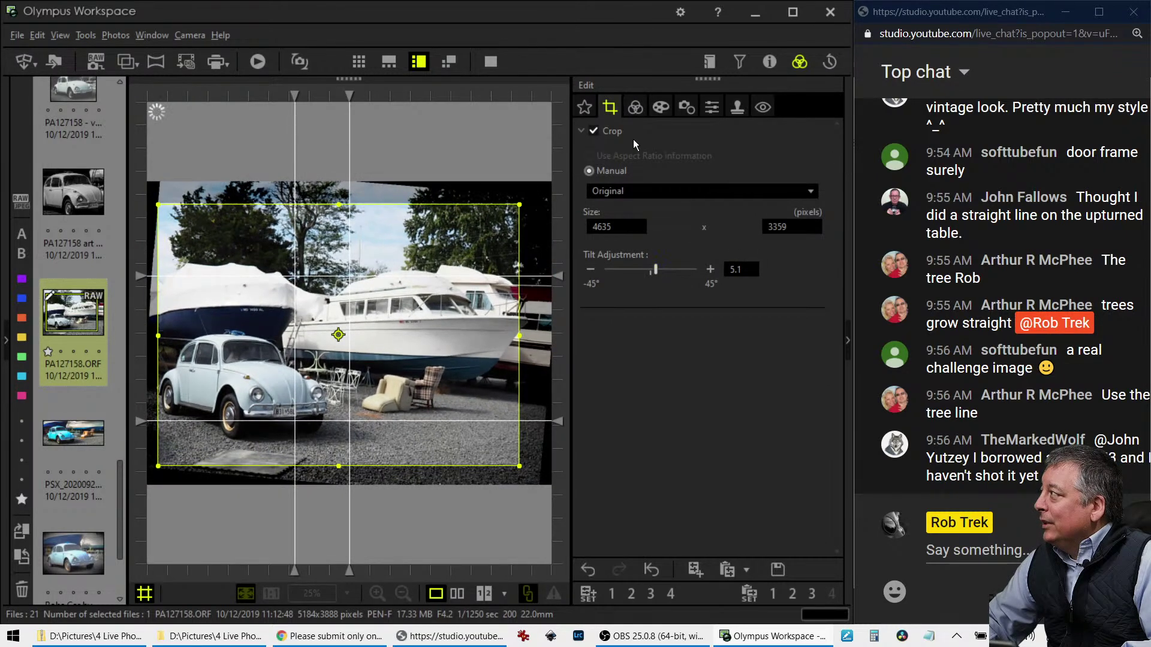
{"action": "left_click", "coordinate": [636, 108]}
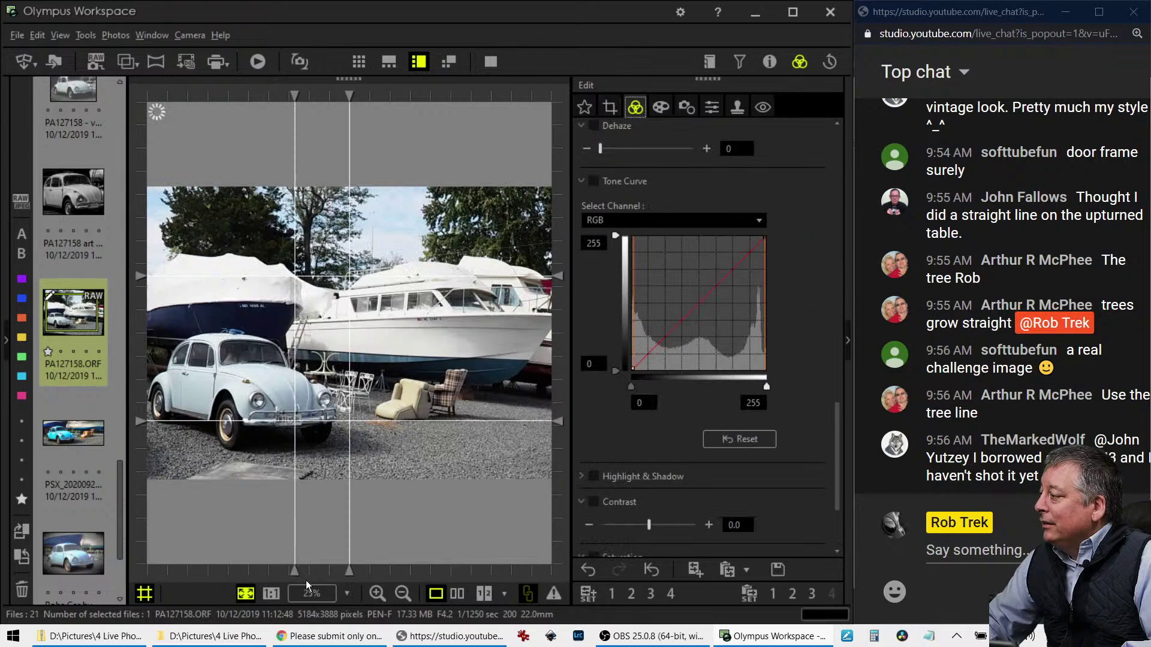
{"action": "left_click", "coordinate": [146, 594]}
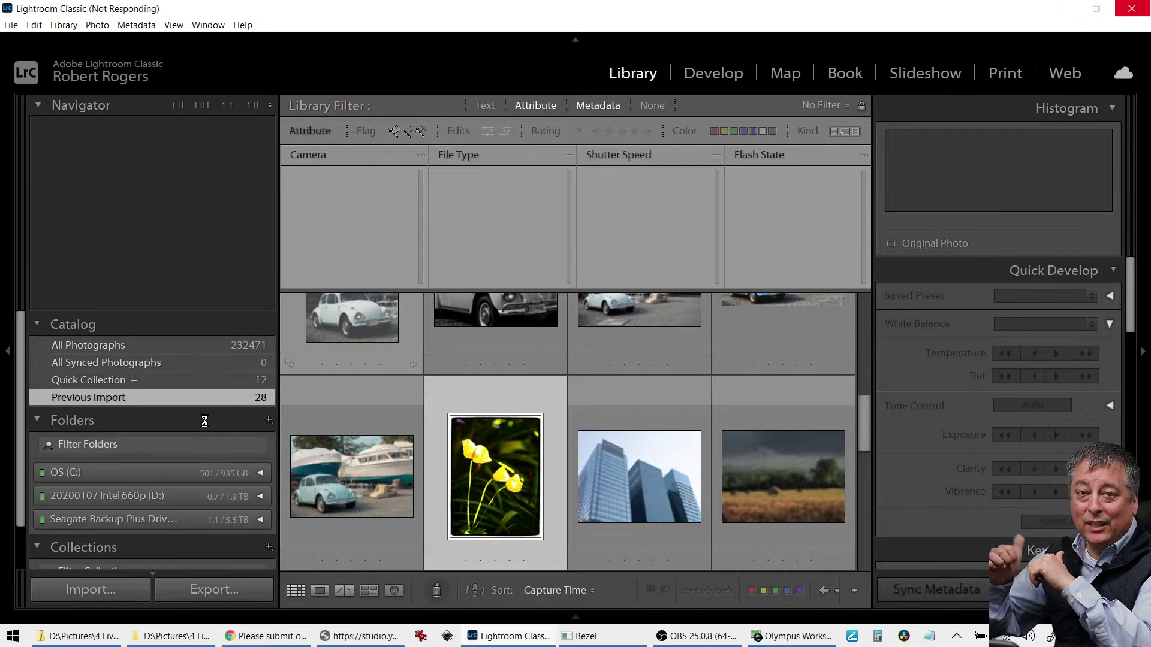
In Lightroom Classic, open the 2020-09-20 folder and filter it to show only flagged photos
{"action": "scroll", "coordinate": [212, 440], "scroll_direction": "down", "scroll_amount": 14}
{"action": "scroll", "coordinate": [212, 440], "scroll_direction": "up", "scroll_amount": 2}
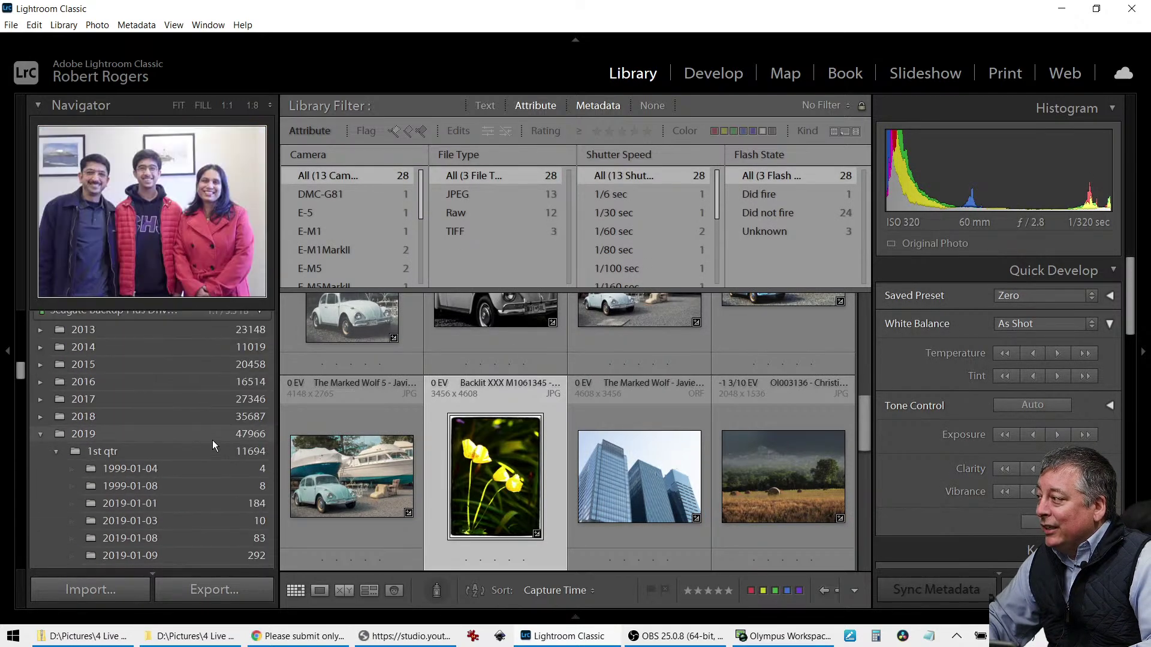
{"action": "scroll", "coordinate": [212, 440], "scroll_direction": "up", "scroll_amount": 4}
{"action": "left_click", "coordinate": [206, 453]}
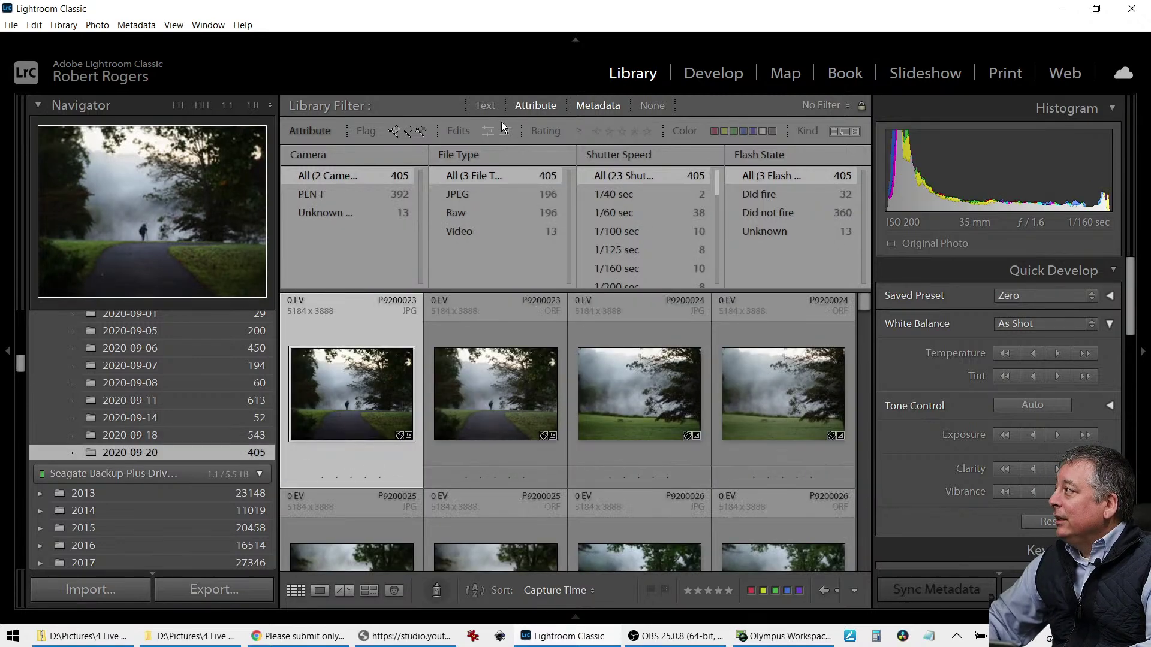
{"action": "left_click", "coordinate": [395, 132]}
Look through the flagged black-and-white photos and view the flower photo P9200137 enlarged
{"action": "scroll", "coordinate": [563, 472], "scroll_direction": "down", "scroll_amount": 8}
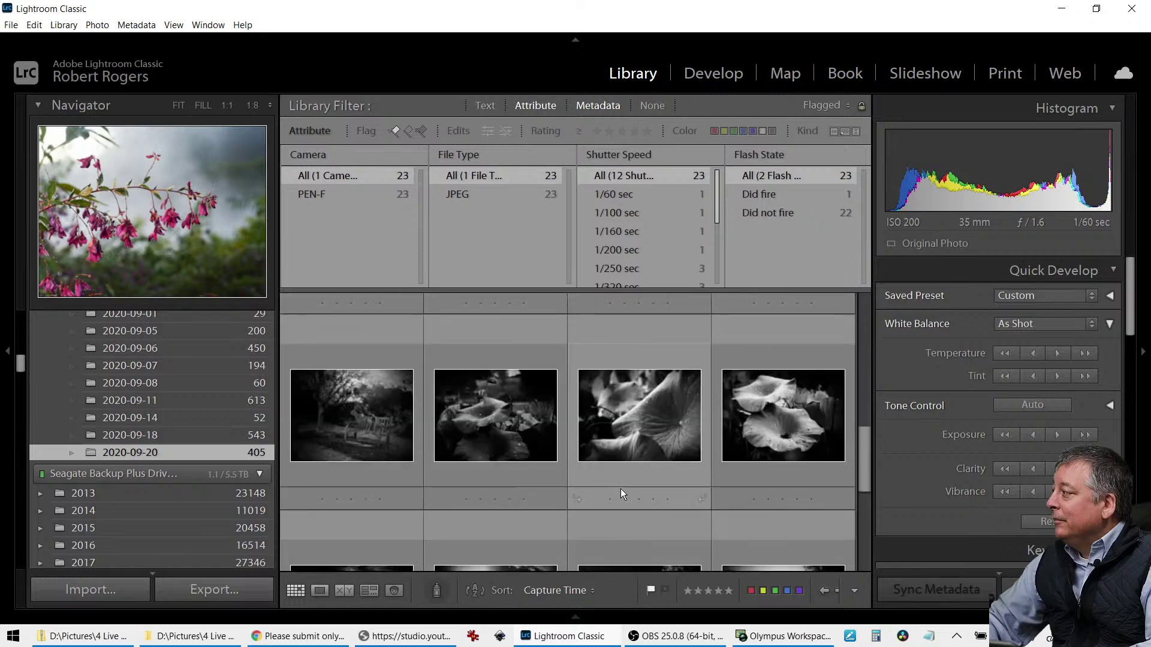
{"action": "scroll", "coordinate": [627, 480], "scroll_direction": "down", "scroll_amount": 2}
{"action": "scroll", "coordinate": [627, 481], "scroll_direction": "down", "scroll_amount": 2}
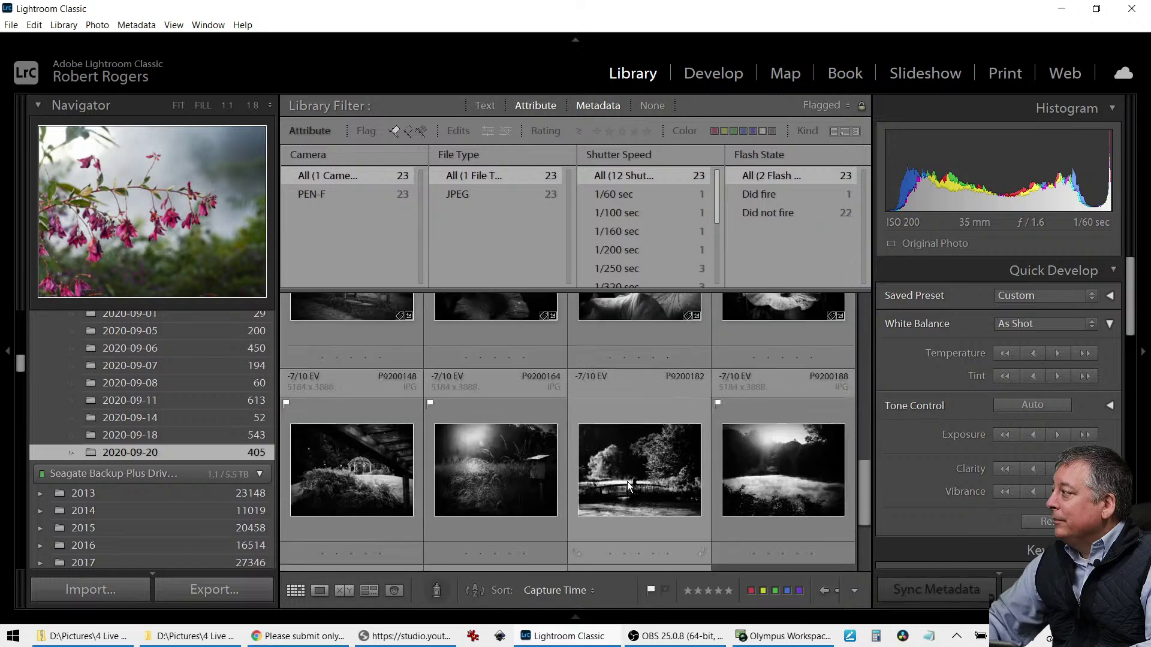
{"action": "scroll", "coordinate": [626, 481], "scroll_direction": "up", "scroll_amount": 2}
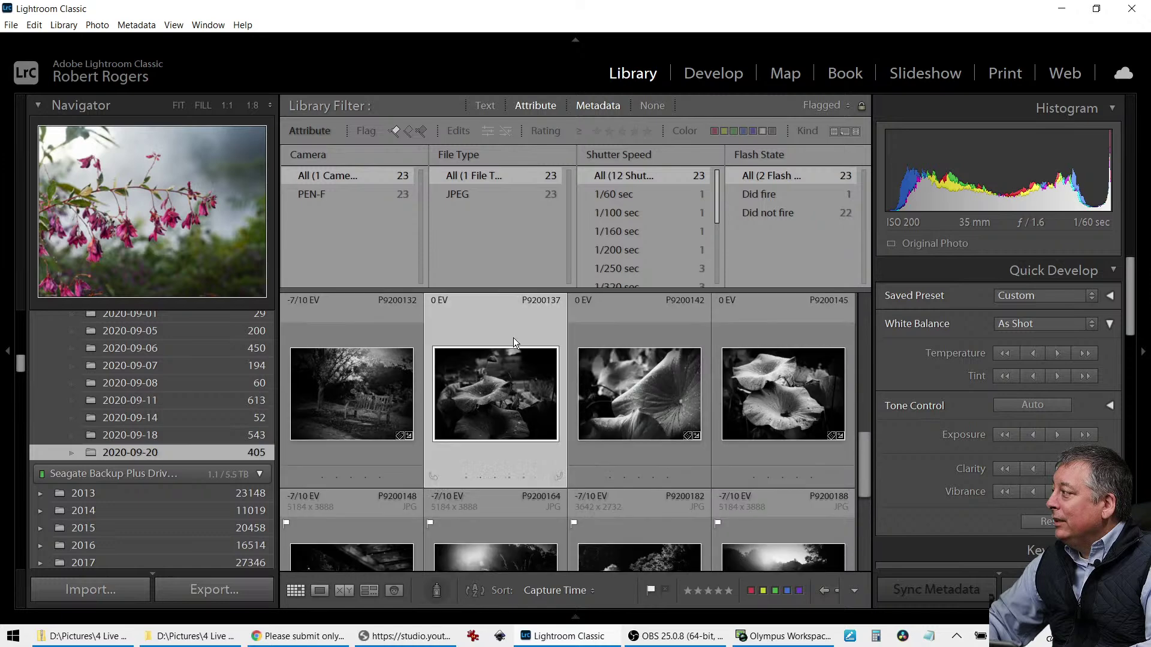
{"action": "double_click", "coordinate": [515, 343]}
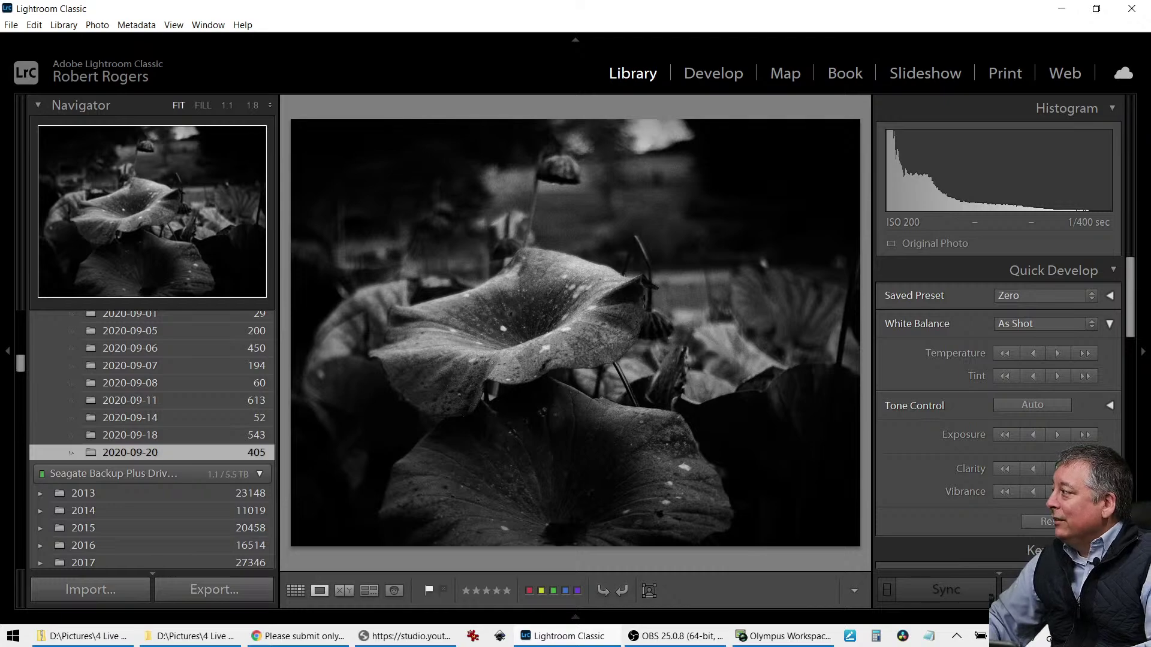
Switch to Olympus Workspace and view the white-framed turquoise flower edit and the darker unframed one above it
{"action": "key", "text": "alt+Tab"}
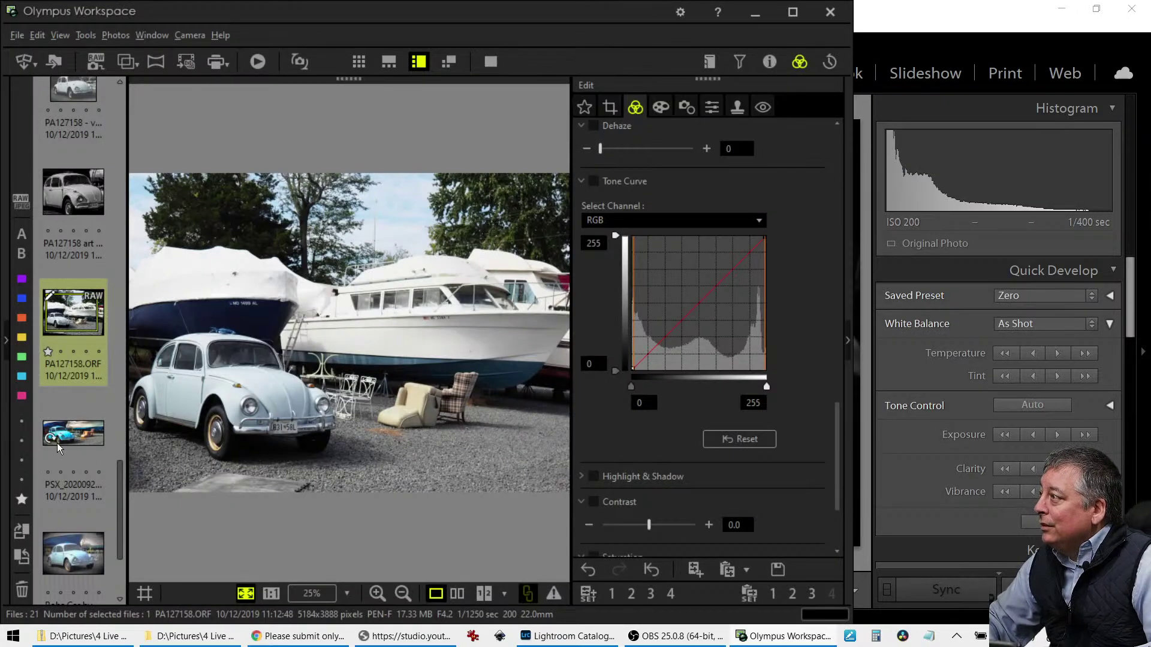
{"action": "scroll", "coordinate": [76, 402], "scroll_direction": "up", "scroll_amount": 10}
{"action": "scroll", "coordinate": [76, 402], "scroll_direction": "down", "scroll_amount": 5}
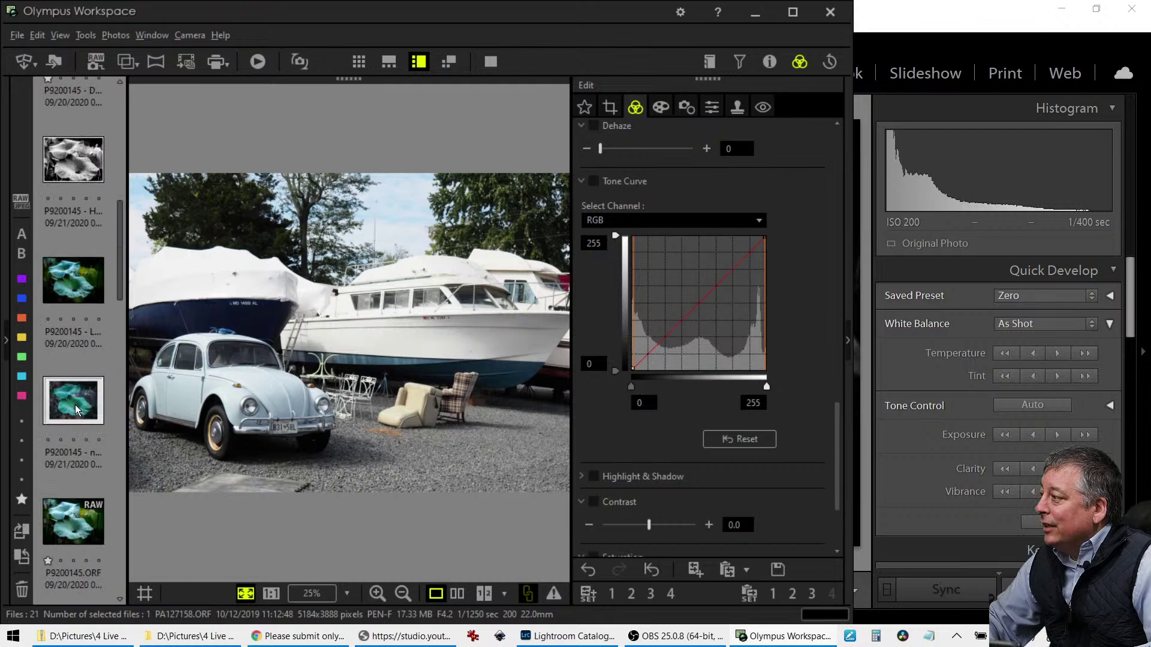
{"action": "left_click", "coordinate": [74, 405]}
{"action": "left_click", "coordinate": [88, 290]}
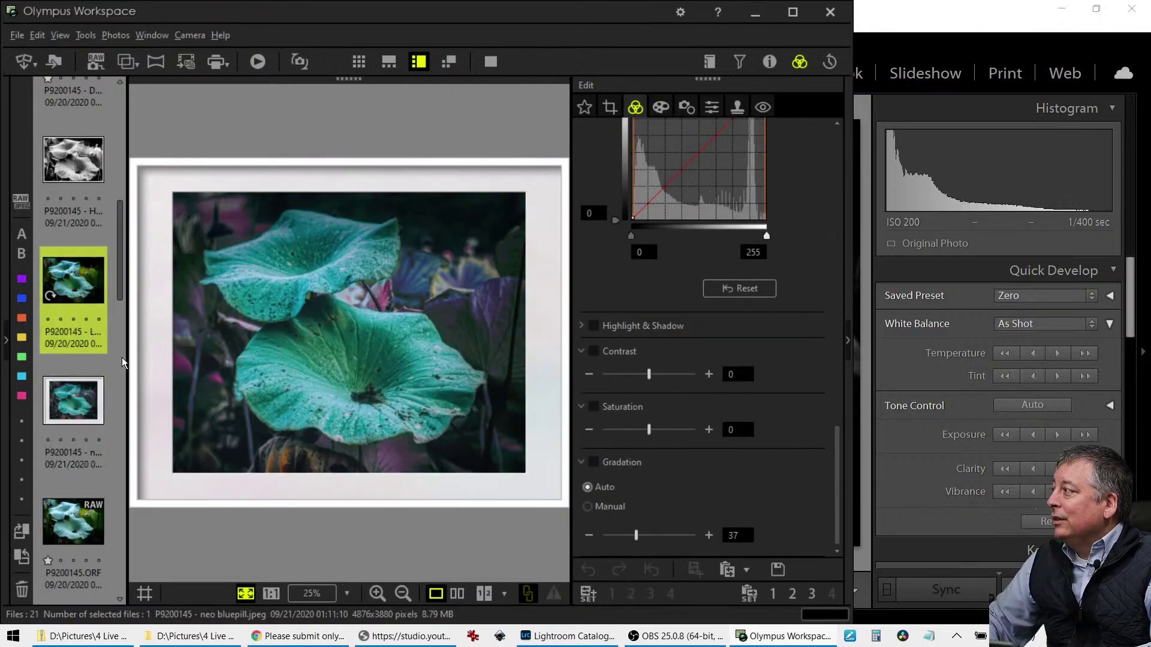
Switch back to Lightroom Classic, view the black-and-white flower photo P9200145 full screen and return to the enlarged view
{"action": "key", "text": "alt+Tab"}
{"action": "key", "text": "g"}
{"action": "scroll", "coordinate": [618, 447], "scroll_direction": "down", "scroll_amount": 1}
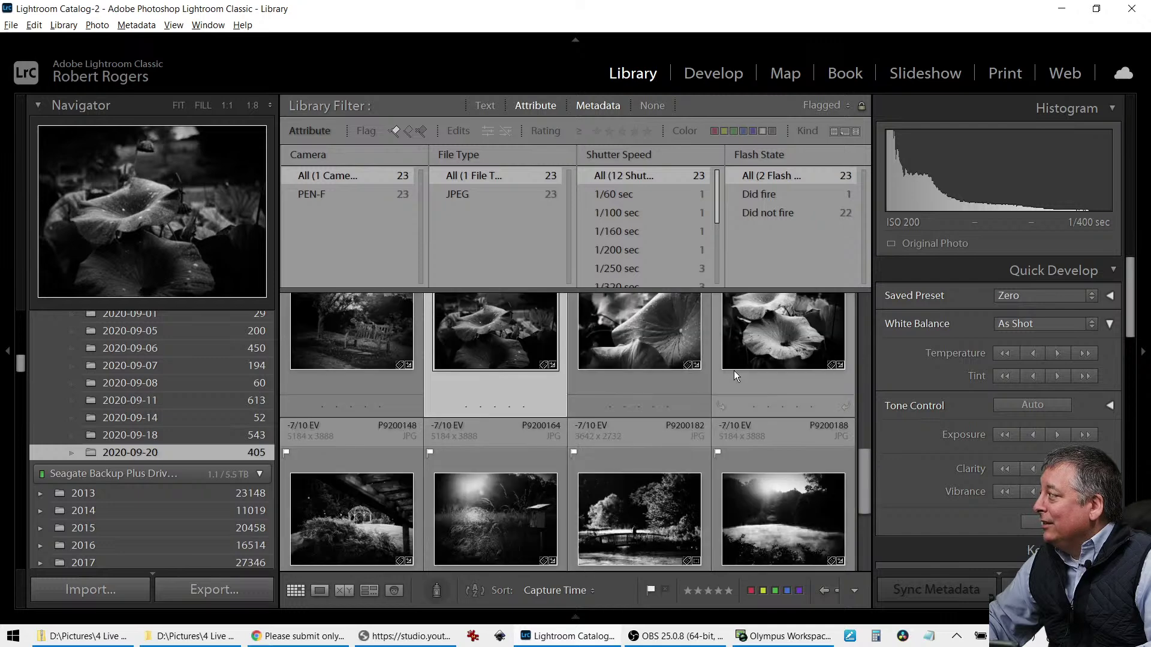
{"action": "double_click", "coordinate": [752, 357]}
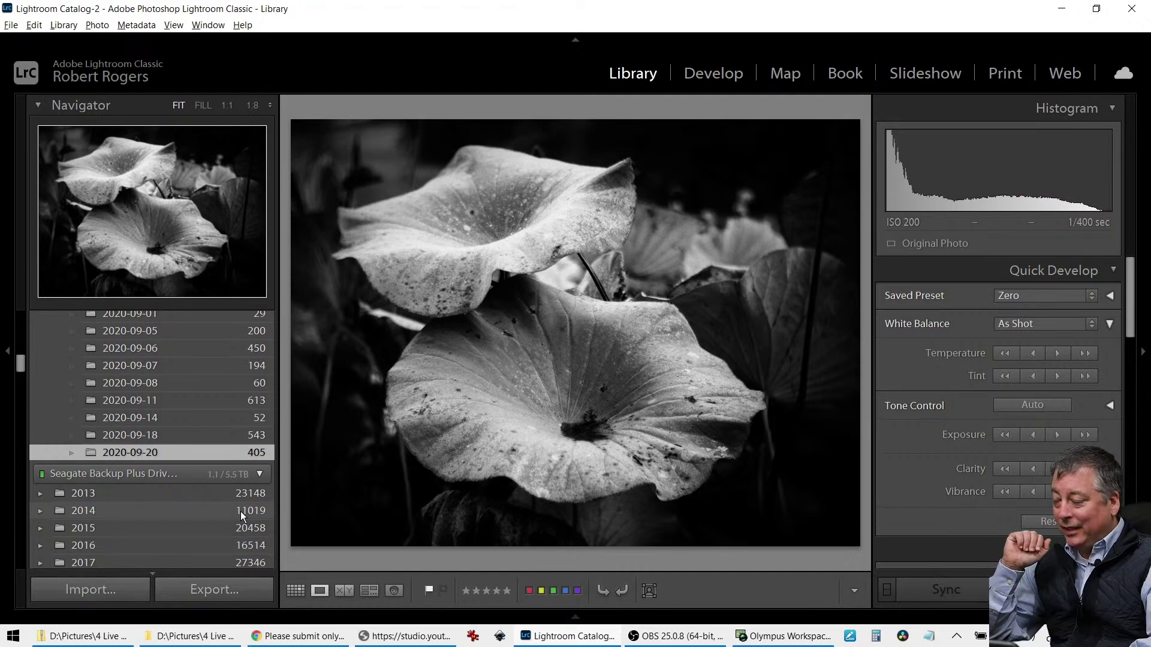
{"action": "key", "text": "f"}
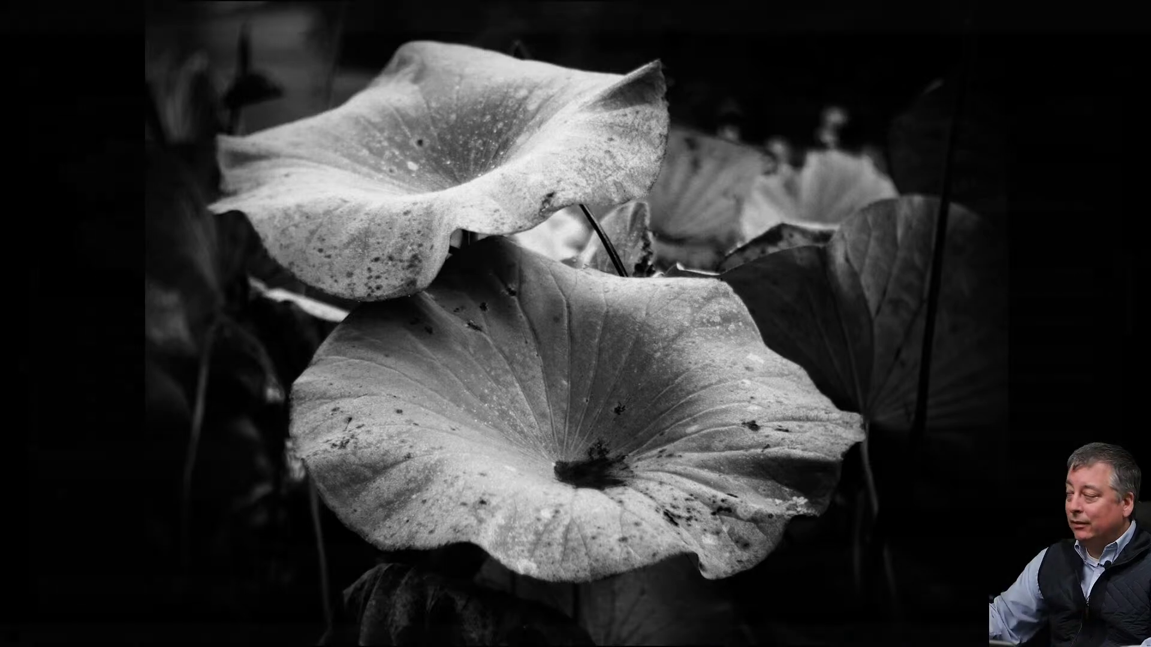
{"action": "key", "text": "f"}
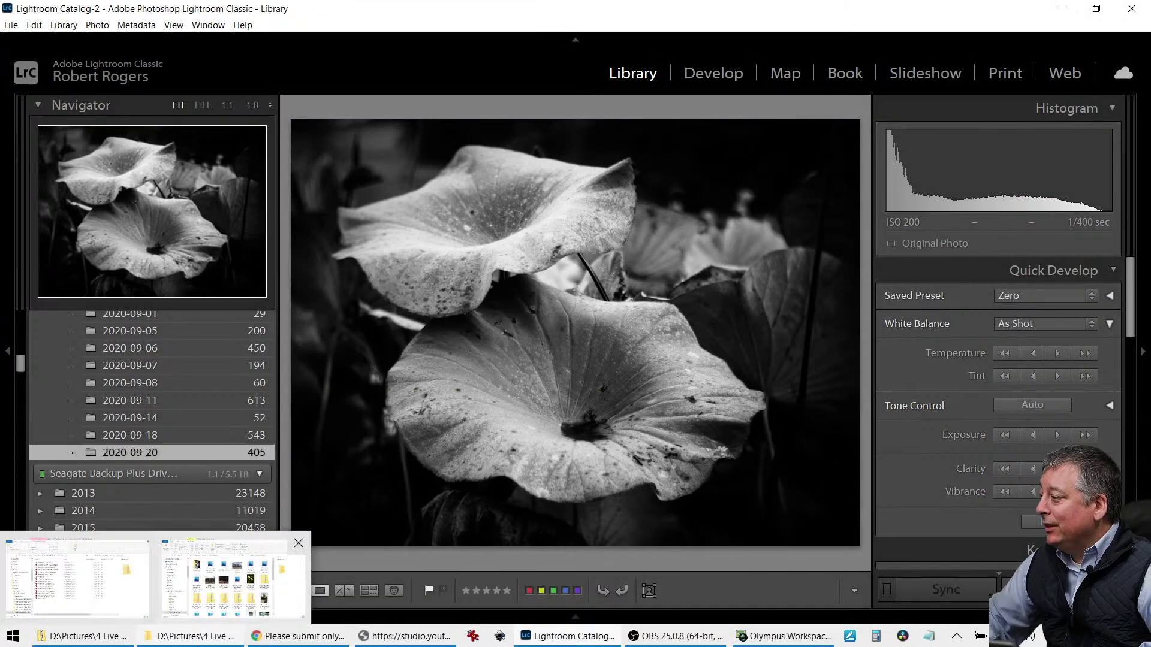
Bring up the live chat window and read the newest viewer messages
{"action": "left_click", "coordinate": [371, 645]}
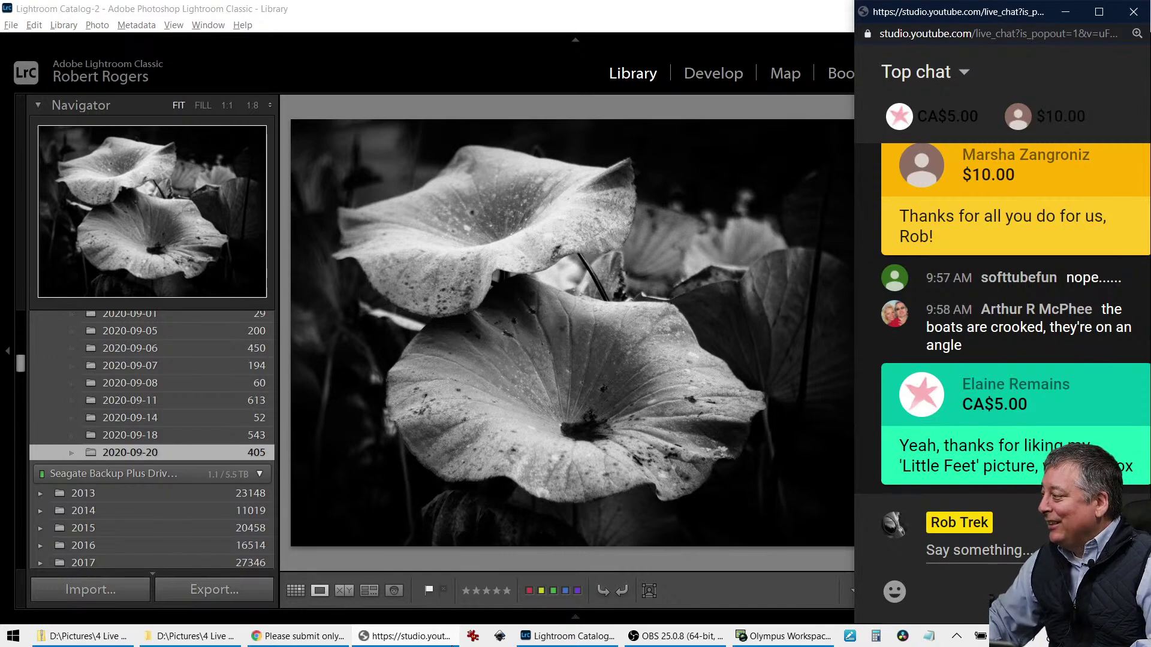
{"action": "mouse_move", "coordinate": [563, 636]}
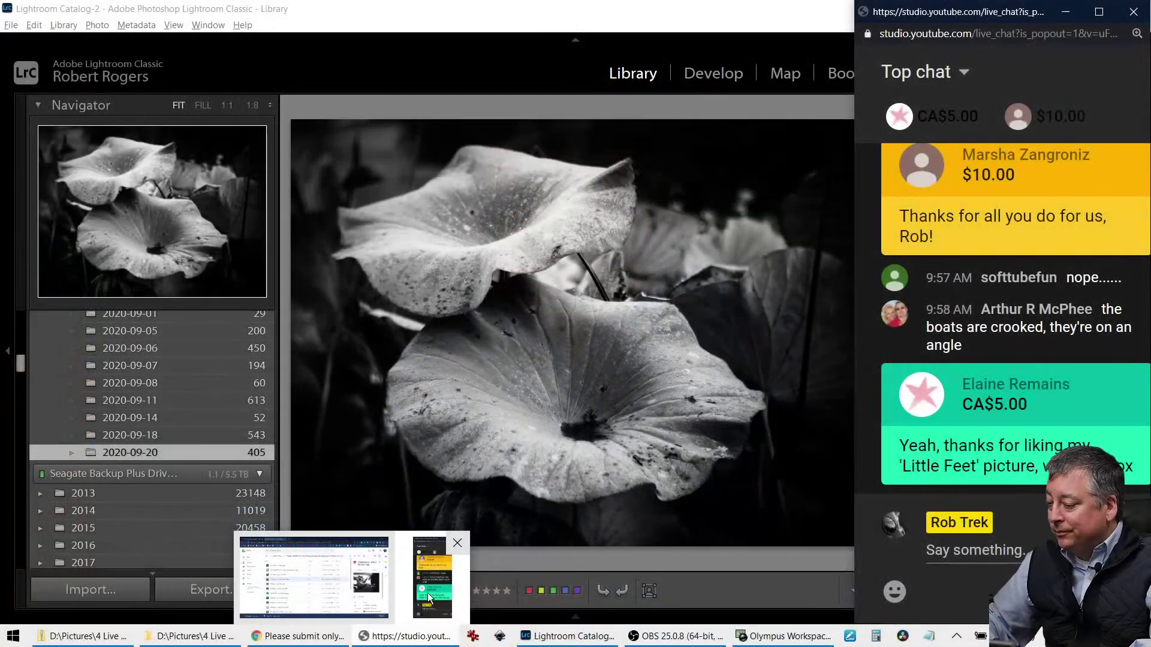
{"action": "mouse_move", "coordinate": [589, 641]}
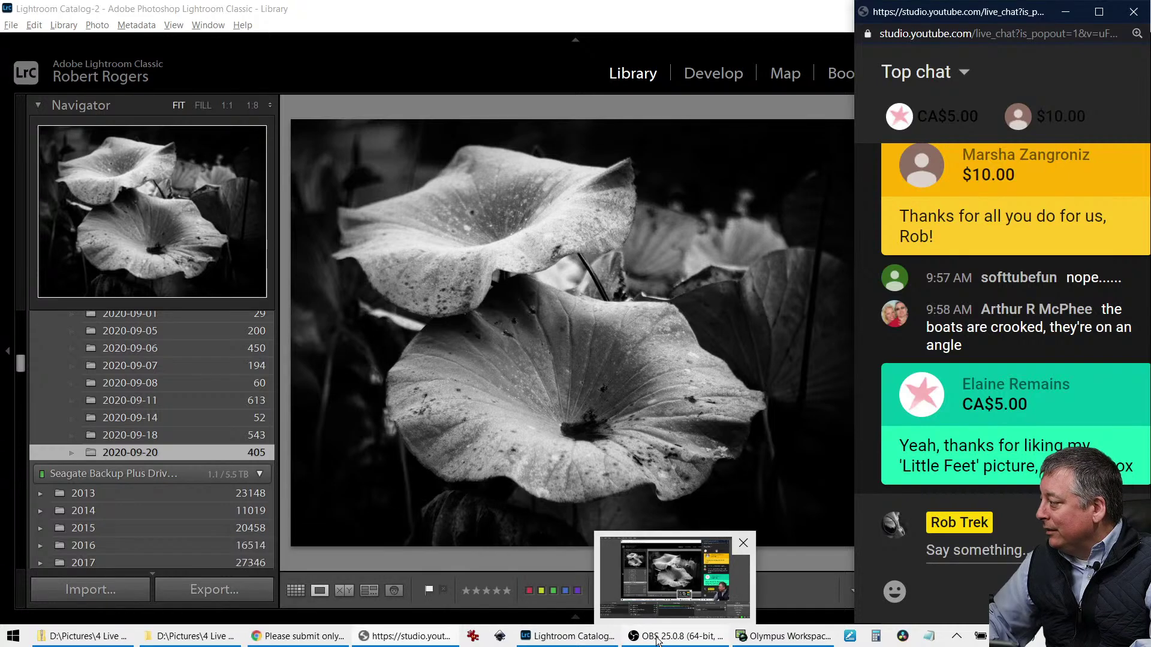
Return to Olympus Workspace, browse the Beetle edits and view the square warm-toned Beetle crop again
{"action": "left_click", "coordinate": [749, 639]}
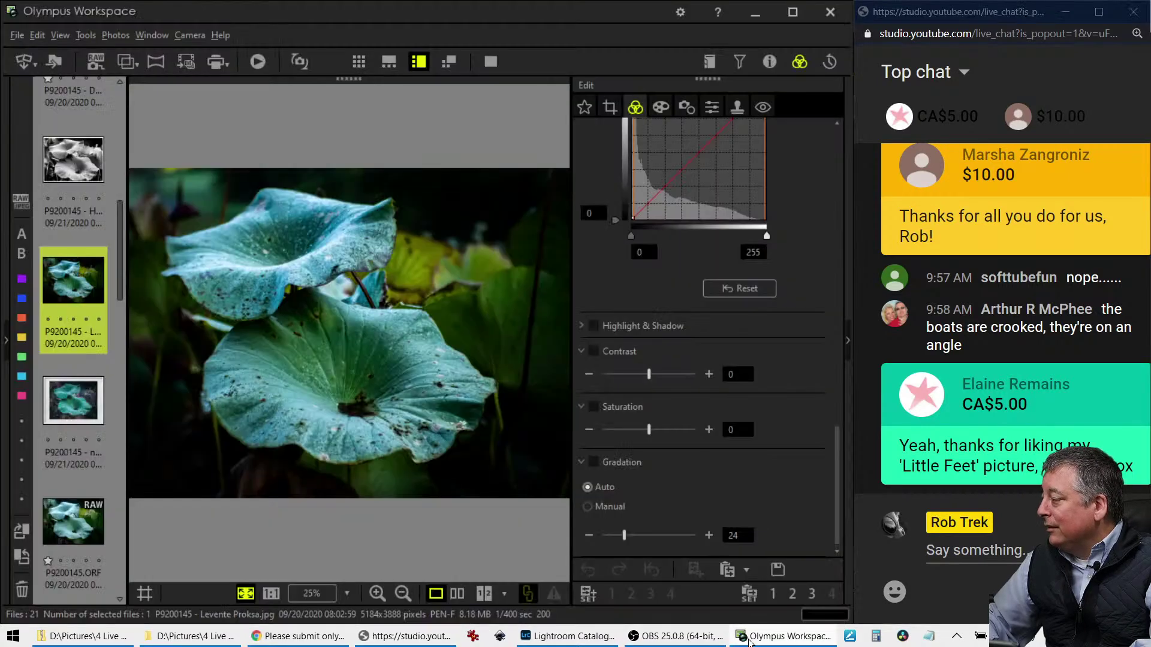
{"action": "scroll", "coordinate": [97, 397], "scroll_direction": "down", "scroll_amount": 5}
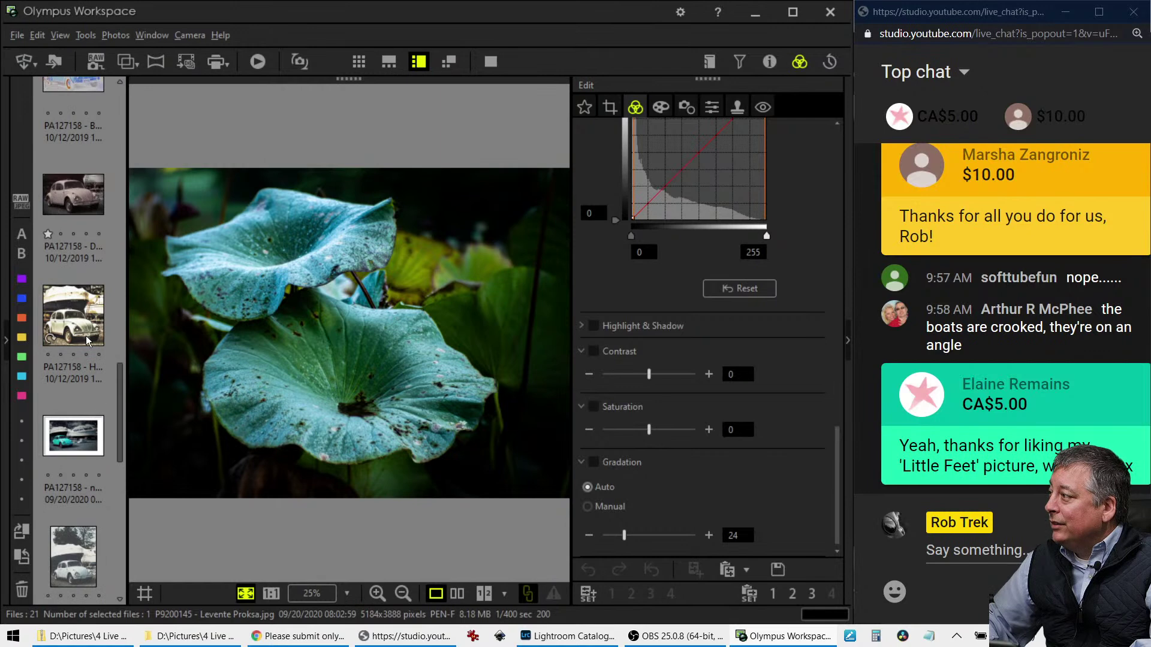
{"action": "scroll", "coordinate": [93, 444], "scroll_direction": "down", "scroll_amount": 3}
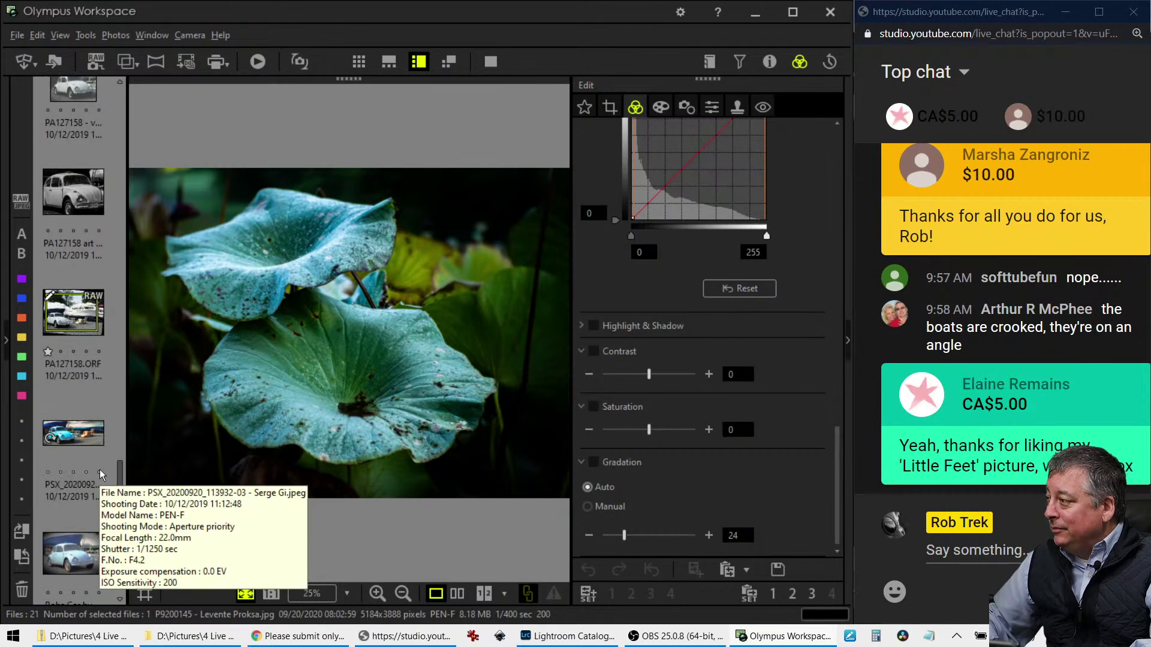
{"action": "scroll", "coordinate": [100, 470], "scroll_direction": "up", "scroll_amount": 3}
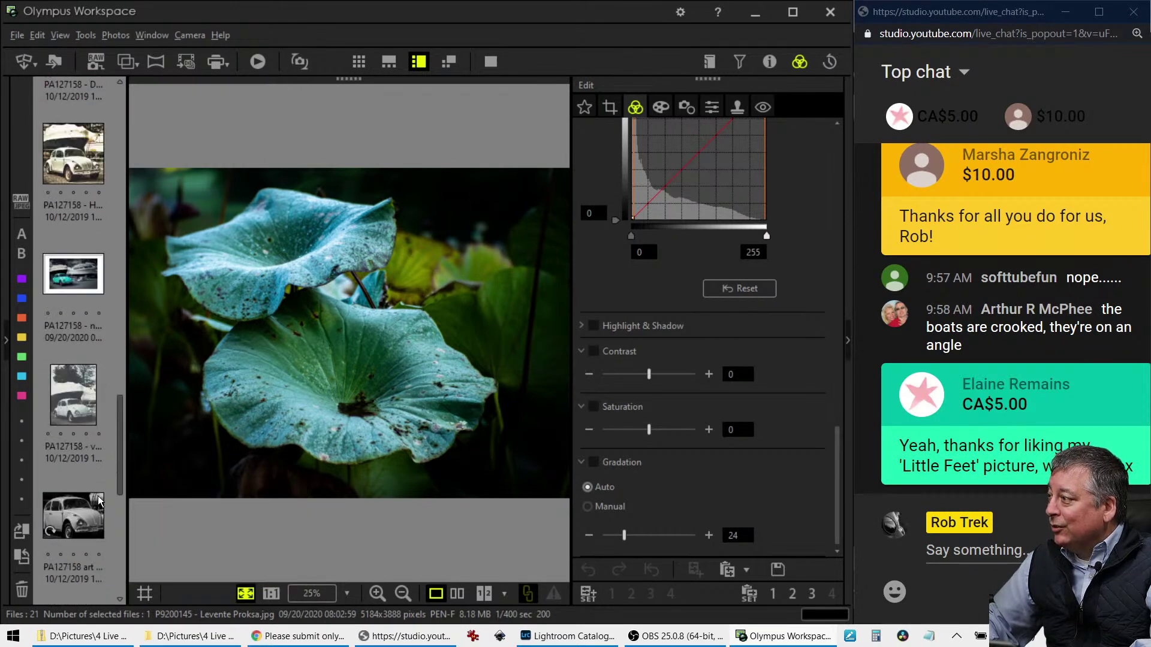
{"action": "scroll", "coordinate": [92, 428], "scroll_direction": "up", "scroll_amount": 3}
{"action": "left_click", "coordinate": [85, 474]}
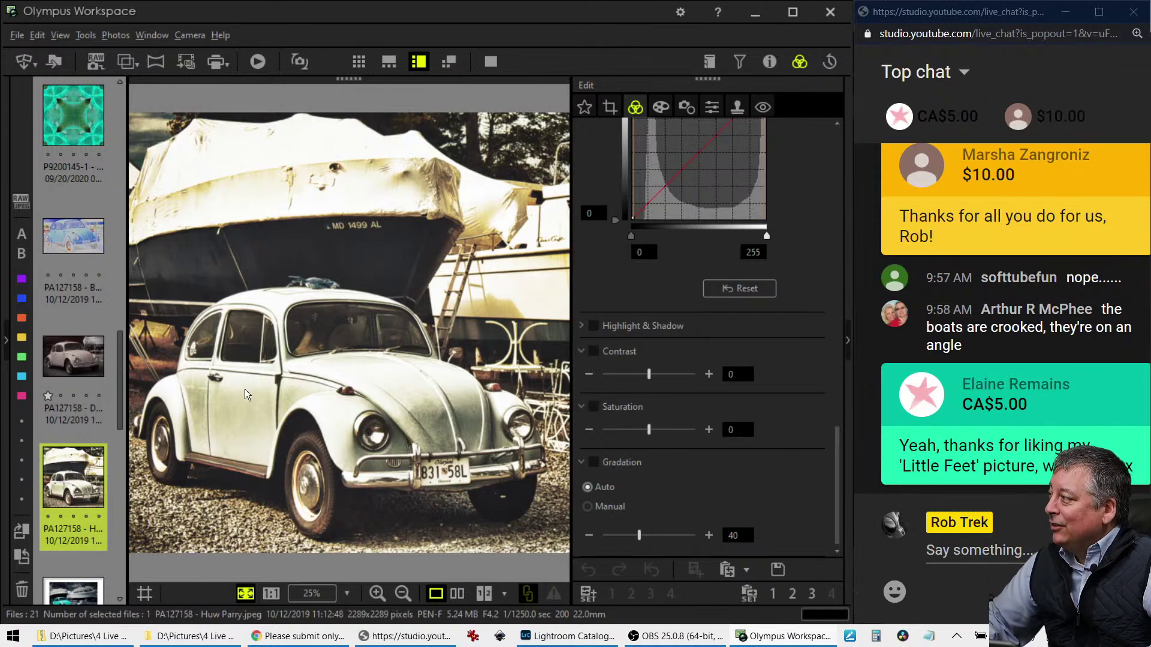
{"action": "scroll", "coordinate": [59, 477], "scroll_direction": "down", "scroll_amount": 5}
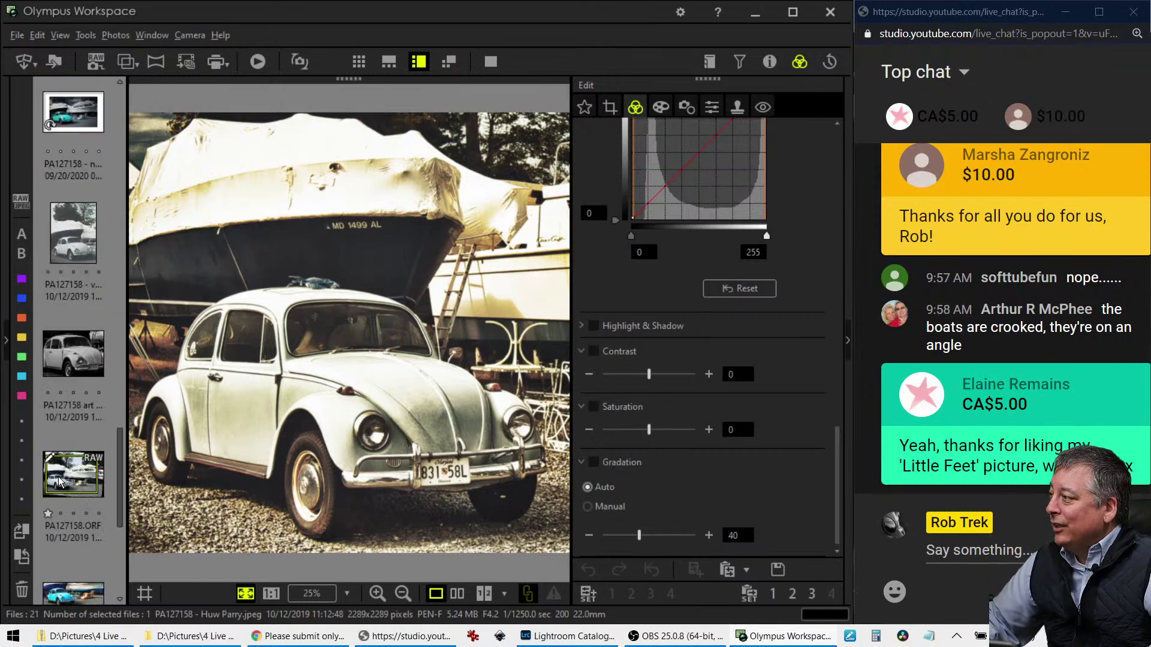